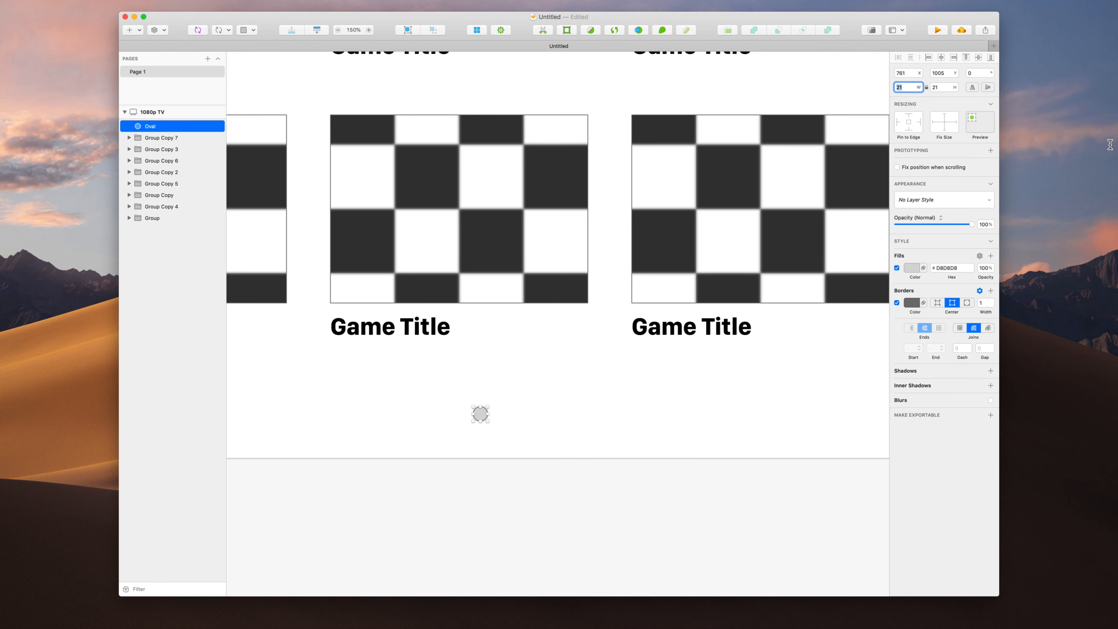
# Duplicate the small circle below the game grid into a horizontal row of nine circles
pyautogui.click(563, 378)
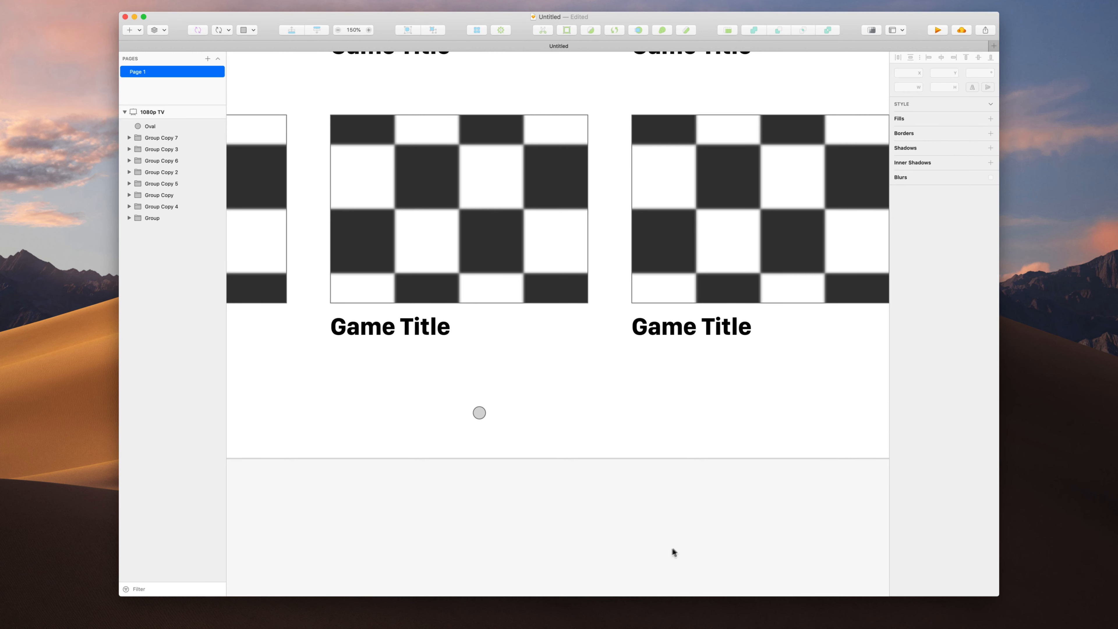
pyautogui.keyDown('alt'); pyautogui.click(479, 413); pyautogui.keyUp('alt')
pyautogui.moveTo(480, 413); pyautogui.dragTo(839, 411)
pyautogui.scroll(-5, 559, 412)
pyautogui.scroll(5, 764, 565)
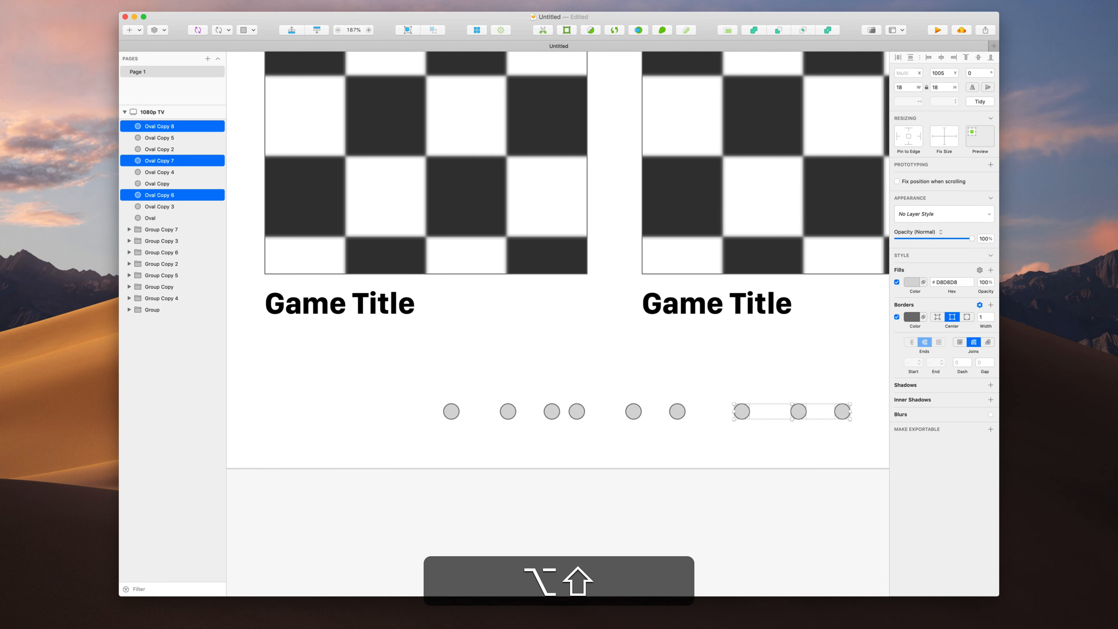
pyautogui.hscroll(5, 839, 411)
pyautogui.click(763, 389)
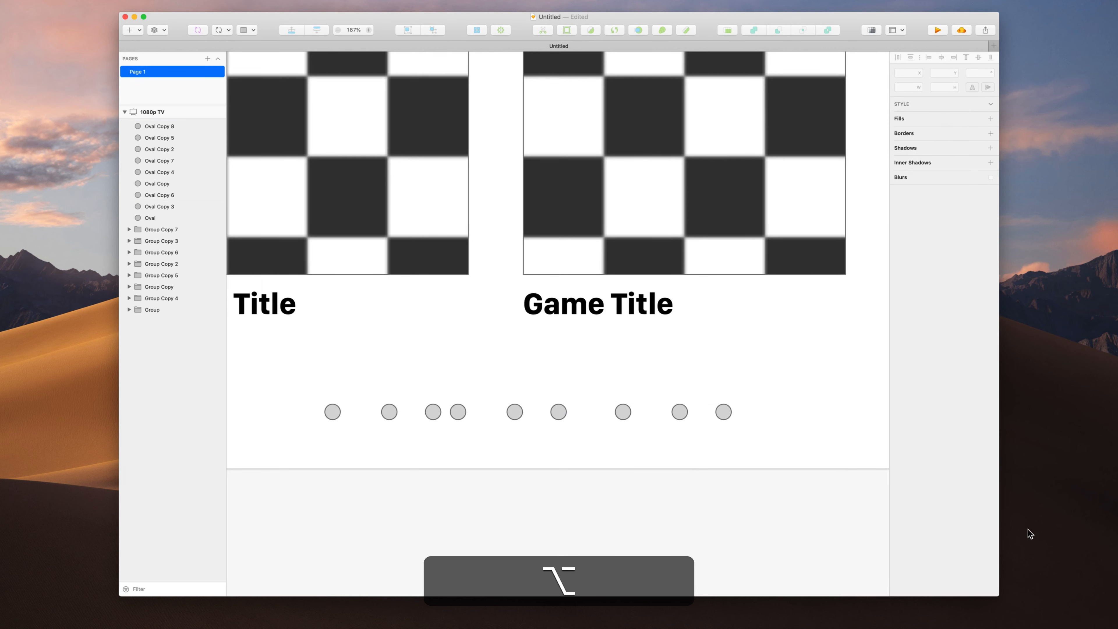
# Tile all nine circles horizontally with a gap of 32 px between them
pyautogui.scroll(-5, 764, 390)
pyautogui.moveTo(775, 390); pyautogui.dragTo(610, 412)
pyautogui.hscroll(2, 822, 559)
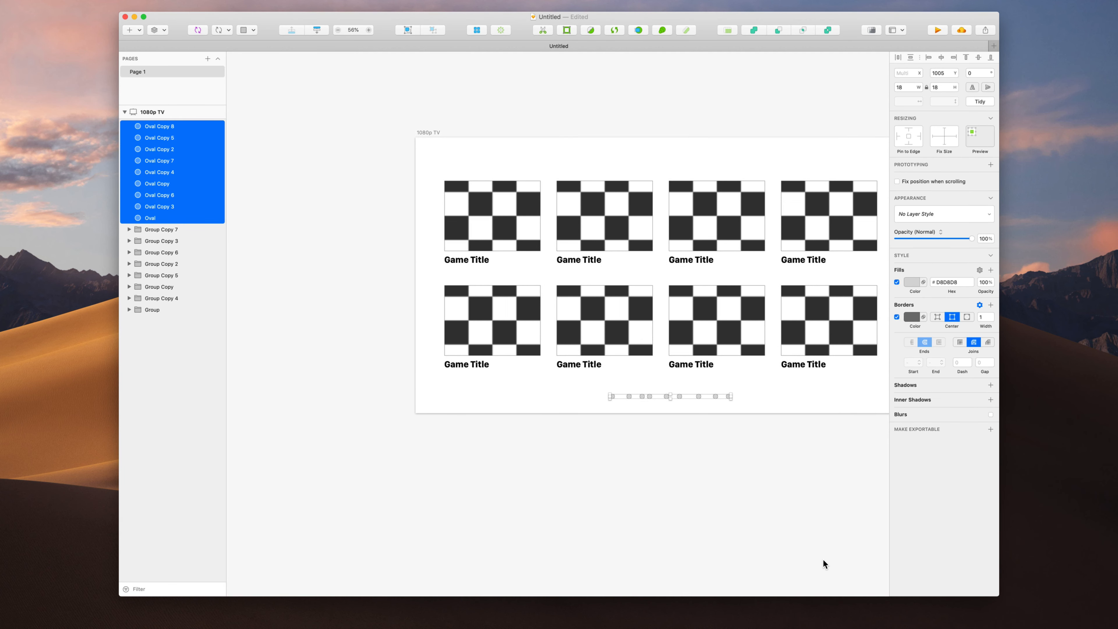
pyautogui.press('ctrl+alt+super+x')
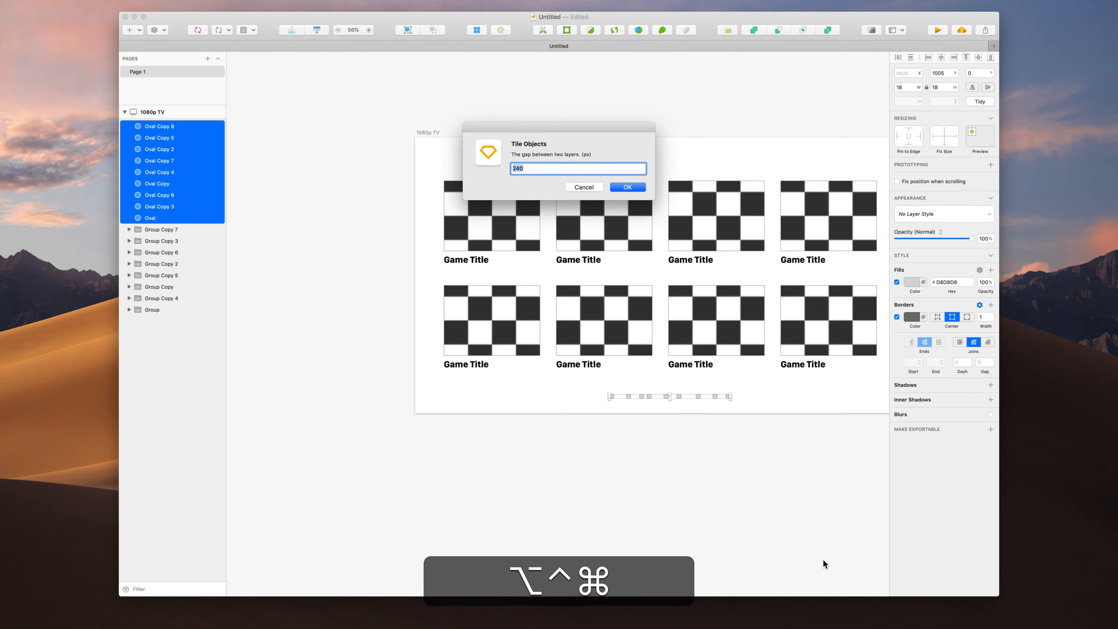
pyautogui.write('32')
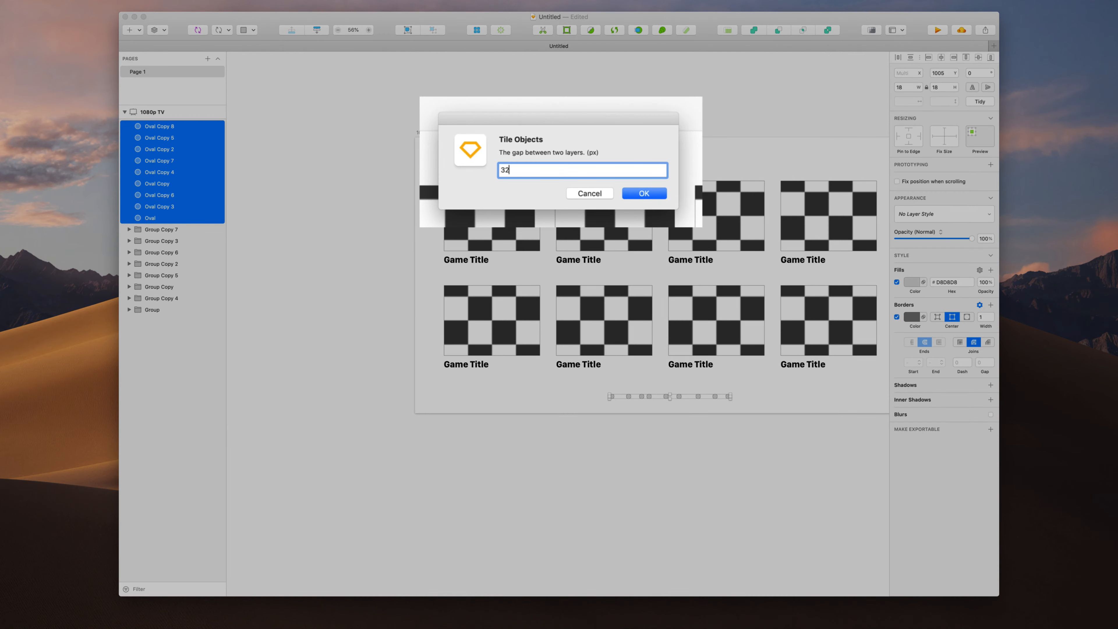
pyautogui.press('Return')
# Group the nine circles and center the group horizontally on the artboard
pyautogui.scroll(5, 789, 575)
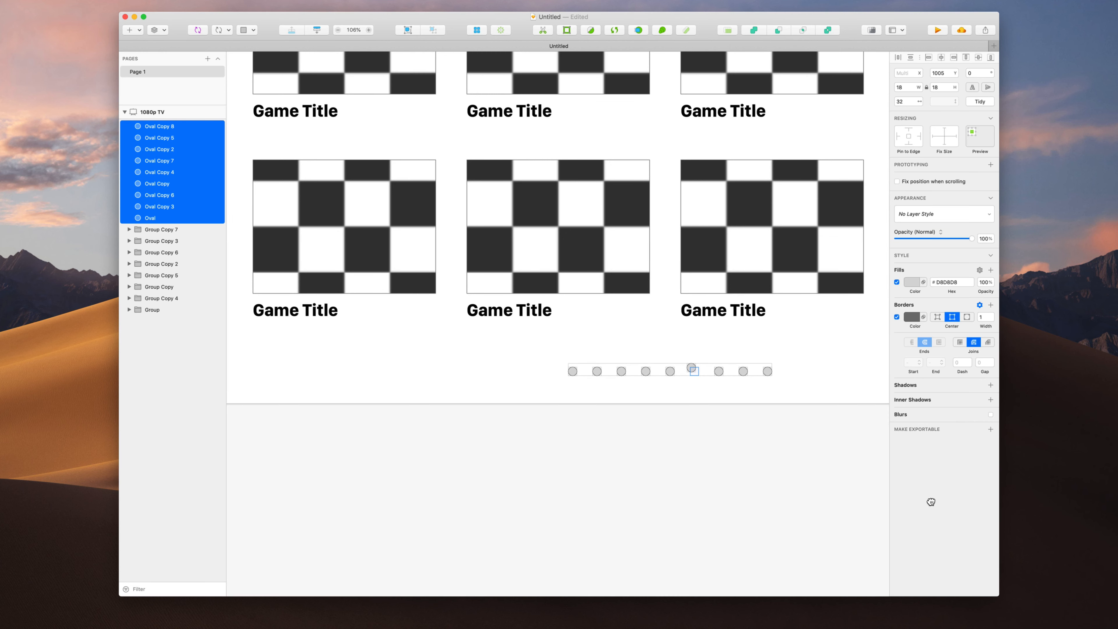
pyautogui.click(696, 371)
pyautogui.click(702, 369)
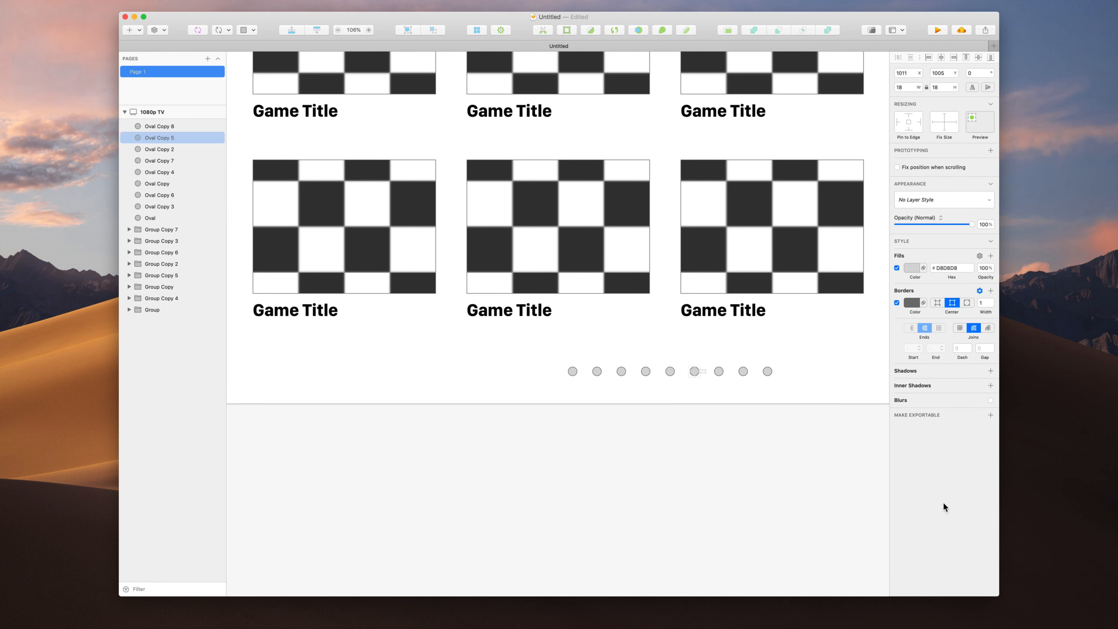
pyautogui.moveTo(792, 367); pyautogui.dragTo(544, 382)
pyautogui.press('super+1')
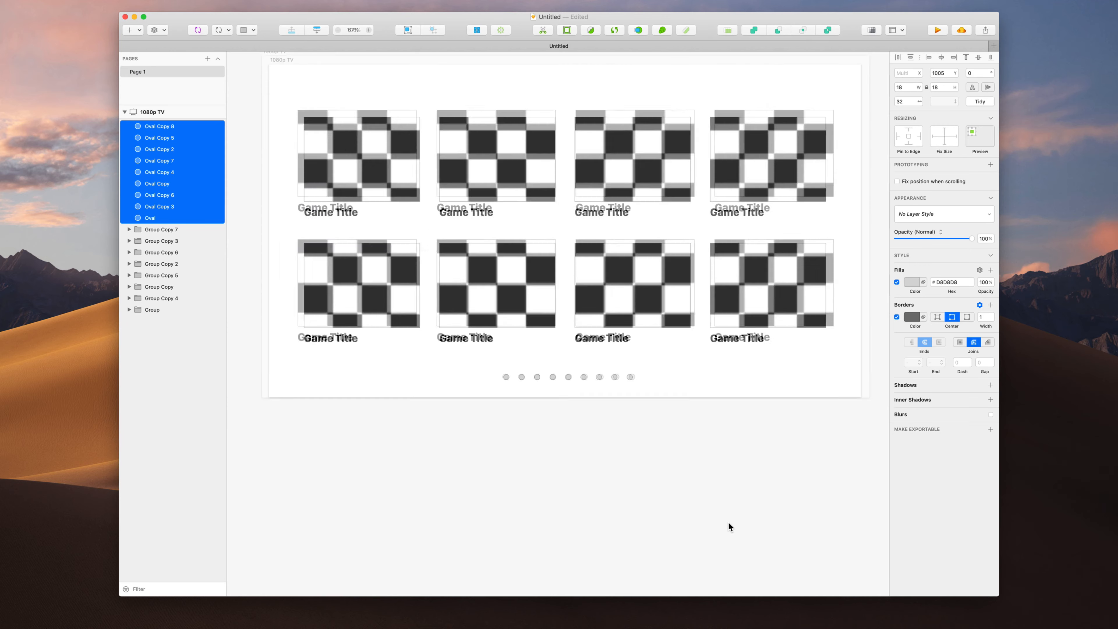
pyautogui.press('super+g')
pyautogui.keyDown('alt'); pyautogui.click(941, 57); pyautogui.keyUp('alt')
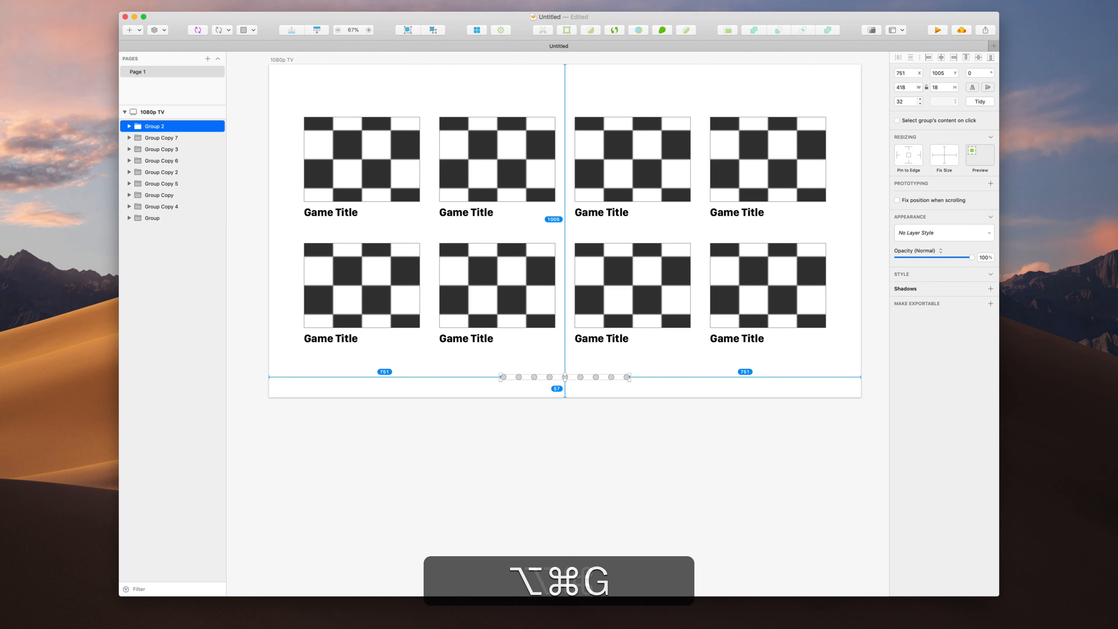
pyautogui.scroll(2, 882, 350)
pyautogui.press('Escape')
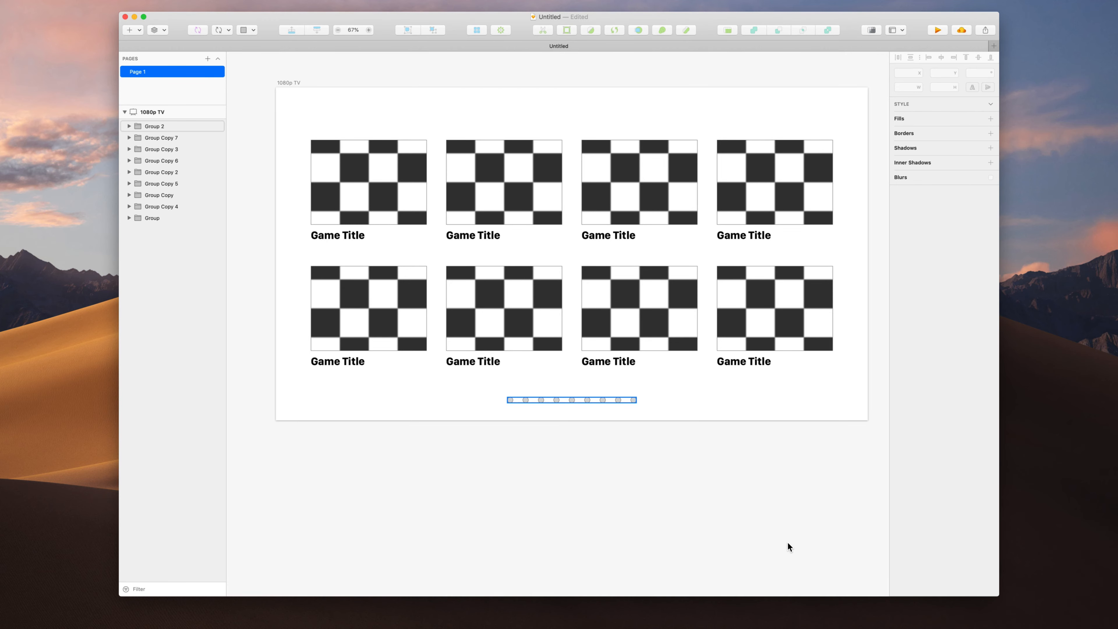
pyautogui.scroll(5, 788, 540)
pyautogui.scroll(-7, 708, 396)
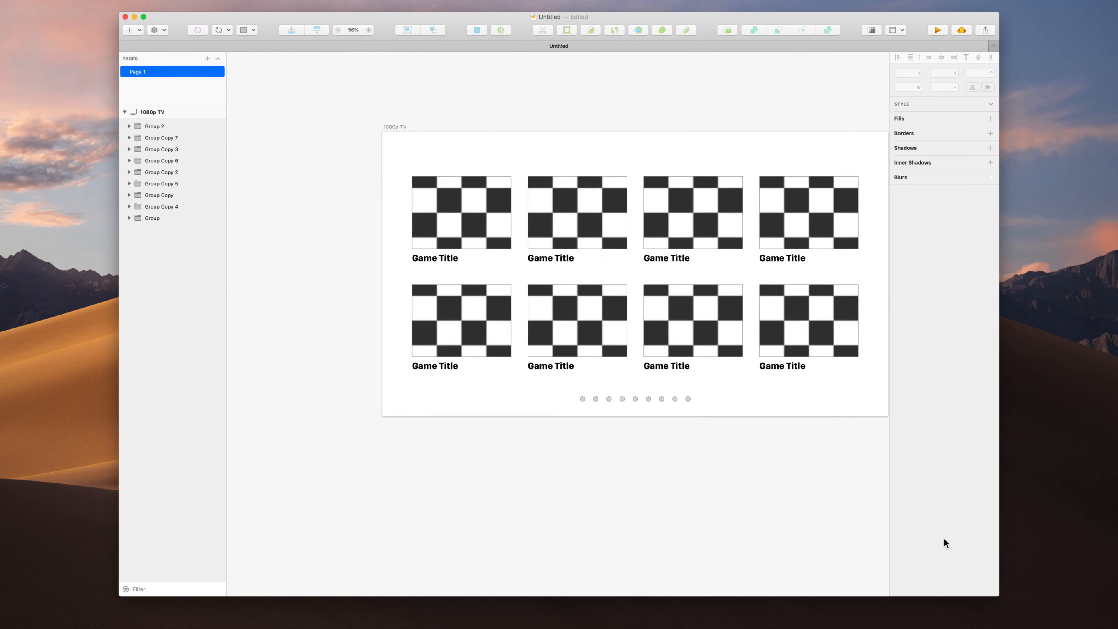
pyautogui.click(636, 398)
pyautogui.scroll(5, 762, 572)
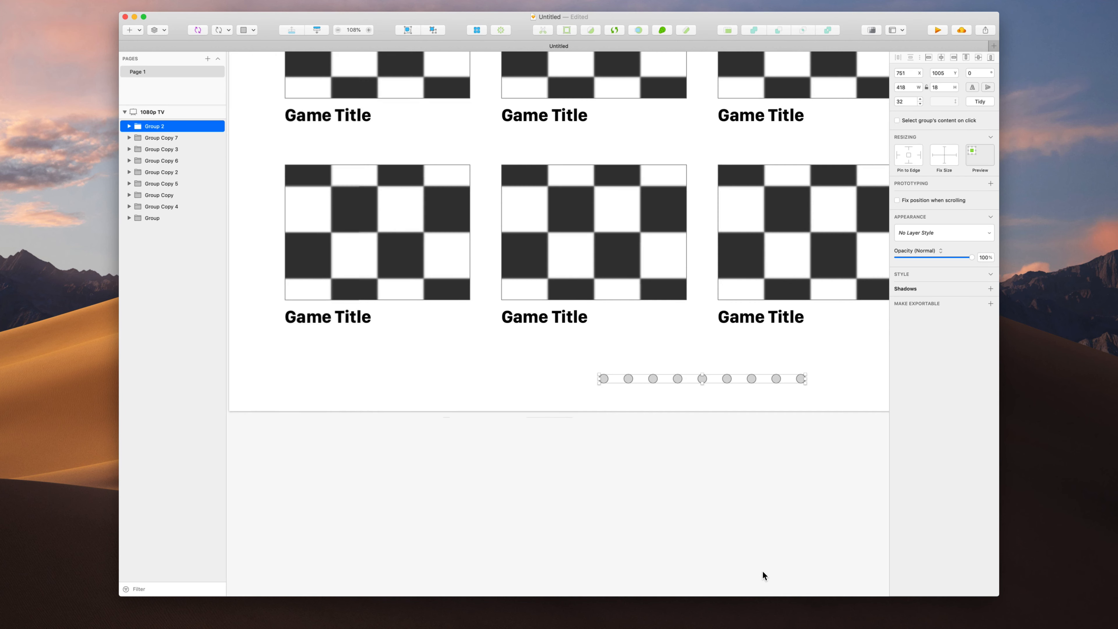
pyautogui.click(697, 533)
# Copy the lower first-column Game Title label, place the copy beneath it level with the circles, and change its text to "Search"
pyautogui.hscroll(-3, 617, 526)
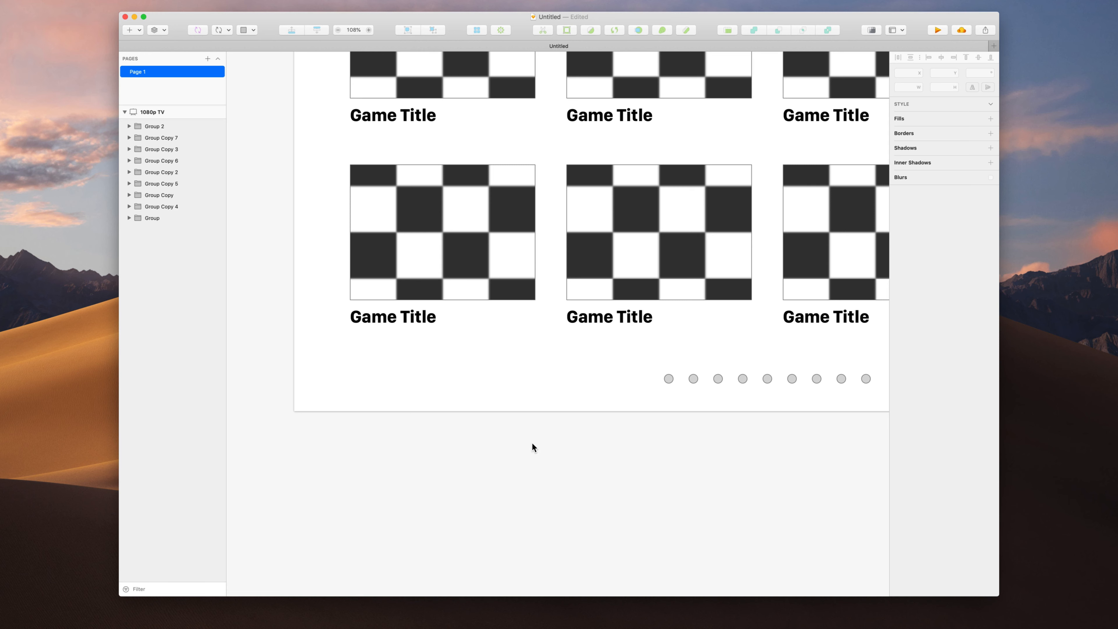
pyautogui.keyDown('super'); pyautogui.click(396, 318); pyautogui.keyUp('super')
pyautogui.press('super+c')
pyautogui.click(532, 490)
pyautogui.press('super+v')
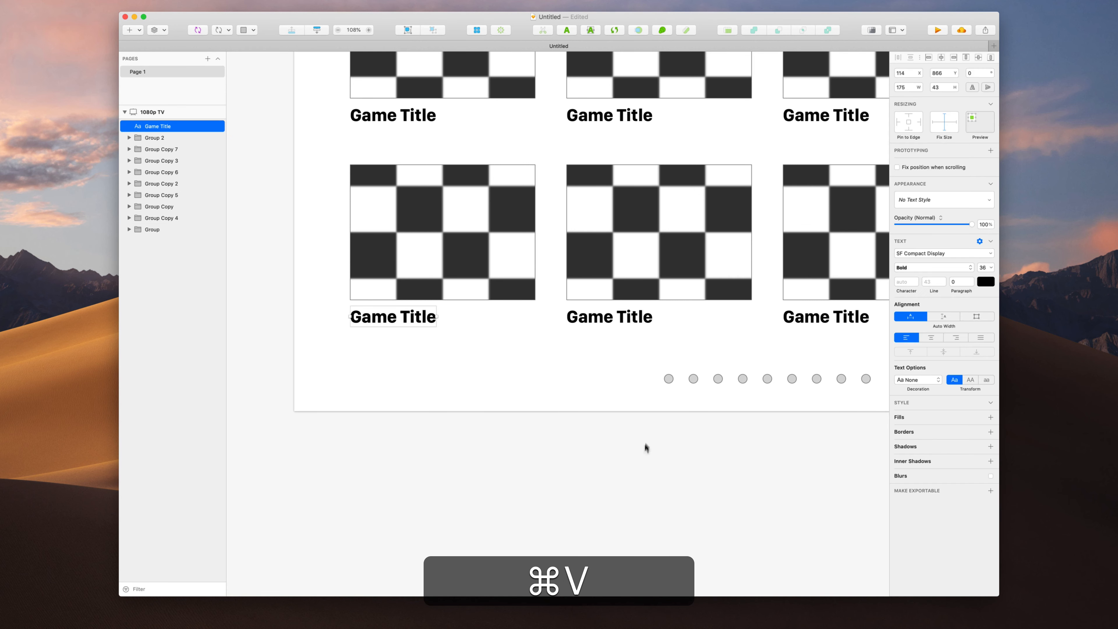
pyautogui.moveTo(560, 449); pyautogui.dragTo(558, 518)
pyautogui.doubleClick(418, 379)
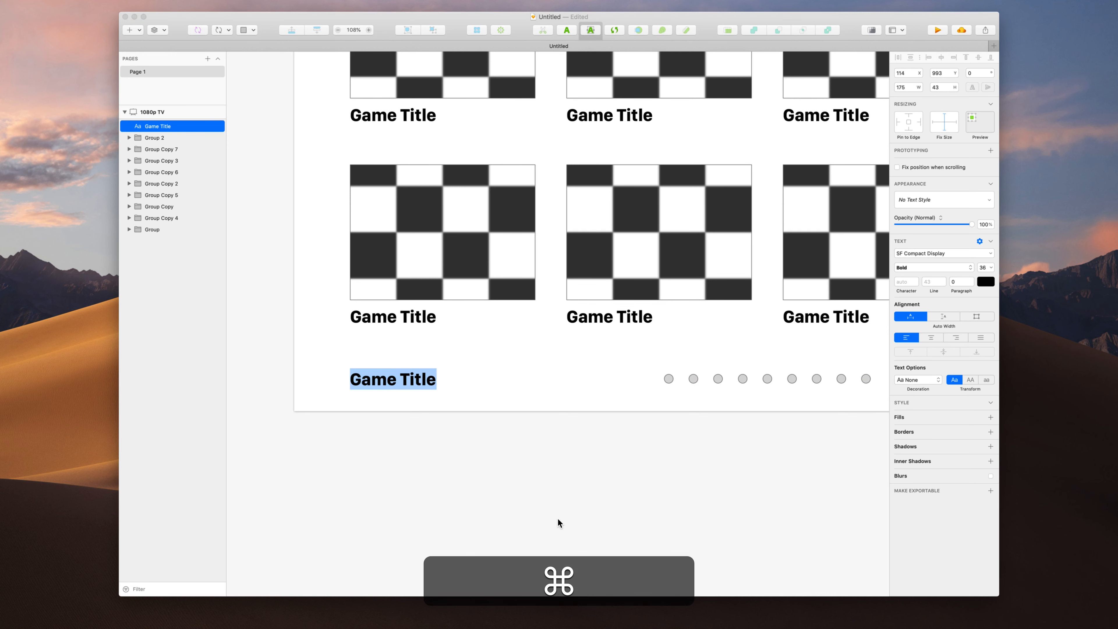
pyautogui.write('Search')
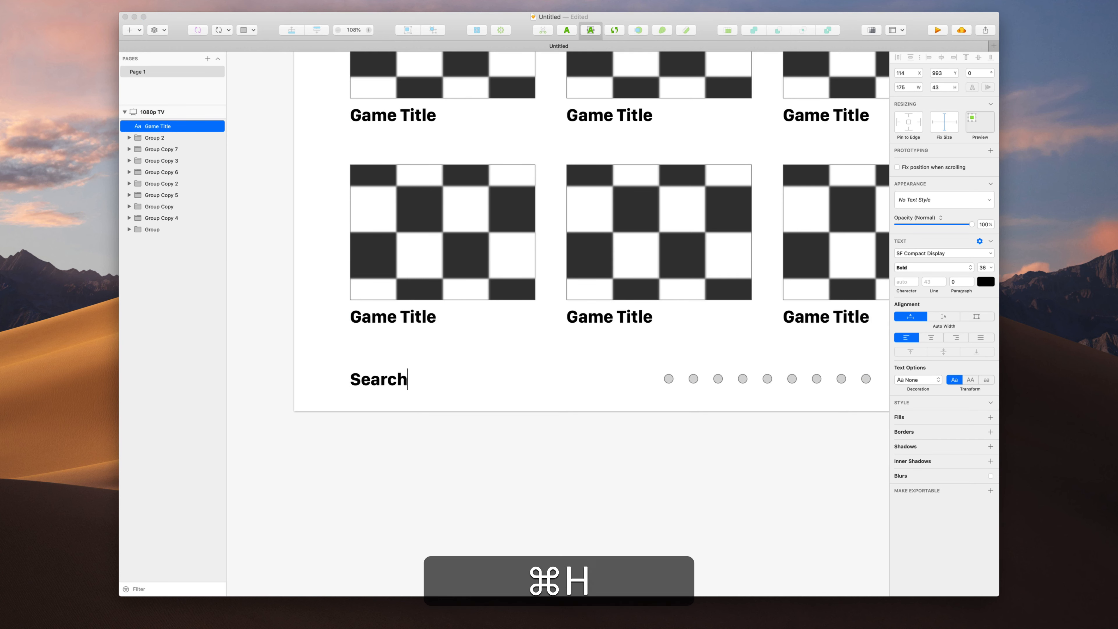
pyautogui.press('super+Return')
# Duplicate the Search label to its right in the same row and change the copy's text to "Sort"
pyautogui.moveTo(377, 380); pyautogui.dragTo(499, 383)
pyautogui.doubleClick(499, 380)
pyautogui.press('super+a')
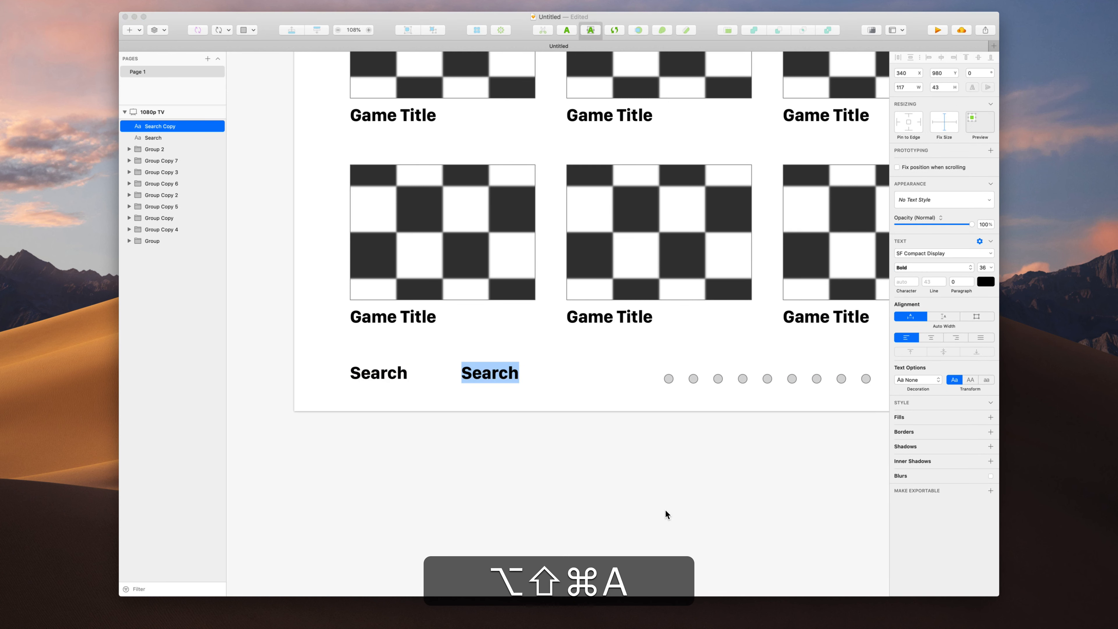
pyautogui.write('S')
pyautogui.press('BackSpace')
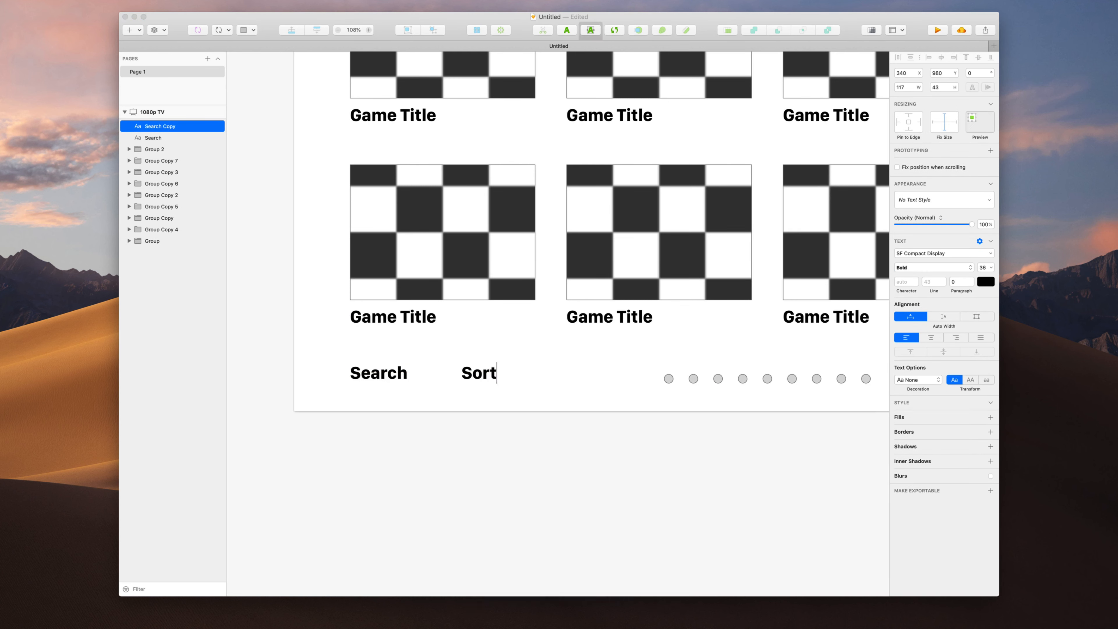
pyautogui.press('super+Return')
# Duplicate the Sort label to the right edge of the fourth game column and change the copy's text to "Next"
pyautogui.press('super+1')
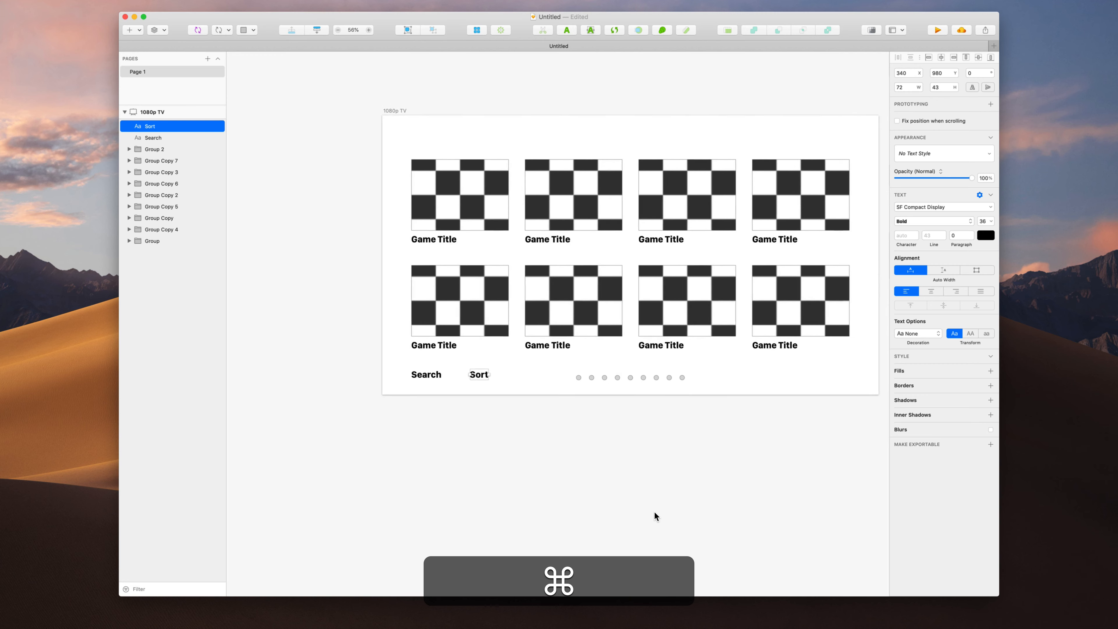
pyautogui.click(587, 511)
pyautogui.moveTo(431, 377); pyautogui.dragTo(767, 379)
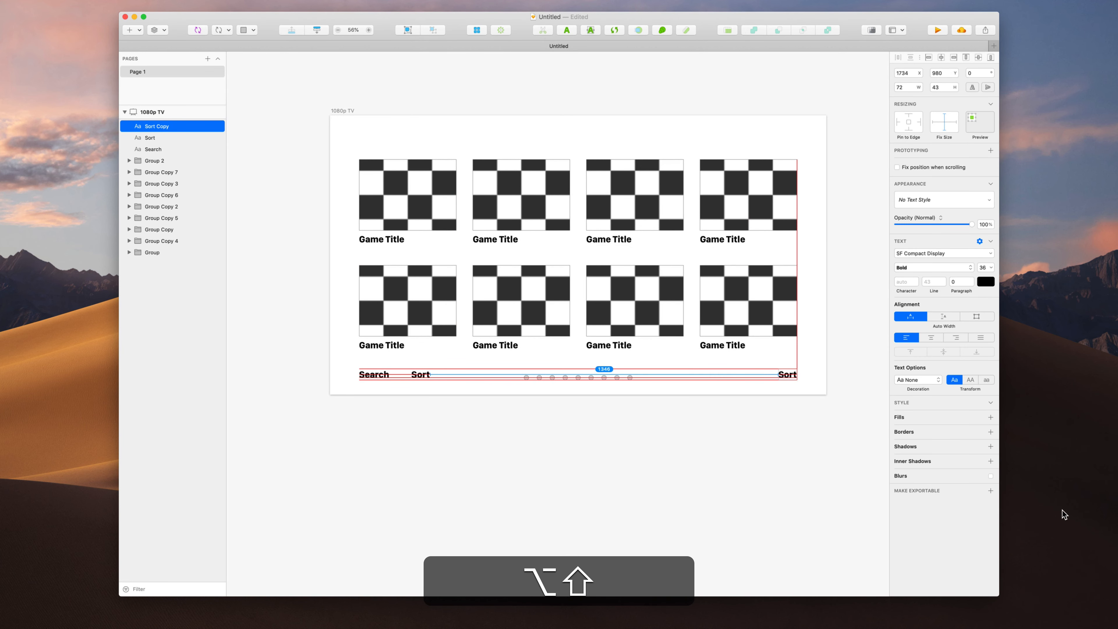
pyautogui.press('Return')
pyautogui.write('Next')
pyautogui.press('super+Return')
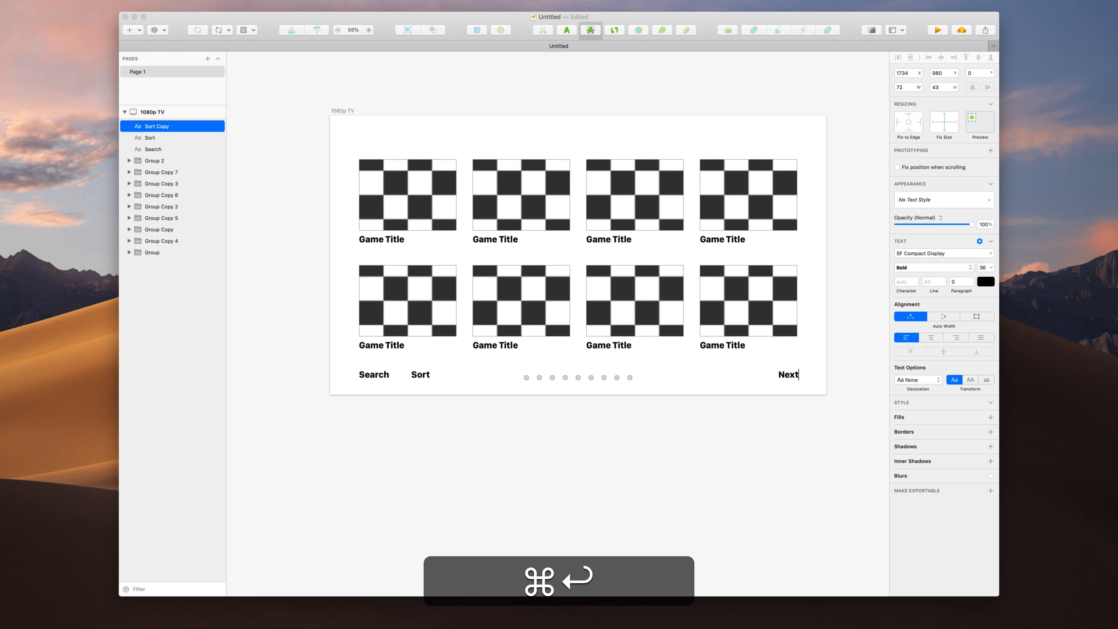
# Duplicate the Next label to its left and change the copy's text to "Back"
pyautogui.moveTo(779, 374); pyautogui.dragTo(753, 375)
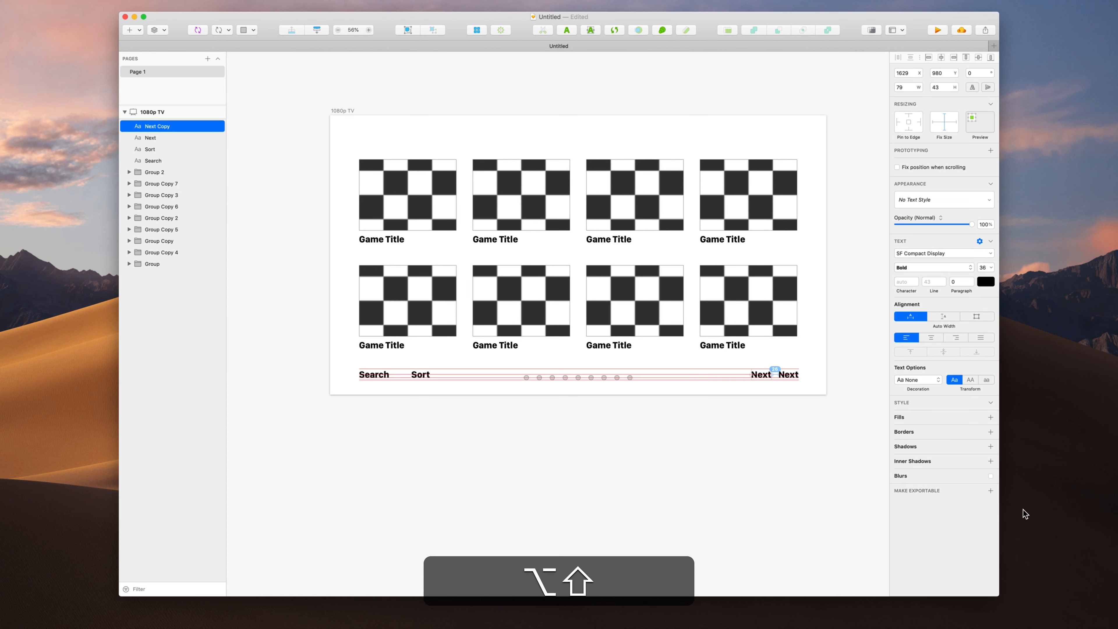
pyautogui.press('Return')
pyautogui.write('Back')
pyautogui.press('super+Return')
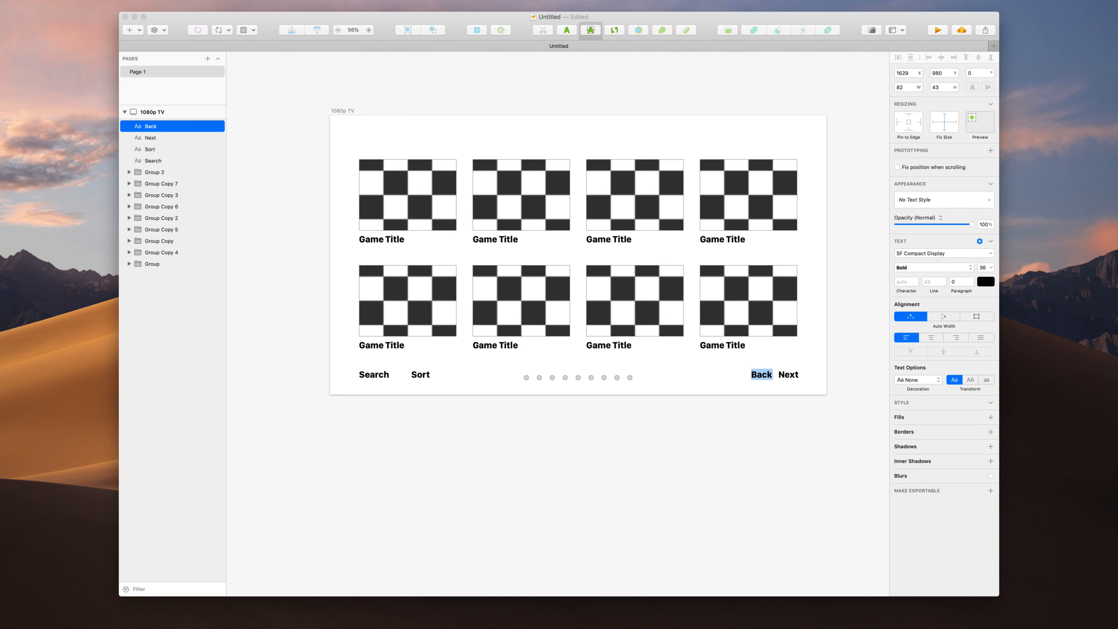
# Change the Back label's text to "Previous" and move it to leave a 64 px gap before Next
pyautogui.write('Previous')
pyautogui.press('super+Return')
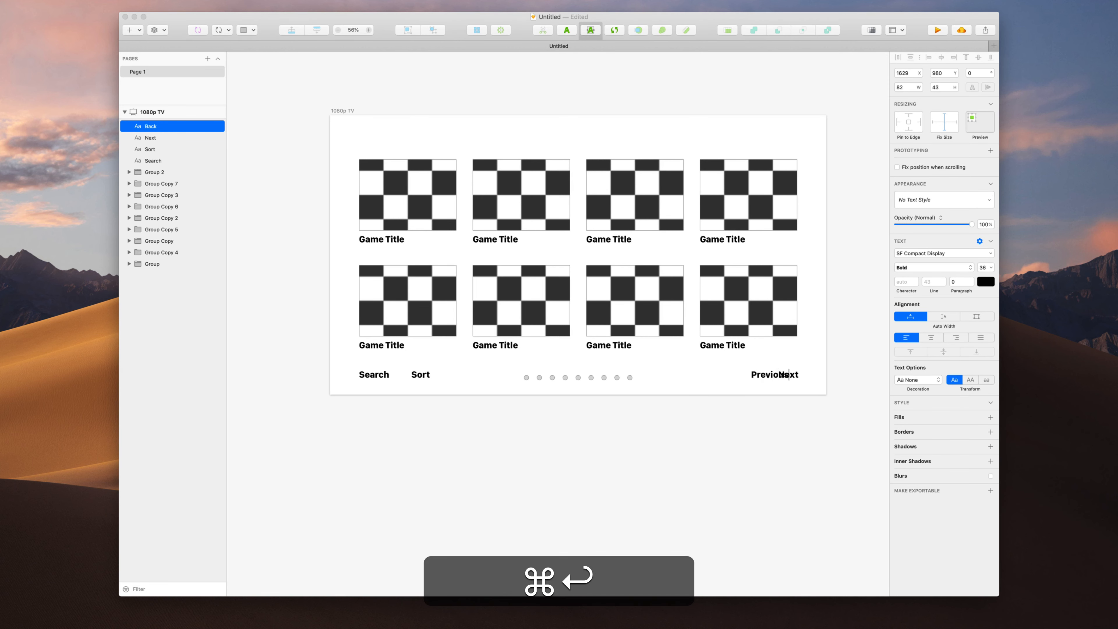
pyautogui.moveTo(765, 375); pyautogui.dragTo(738, 374)
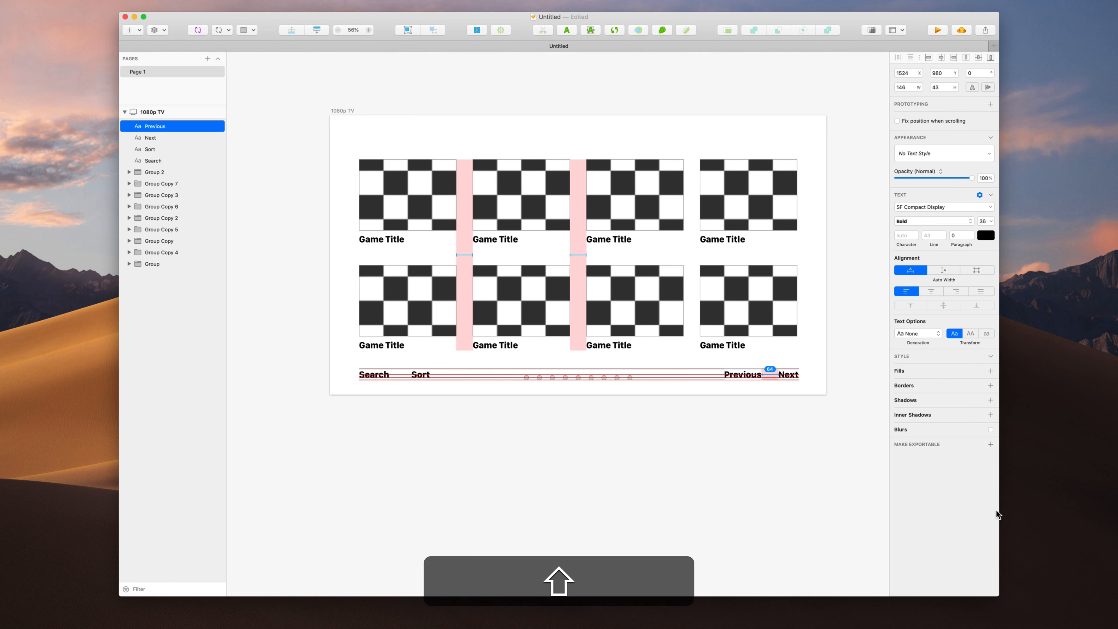
pyautogui.press('Escape')
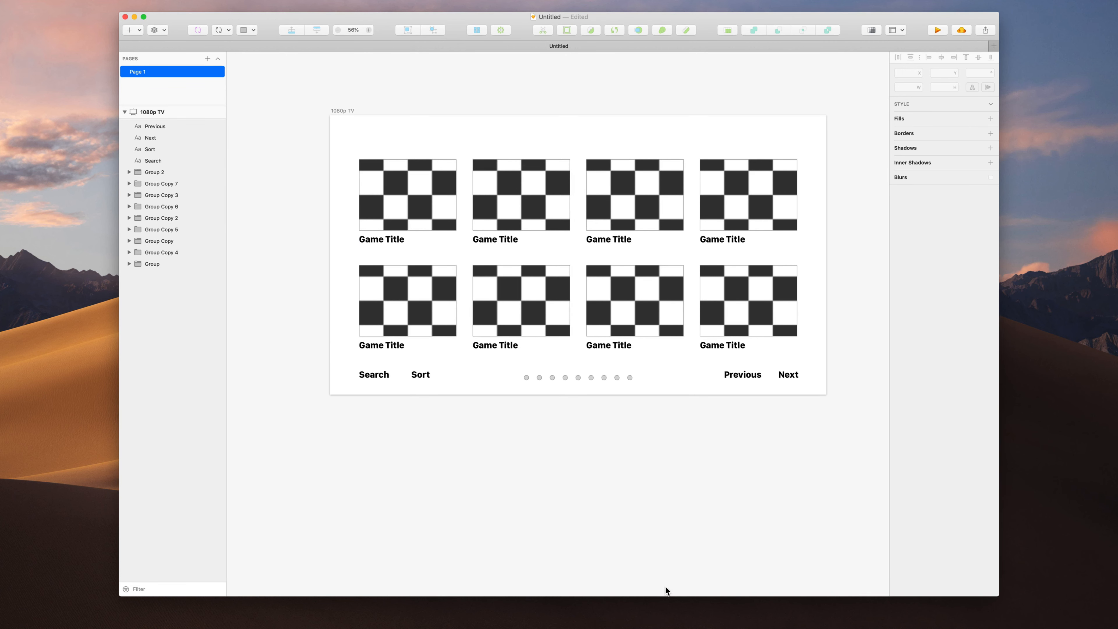
# Duplicate the whole 1080p TV artboard to the right of the original
pyautogui.hscroll(2, 665, 586)
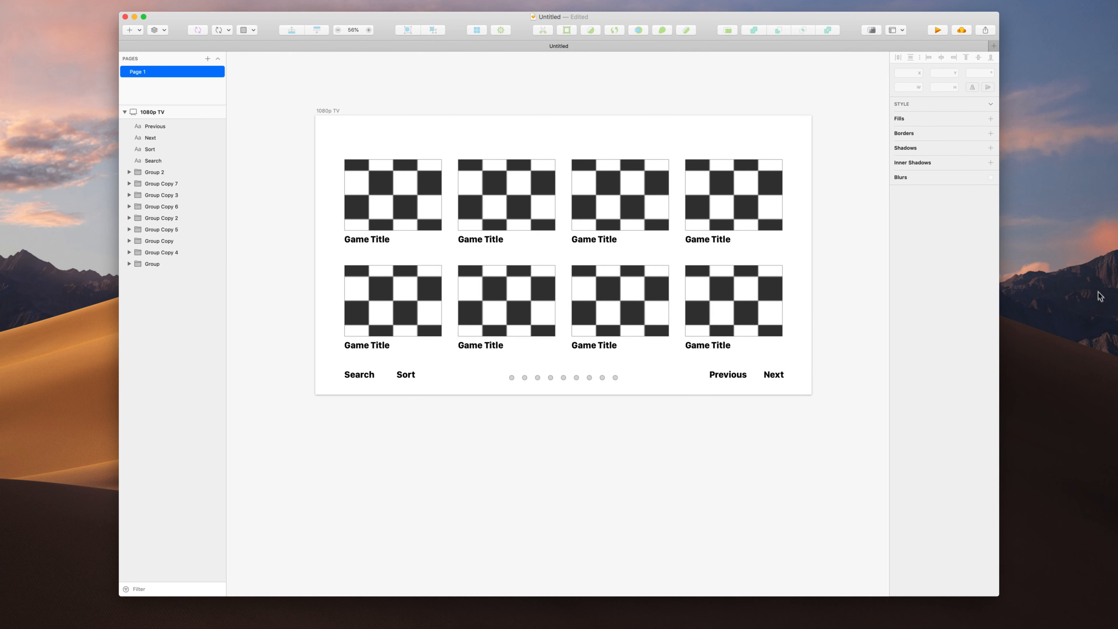
pyautogui.hscroll(3, 746, 410)
pyautogui.scroll(2, 746, 410)
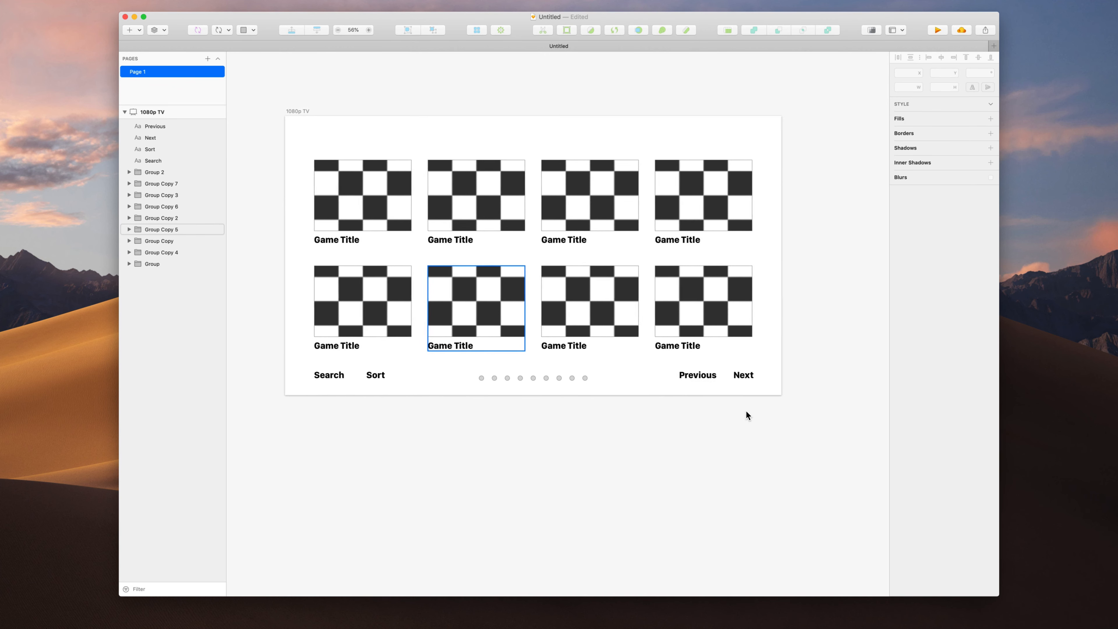
pyautogui.scroll(-5, 661, 289)
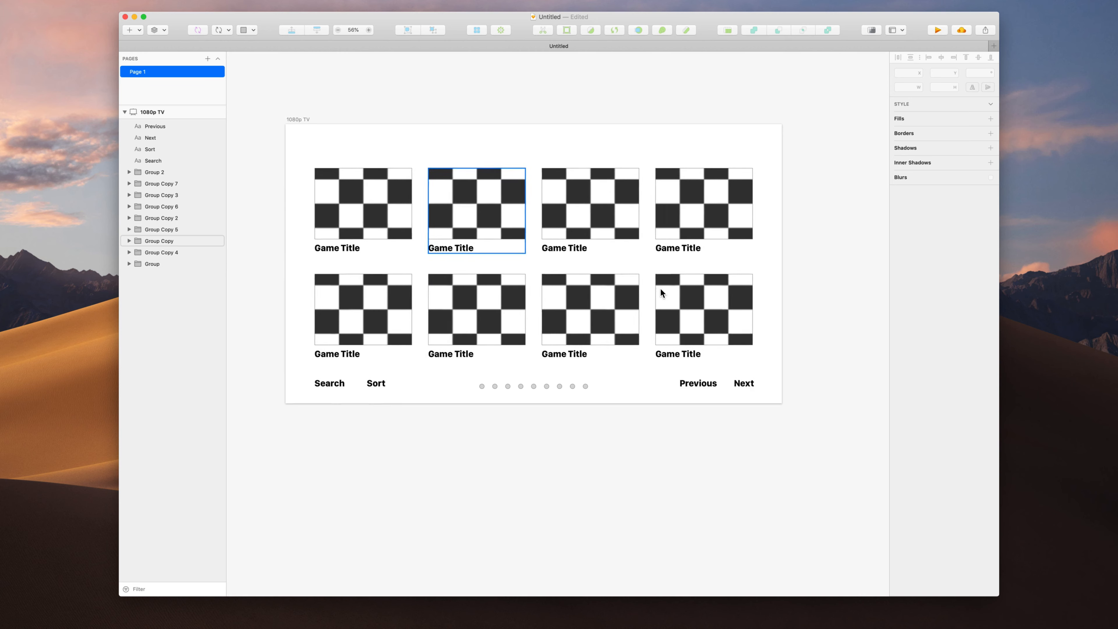
pyautogui.moveTo(464, 237); pyautogui.dragTo(771, 237)
pyautogui.hscroll(4, 770, 233)
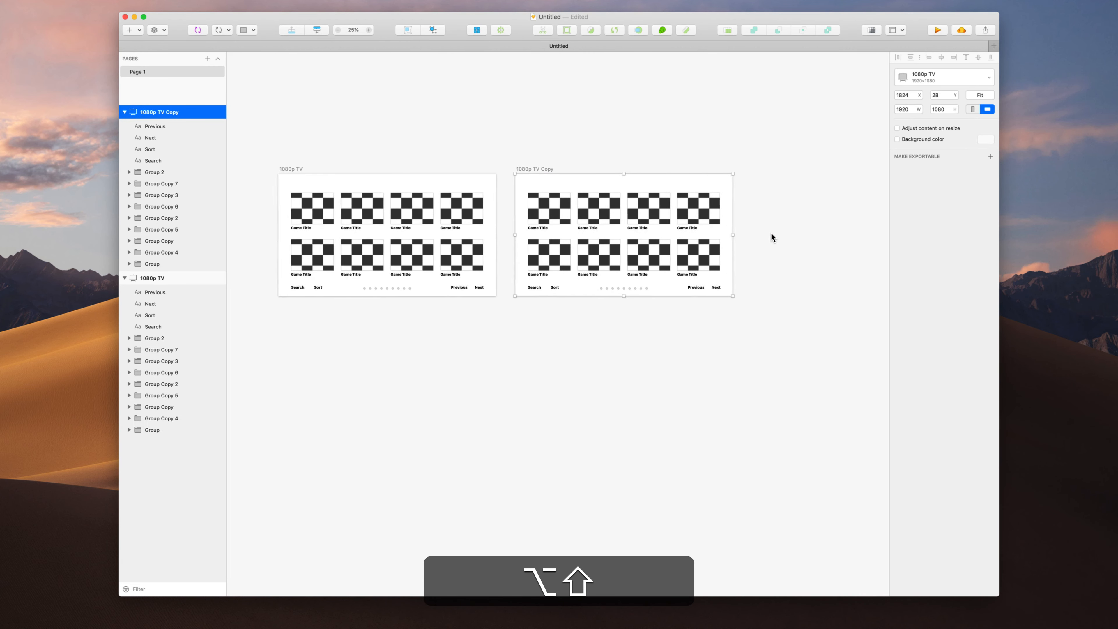
# Rename the original 1080p TV artboard as "Wireframe"
pyautogui.scroll(5, 755, 259)
pyautogui.hscroll(-6, 754, 260)
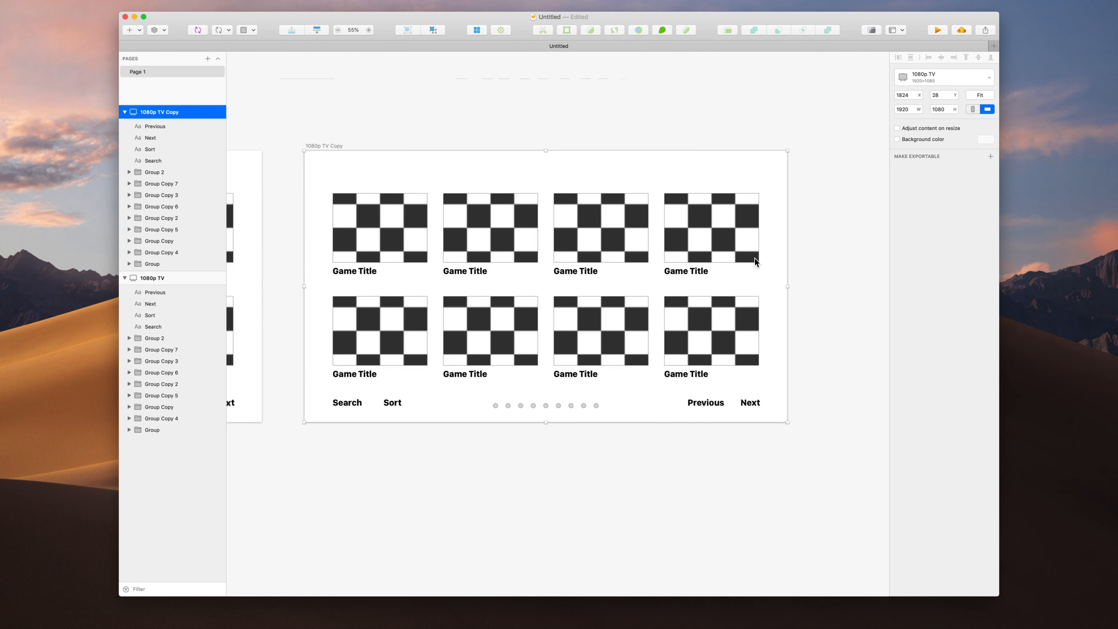
pyautogui.scroll(-1, 754, 260)
pyautogui.scroll(2, 754, 257)
pyautogui.hscroll(-6, 755, 256)
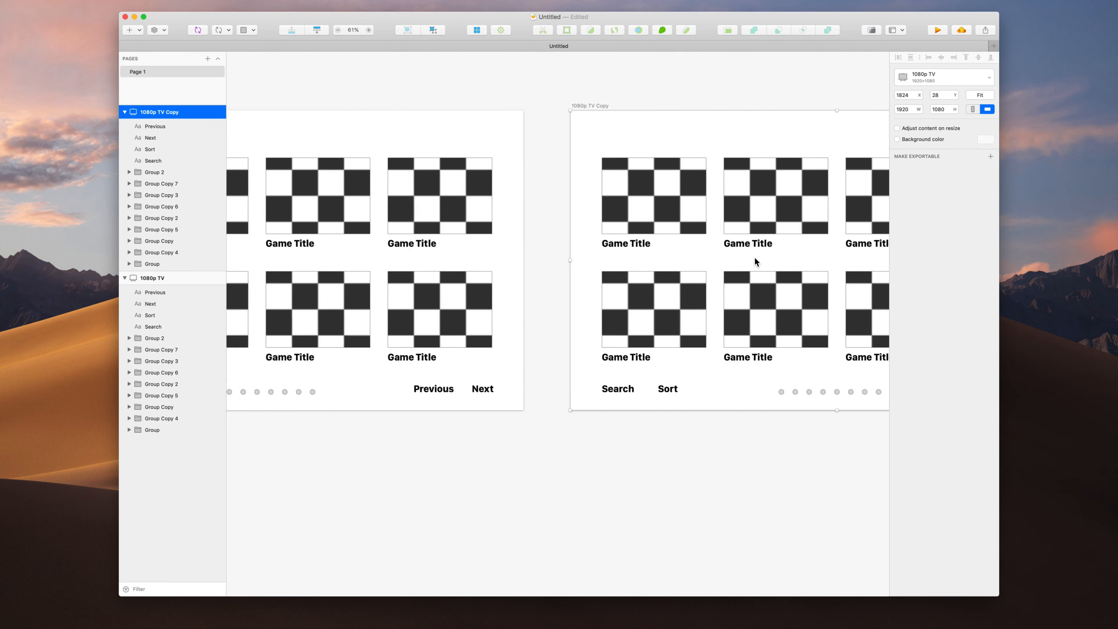
pyautogui.scroll(-2, 754, 257)
pyautogui.click(185, 277)
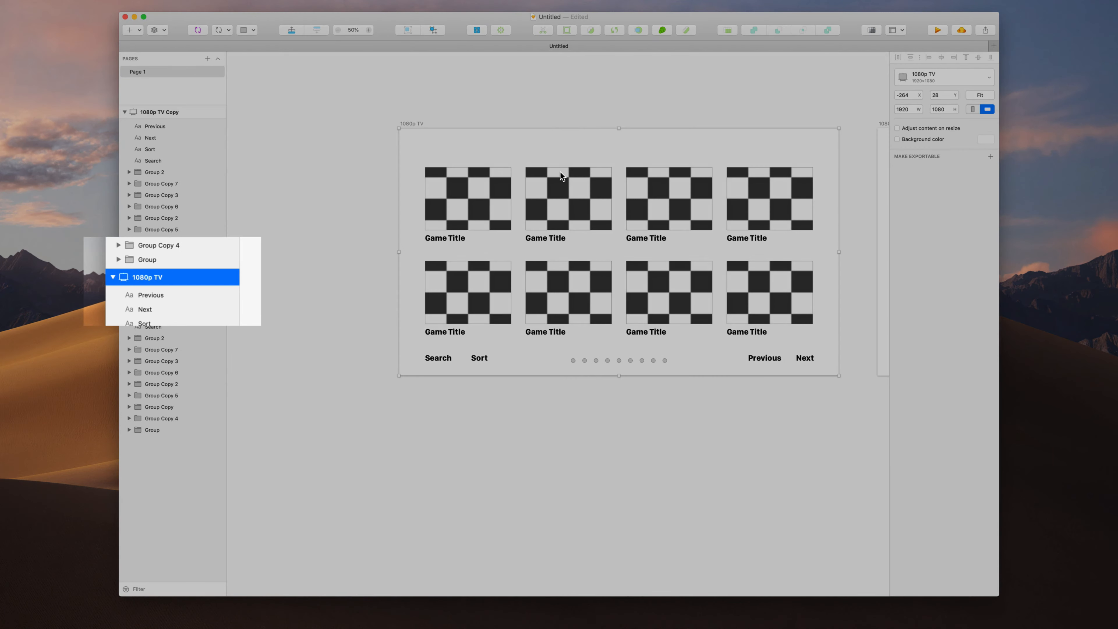
pyautogui.hotkey('shift', 'w')
pyautogui.write('i')
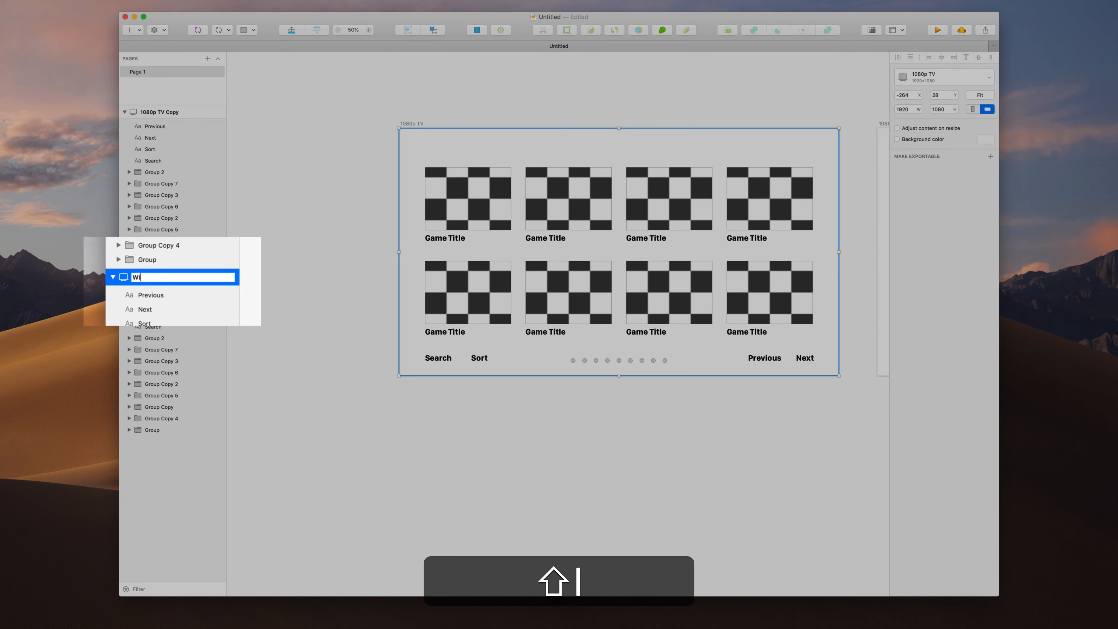
pyautogui.write('reframe')
pyautogui.press('super+Return')
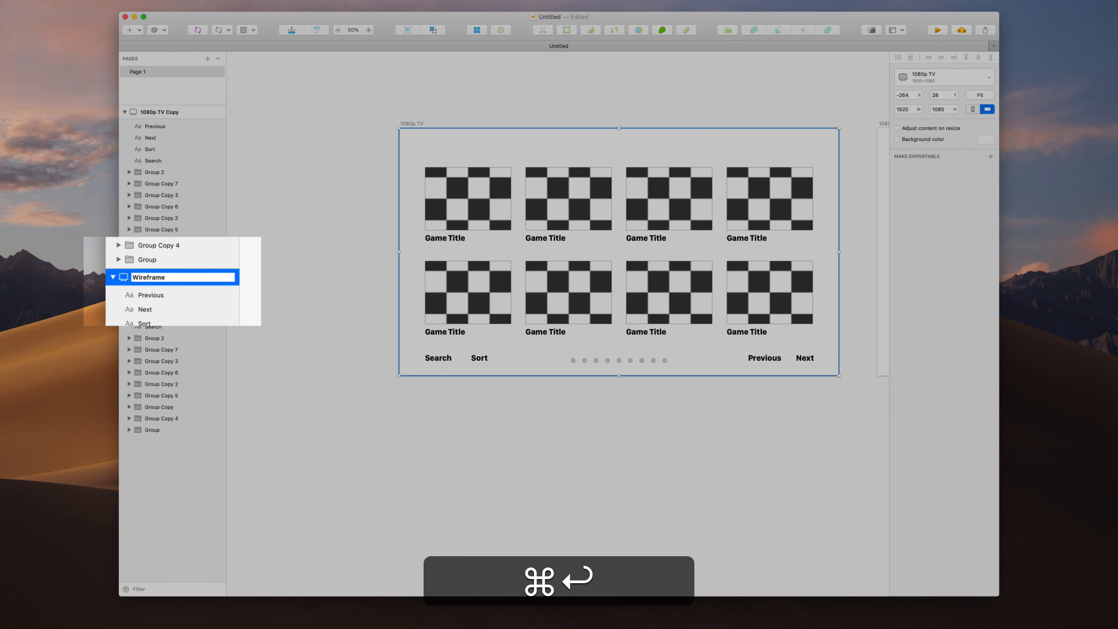
# Rename the duplicated 1080p TV Copy artboard as "Default Theme"
pyautogui.hscroll(10, 677, 303)
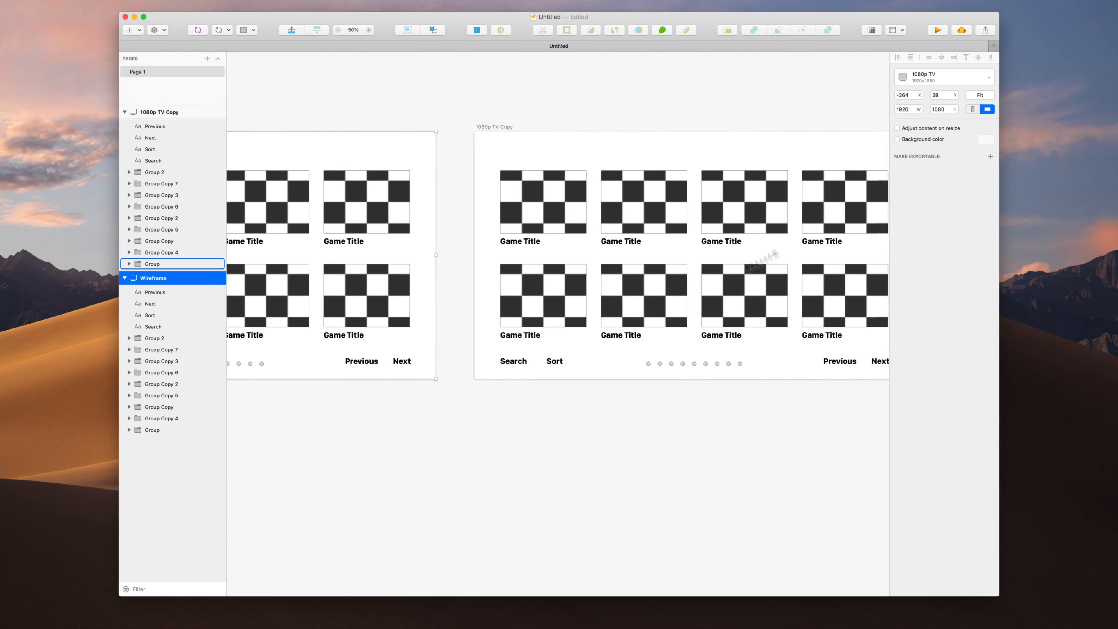
pyautogui.click(850, 159)
pyautogui.hscroll(5, 756, 179)
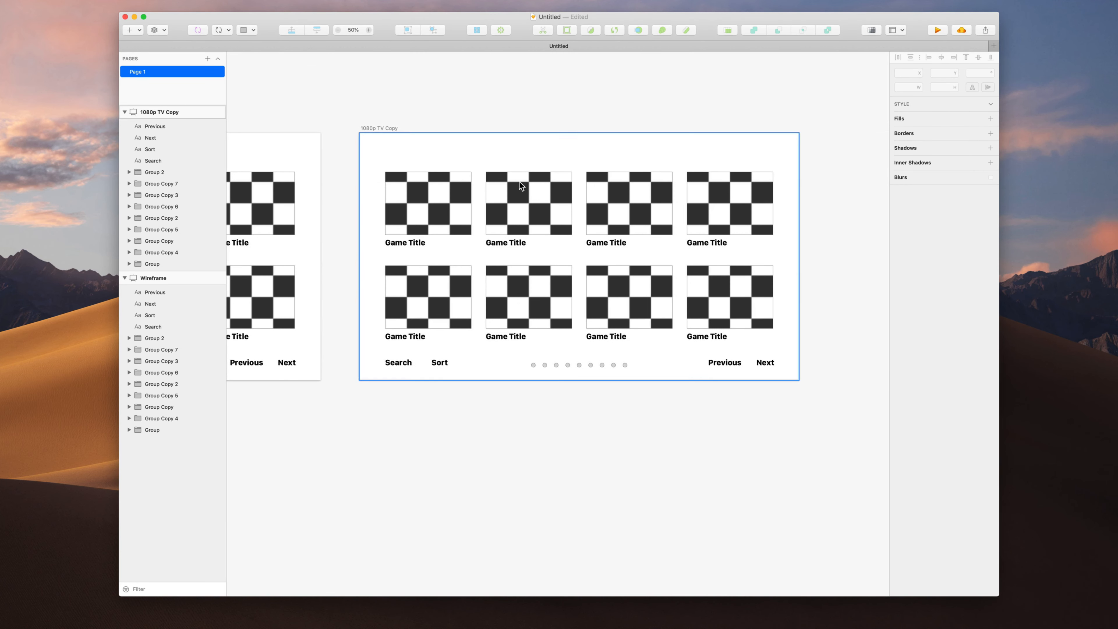
pyautogui.click(520, 188)
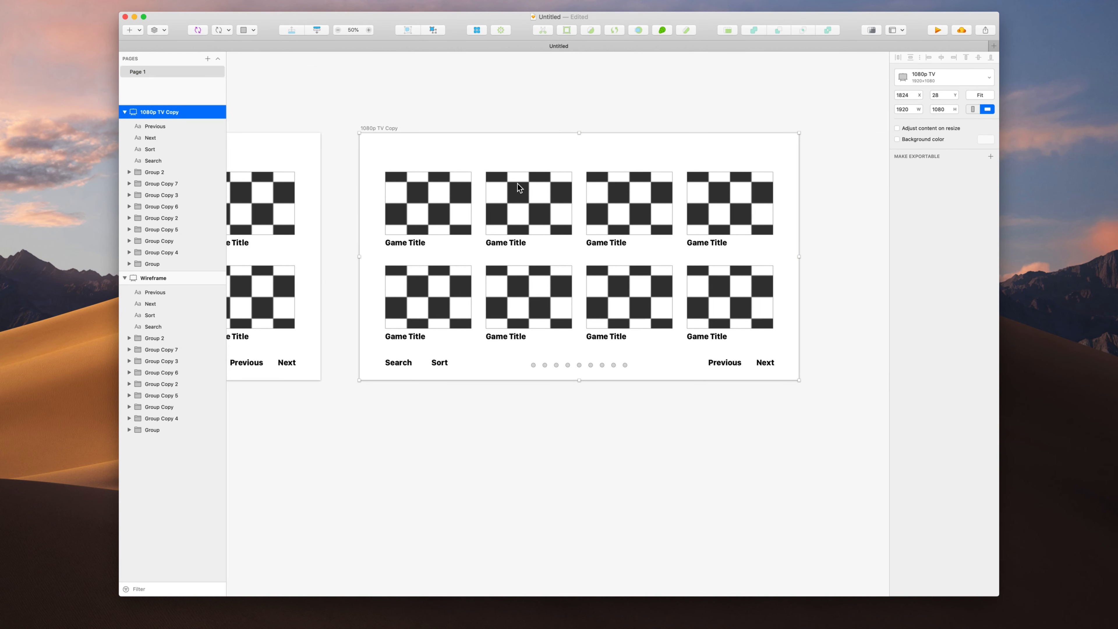
pyautogui.press('super+r')
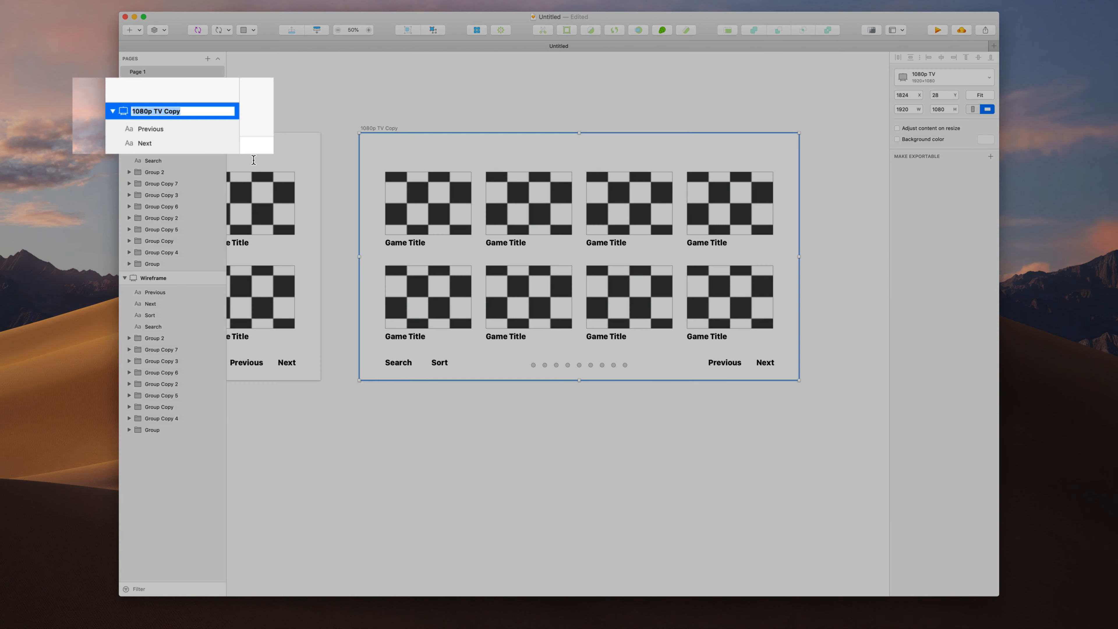
pyautogui.press('shift')
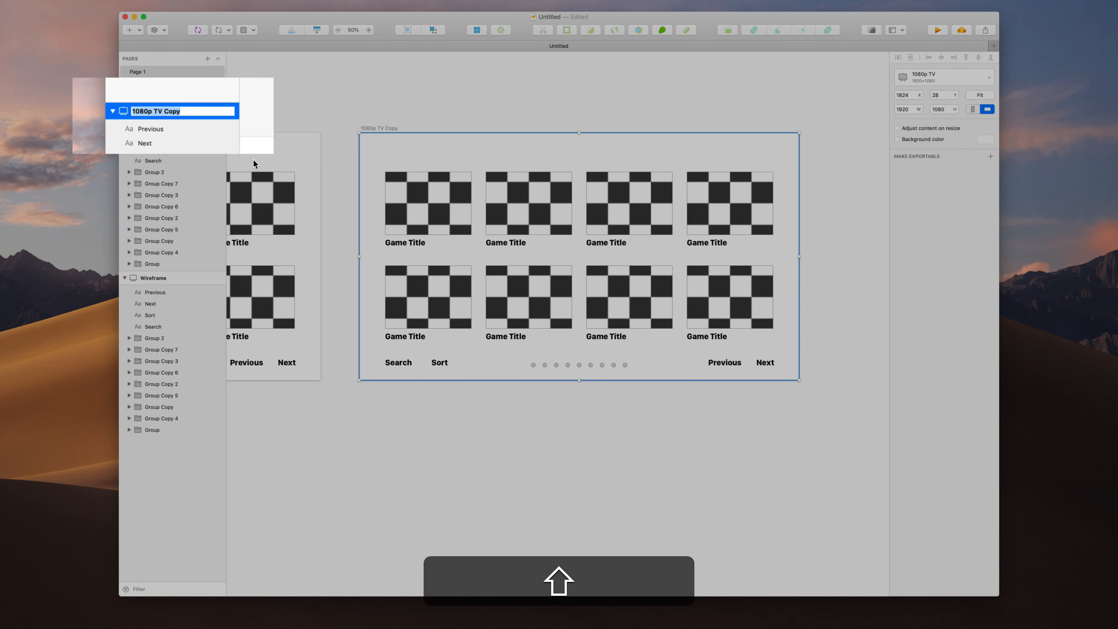
pyautogui.write('Default Theme')
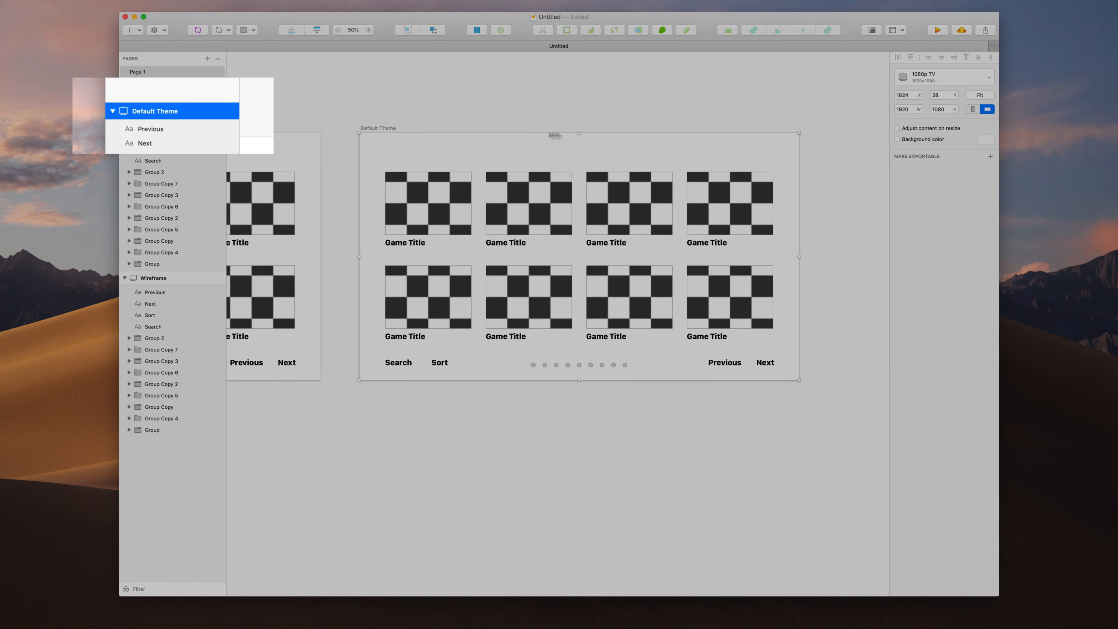
pyautogui.click(580, 177)
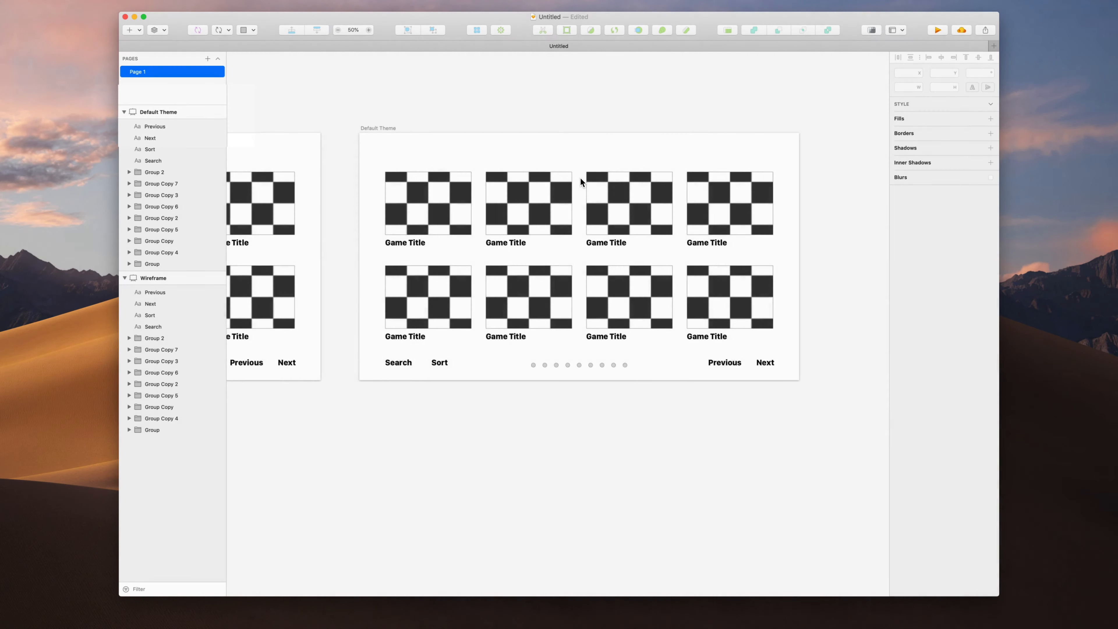
# Bring up the snes cover-art folder in Finder, and select the first game's placeholder rectangle in the Default Theme artboard
pyautogui.scroll(4, 581, 177)
pyautogui.scroll(-2, 580, 177)
pyautogui.hscroll(2, 580, 177)
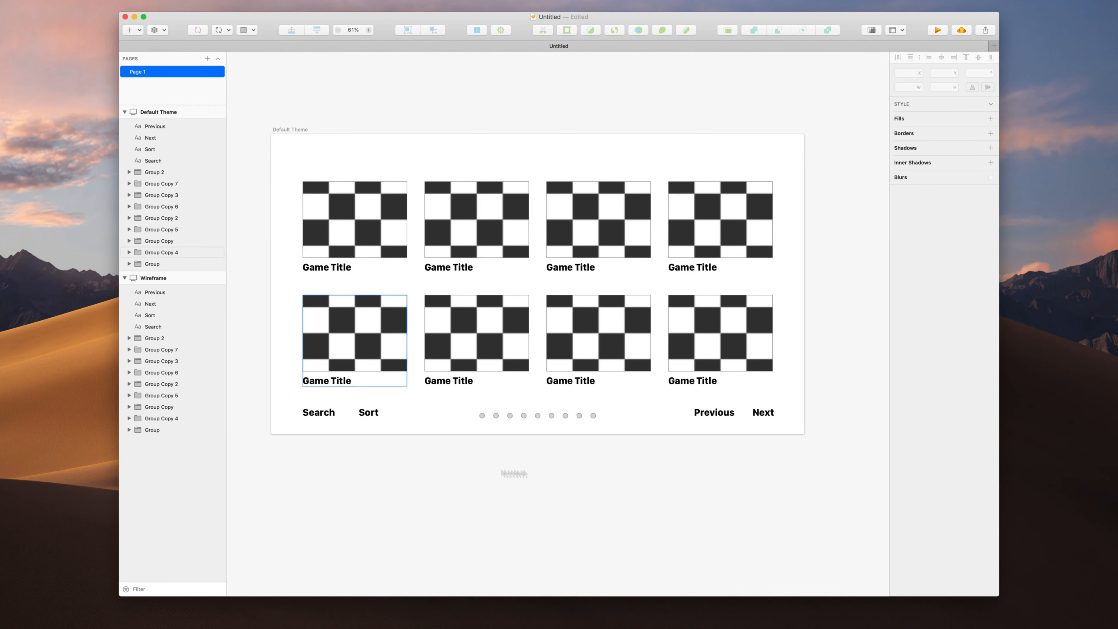
pyautogui.click(492, 303)
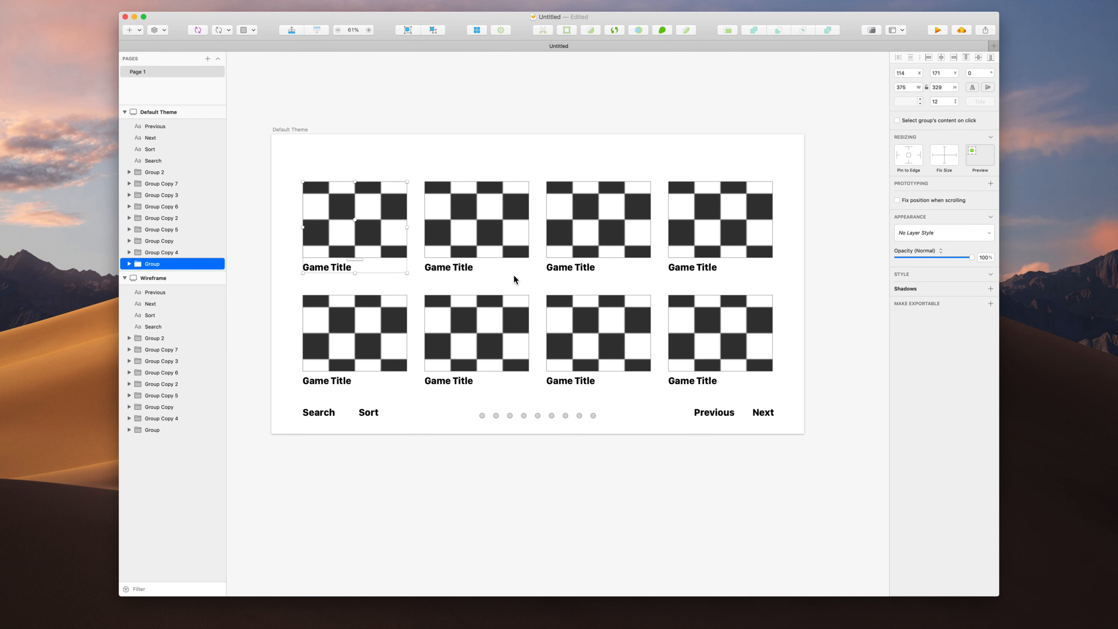
pyautogui.moveTo(761, 627)
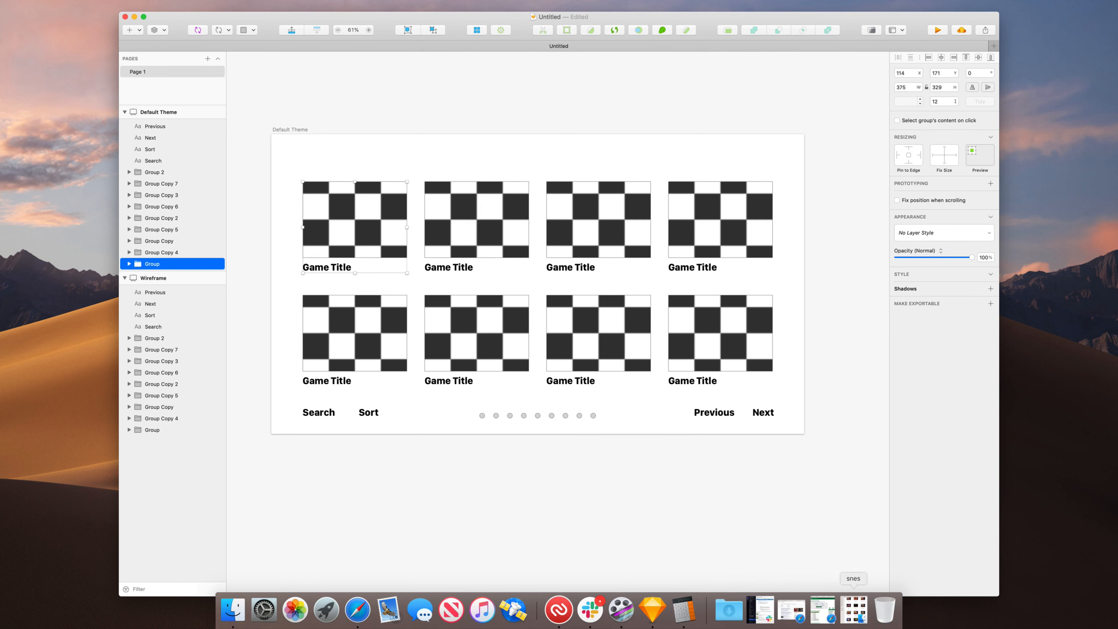
pyautogui.click(854, 611)
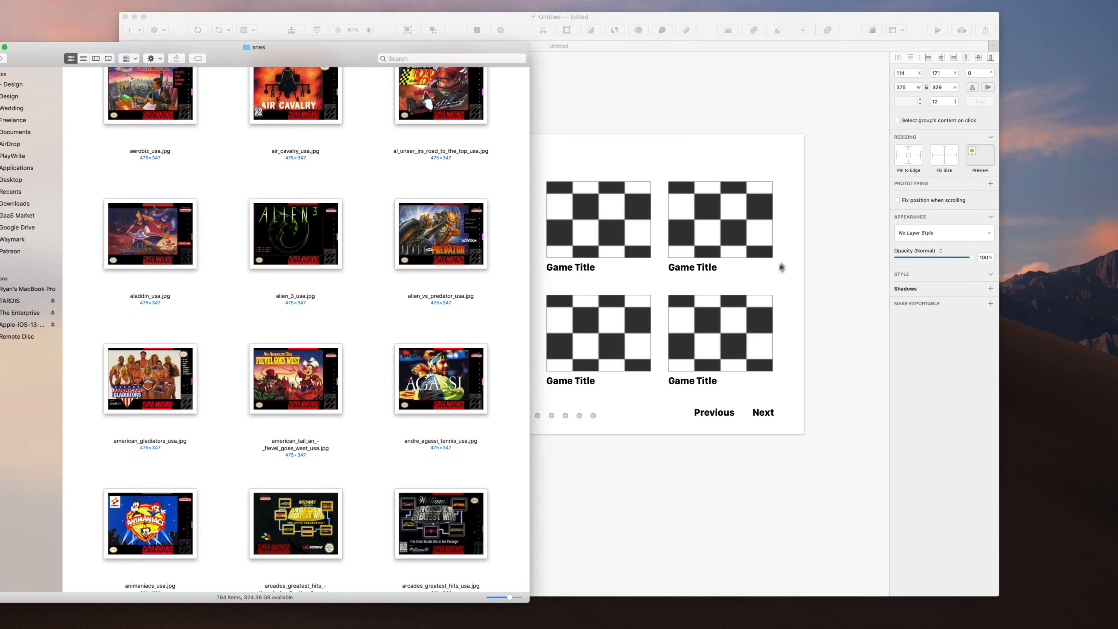
pyautogui.click(797, 243)
pyautogui.hscroll(-8, 798, 243)
pyautogui.keyDown('super'); pyautogui.click(583, 238); pyautogui.keyUp('super')
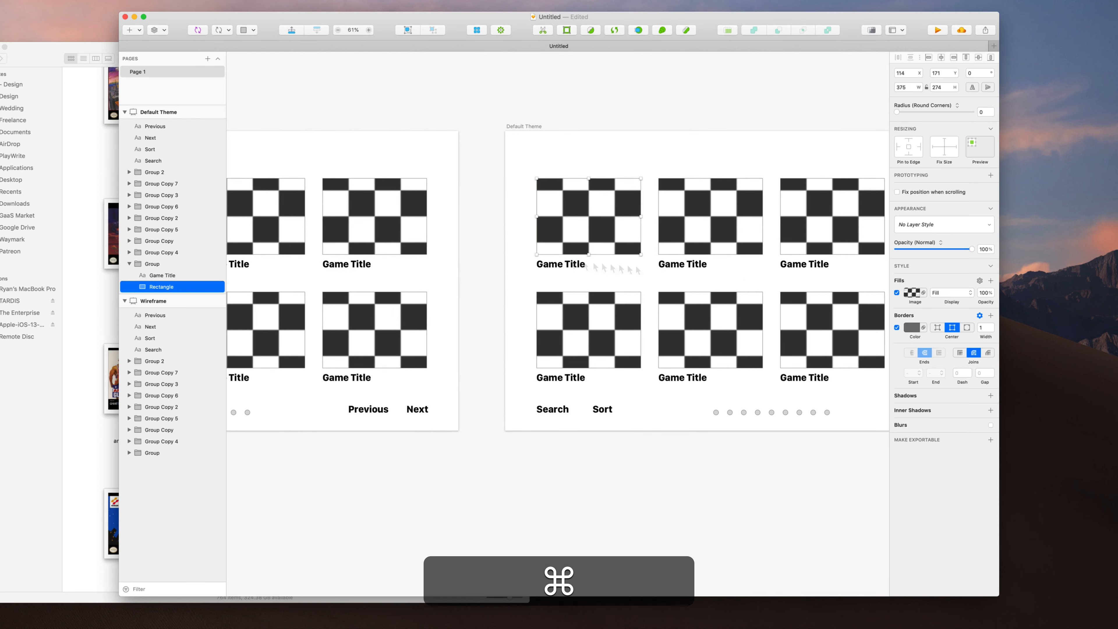
# Switch to the snes folder, browse its game covers for a suitable image, and move the folder window clear of the artboard
pyautogui.click(95, 265)
pyautogui.scroll(-4, 383, 474)
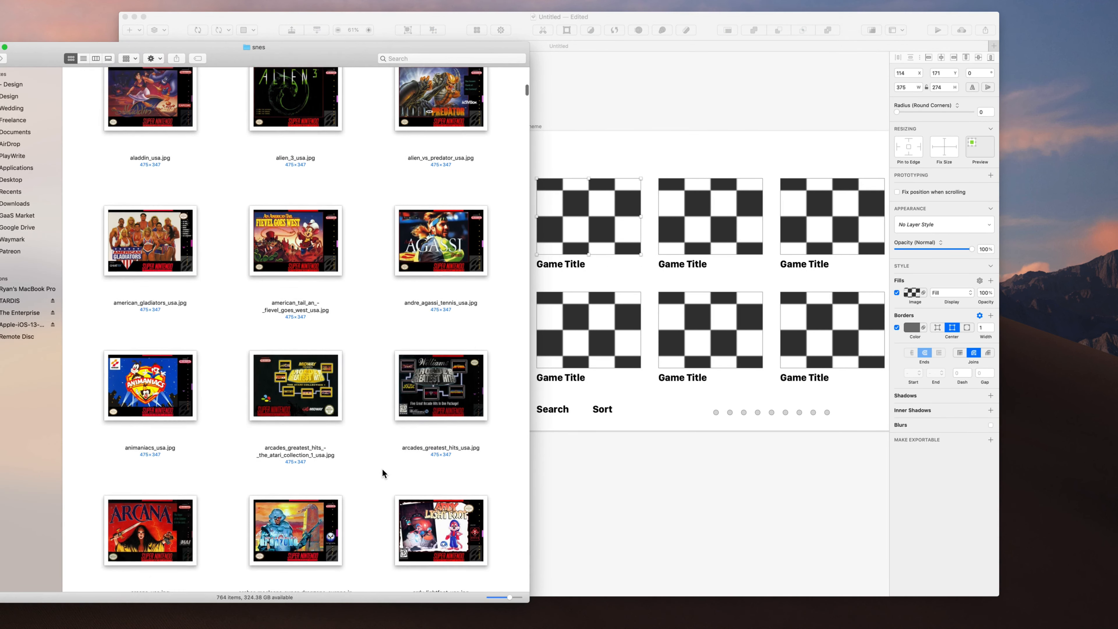
pyautogui.scroll(-15, 479, 564)
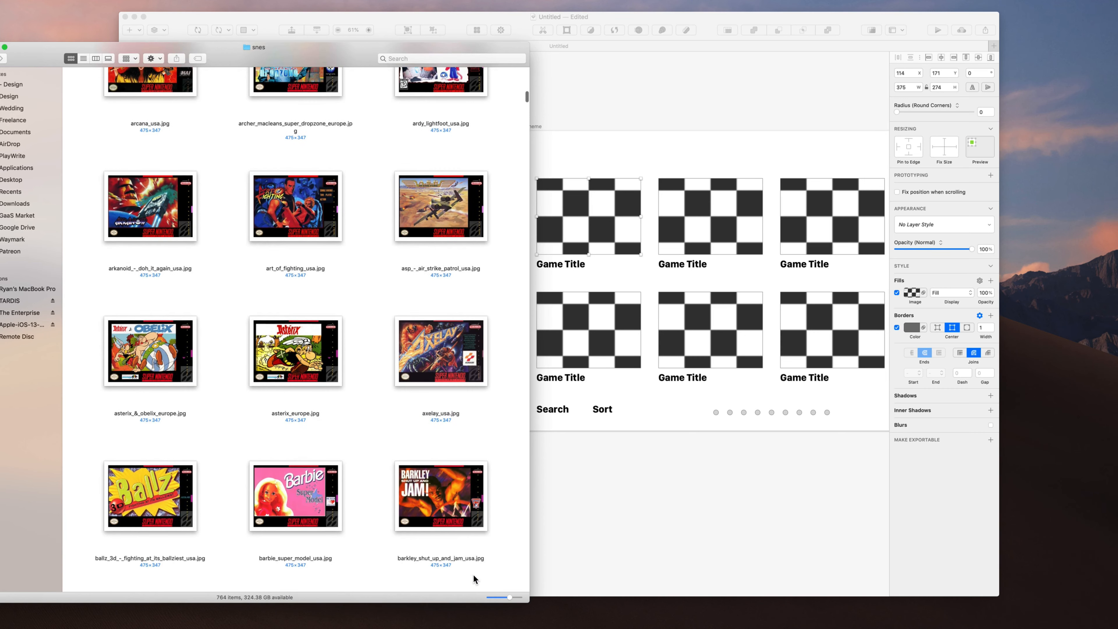
pyautogui.scroll(-15, 475, 580)
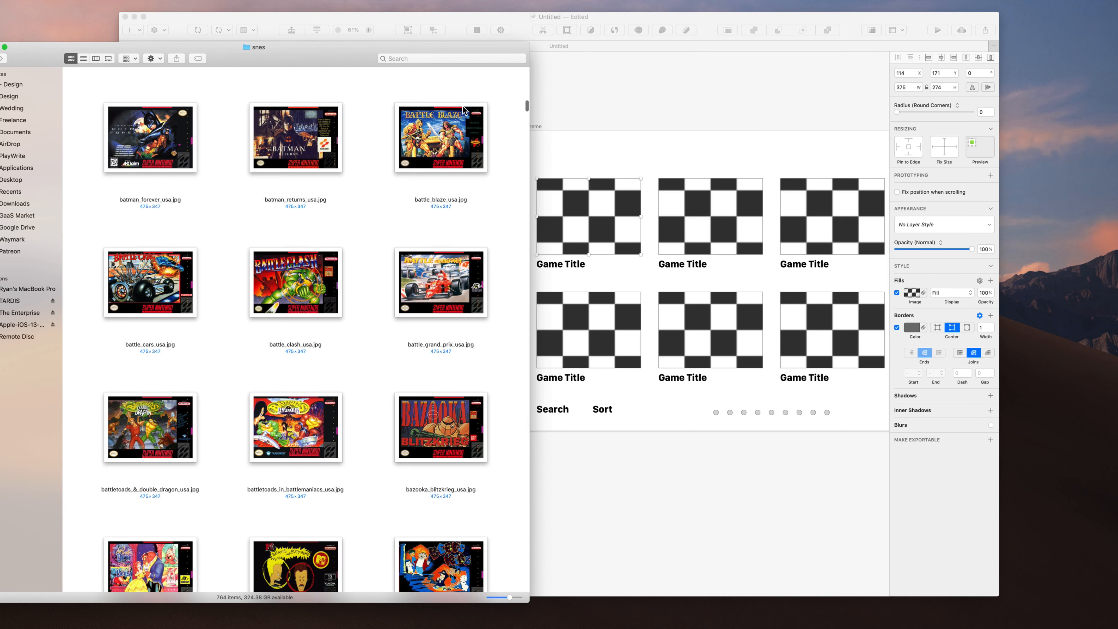
pyautogui.moveTo(449, 83); pyautogui.dragTo(370, 84)
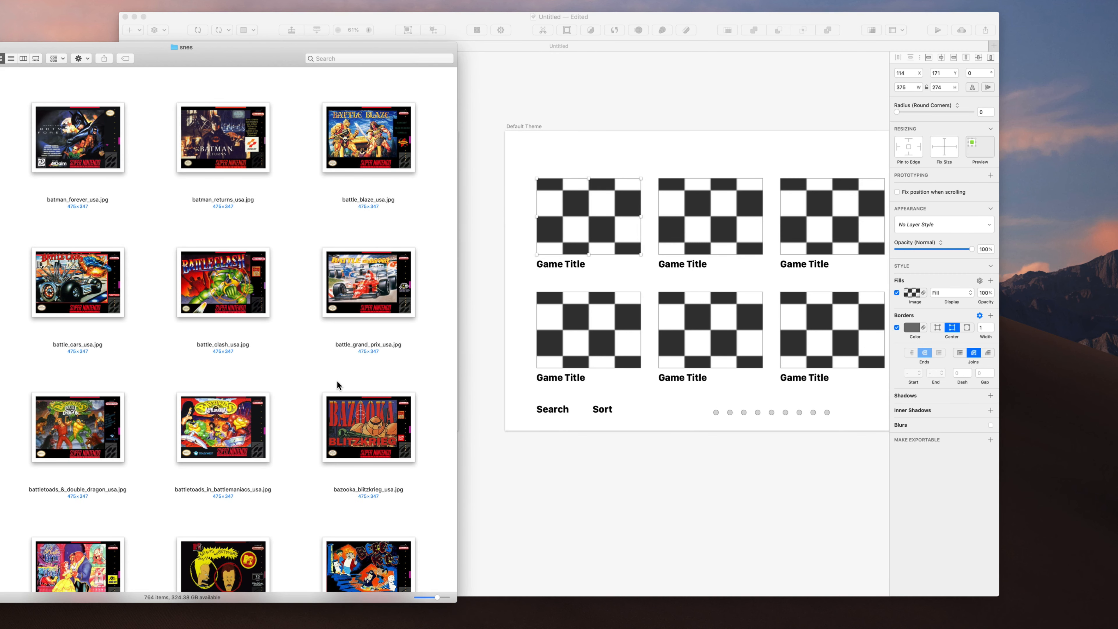
pyautogui.scroll(-4, 337, 385)
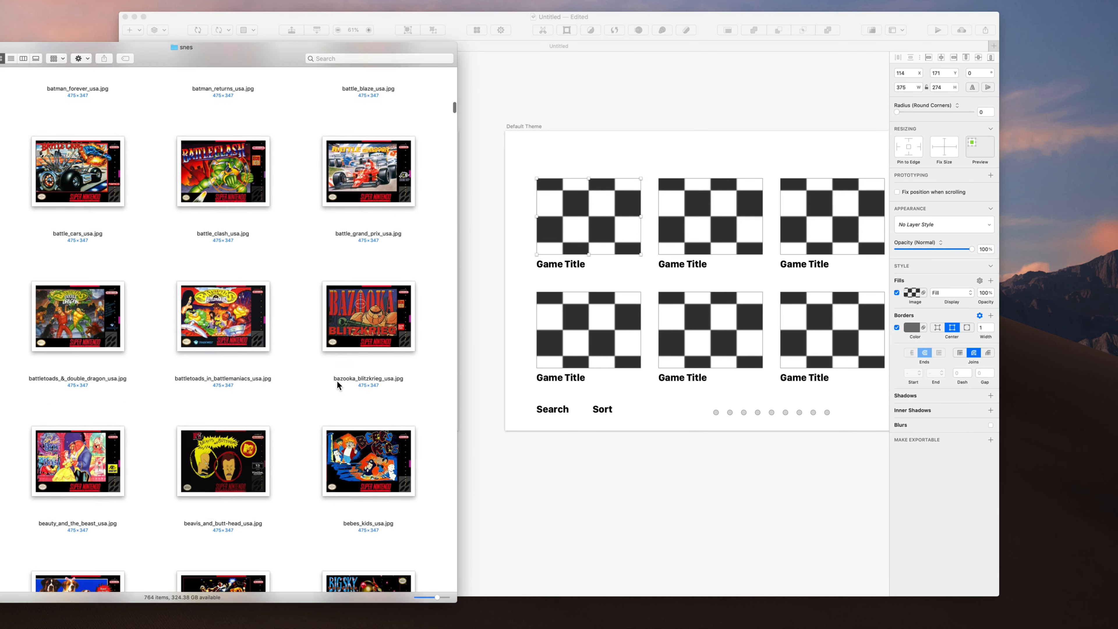
pyautogui.scroll(3, 337, 384)
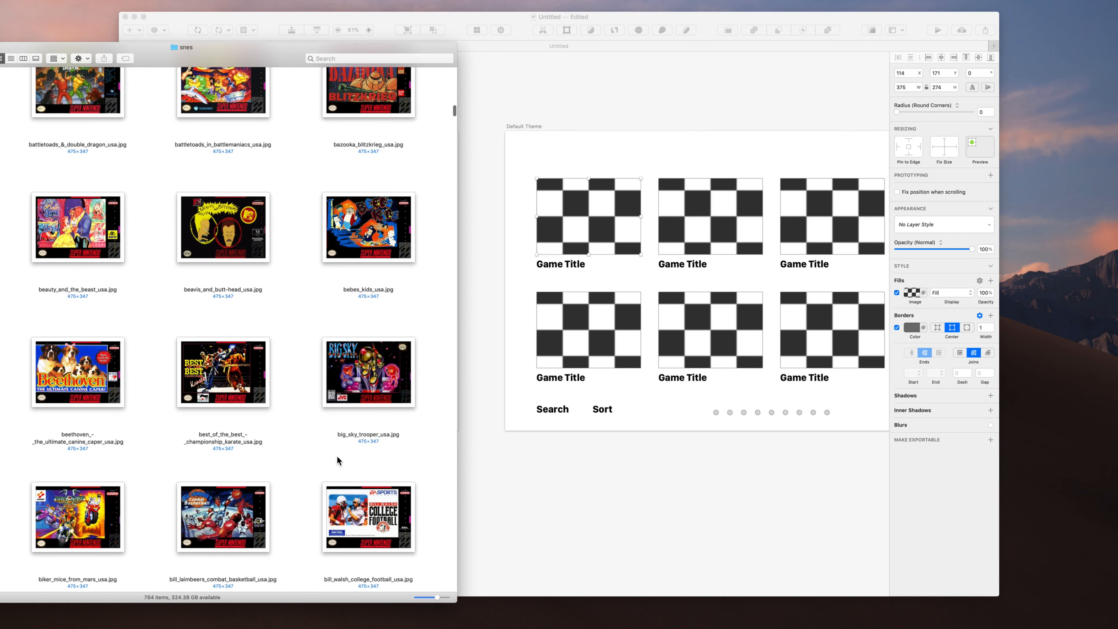
# Replace the first placeholder rectangle's image fill with battletoads_&_double_dragon_usa.jpg from the snes folder
pyautogui.moveTo(68, 313); pyautogui.dragTo(615, 219)
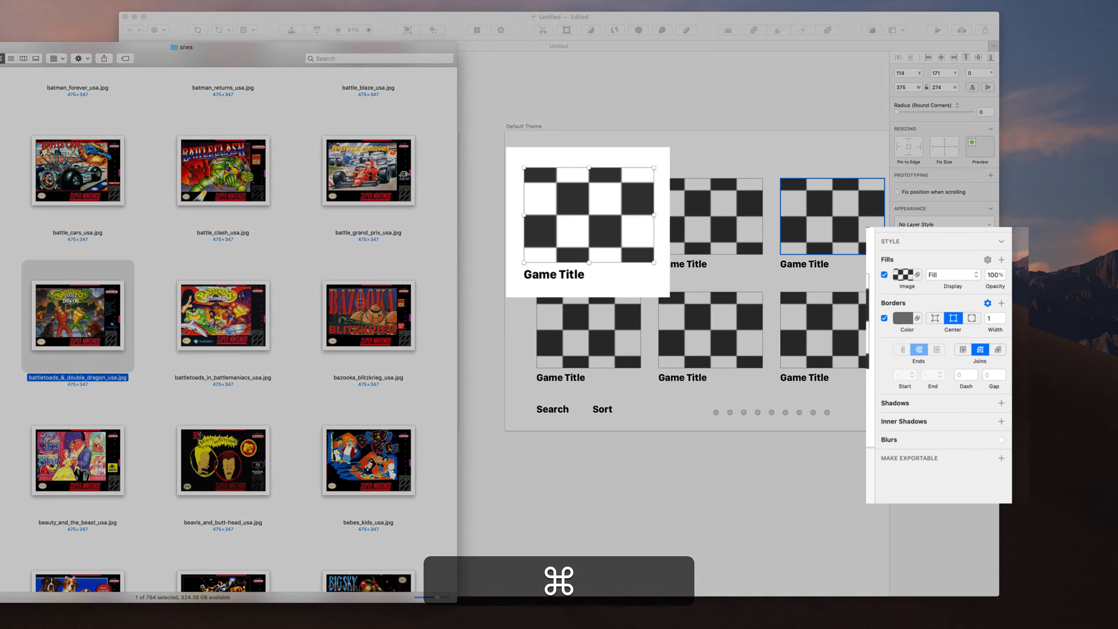
pyautogui.click(912, 292)
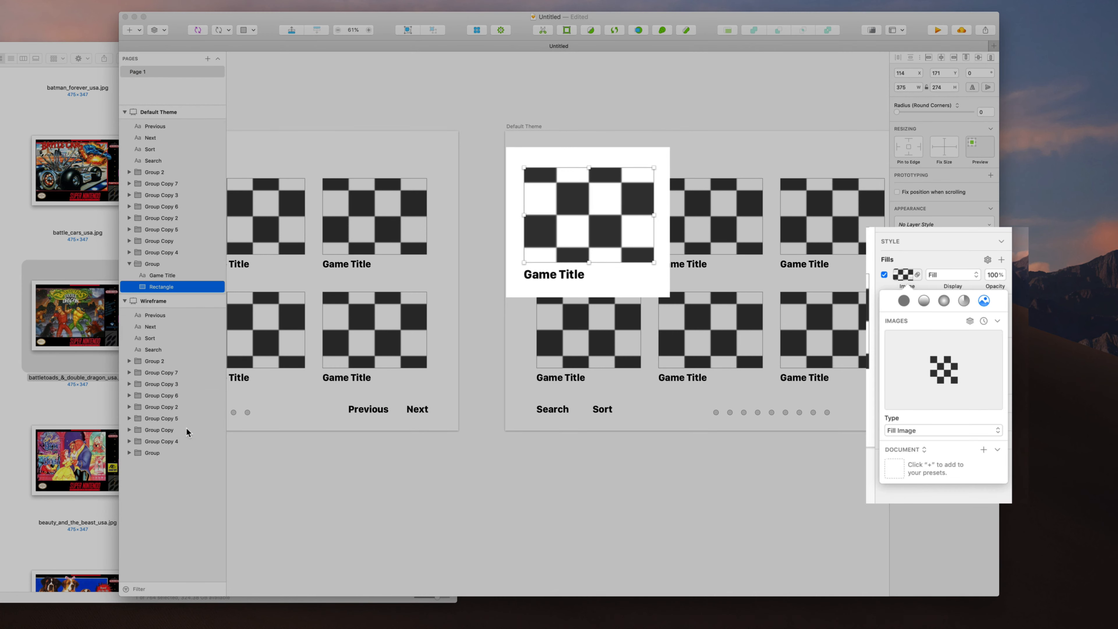
pyautogui.click(109, 440)
pyautogui.moveTo(76, 314)
pyautogui.mouseDown()
pyautogui.moveTo(784, 417)
pyautogui.moveTo(918, 366)
pyautogui.mouseUp()
pyautogui.click(926, 188)
pyautogui.scroll(5, 765, 254)
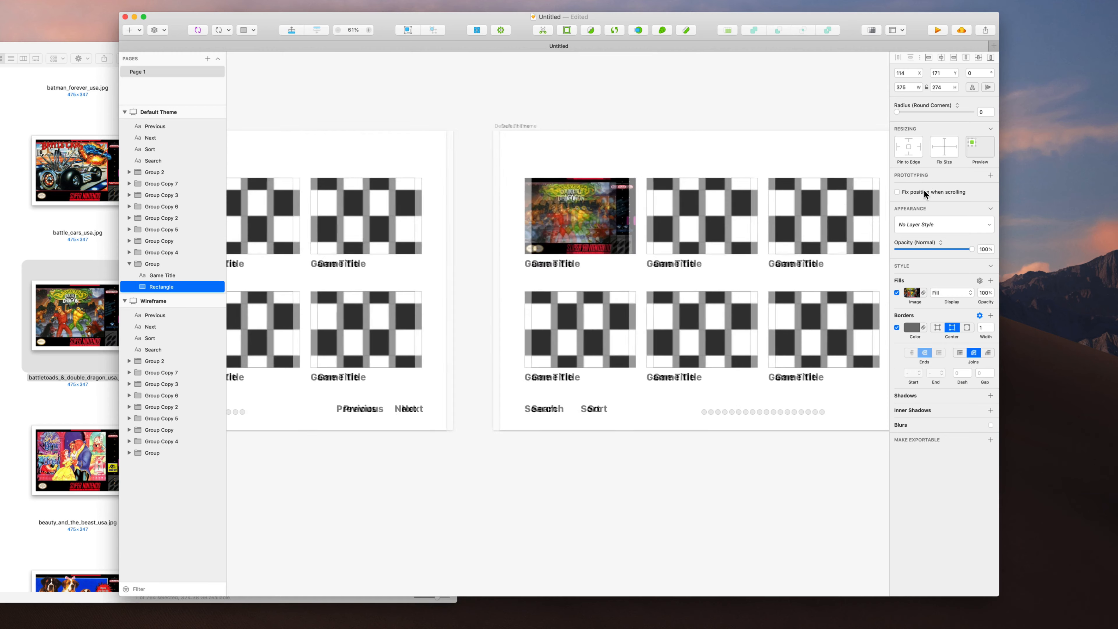
pyautogui.scroll(4, 765, 255)
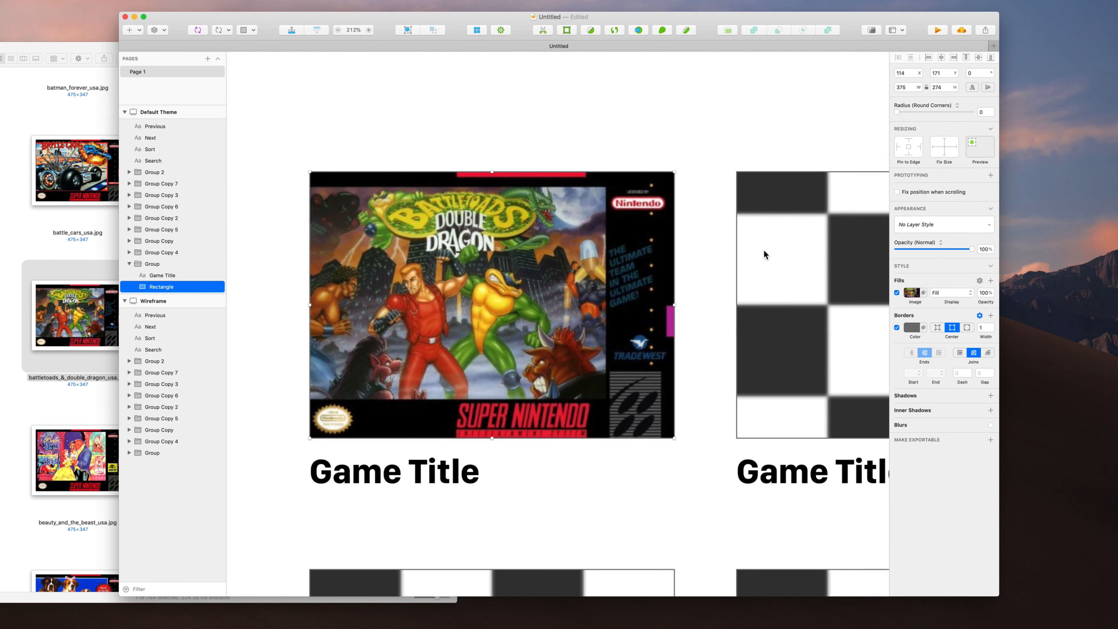
# Ungroup the first game's cover rectangle and Game Title text in the Default Theme artboard
pyautogui.click(770, 142)
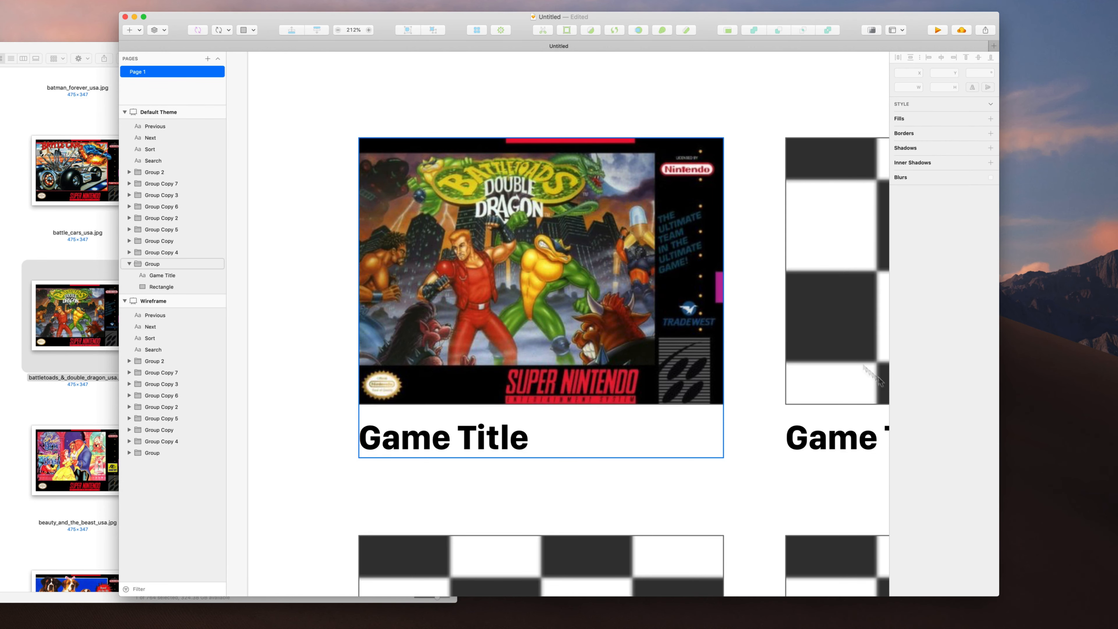
pyautogui.keyDown('super'); pyautogui.click(877, 404); pyautogui.keyUp('super')
pyautogui.keyDown('super'); pyautogui.click(1016, 394); pyautogui.keyUp('super')
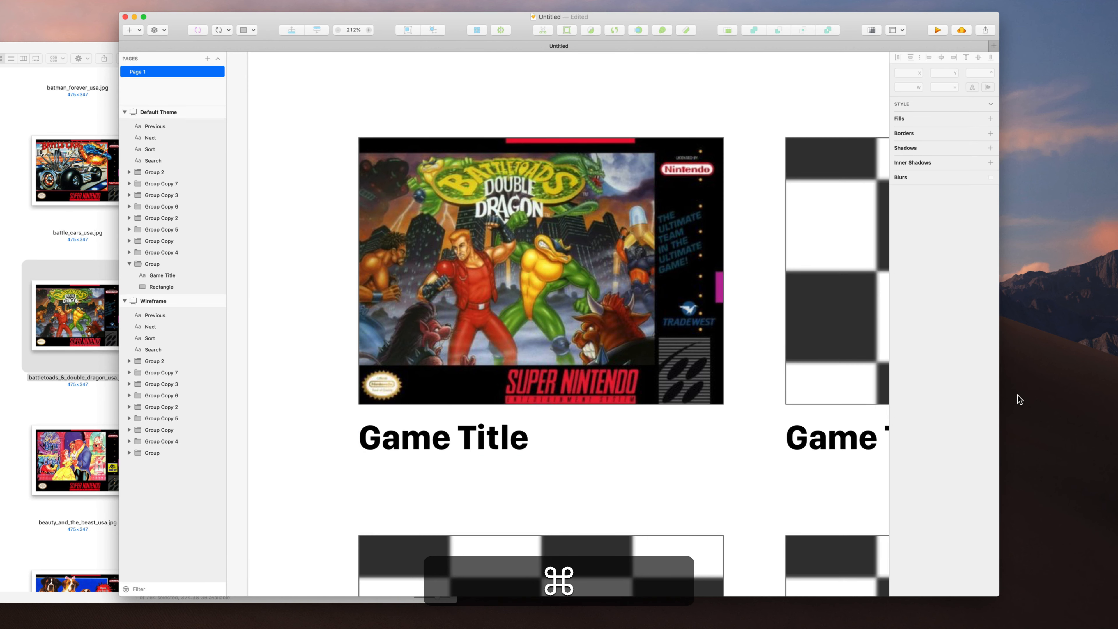
pyautogui.scroll(-5, 883, 381)
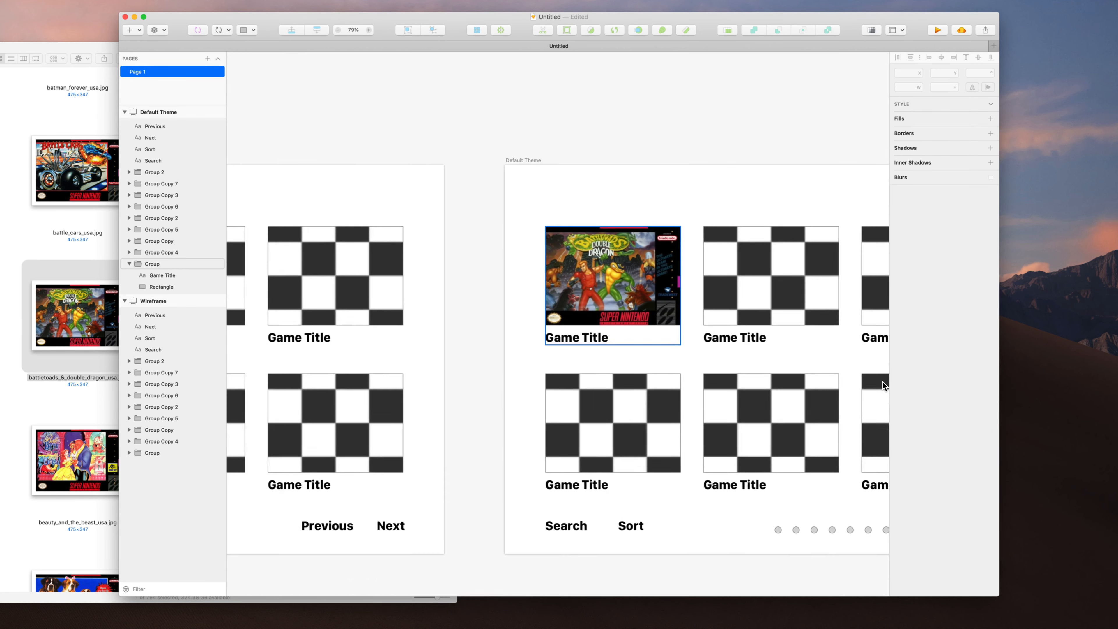
pyautogui.scroll(4, 883, 382)
pyautogui.click(883, 381)
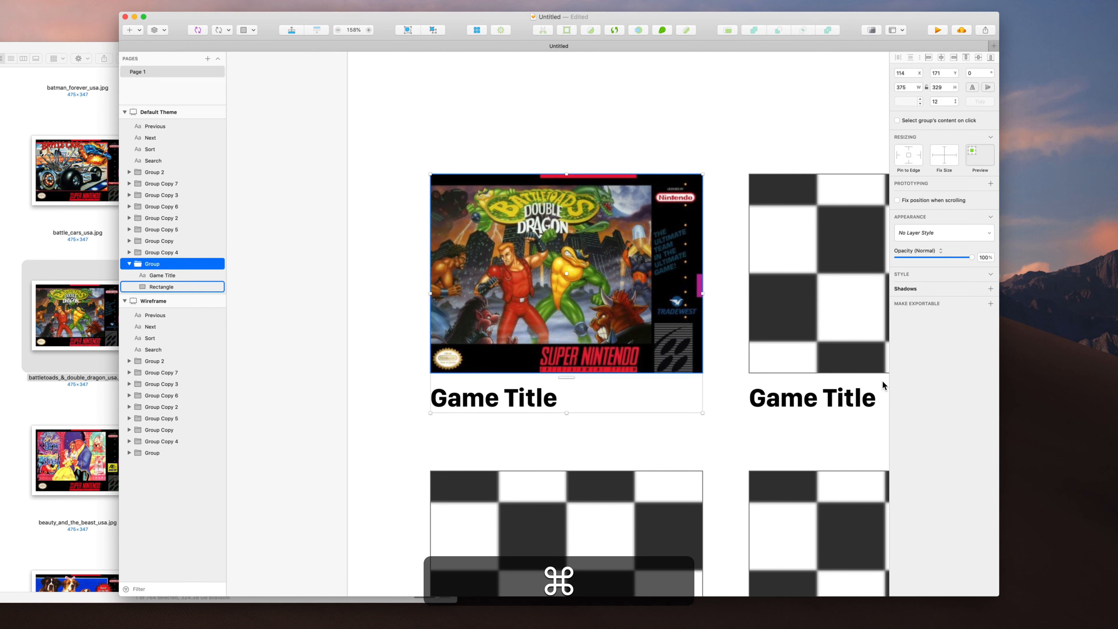
pyautogui.press('shift+super+g')
pyautogui.scroll(1, 809, 488)
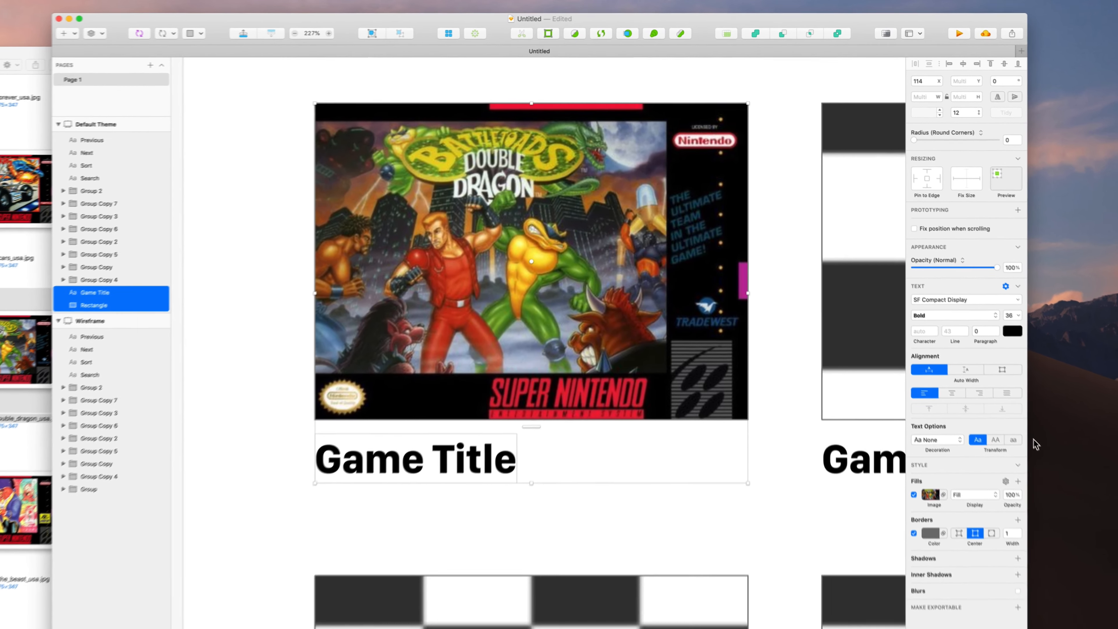
# Set the corner radius of the Battletoads & Double Dragon cover rectangle to 8
pyautogui.click(1006, 399)
pyautogui.click(518, 277)
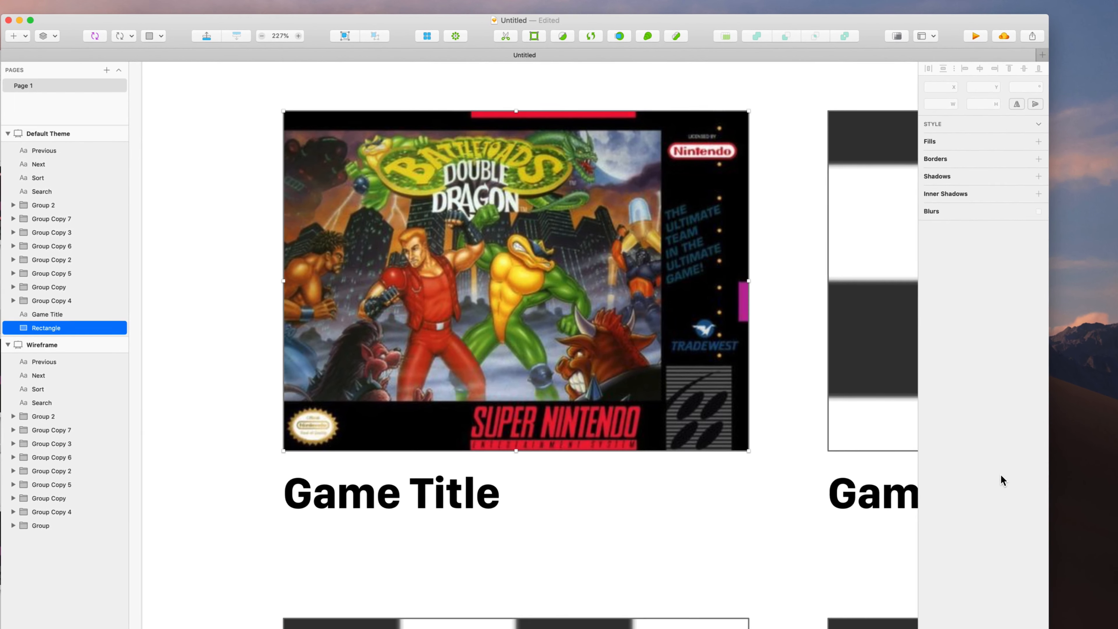
pyautogui.hscroll(2, 526, 345)
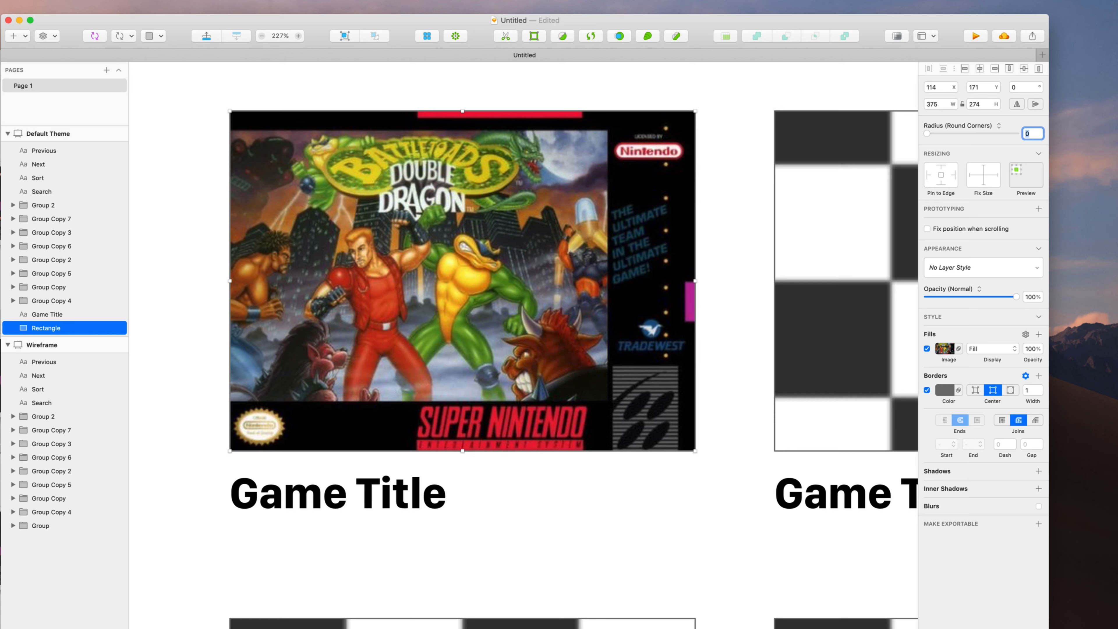
pyautogui.write('8')
pyautogui.press('Return')
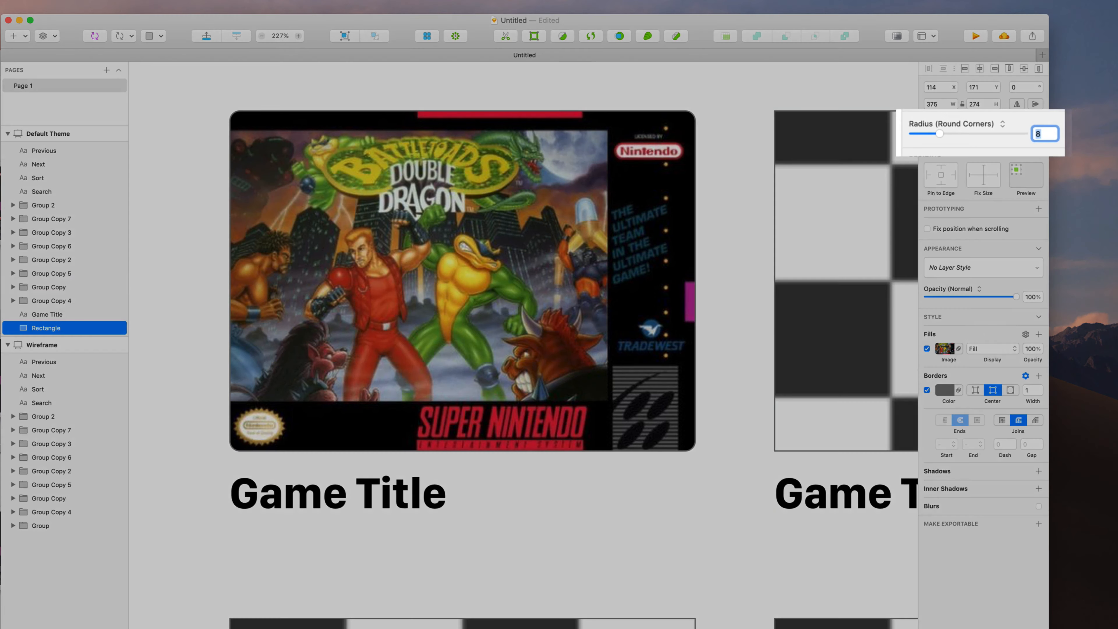
# Raise the Battletoads & Double Dragon cover's corner radius to its maximum of 137
pyautogui.hscroll(1, 915, 356)
pyautogui.scroll(1, 916, 356)
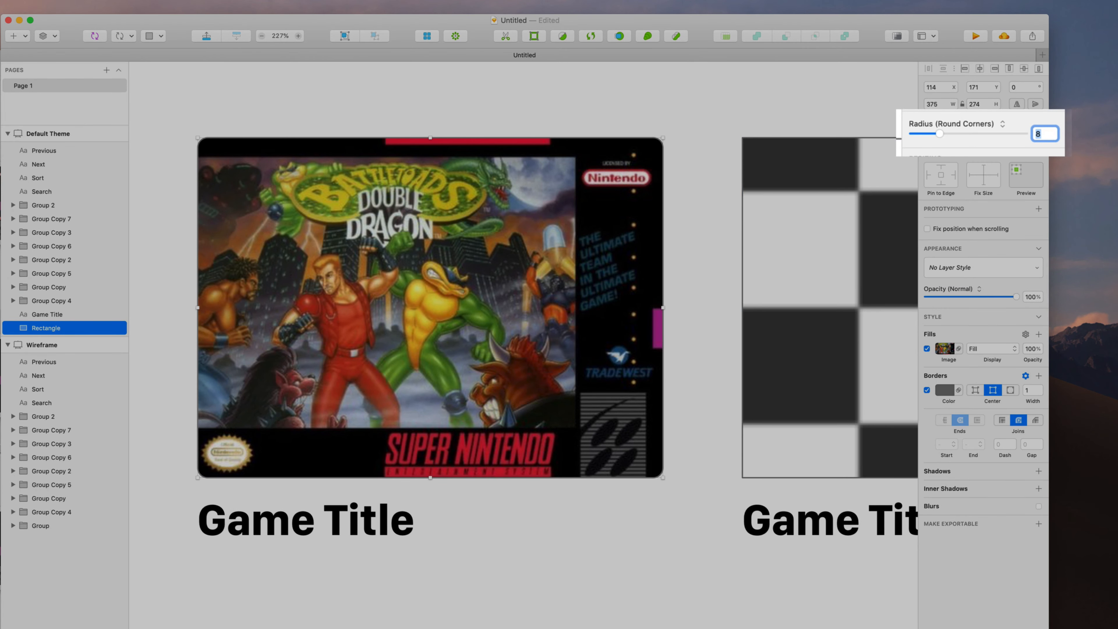
pyautogui.hotkey('shift', 'Up')
pyautogui.hotkey('shift', 'Up')
pyautogui.hotkey('shift', 'Up')
pyautogui.hotkey('shift', 'Up')
pyautogui.hotkey('shift', 'Up')
pyautogui.hotkey('shift', 'Up')
pyautogui.hotkey('shift', 'Up')
pyautogui.hotkey('shift', 'Up')
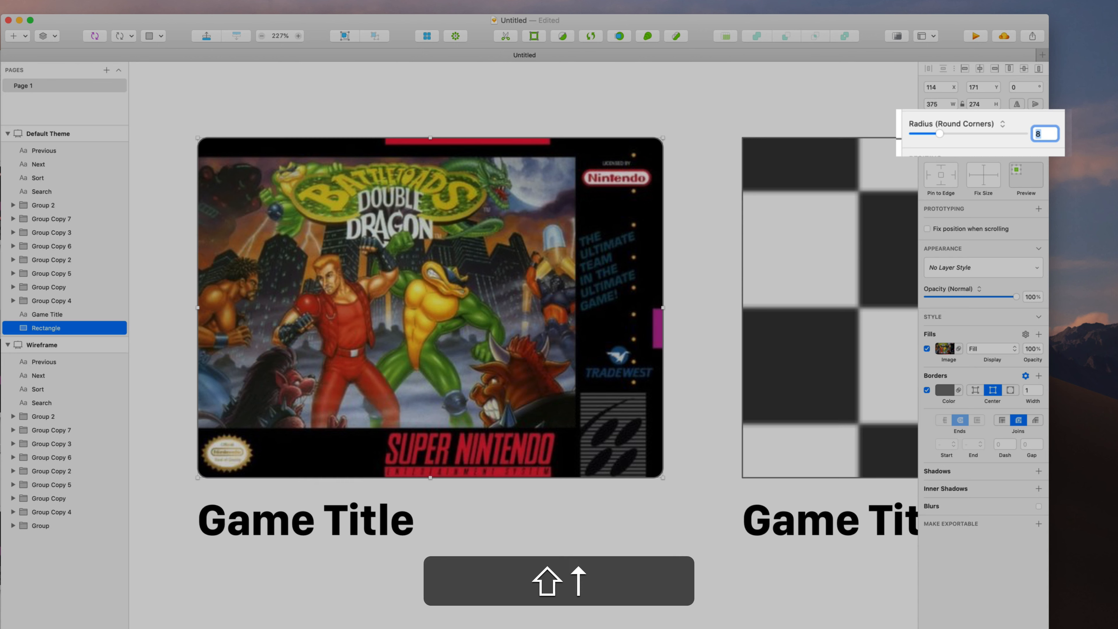
pyautogui.hotkey('shift', 'Up')
pyautogui.hotkey('shift', 'Up')
pyautogui.hotkey('shift', 'Up')
pyautogui.hotkey('shift', 'Up')
pyautogui.hotkey('shift', 'Up')
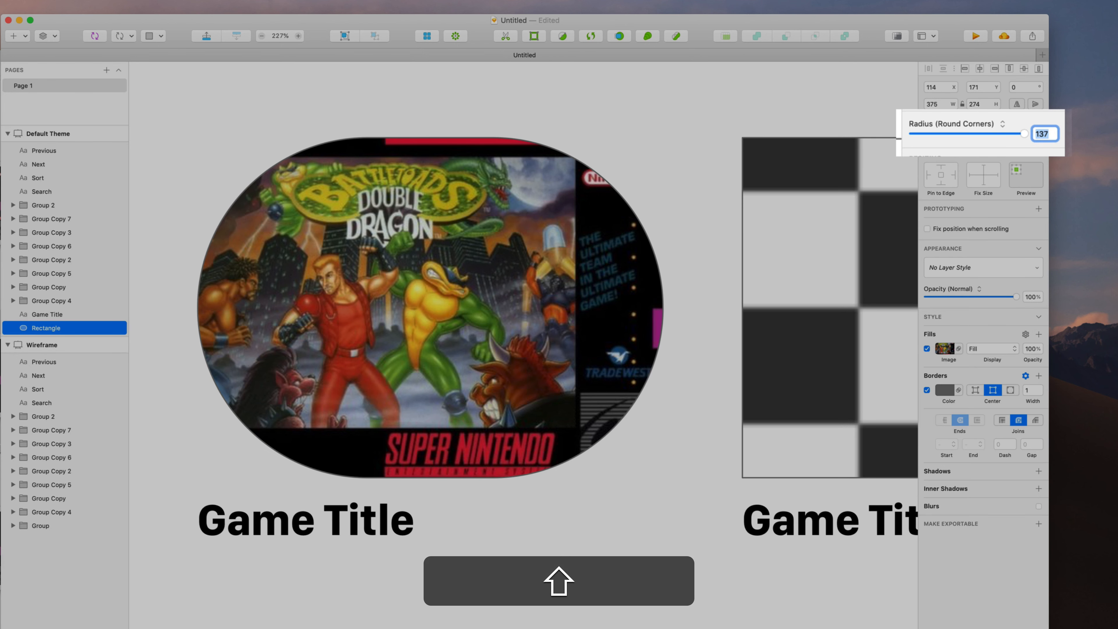
# Lower the cover rectangle's corner radius all the way to 0
pyautogui.hotkey('shift', 'Down')
pyautogui.hotkey('shift', 'Down')
pyautogui.hotkey('shift', 'Down')
pyautogui.hotkey('shift', 'Down')
pyautogui.hotkey('shift', 'Down')
pyautogui.hotkey('shift', 'Down')
pyautogui.hotkey('shift', 'Down')
pyautogui.hotkey('shift', 'Down')
pyautogui.hotkey('shift', 'Down')
pyautogui.hotkey('shift', 'Down')
pyautogui.hotkey('shift', 'Down')
pyautogui.hotkey('shift', 'Down')
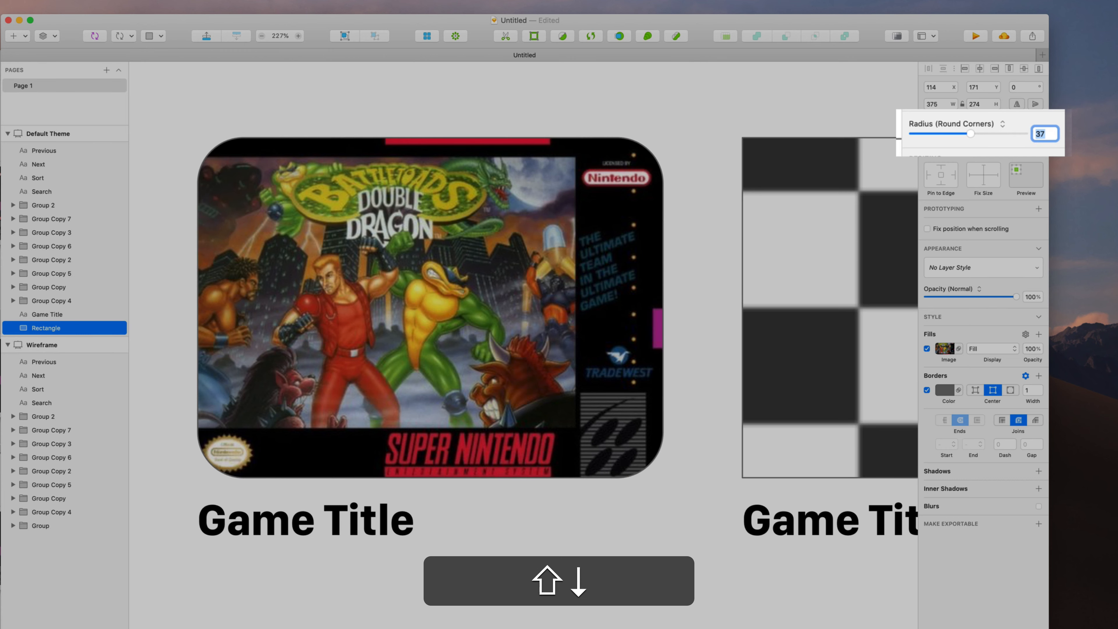
pyautogui.hotkey('shift', 'Down')
pyautogui.hotkey('shift', 'Down')
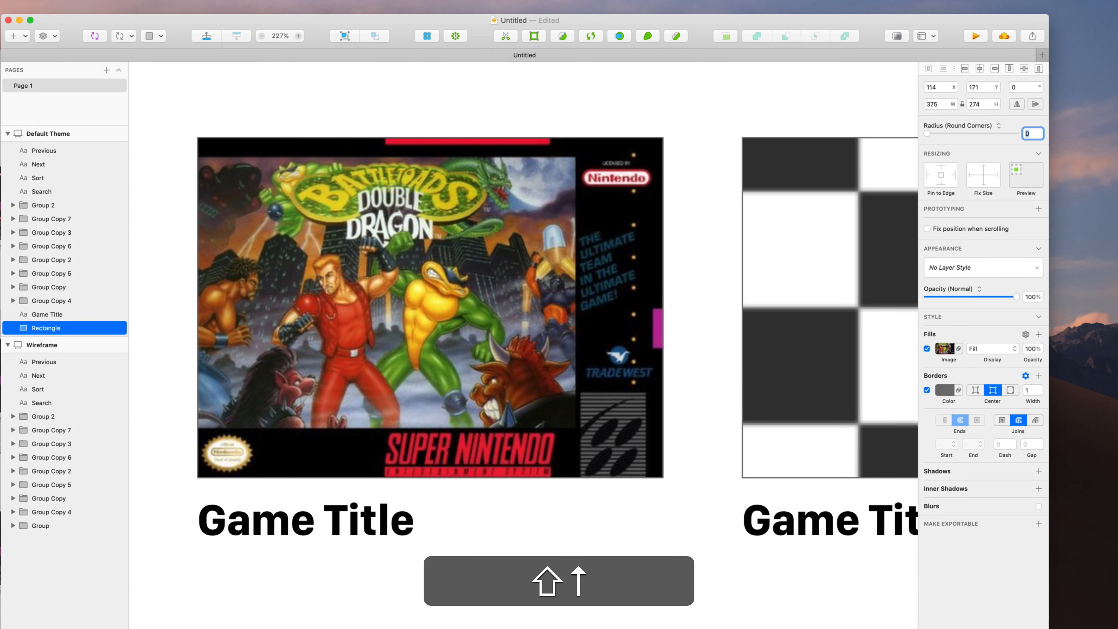
# Set the cover's corner radius to 8, switch its corner style to Smooth Corners, and deselect it
pyautogui.press('Up')
pyautogui.press('Up')
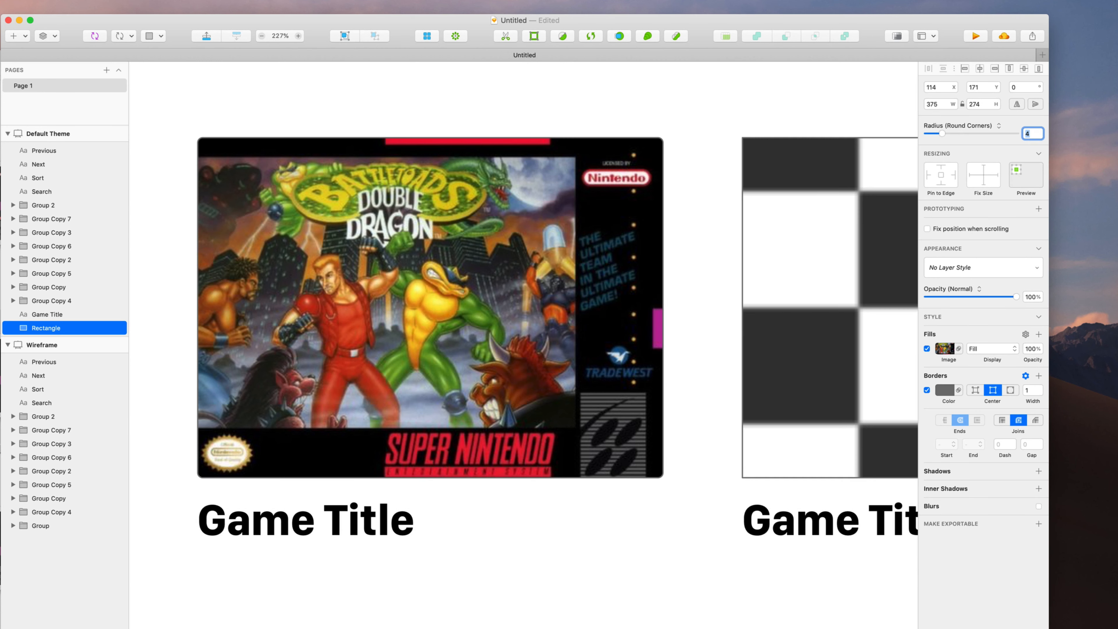
pyautogui.hotkey('shift', 'Up')
pyautogui.press('Down')
pyautogui.press('Down')
pyautogui.click(999, 126)
pyautogui.click(959, 134)
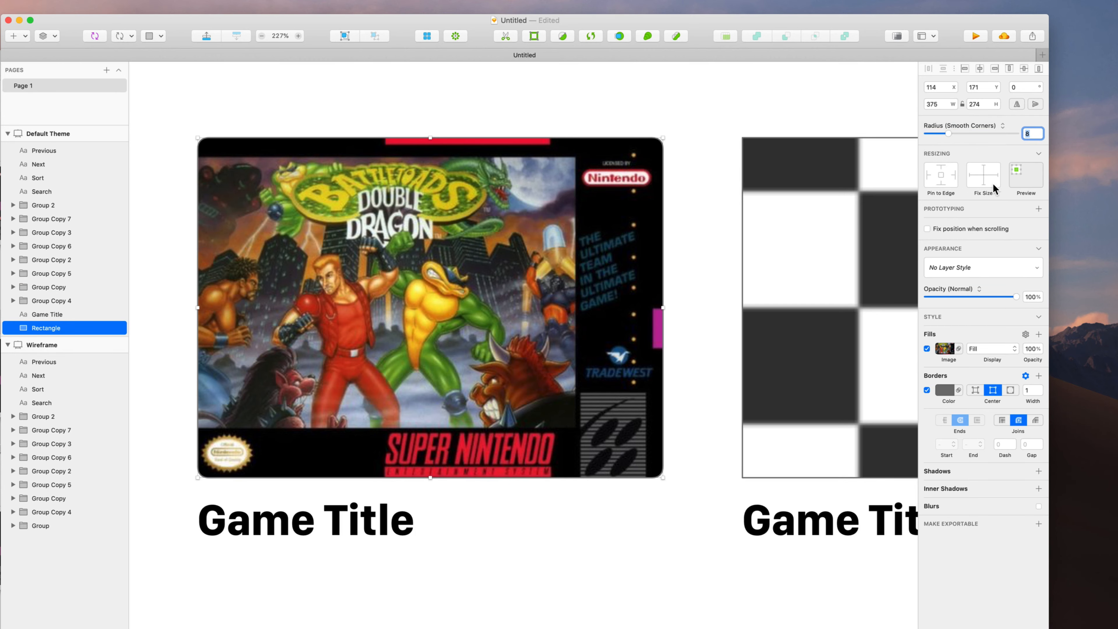
pyautogui.press('Escape')
pyautogui.press('Escape')
# Turn off the border on the Battletoads & Double Dragon cover rectangle and deselect it
pyautogui.scroll(-5, 990, 183)
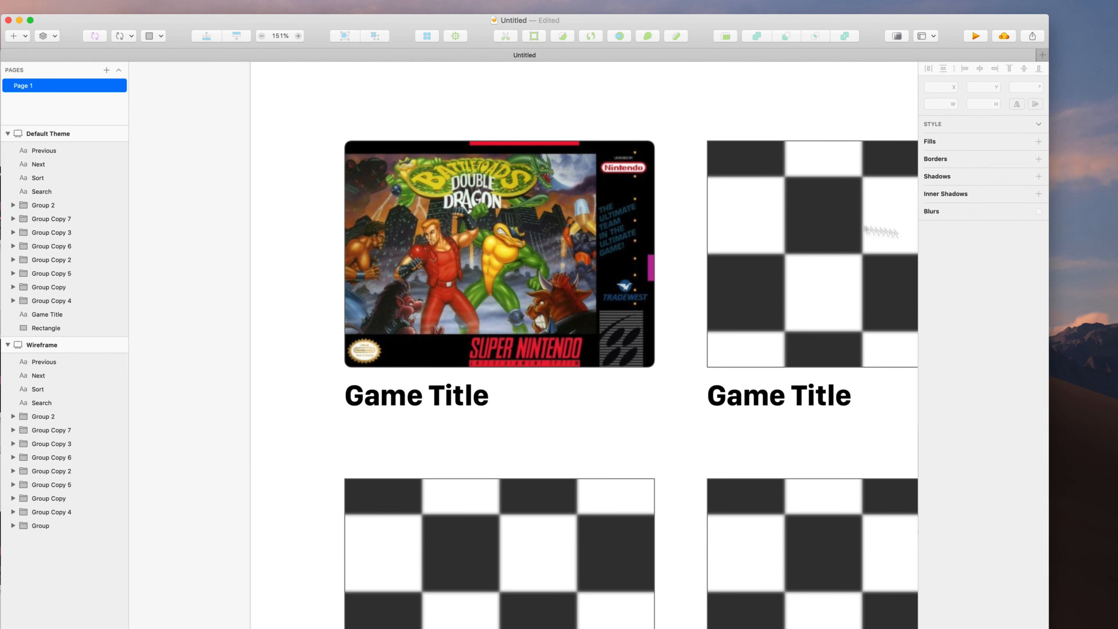
pyautogui.scroll(5, 573, 175)
pyautogui.hscroll(-2, 573, 175)
pyautogui.keyDown('super'); pyautogui.click(572, 185); pyautogui.keyUp('super')
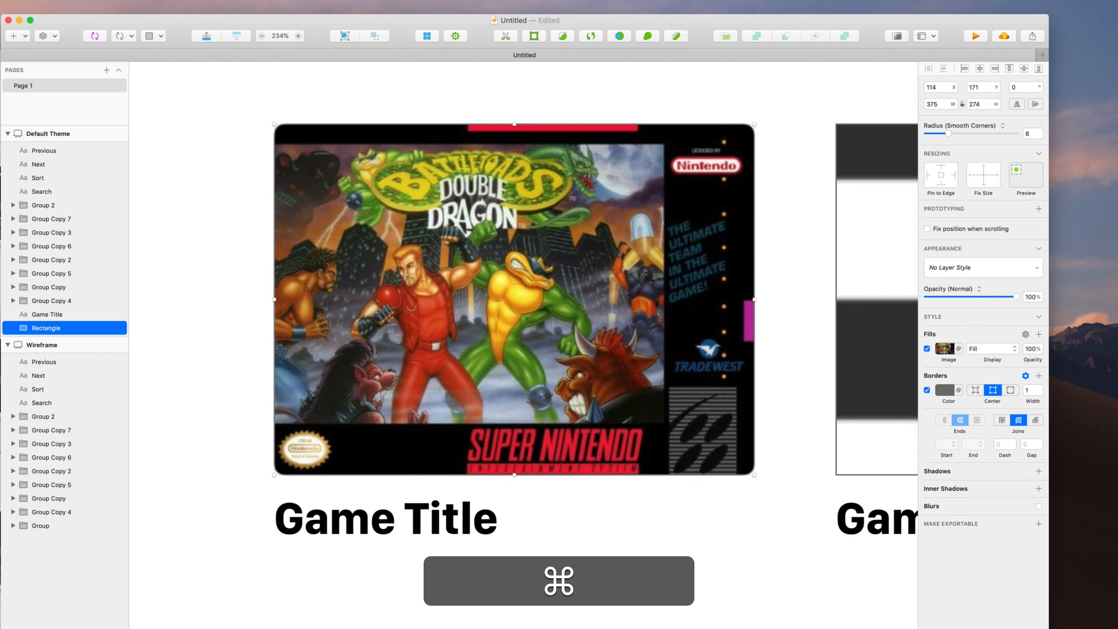
pyautogui.click(927, 391)
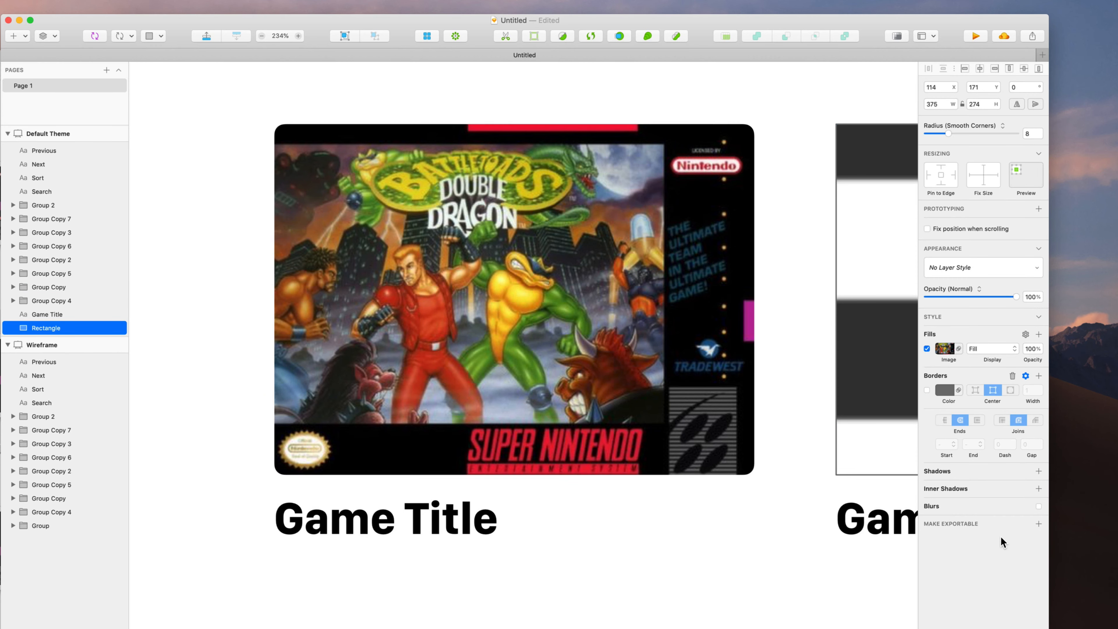
pyautogui.hscroll(1, 1008, 540)
pyautogui.press('Escape')
# Change the typeface of the Game Title text under the Battletoads cover to DIN Condensed
pyautogui.keyDown('super'); pyautogui.click(392, 530); pyautogui.keyUp('super')
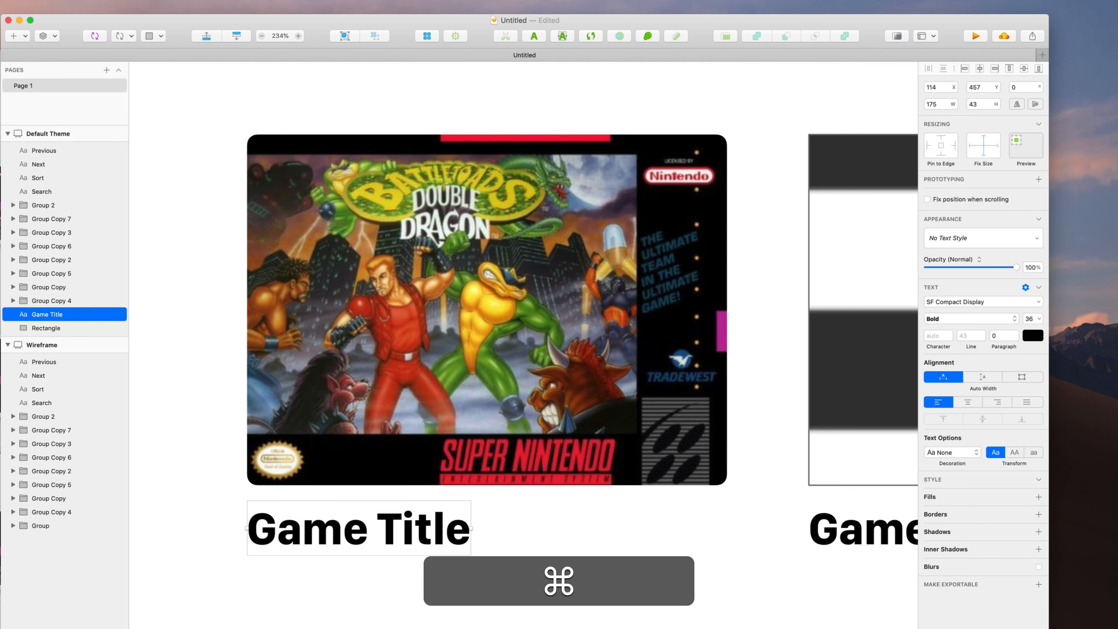
pyautogui.hscroll(3, 523, 308)
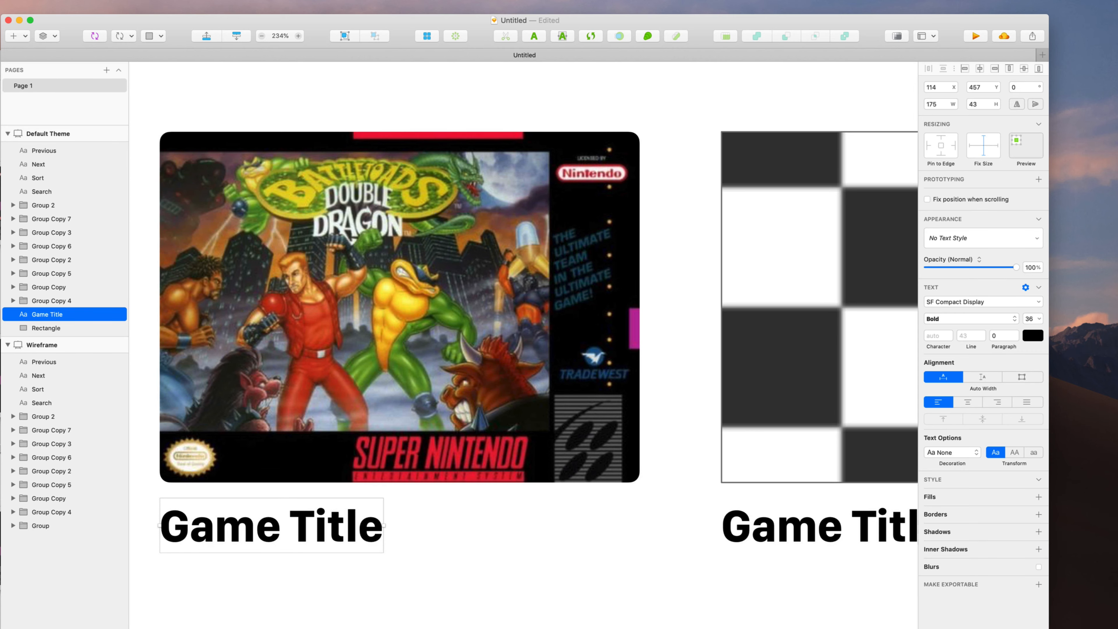
pyautogui.hscroll(-1, 537, 308)
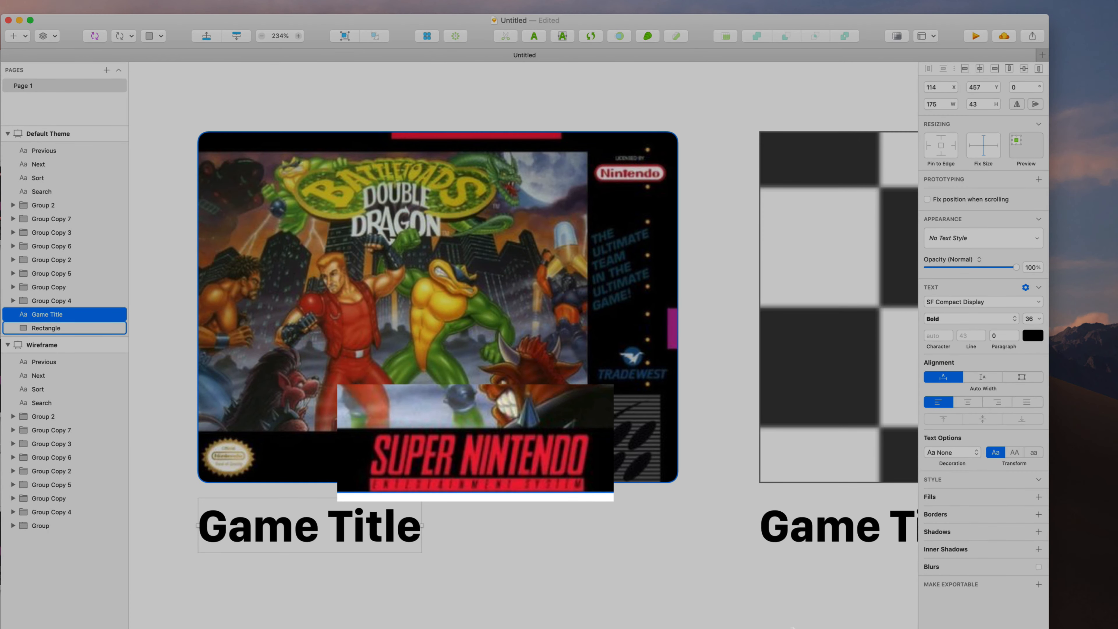
pyautogui.hscroll(-1, 475, 441)
pyautogui.scroll(2, 355, 523)
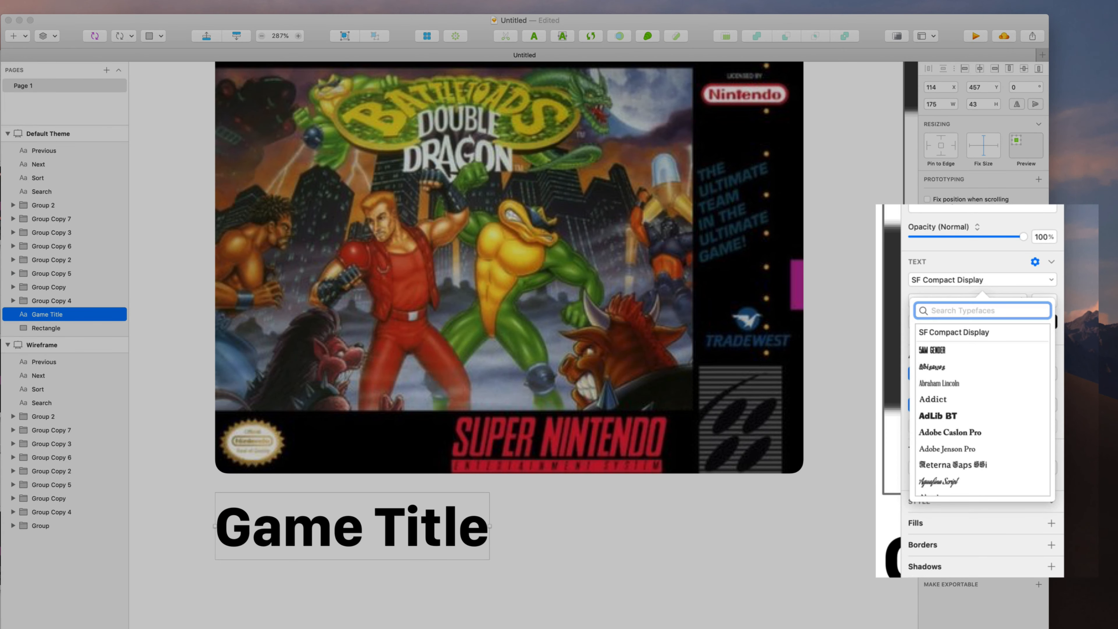
pyautogui.scroll(-5, 982, 409)
pyautogui.write('din')
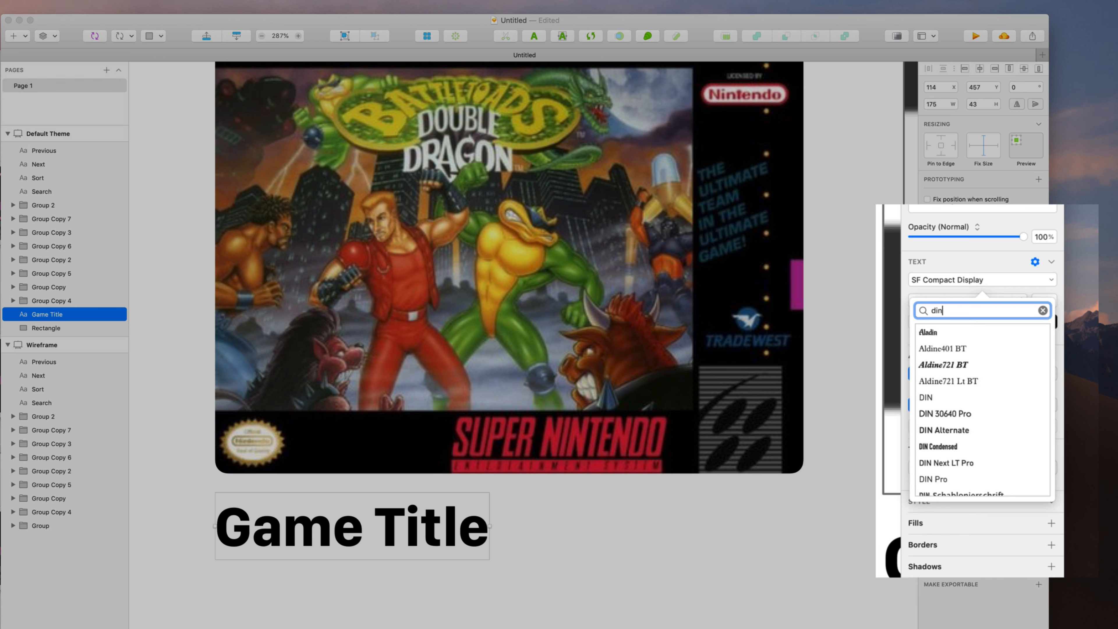
pyautogui.scroll(-3, 982, 396)
pyautogui.click(982, 396)
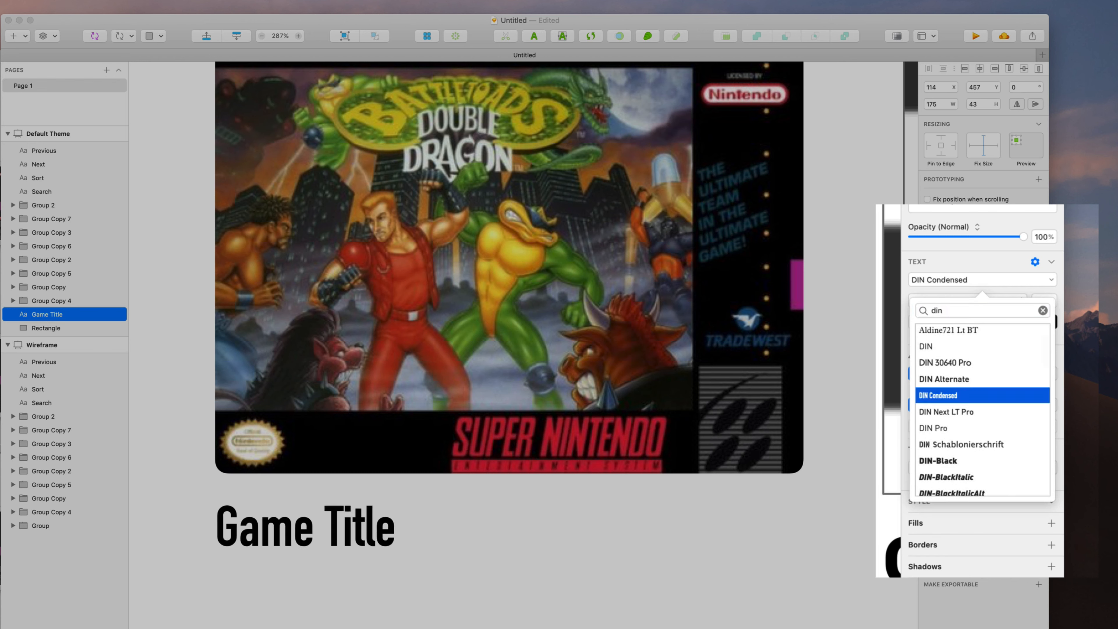
pyautogui.press('Escape')
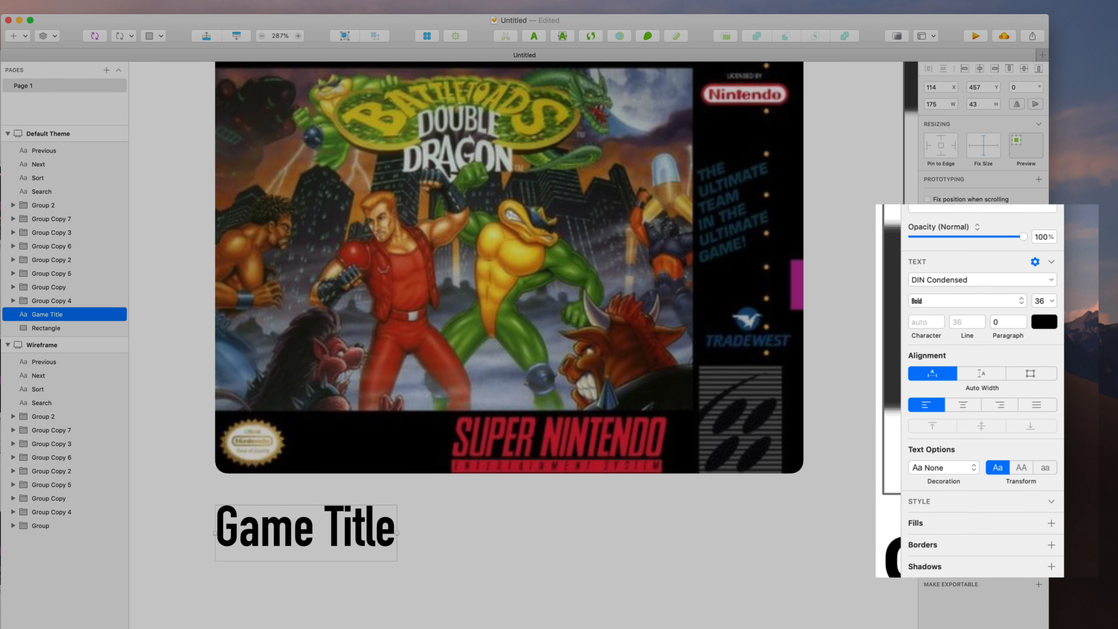
pyautogui.click(967, 300)
pyautogui.click(967, 301)
# Set the first Game Title text to the DIN Next LT Pro typeface in Bold Italic
pyautogui.click(982, 280)
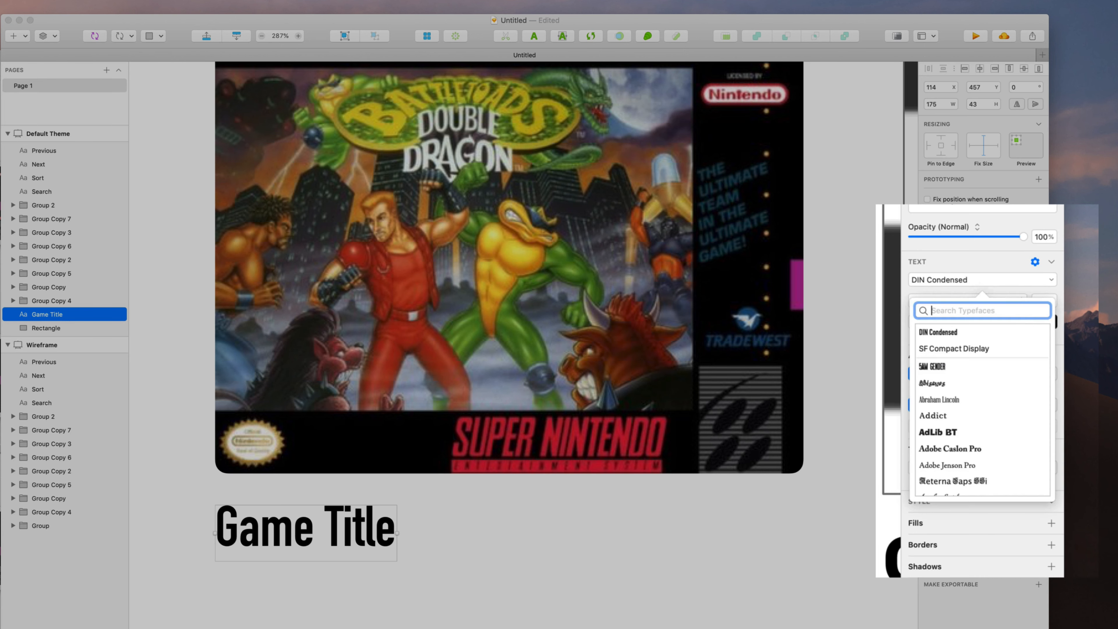
pyautogui.write('din ne')
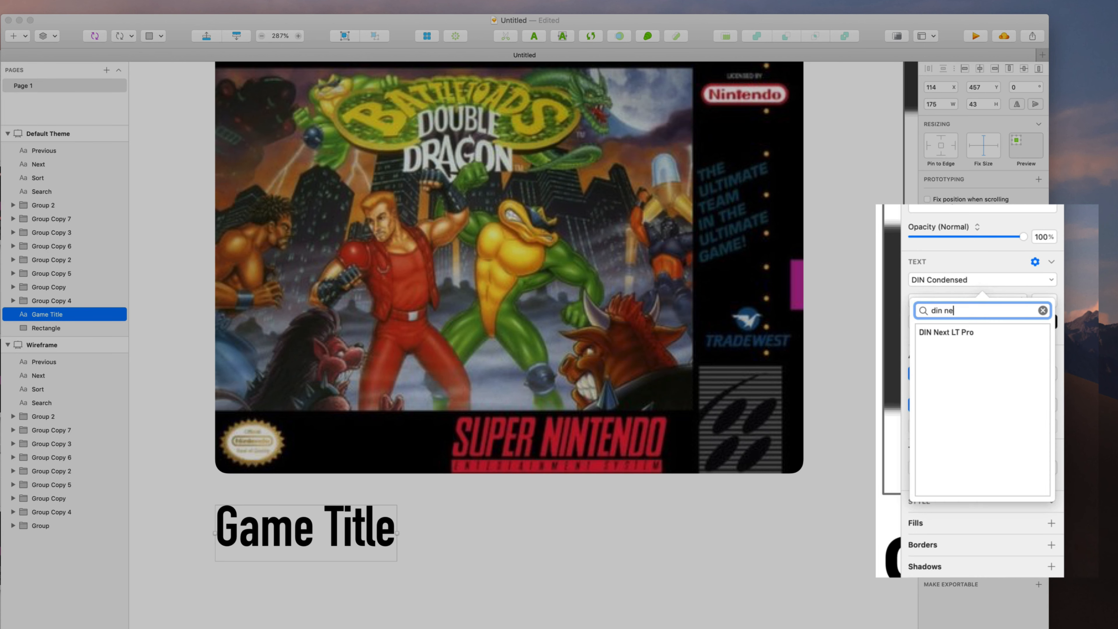
pyautogui.click(947, 333)
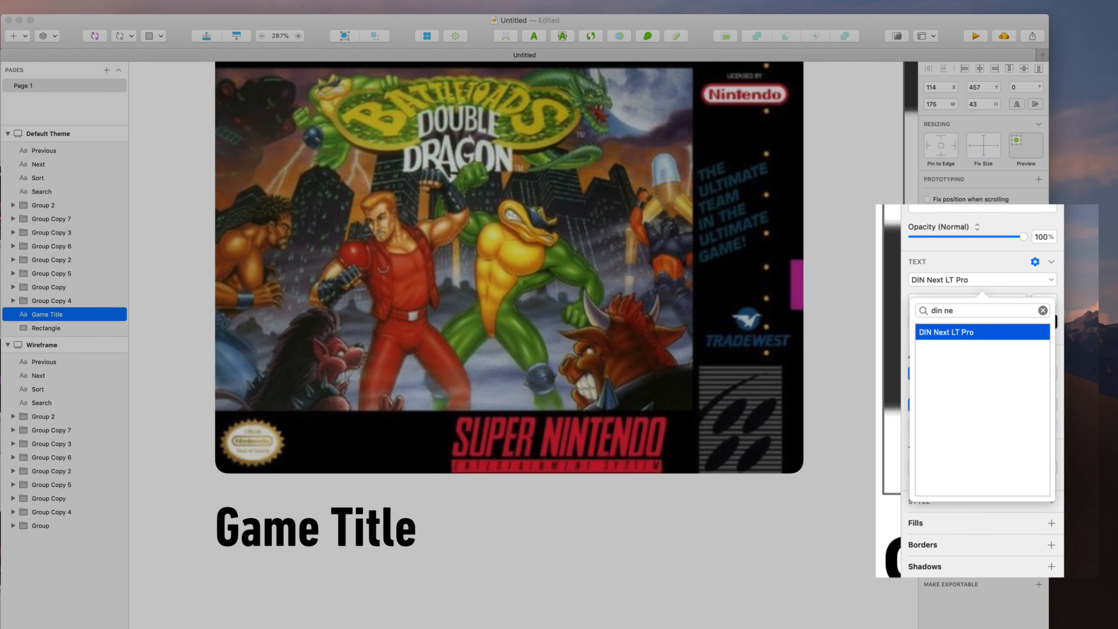
pyautogui.press('Escape')
pyautogui.click(966, 318)
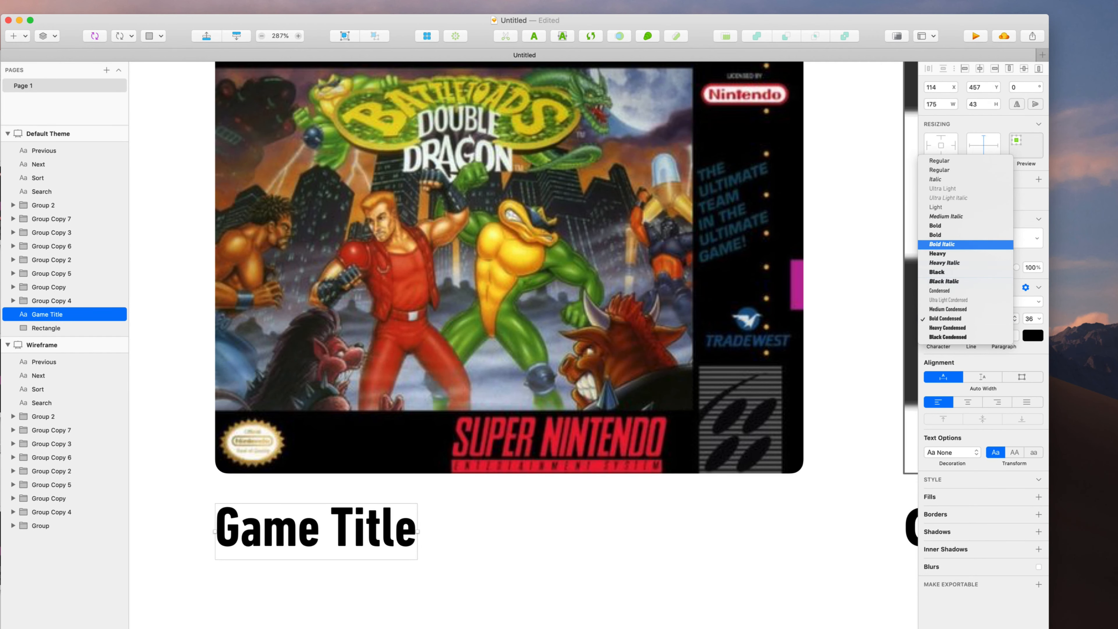
pyautogui.press('Return')
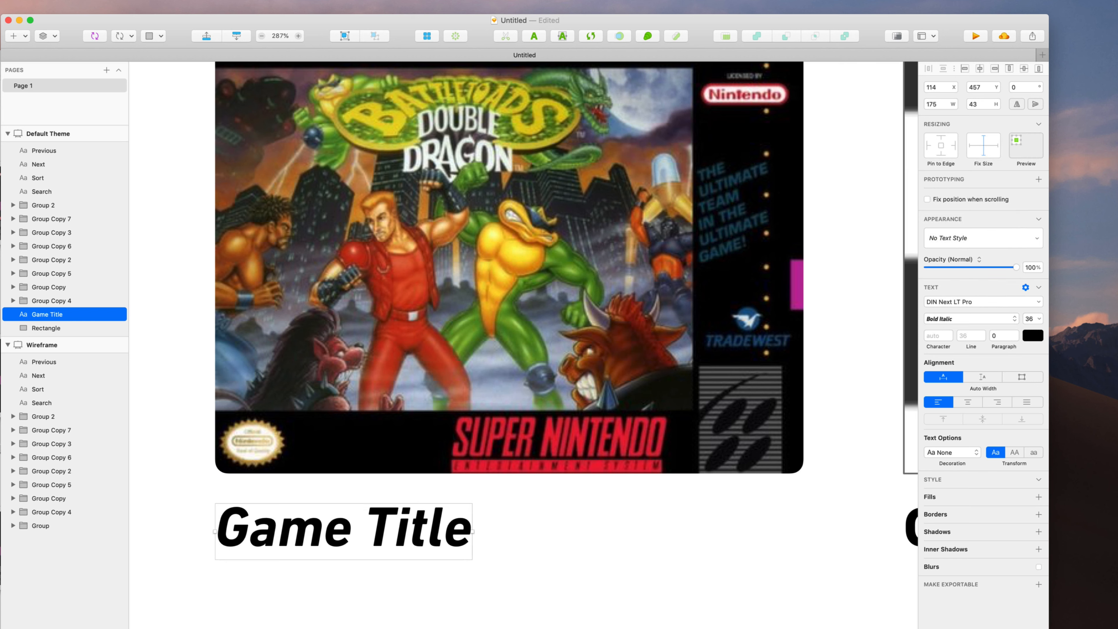
# Apply the uppercase transform to the first game title and replace its text with "Battletoads and Double Dragon"
pyautogui.click(1014, 452)
pyautogui.press('Return')
pyautogui.write('Battletoads ')
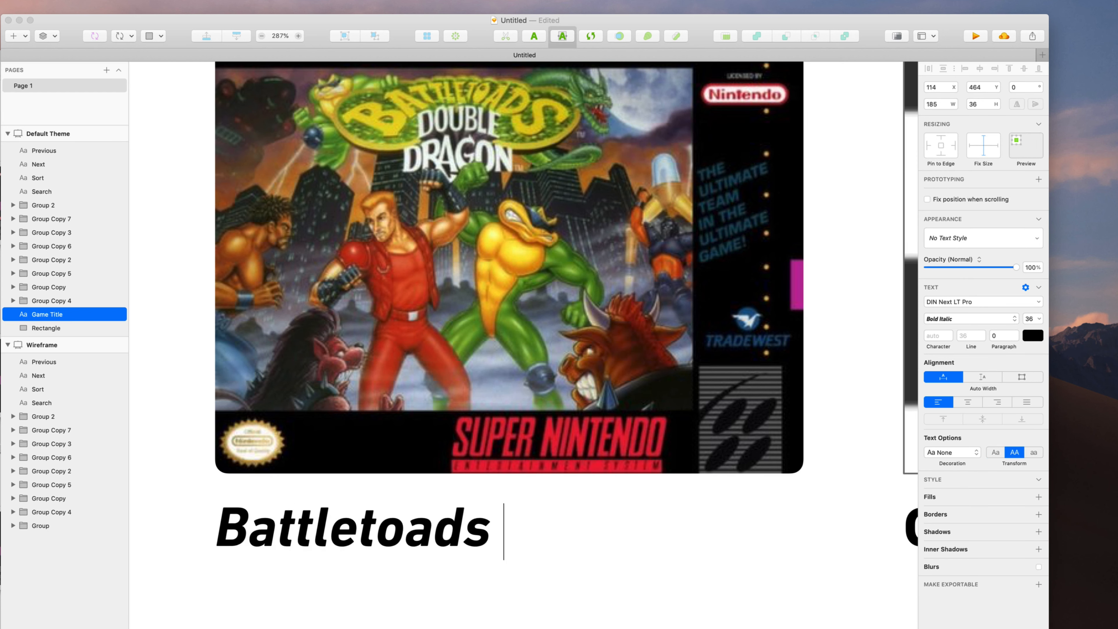
pyautogui.write('and Double Dragon')
pyautogui.press('Escape')
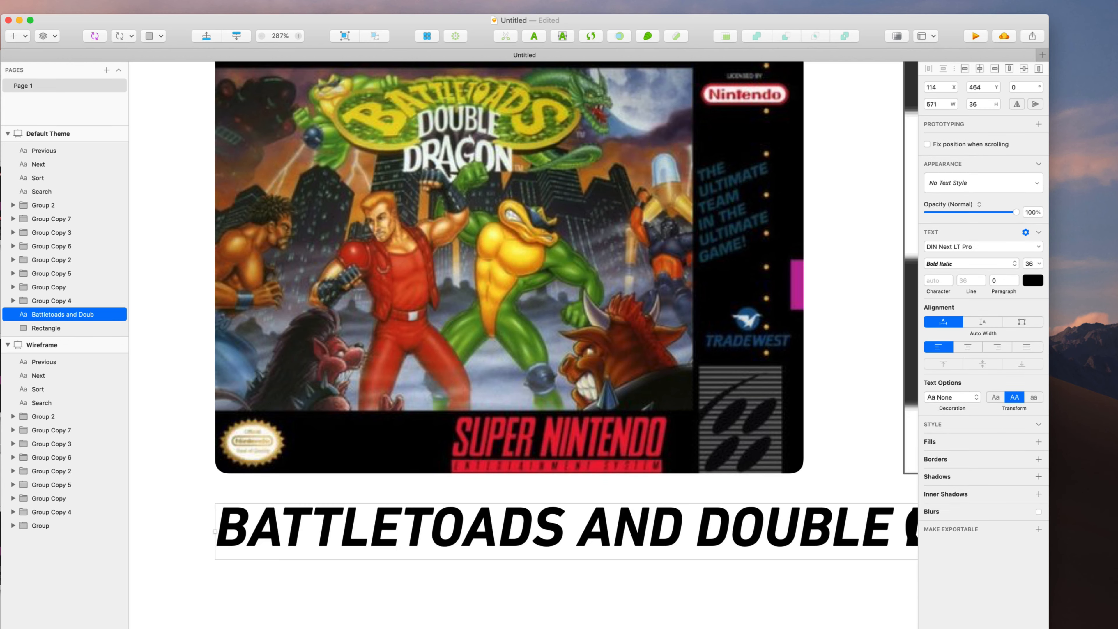
# Narrow the Battletoads title's text box to a width of 375 so it wraps onto two lines, and deselect it
pyautogui.press('super+minus')
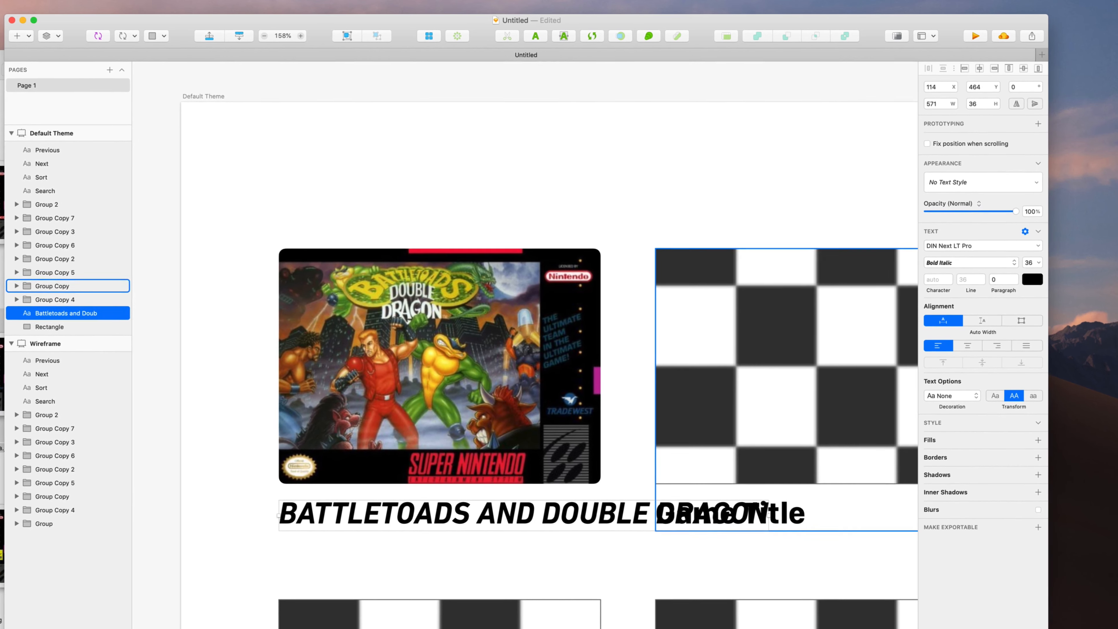
pyautogui.press('super+plus')
pyautogui.press('super+plus')
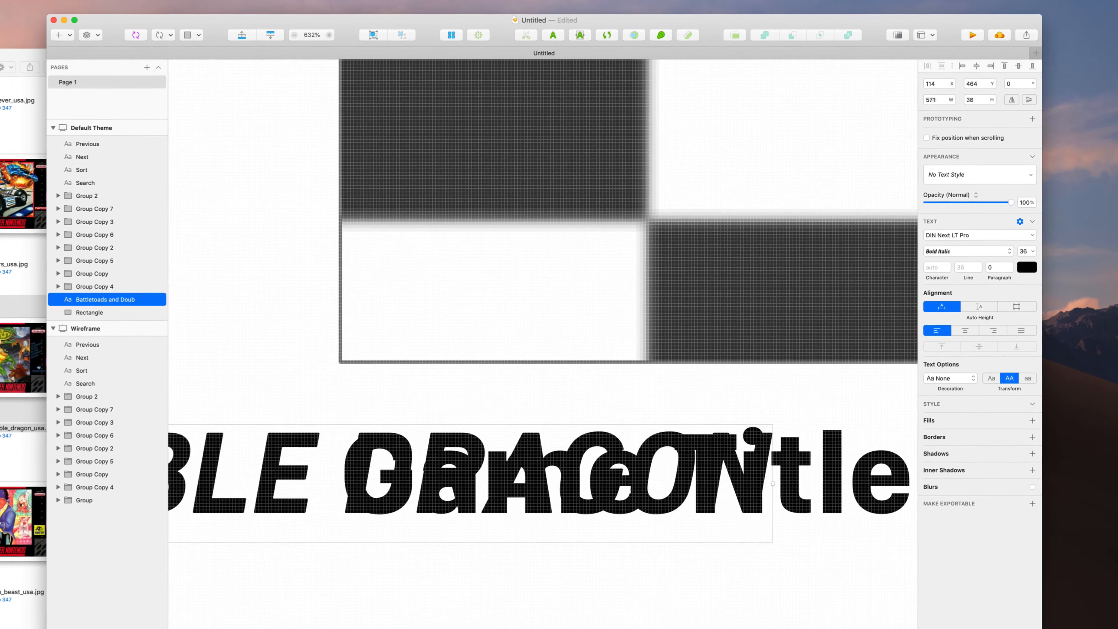
pyautogui.moveTo(766, 506); pyautogui.dragTo(397, 522)
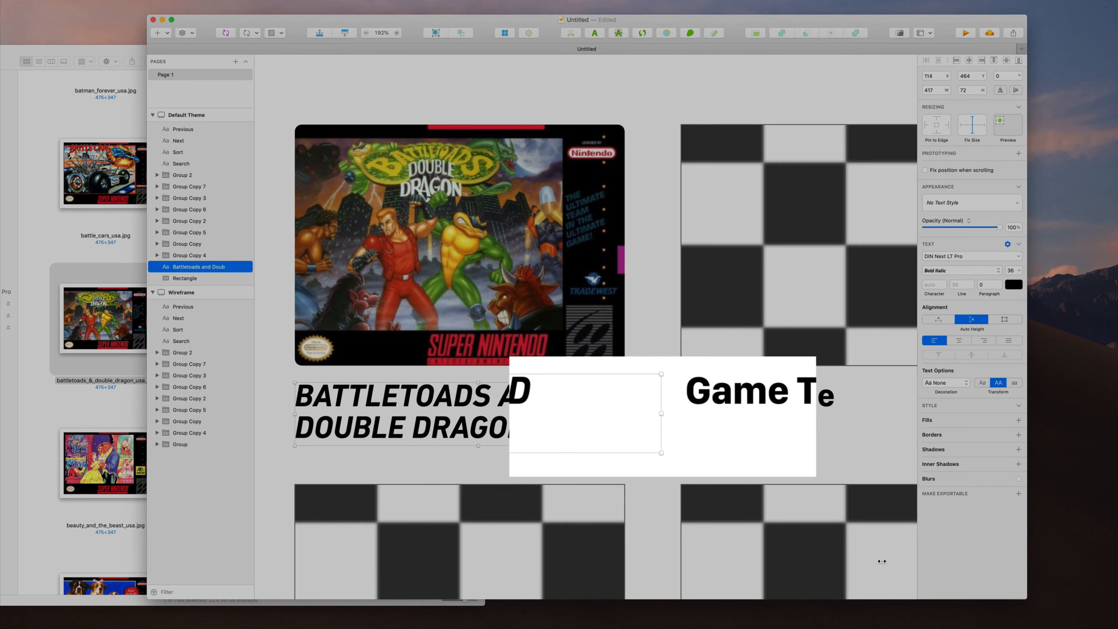
pyautogui.moveTo(882, 561); pyautogui.dragTo(832, 560)
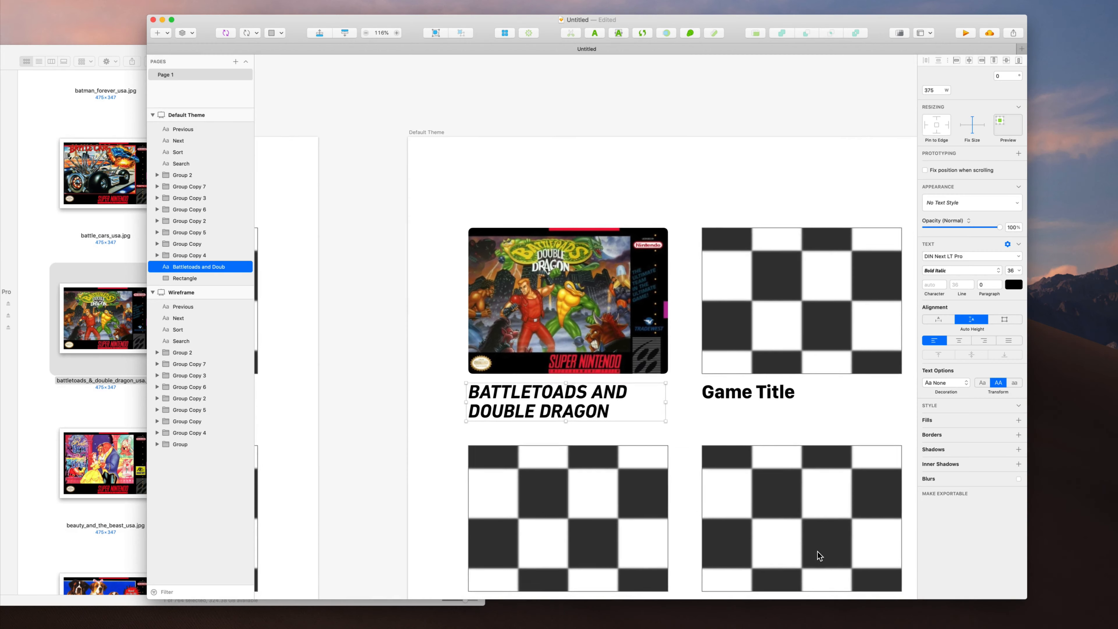
pyautogui.scroll(-1, 816, 554)
pyautogui.click(899, 554)
pyautogui.scroll(-2, 898, 554)
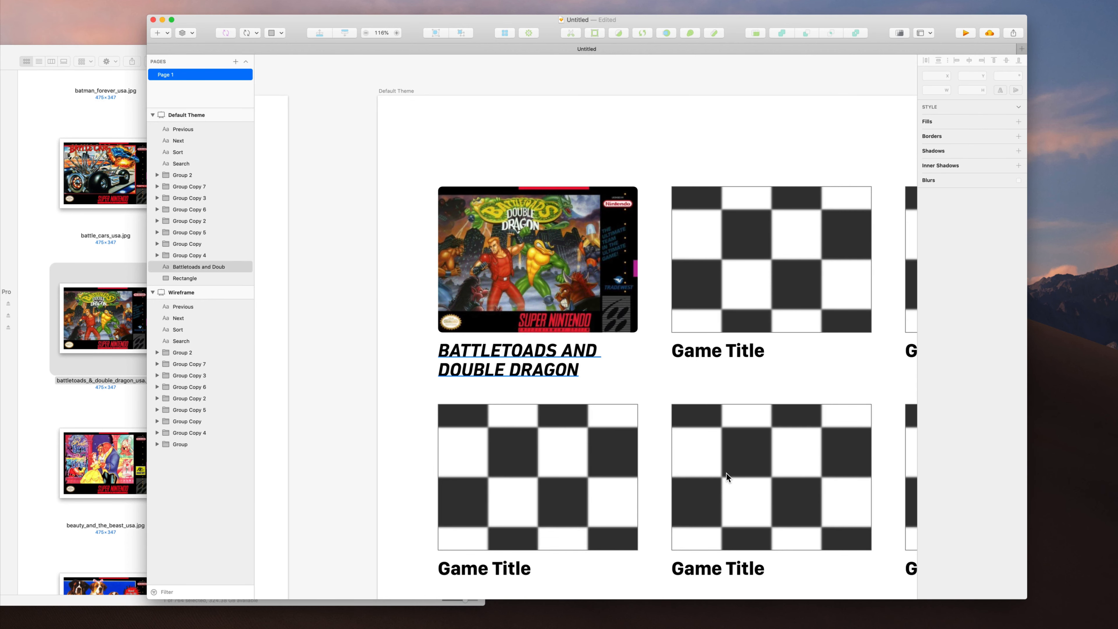
# Move the wrapped Battletoads title closer beneath its cover, to Y 457
pyautogui.click(726, 474)
pyautogui.scroll(5, 726, 473)
pyautogui.moveTo(726, 478); pyautogui.dragTo(722, 450)
pyautogui.hotkey('shift', 'Down')
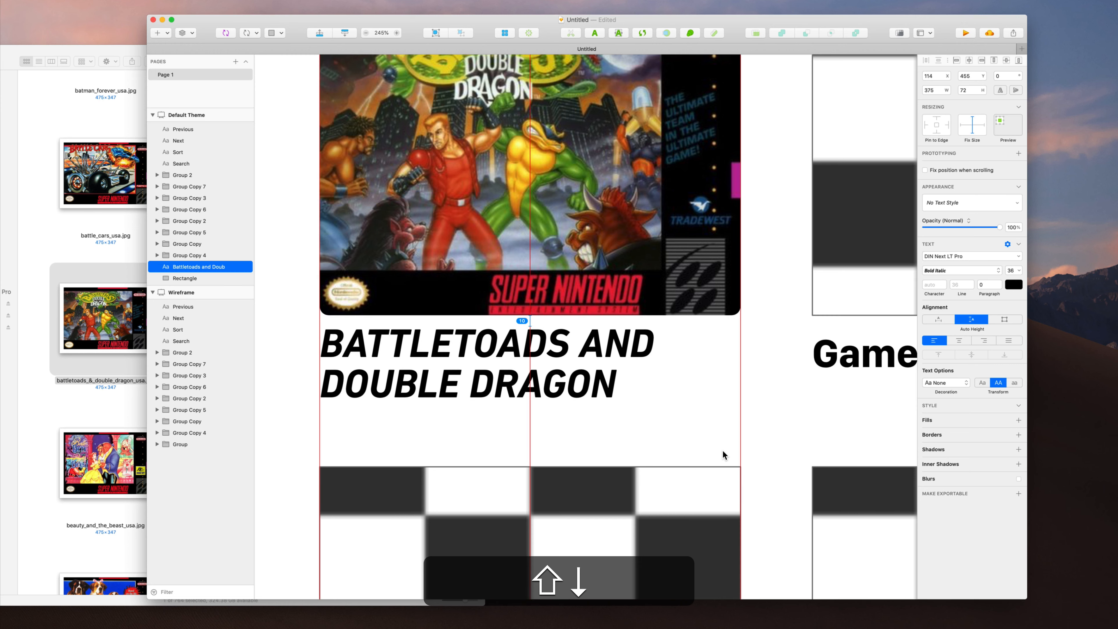
pyautogui.press('Down')
pyautogui.press('super+1')
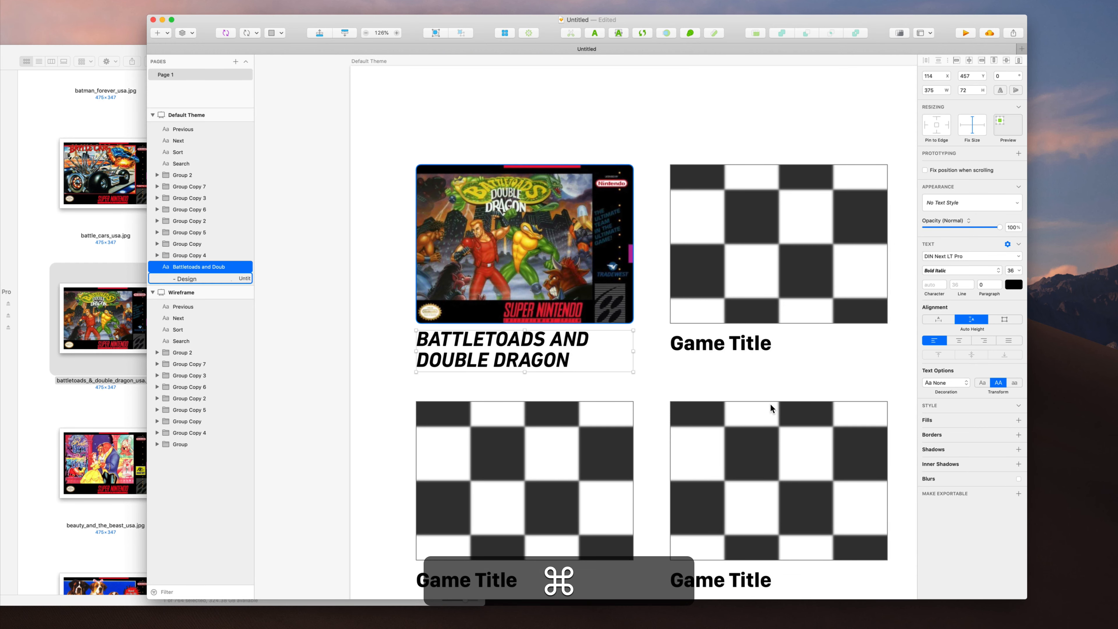
# Remove the uppercase transform from the Battletoads title so it uses its original letter case
pyautogui.scroll(-2, 770, 403)
pyautogui.hscroll(2, 632, 422)
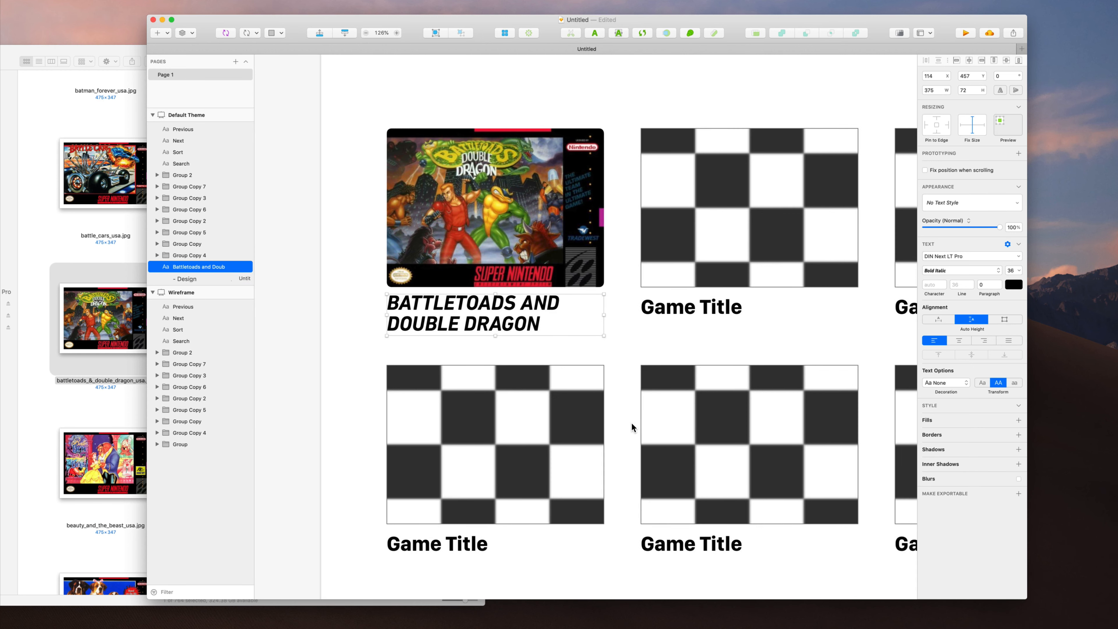
pyautogui.hscroll(-3, 682, 361)
pyautogui.scroll(2, 744, 296)
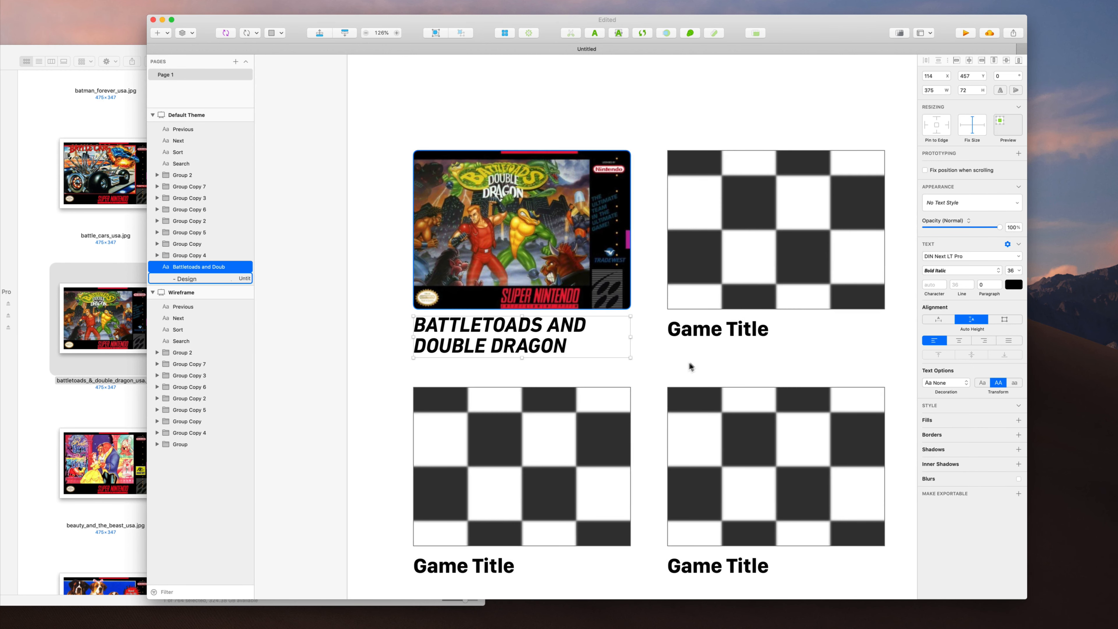
pyautogui.scroll(1, 690, 366)
pyautogui.hscroll(2, 690, 366)
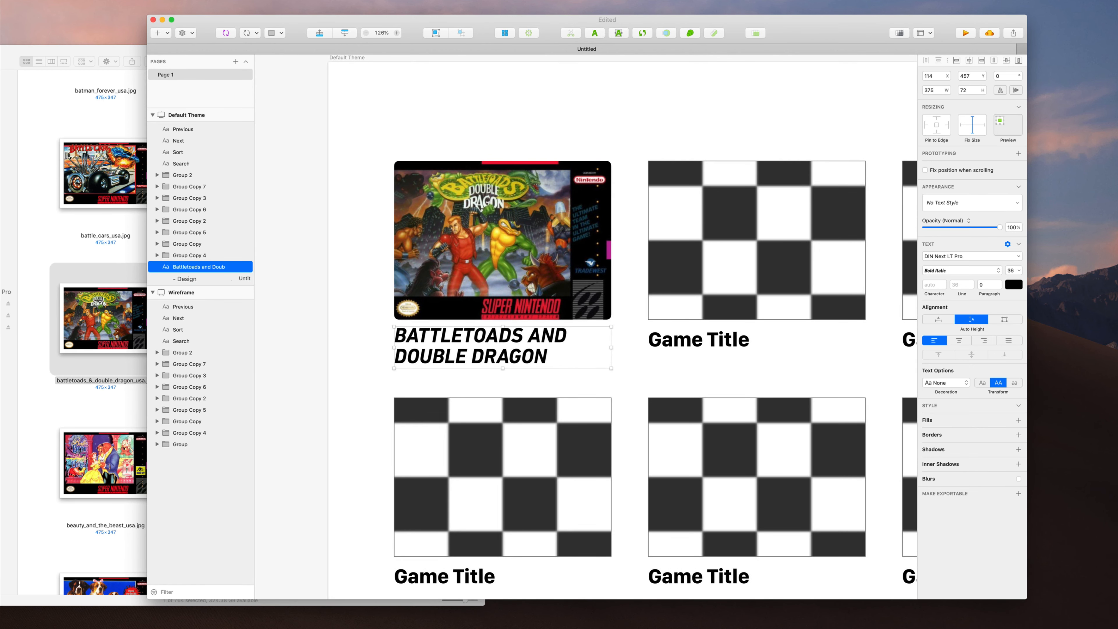
pyautogui.press('super+z')
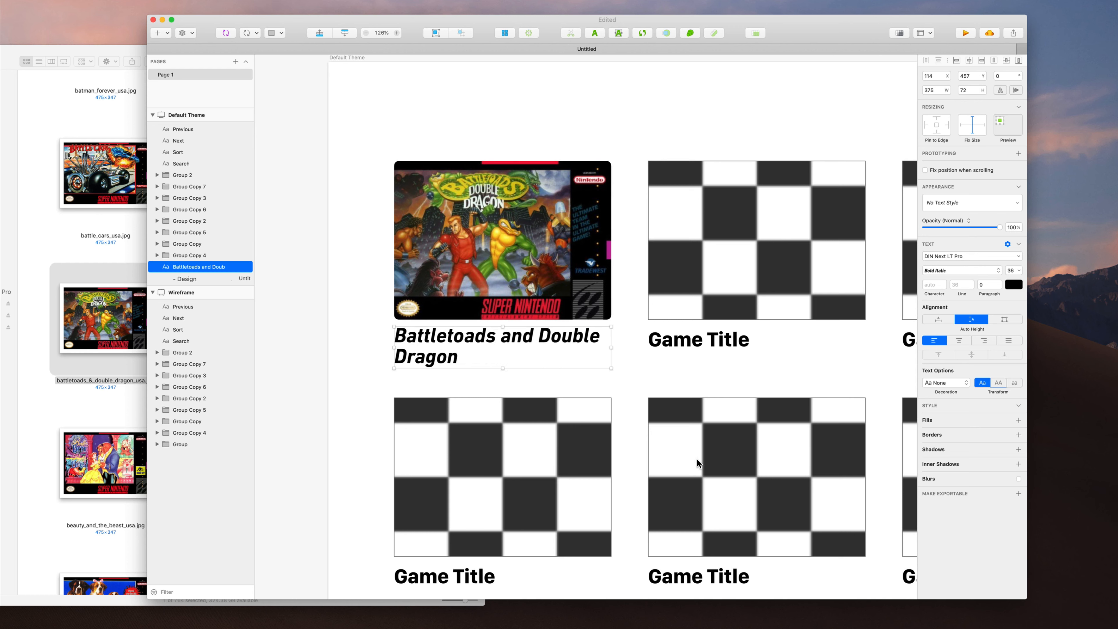
# Replace the word "and" in the Battletoads title with "&"
pyautogui.doubleClick(518, 338)
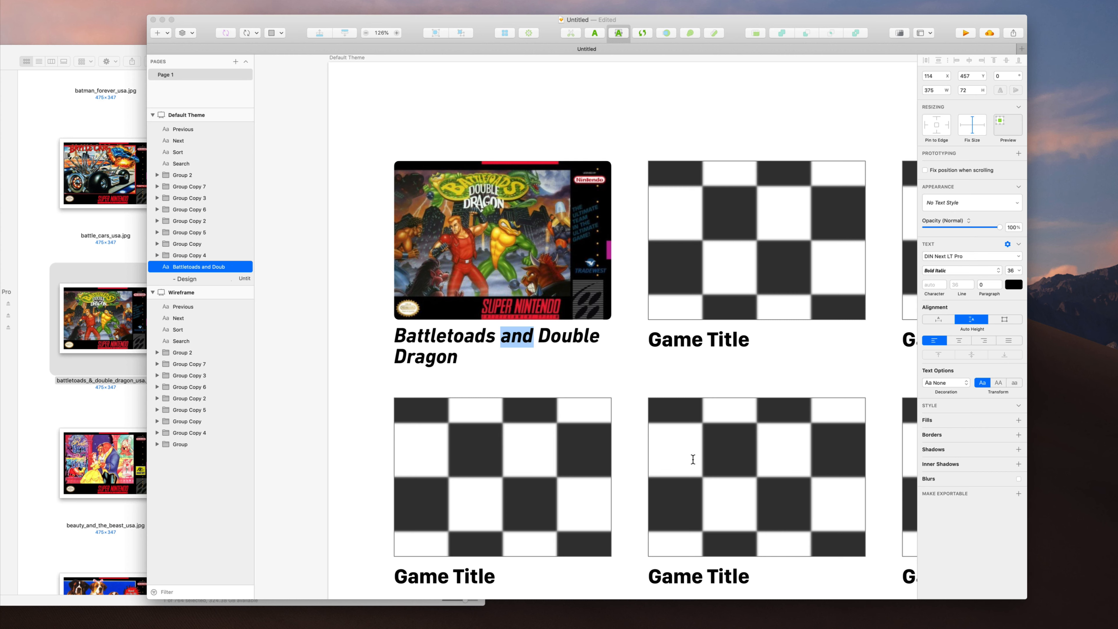
pyautogui.write('&')
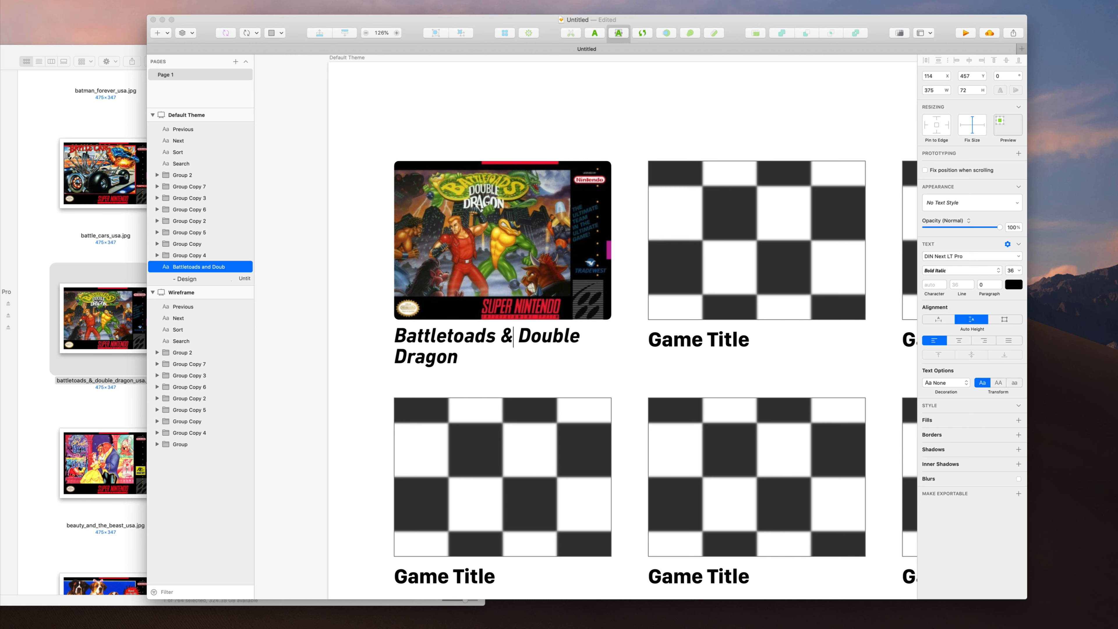
pyautogui.press('super')
pyautogui.press('super+Return')
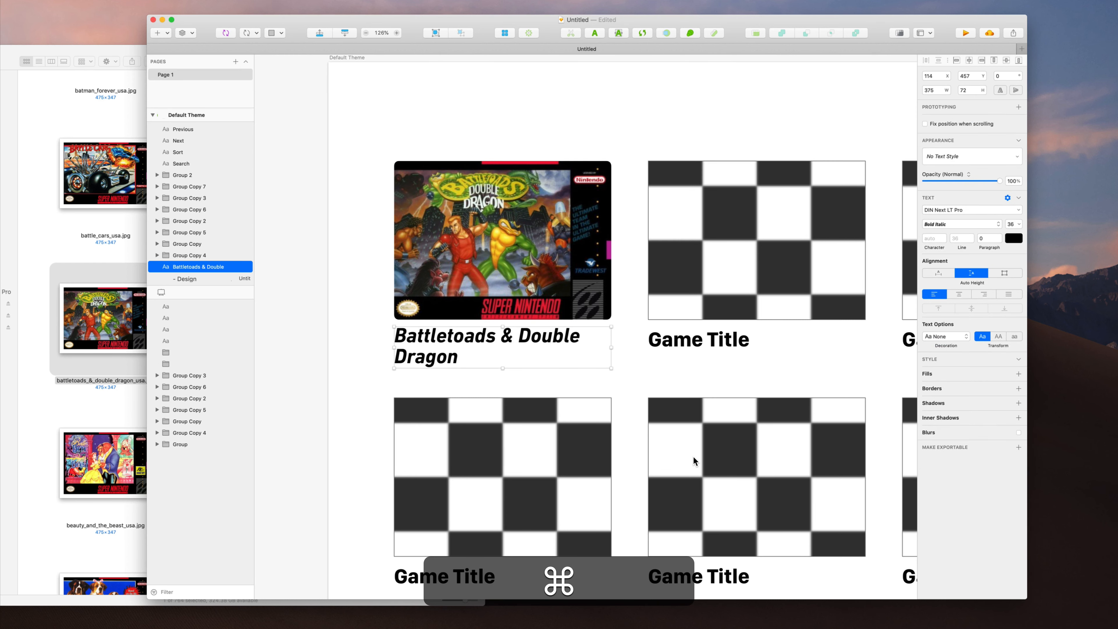
# Insert a line break after "&" in the Battletoads title so "Double Dragon" sits on the second line
pyautogui.press('Return')
pyautogui.hotkey('shift', 'BackSpace')
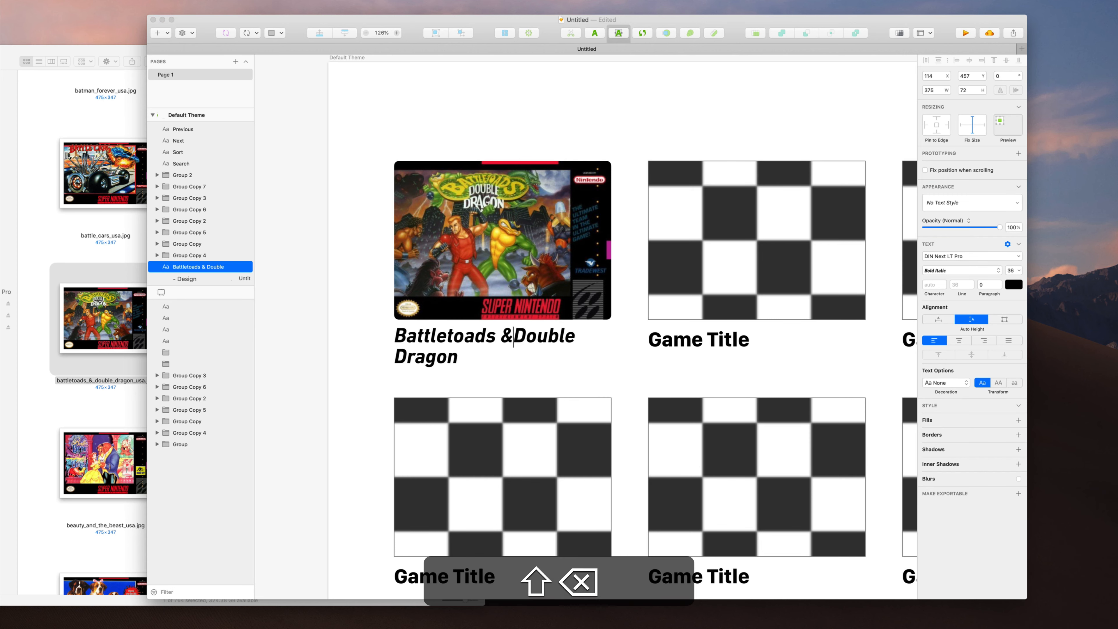
pyautogui.hotkey('shift', 'Return')
pyautogui.press('shift+super+Return')
pyautogui.press('Escape')
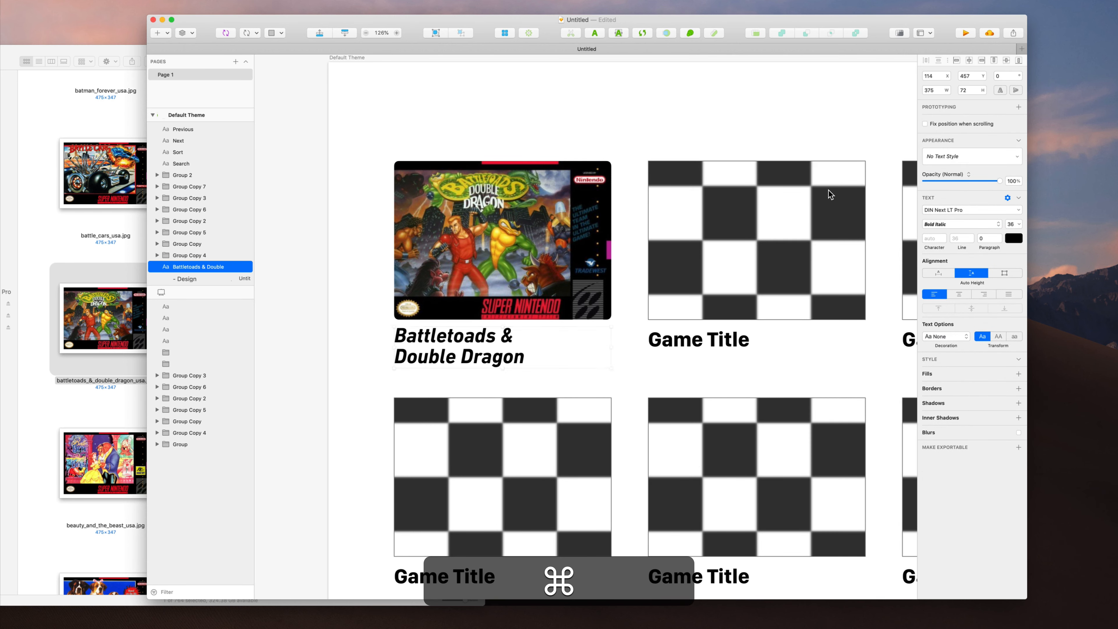
# Create a symbol named "Game Tile" with no layout from the Battletoads cover and its title, sent to the Symbols page
pyautogui.hscroll(3, 828, 190)
pyautogui.hscroll(-1, 828, 190)
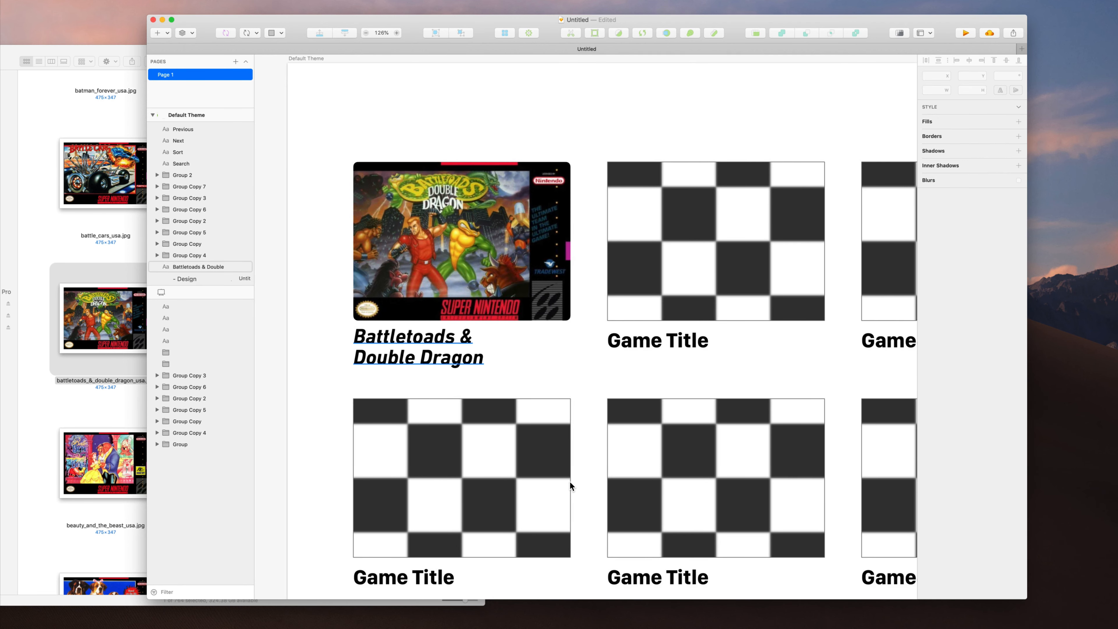
pyautogui.click(585, 364)
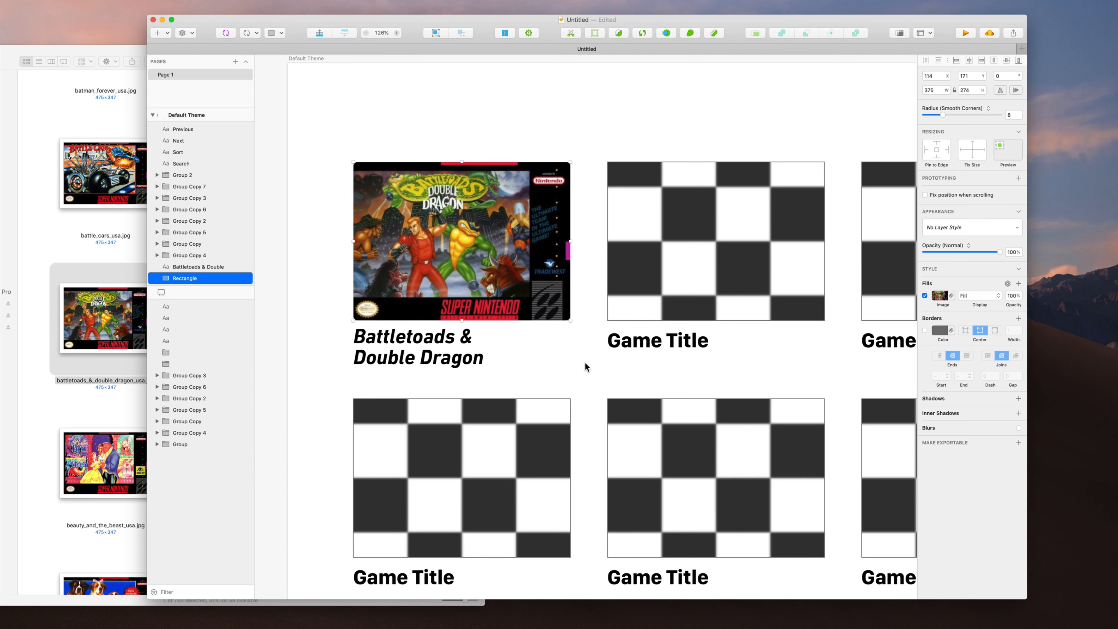
pyautogui.keyDown('shift'); pyautogui.click(532, 483); pyautogui.keyUp('shift')
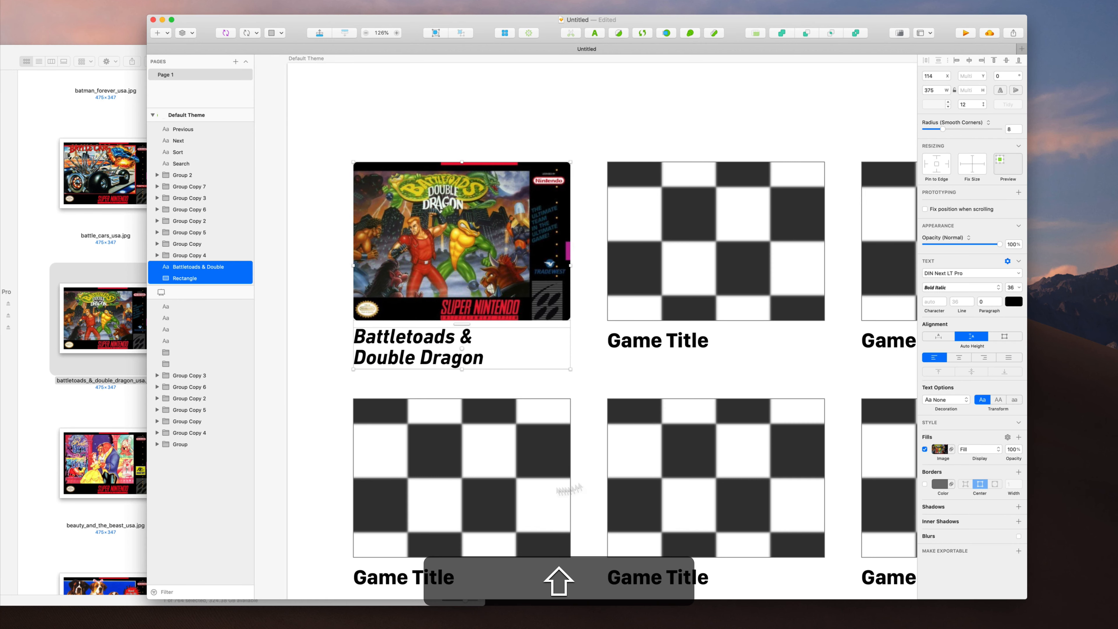
pyautogui.press('super+alt+k')
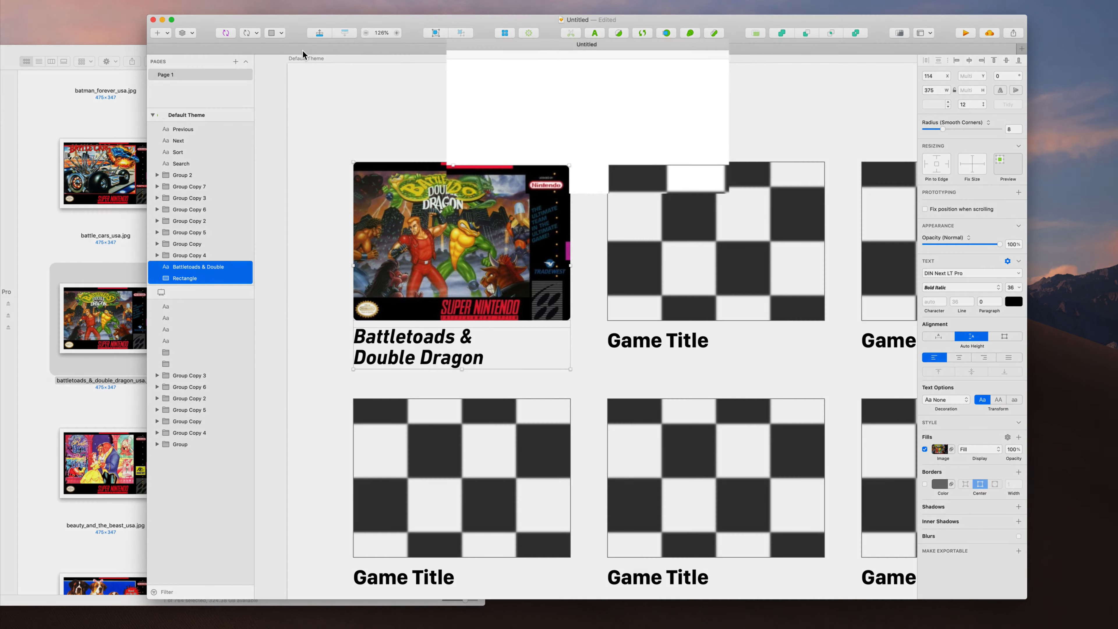
pyautogui.write('G')
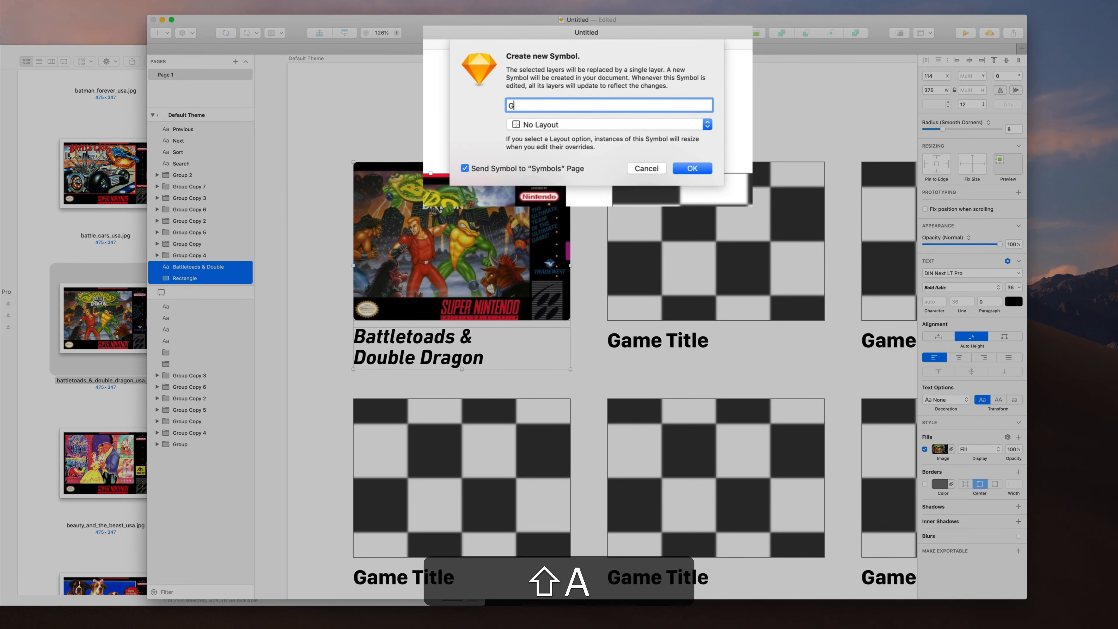
pyautogui.write('ame Tile')
pyautogui.press('Return')
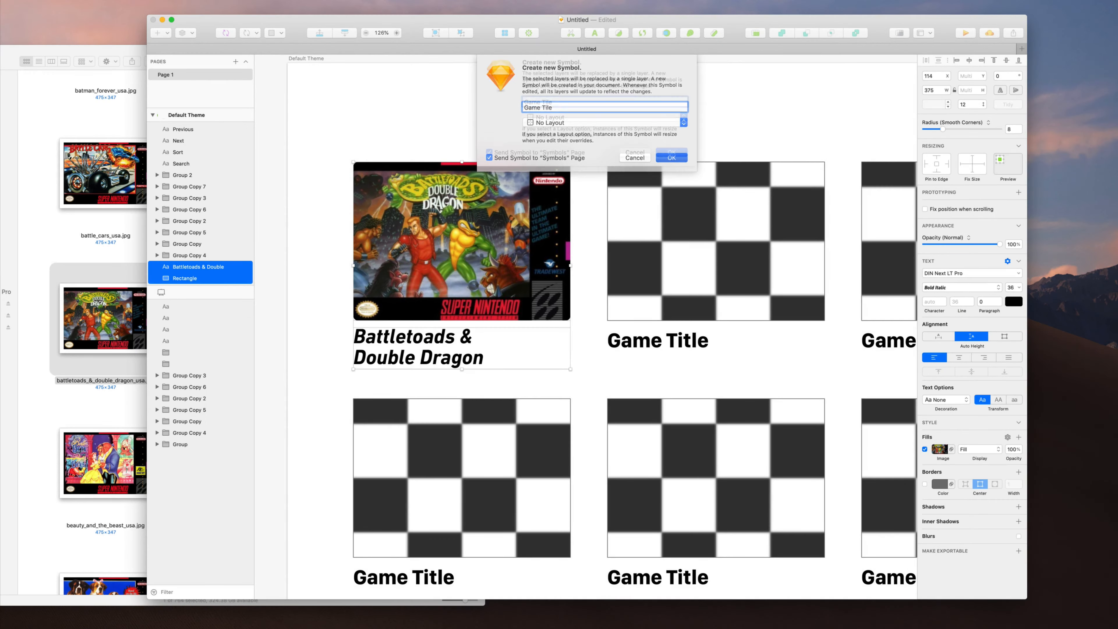
# Replace the seven remaining placeholder game groups on the Default Theme artboard with the document's Game Tile symbol
pyautogui.hscroll(1, 585, 153)
pyautogui.scroll(-5, 584, 153)
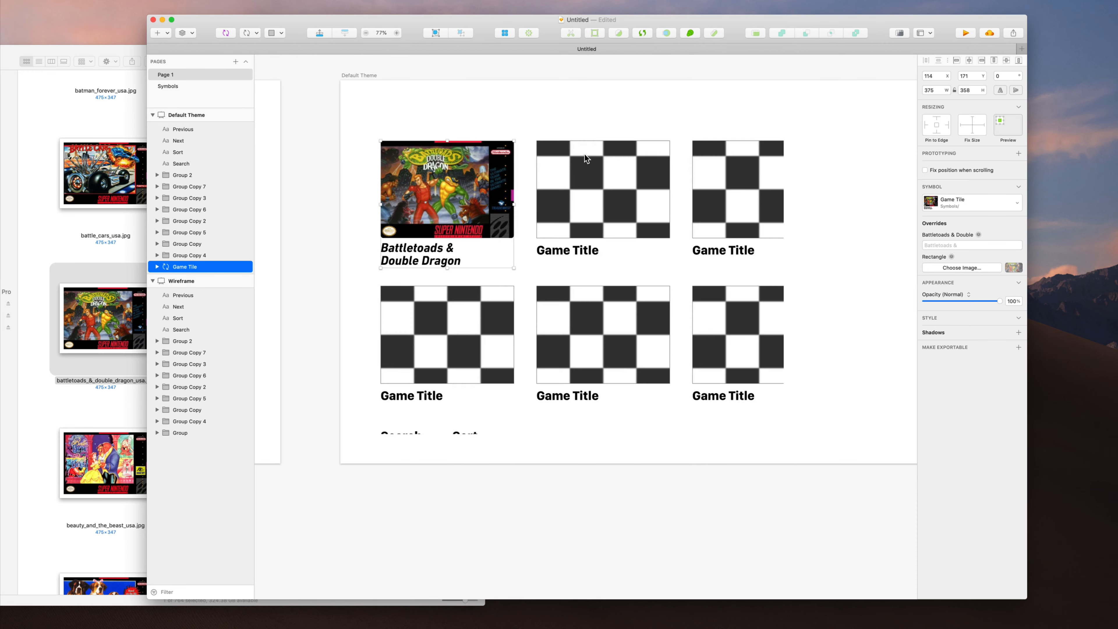
pyautogui.click(639, 130)
pyautogui.scroll(2, 586, 217)
pyautogui.scroll(2, 586, 217)
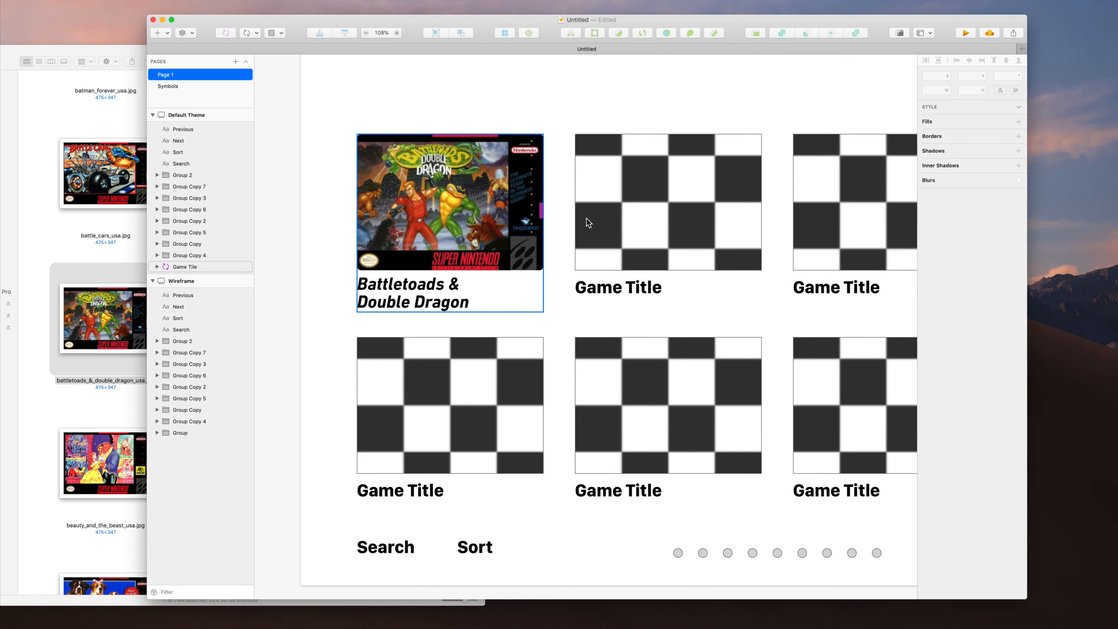
pyautogui.scroll(-5, 587, 219)
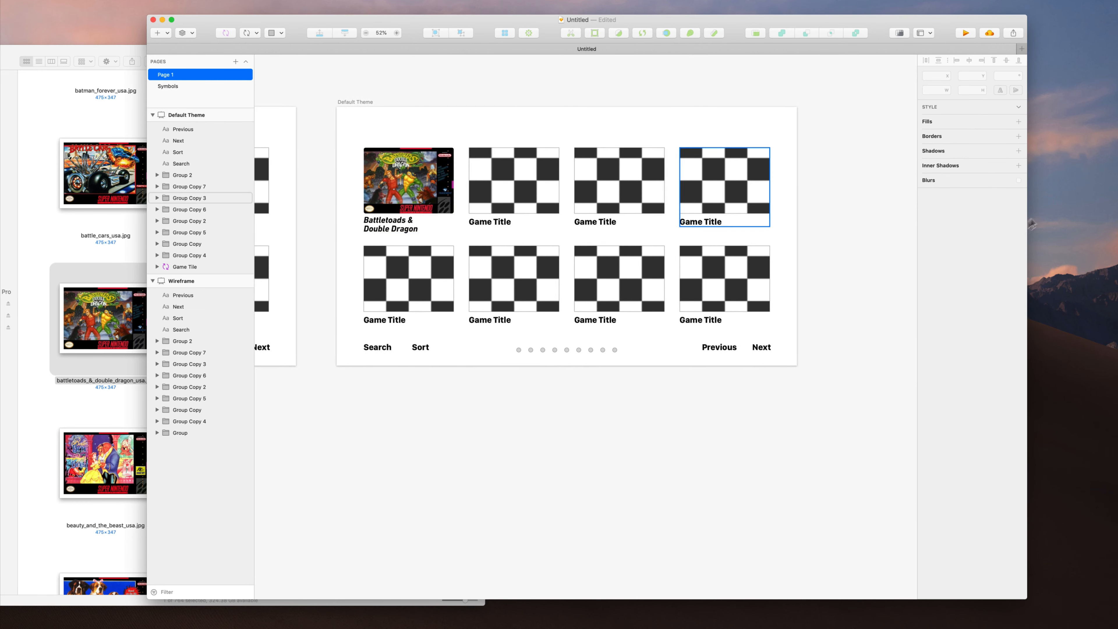
pyautogui.moveTo(791, 168); pyautogui.dragTo(486, 316)
pyautogui.keyDown('shift'); pyautogui.click(424, 289); pyautogui.keyUp('shift')
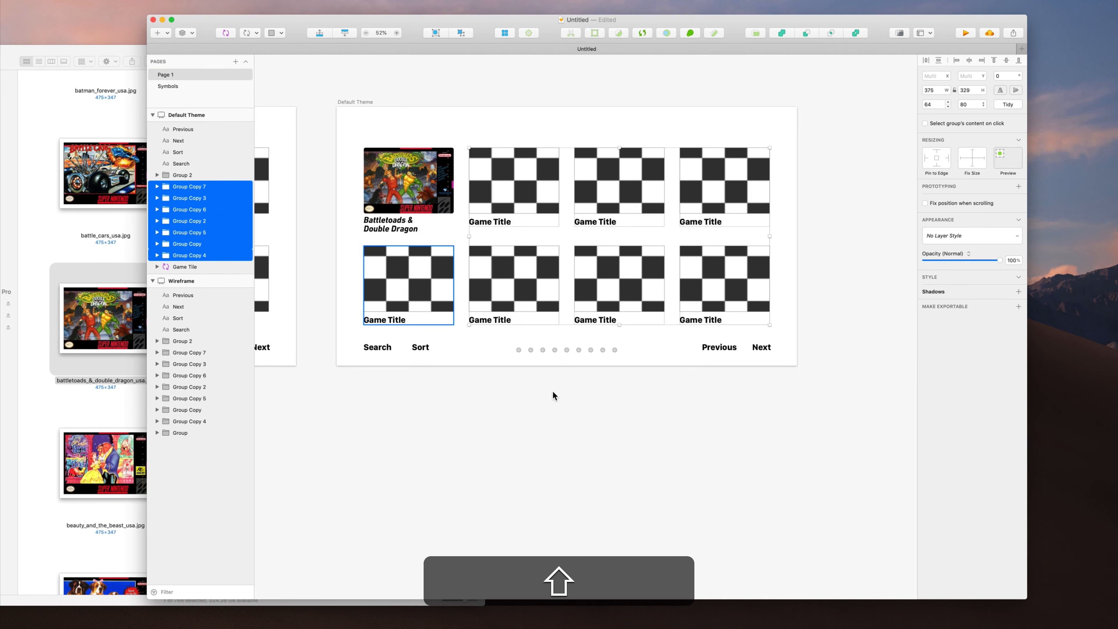
pyautogui.rightClick(552, 391)
pyautogui.moveTo(440, 264)
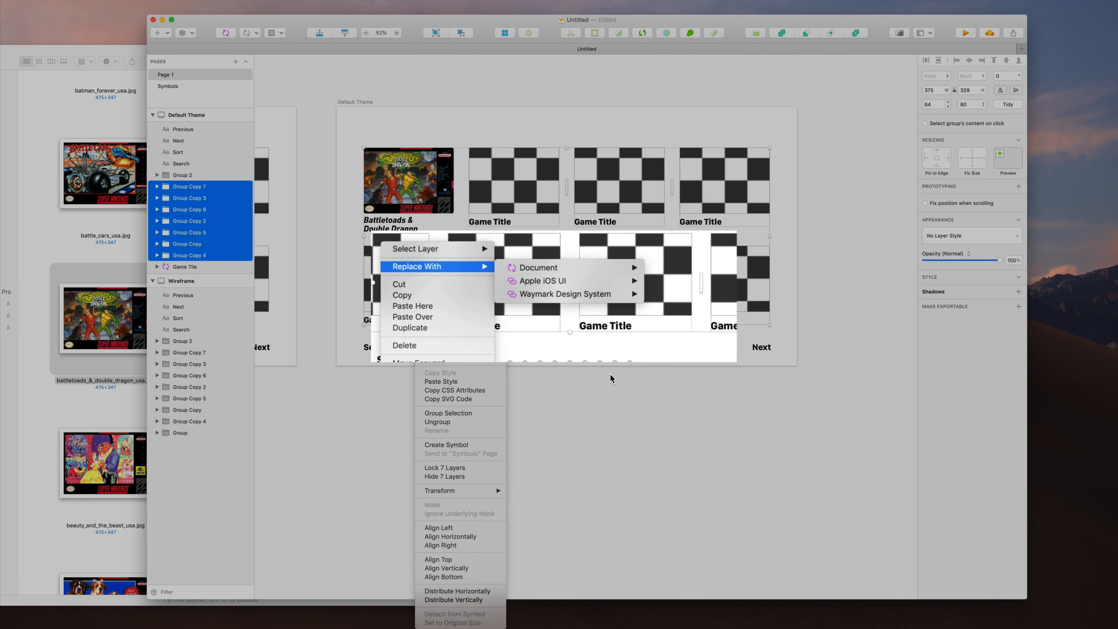
pyautogui.moveTo(537, 265)
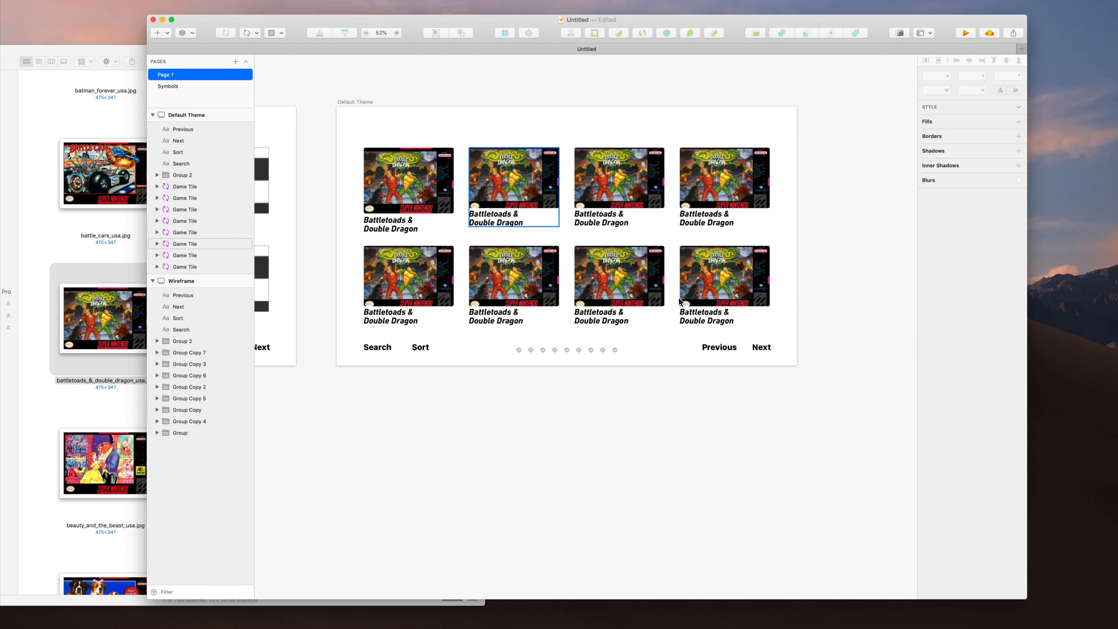
# Reset the seven squashed Game Tile instances to the symbol's original size
pyautogui.scroll(5, 679, 297)
pyautogui.hscroll(-4, 679, 297)
pyautogui.hscroll(-3, 665, 293)
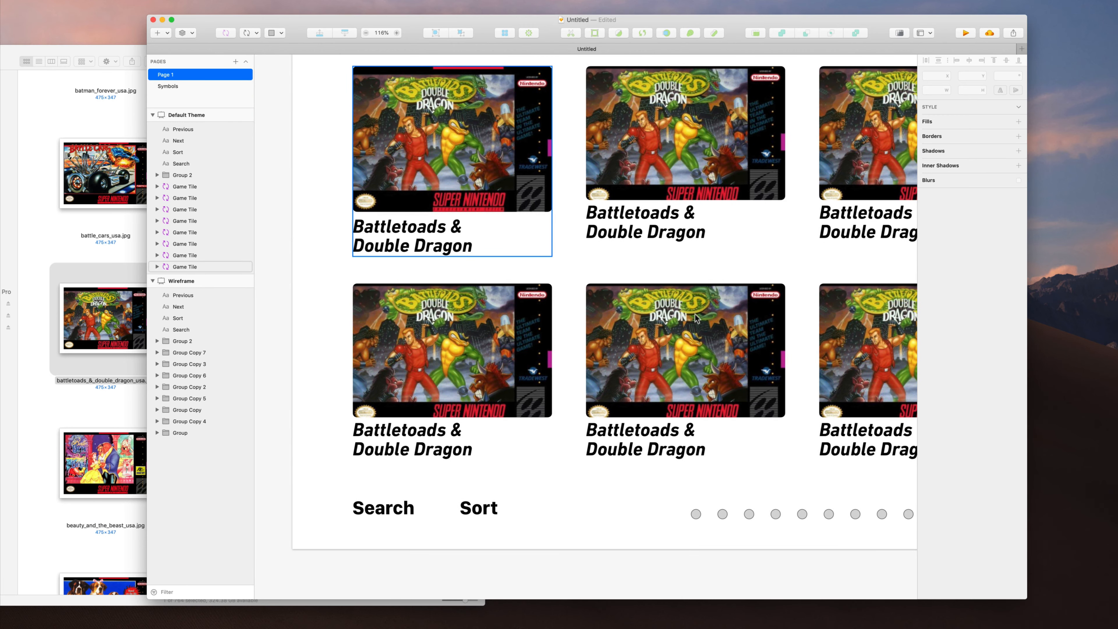
pyautogui.scroll(1, 704, 229)
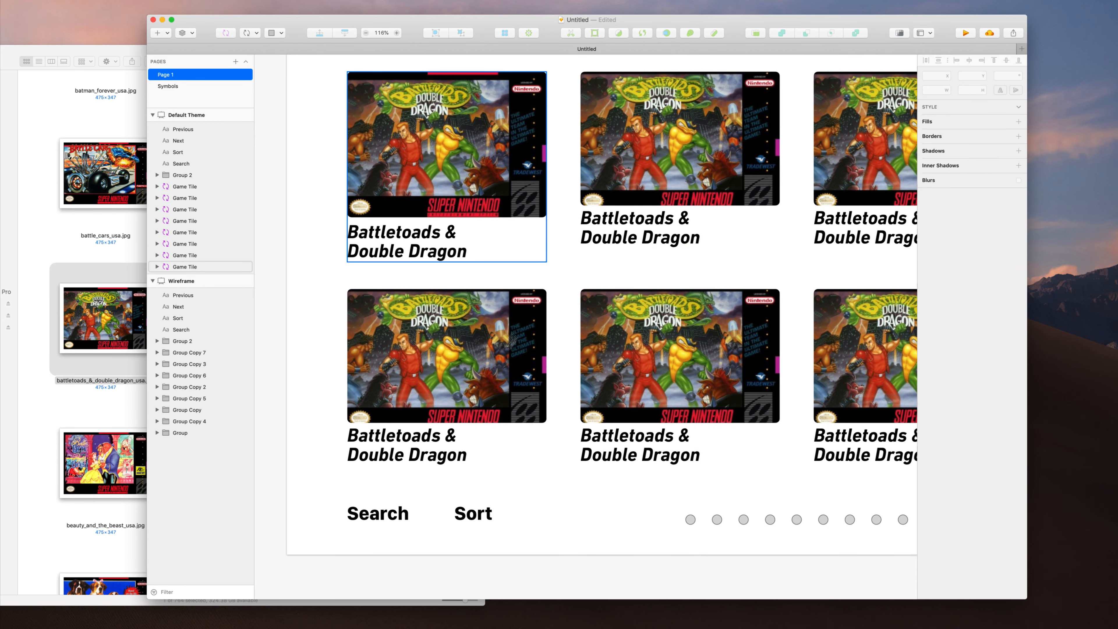
pyautogui.scroll(-4, 729, 352)
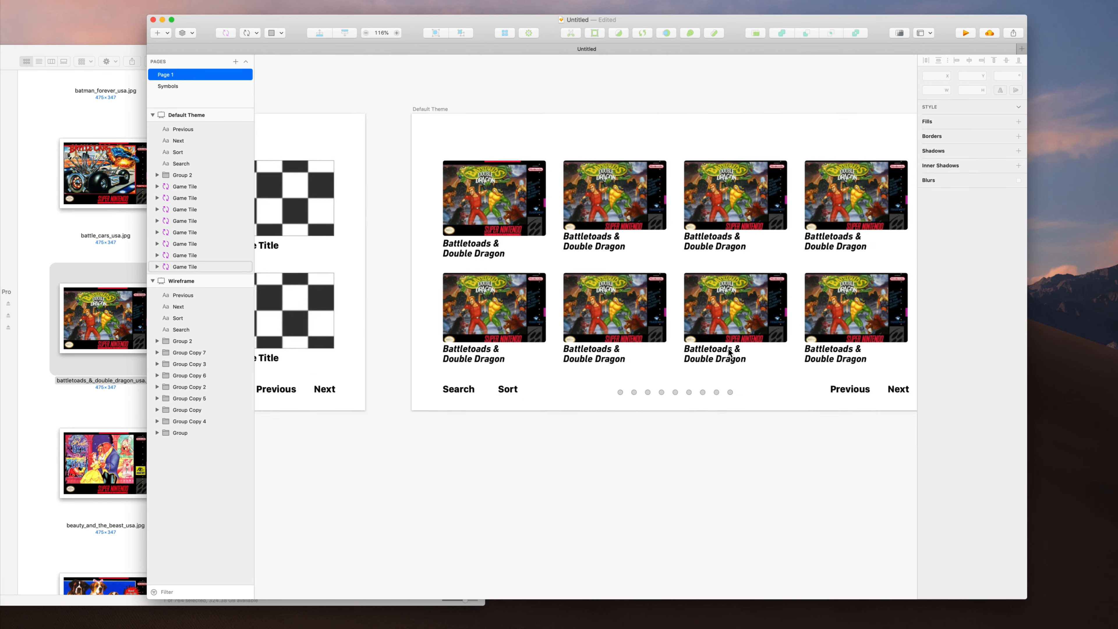
pyautogui.scroll(-2, 729, 352)
pyautogui.hscroll(2, 729, 352)
pyautogui.moveTo(515, 155); pyautogui.dragTo(1016, 403)
pyautogui.keyDown('shift'); pyautogui.click(421, 306); pyautogui.keyUp('shift')
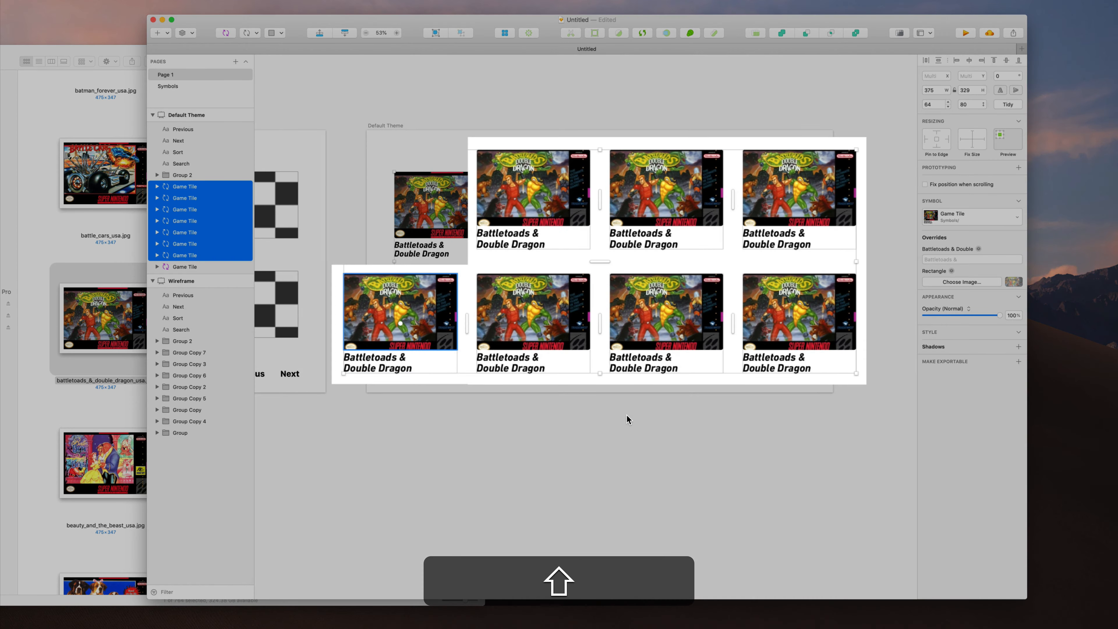
pyautogui.rightClick(470, 305)
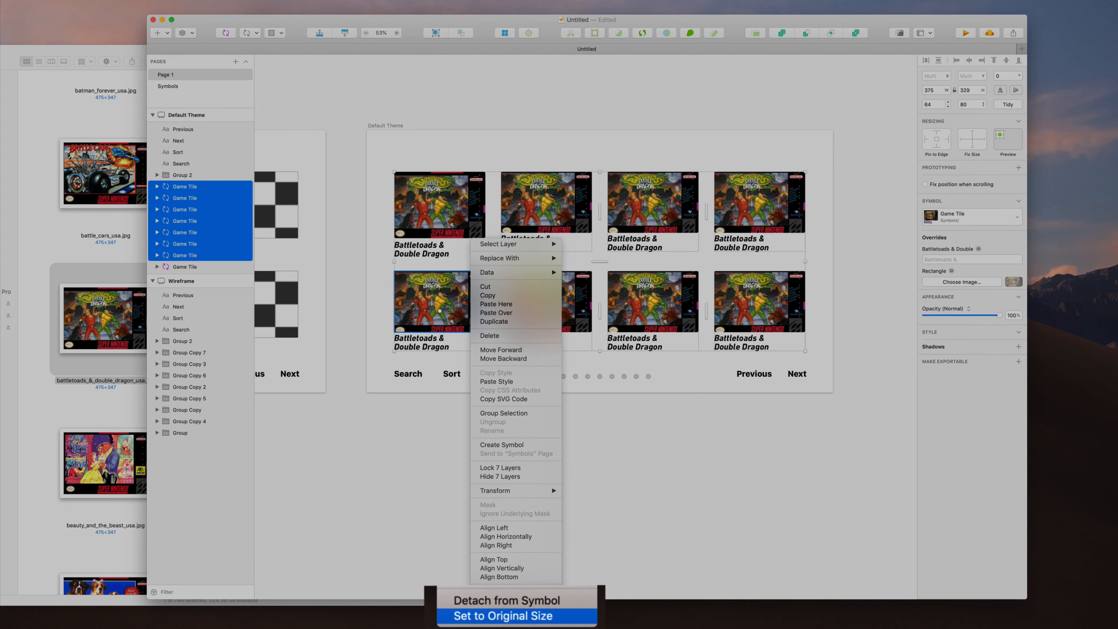
pyautogui.click(508, 623)
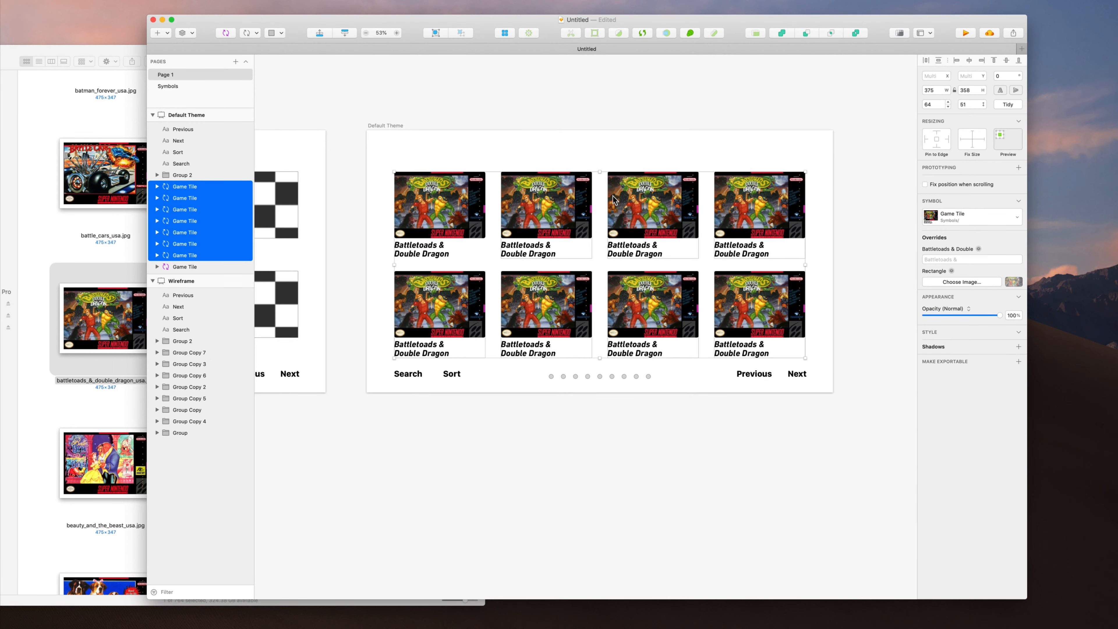
# Select all eight game tiles and nudge them upward to leave more room above the navigation labels
pyautogui.moveTo(439, 148); pyautogui.dragTo(1064, 422)
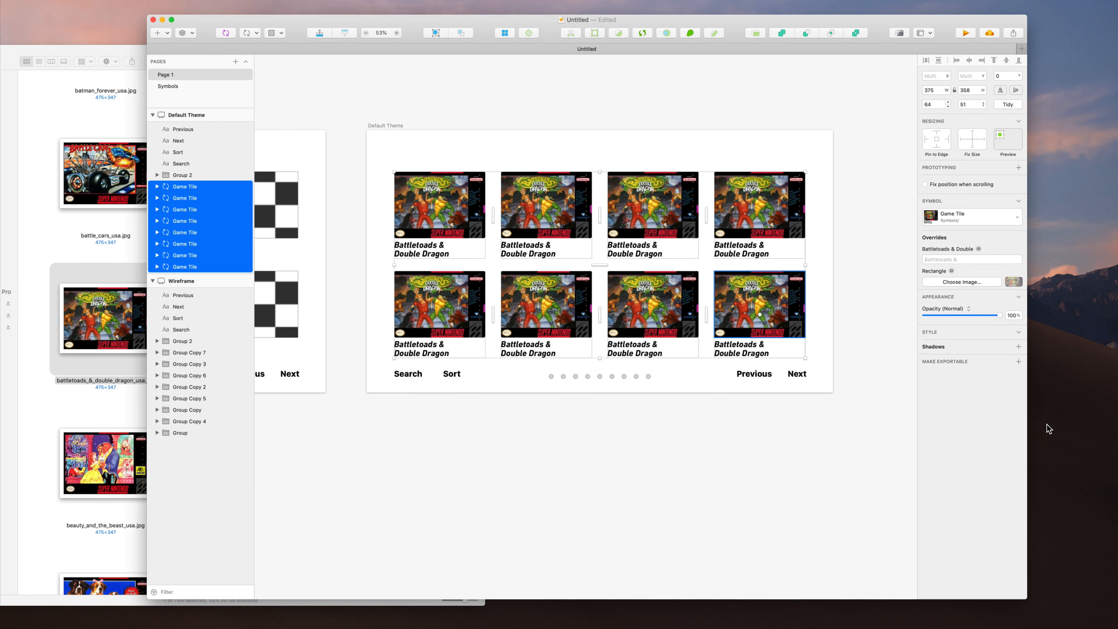
pyautogui.hotkey('shift', 'Up')
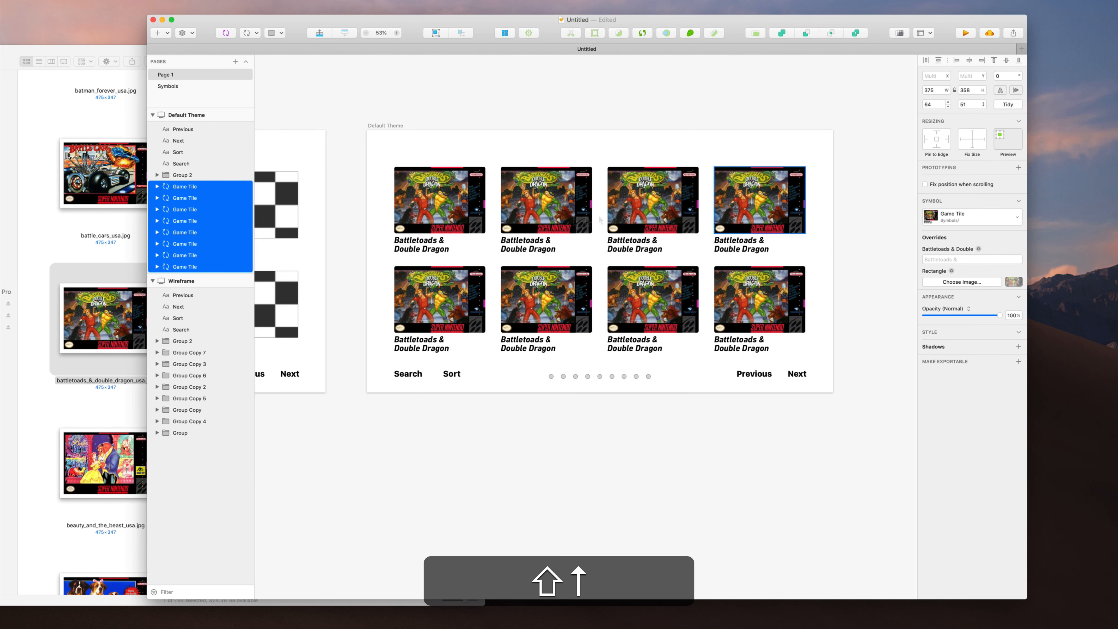
# Minimise the snes folder window and examine the complete tile grid on the Default Theme artboard
pyautogui.click(132, 172)
pyautogui.press('super+m')
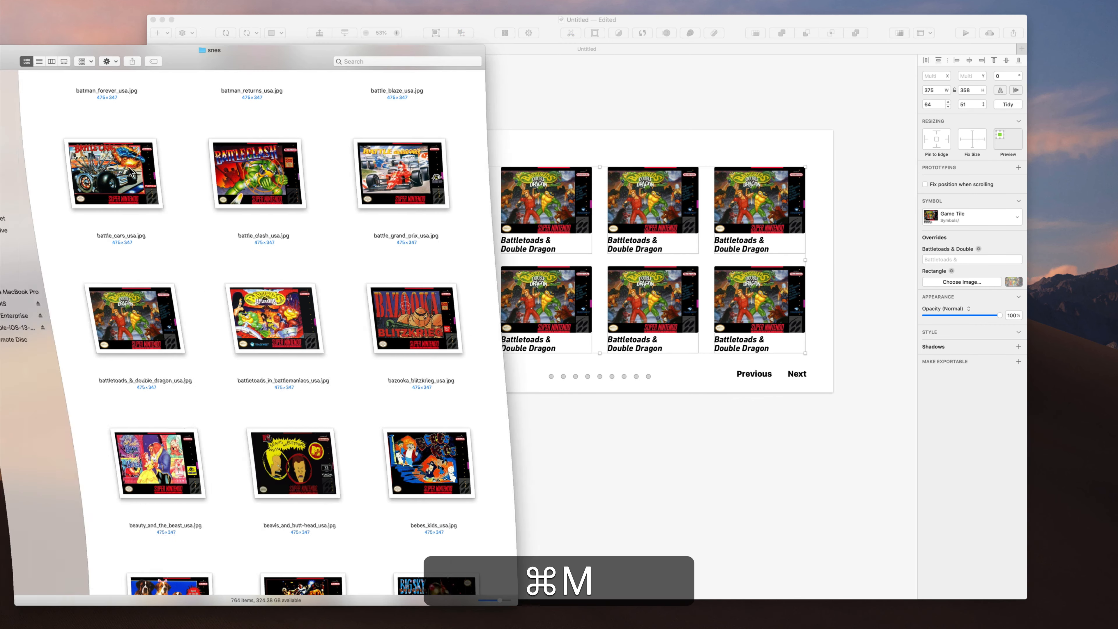
pyautogui.click(664, 161)
pyautogui.scroll(5, 722, 356)
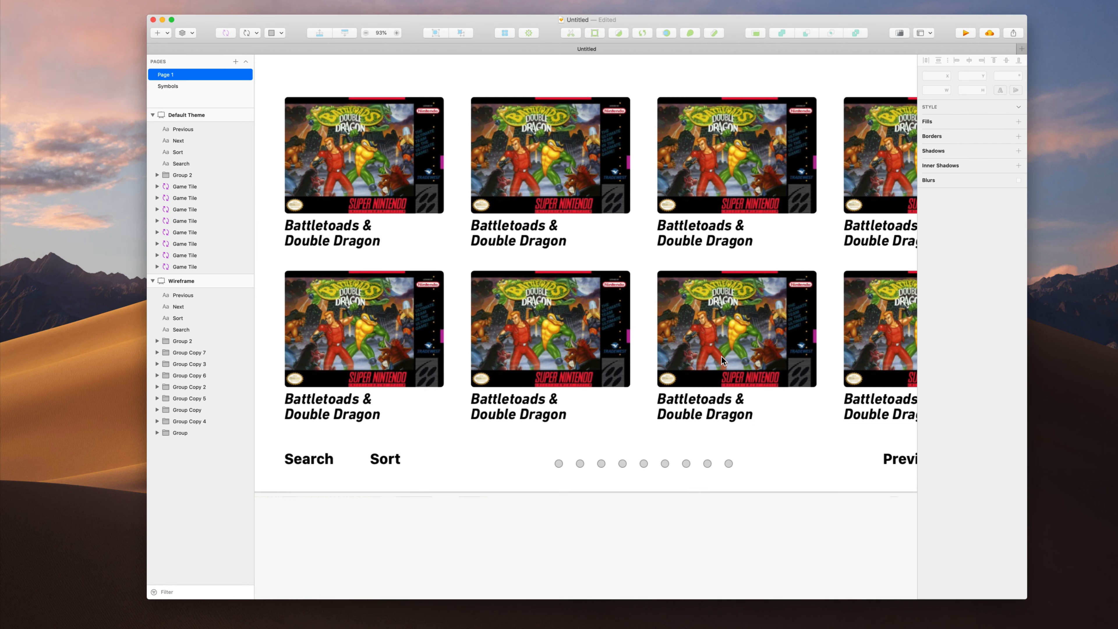
pyautogui.scroll(-3, 721, 356)
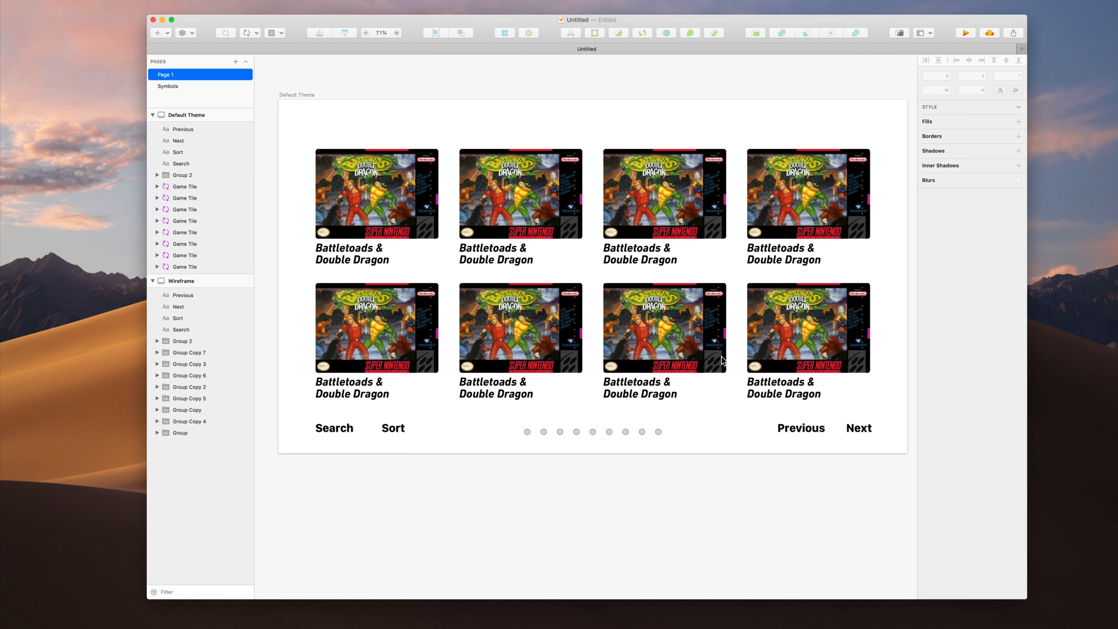
pyautogui.hscroll(2, 722, 359)
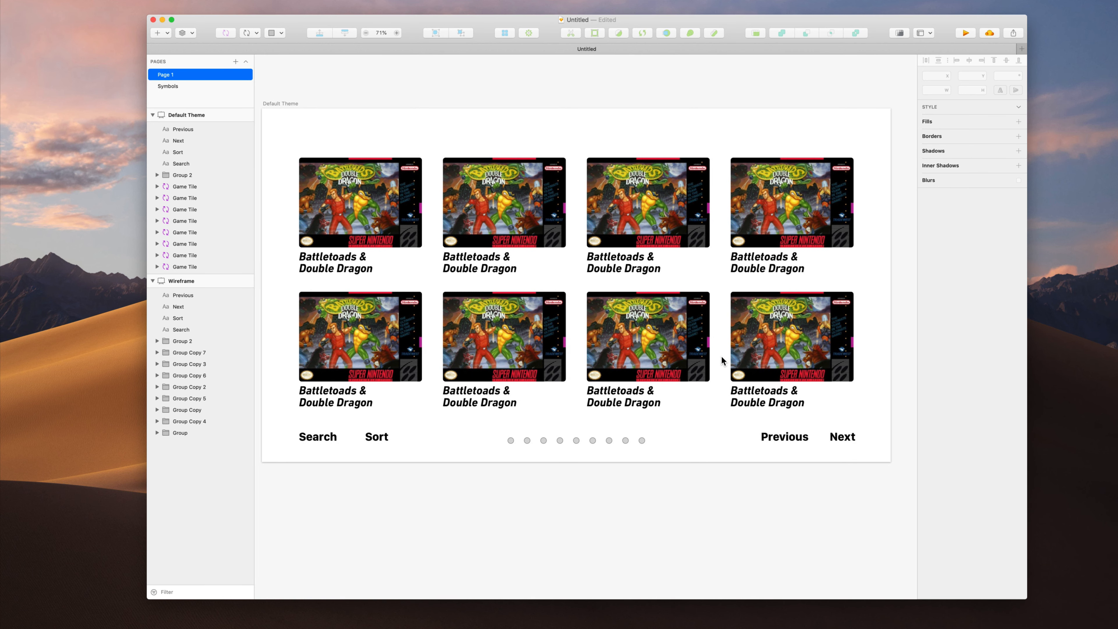
# Restore the snes folder window in Finder, go up to the assets folder and select the console photo snessys01gr_p_0xp4xq.jpg
pyautogui.moveTo(850, 614)
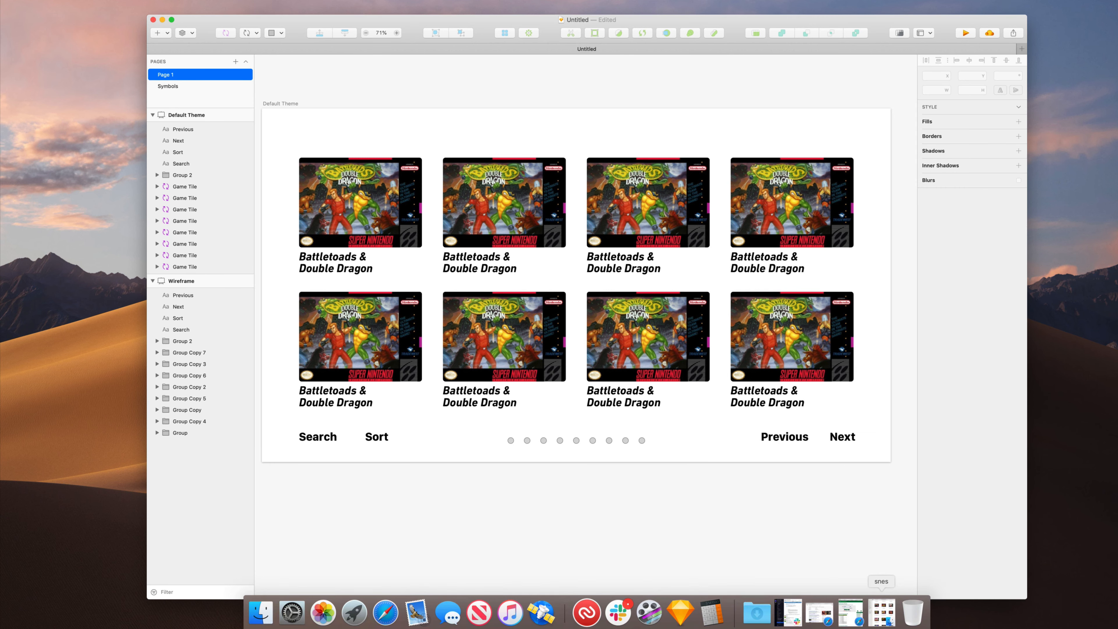
pyautogui.click(882, 612)
pyautogui.hotkey('ctrl', 'Up')
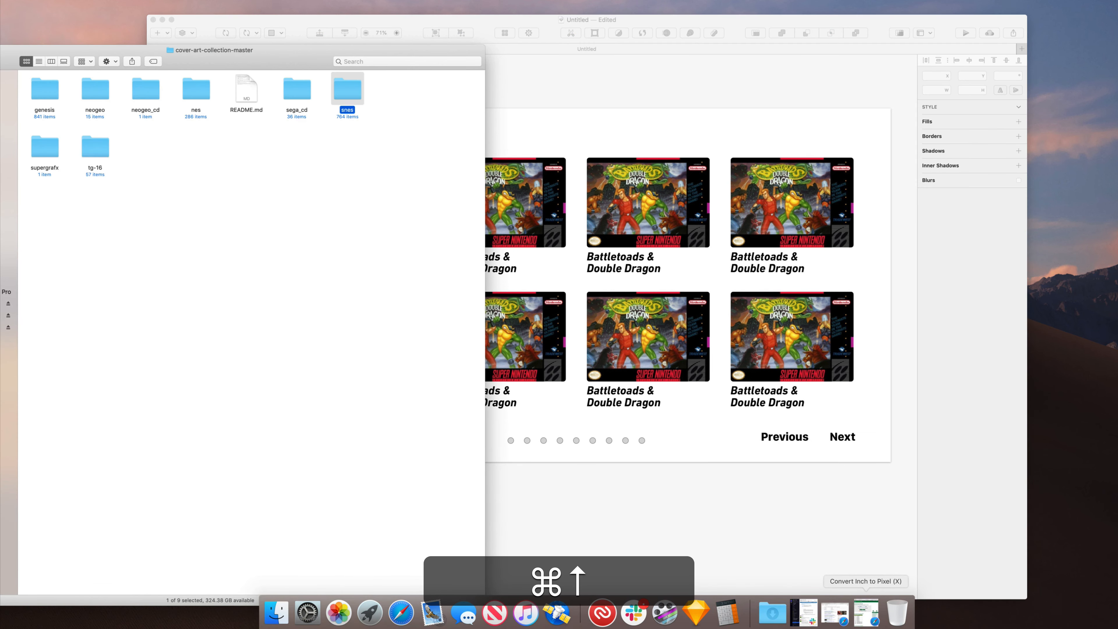
pyautogui.press('super+Up')
pyautogui.press('Right')
pyautogui.press('Right')
pyautogui.press('Right')
pyautogui.press('Left')
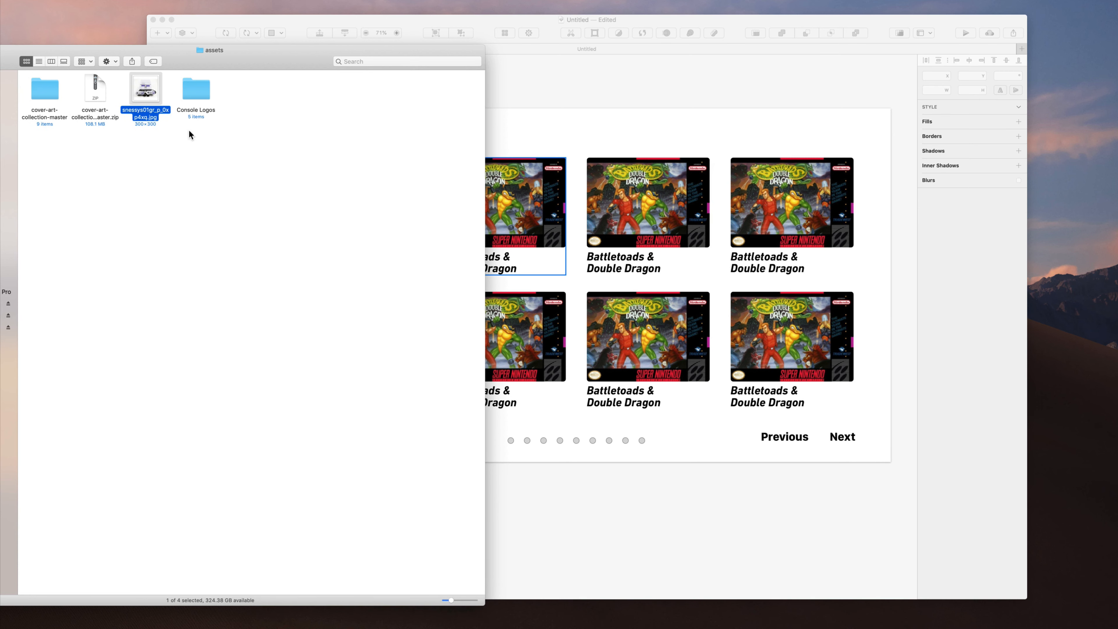
# Add the SNES console photo to the Sketch canvas and place it outside the artboard, below its lower right corner
pyautogui.moveTo(151, 94)
pyautogui.mouseDown()
pyautogui.moveTo(717, 120)
pyautogui.moveTo(745, 90)
pyautogui.mouseUp()
pyautogui.scroll(2, 745, 95)
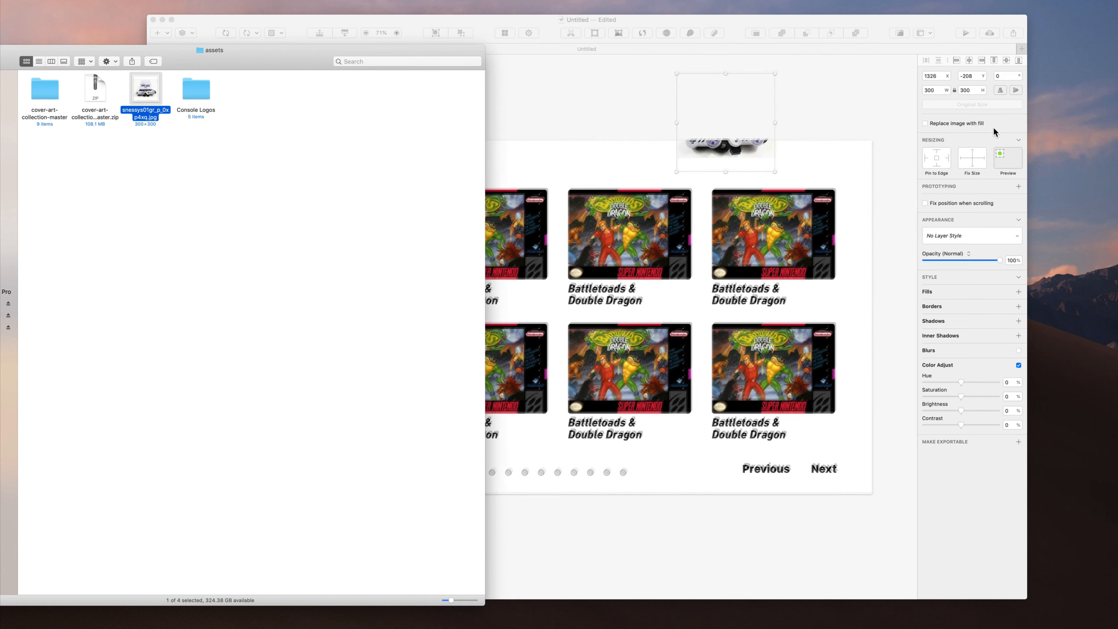
pyautogui.click(806, 115)
pyautogui.moveTo(731, 154)
pyautogui.mouseDown()
pyautogui.moveTo(832, 345)
pyautogui.moveTo(791, 472)
pyautogui.moveTo(833, 551)
pyautogui.mouseUp()
pyautogui.scroll(-4, 833, 550)
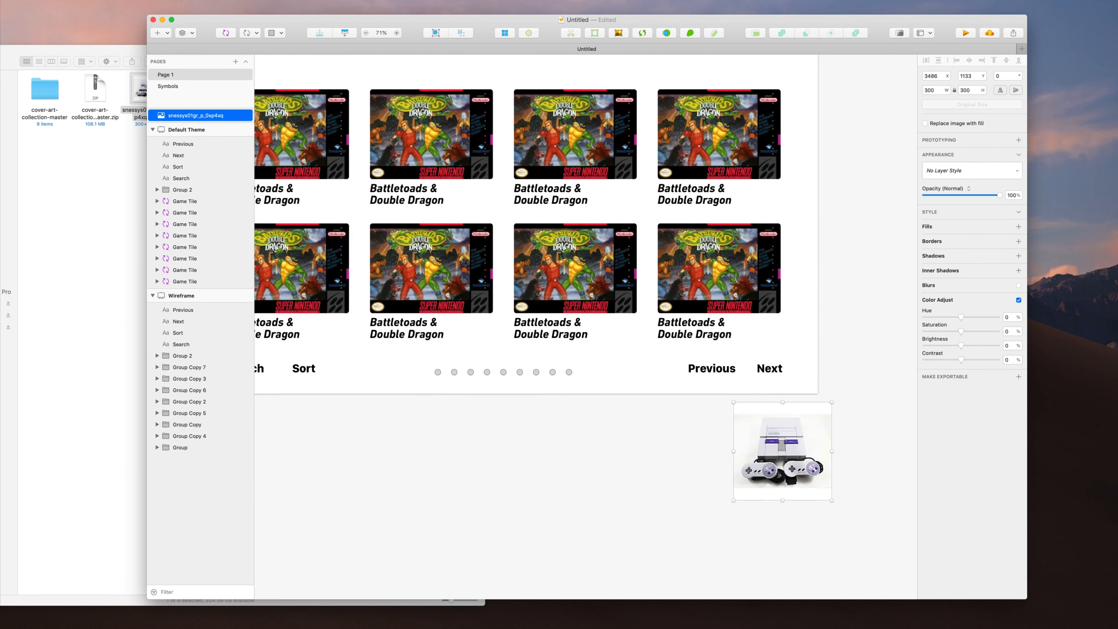
# Add the SNES console-and-controllers photo 5919830cv11d.jpg from Downloads and place it outside the artboard, directly below Default Theme
pyautogui.moveTo(834, 627)
pyautogui.click(772, 612)
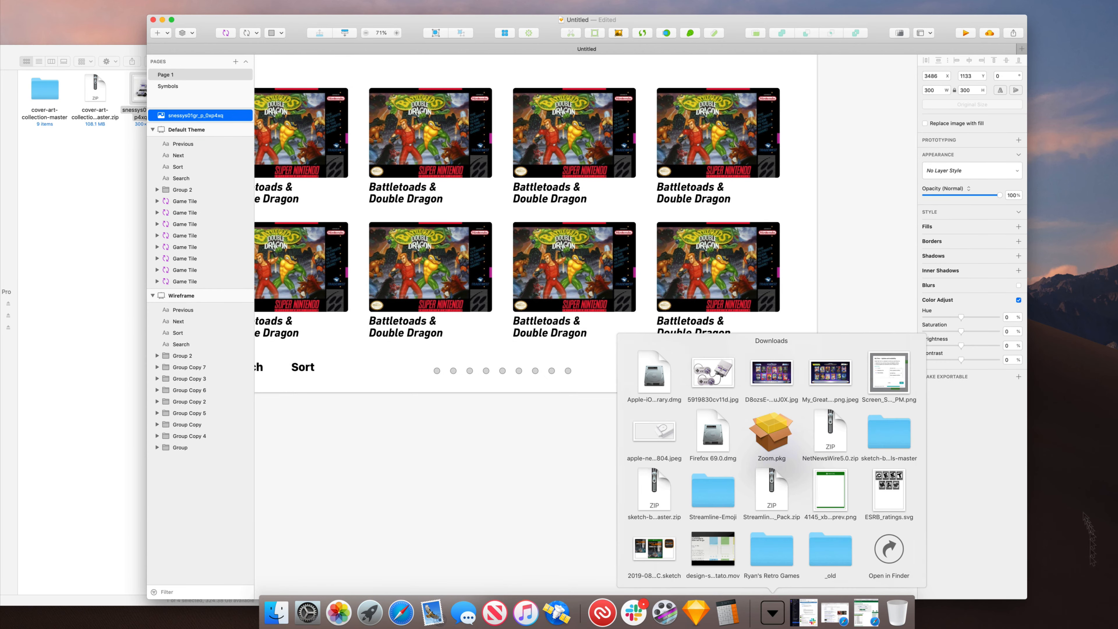
pyautogui.moveTo(714, 372); pyautogui.dragTo(595, 465)
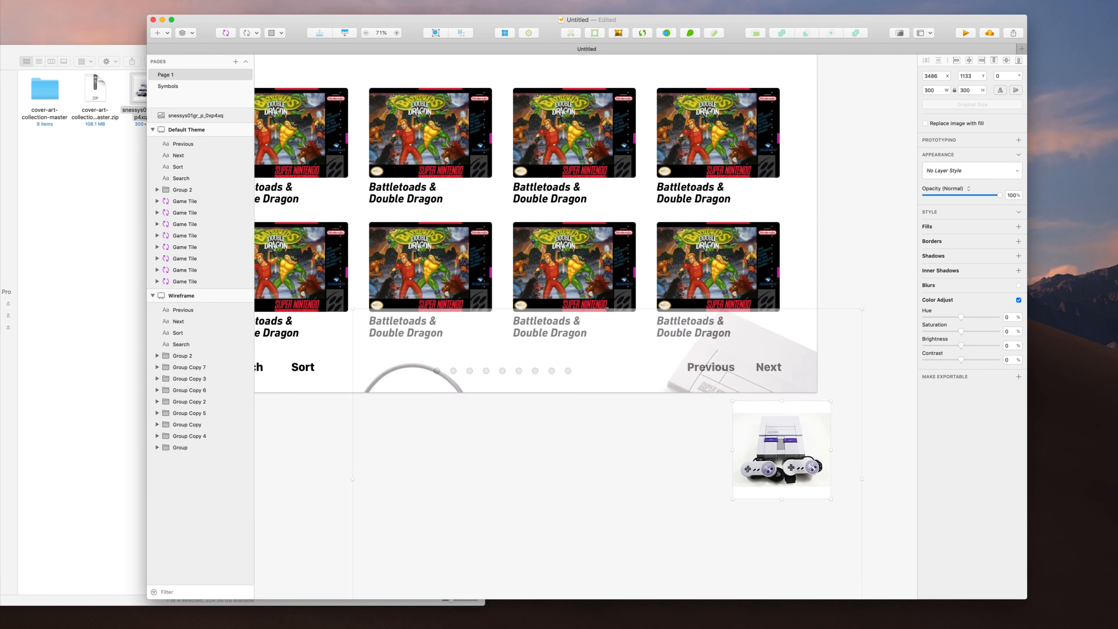
pyautogui.press('super+1')
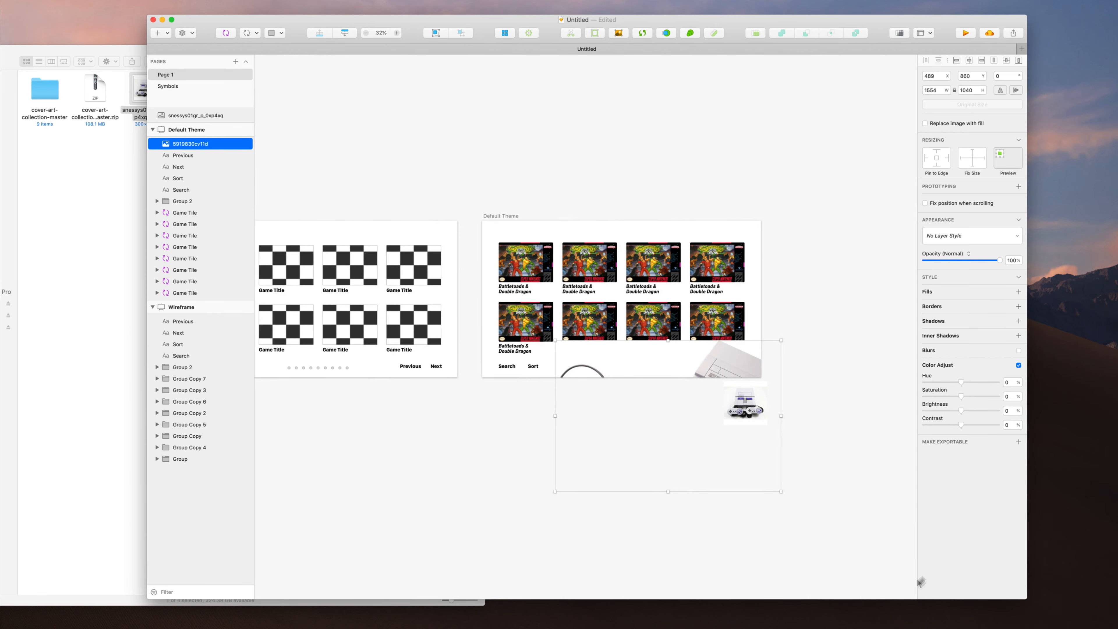
pyautogui.press('super+2')
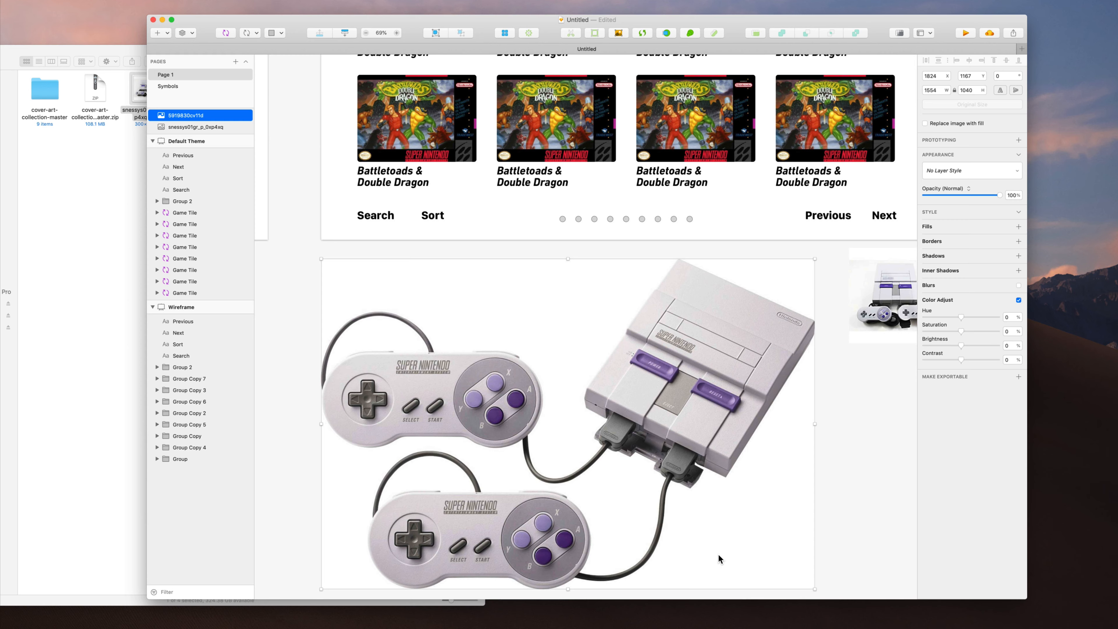
# Draw a 1920 × 1080 rectangle covering the Default Theme artboard and send it behind all the other layers
pyautogui.scroll(-2, 718, 554)
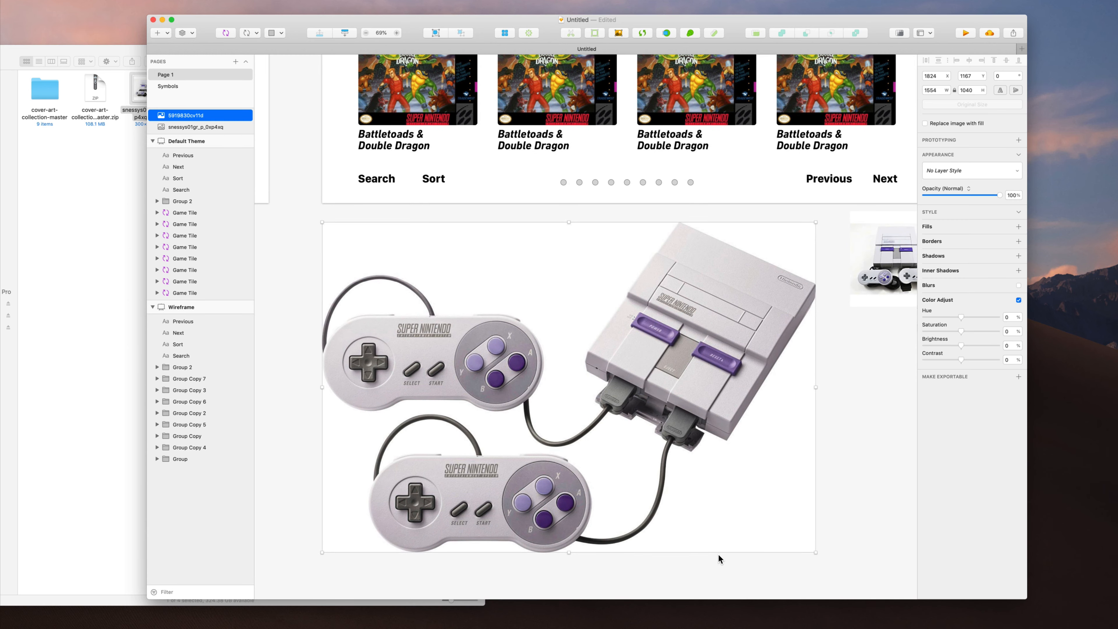
pyautogui.press('super+minus')
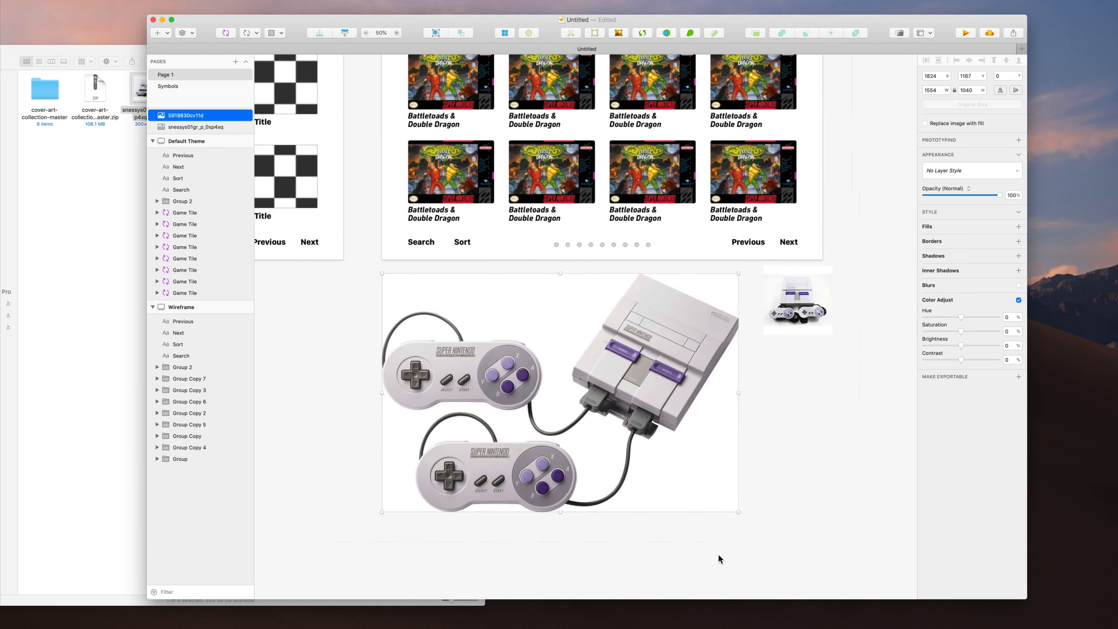
pyautogui.scroll(-2, 602, 455)
pyautogui.press('super+plus')
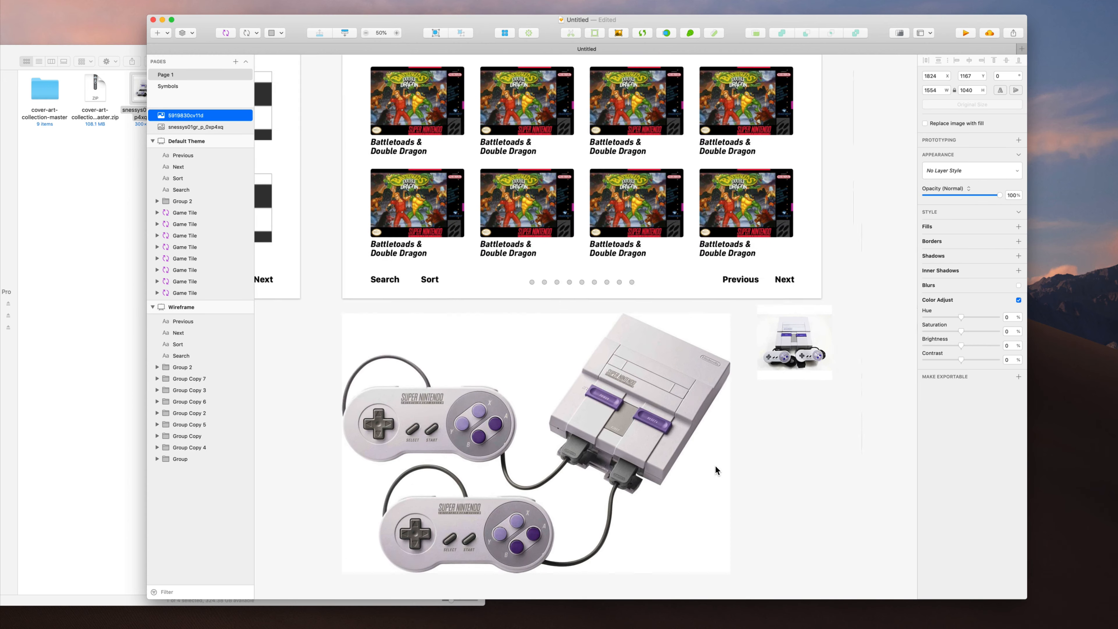
pyautogui.press('super+minus')
pyautogui.scroll(2, 715, 465)
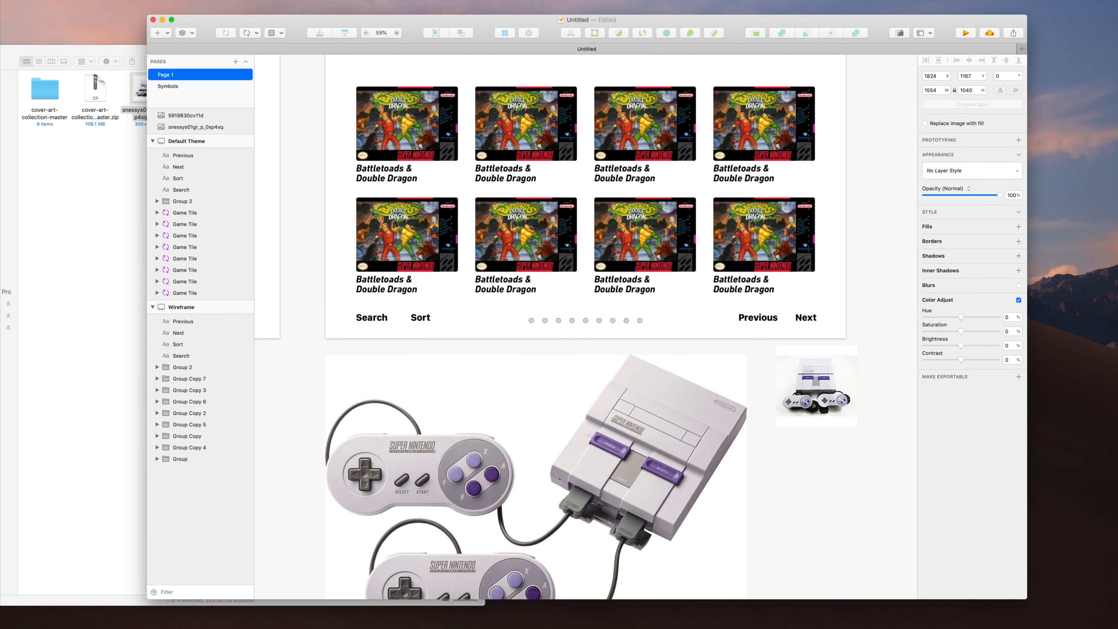
pyautogui.press('Escape')
pyautogui.scroll(1, 768, 497)
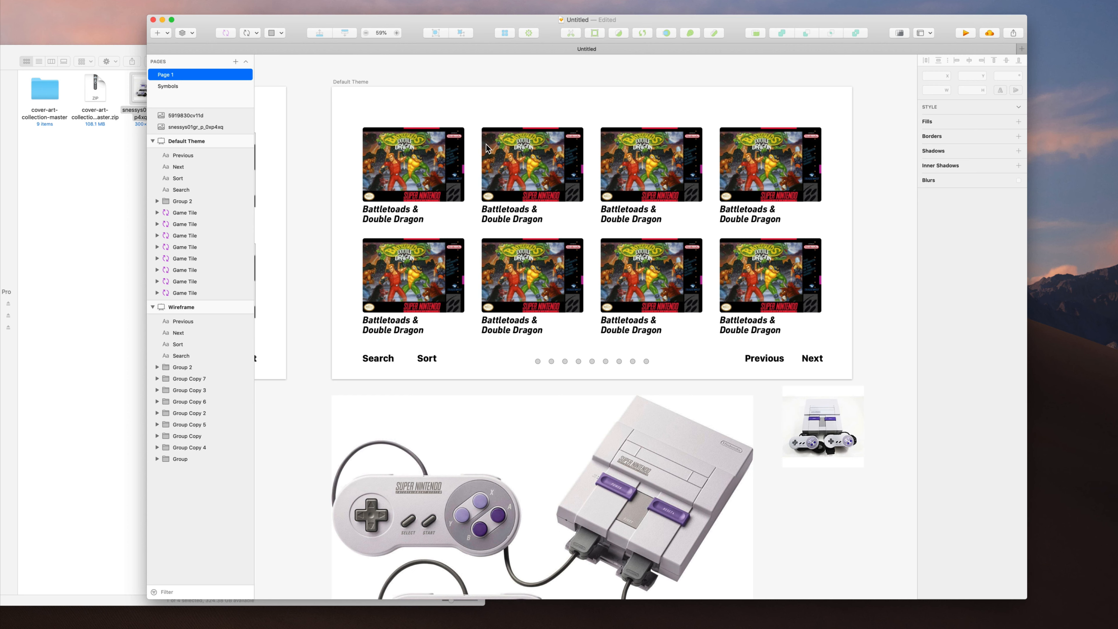
pyautogui.press('r')
pyautogui.moveTo(332, 87)
pyautogui.mouseDown()
pyautogui.moveTo(776, 307)
pyautogui.moveTo(847, 357)
pyautogui.moveTo(852, 379)
pyautogui.mouseUp()
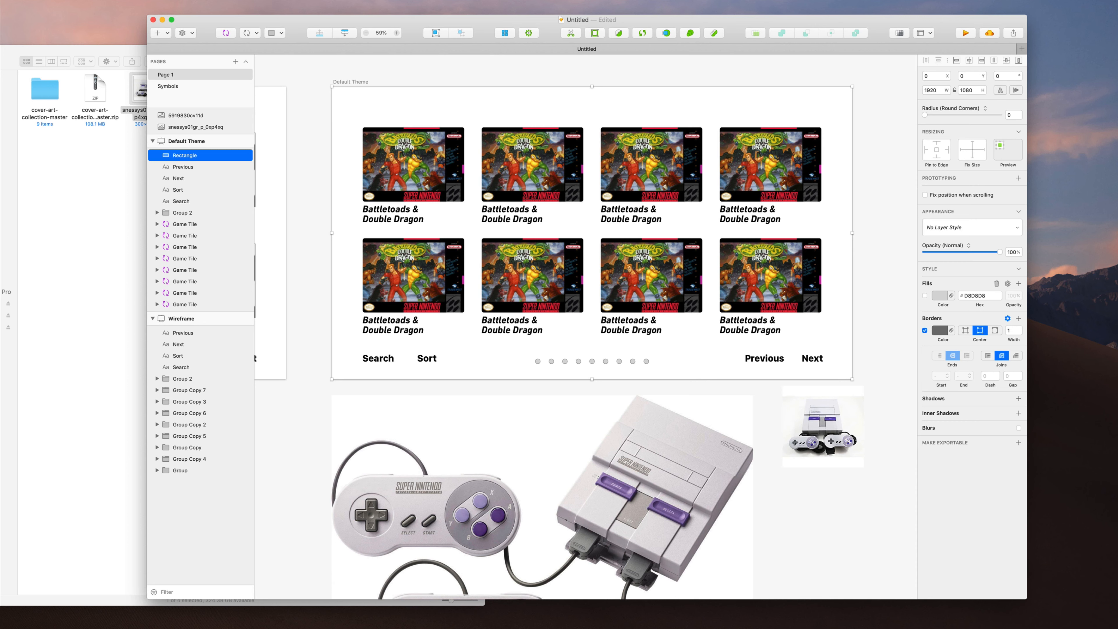
pyautogui.press('alt+super+bracketleft')
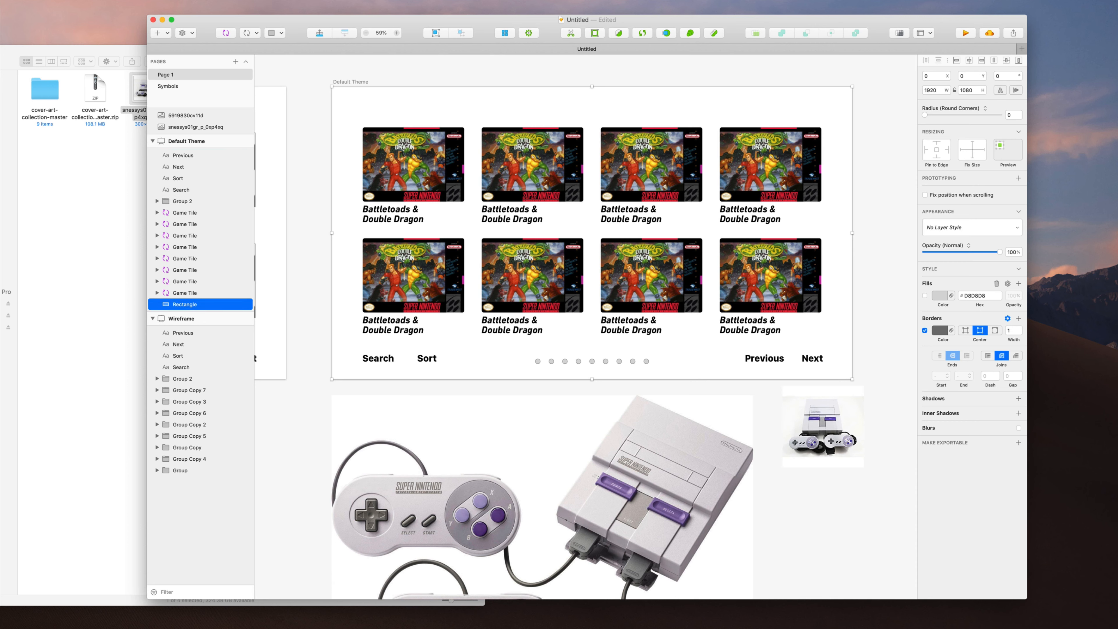
# Turn off the background rectangle's border and give it a linear gradient fill
pyautogui.click(924, 330)
pyautogui.click(925, 295)
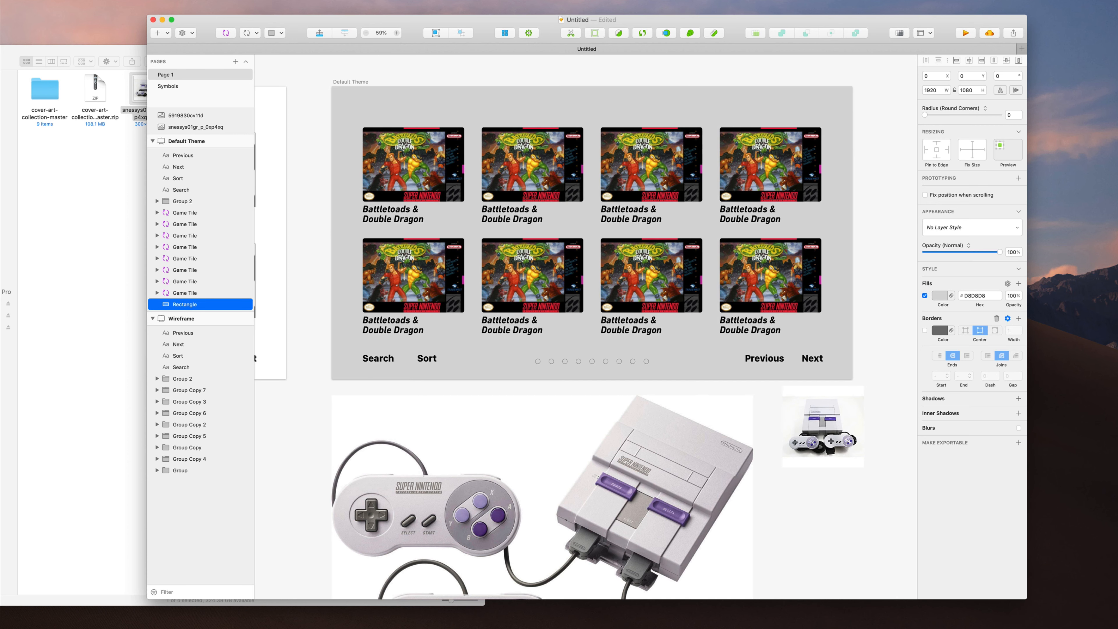
pyautogui.click(940, 296)
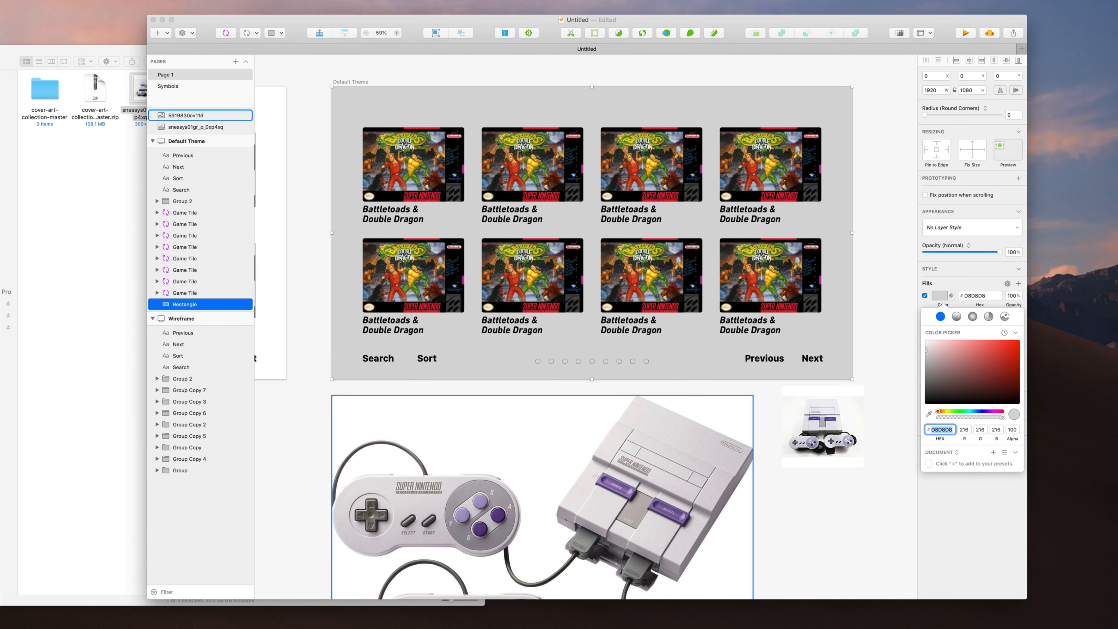
pyautogui.scroll(-1, 585, 325)
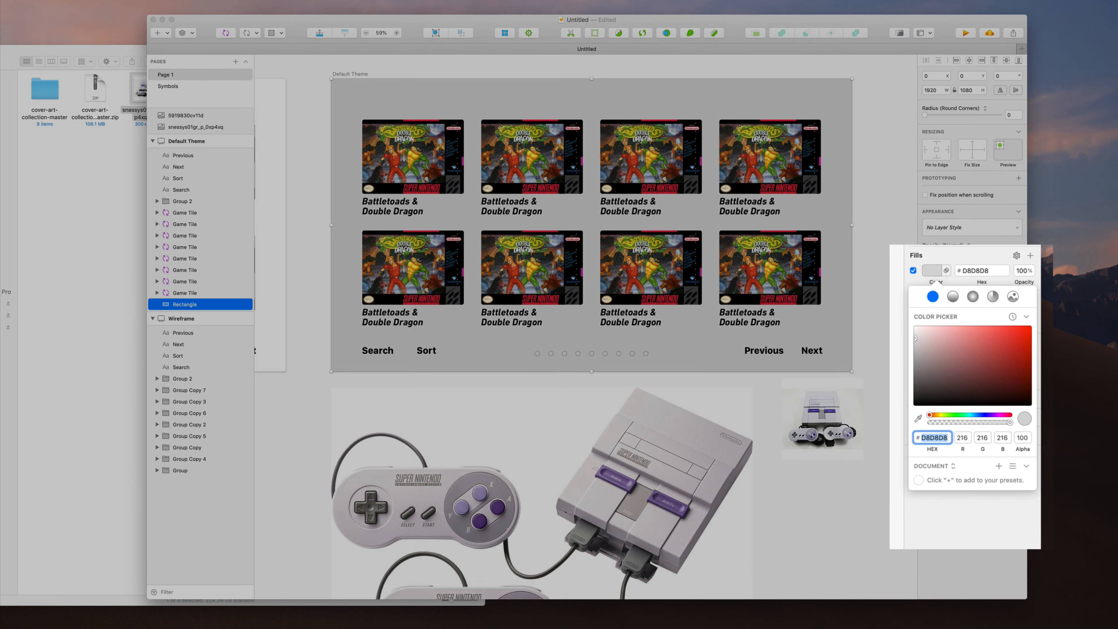
pyautogui.click(953, 297)
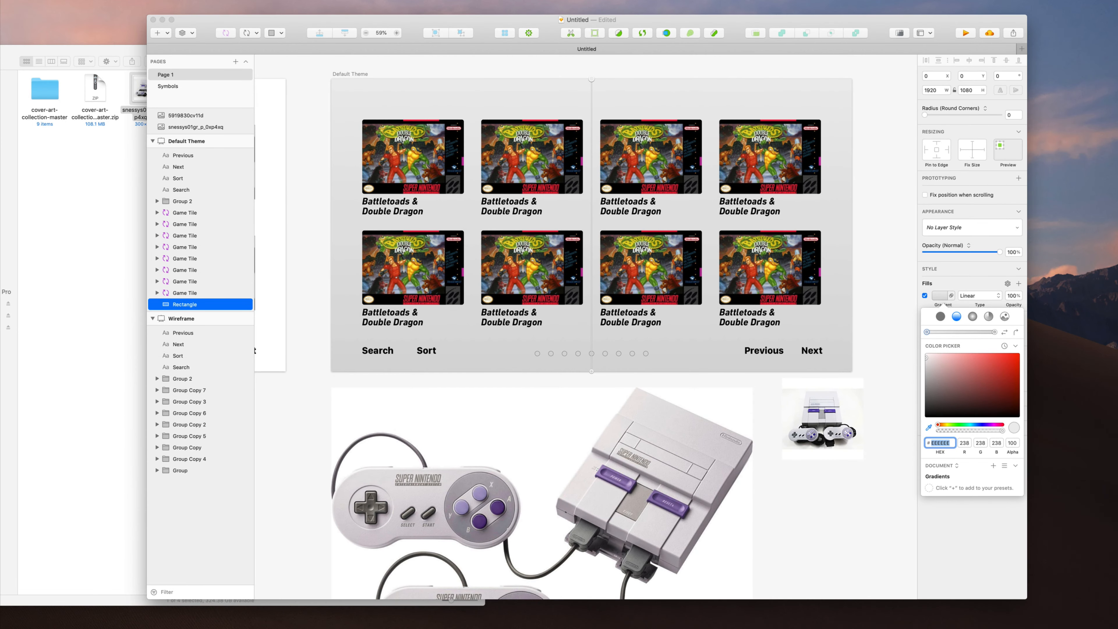
# Sample the gradient's start colour (EAEAEA) from the console's light top edge and its end colour (D3CFD3) from the console's darker side
pyautogui.click(928, 427)
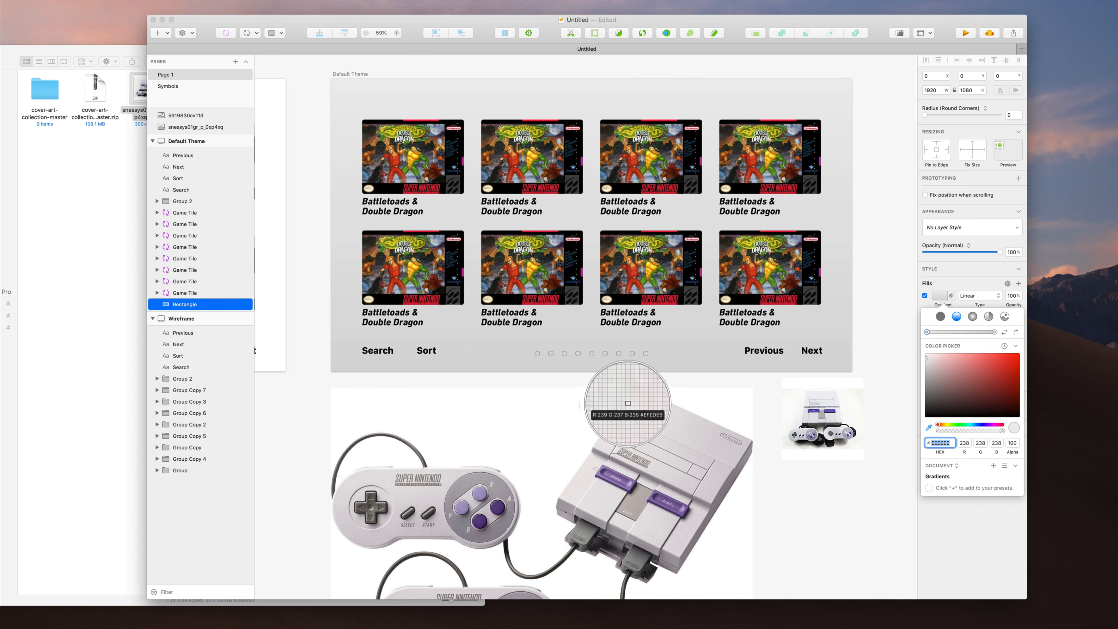
pyautogui.click(626, 403)
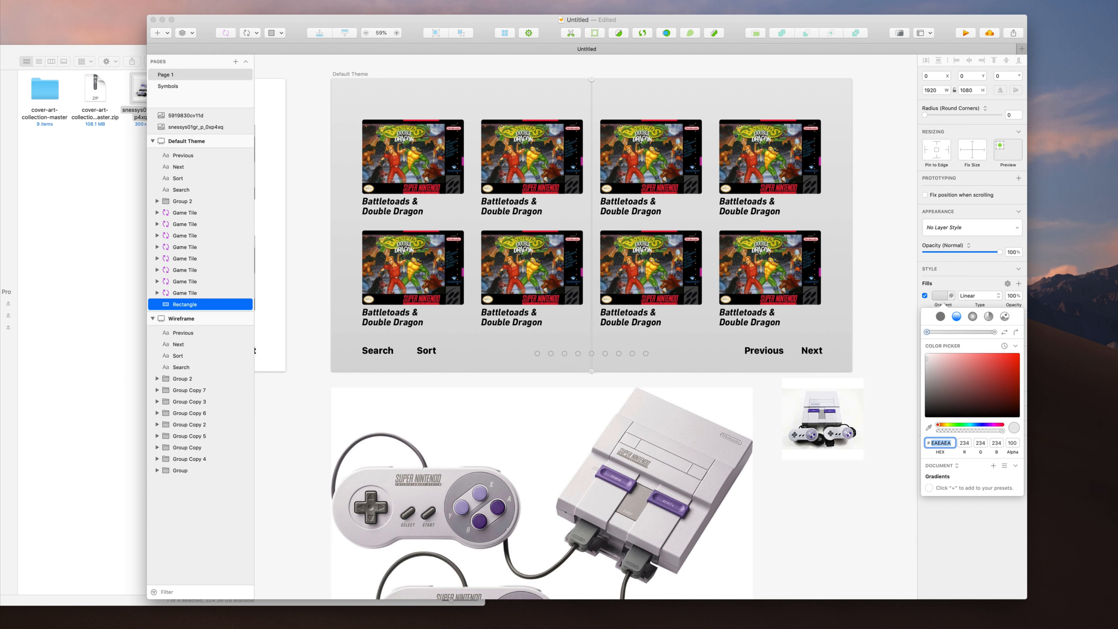
pyautogui.click(995, 332)
pyautogui.click(929, 428)
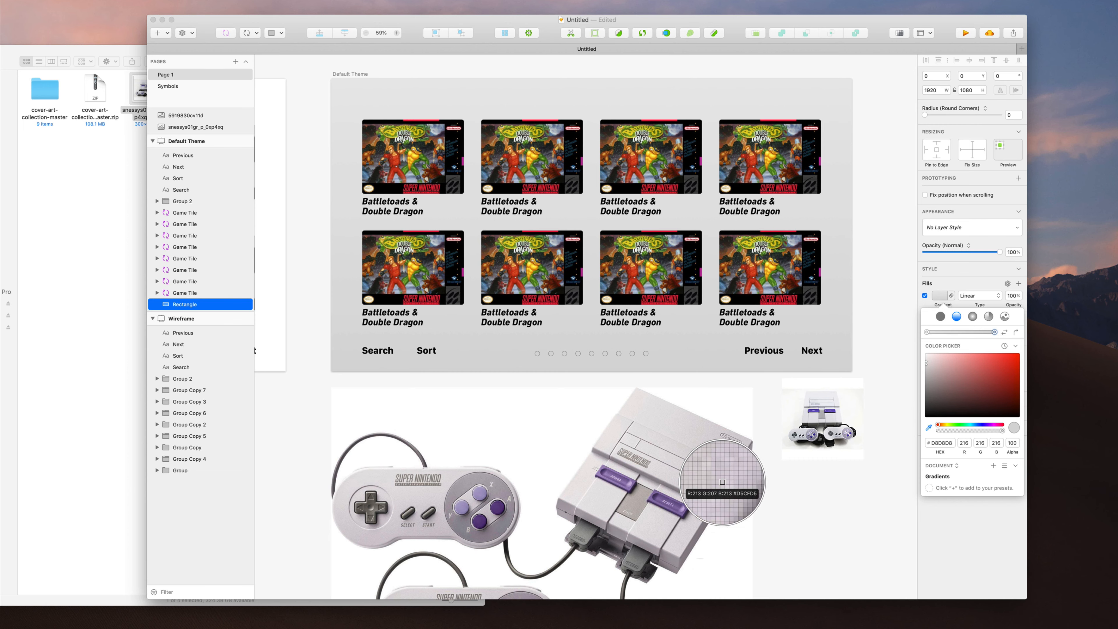
pyautogui.click(722, 481)
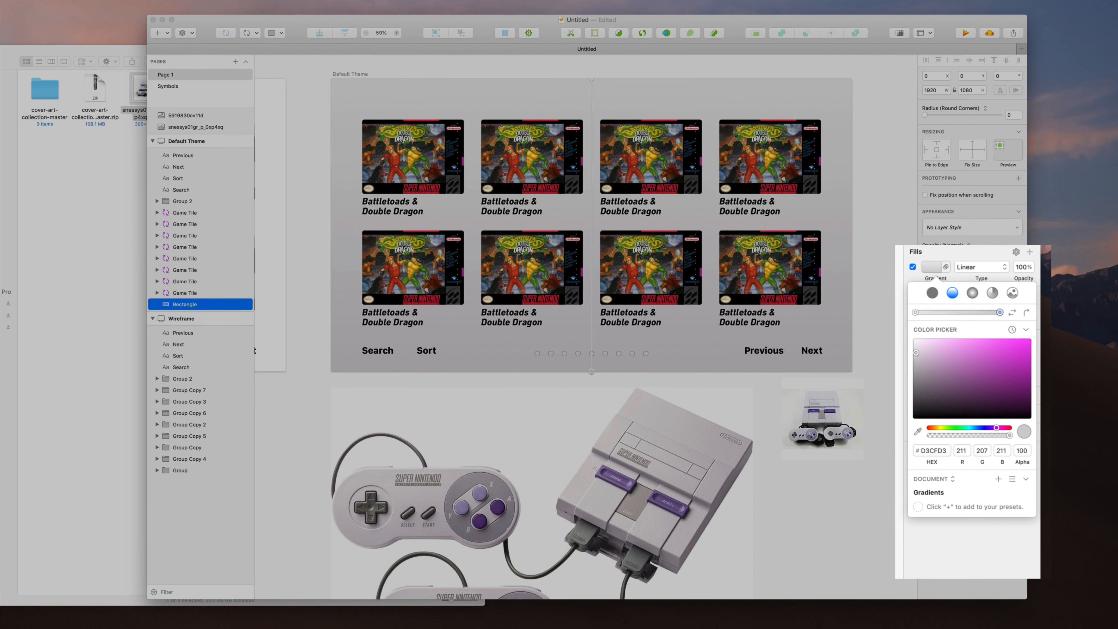
# Save the background gradient to the document's presets and deselect the rectangle
pyautogui.hscroll(1, 586, 326)
pyautogui.scroll(1, 586, 326)
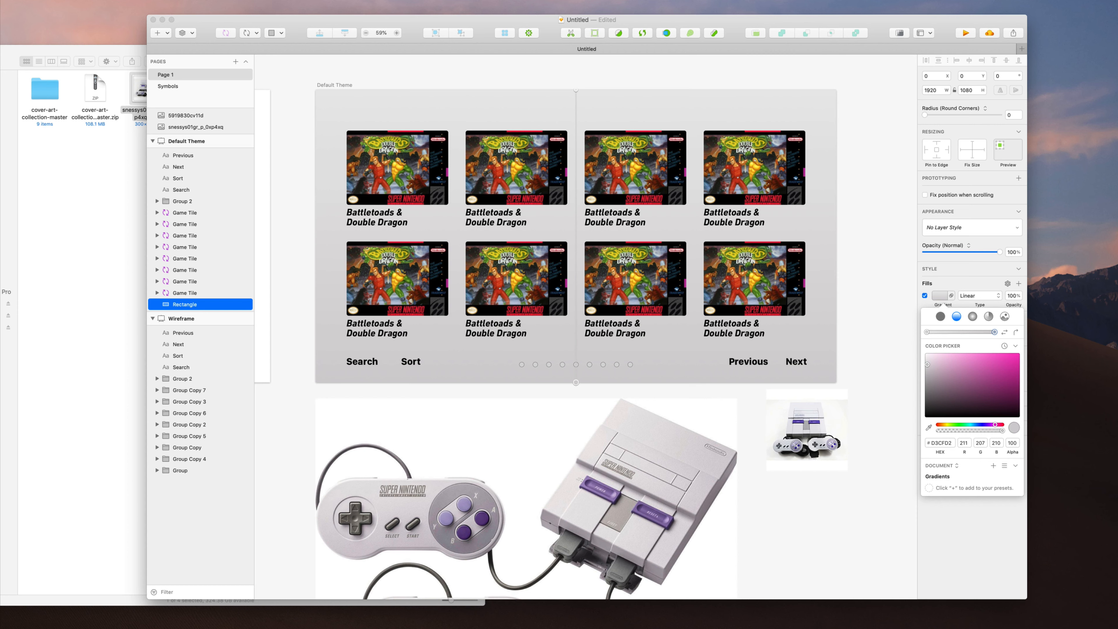
pyautogui.click(994, 465)
pyautogui.press('Escape')
pyautogui.scroll(1, 585, 325)
pyautogui.press('Escape')
pyautogui.hscroll(-1, 585, 326)
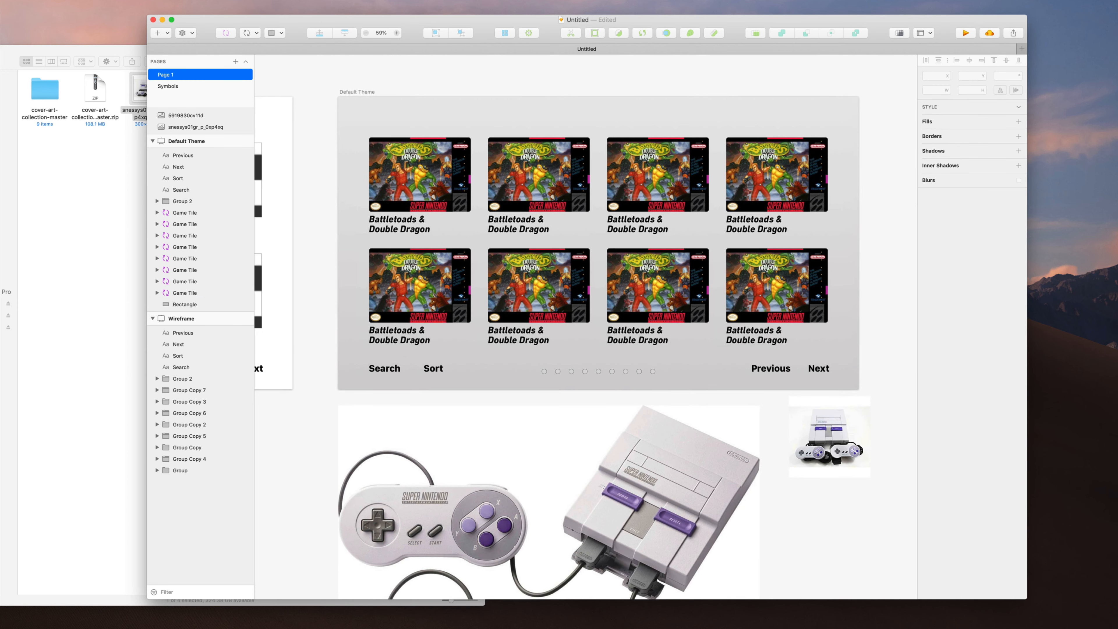
# Draw a vertical line 1080 px long at X 1843.5, spanning the full height of the Default Theme artboard near its right edge
pyautogui.scroll(-2, 561, 339)
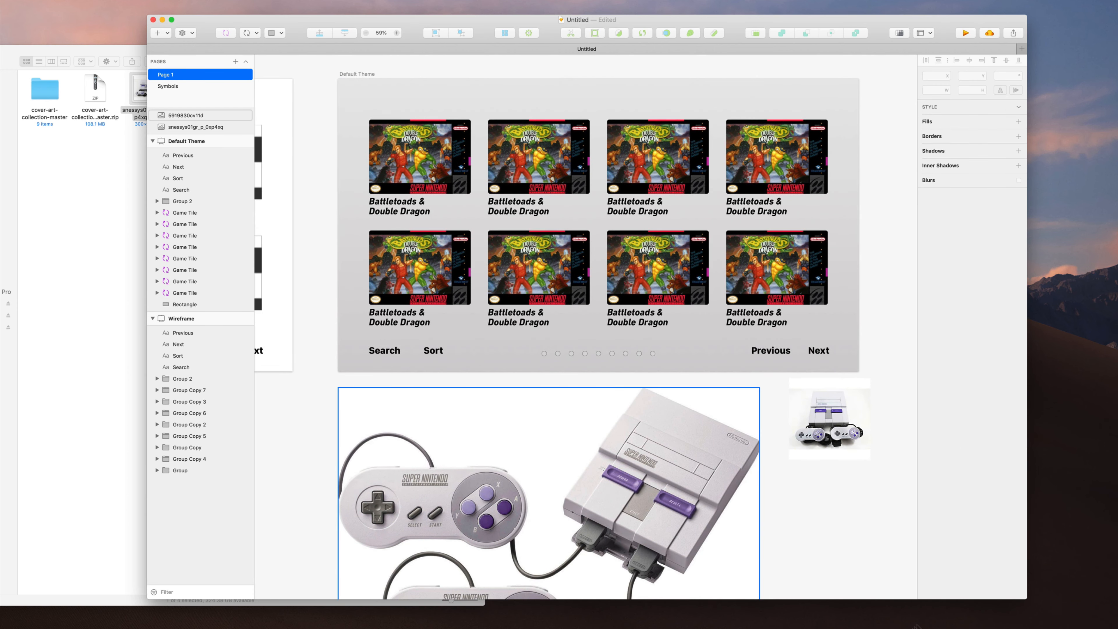
pyautogui.scroll(1, 558, 336)
pyautogui.hscroll(1, 559, 335)
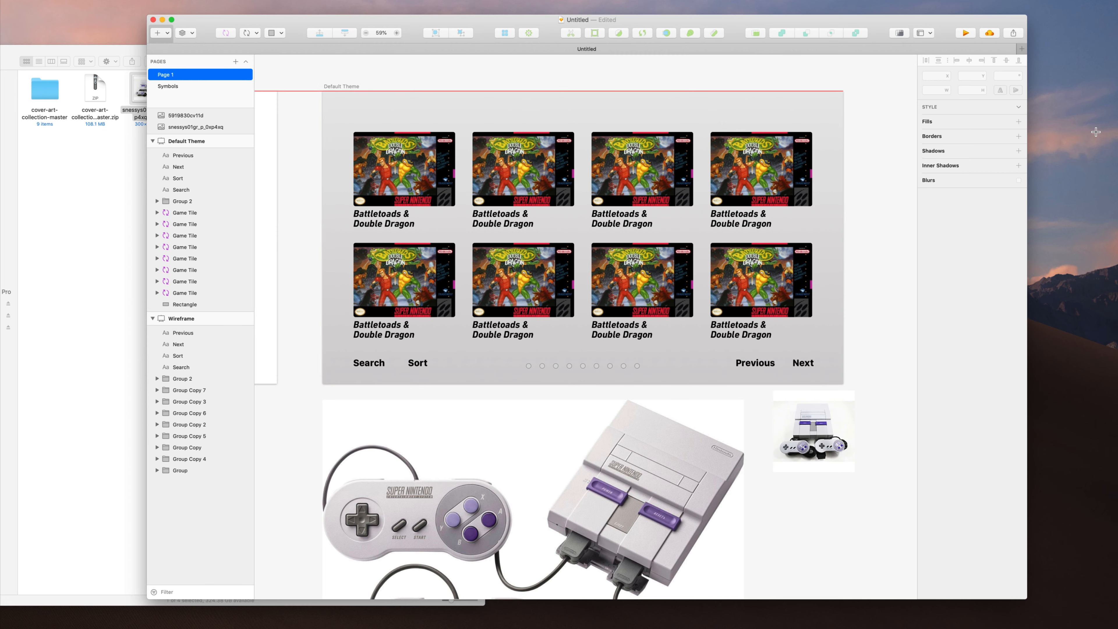
pyautogui.moveTo(1096, 131); pyautogui.dragTo(1101, 517)
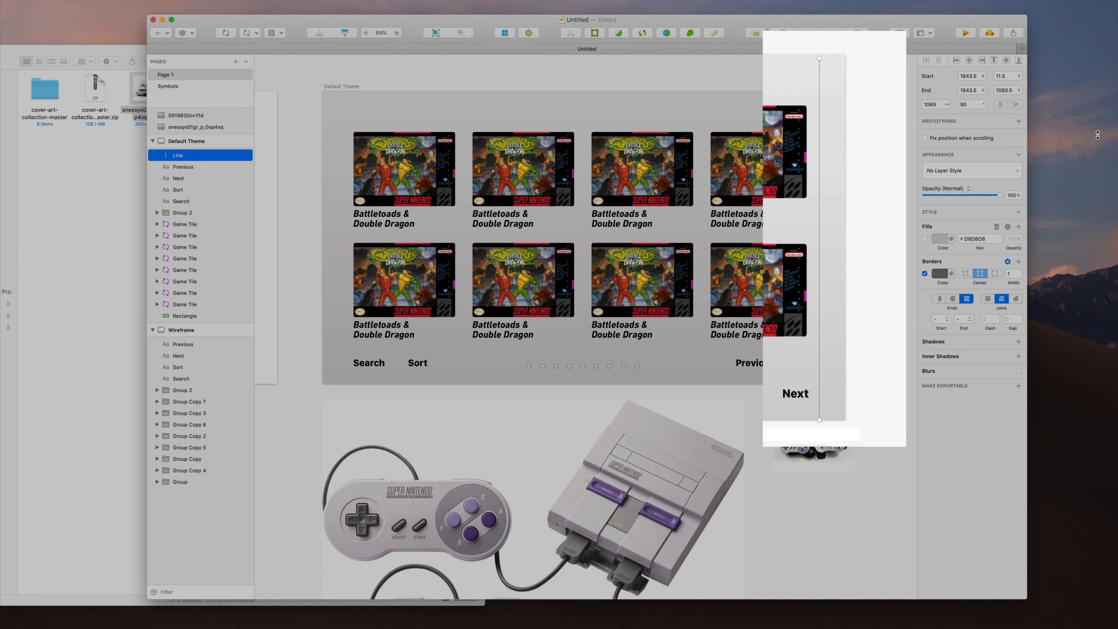
pyautogui.moveTo(1098, 135); pyautogui.dragTo(1098, 131)
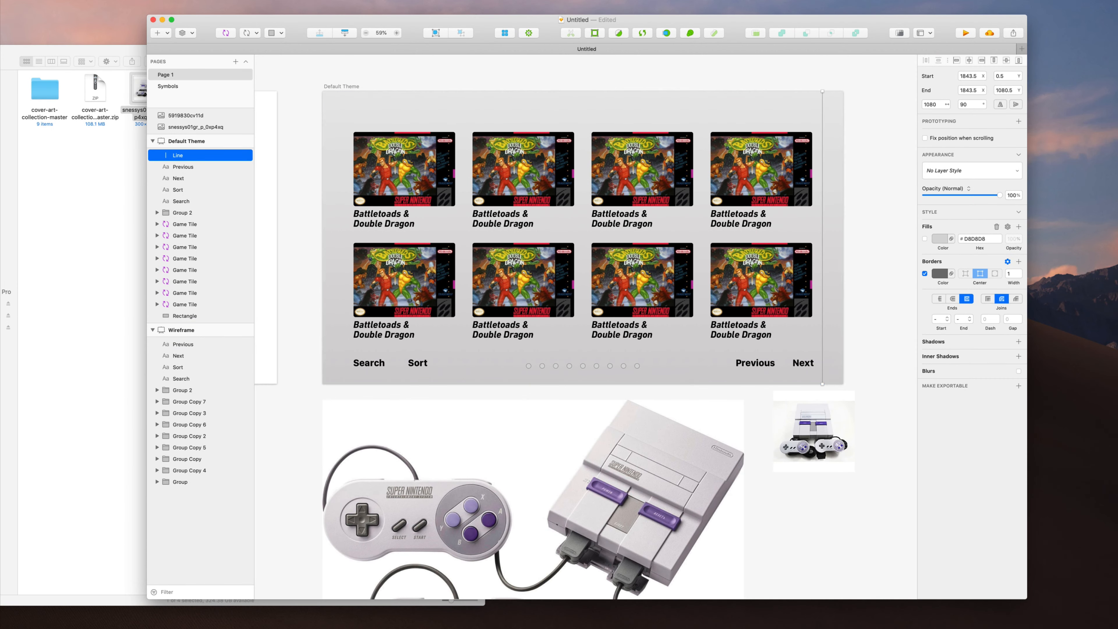
# Set the vertical line's border colour to black at 30% alpha with the Multiply blend mode
pyautogui.scroll(10, 837, 237)
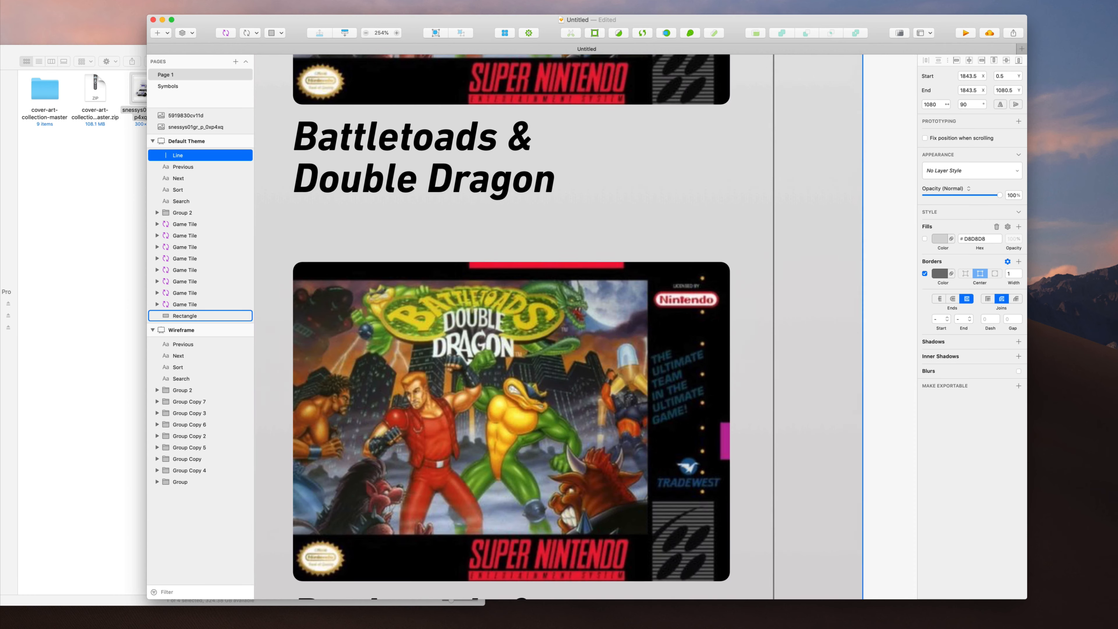
pyautogui.click(940, 273)
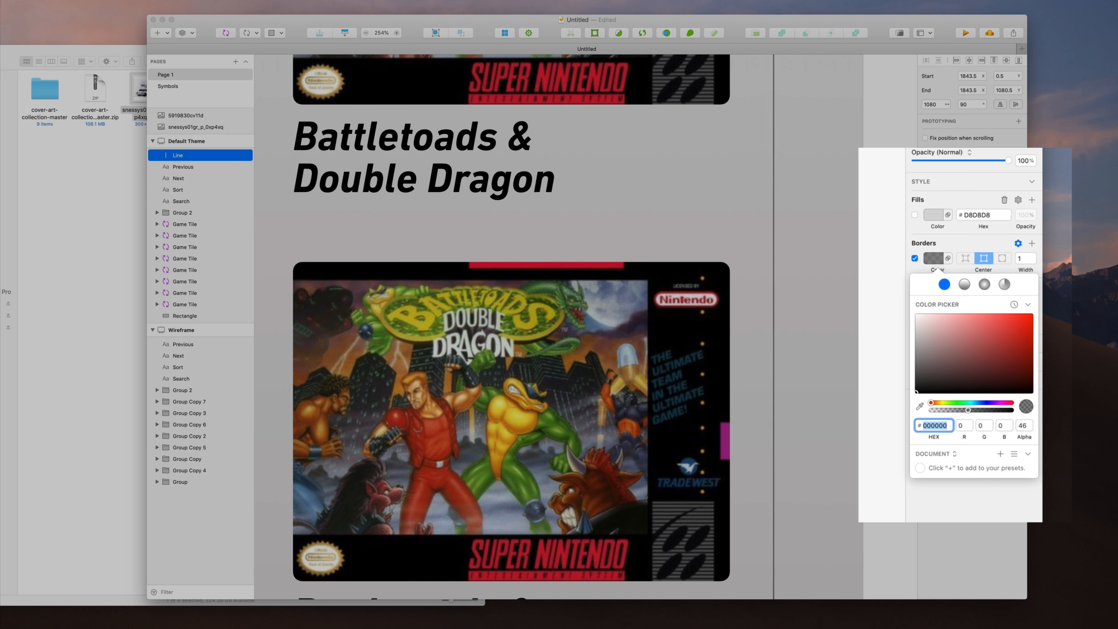
pyautogui.moveTo(947, 410); pyautogui.dragTo(954, 410)
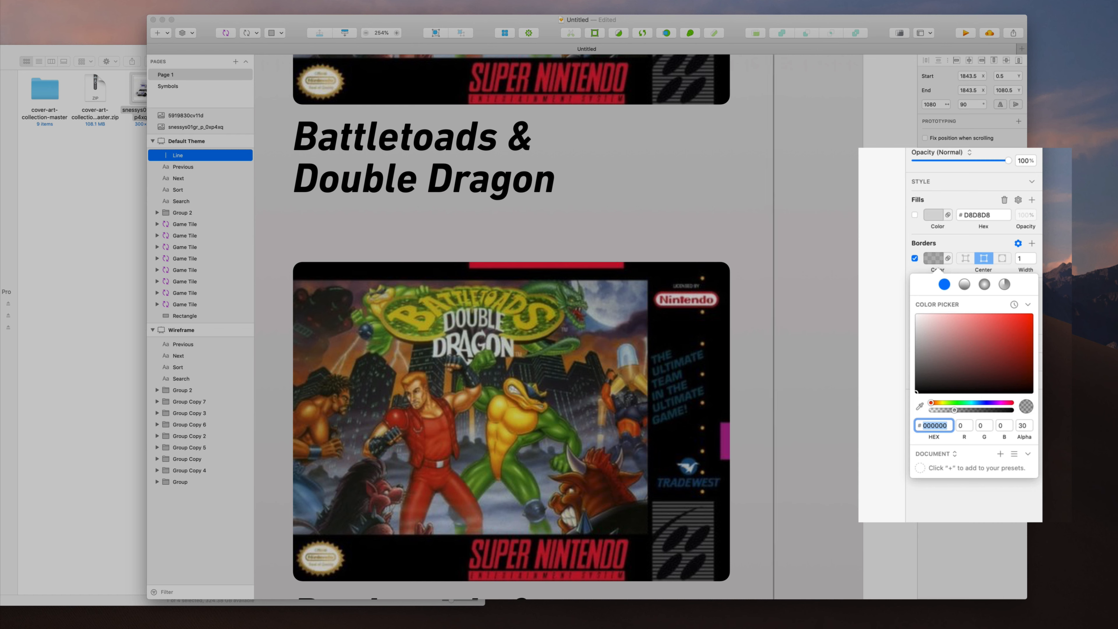
pyautogui.click(936, 269)
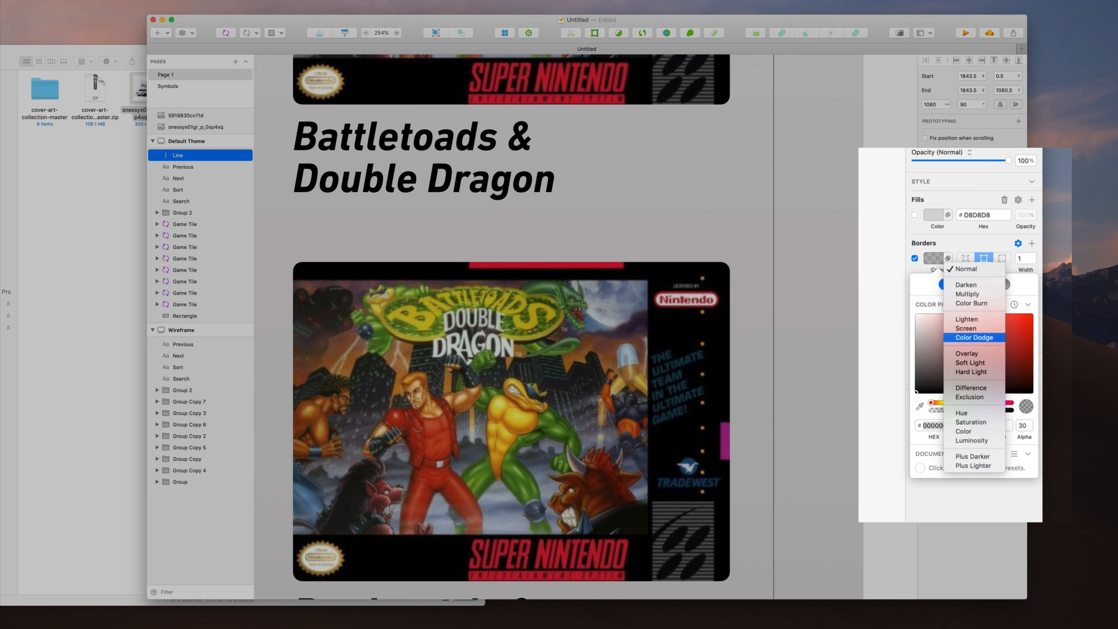
pyautogui.click(967, 294)
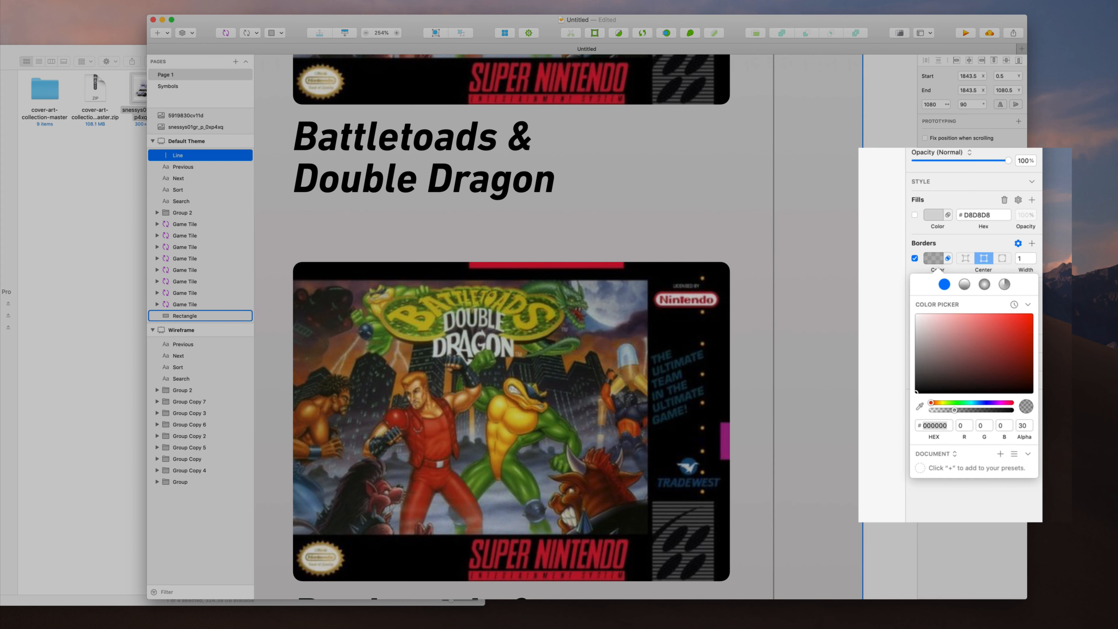
# Set the vertical line's border width to 2
pyautogui.scroll(-5, 817, 339)
pyautogui.hscroll(1, 816, 338)
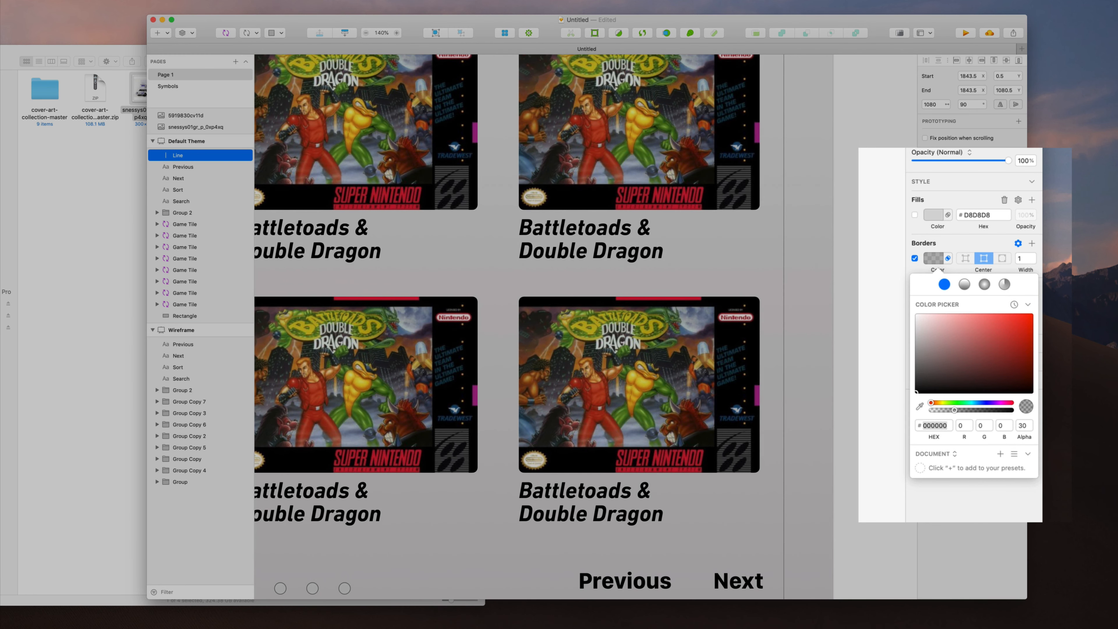
pyautogui.press('Escape')
pyautogui.scroll(5, 823, 347)
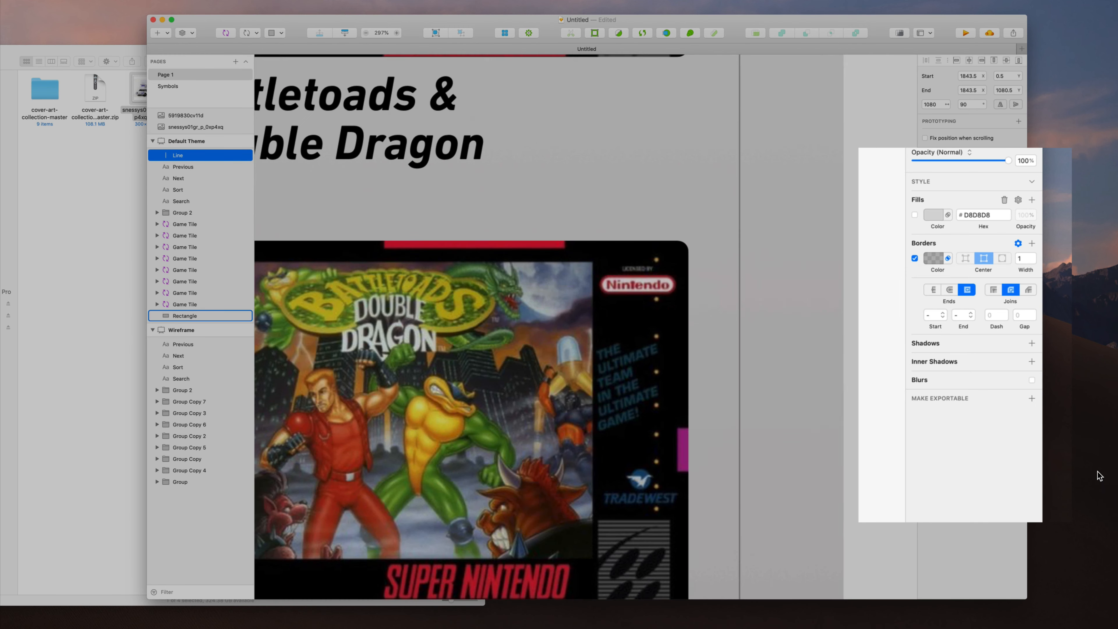
pyautogui.click(1021, 258)
pyautogui.write('2')
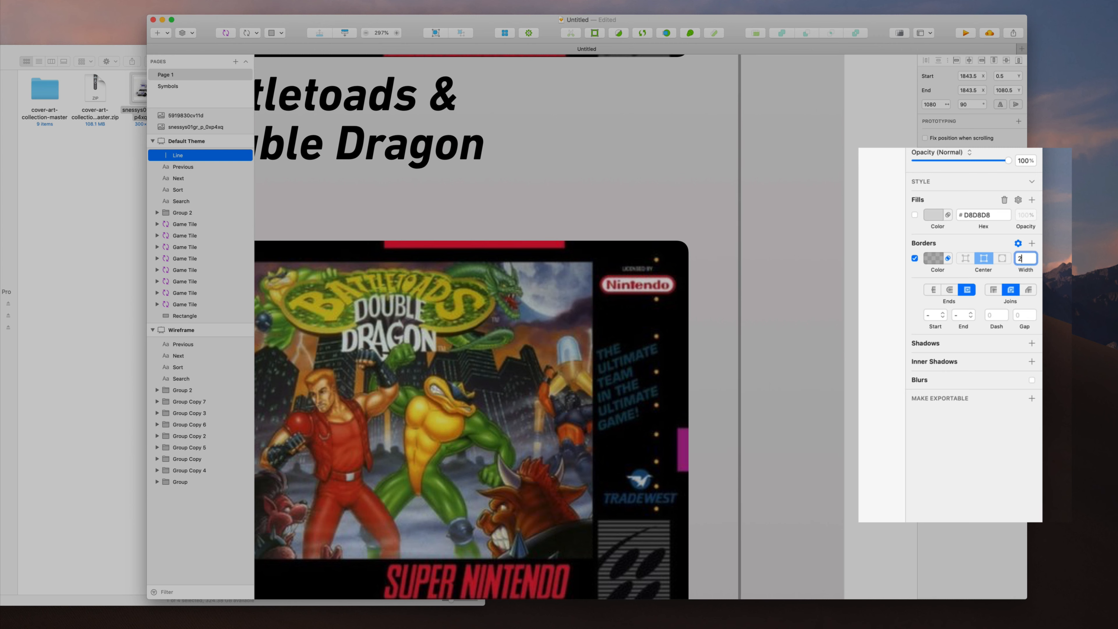
# Add a white 50% alpha shadow to the vertical line with X 2, Y 2 and Blur 0
pyautogui.click(1031, 343)
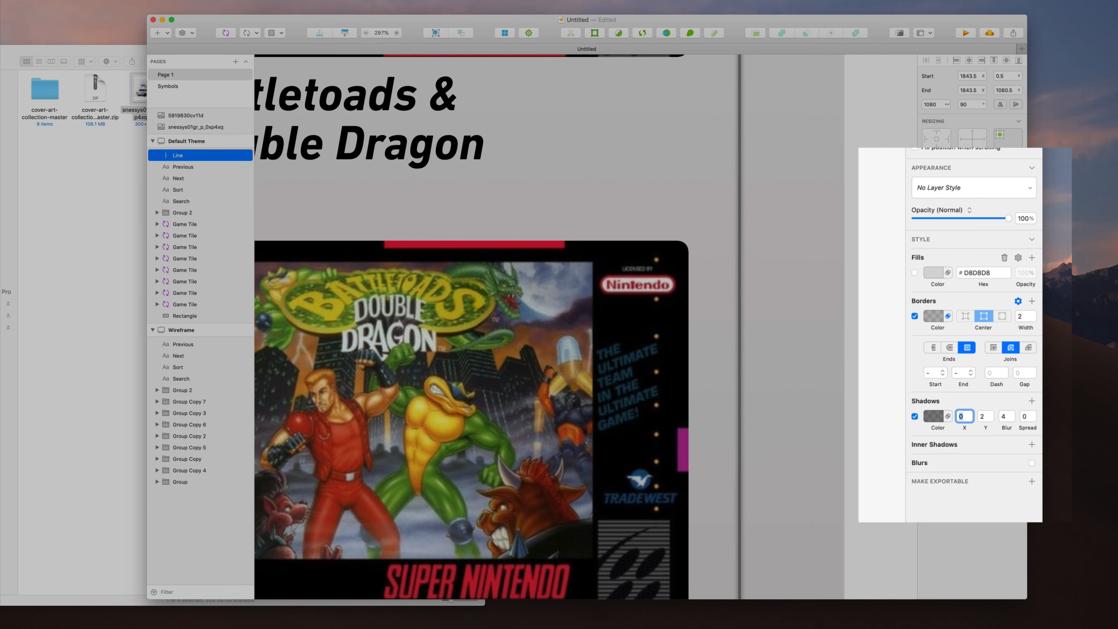
pyautogui.press('Up')
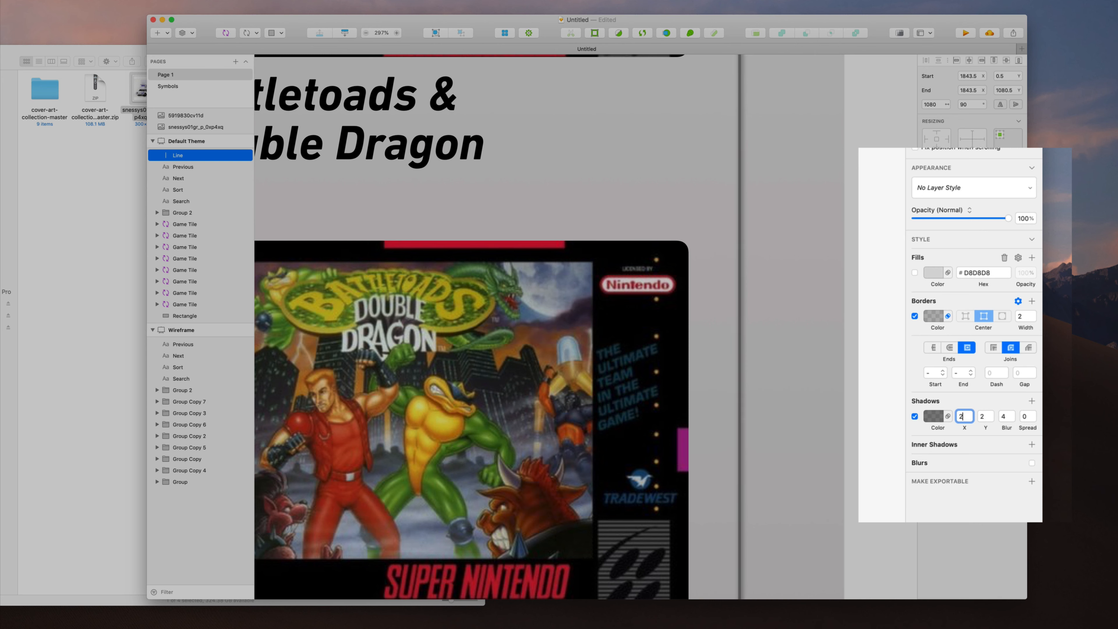
pyautogui.click(935, 419)
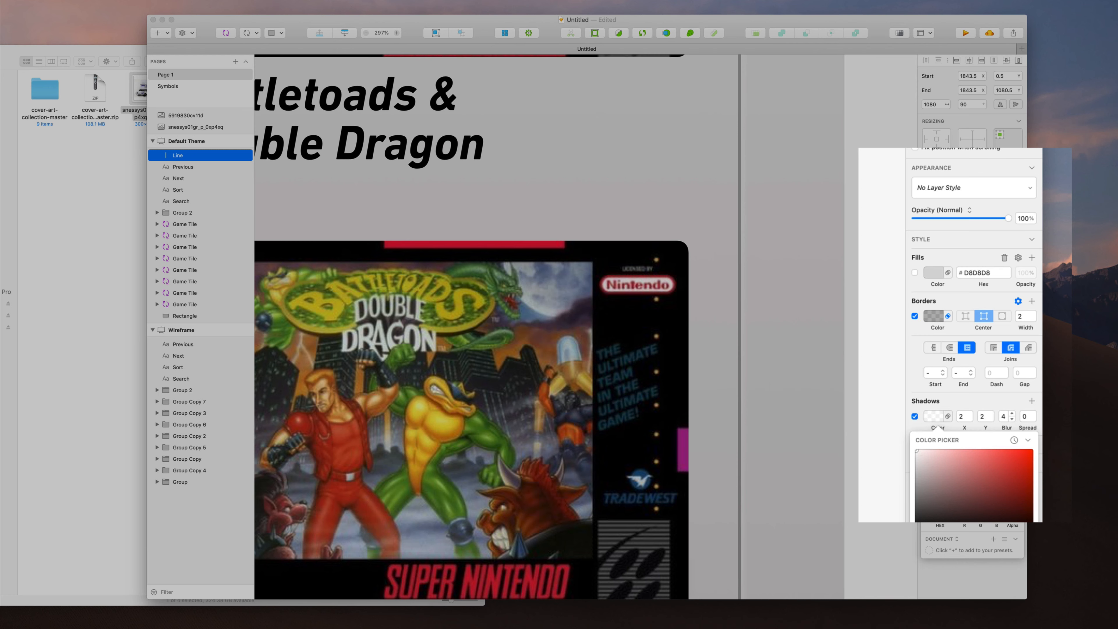
pyautogui.hotkey('shift', 'Down')
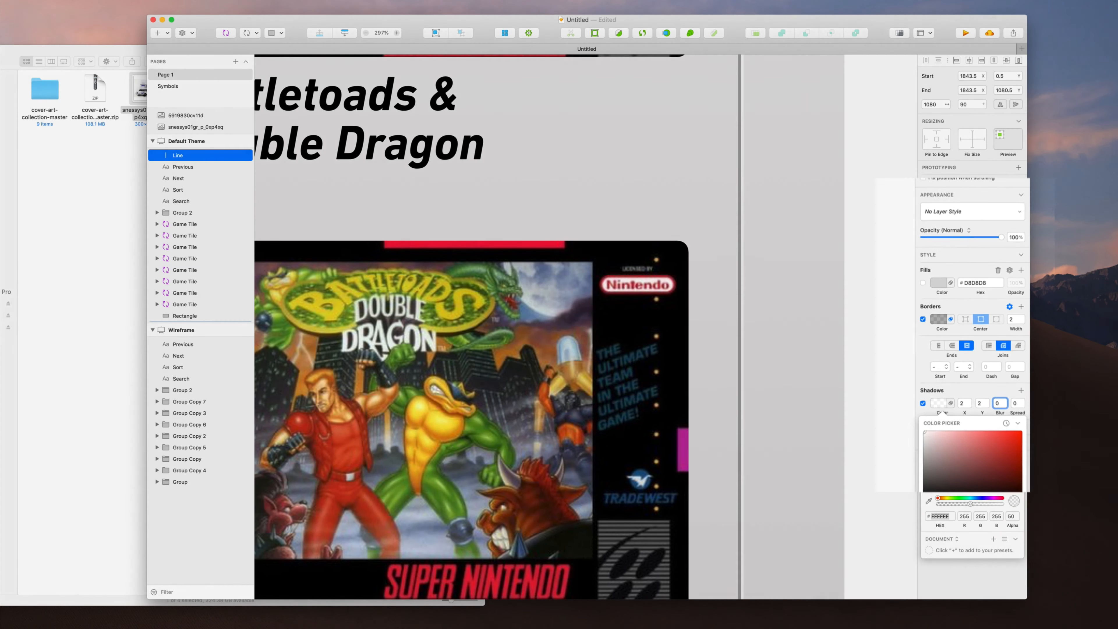
pyautogui.click(940, 399)
pyautogui.click(941, 401)
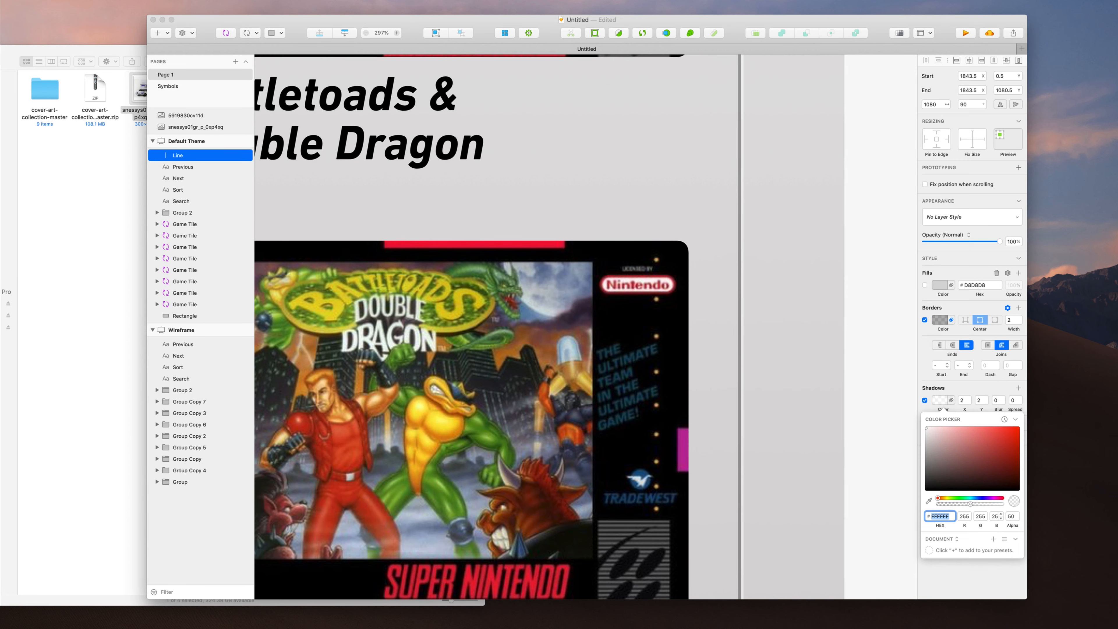
# Raise the alpha of the line's white shadow to 80%
pyautogui.click(1011, 516)
pyautogui.hotkey('shift', 'Up')
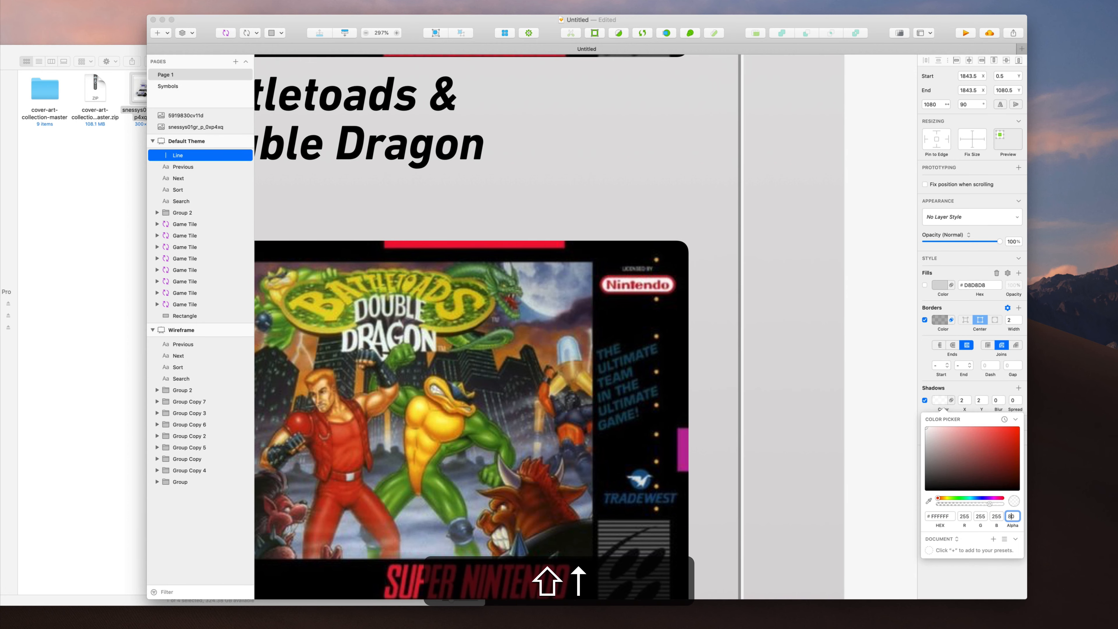
pyautogui.hotkey('shift', '2')
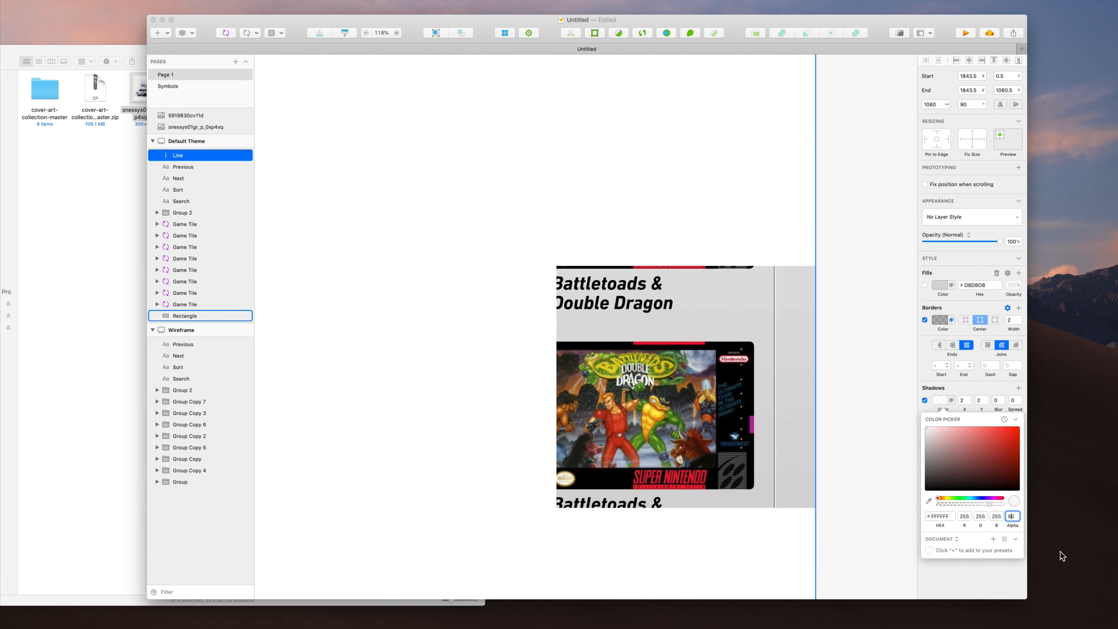
pyautogui.press('Escape')
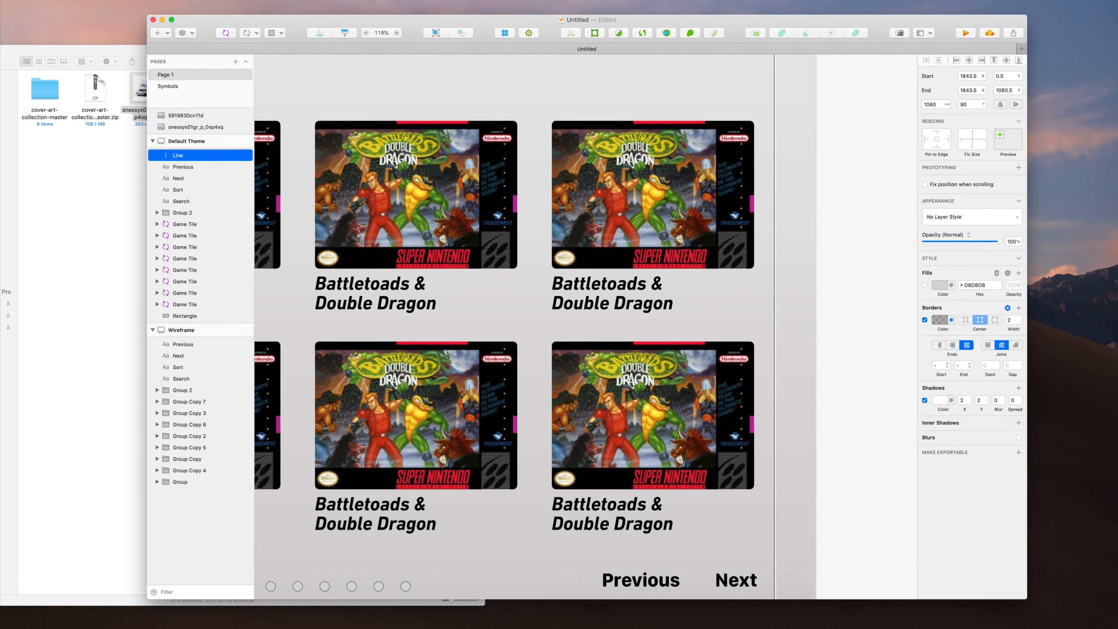
# Examine the vertical line's dark edge and white shadow up close and against the whole Default Theme artboard
pyautogui.scroll(3, 586, 326)
pyautogui.scroll(-4, 585, 326)
pyautogui.scroll(-4, 585, 326)
pyautogui.press('Escape')
pyautogui.hscroll(-3, 585, 327)
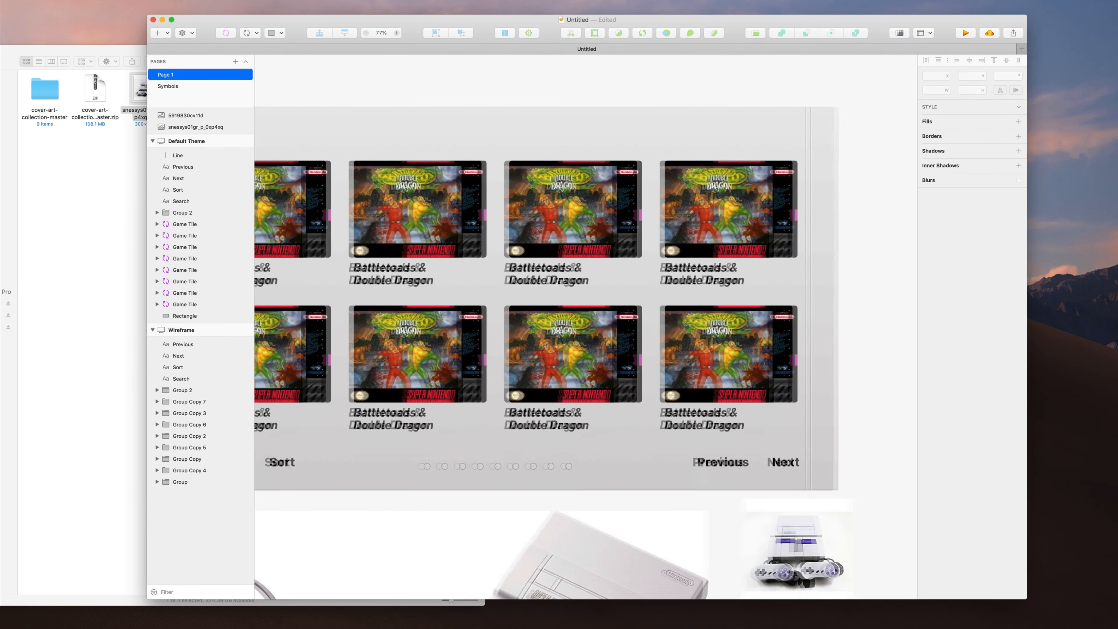
pyautogui.scroll(8, 871, 274)
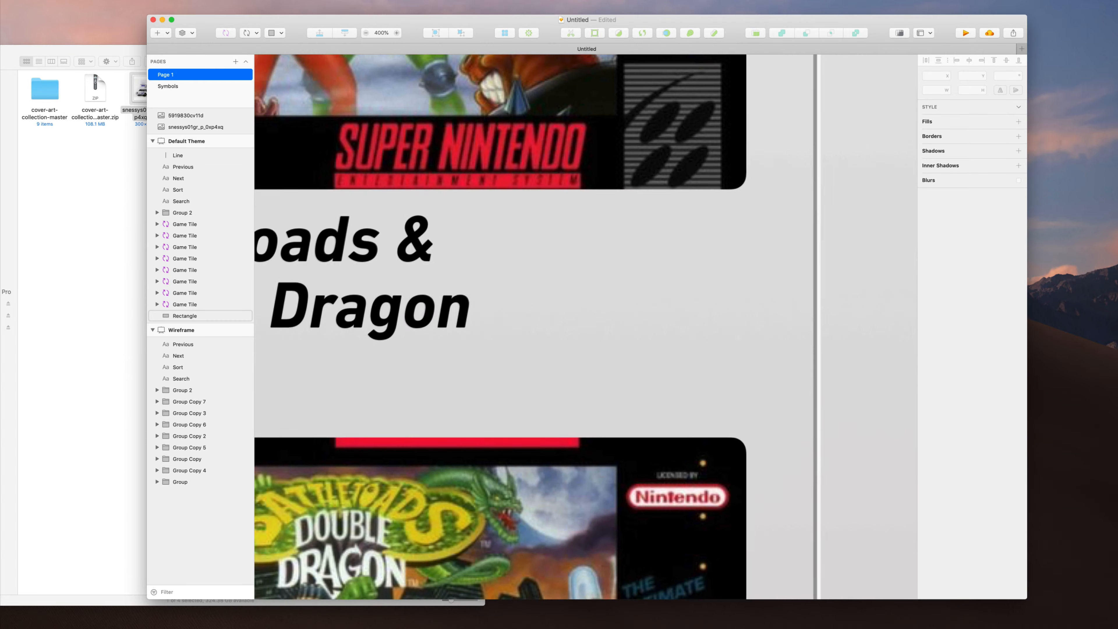
pyautogui.hscroll(2, 870, 274)
pyautogui.scroll(-4, 870, 274)
pyautogui.scroll(-6, 870, 274)
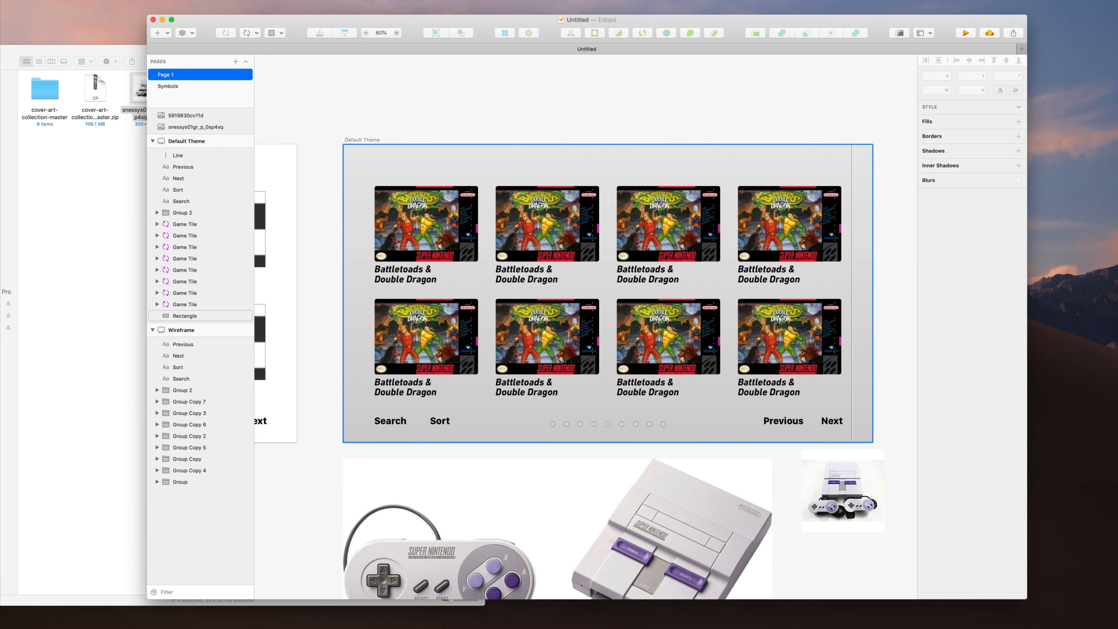
pyautogui.scroll(5, 508, 240)
pyautogui.scroll(8, 389, 246)
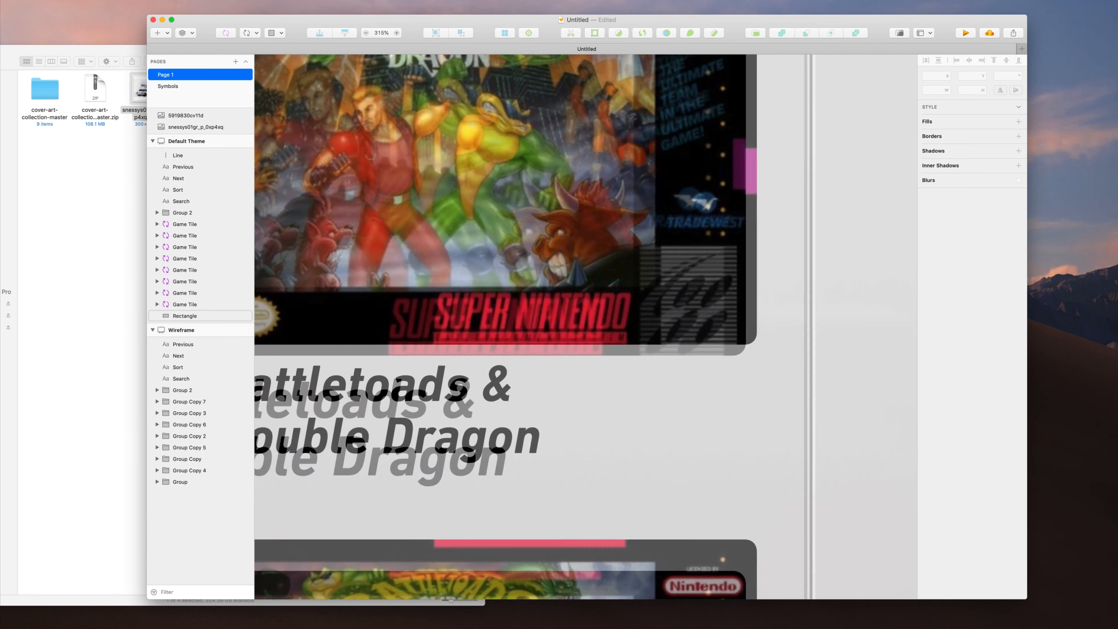
# Save the vertical line's appearance as a new layer style named "Shadow Line"
pyautogui.click(699, 311)
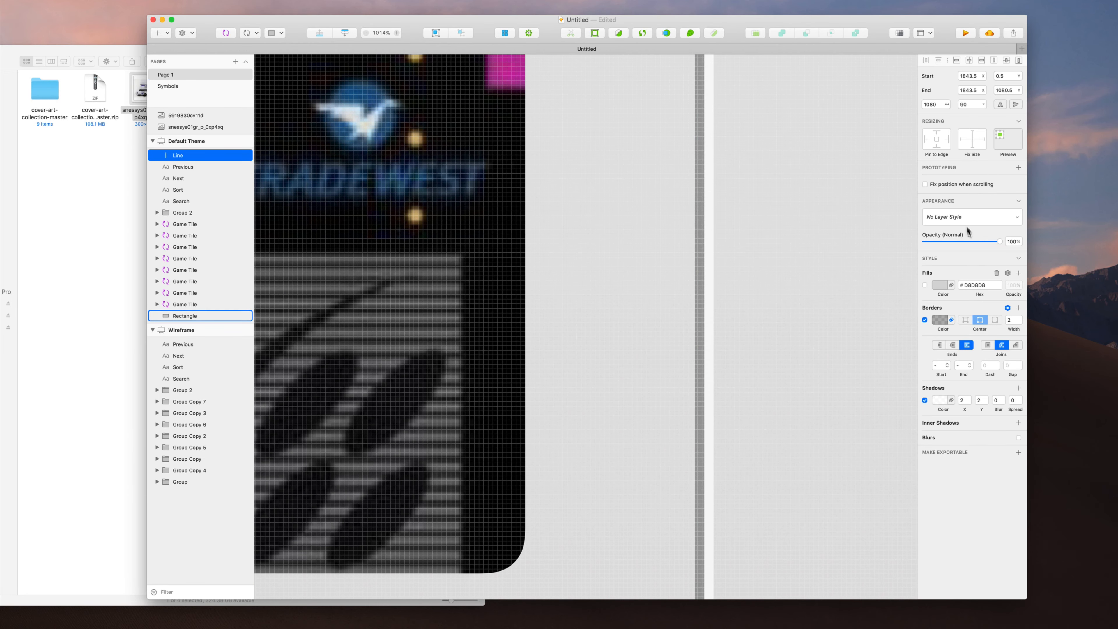
pyautogui.press('super+minus')
pyautogui.press('super+minus')
pyautogui.press('super+minus')
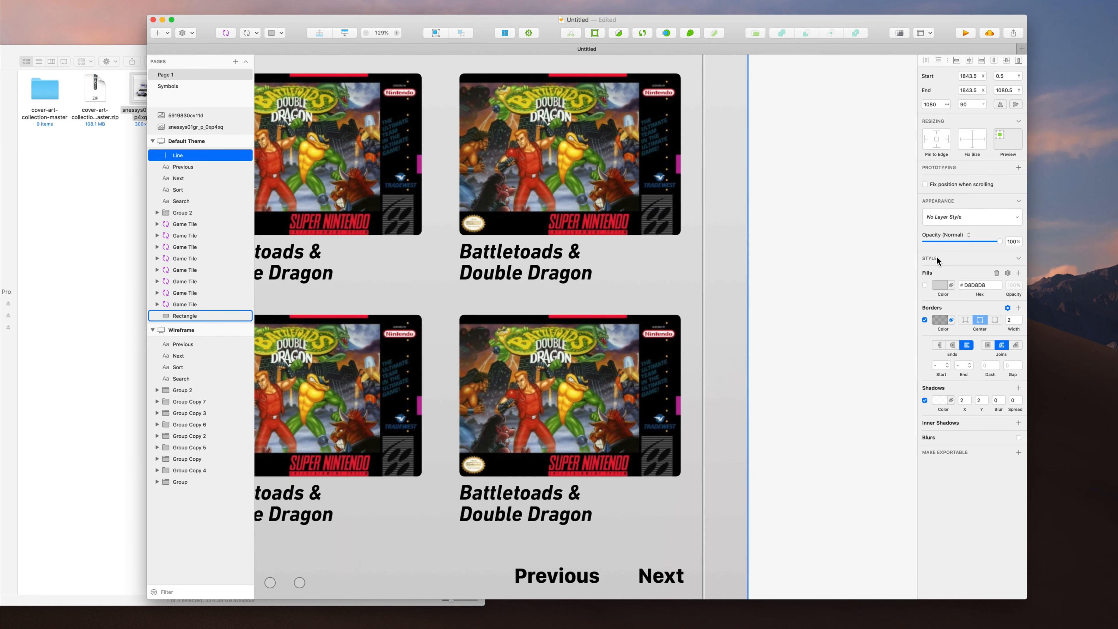
pyautogui.press('super+minus')
pyautogui.press('super+minus')
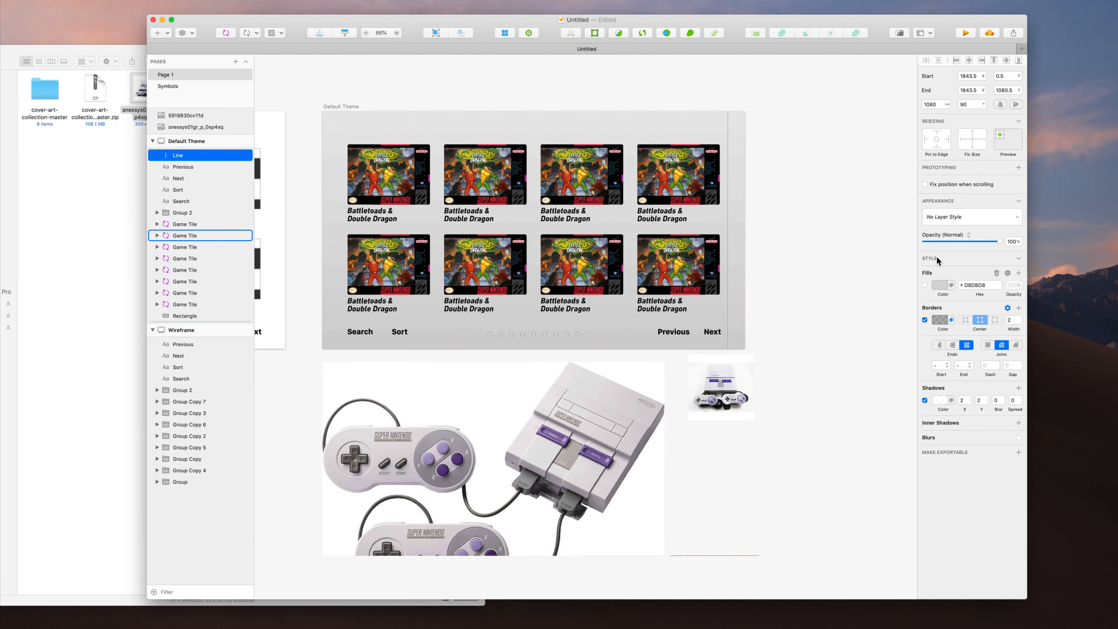
pyautogui.press('super+plus')
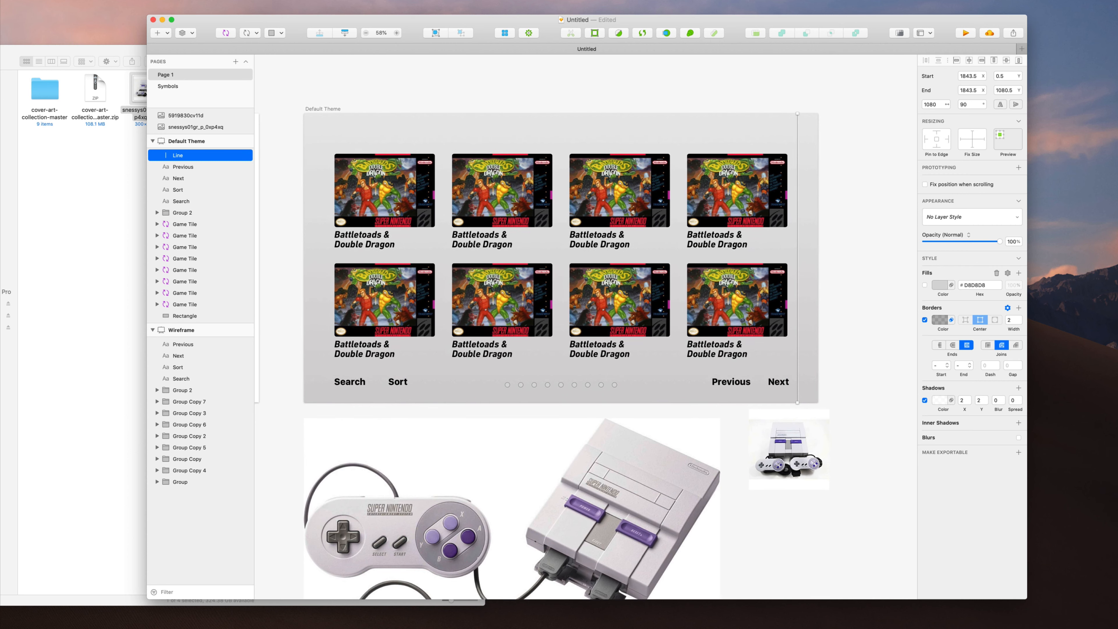
pyautogui.click(972, 217)
pyautogui.click(972, 225)
pyautogui.press('shift')
pyautogui.hotkey('shift', 'Right')
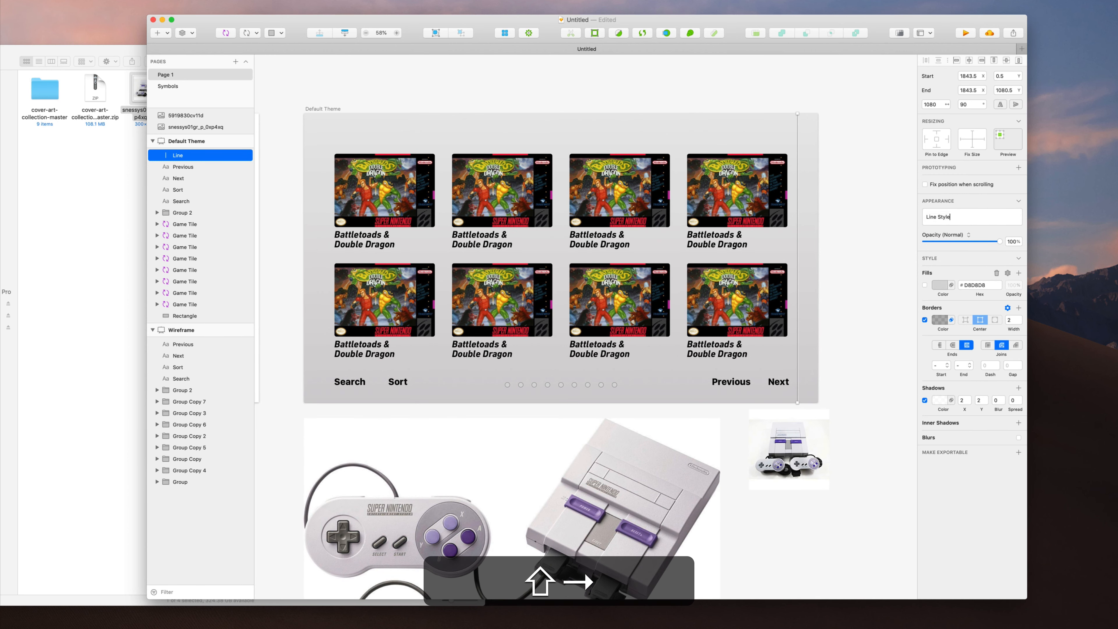
pyautogui.hotkey('alt', 'shift', 'Right')
pyautogui.press('alt+shift+super+a')
pyautogui.write('Shadow Line')
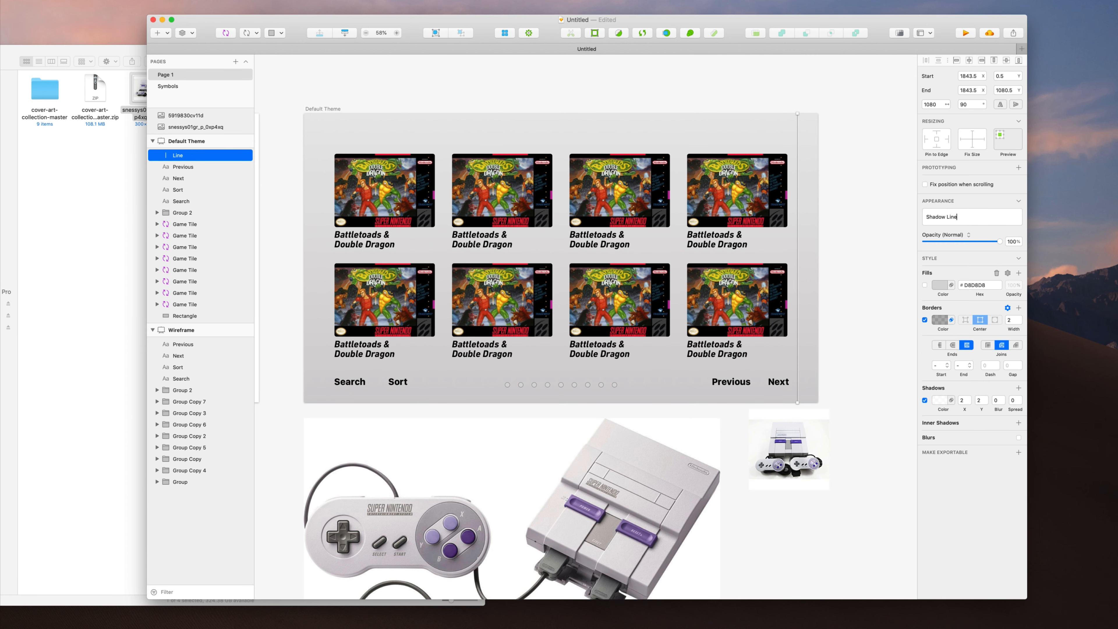
pyautogui.press('Return')
# Duplicate the vertical line and place the copy near the artboard's left edge at X 60
pyautogui.hscroll(-3, 788, 203)
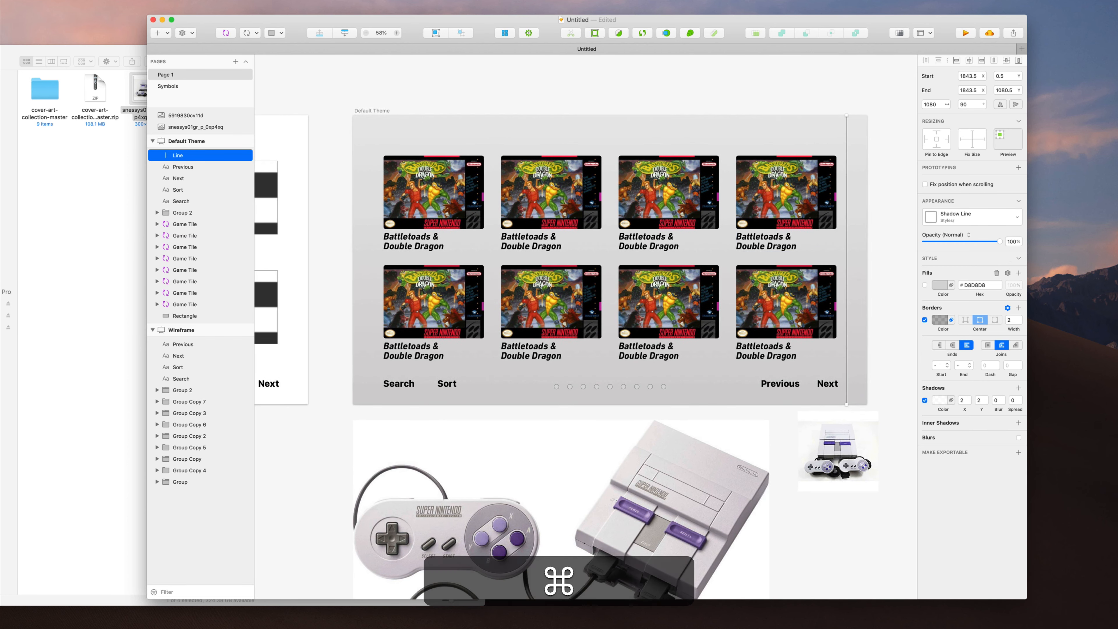
pyautogui.press('super+d')
pyautogui.moveTo(943, 218); pyautogui.dragTo(477, 181)
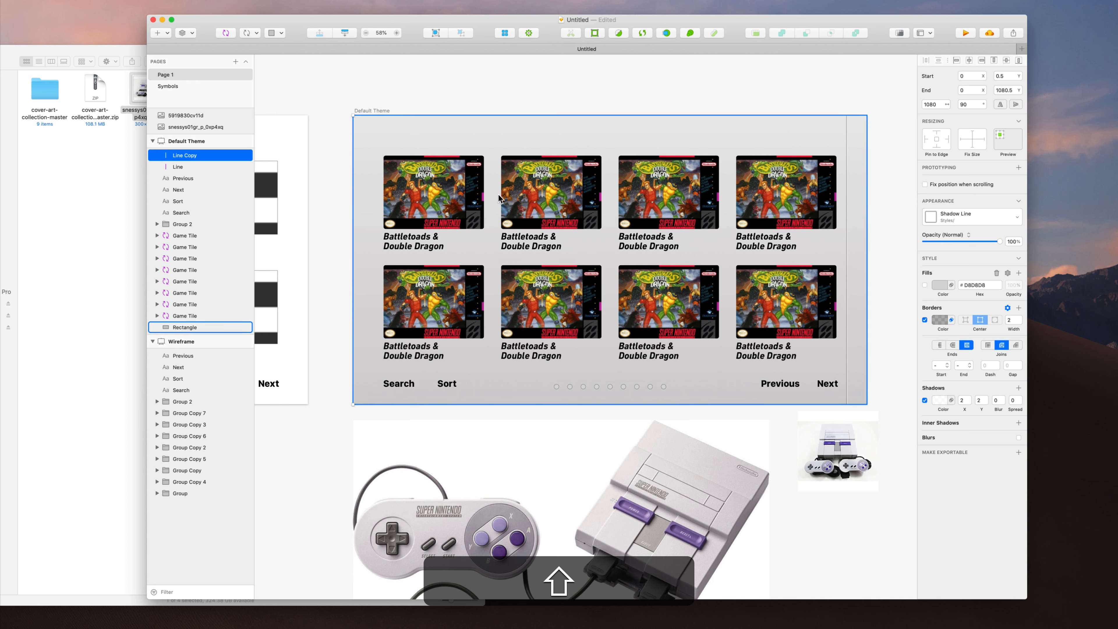
pyautogui.hotkey('shift', 'Right')
pyautogui.hotkey('shift', 'Right')
pyautogui.hotkey('shift', 'Right')
pyautogui.hotkey('shift', 'Right')
pyautogui.hotkey('shift', 'Right')
pyautogui.hotkey('shift', 'Right')
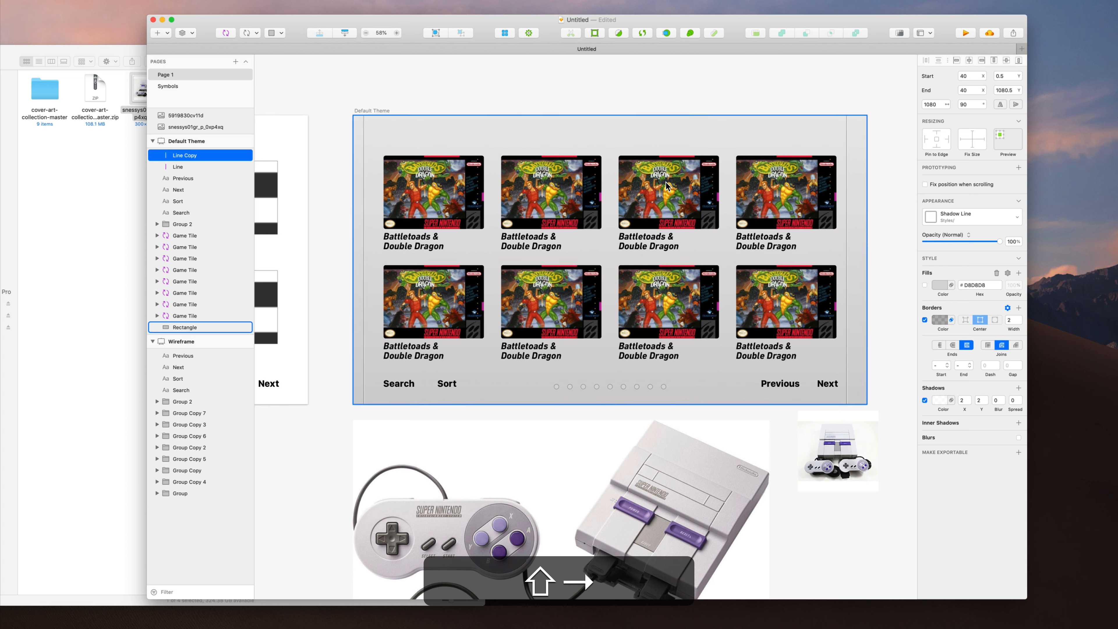
# Move the original vertical line near the artboard's right edge to X 1860 and deselect it
pyautogui.hscroll(3, 667, 185)
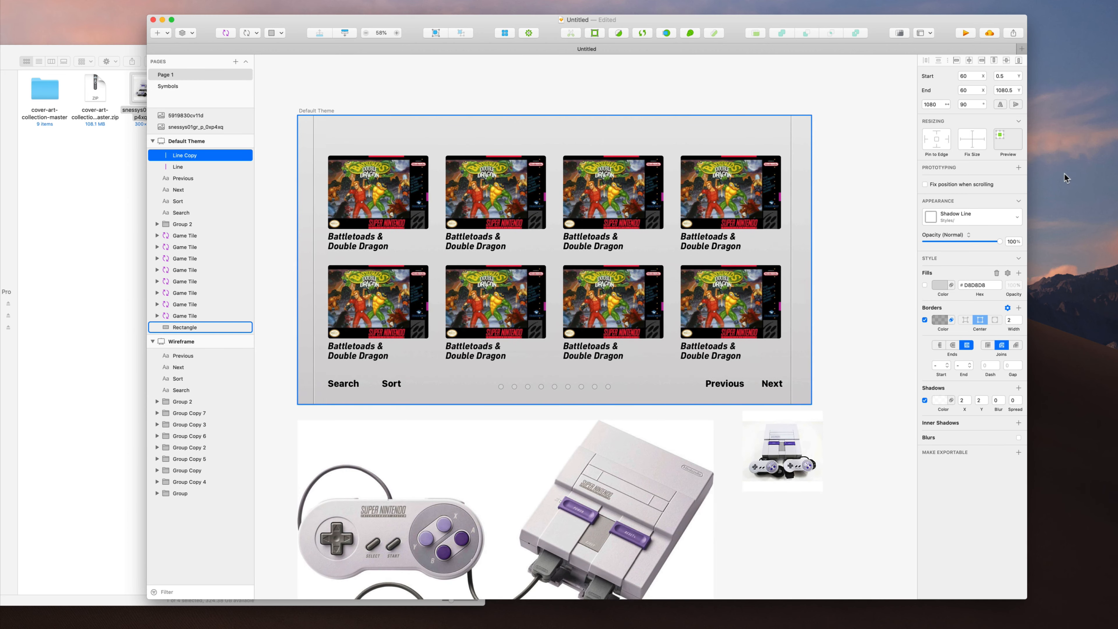
pyautogui.press('Tab')
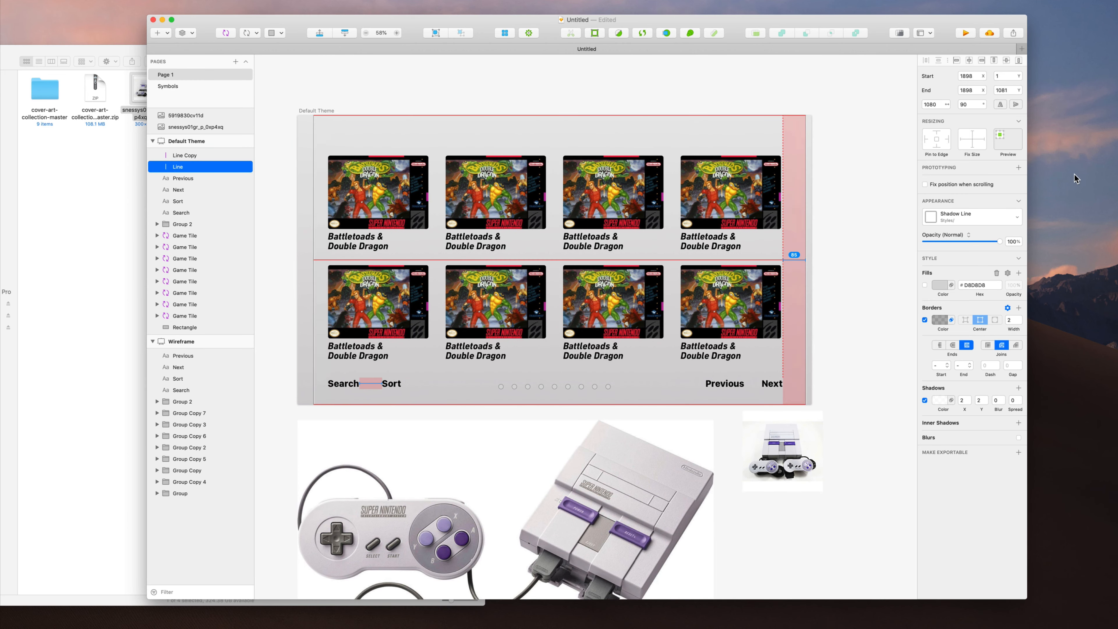
pyautogui.hotkey('shift', 'Left')
pyautogui.hotkey('shift', 'Left')
pyautogui.hotkey('shift', 'Left')
pyautogui.hotkey('shift', 'Left')
pyautogui.hotkey('shift', 'Left')
pyautogui.hotkey('shift', 'Left')
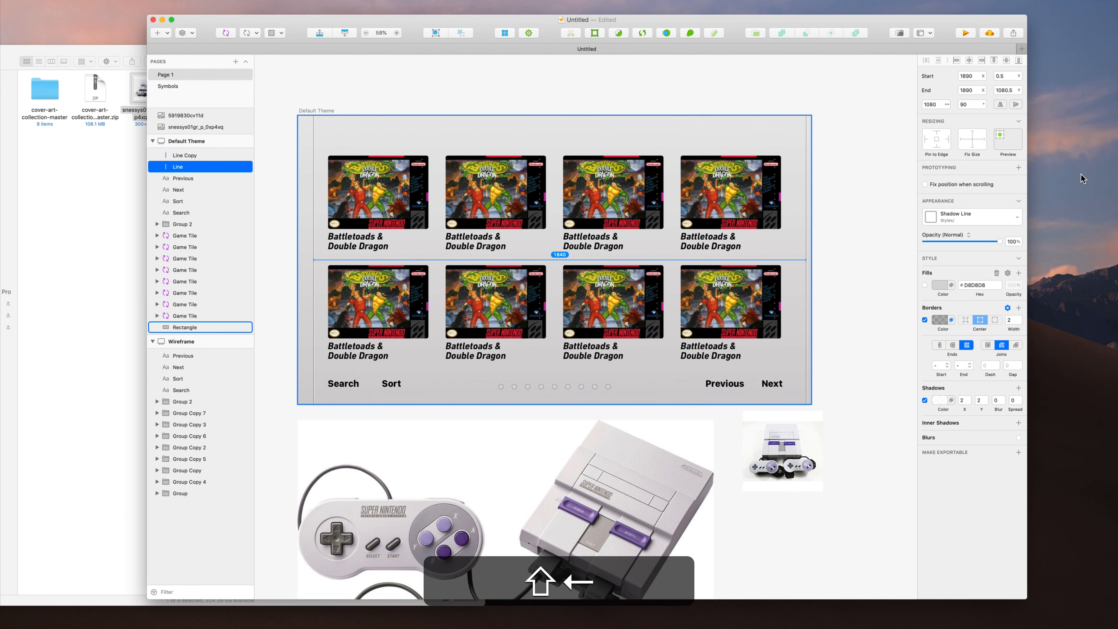
pyautogui.press('Escape')
# Duplicate the right vertical line and turn the copy into a 1800 px horizontal line along the artboard's bottom edge, joining both vertical lines
pyautogui.hscroll(-2, 662, 217)
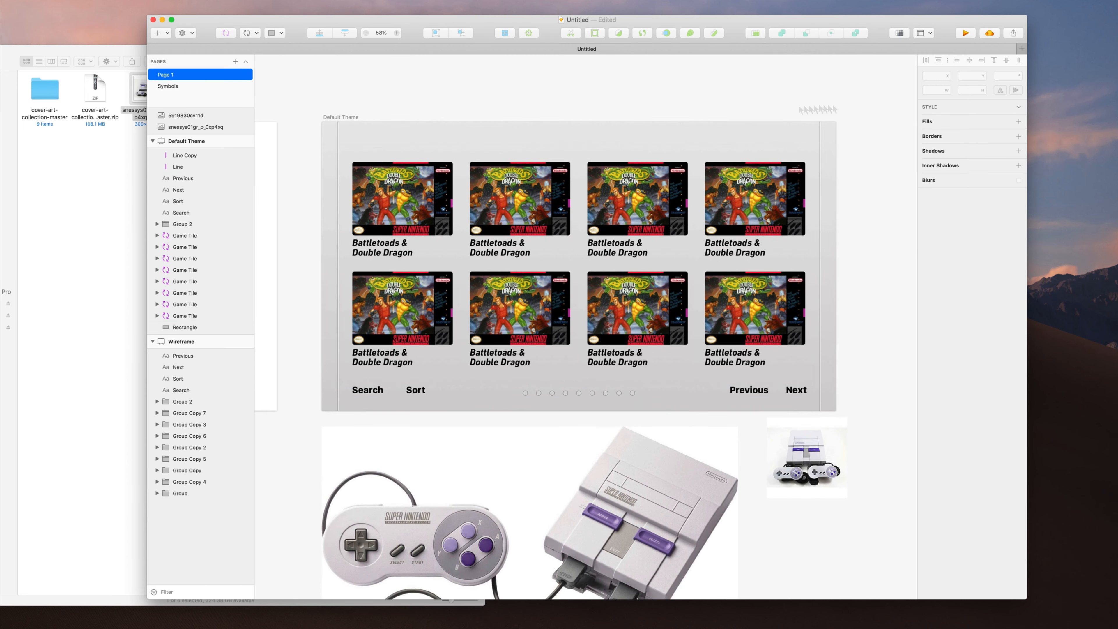
pyautogui.scroll(-2, 969, 171)
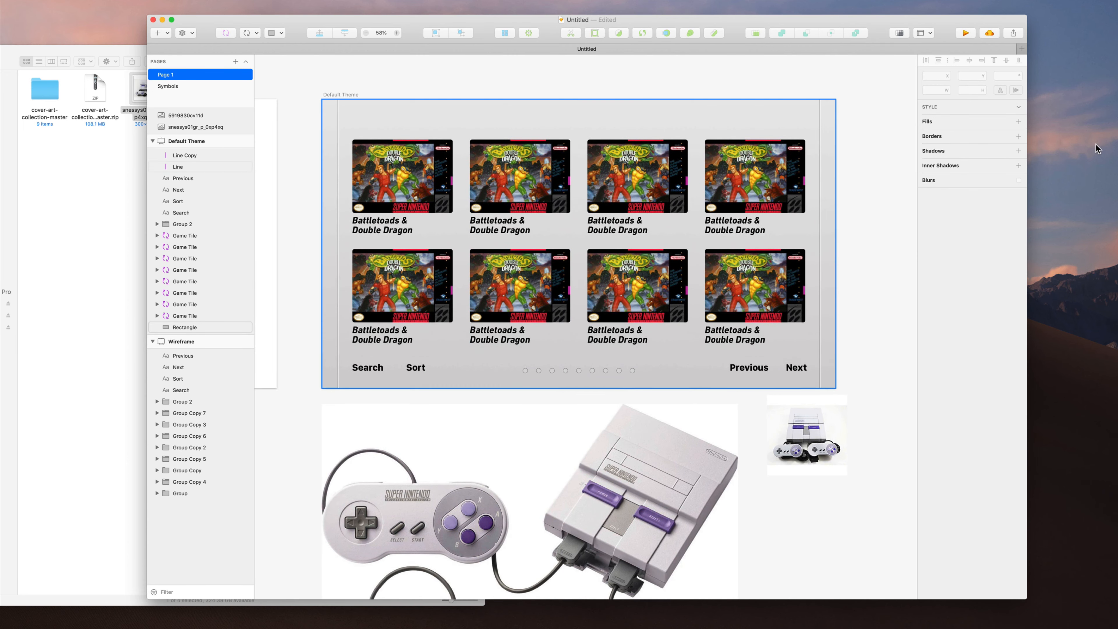
pyautogui.keyDown('super'); pyautogui.click(819, 114); pyautogui.keyUp('super')
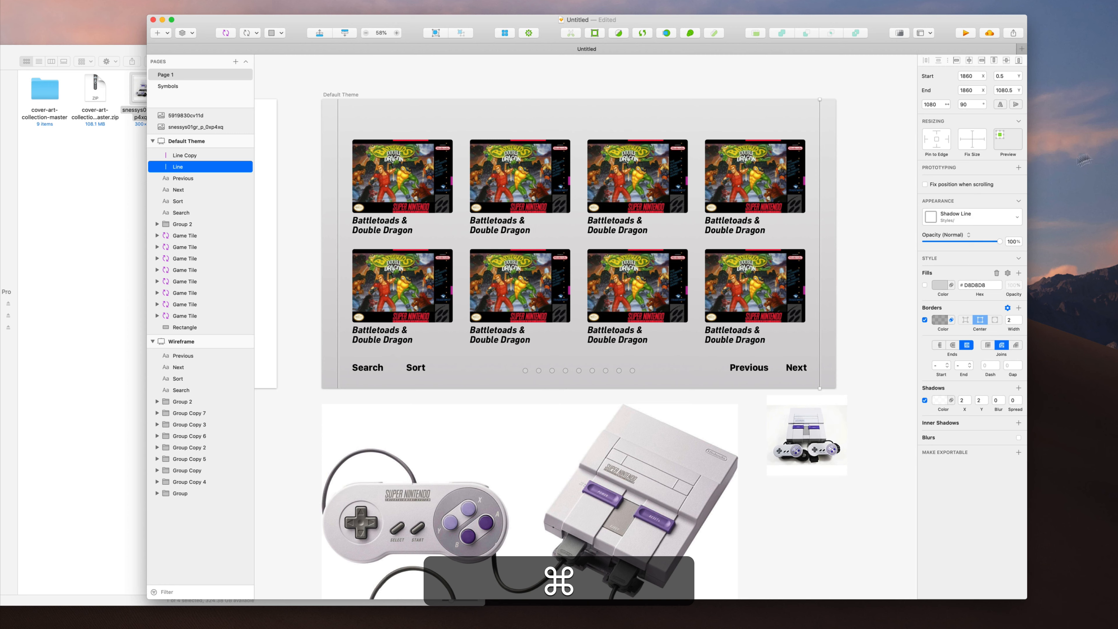
pyautogui.press('super+d')
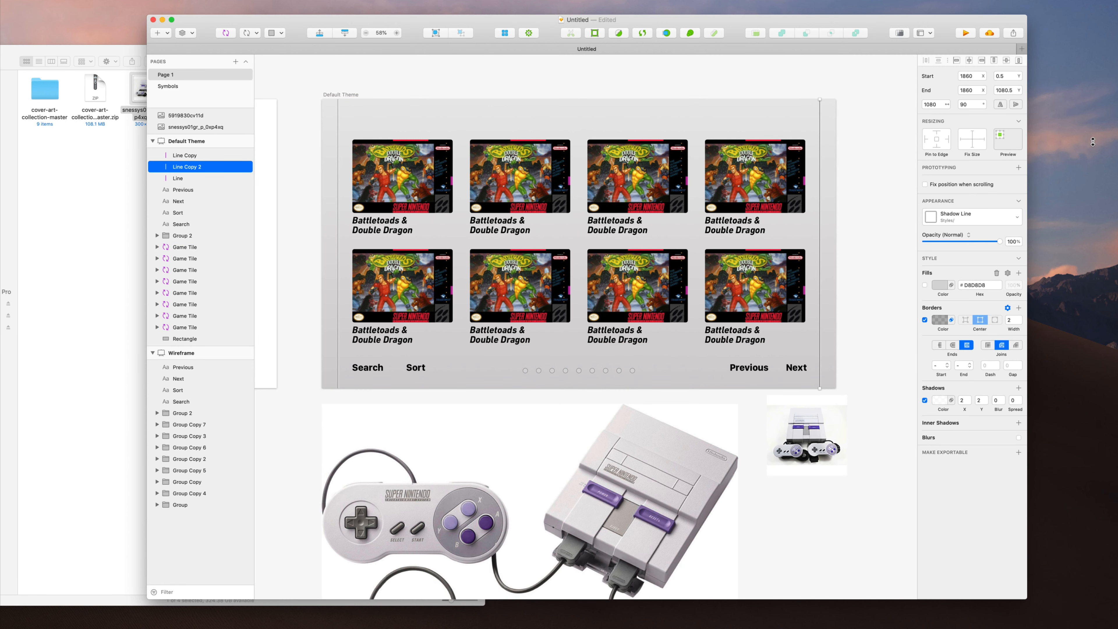
pyautogui.moveTo(820, 100)
pyautogui.mouseDown()
pyautogui.moveTo(677, 154)
pyautogui.moveTo(338, 388)
pyautogui.mouseUp()
pyautogui.scroll(10, 303, 398)
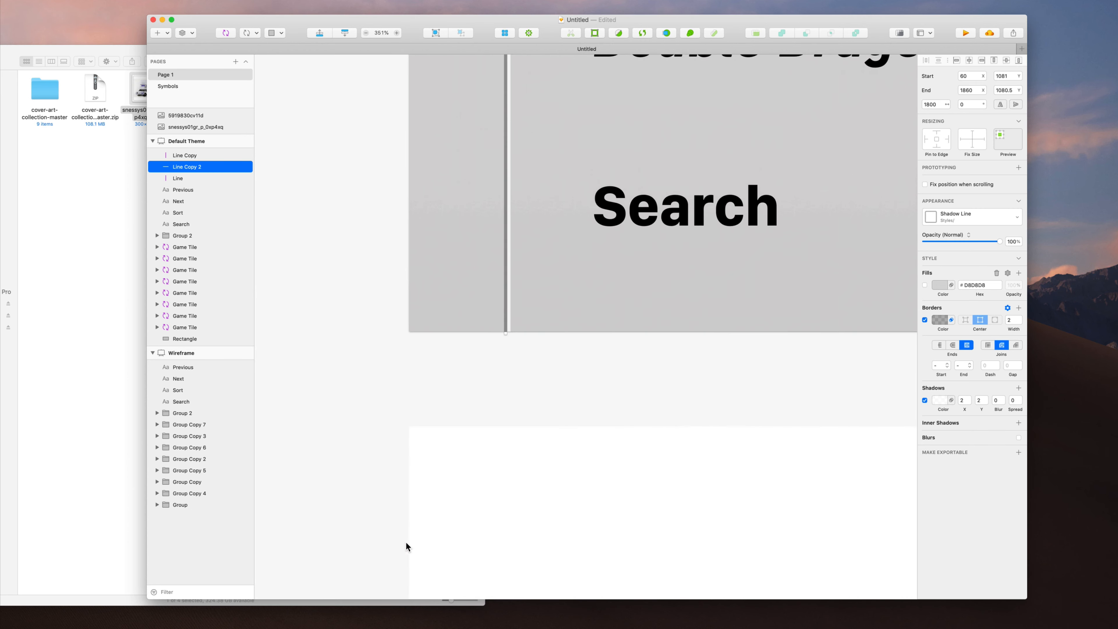
pyautogui.scroll(5, 595, 311)
# Move the horizontal line up to Y 961, just above the Search, Sort, Previous and Next labels, and deselect it
pyautogui.scroll(-10, 497, 519)
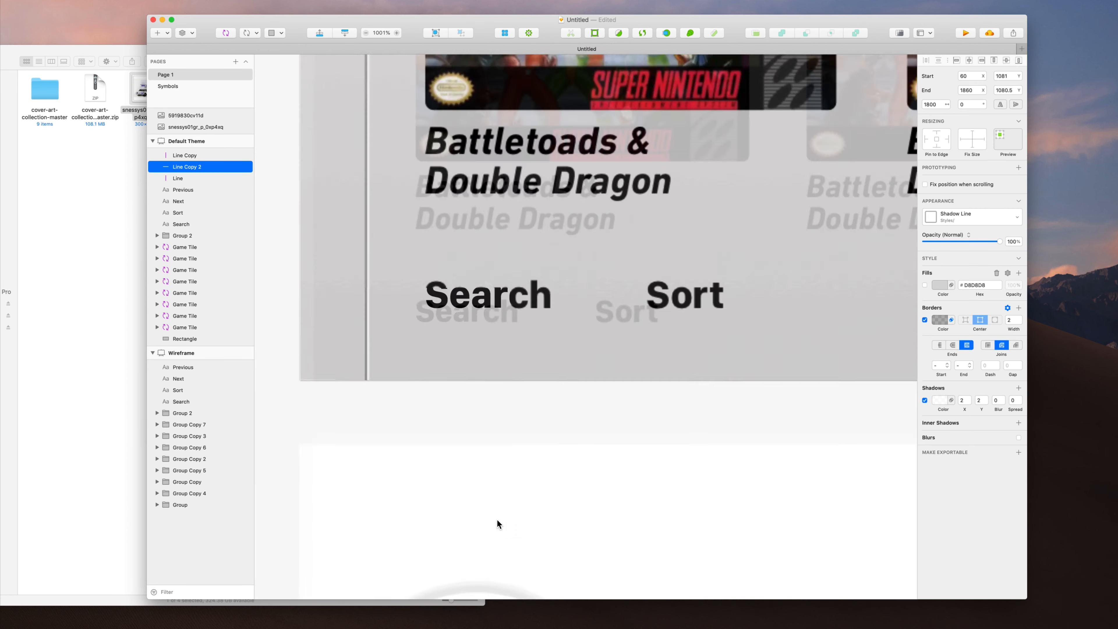
pyautogui.hotkey('shift', 'Up')
pyautogui.hotkey('shift', 'Up')
pyautogui.hotkey('shift', 'Up')
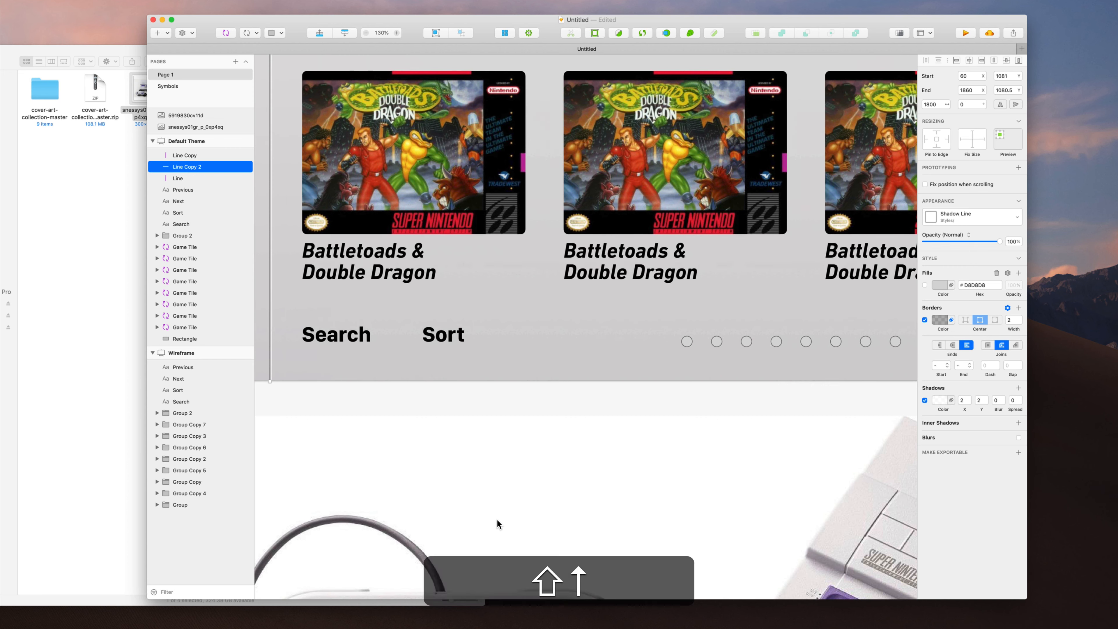
pyautogui.hotkey('shift', 'Up')
pyautogui.hotkey('shift', 'Up')
pyautogui.hotkey('shift', 'Up')
pyautogui.hotkey('shift', 'Up')
pyautogui.hotkey('shift', 'Up')
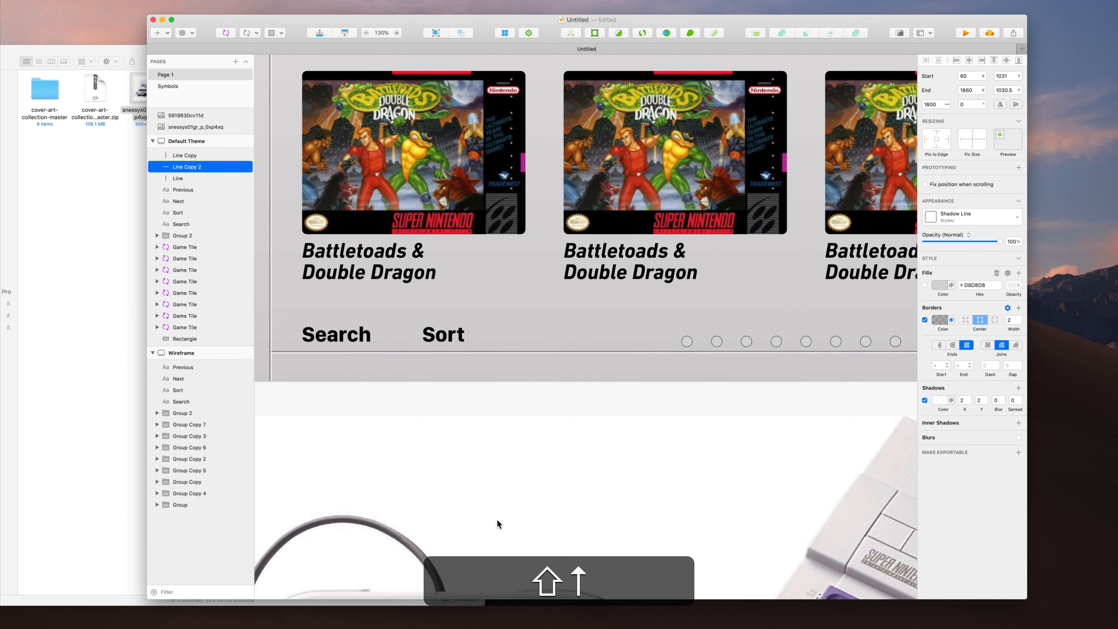
pyautogui.hotkey('shift', 'Up')
pyautogui.hotkey('shift', 'Up')
pyautogui.hotkey('shift', 'Up')
pyautogui.hotkey('shift', 'Up')
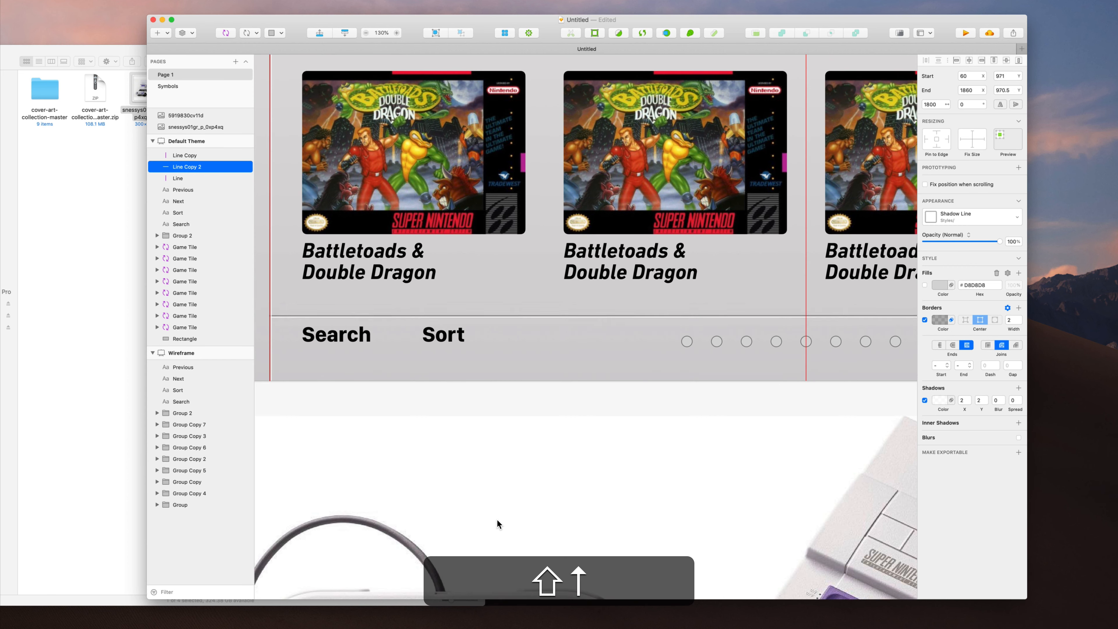
pyautogui.scroll(-5, 495, 520)
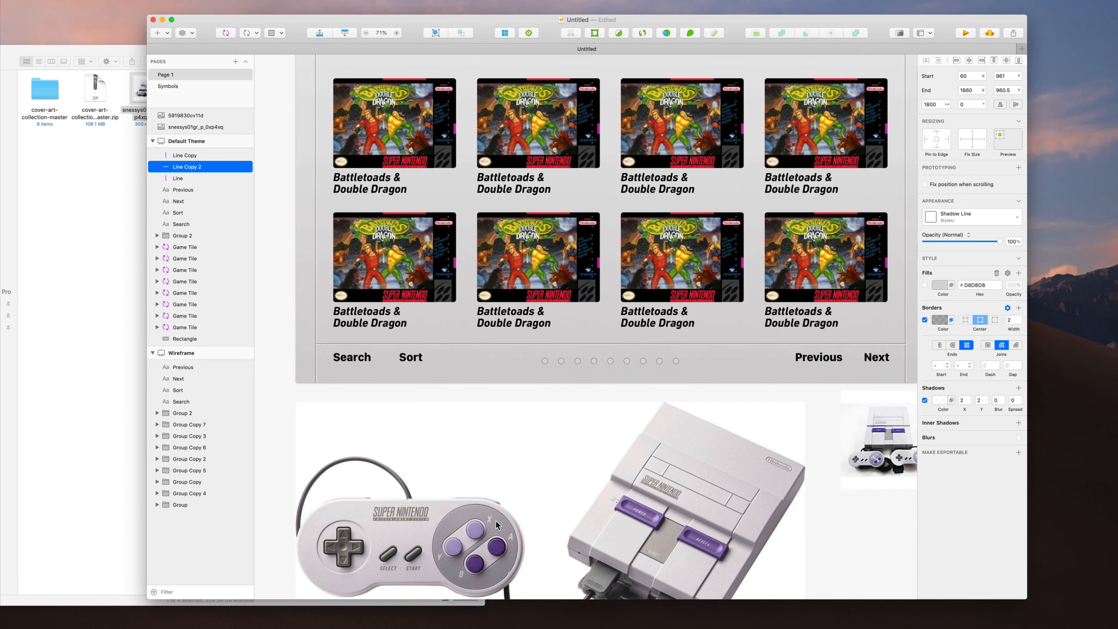
pyautogui.hscroll(2, 495, 520)
pyautogui.hscroll(-1, 501, 518)
pyautogui.click(385, 390)
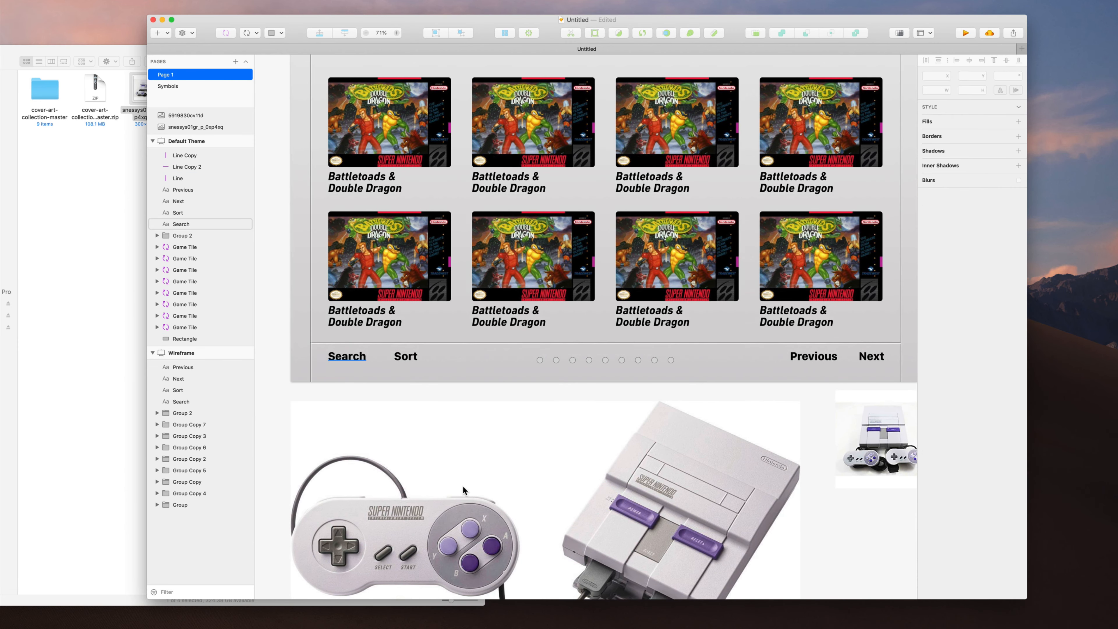
# Move the Search, Sort, Previous and Next labels and the page dots down about 20 px together, then deselect them
pyautogui.click(347, 356)
pyautogui.keyDown('shift'); pyautogui.click(405, 356); pyautogui.keyUp('shift')
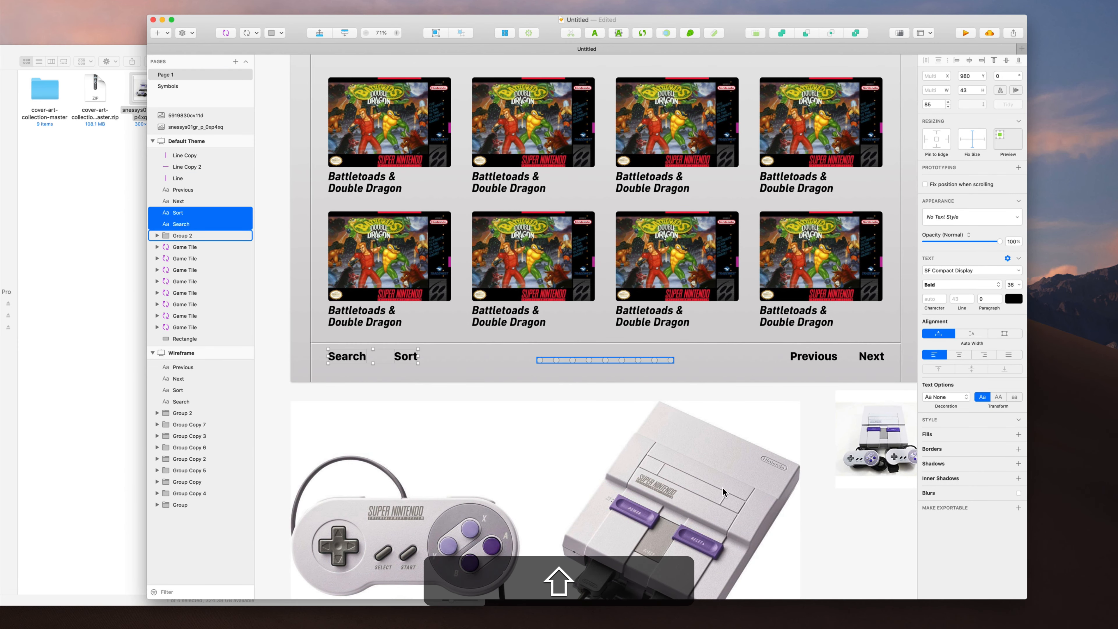
pyautogui.keyDown('shift'); pyautogui.click(589, 360); pyautogui.keyUp('shift')
pyautogui.keyDown('shift'); pyautogui.click(814, 356); pyautogui.keyUp('shift')
pyautogui.keyDown('shift'); pyautogui.click(872, 357); pyautogui.keyUp('shift')
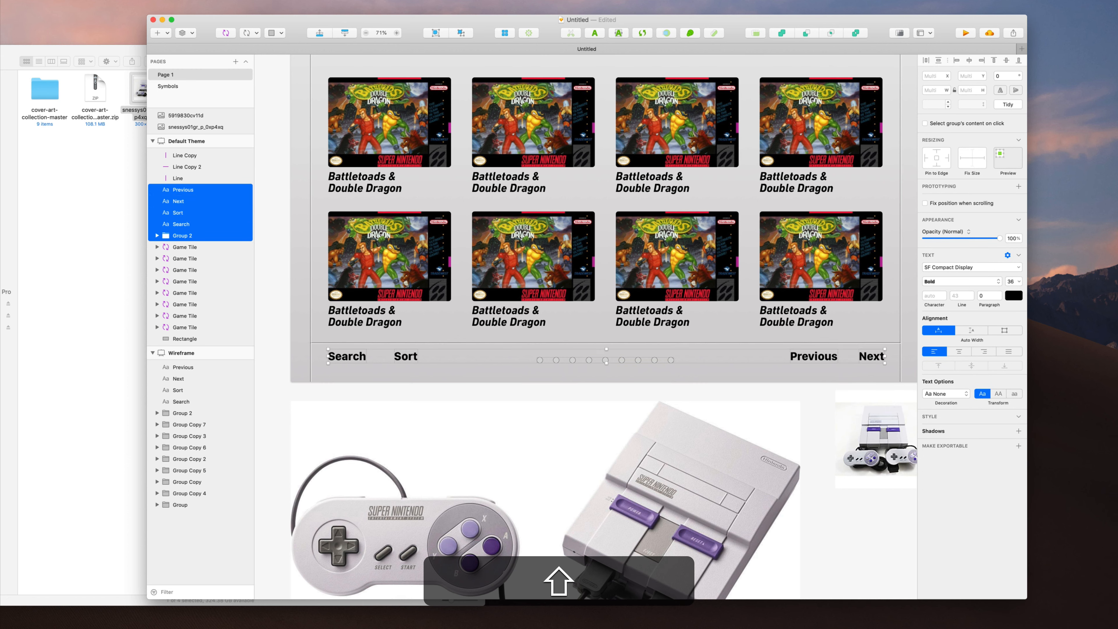
pyautogui.hotkey('shift', 'Down')
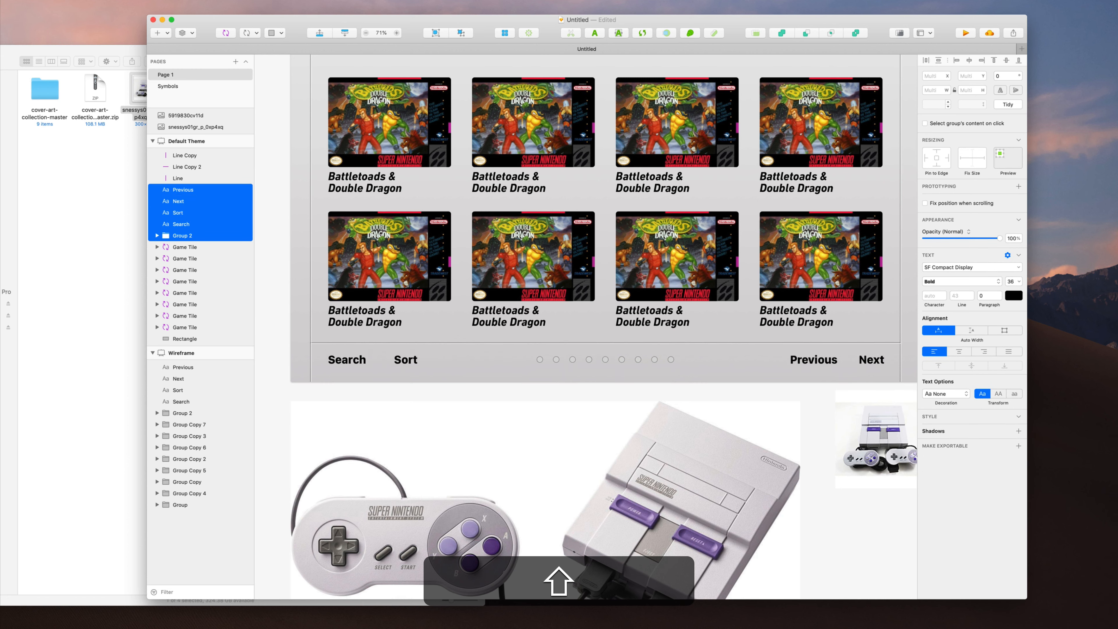
pyautogui.hotkey('shift', 'Down')
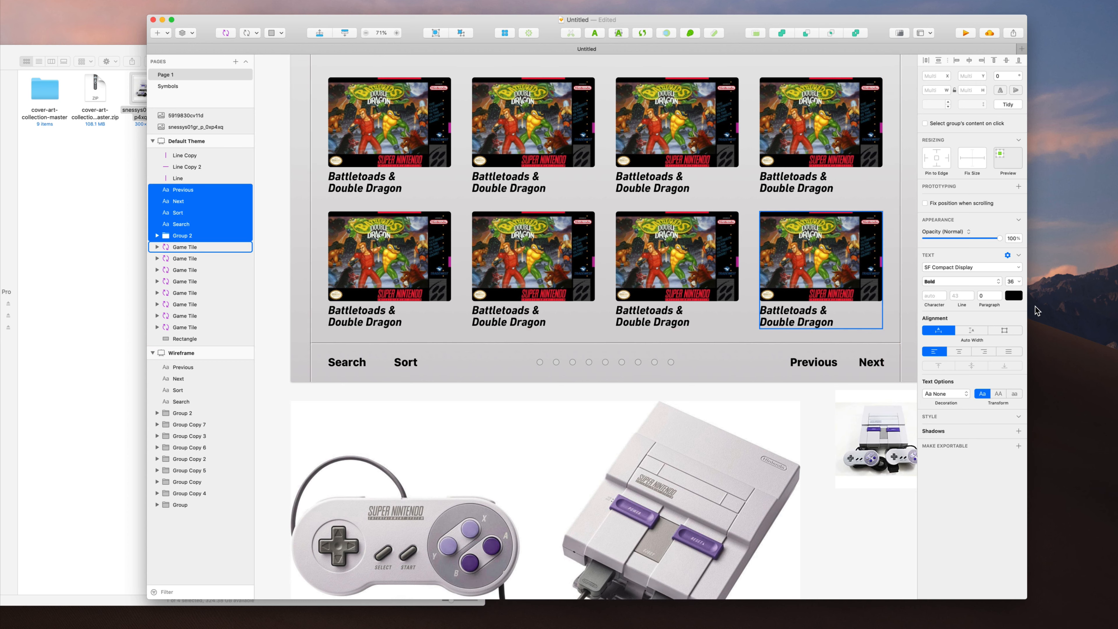
pyautogui.press('Escape')
# Move the lower row of four game tiles up to Y 545, closer to the upper row
pyautogui.hscroll(3, 732, 531)
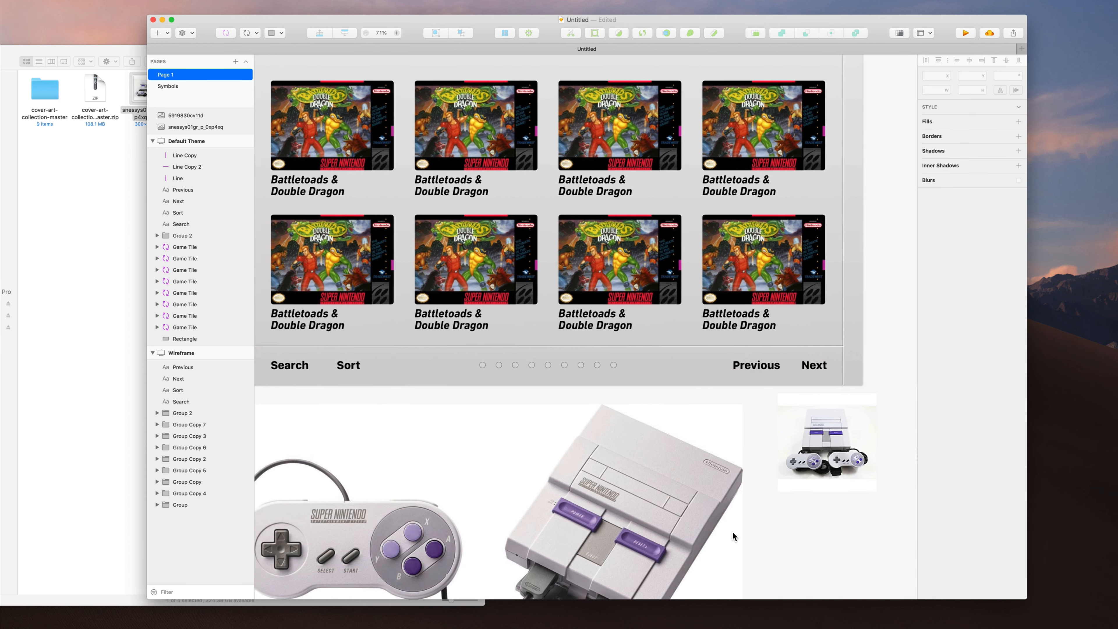
pyautogui.scroll(2, 732, 531)
pyautogui.scroll(-4, 732, 531)
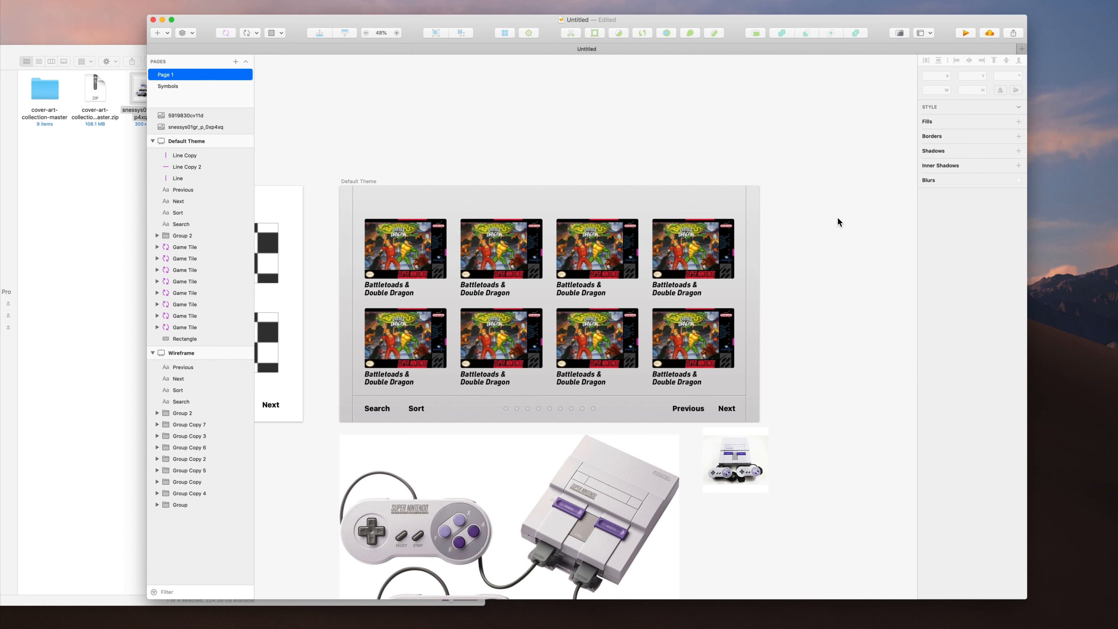
pyautogui.scroll(-2, 688, 407)
pyautogui.hscroll(-1, 689, 407)
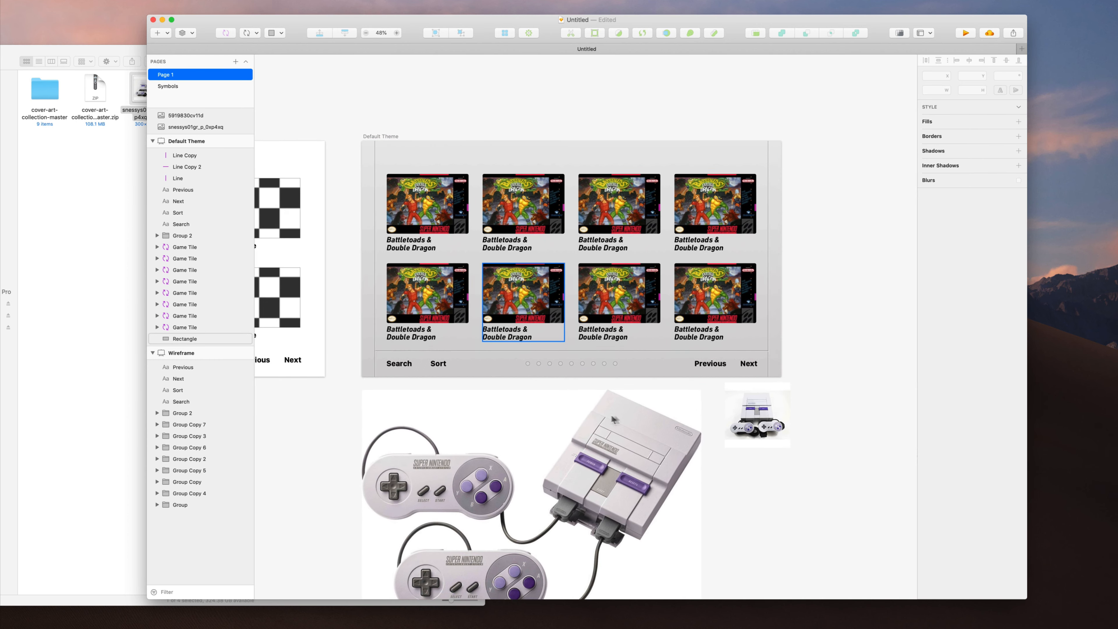
pyautogui.click(430, 314)
pyautogui.keyDown('shift'); pyautogui.click(524, 301); pyautogui.keyUp('shift')
pyautogui.keyDown('shift'); pyautogui.click(617, 298); pyautogui.keyUp('shift')
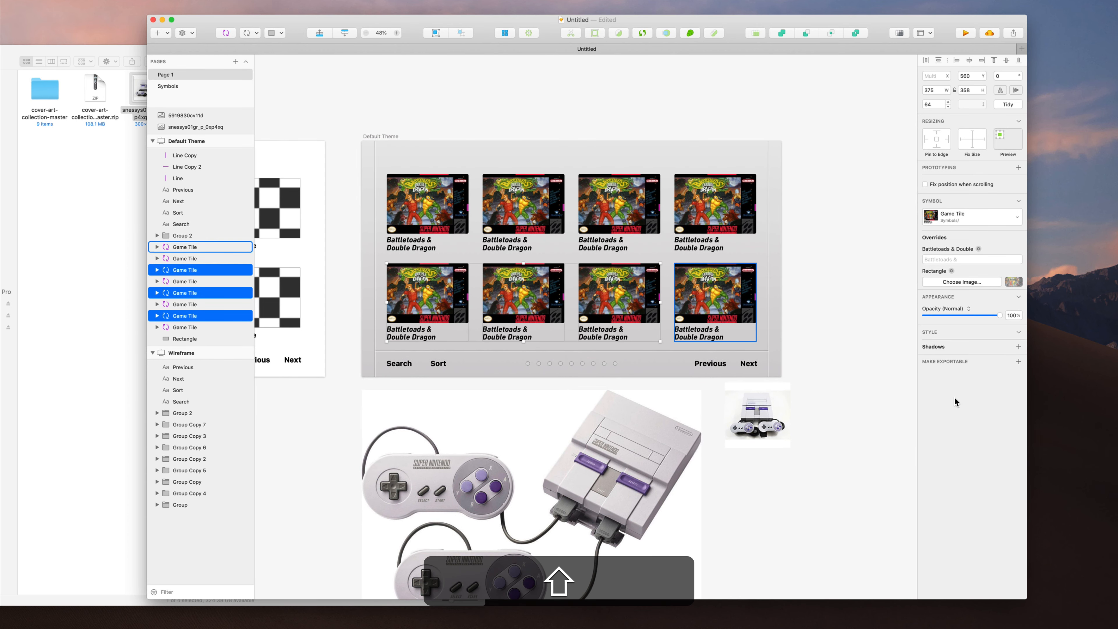
pyautogui.keyDown('shift'); pyautogui.click(715, 298); pyautogui.keyUp('shift')
pyautogui.moveTo(951, 398); pyautogui.dragTo(951, 389)
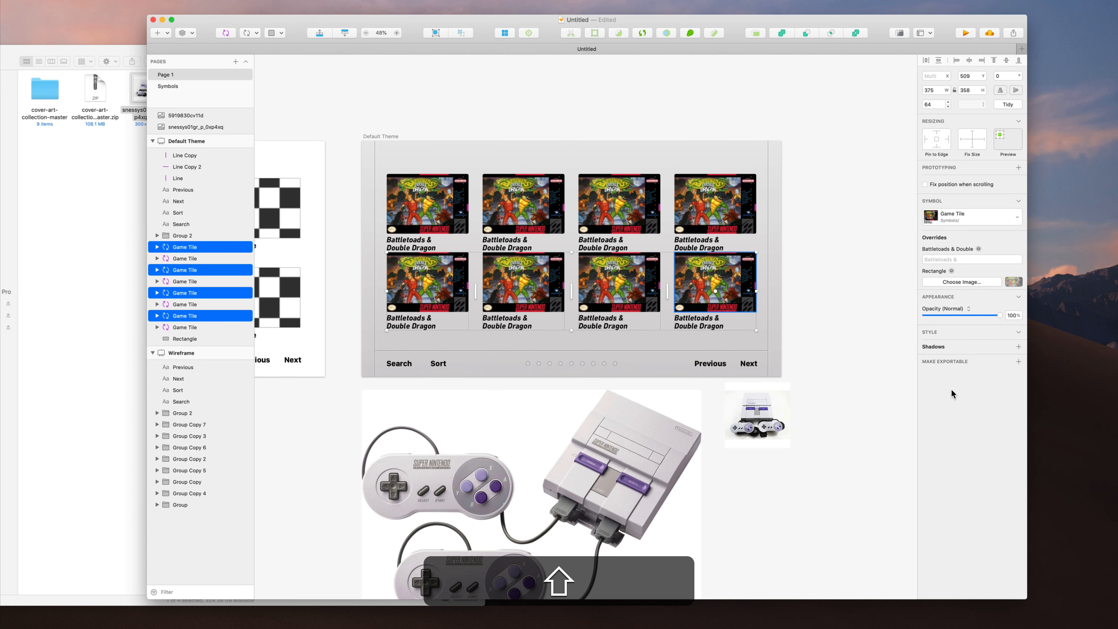
pyautogui.hotkey('shift', 'Down')
pyautogui.hotkey('shift', 'Down')
pyautogui.press('Down')
pyautogui.press('Down')
pyautogui.press('Down')
pyautogui.press('Down')
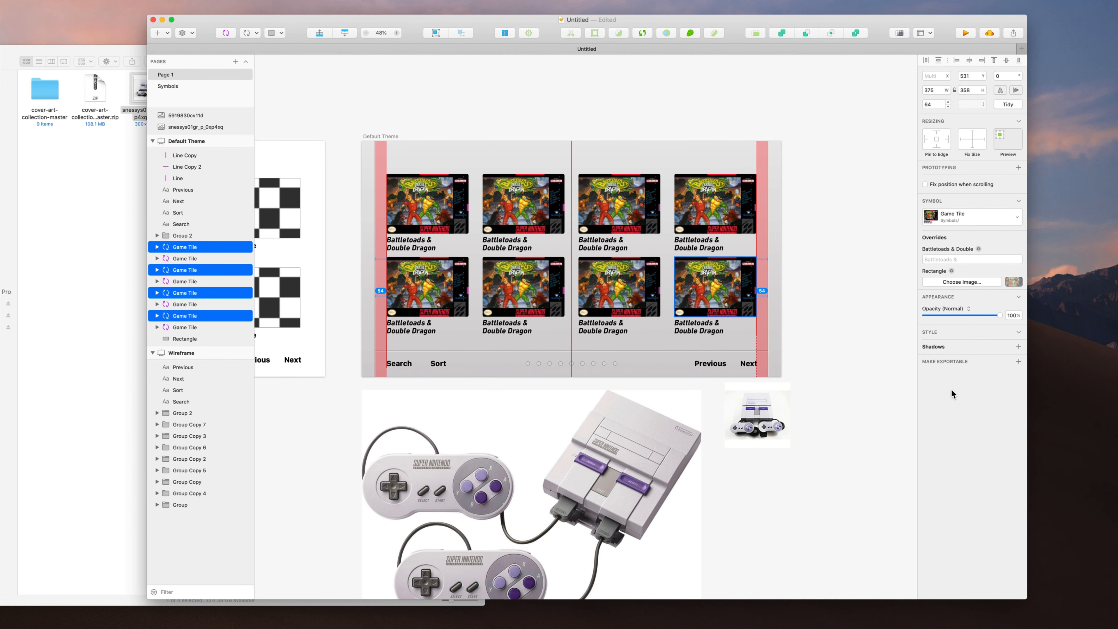
pyautogui.hscroll(-1, 746, 224)
pyautogui.press('super+2')
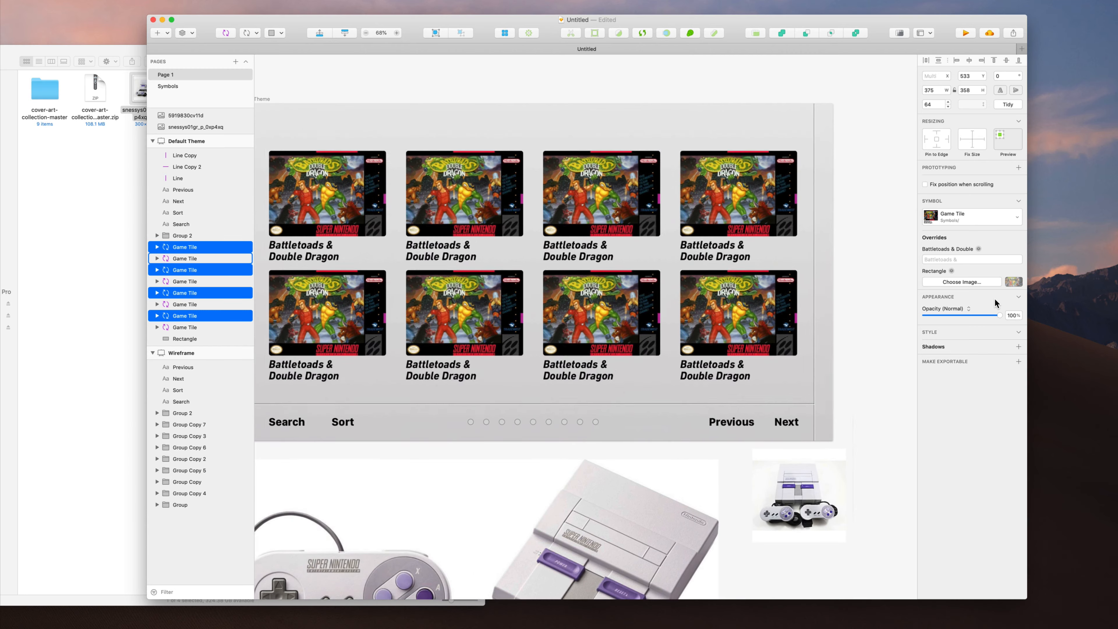
pyautogui.hotkey('shift', 'Down')
pyautogui.press('Down')
pyautogui.press('Down')
# Move all eight game tiles down slightly so the grid is balanced between the artboard's top edge and the horizontal line, then deselect
pyautogui.hscroll(-1, 749, 207)
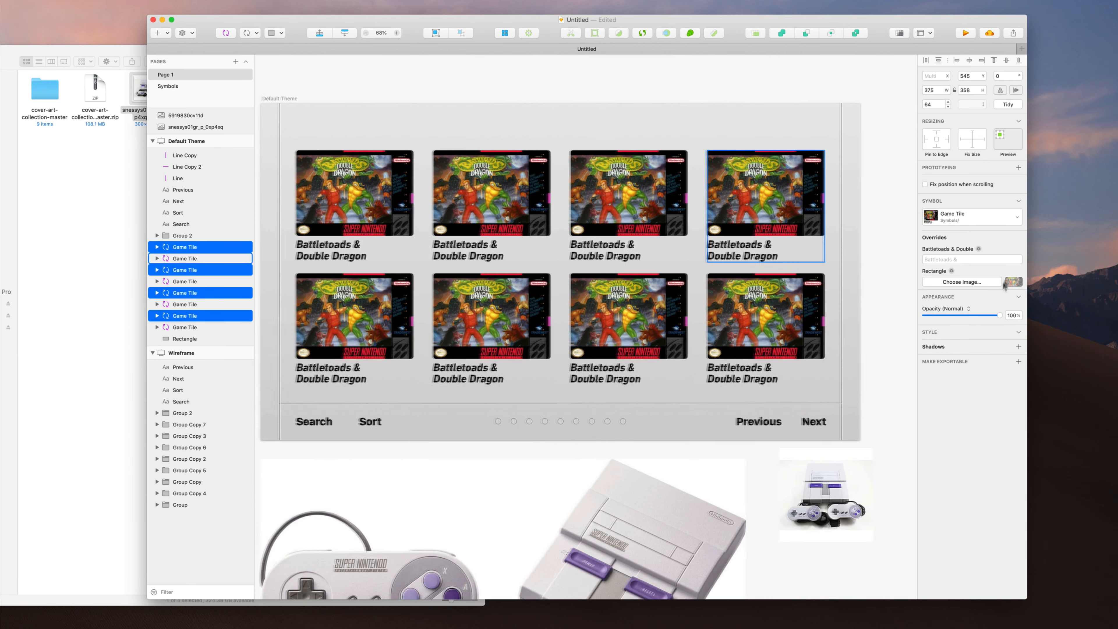
pyautogui.keyDown('shift'); pyautogui.click(753, 207); pyautogui.keyUp('shift')
pyautogui.keyDown('shift'); pyautogui.click(629, 209); pyautogui.keyUp('shift')
pyautogui.keyDown('shift'); pyautogui.click(511, 214); pyautogui.keyUp('shift')
pyautogui.keyDown('shift'); pyautogui.click(388, 225); pyautogui.keyUp('shift')
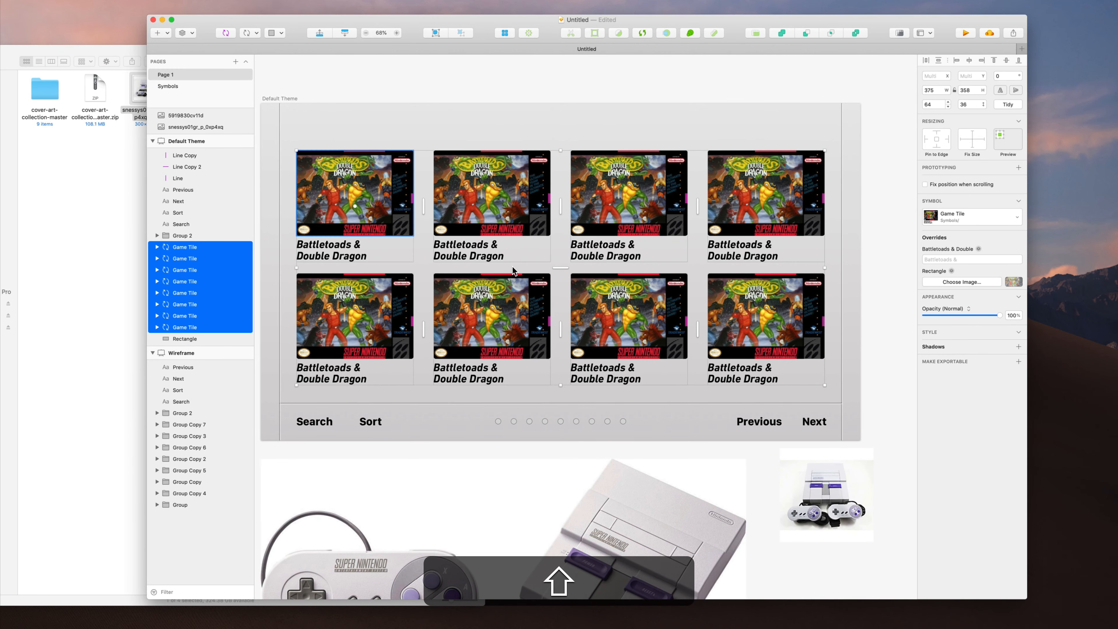
pyautogui.moveTo(513, 267); pyautogui.dragTo(511, 291)
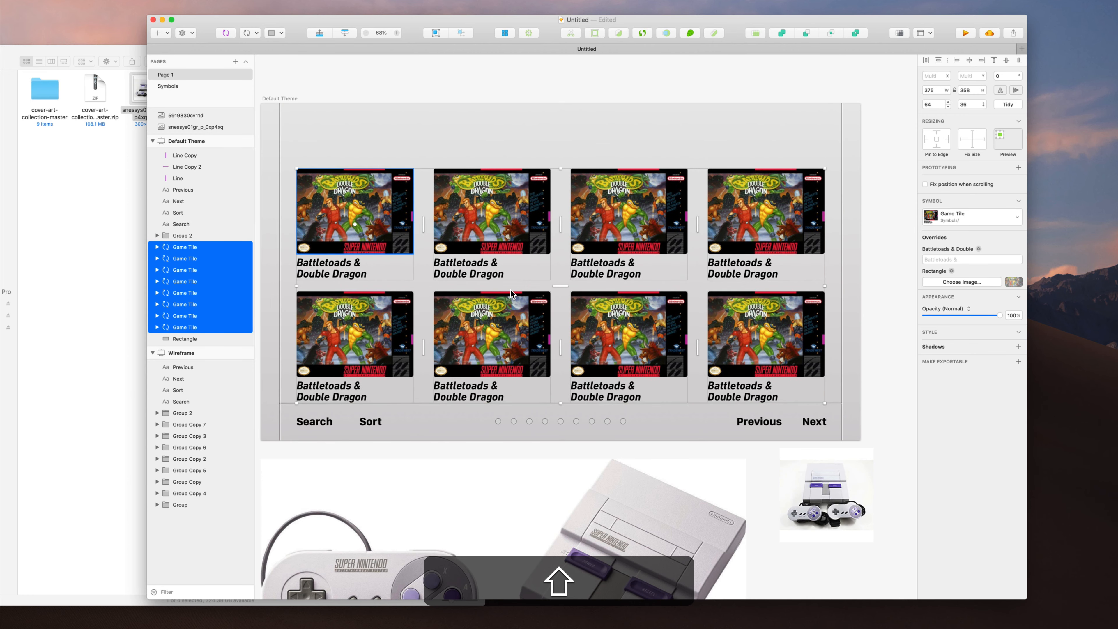
pyautogui.hotkey('shift', 'Up')
pyautogui.hotkey('shift', 'Up')
pyautogui.hotkey('shift', 'Up')
pyautogui.hotkey('shift', 'Up')
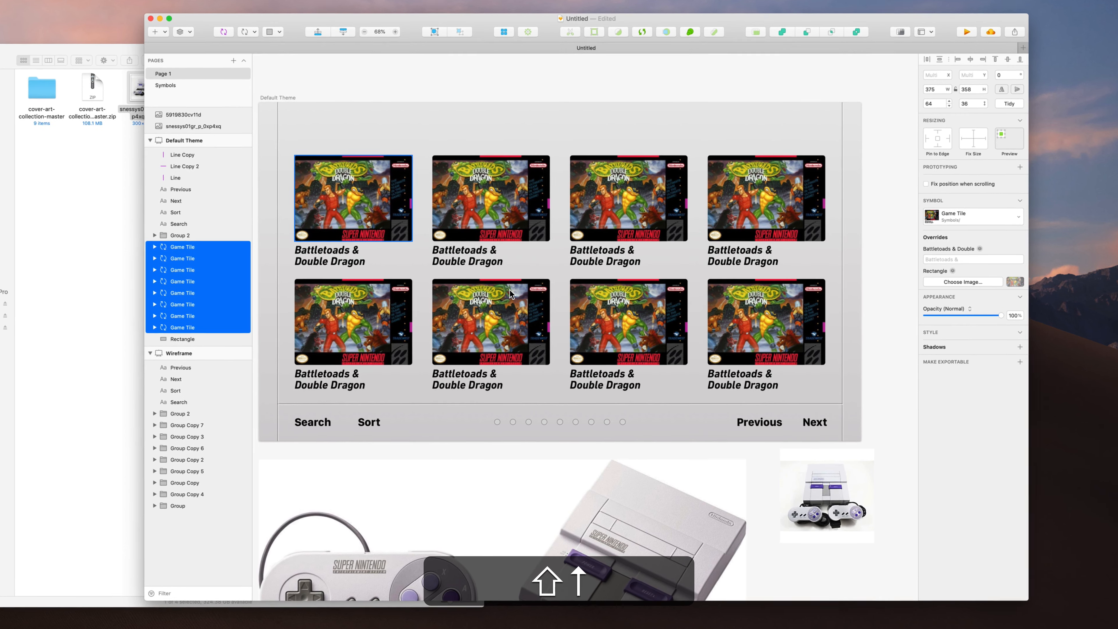
pyautogui.click(693, 142)
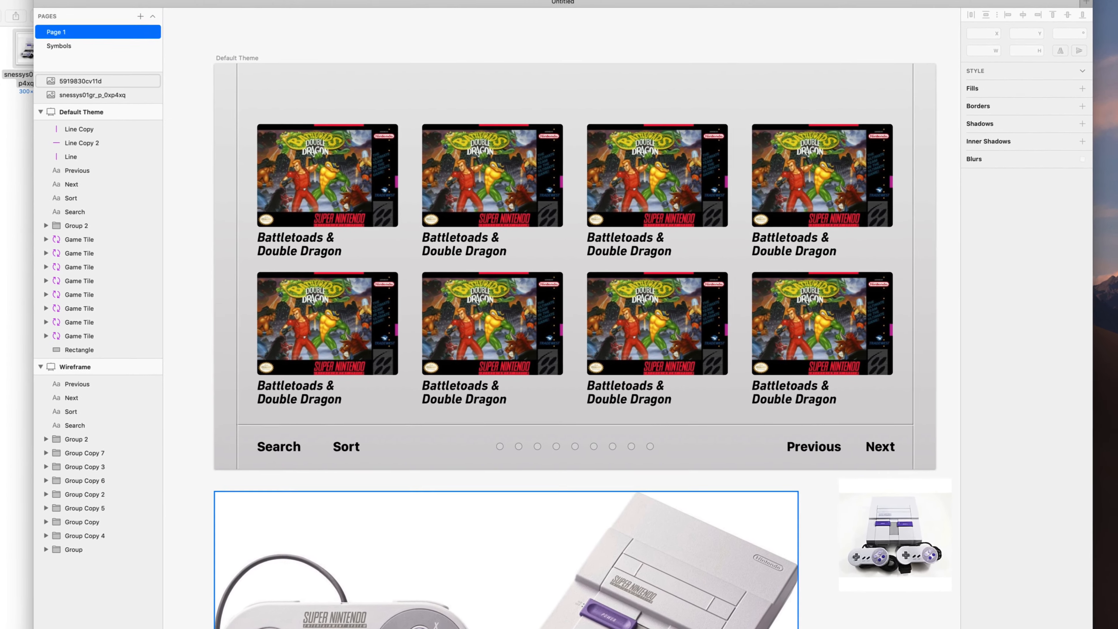
# Draw a 48 × 48 px circle on the controller photo, beside its round button area
pyautogui.scroll(-5, 506, 559)
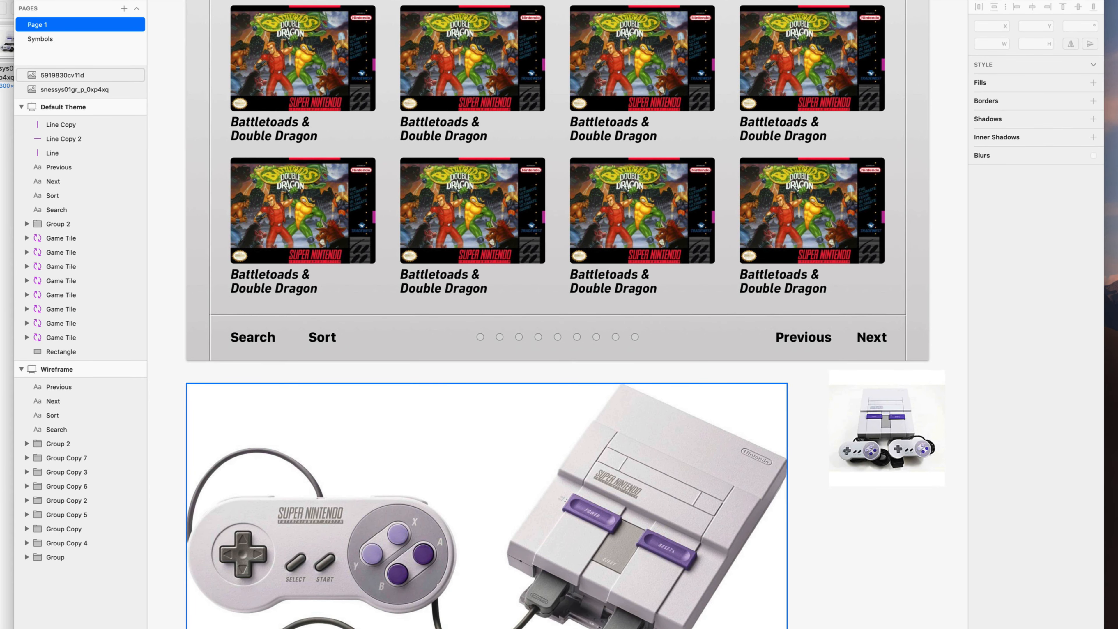
pyautogui.scroll(-3, 422, 537)
pyautogui.scroll(10, 397, 537)
pyautogui.scroll(4, 423, 528)
pyautogui.hscroll(3, 423, 528)
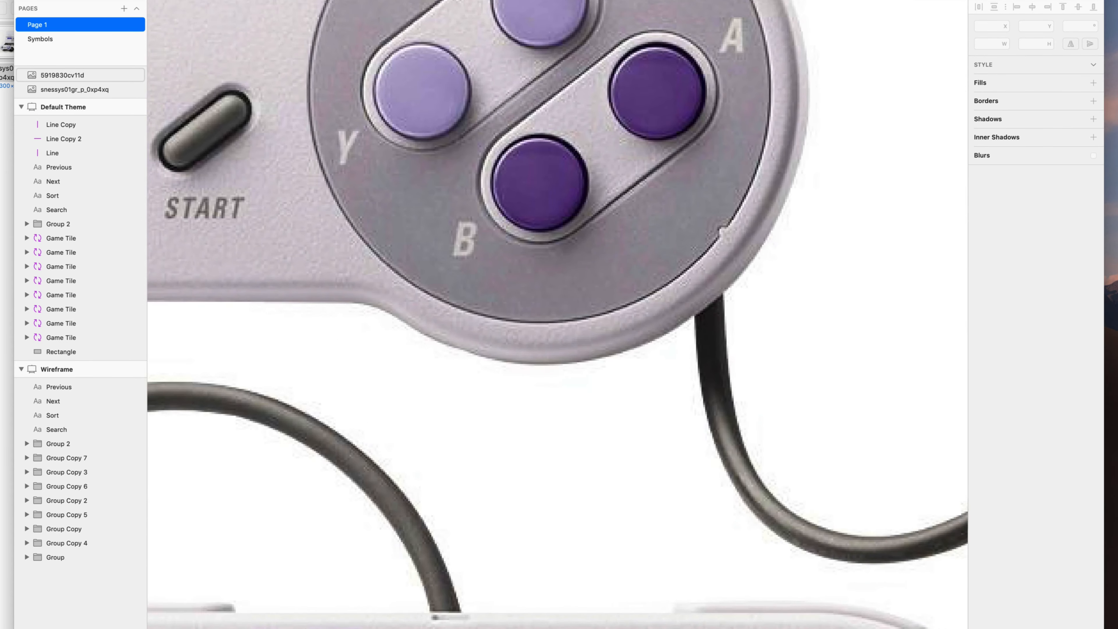
pyautogui.scroll(3, 863, 349)
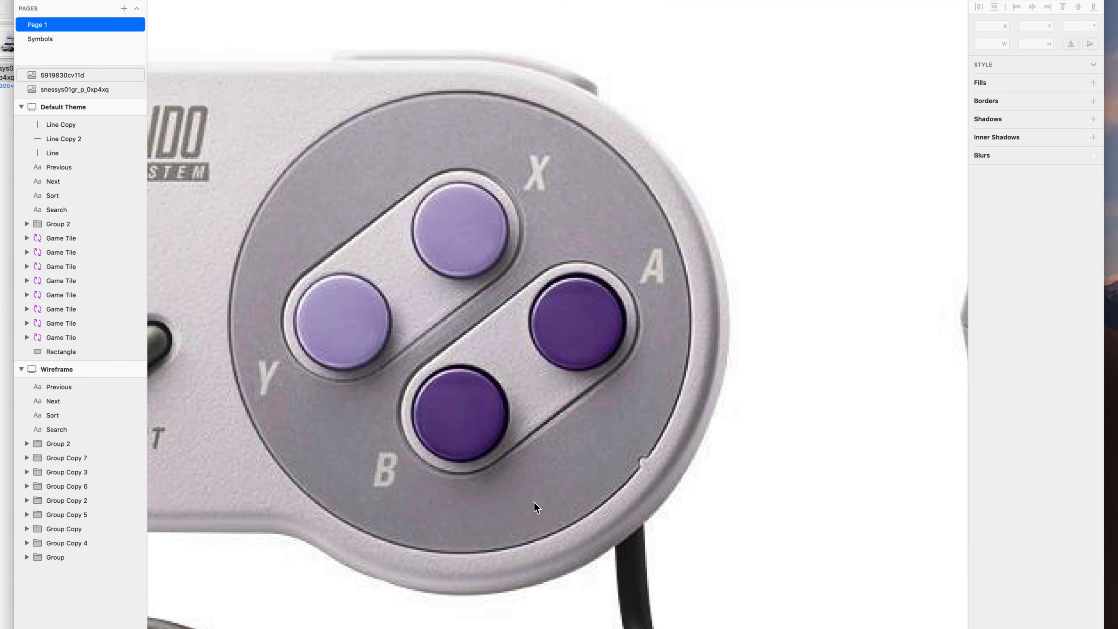
pyautogui.hscroll(-3, 533, 502)
pyautogui.hscroll(-5, 533, 502)
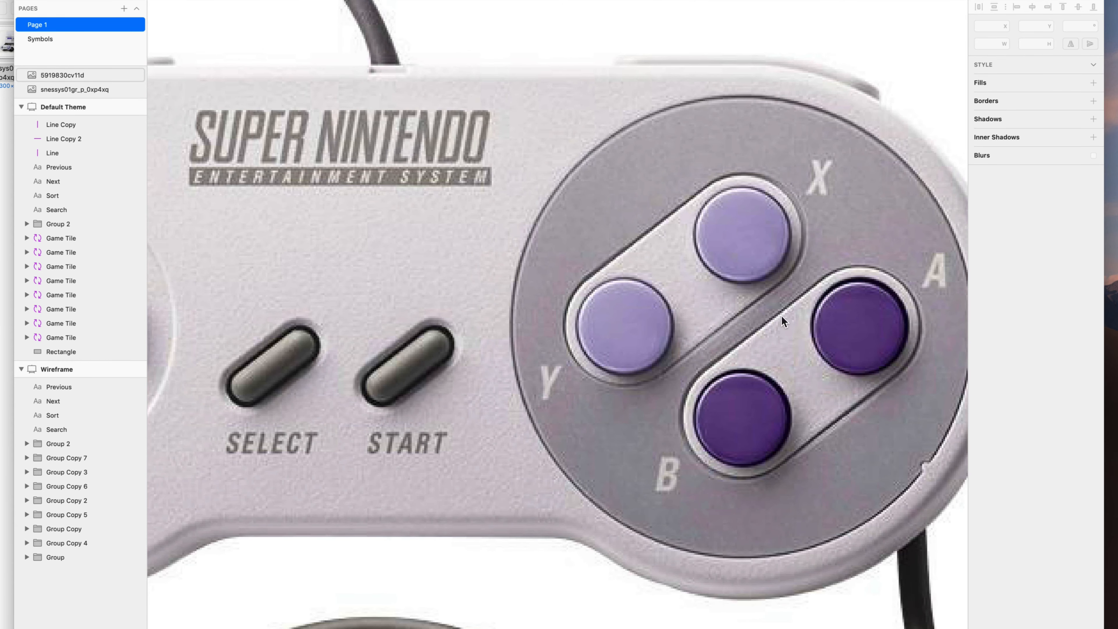
pyautogui.press('o')
pyautogui.hscroll(1, 781, 316)
pyautogui.moveTo(438, 180); pyautogui.dragTo(524, 266)
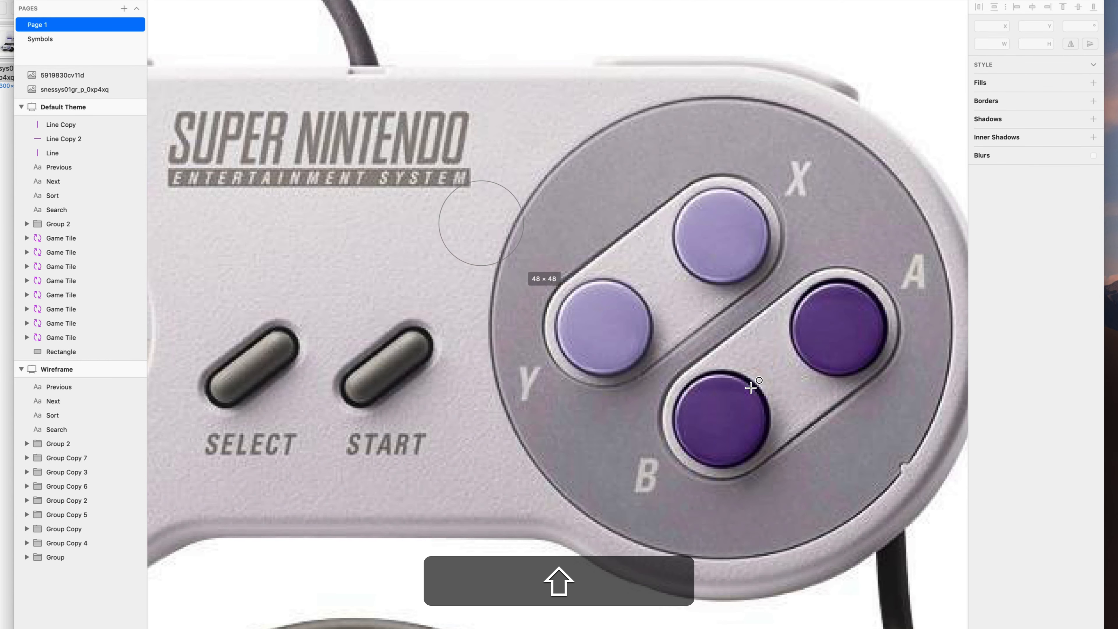
pyautogui.hscroll(2, 754, 392)
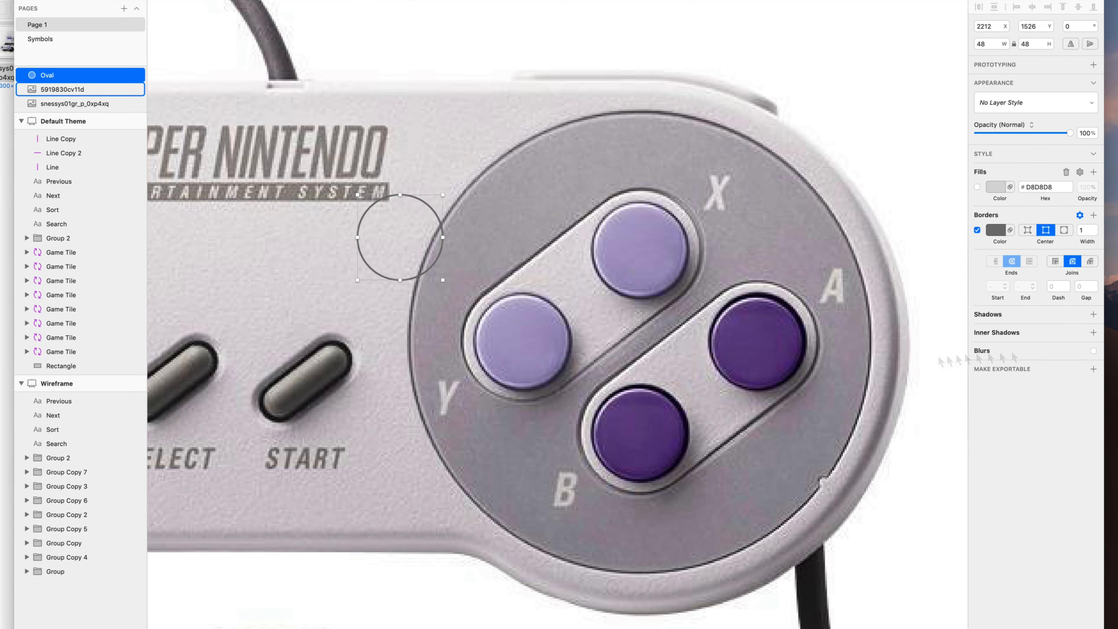
# Fill the circle with lilac #A598C3 sampled from the controller's X button and save it to the document colours
pyautogui.press('f')
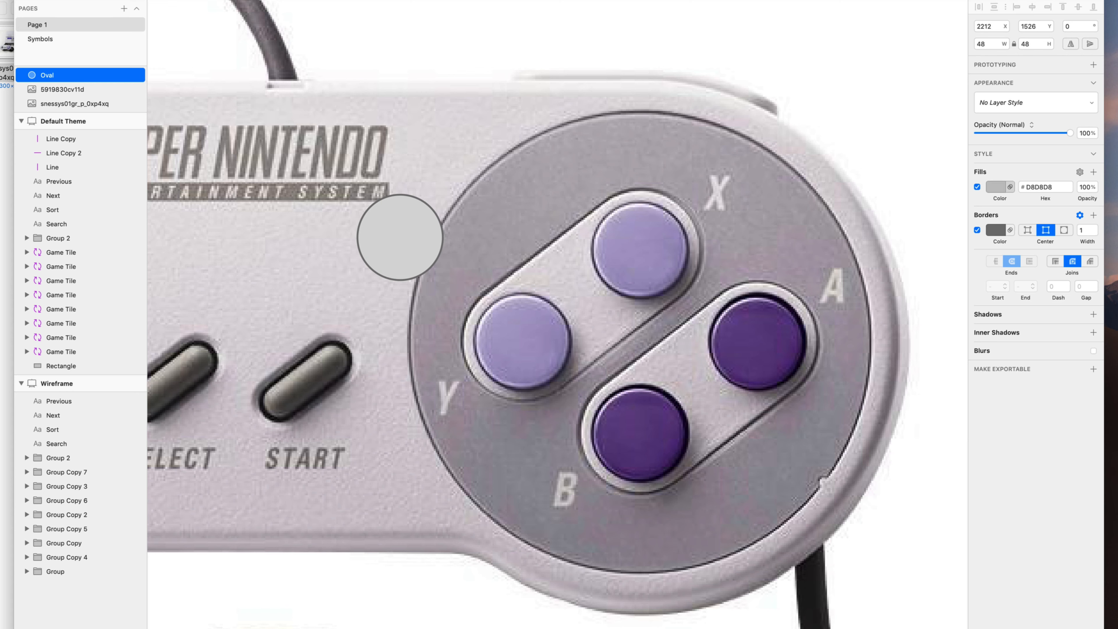
pyautogui.click(996, 187)
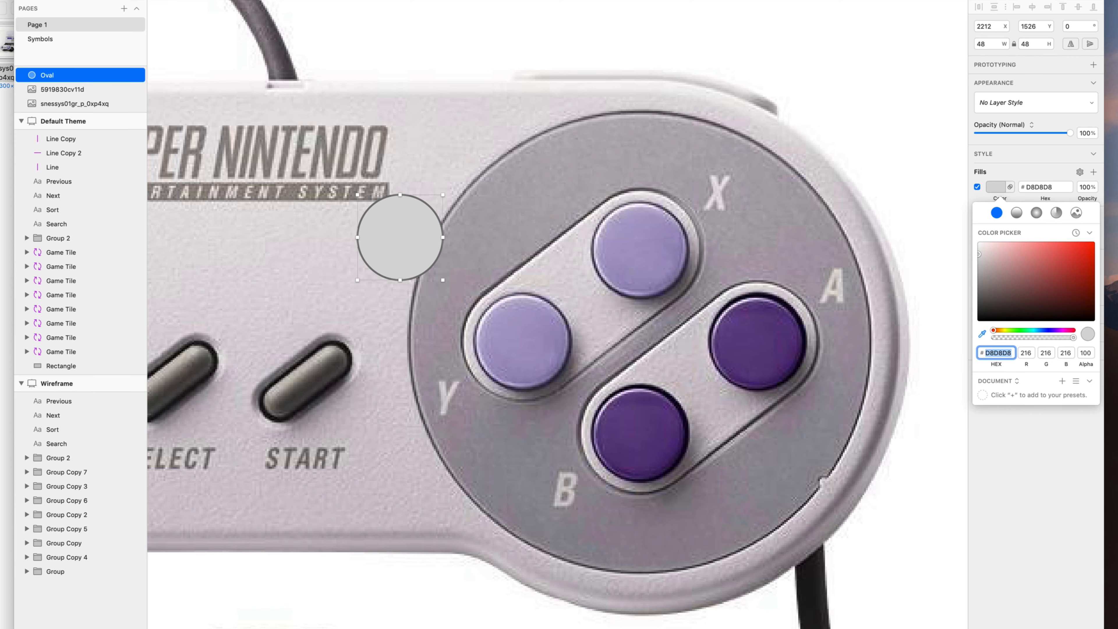
pyautogui.click(982, 334)
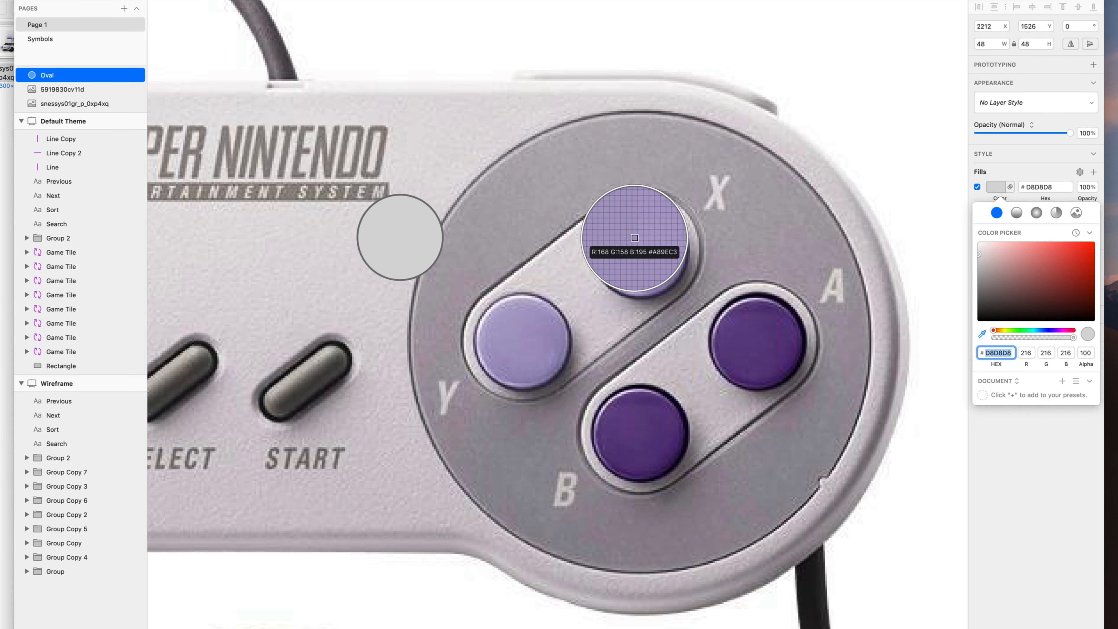
pyautogui.click(635, 239)
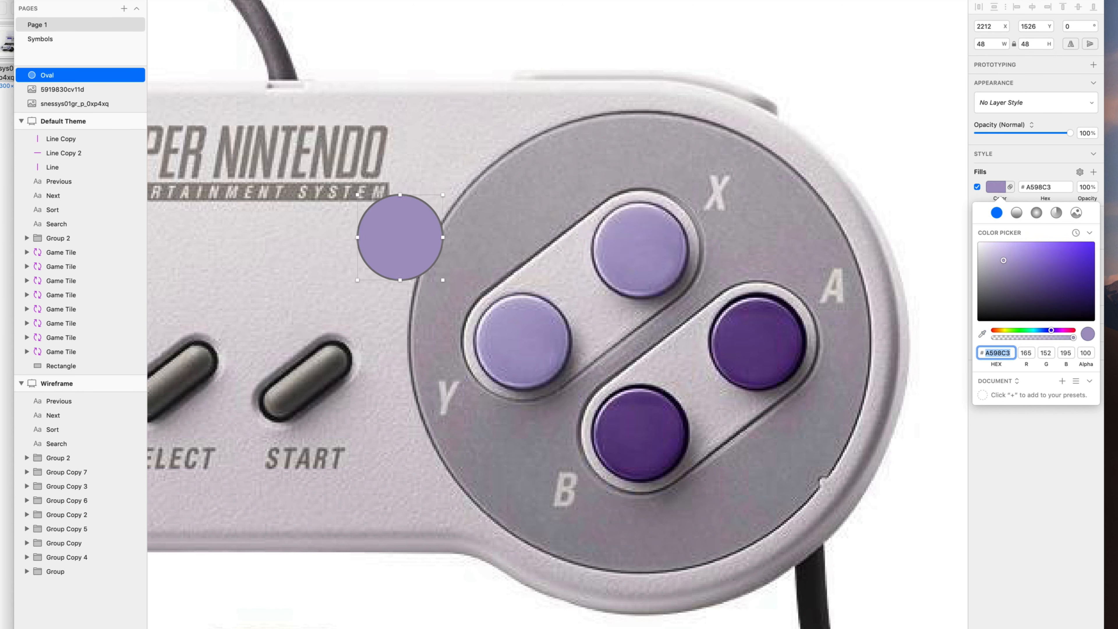
pyautogui.click(1062, 381)
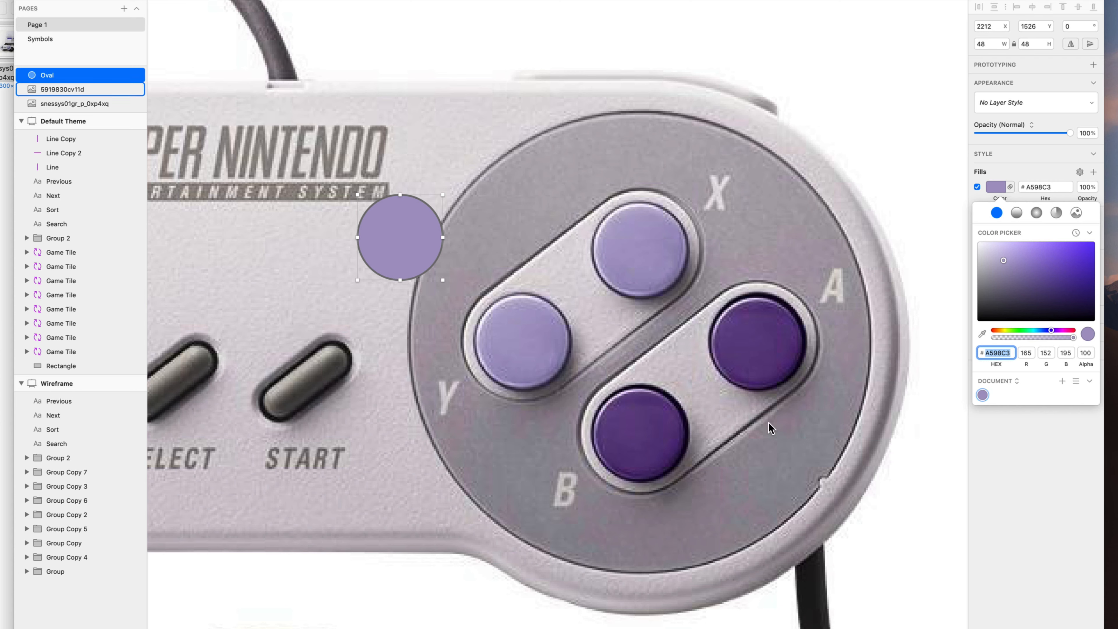
# Shift the lilac circle to X 2217 and place a duplicate below it at X 2276, Y 1622
pyautogui.moveTo(400, 237)
pyautogui.mouseDown()
pyautogui.moveTo(502, 343)
pyautogui.moveTo(639, 244)
pyautogui.mouseUp()
pyautogui.moveTo(899, 367); pyautogui.dragTo(595, 350)
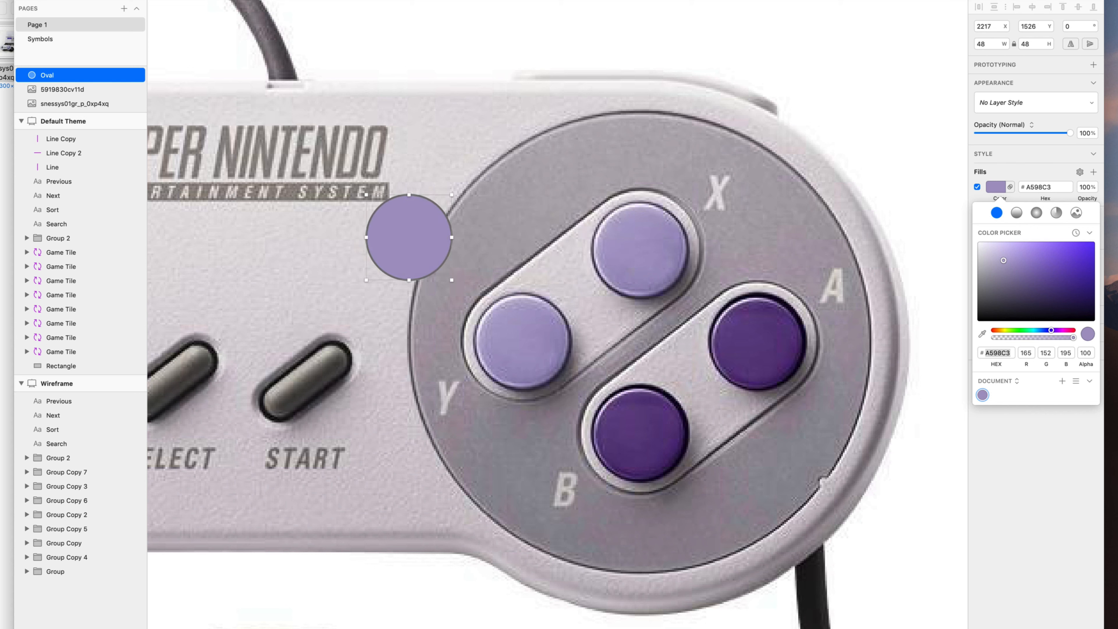
pyautogui.press('alt')
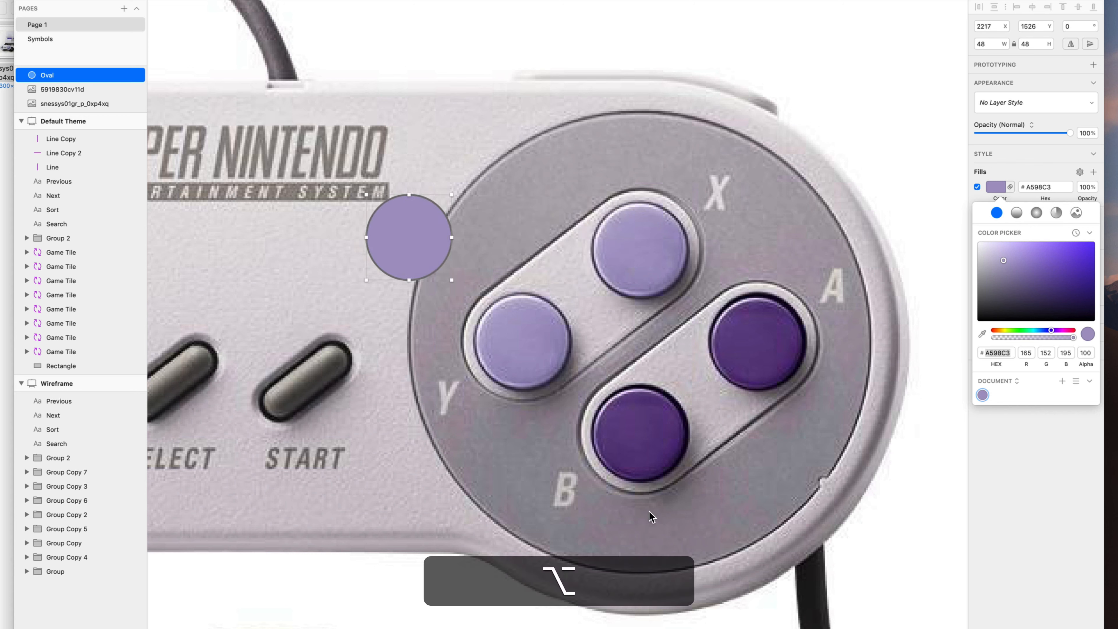
pyautogui.moveTo(409, 237); pyautogui.dragTo(513, 408)
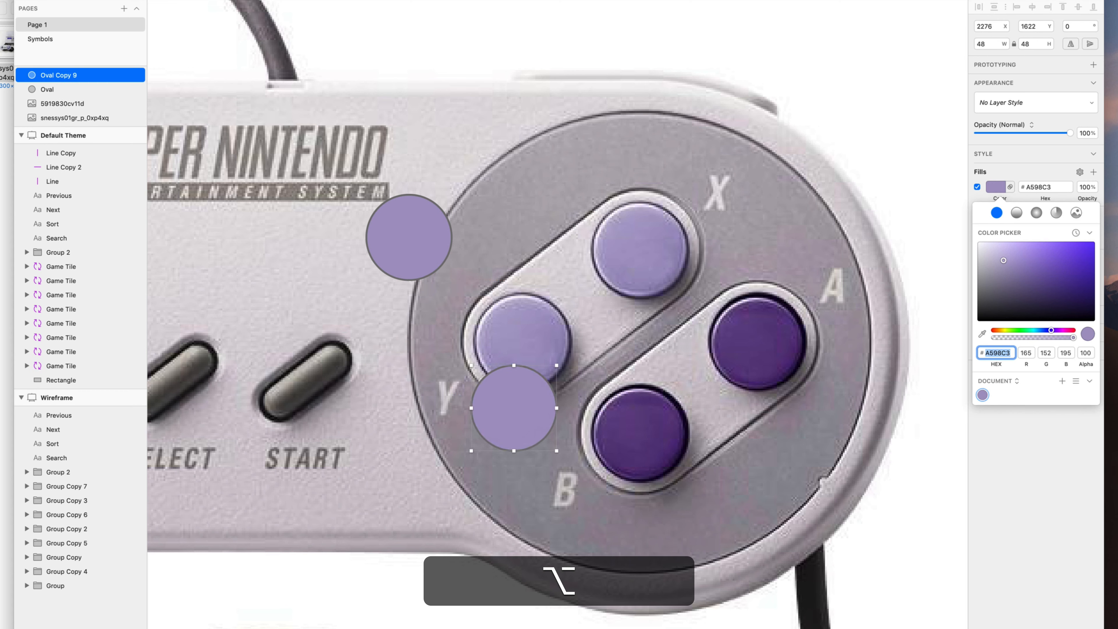
# Fill the duplicate circle with dark purple #604184 sampled from the controller's A button and save it to the document colours
pyautogui.click(982, 333)
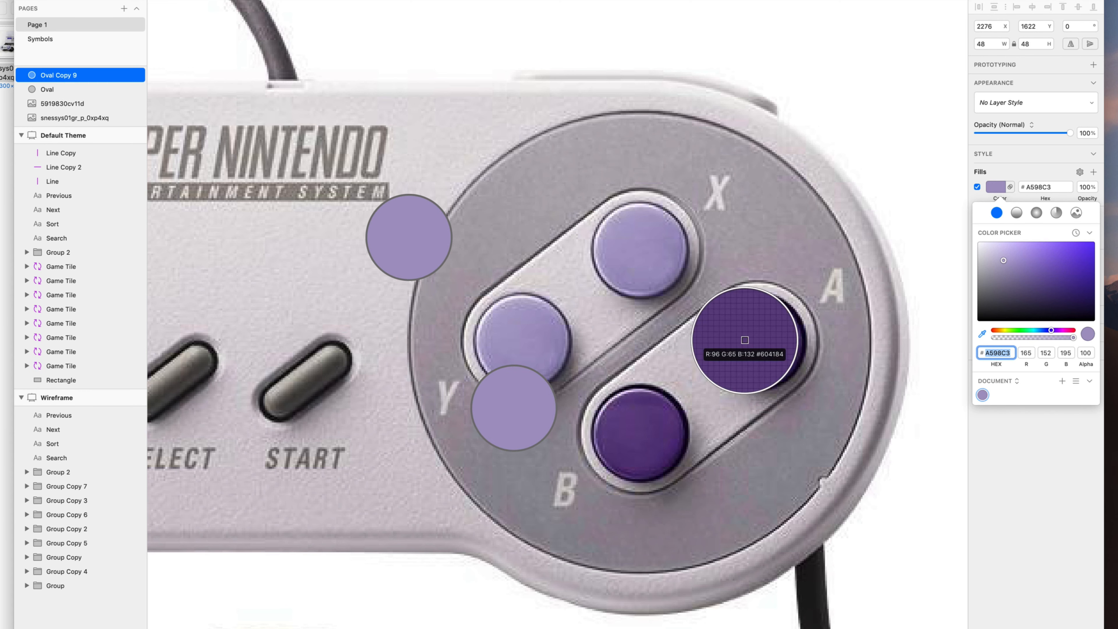
pyautogui.click(744, 340)
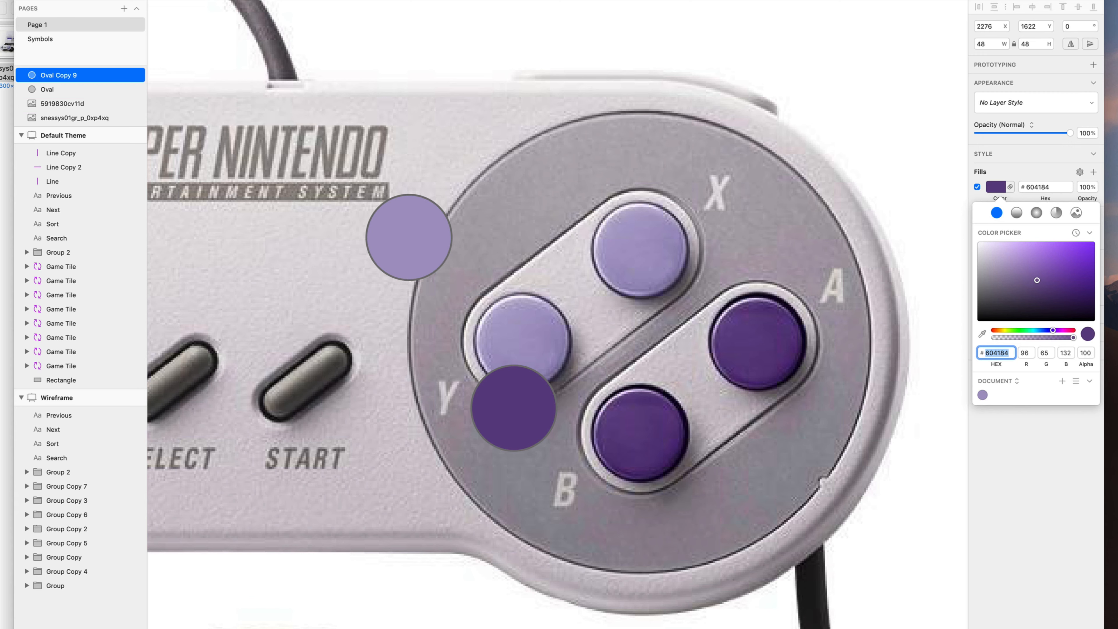
pyautogui.hscroll(-2, 922, 463)
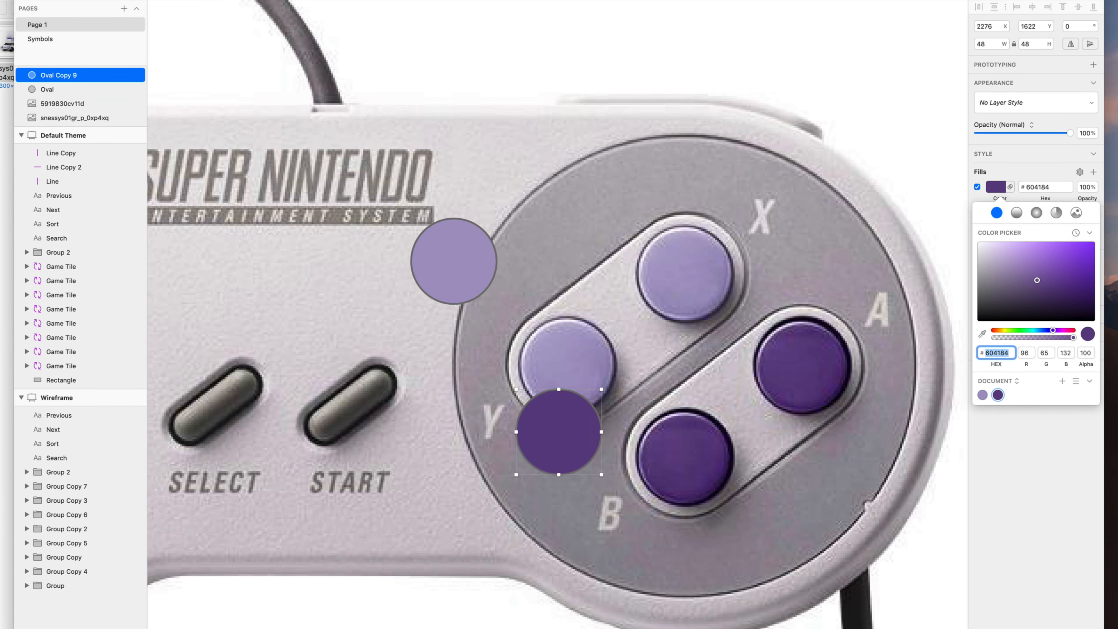
# Move the dark purple circle below the lilac one, and fill a duplicate at X 2279, Y 1545 with #E4DEE2 sampled from the controller body
pyautogui.moveTo(558, 432); pyautogui.dragTo(592, 566)
pyautogui.moveTo(666, 540); pyautogui.dragTo(797, 446)
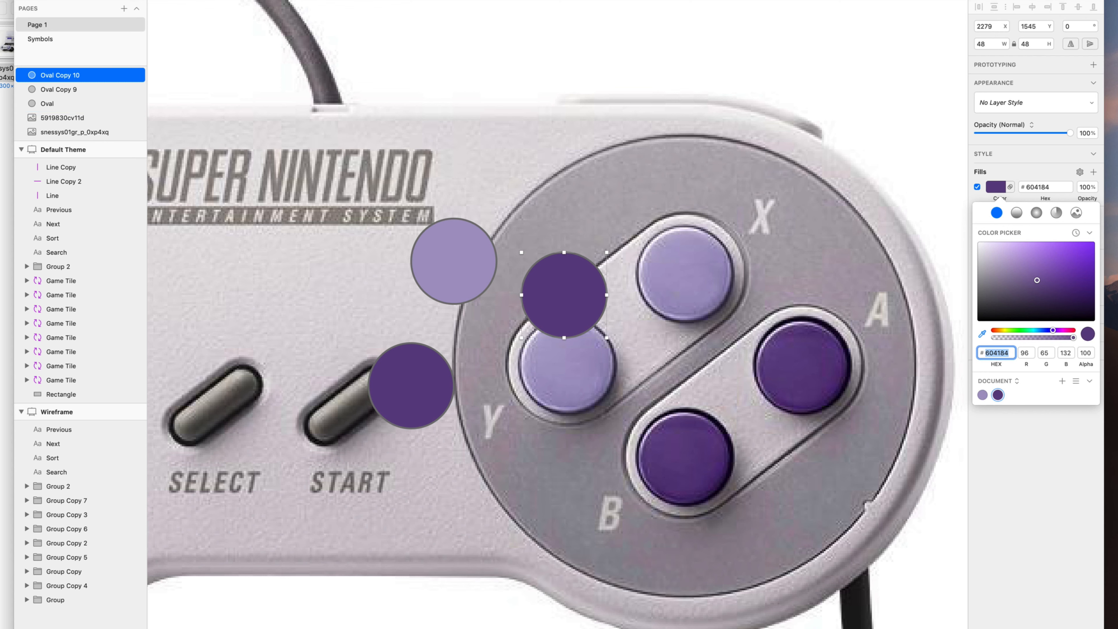
pyautogui.click(982, 334)
pyautogui.click(509, 149)
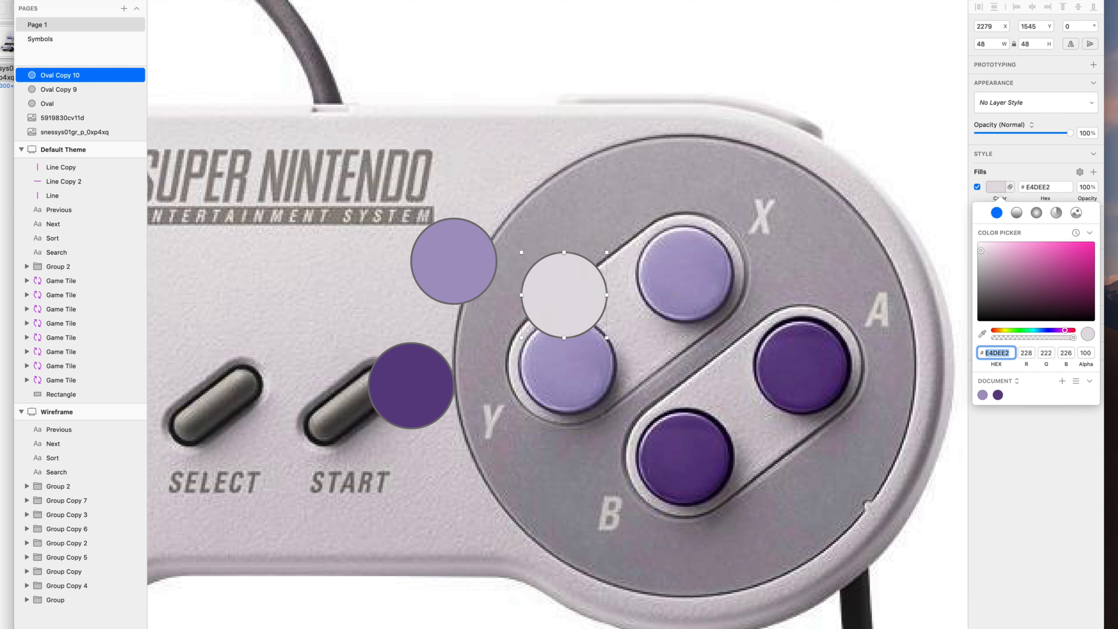
# Save #E4DEE2 to the document colours, then fill the circle with grey #B0ABB1 sampled from the controller's face and save that too
pyautogui.click(1063, 381)
pyautogui.click(982, 334)
pyautogui.click(682, 199)
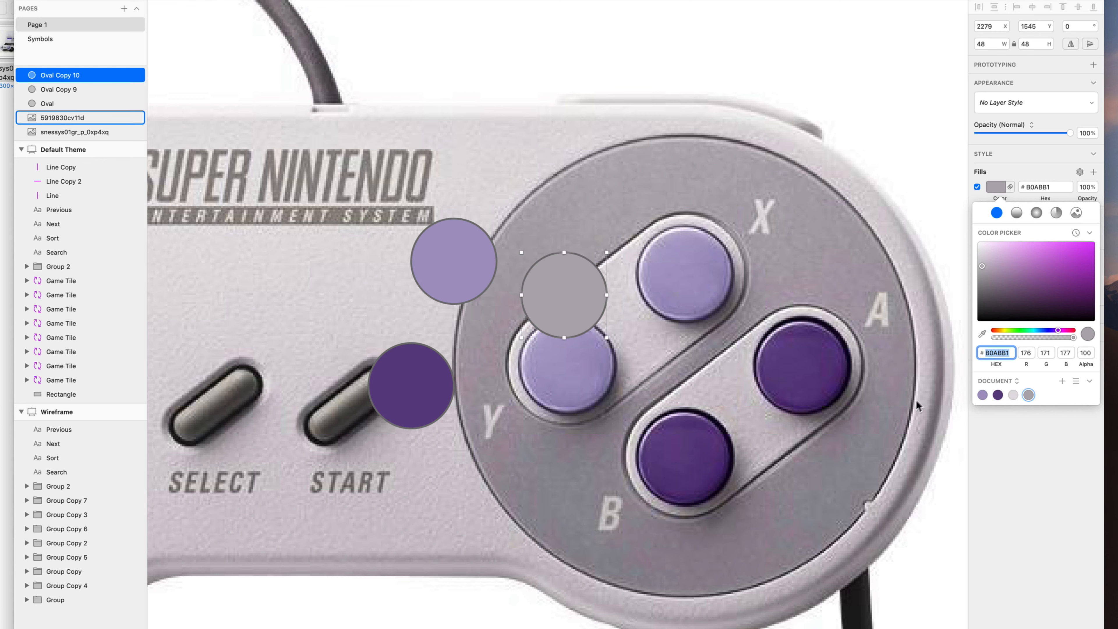
# Delete the grey sample circle and move the dark purple circle to X 2159, Y 1570
pyautogui.moveTo(818, 416)
pyautogui.mouseDown()
pyautogui.moveTo(839, 377)
pyautogui.moveTo(828, 409)
pyautogui.mouseUp()
pyautogui.press('Delete')
pyautogui.moveTo(563, 463); pyautogui.dragTo(530, 497)
# Draw a rectangle about 175 × 216 at X 2097, Y 1496 around the two circles and move it behind them
pyautogui.hscroll(-2, 520, 383)
pyautogui.hotkey('shift', 'r')
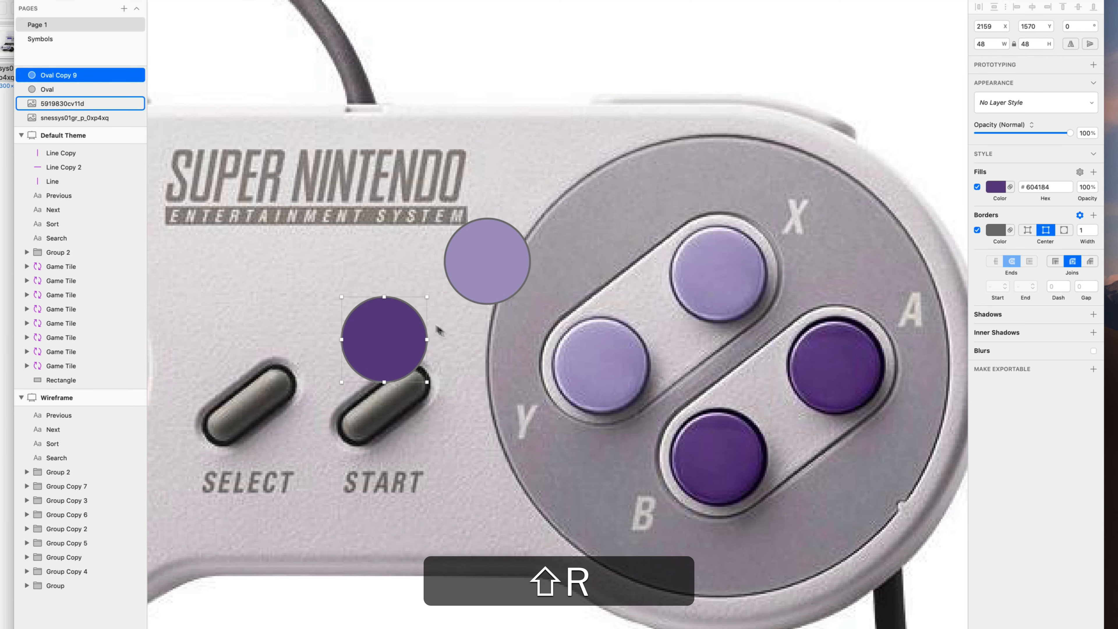
pyautogui.moveTo(232, 166); pyautogui.dragTo(542, 549)
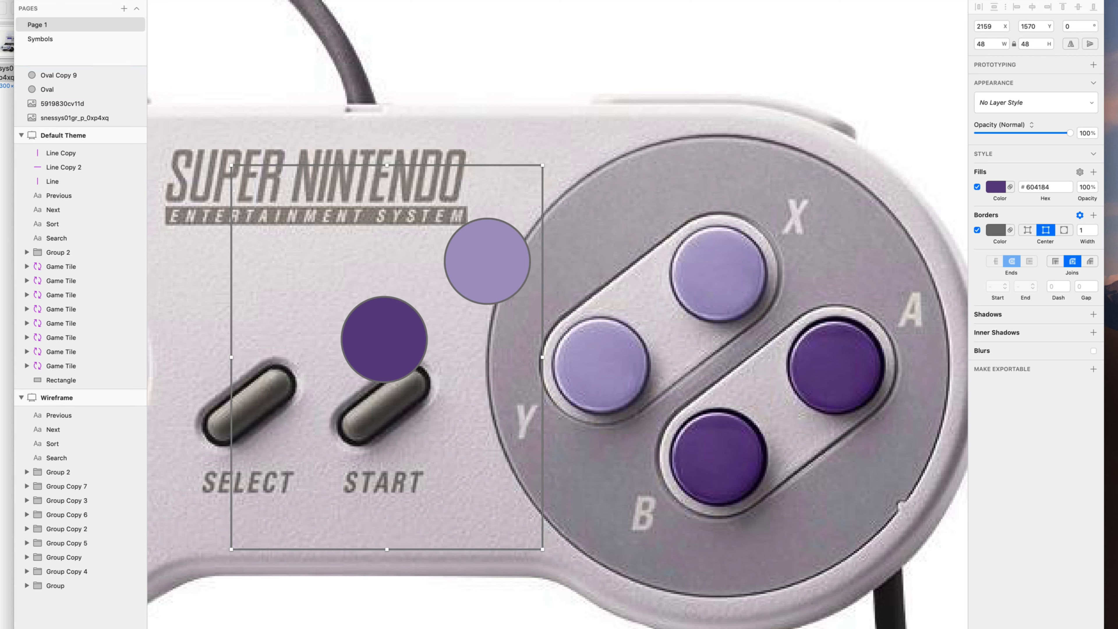
pyautogui.press('f')
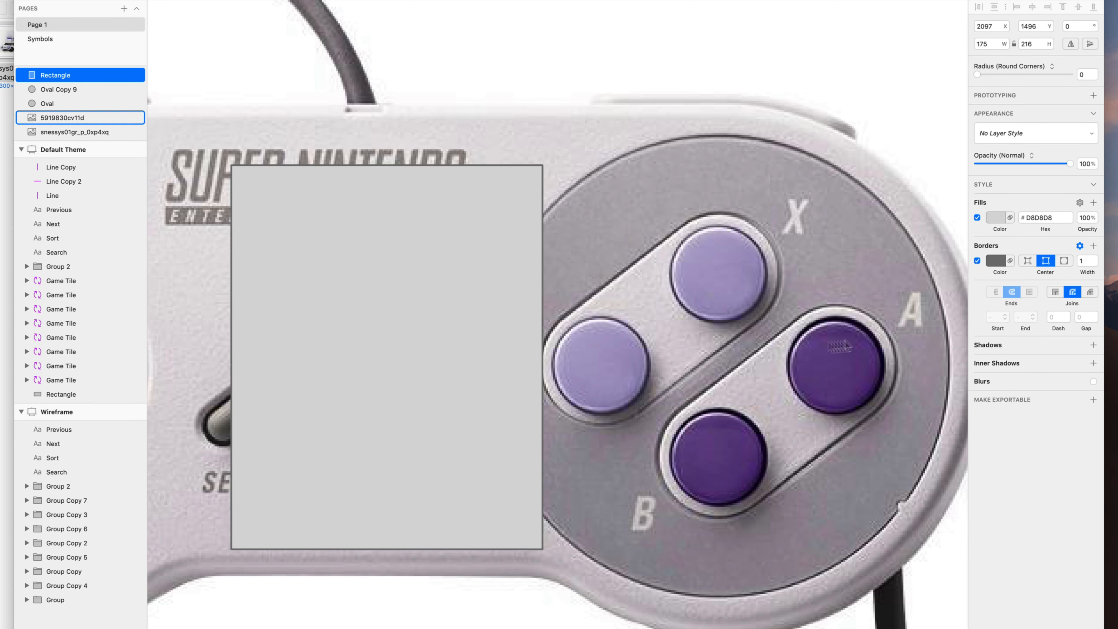
pyautogui.press('super+bracketleft')
pyautogui.press('super+bracketleft')
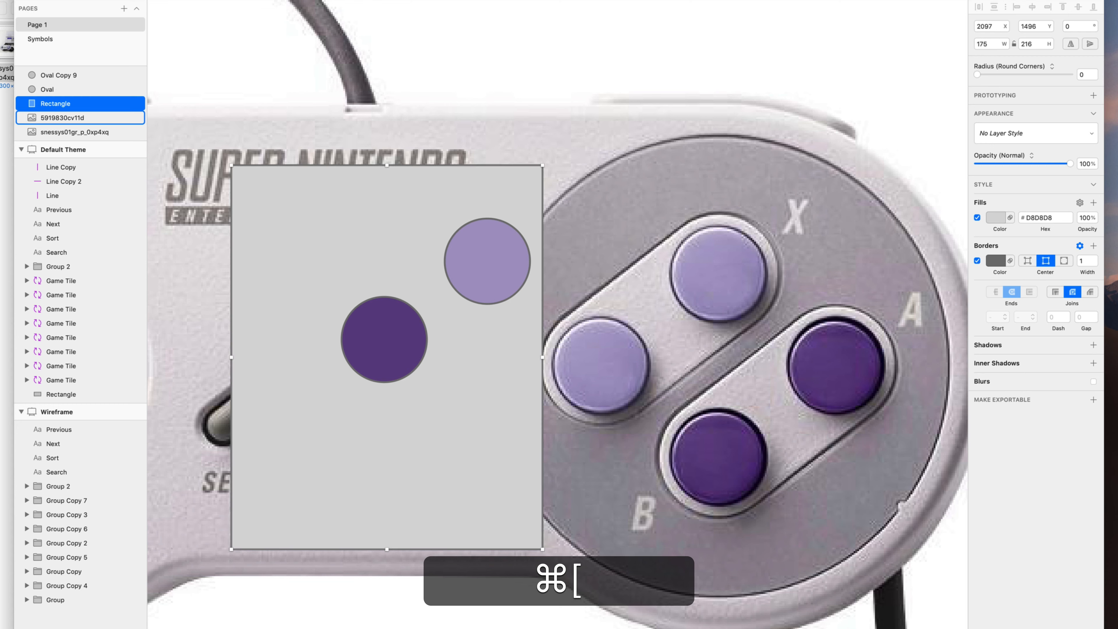
# Fill the rectangle behind the circles with the saved light grey #E4DEE2
pyautogui.click(996, 217)
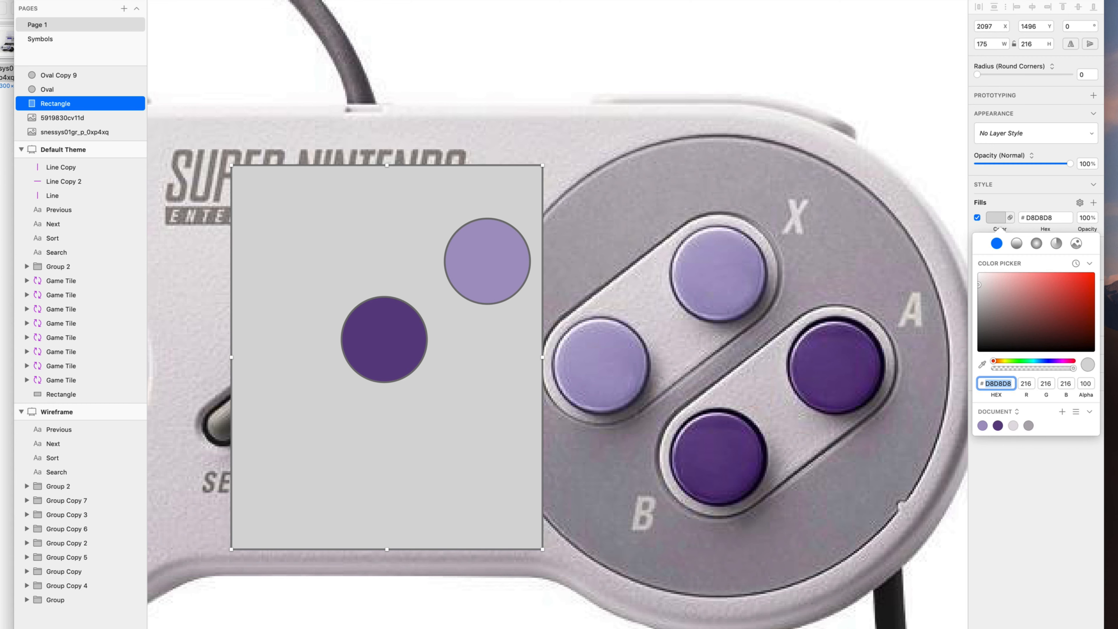
pyautogui.write('FFFFFF')
pyautogui.press('Return')
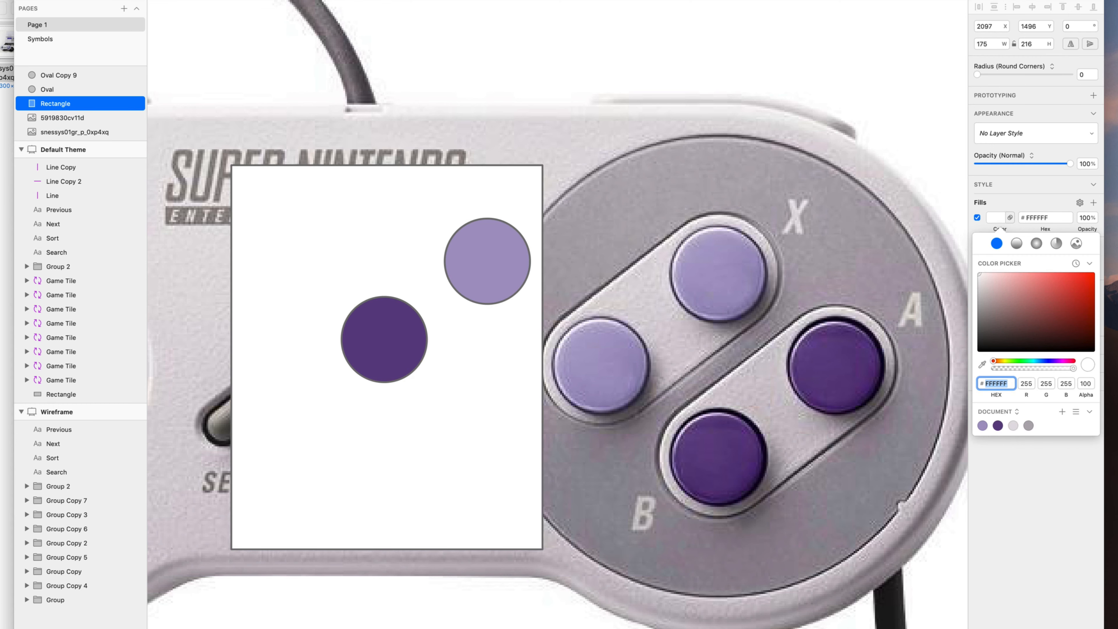
pyautogui.click(1013, 426)
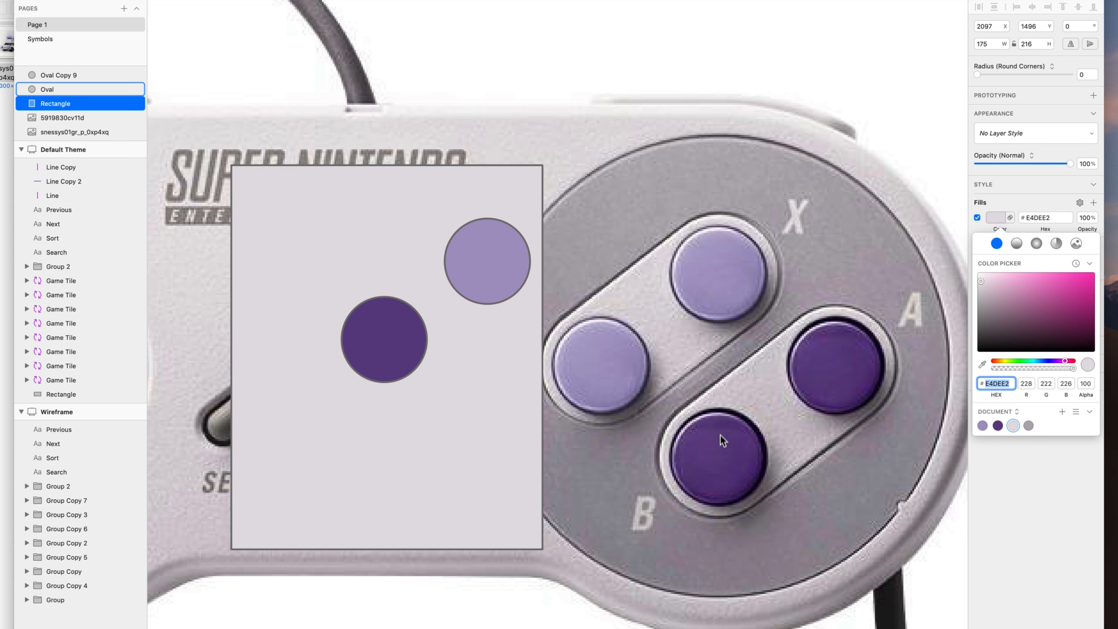
pyautogui.click(487, 261)
pyautogui.keyDown('shift'); pyautogui.click(384, 339); pyautogui.keyUp('shift')
pyautogui.moveTo(384, 348); pyautogui.dragTo(335, 348)
pyautogui.hscroll(-2, 717, 163)
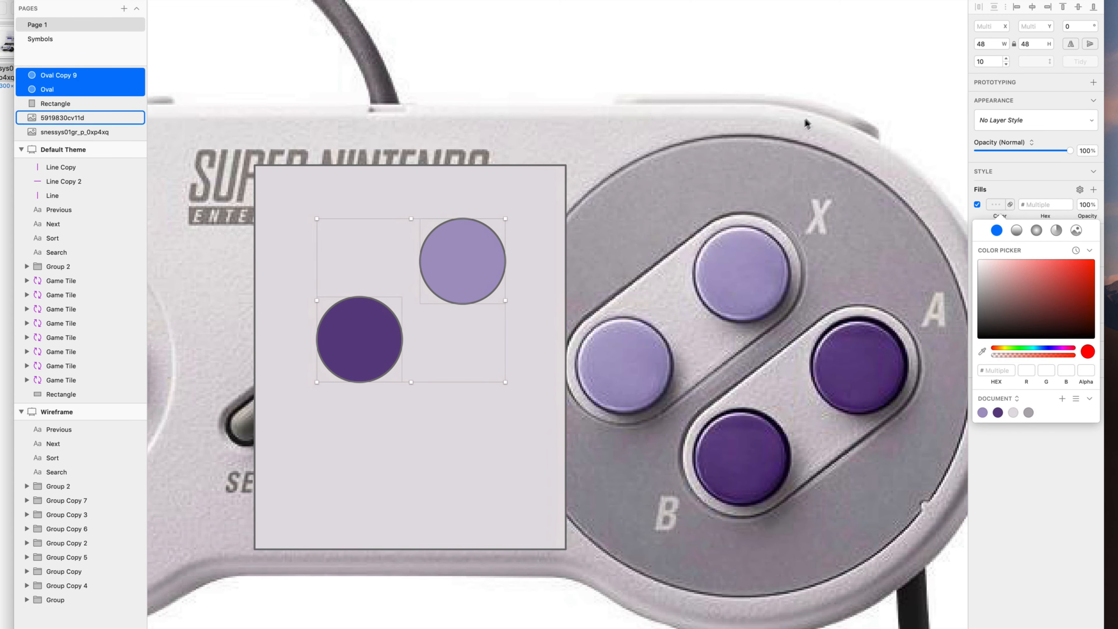
pyautogui.hscroll(1, 814, 113)
pyautogui.hscroll(2, 813, 114)
pyautogui.click(796, 100)
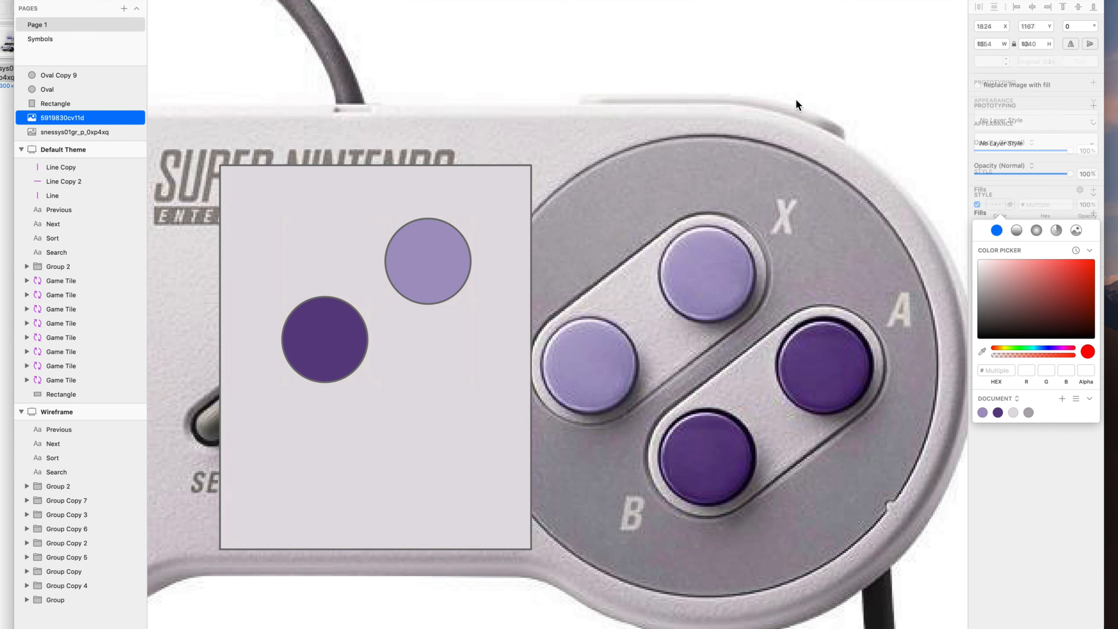
# Select the lilac and dark purple circles and add a shadow with an X offset of 4
pyautogui.keyDown('super'); pyautogui.click(622, 371); pyautogui.keyUp('super')
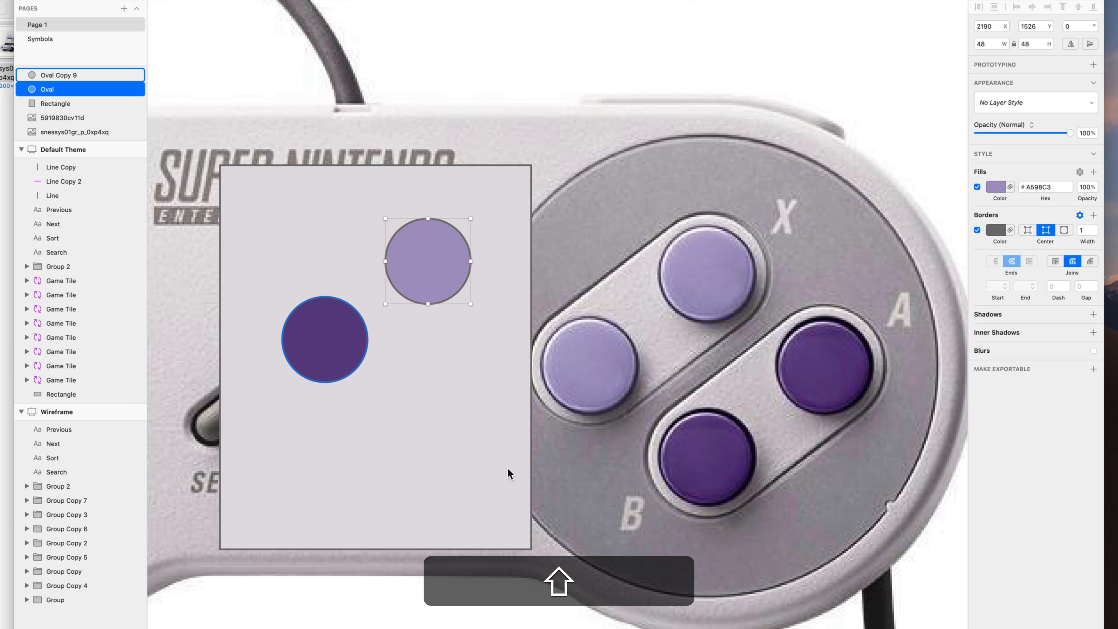
pyautogui.keyDown('shift'); pyautogui.click(324, 334); pyautogui.keyUp('shift')
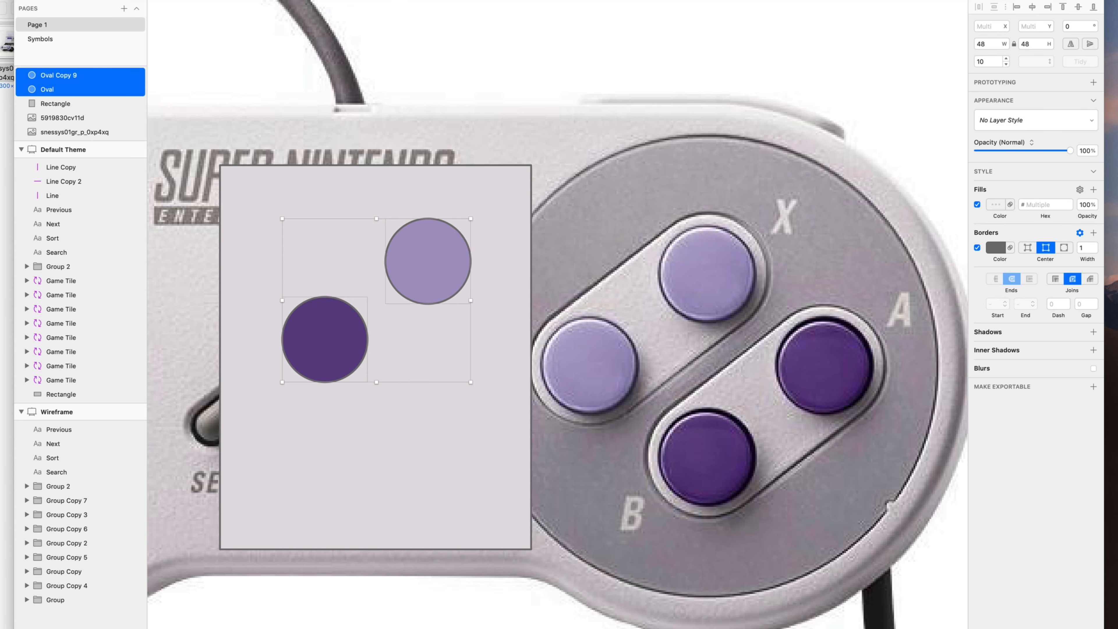
pyautogui.click(1093, 332)
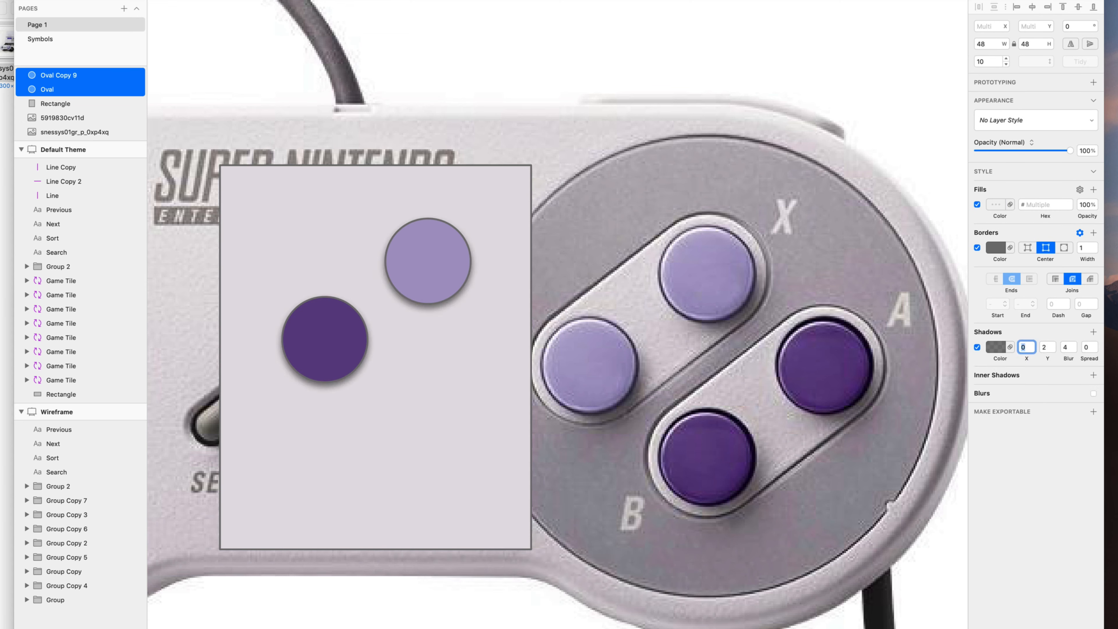
pyautogui.press('Up')
pyautogui.press('Up')
pyautogui.press('Up')
pyautogui.press('Up')
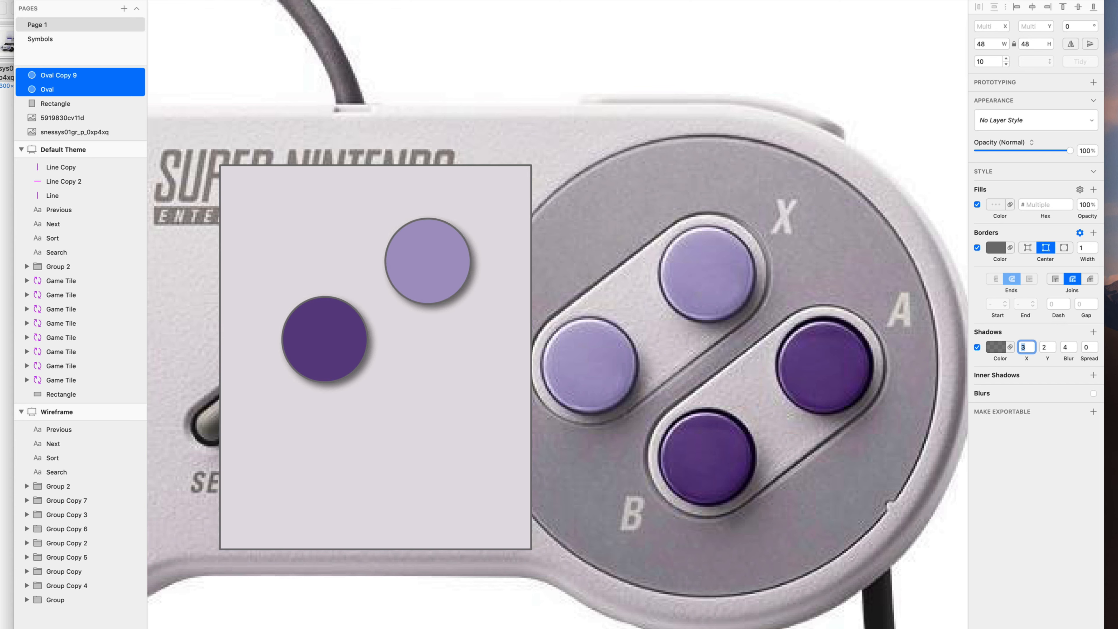
# Set the two circles' shadow to a Y offset of 4 and a blur of 8
pyautogui.press('Tab')
pyautogui.press('Up')
pyautogui.press('Up')
pyautogui.press('Up')
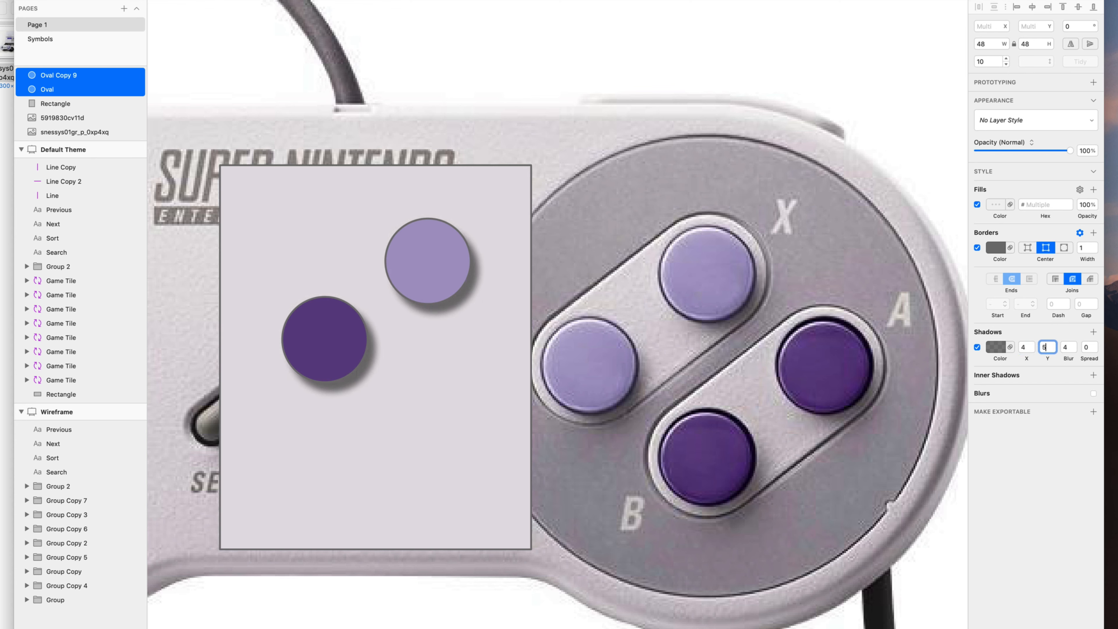
pyautogui.press('Tab')
pyautogui.press('Up')
pyautogui.press('Up')
pyautogui.press('Up')
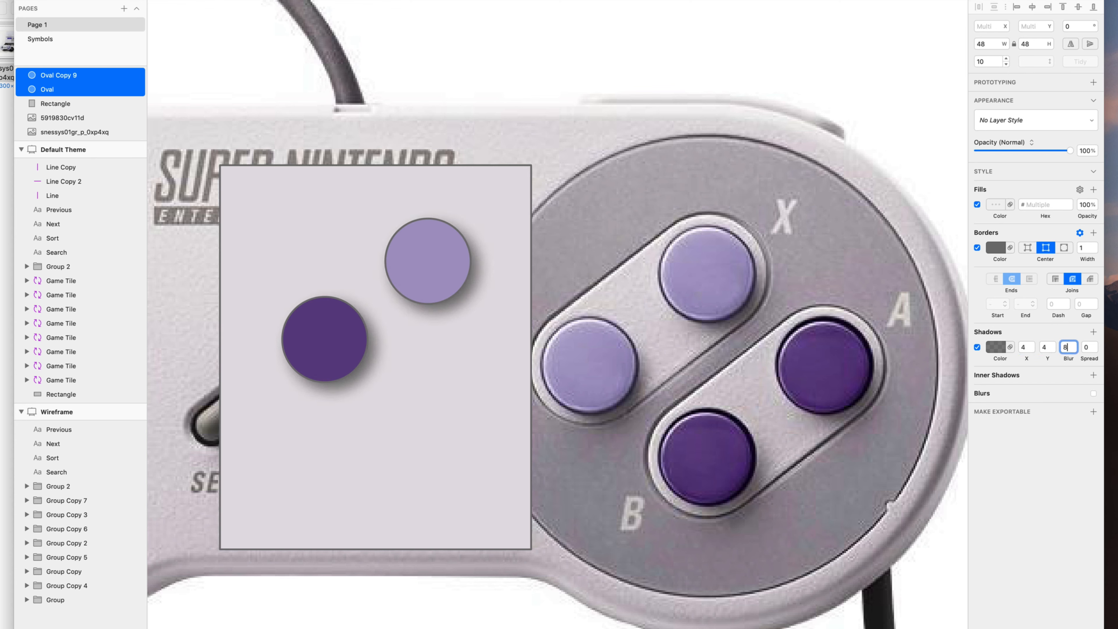
# Set the circles' black shadow to 24% alpha and its X and Y offsets to 3
pyautogui.click(997, 349)
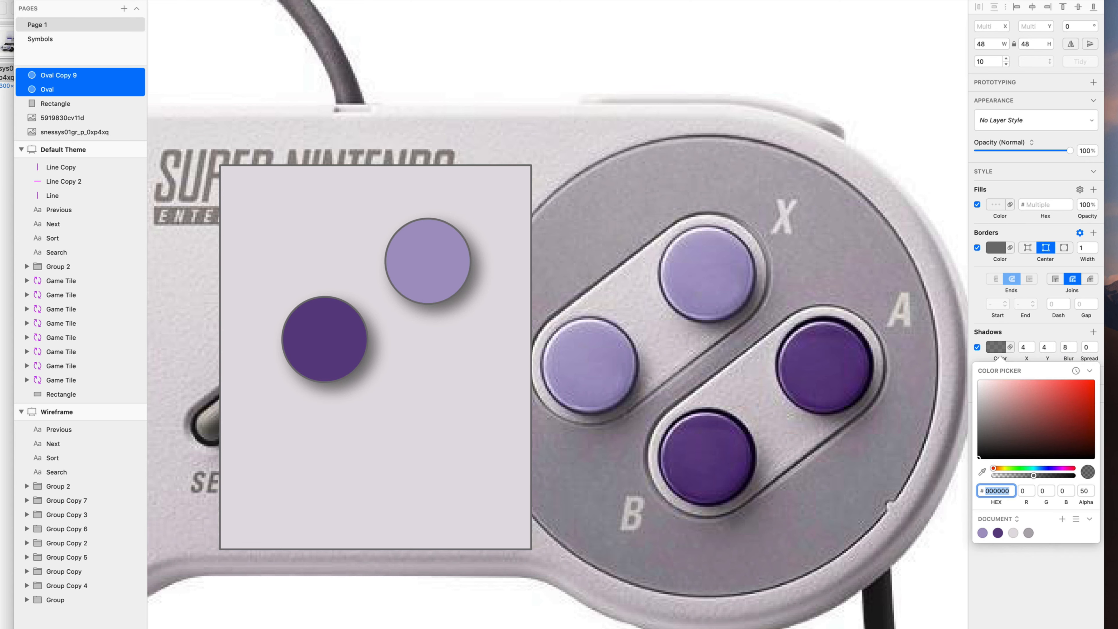
pyautogui.click(1084, 491)
pyautogui.hotkey('shift', 'Down')
pyautogui.hotkey('shift', 'Down')
pyautogui.hotkey('shift', 'Down')
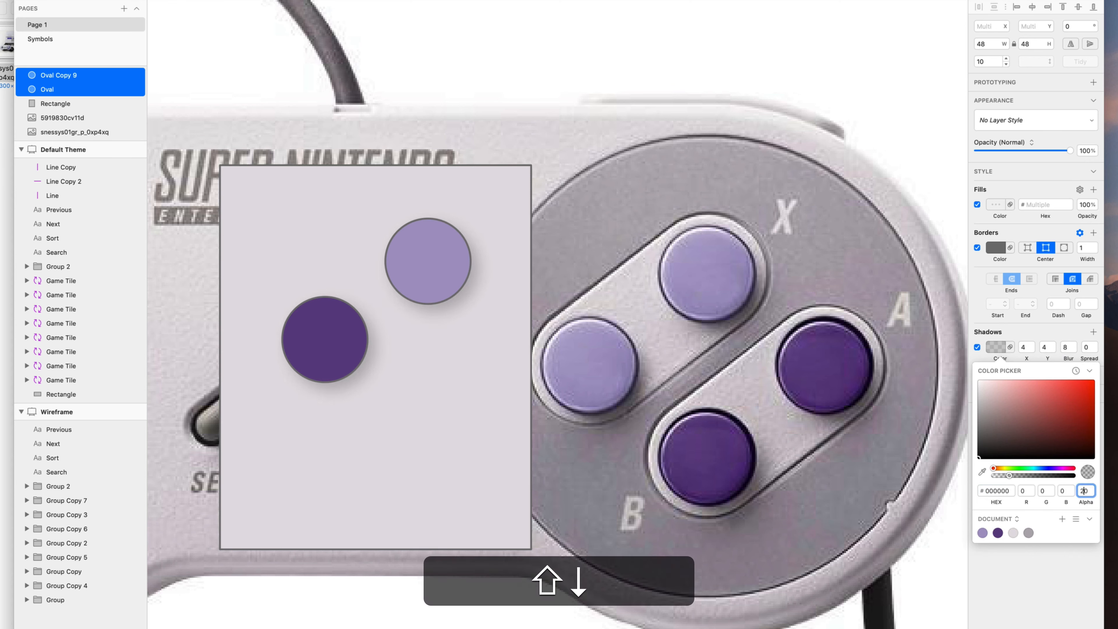
pyautogui.hotkey('shift', 'Up')
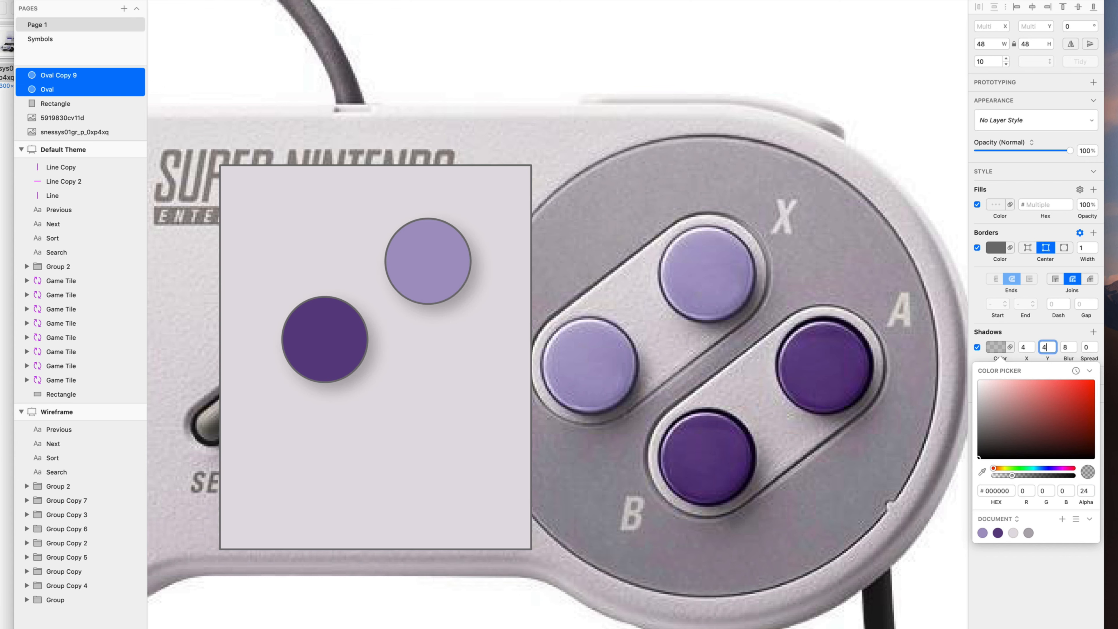
pyautogui.press('Down')
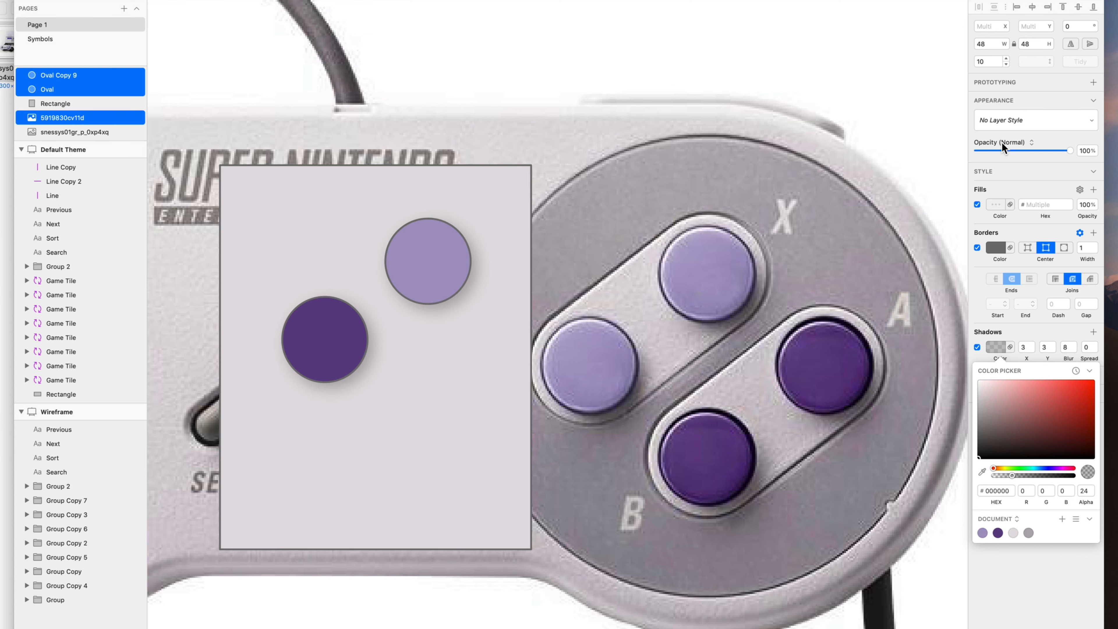
# Place both circles' borders on the outside and colour them black #000000
pyautogui.click(616, 350)
pyautogui.keyDown('shift'); pyautogui.keyDown('super'); pyautogui.click(325, 340); pyautogui.keyUp('super'); pyautogui.keyUp('shift')
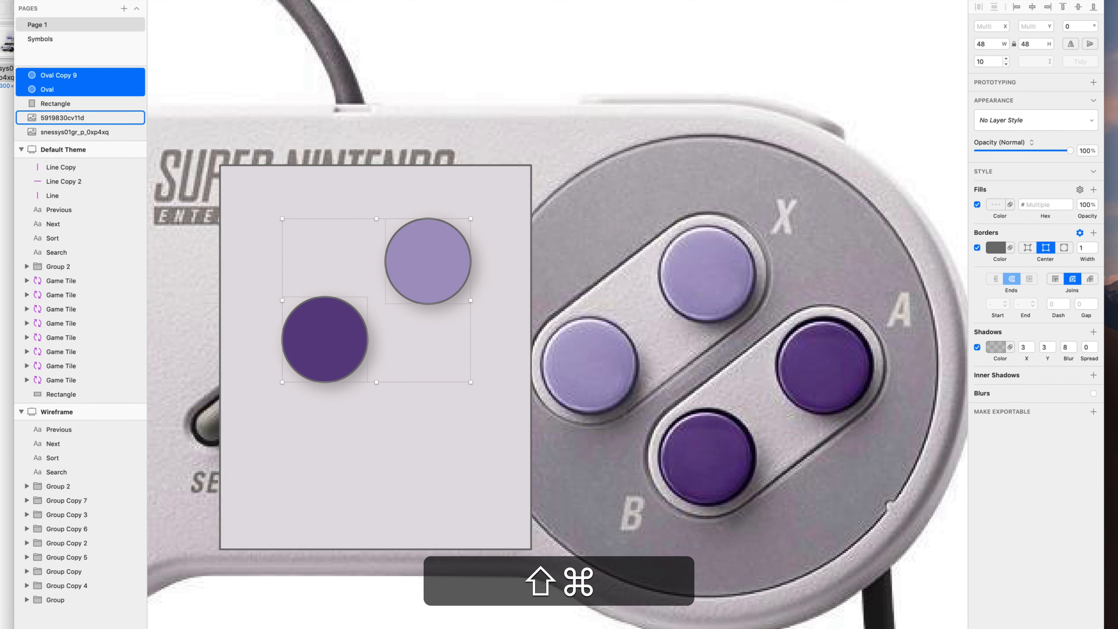
pyautogui.click(995, 247)
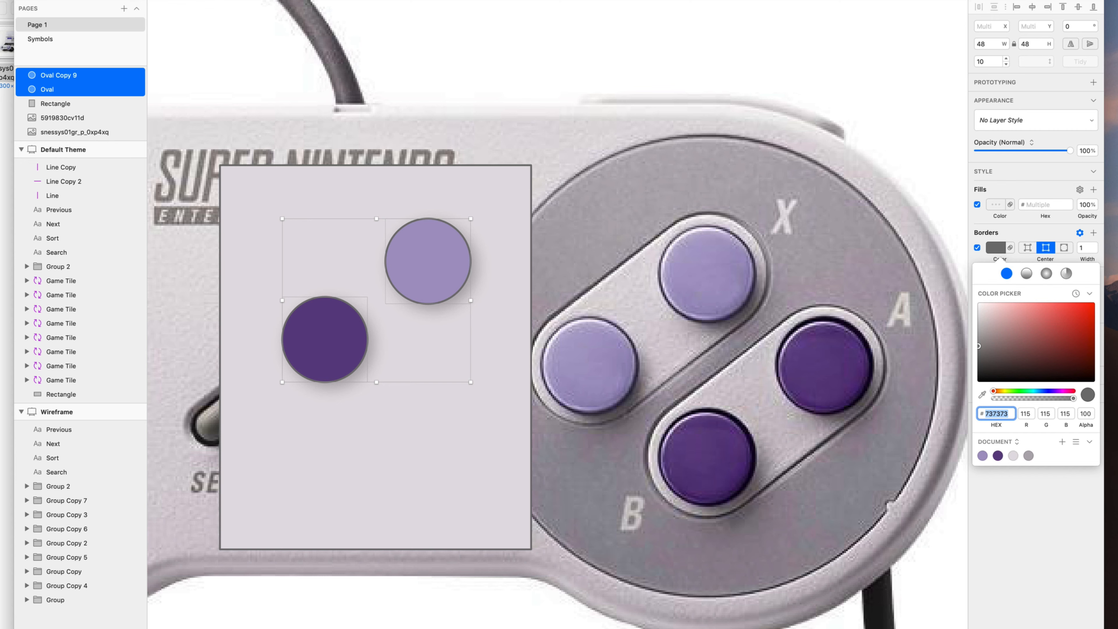
pyautogui.click(1064, 248)
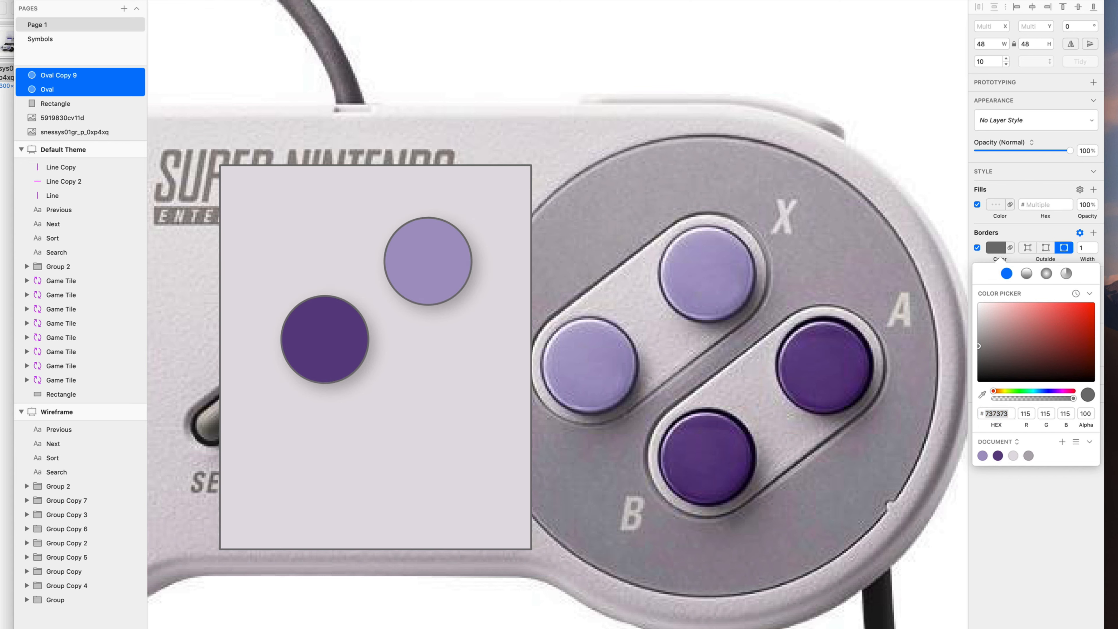
pyautogui.press('Escape')
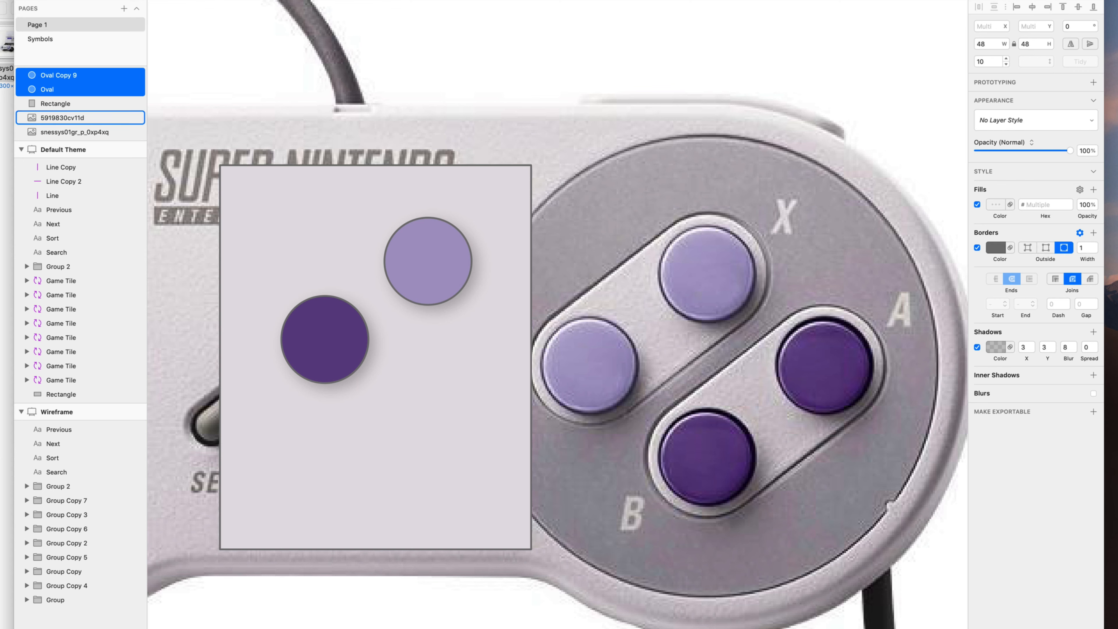
pyautogui.click(996, 248)
pyautogui.write('000000')
pyautogui.press('Return')
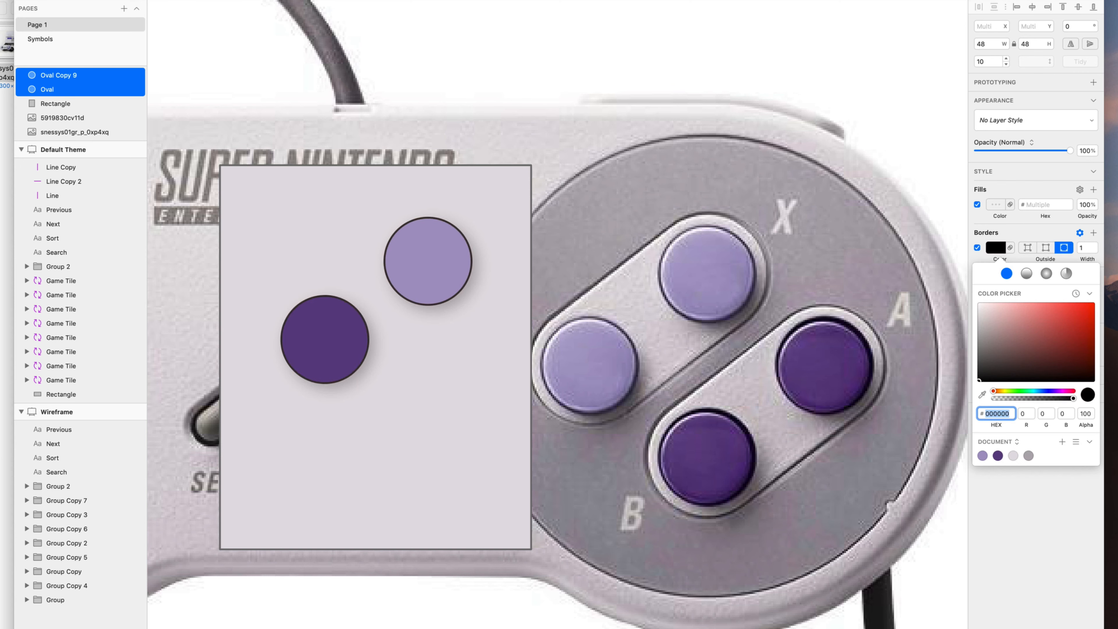
# Set the alpha of the circles' black border to 70%
pyautogui.moveTo(1073, 398)
pyautogui.mouseDown()
pyautogui.moveTo(1010, 398)
pyautogui.moveTo(1054, 398)
pyautogui.mouseUp()
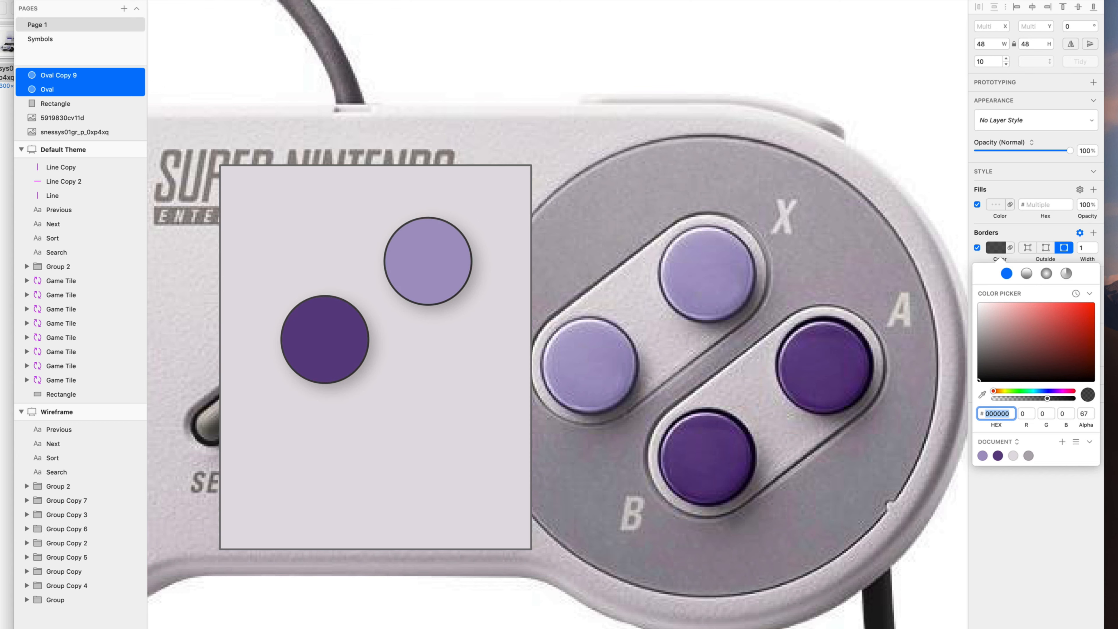
pyautogui.click(1085, 414)
pyautogui.press('Up')
pyautogui.press('Up')
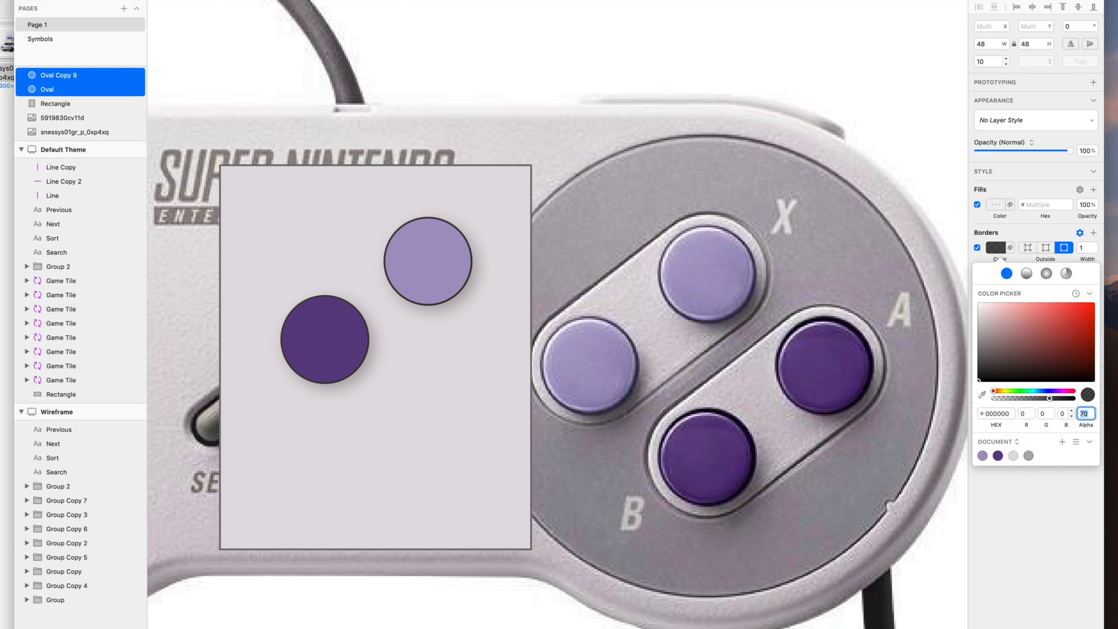
pyautogui.press('Escape')
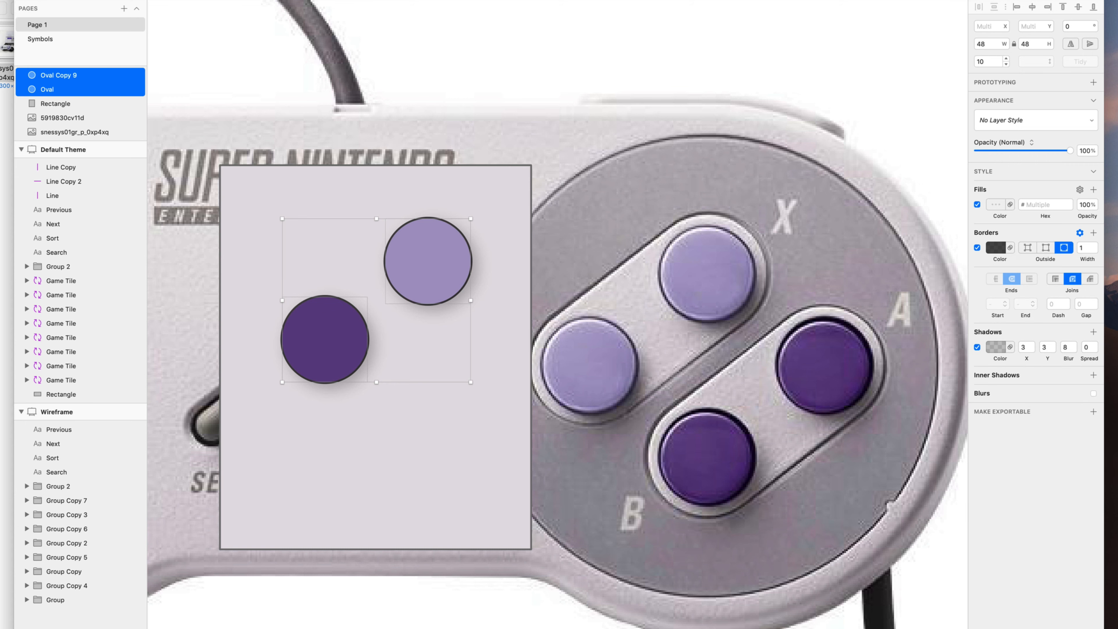
# Give both circles a black inner shadow at X -6, Y -4, blur 10, 43% alpha, and a white one at X 1, Y 1, blur 2
pyautogui.click(1093, 375)
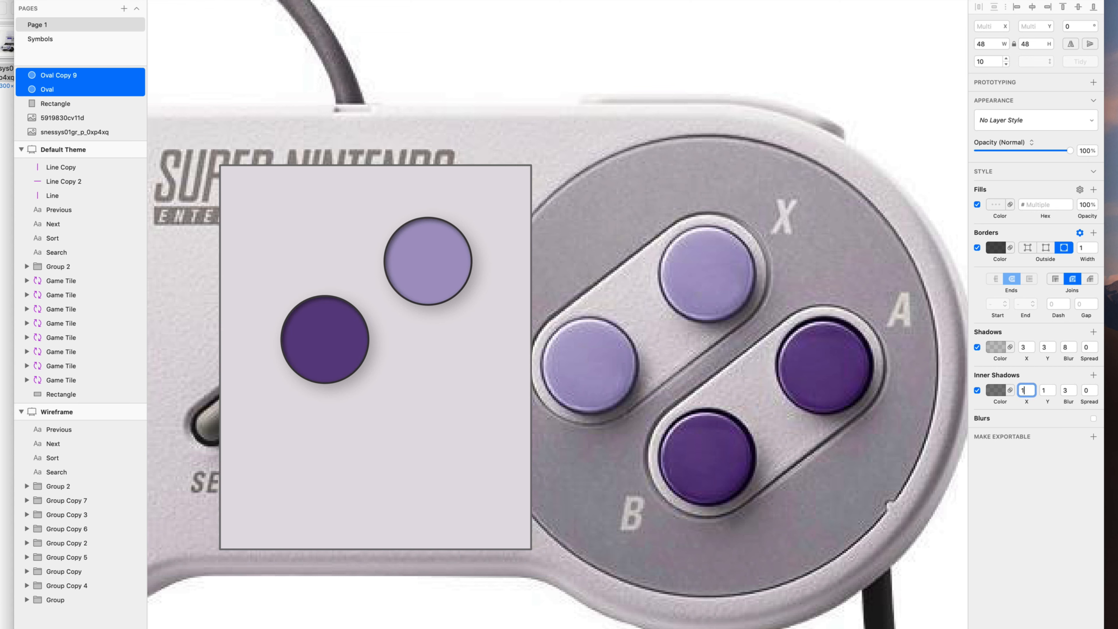
pyautogui.click(996, 392)
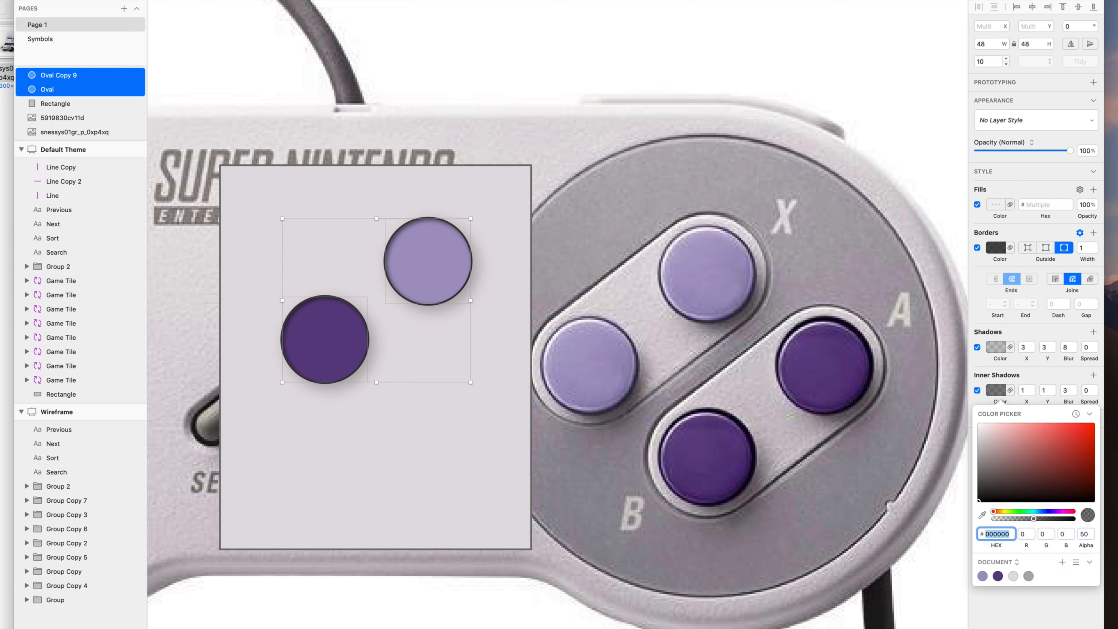
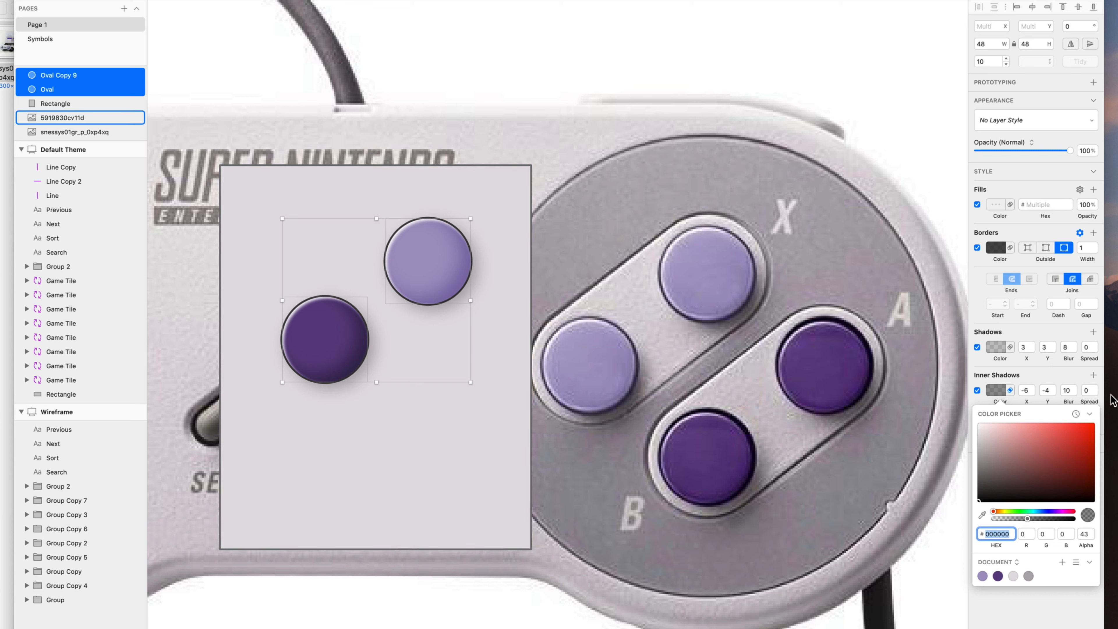
pyautogui.click(1048, 390)
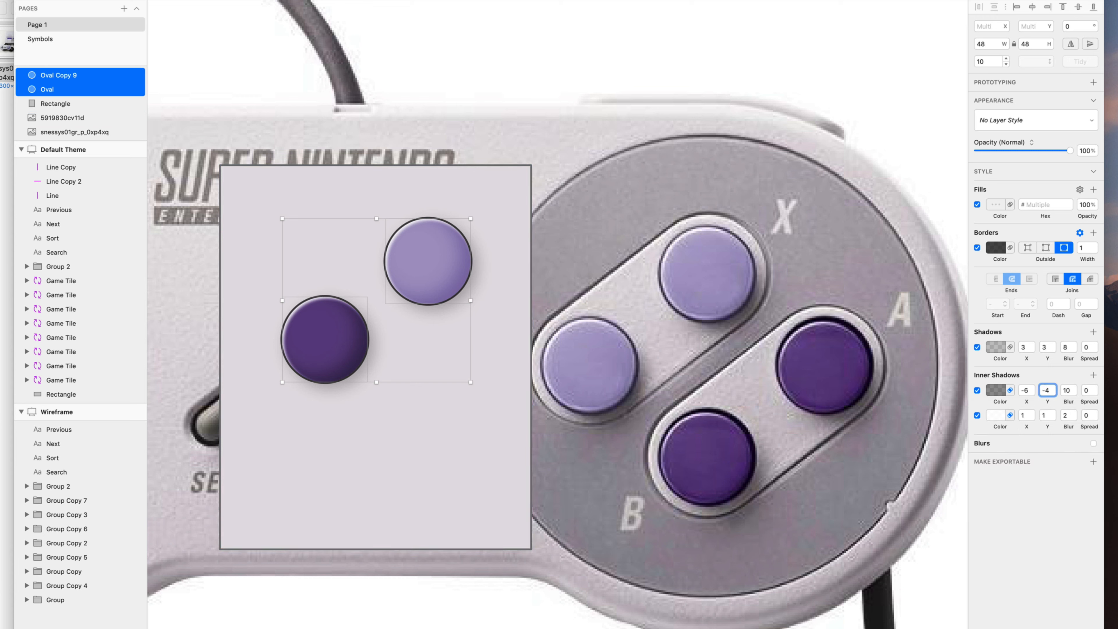
# Add a third inner shadow to both circles, coloured white #FFFFFF with X and Y offsets of -1
pyautogui.click(1093, 376)
pyautogui.click(996, 391)
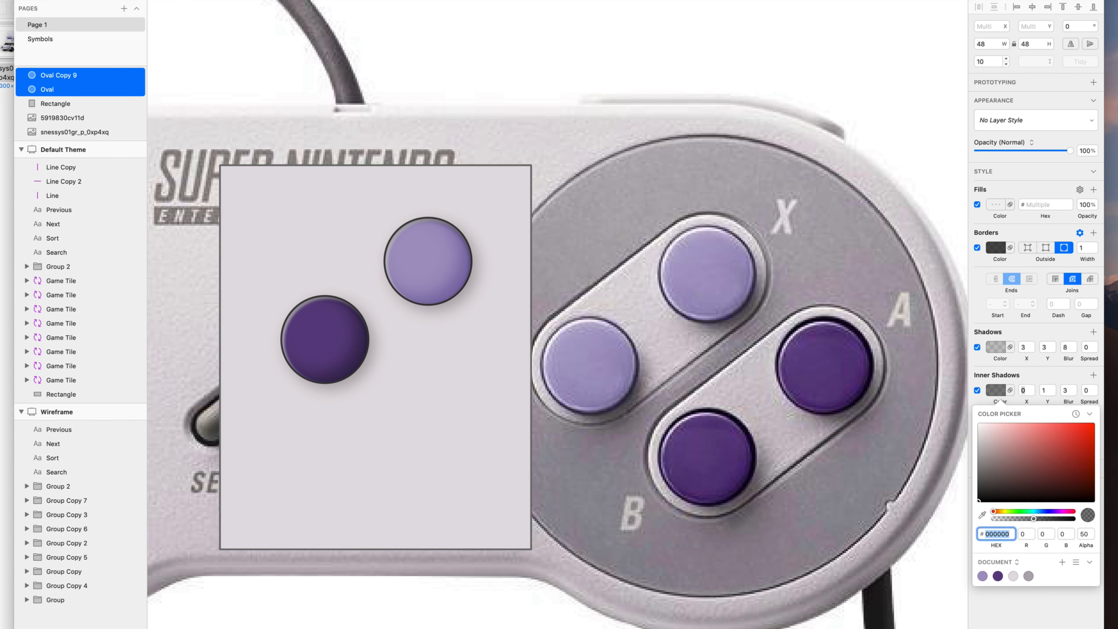
pyautogui.write('fff')
pyautogui.press('Return')
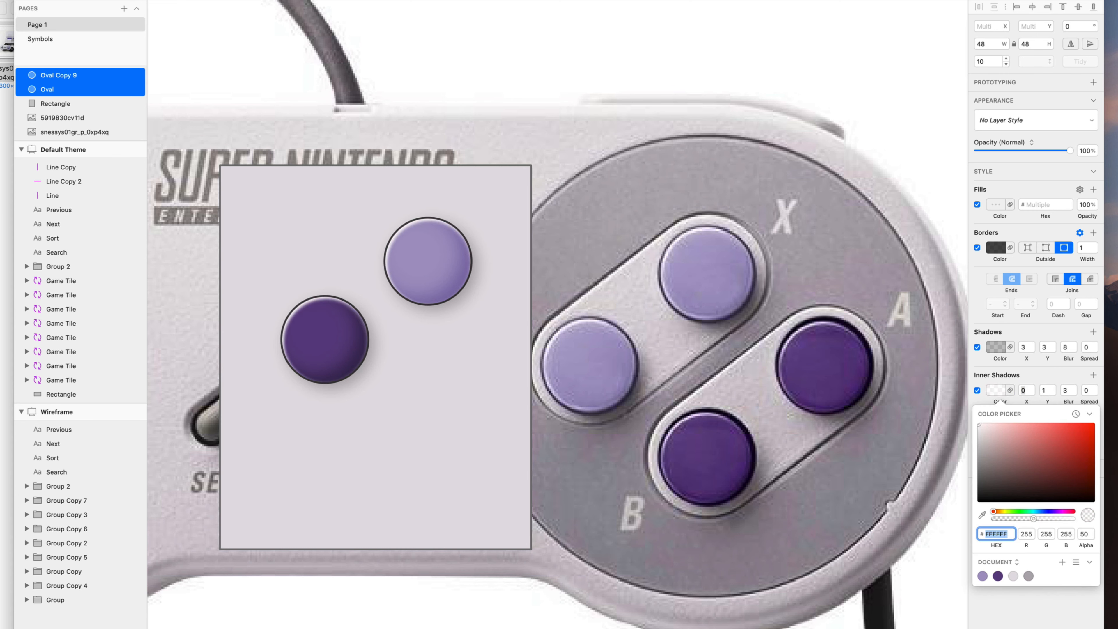
pyautogui.click(1026, 390)
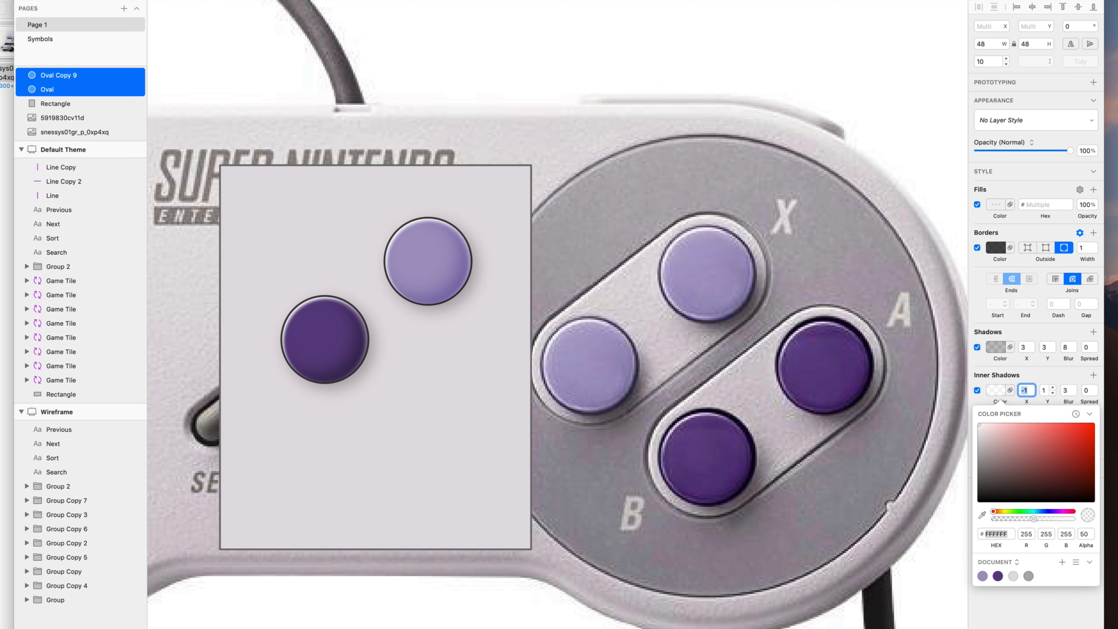
pyautogui.press('Tab')
pyautogui.write('0')
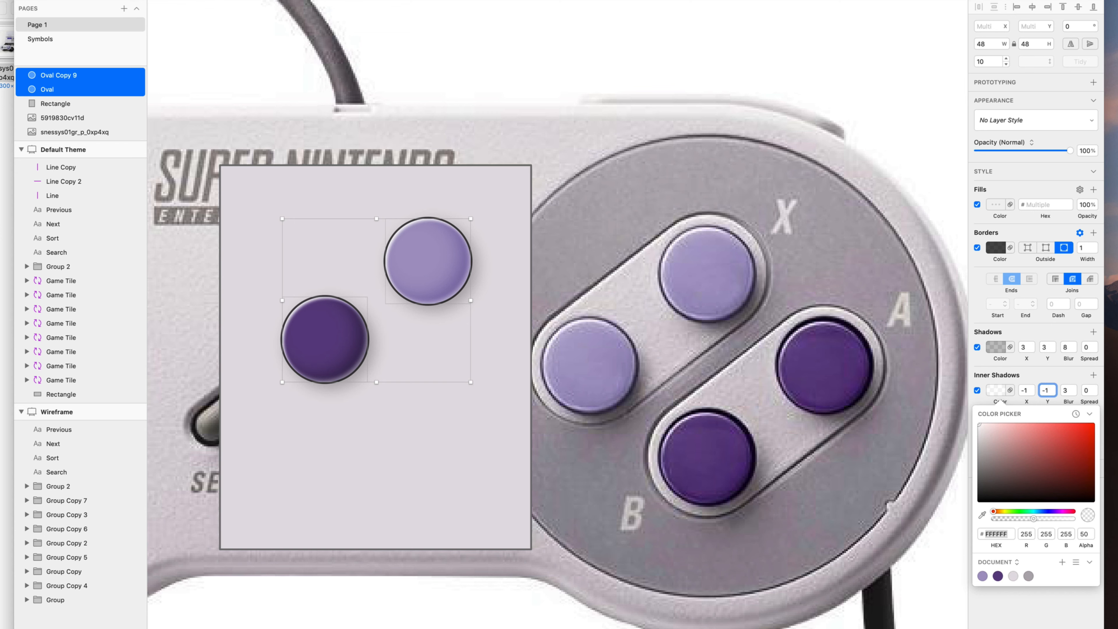
# Set the new white inner shadow's blend mode to Overlay and its alpha to 21%
pyautogui.click(1010, 390)
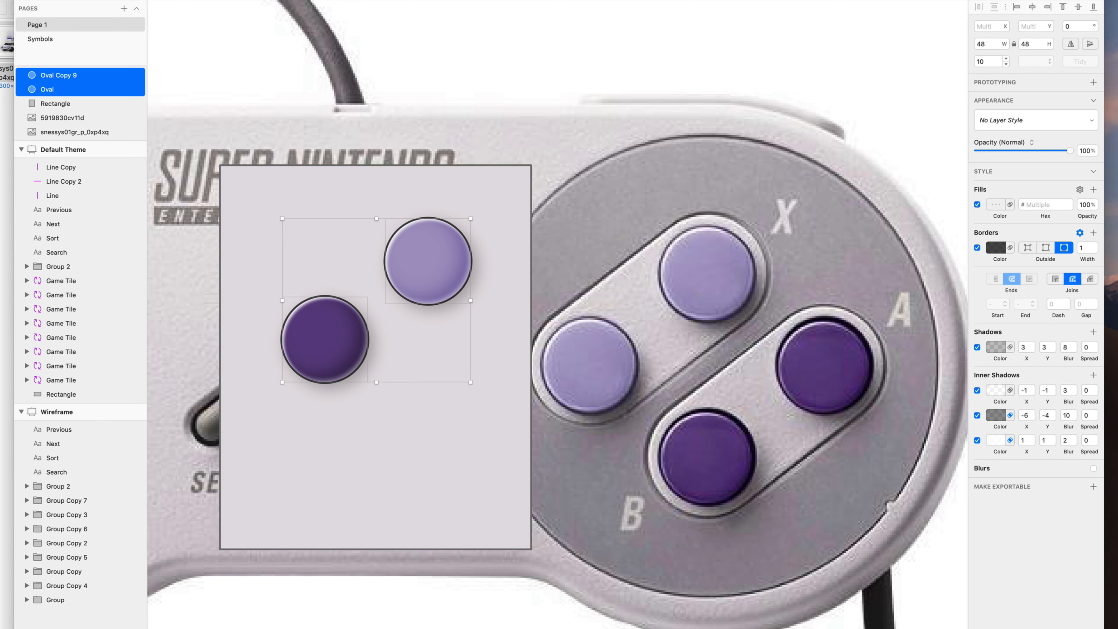
pyautogui.click(1009, 390)
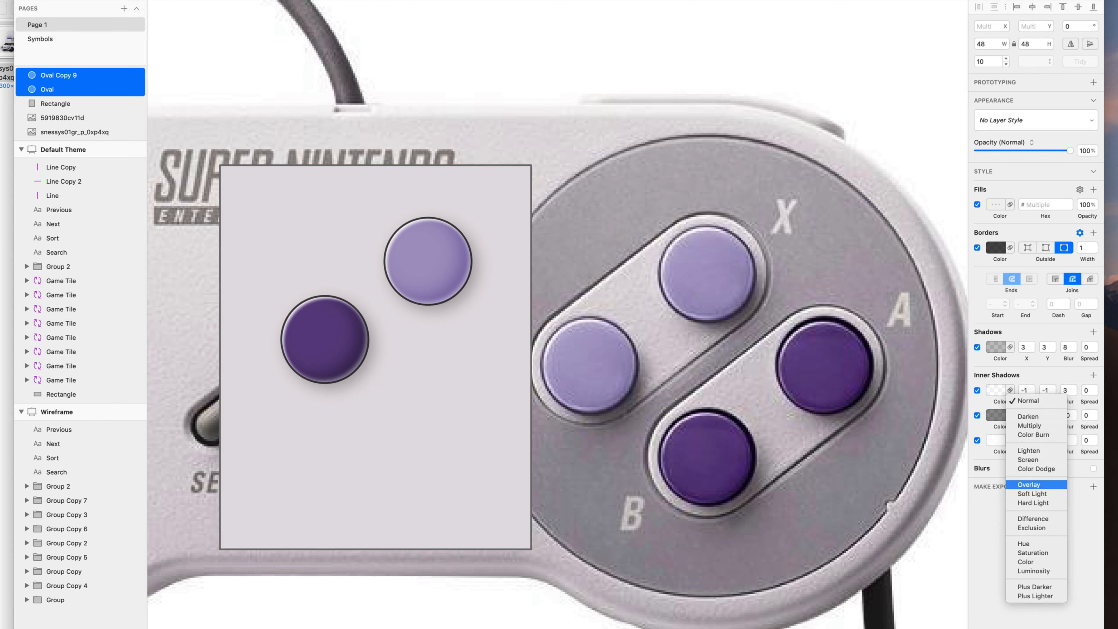
pyautogui.press('Return')
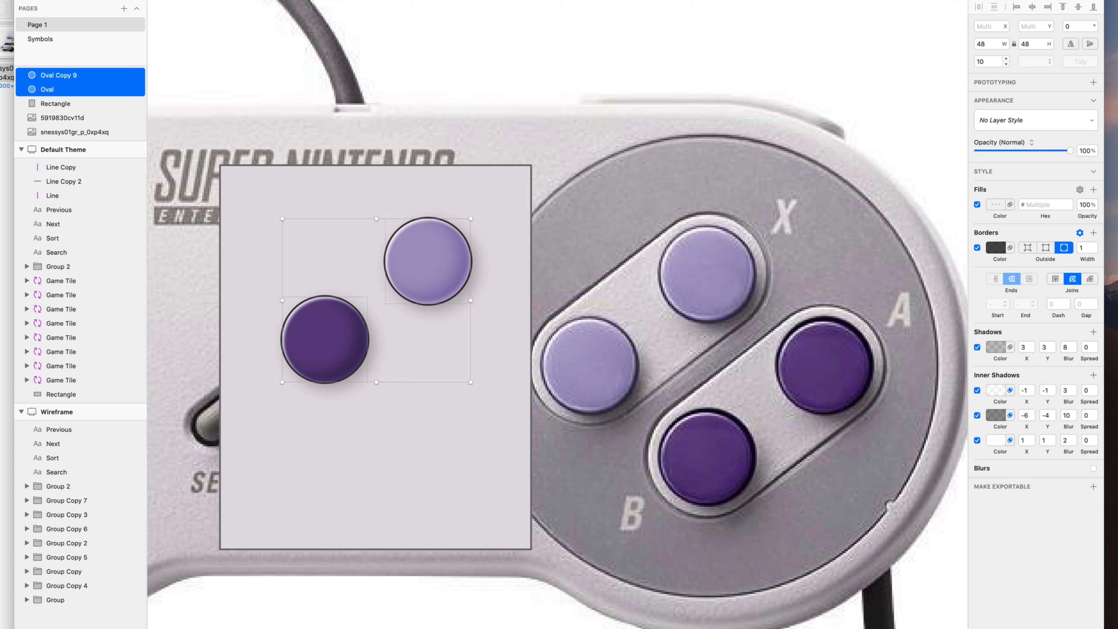
pyautogui.click(996, 390)
pyautogui.click(1085, 534)
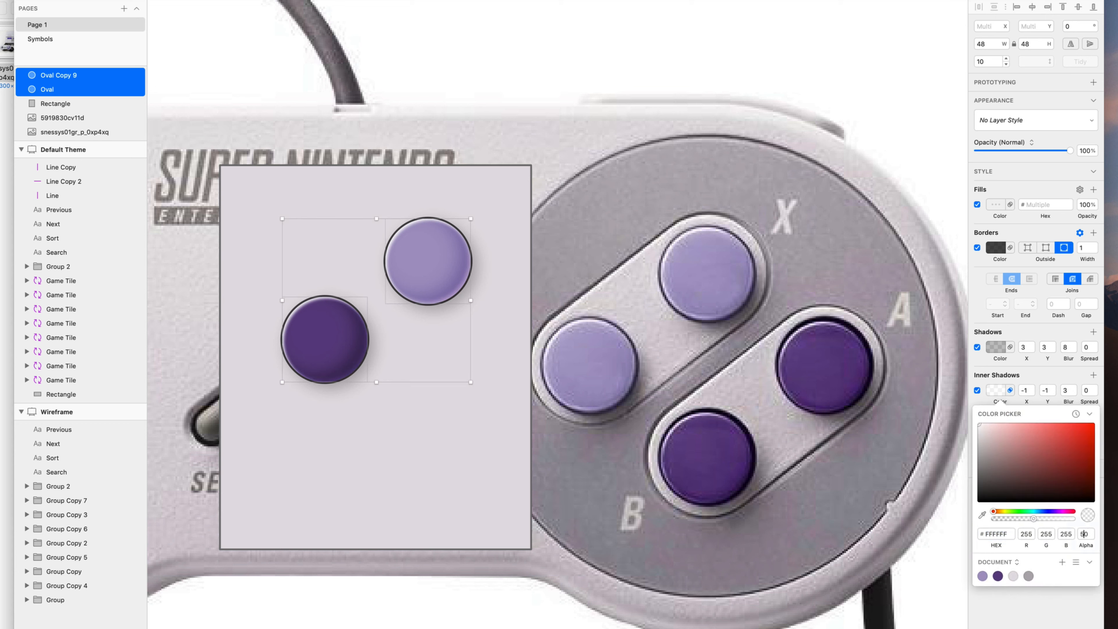
pyautogui.hotkey('shift', 'Down')
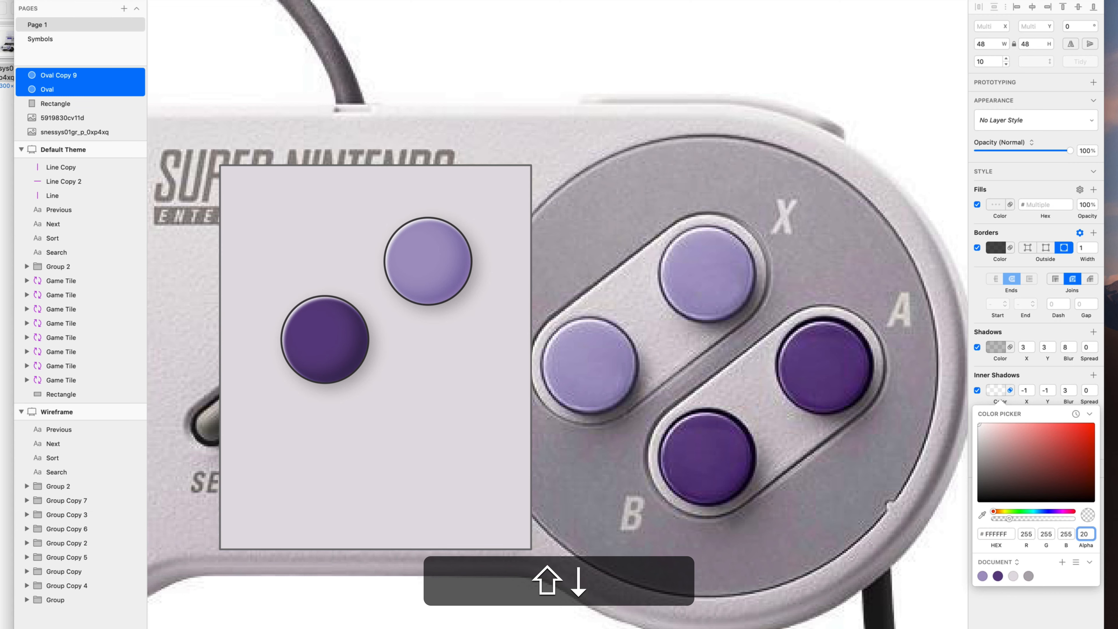
pyautogui.hotkey('shift', 'Up')
pyautogui.scroll(-3, 753, 422)
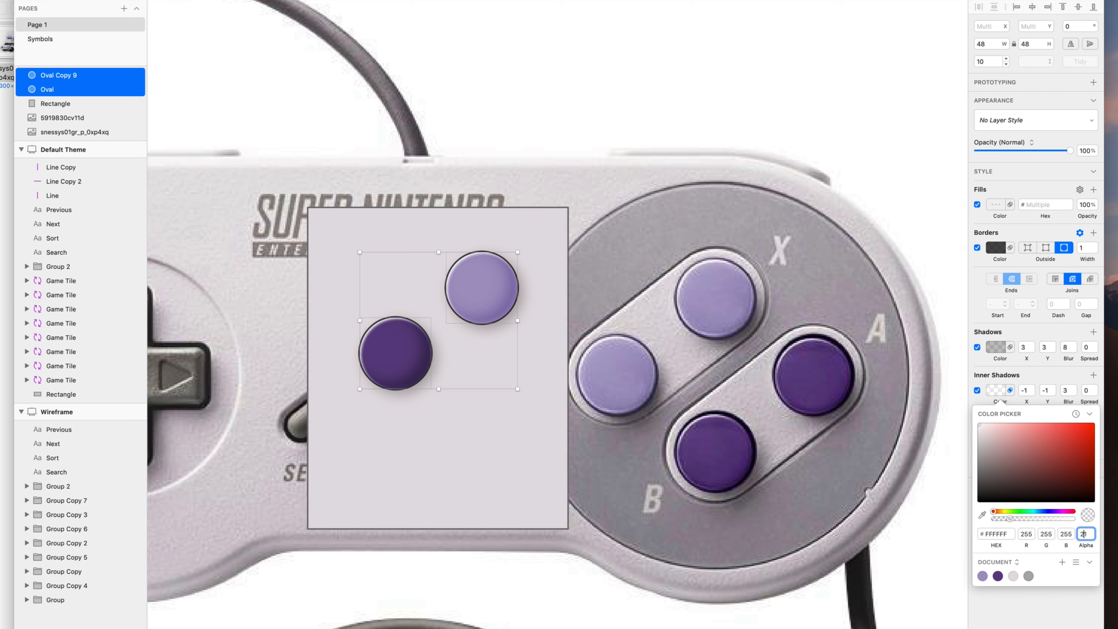
# Reduce the blur of the circles' white inner shadow at X -1, Y -1 to 0
pyautogui.click(1065, 390)
pyautogui.write('1')
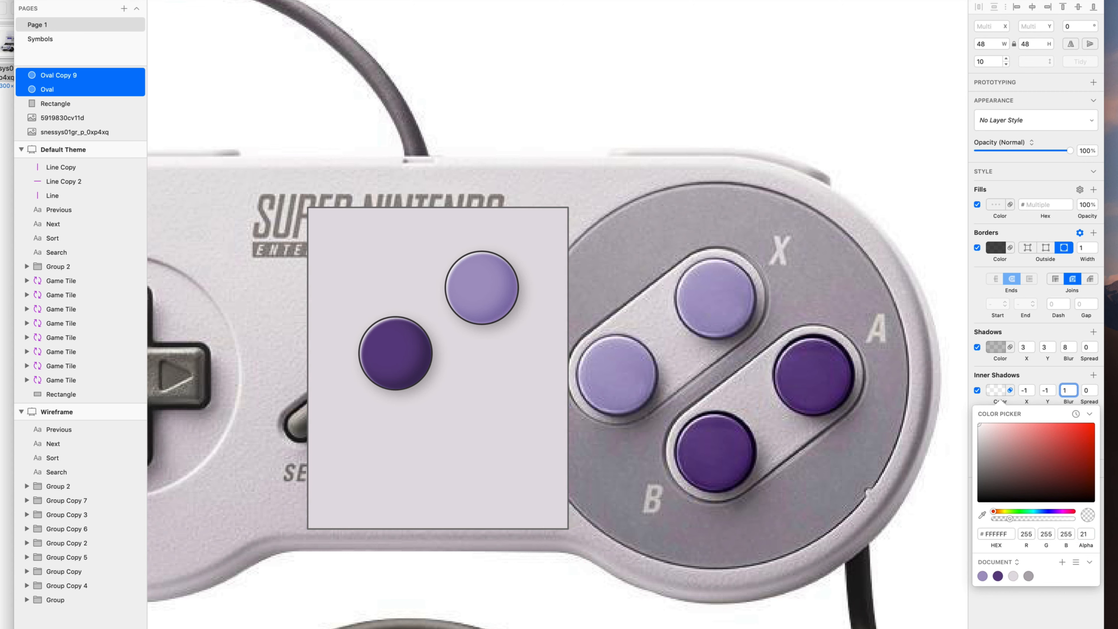
pyautogui.press('Up')
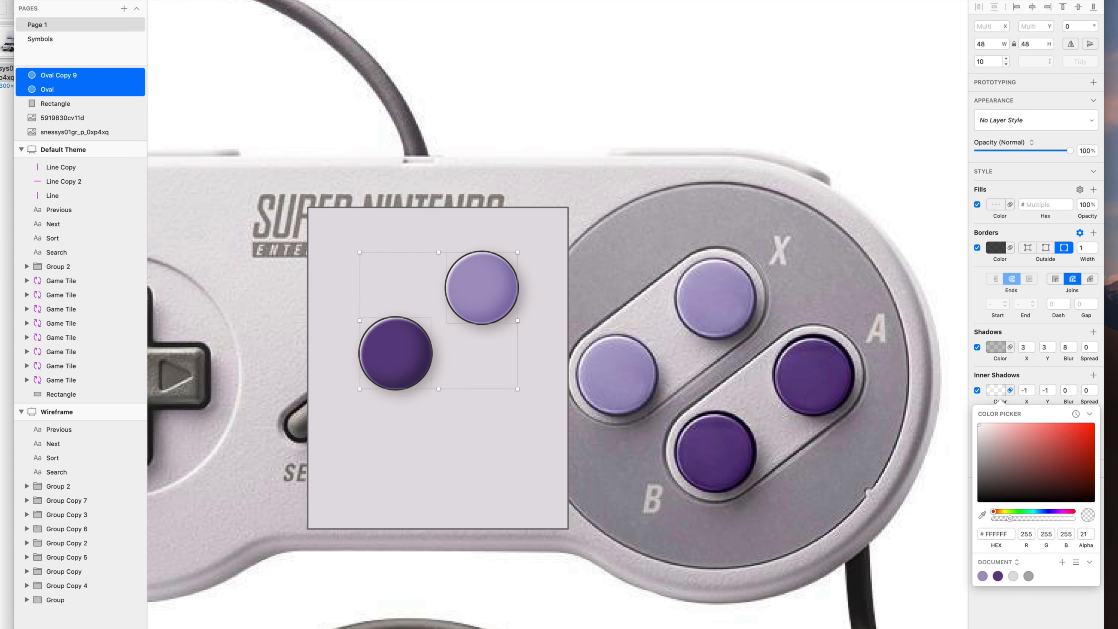
pyautogui.press('Escape')
# Try the Overlay blend mode on both circles' white inner shadow at X 1, Y 1, and restore Screen
pyautogui.click(1011, 440)
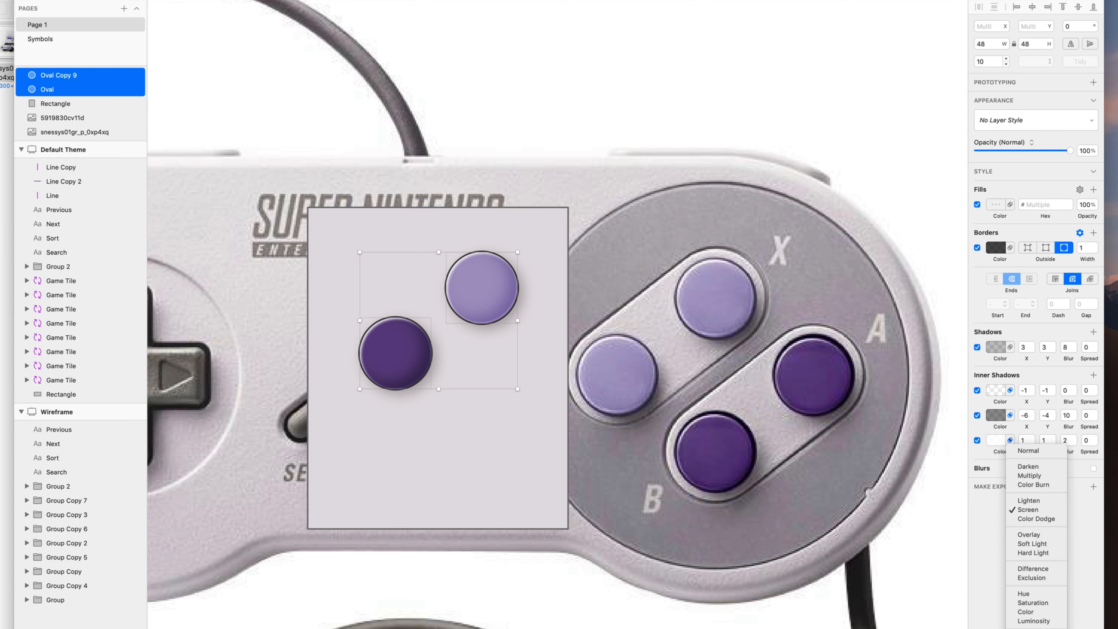
pyautogui.click(1029, 535)
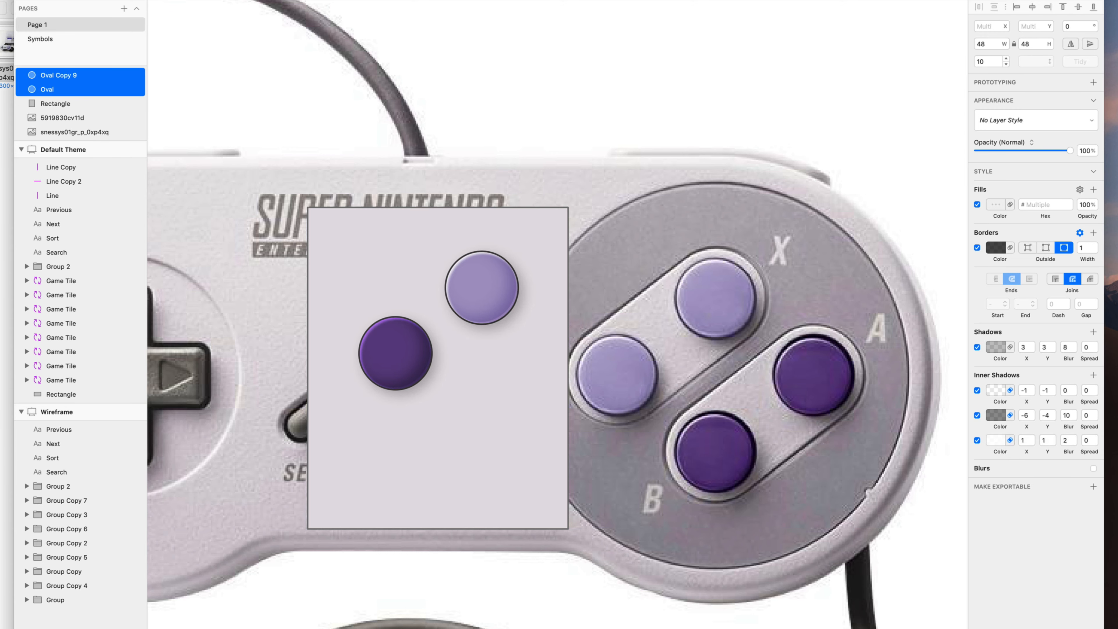
pyautogui.scroll(5, 736, 456)
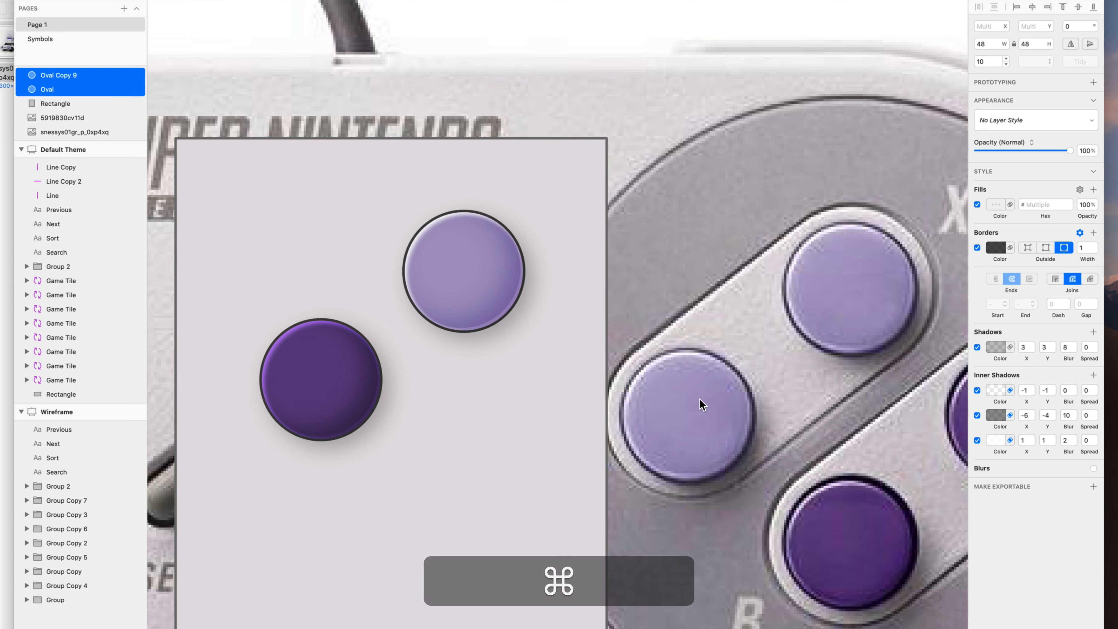
pyautogui.keyDown('super'); pyautogui.click(731, 387); pyautogui.keyUp('super')
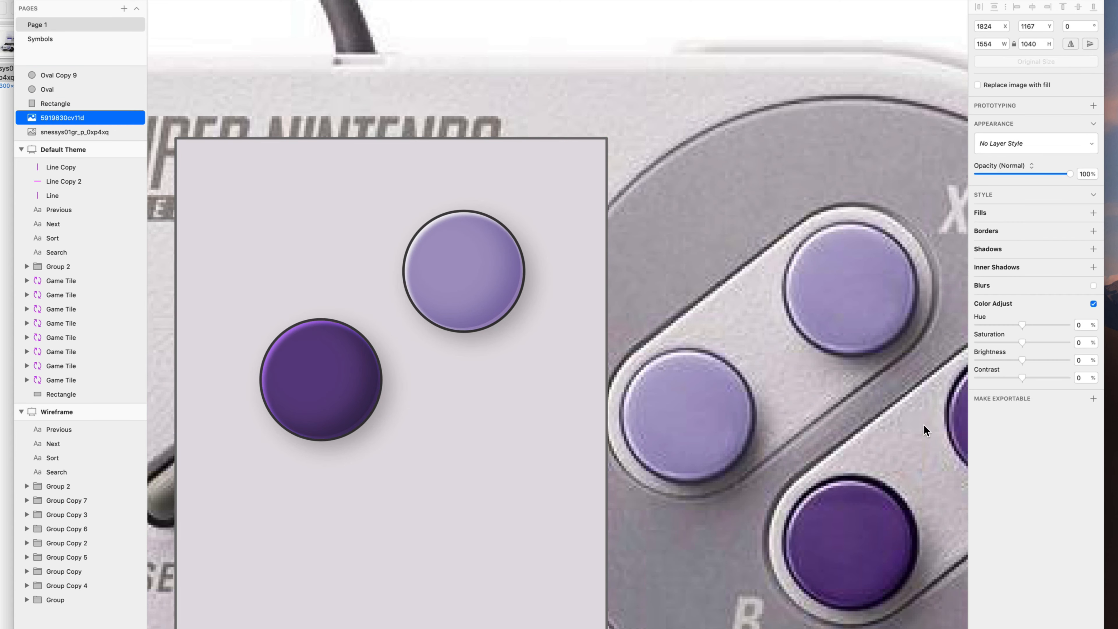
pyautogui.click(465, 282)
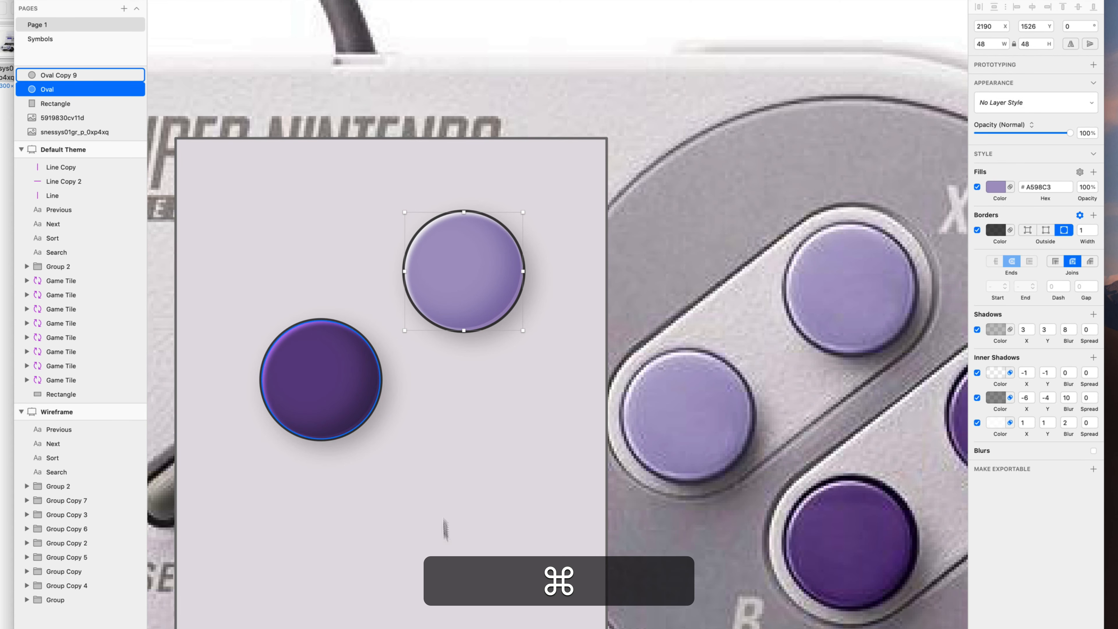
pyautogui.click(323, 383)
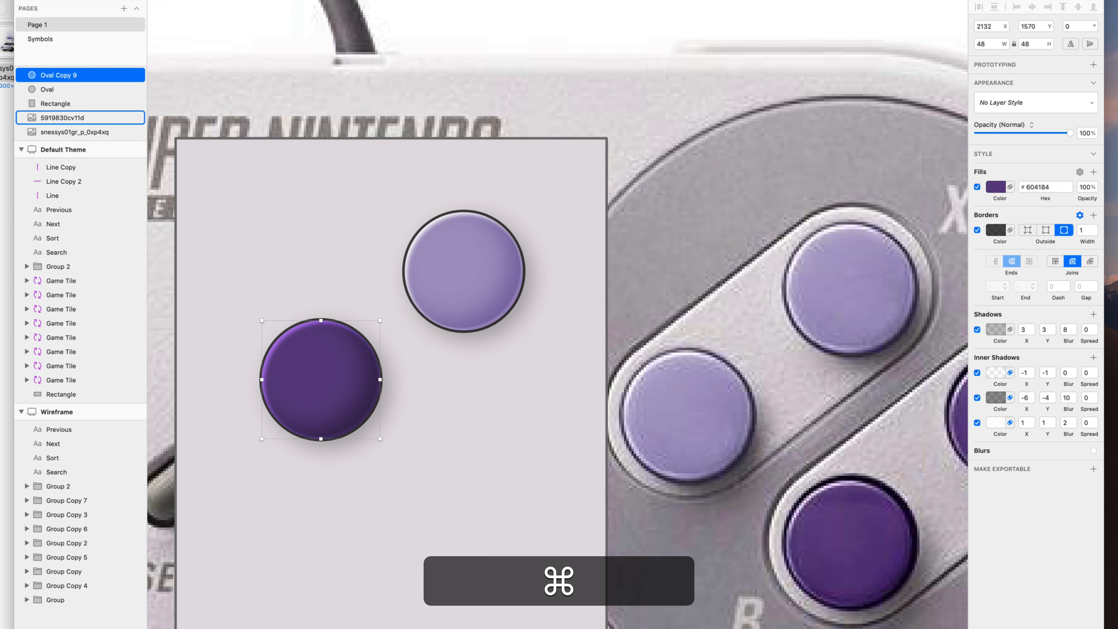
pyautogui.keyDown('shift'); pyautogui.keyDown('super'); pyautogui.click(465, 271); pyautogui.keyUp('super'); pyautogui.keyUp('shift')
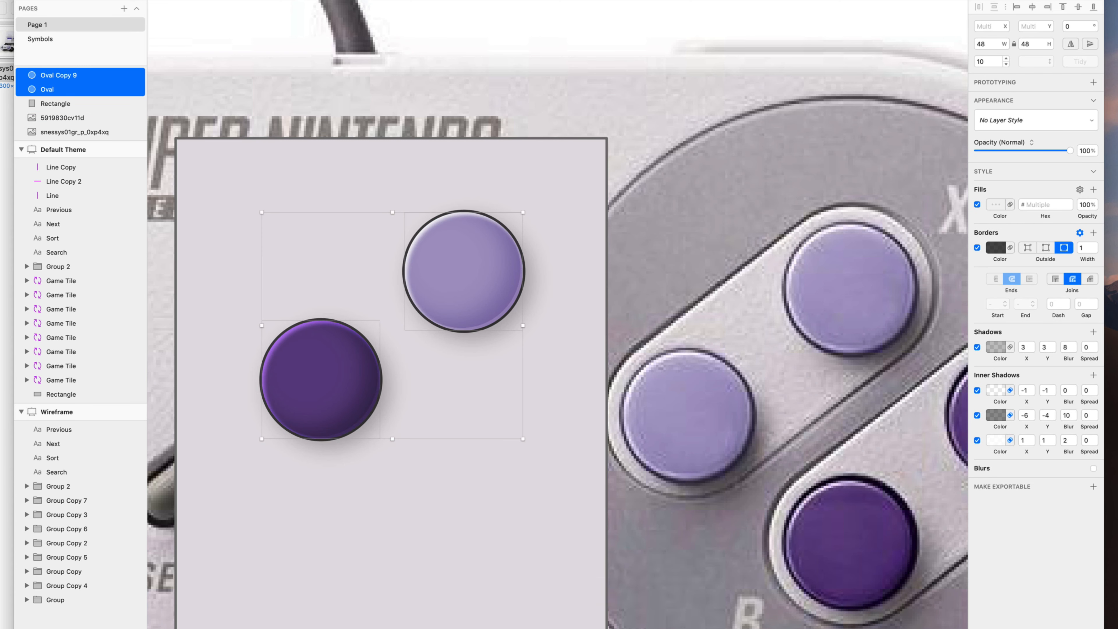
pyautogui.click(1011, 440)
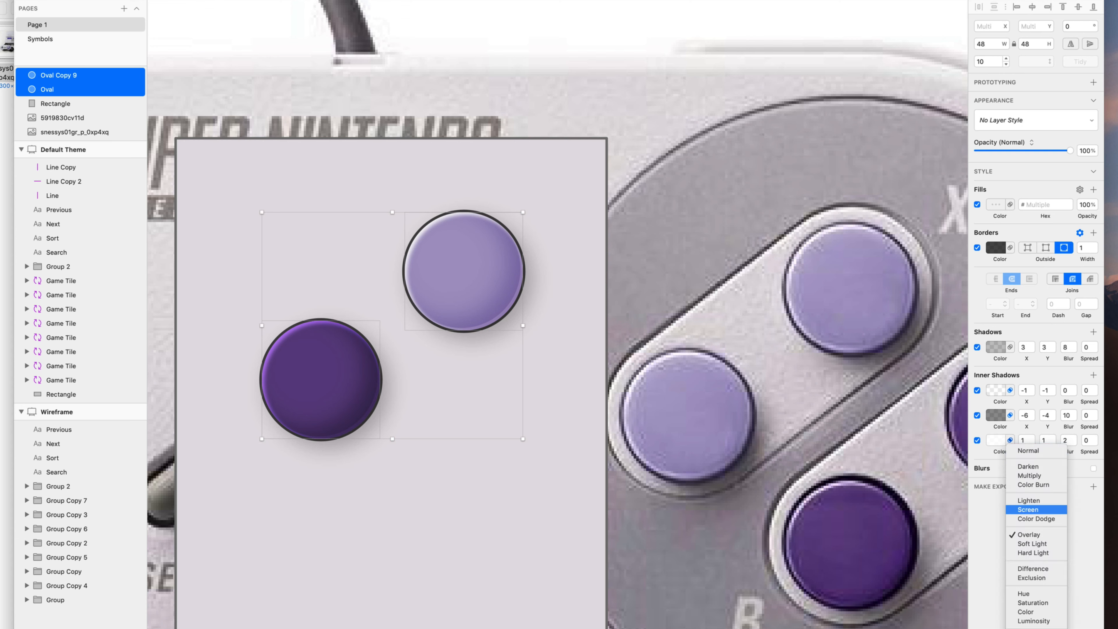
pyautogui.click(1032, 510)
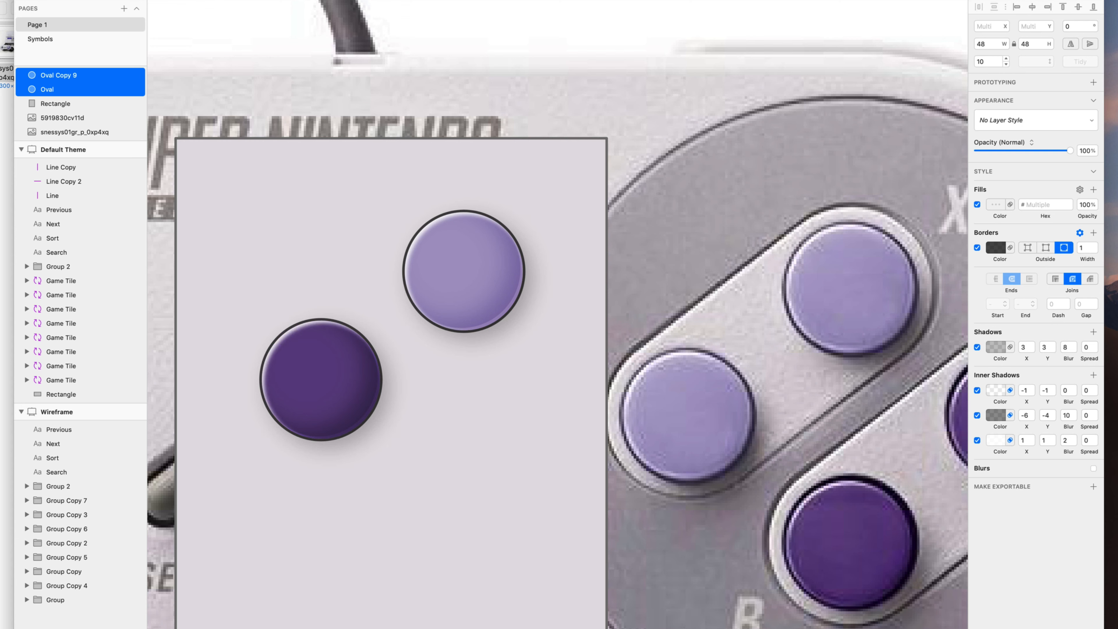
# Lower the alpha of the circles' white inner shadow at X 1, Y 1 to 74%
pyautogui.click(995, 440)
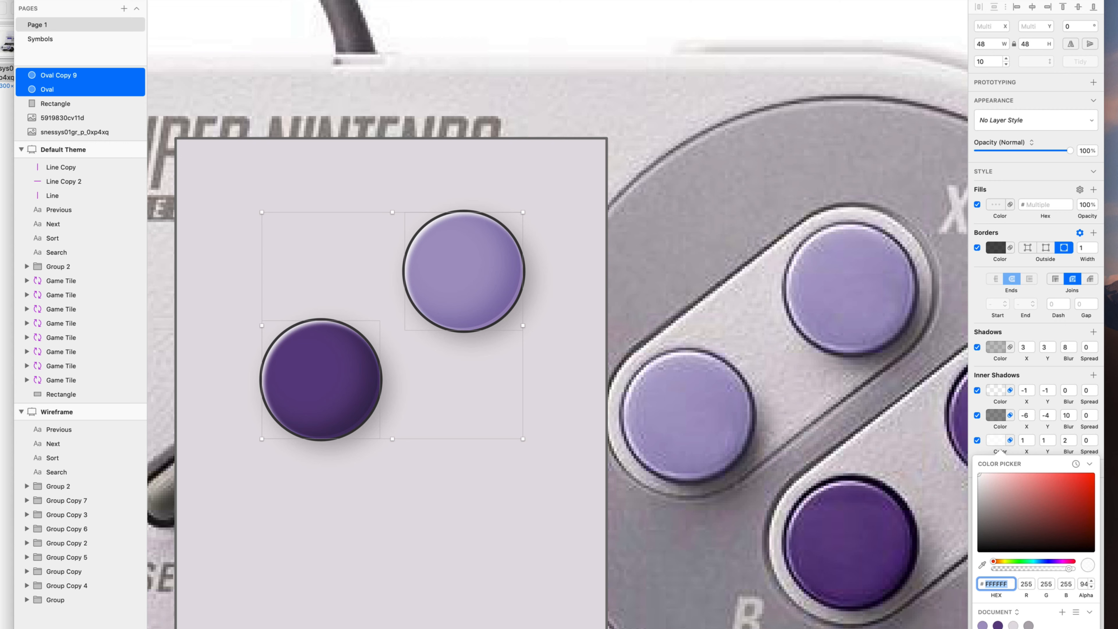
pyautogui.hotkey('shift', 'Tab')
pyautogui.hotkey('shift', 'Down')
pyautogui.hotkey('shift', 'Down')
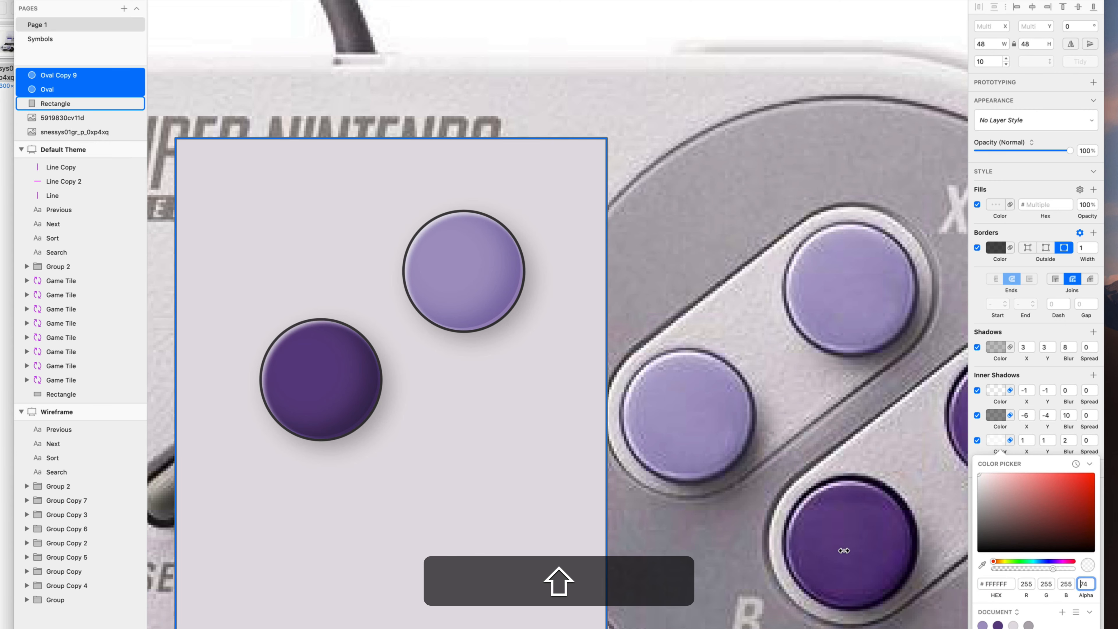
pyautogui.scroll(-5, 843, 551)
pyautogui.click(910, 324)
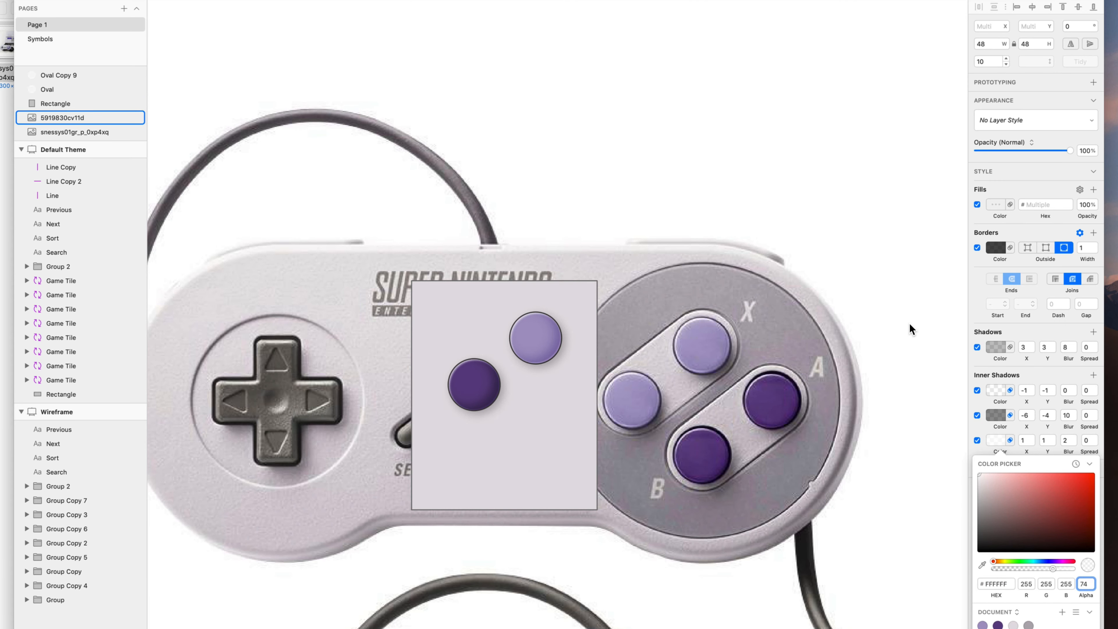
pyautogui.click(910, 322)
# Set the alpha of both circles' black inner shadow to 23%
pyautogui.keyDown('super'); pyautogui.click(534, 340); pyautogui.keyUp('super')
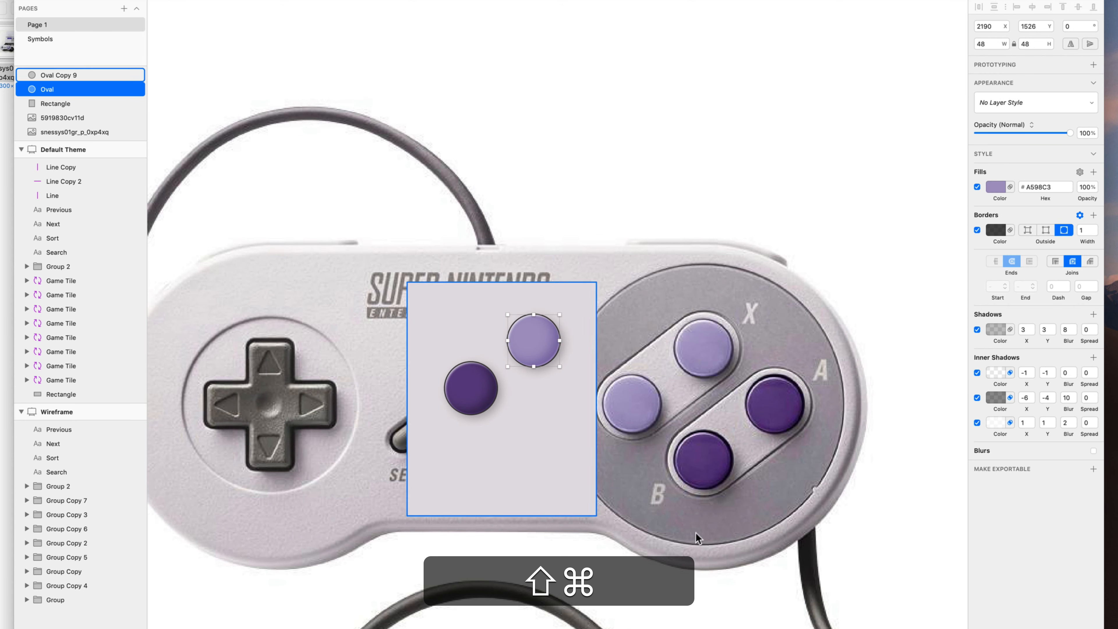
pyautogui.keyDown('shift'); pyautogui.keyDown('super'); pyautogui.click(463, 387); pyautogui.keyUp('super'); pyautogui.keyUp('shift')
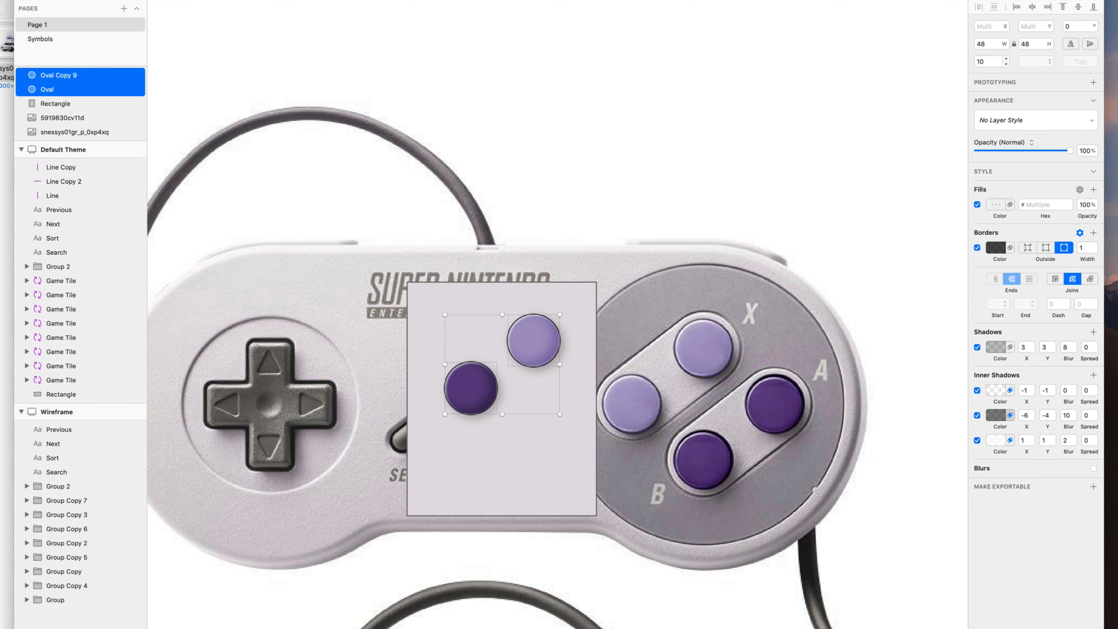
pyautogui.click(995, 415)
pyautogui.click(1083, 559)
pyautogui.hotkey('shift', 'Down')
pyautogui.hotkey('shift', 'Down')
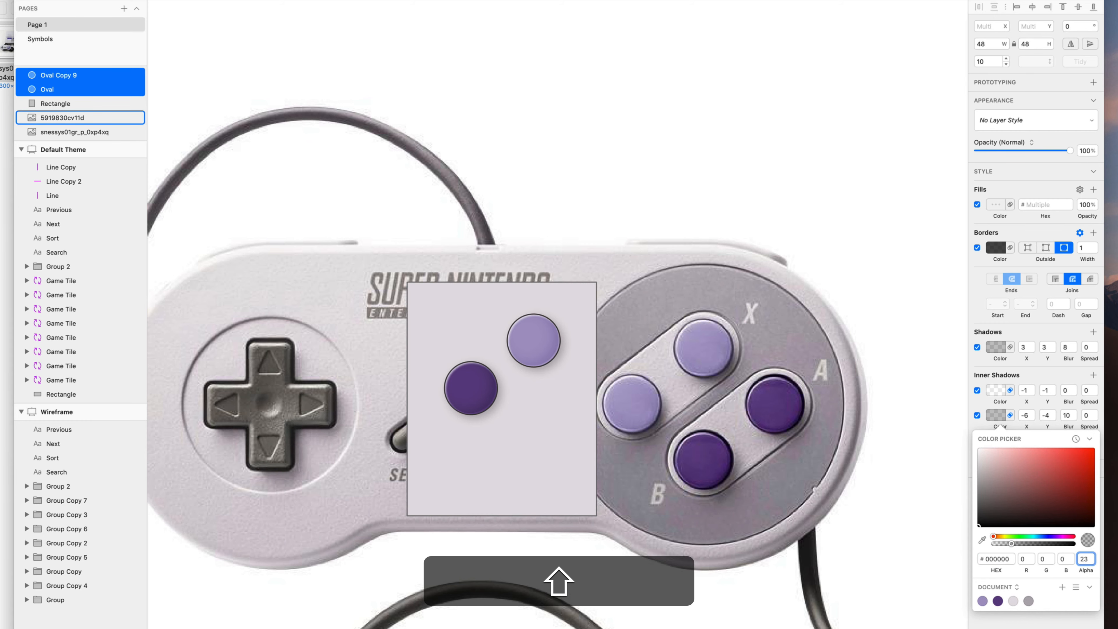
pyautogui.click(911, 282)
# Compare the two drawn circles with the real buttons in the controller photo
pyautogui.scroll(-5, 911, 282)
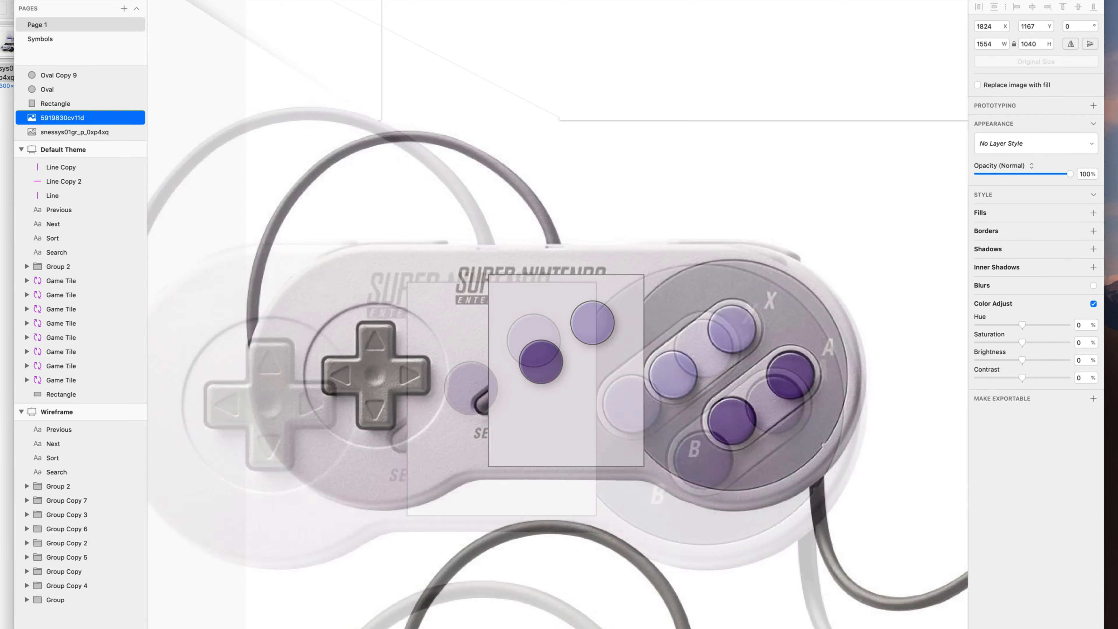
pyautogui.scroll(2, 911, 281)
pyautogui.scroll(5, 1050, 361)
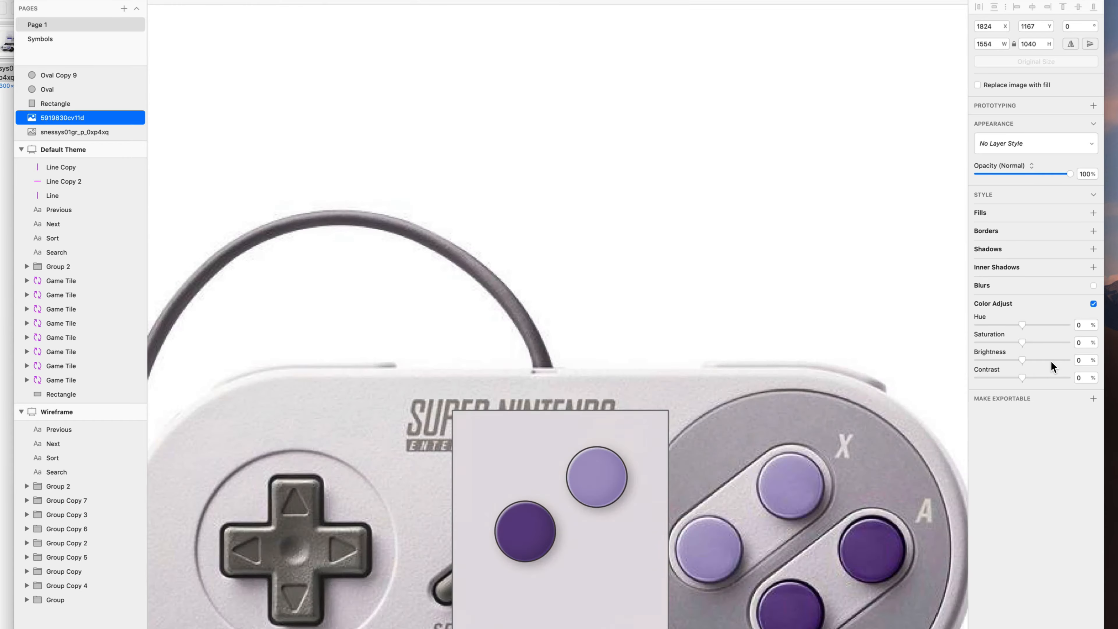
pyautogui.scroll(-3, 940, 474)
pyautogui.scroll(3, 940, 474)
pyautogui.scroll(-5, 940, 473)
pyautogui.hscroll(5, 939, 473)
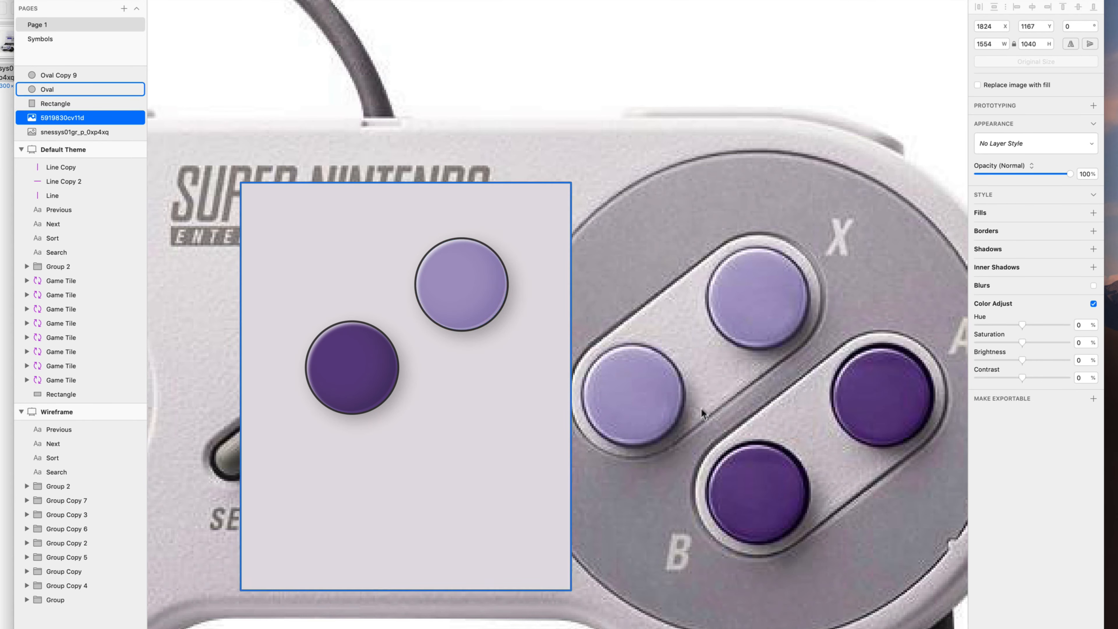
pyautogui.keyDown('super'); pyautogui.click(461, 284); pyautogui.keyUp('super')
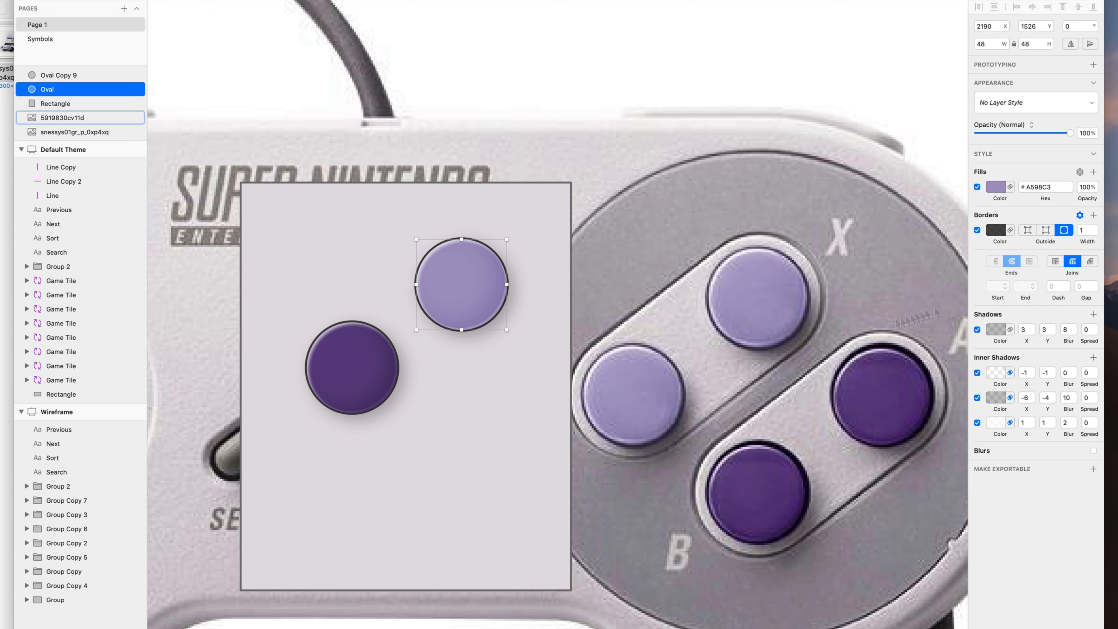
pyautogui.click(639, 425)
# Create a layer style named "Light Btn" from the light purple circle
pyautogui.click(461, 284)
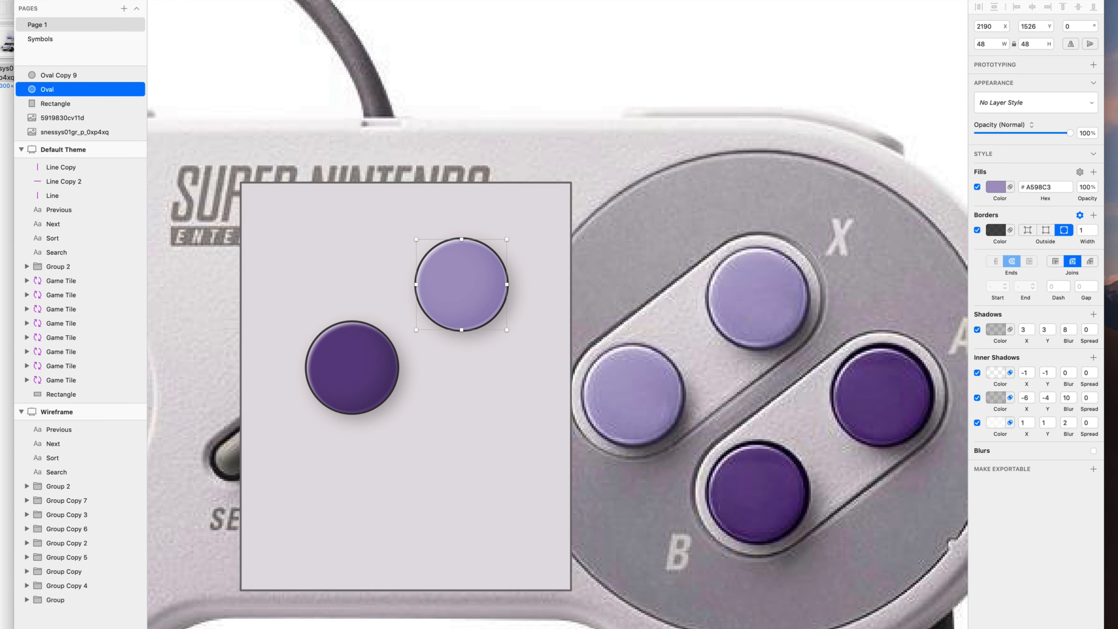
pyautogui.click(1036, 102)
pyautogui.click(1036, 103)
pyautogui.click(1035, 102)
pyautogui.click(1026, 115)
pyautogui.write('Light Btn')
pyautogui.press('Return')
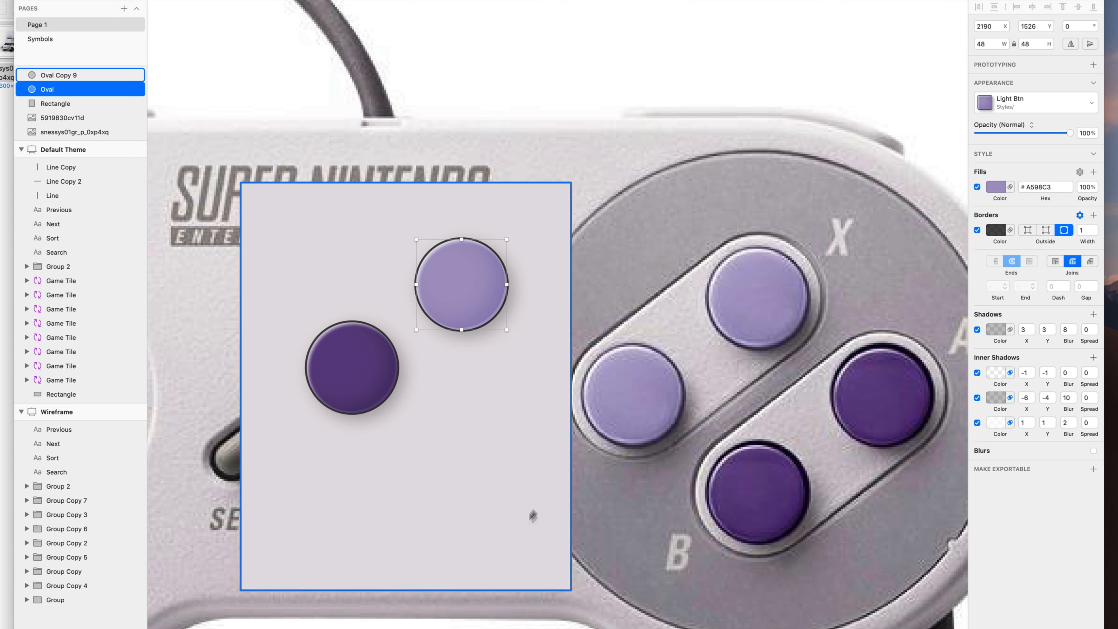
# Create a layer style named "Dark Btn" from the dark purple circle
pyautogui.keyDown('super'); pyautogui.click(357, 369); pyautogui.keyUp('super')
pyautogui.click(1035, 102)
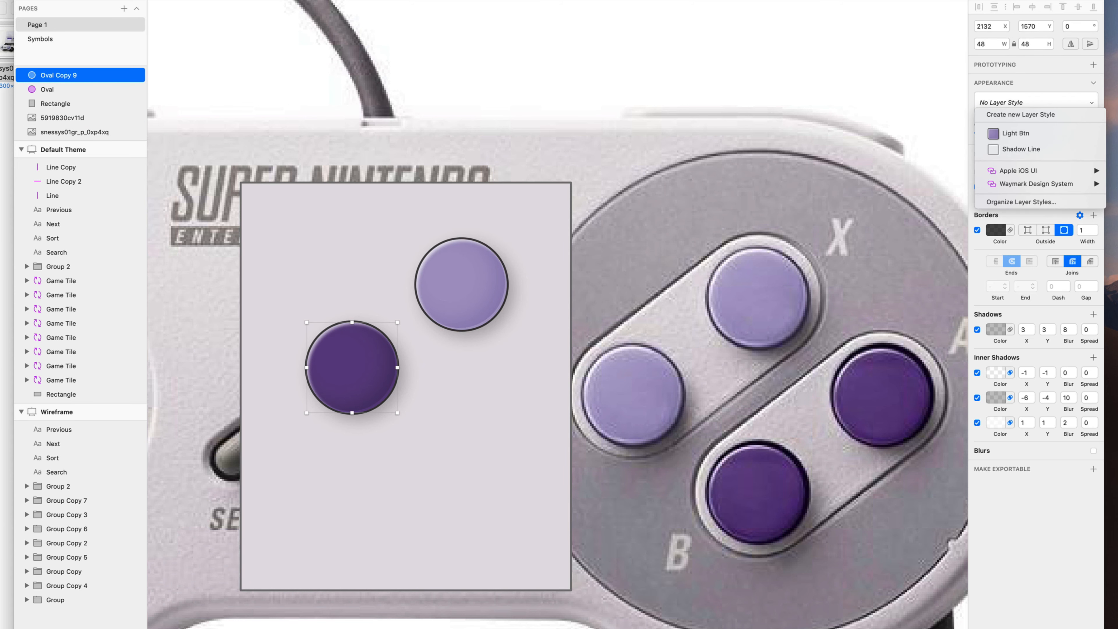
pyautogui.click(1021, 114)
pyautogui.write('Da')
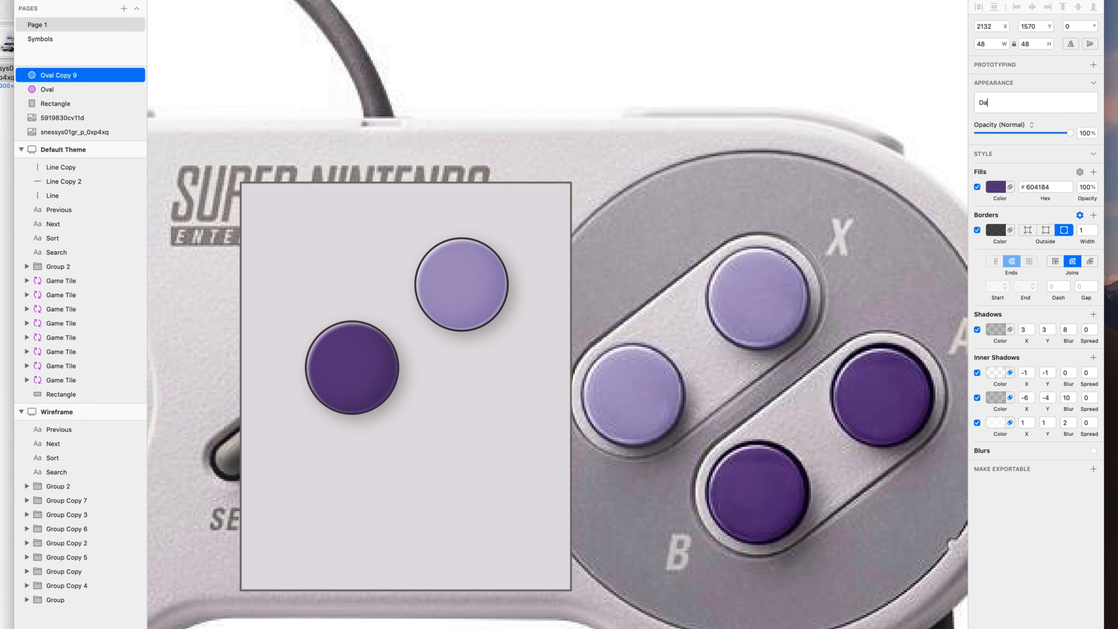
pyautogui.write('rk Btn')
pyautogui.press('Return')
# Duplicate the dark purple circle above the original and fill the copy with the document's light gray linear gradient
pyautogui.hscroll(-3, 618, 379)
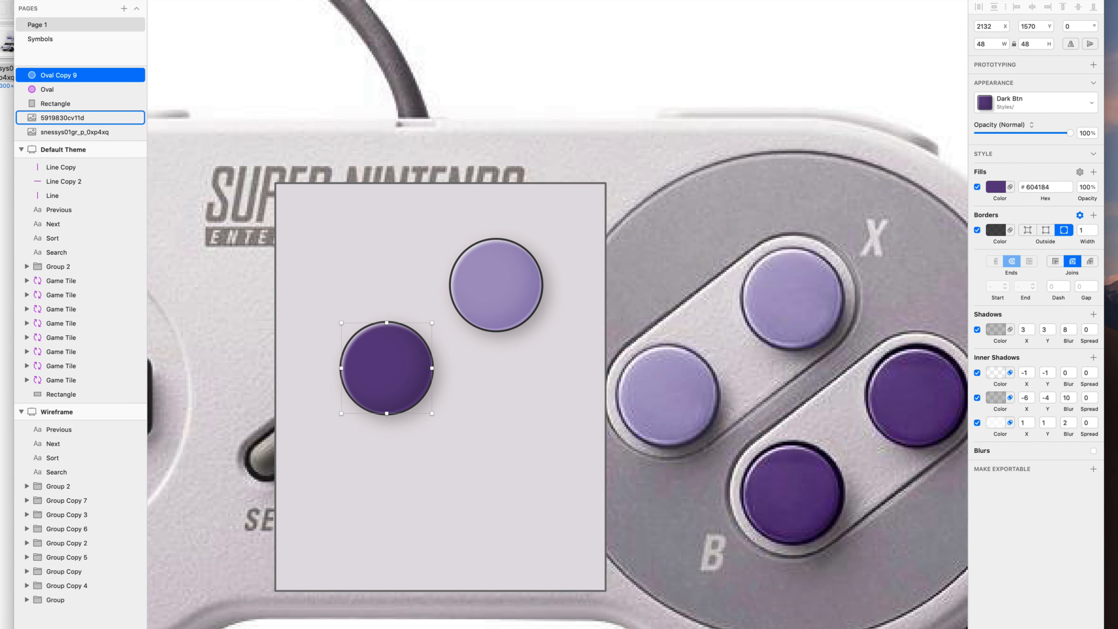
pyautogui.hscroll(3, 689, 310)
pyautogui.press('alt')
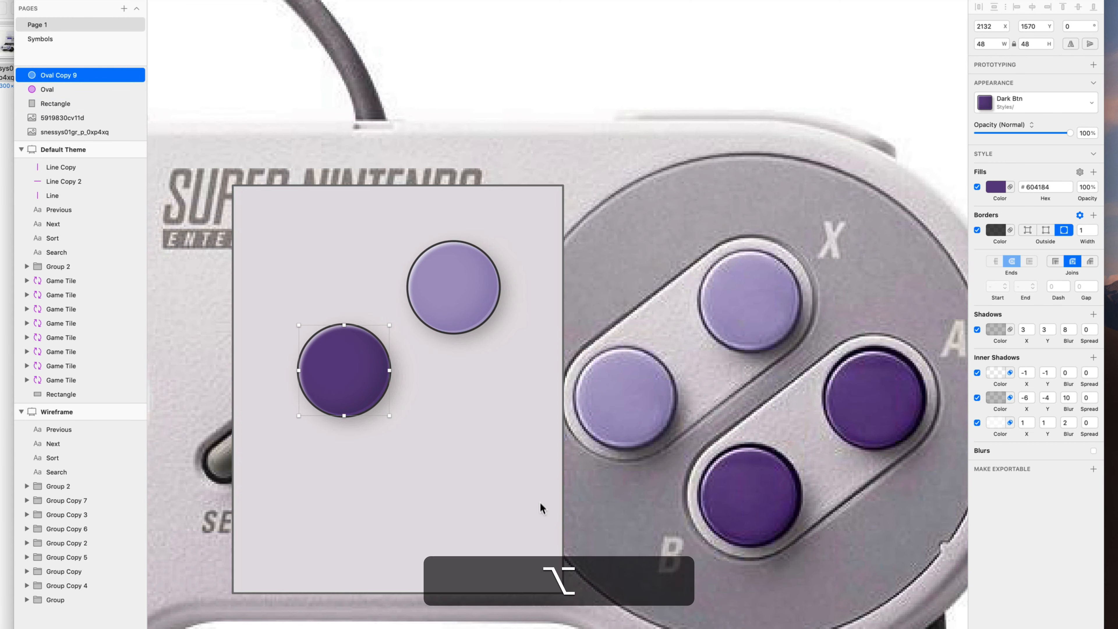
pyautogui.moveTo(536, 500); pyautogui.dragTo(496, 354)
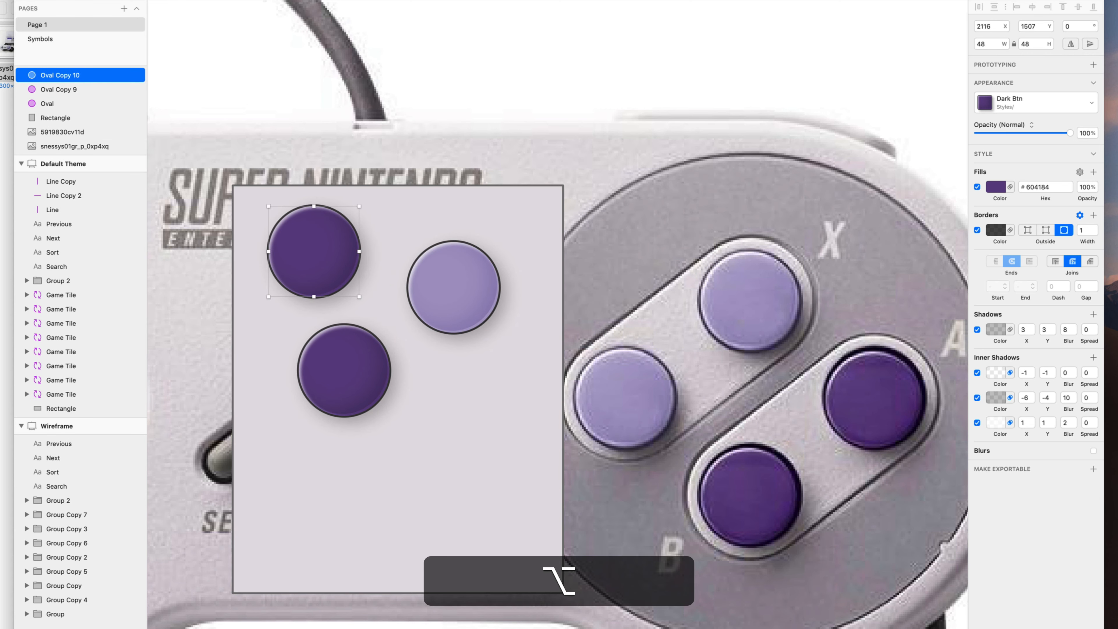
pyautogui.click(996, 187)
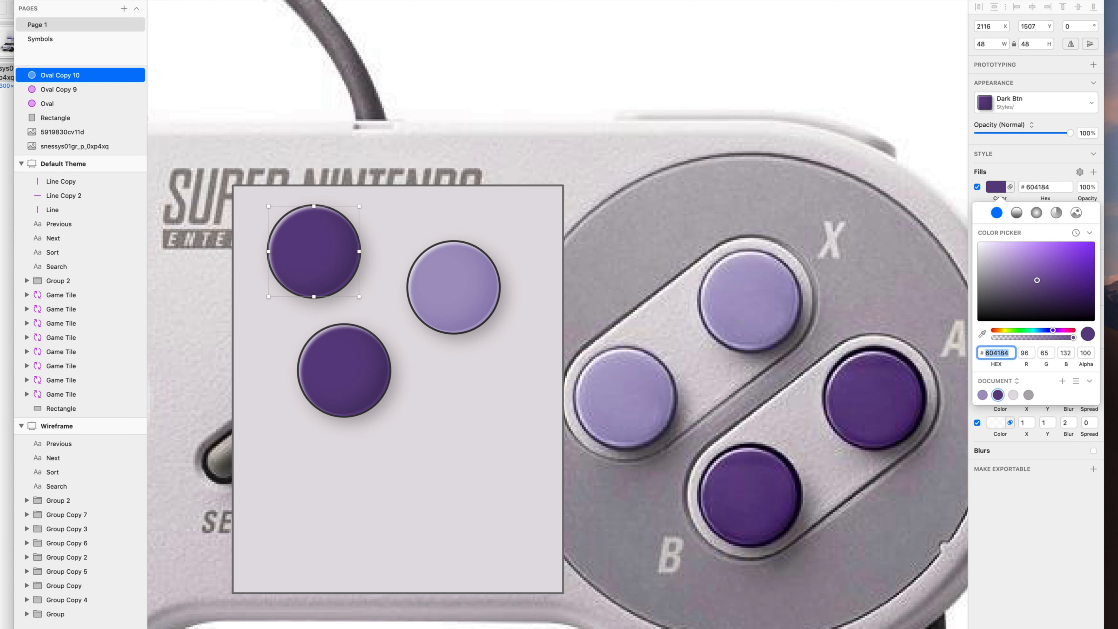
pyautogui.click(1017, 213)
pyautogui.click(982, 425)
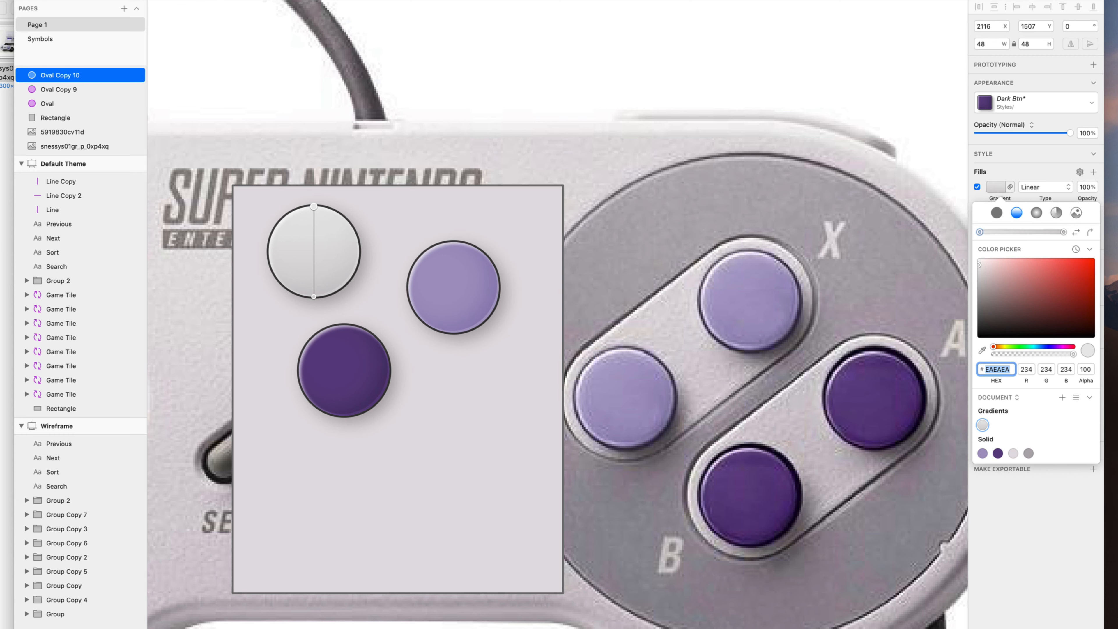
# Create a layer style named "Gray Btn" from the gray gradient circle
pyautogui.click(1035, 102)
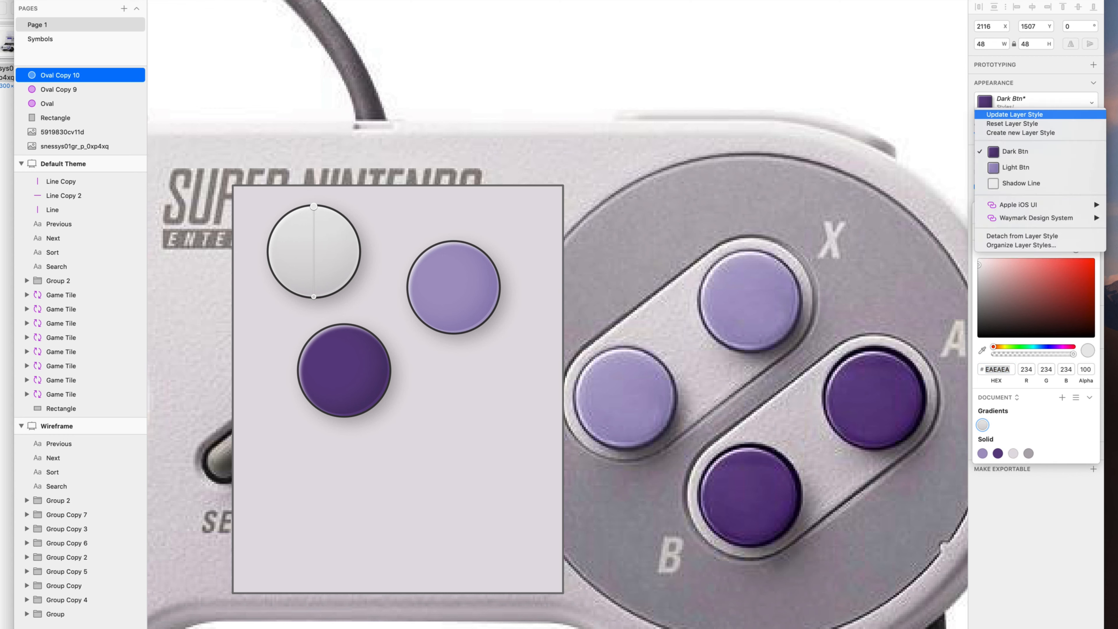
pyautogui.click(1020, 132)
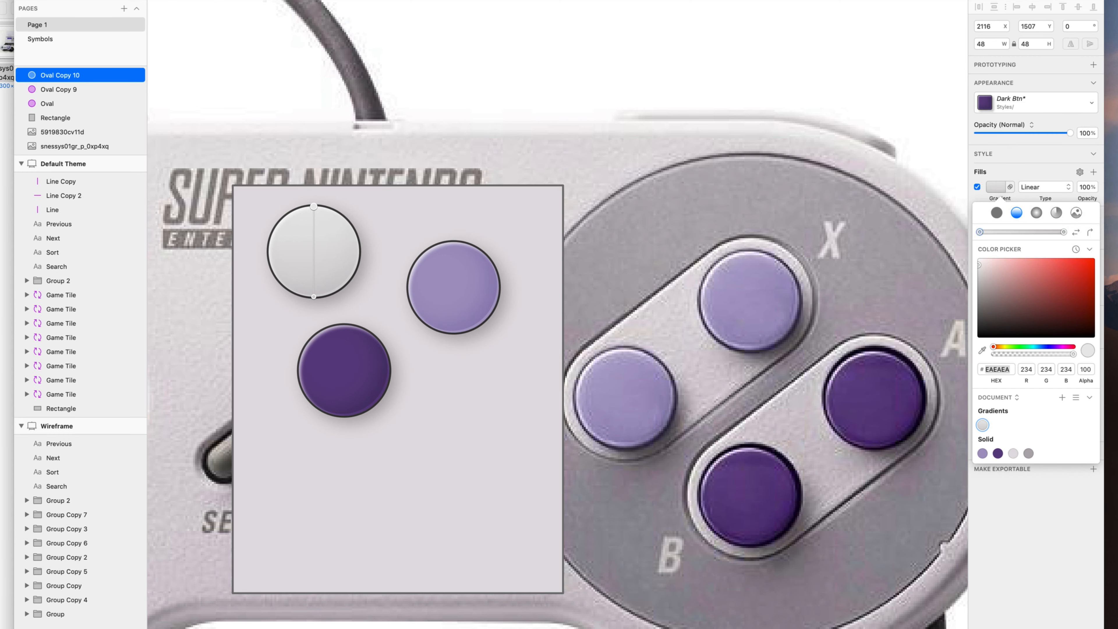
pyautogui.press('shift')
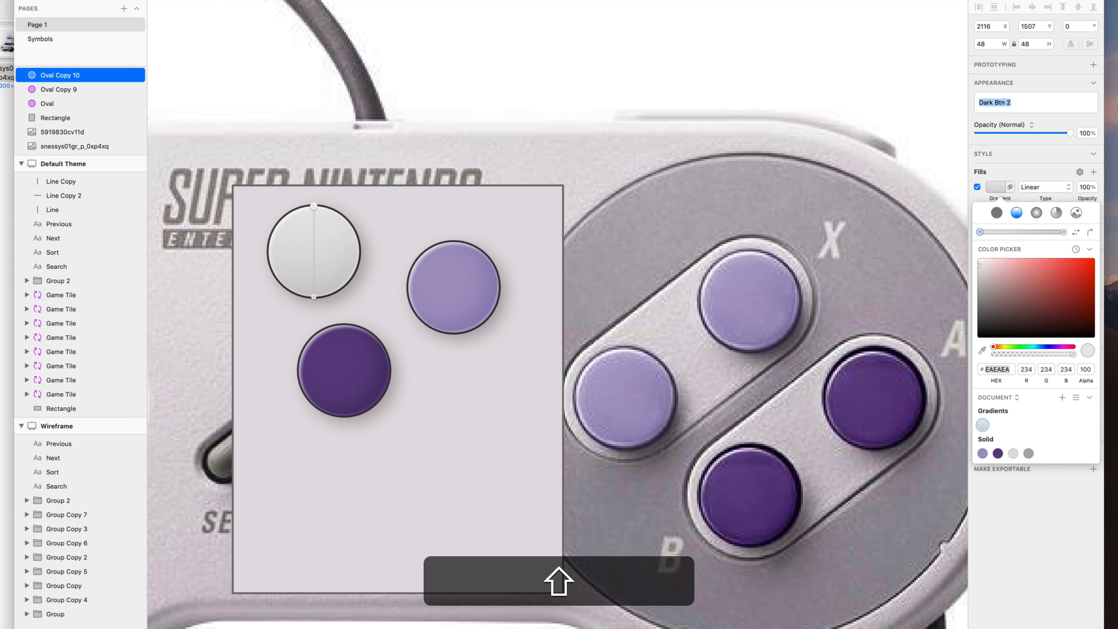
pyautogui.write('Gray Btn')
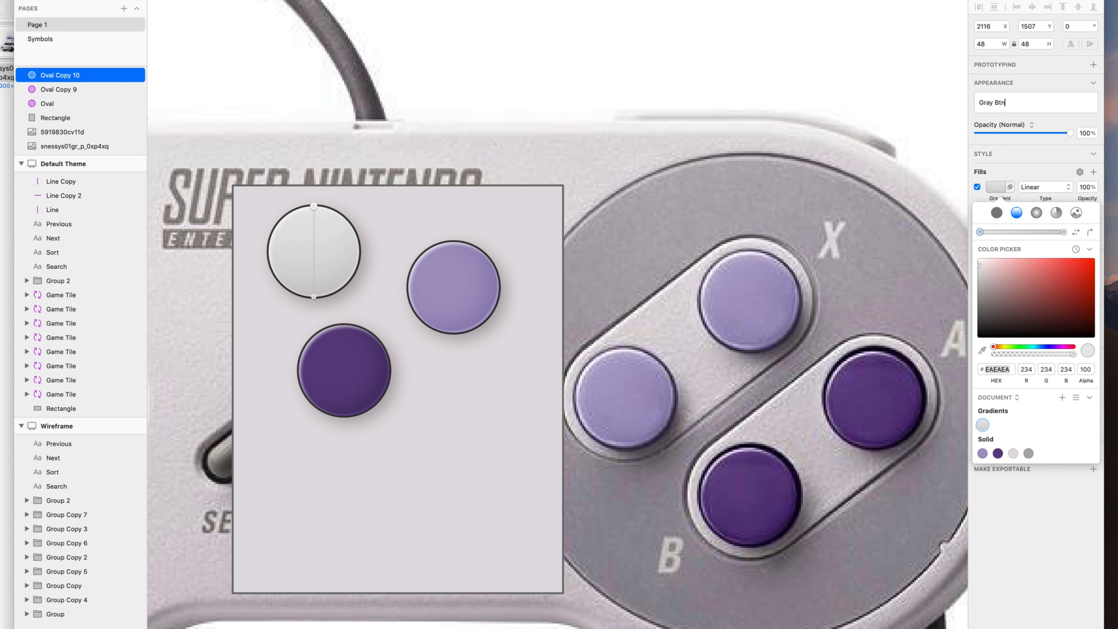
pyautogui.press('Return')
pyautogui.press('super+minus')
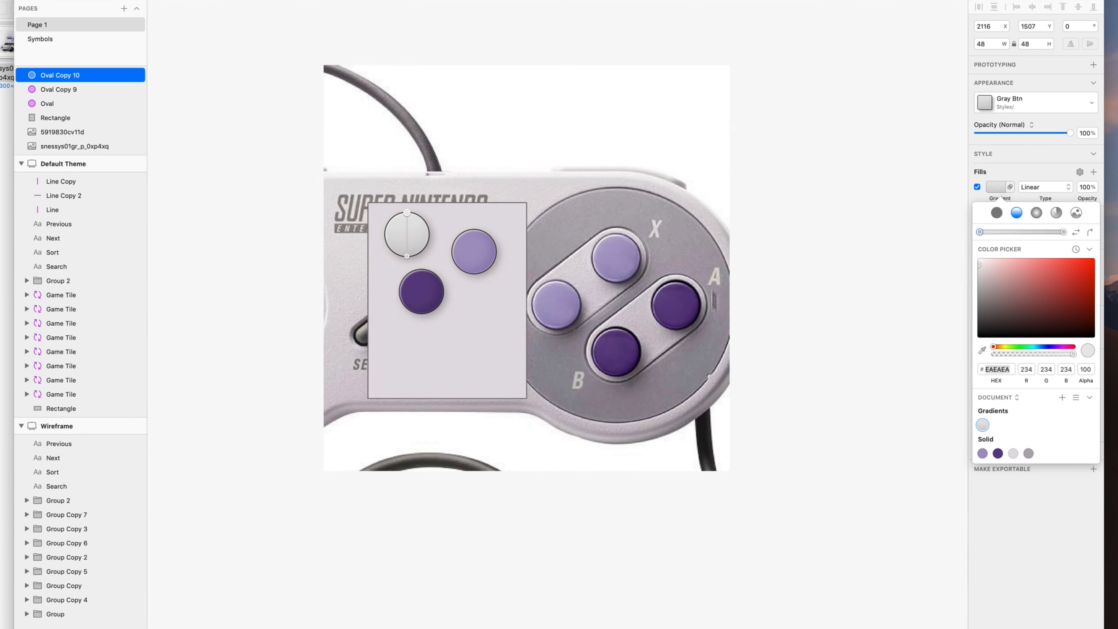
pyautogui.press('Escape')
# Copy the light purple and dark purple circles together, leaving out the gray one
pyautogui.click(474, 252)
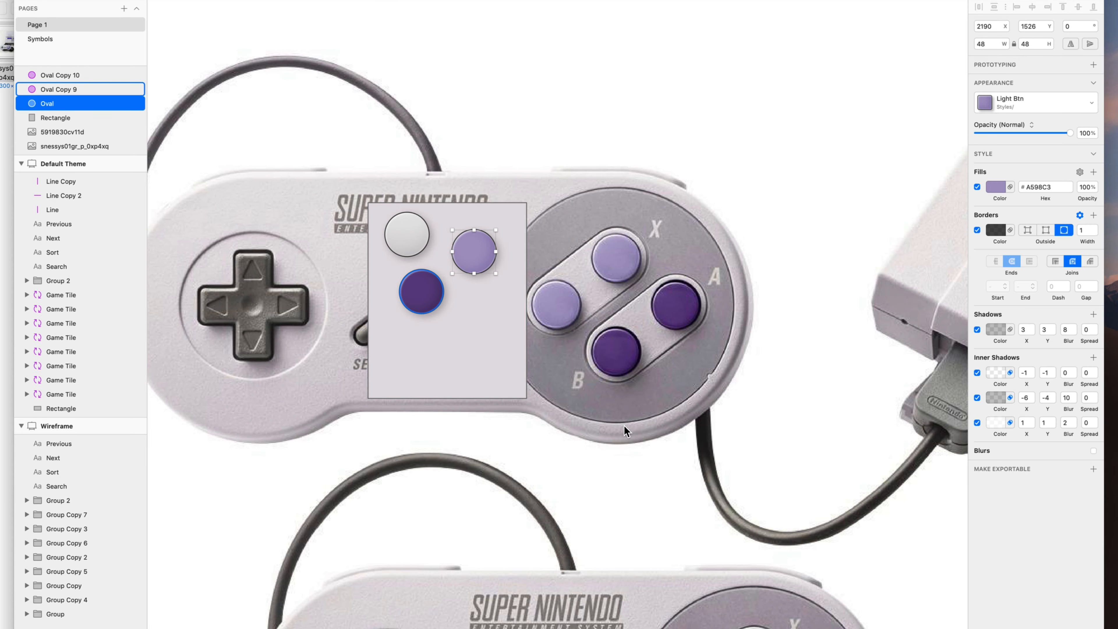
pyautogui.click(421, 291)
pyautogui.keyDown('shift'); pyautogui.click(407, 234); pyautogui.keyUp('shift')
pyautogui.keyDown('shift'); pyautogui.click(474, 251); pyautogui.keyUp('shift')
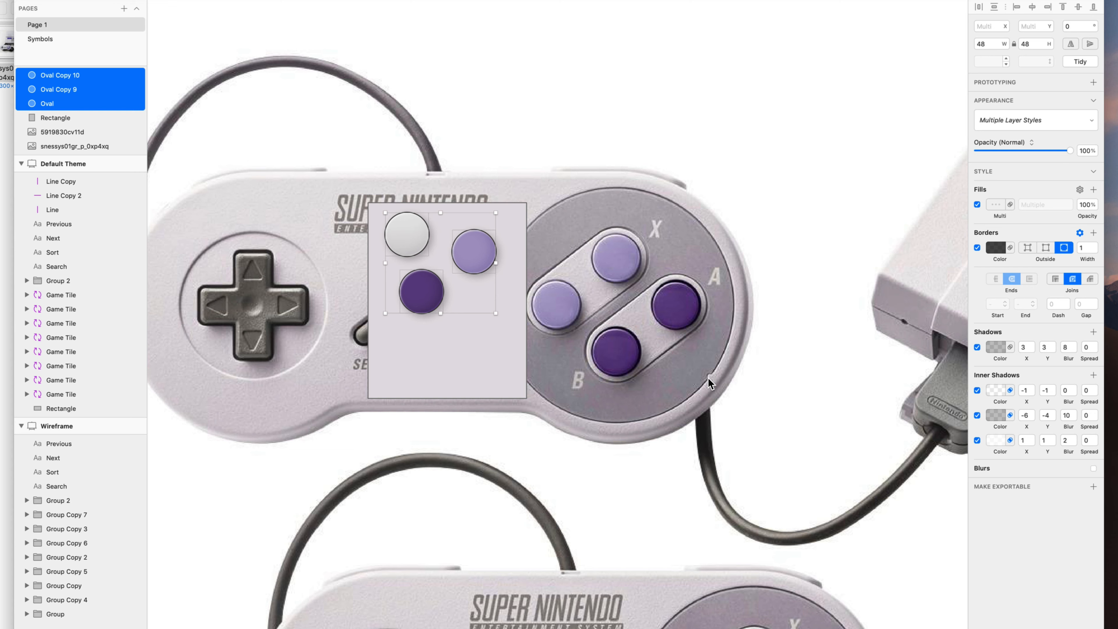
pyautogui.click(732, 283)
pyautogui.click(474, 251)
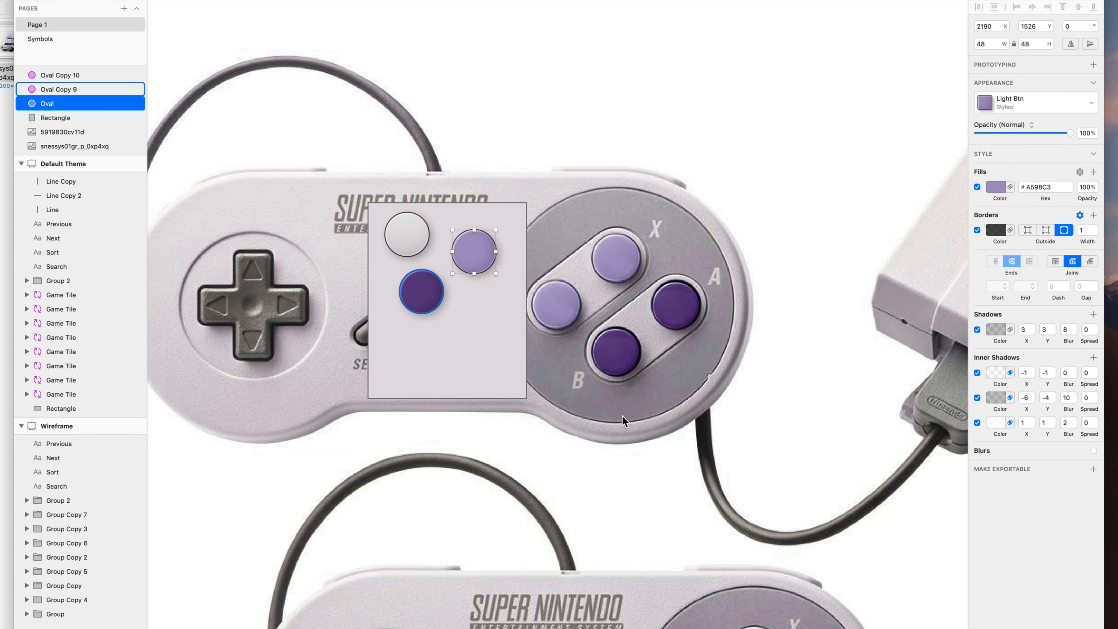
pyautogui.keyDown('shift'); pyautogui.click(421, 289); pyautogui.keyUp('shift')
pyautogui.press('shift+super+c')
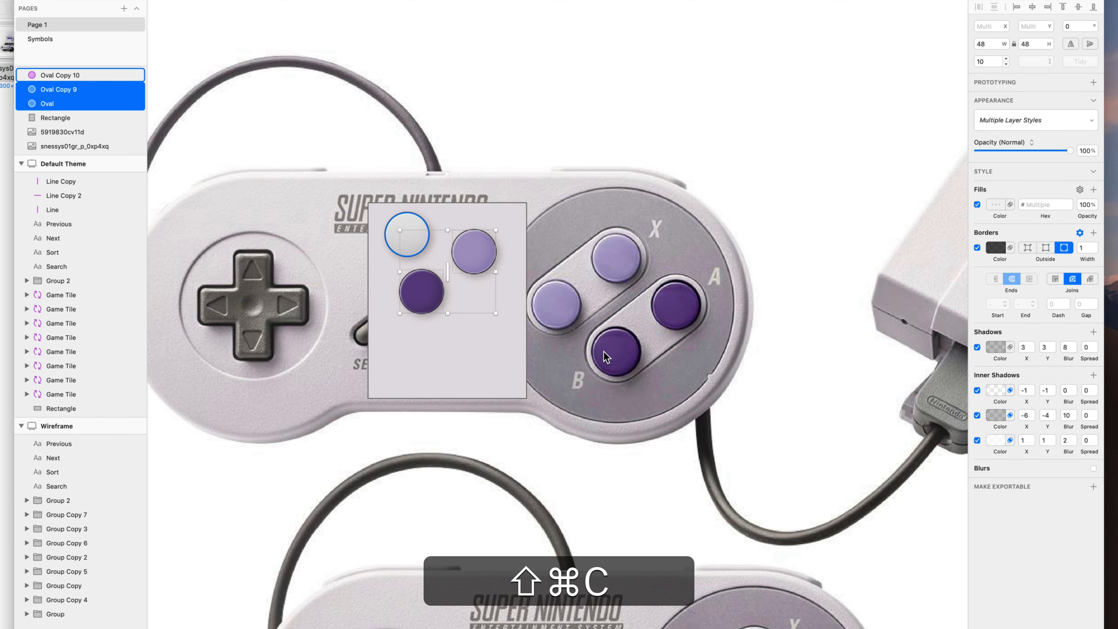
# Delete the three sample circles and their background rectangle from the controller photo
pyautogui.click(406, 234)
pyautogui.keyDown('shift'); pyautogui.click(383, 282); pyautogui.keyUp('shift')
pyautogui.keyDown('shift'); pyautogui.click(421, 289); pyautogui.keyUp('shift')
pyautogui.keyDown('shift'); pyautogui.click(474, 251); pyautogui.keyUp('shift')
pyautogui.hotkey('shift', 'BackSpace')
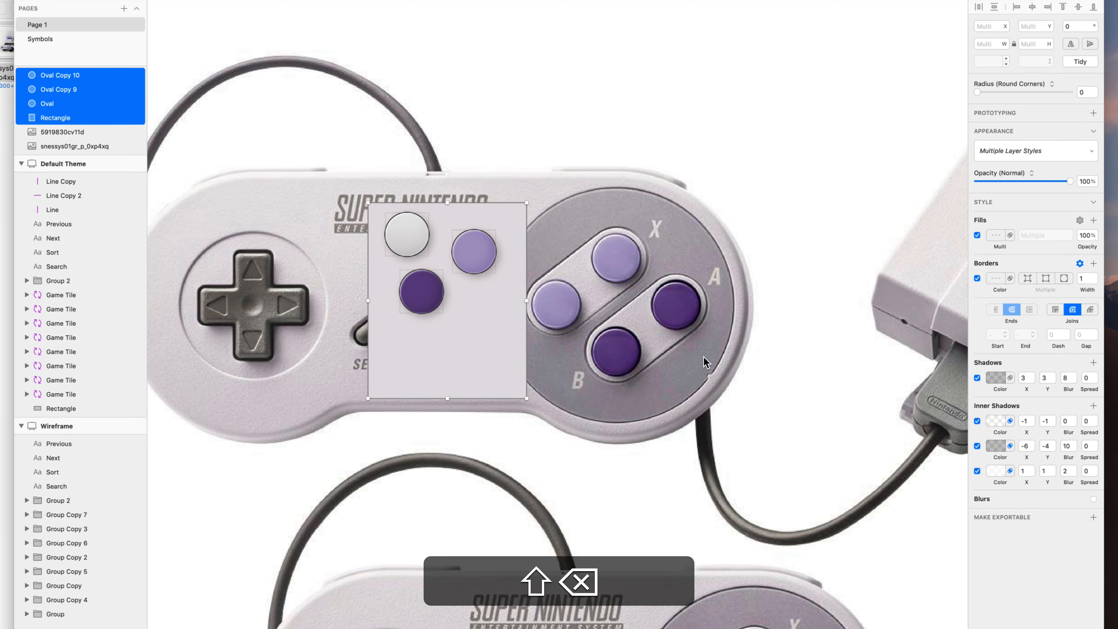
# Shift the Search and Sort labels together to the right in the Default Theme's footer, making room for button circles
pyautogui.scroll(3, 704, 362)
pyautogui.scroll(-5, 701, 359)
pyautogui.scroll(2, 701, 359)
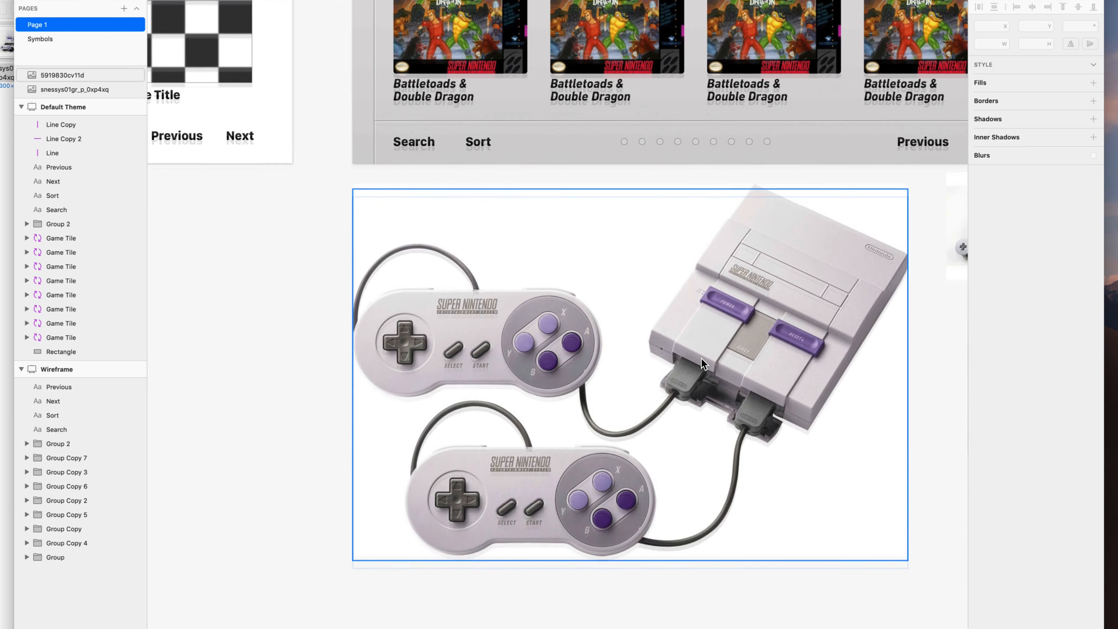
pyautogui.scroll(4, 701, 359)
pyautogui.scroll(5, 603, 407)
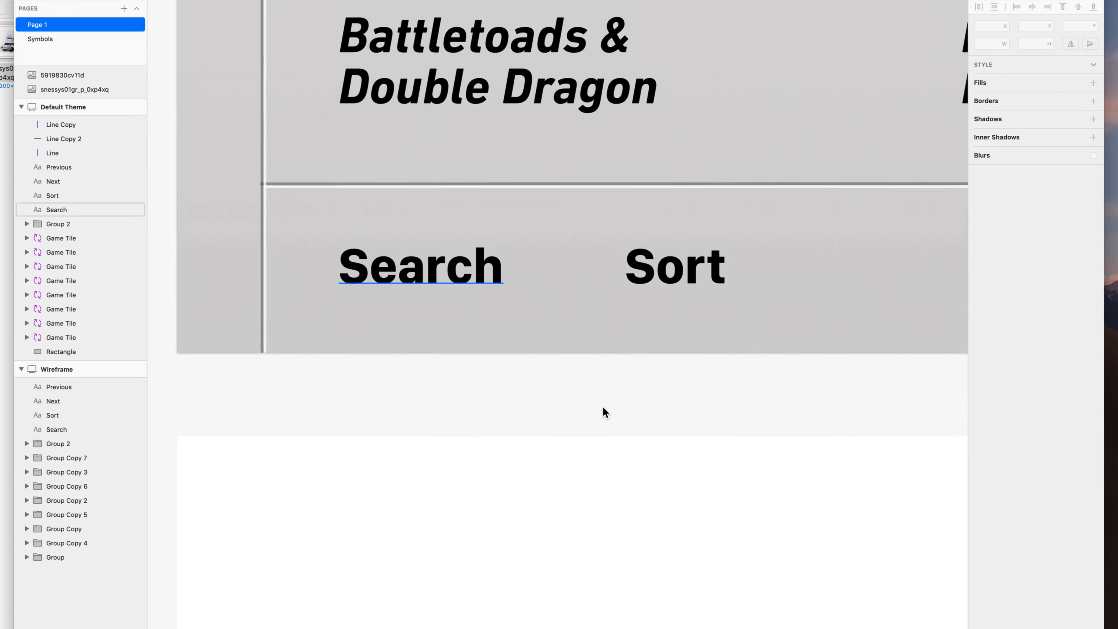
pyautogui.hscroll(2, 603, 412)
pyautogui.scroll(1, 603, 412)
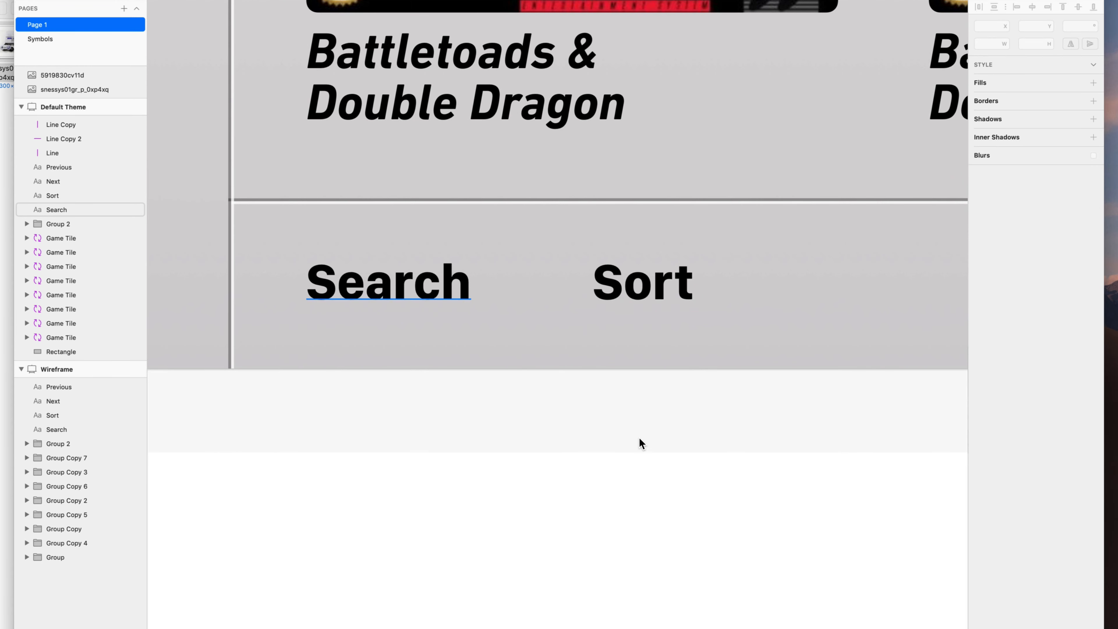
pyautogui.click(392, 283)
pyautogui.keyDown('shift'); pyautogui.click(638, 283); pyautogui.keyUp('shift')
pyautogui.moveTo(638, 282); pyautogui.dragTo(872, 283)
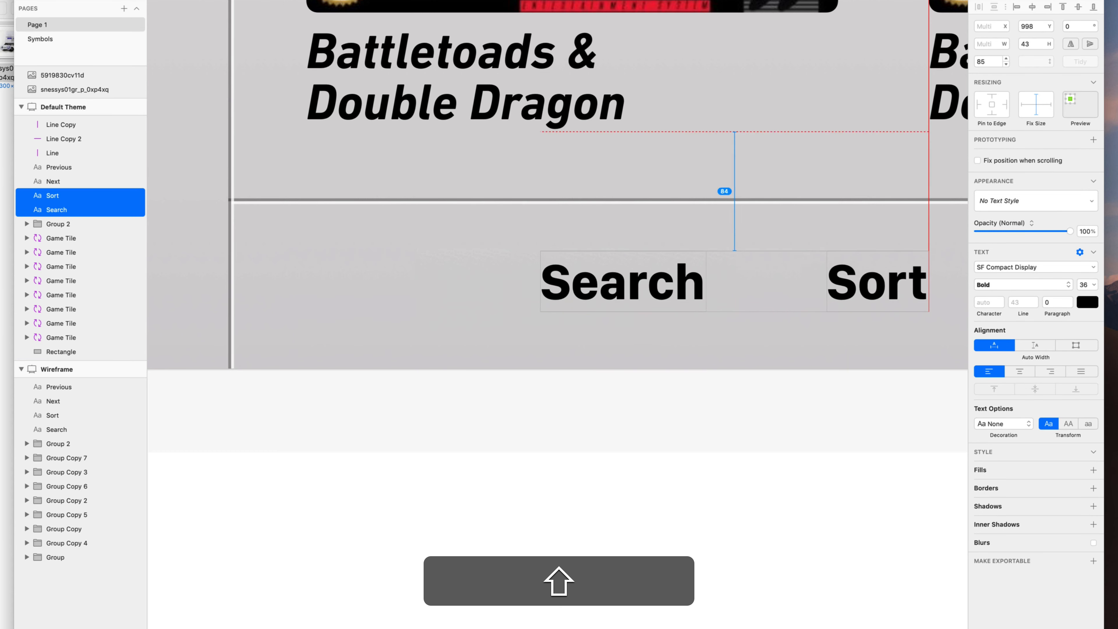
# Paste the two purple circles into the Default Theme and move both down into the footer row
pyautogui.click(618, 392)
pyautogui.press('super+v')
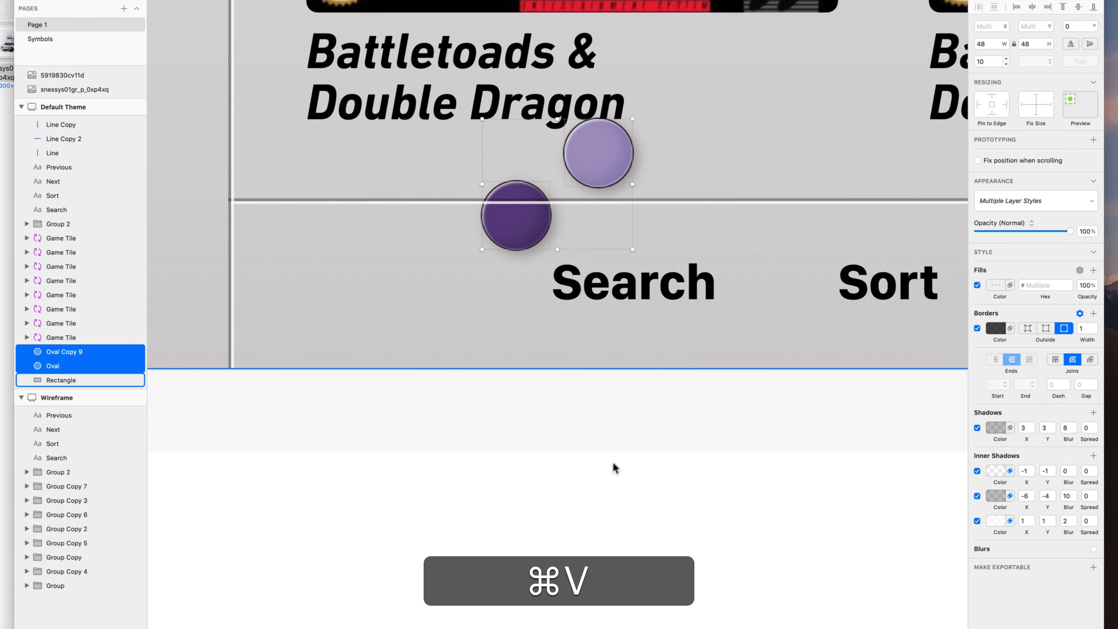
pyautogui.click(511, 218)
pyautogui.moveTo(510, 218); pyautogui.dragTo(326, 289)
pyautogui.click(609, 167)
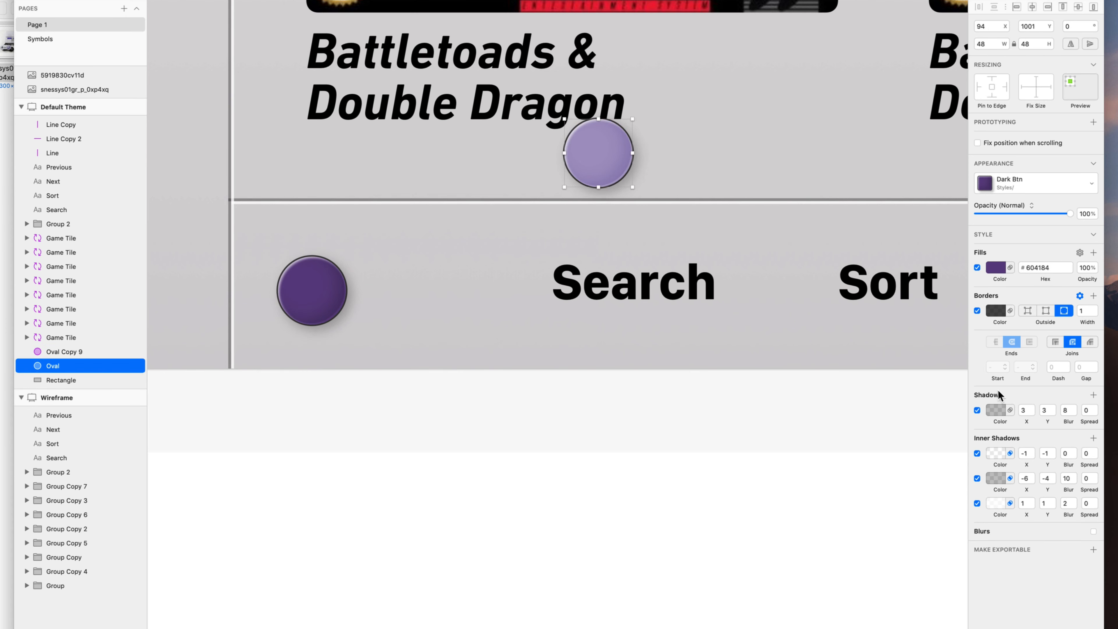
pyautogui.moveTo(610, 168); pyautogui.dragTo(739, 287)
# Compare the footer's circles with the arrangement of the X, Y, A and B buttons in the controller photo
pyautogui.scroll(-5, 739, 287)
pyautogui.scroll(-5, 739, 287)
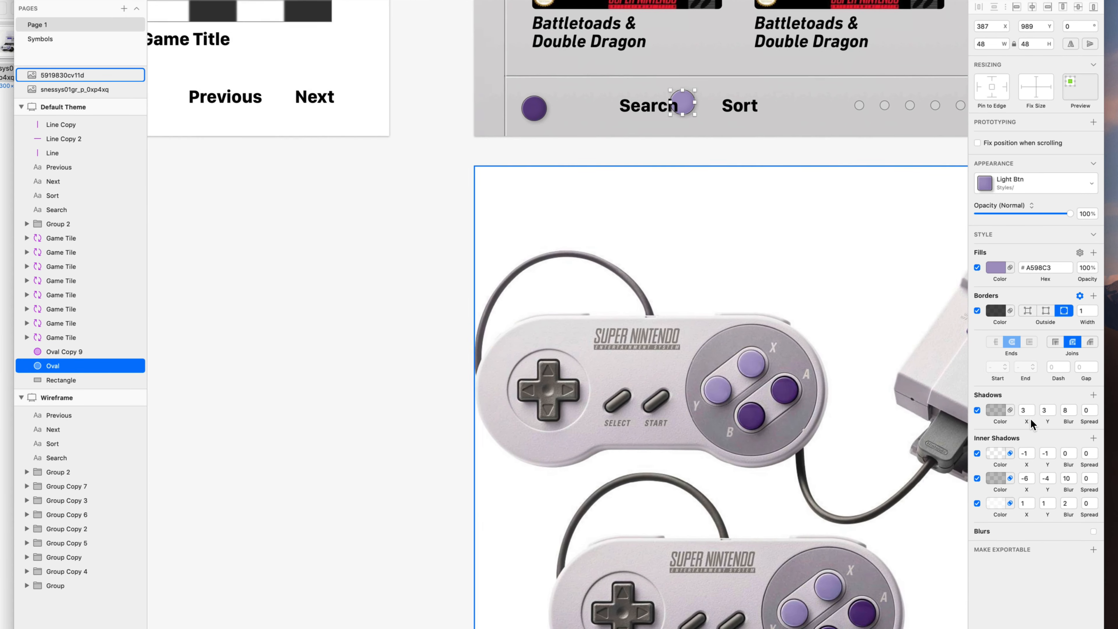
pyautogui.scroll(3, 1048, 537)
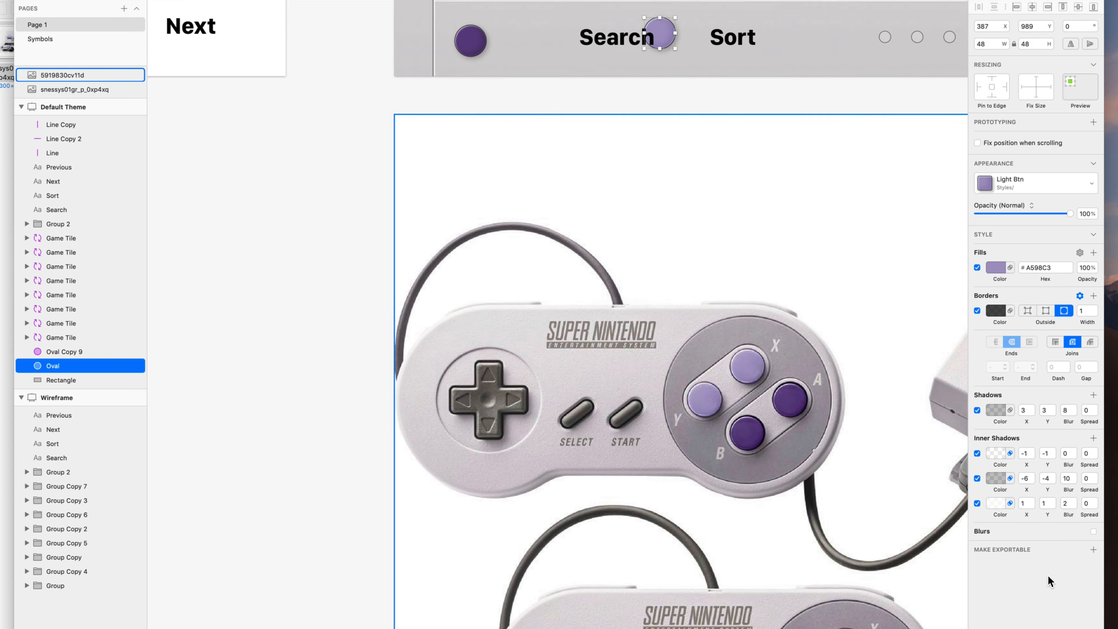
pyautogui.scroll(1, 1048, 575)
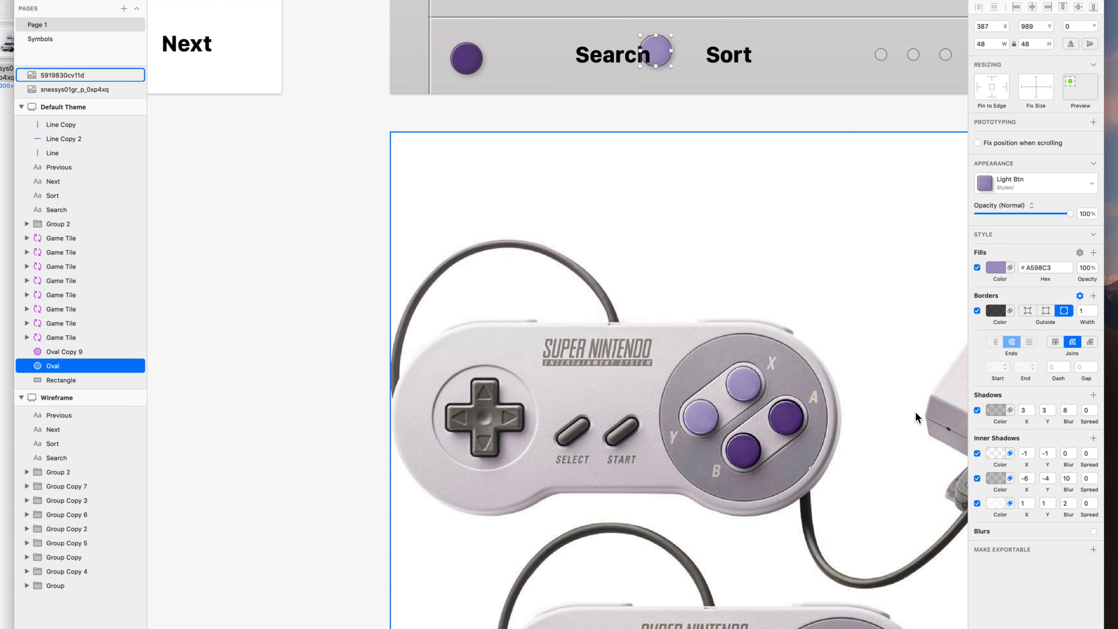
pyautogui.scroll(5, 915, 412)
pyautogui.scroll(5, 791, 193)
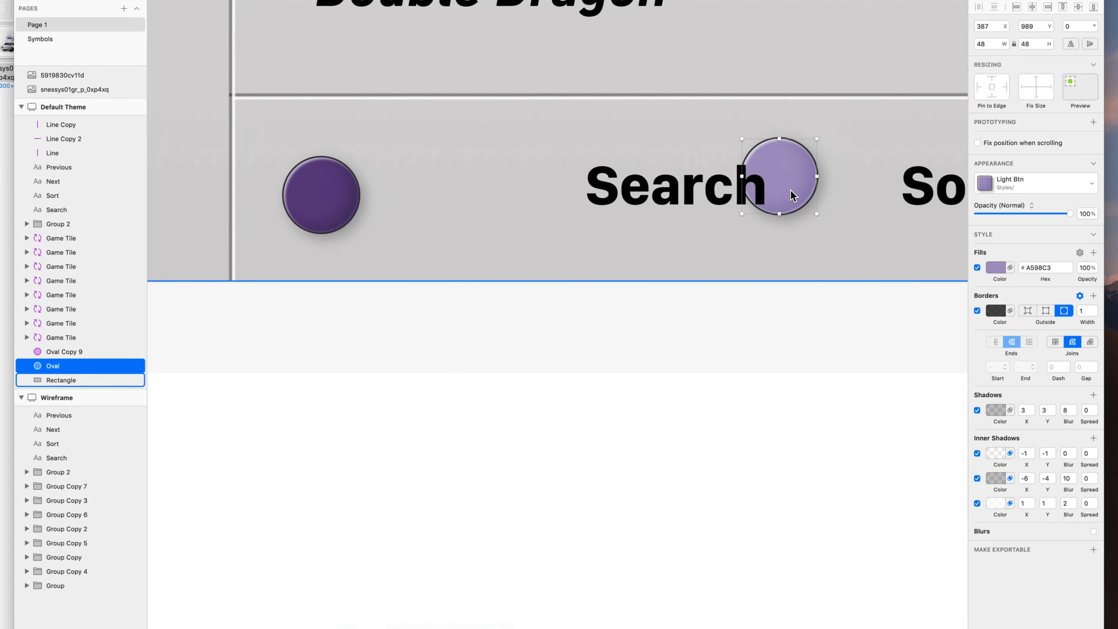
pyautogui.scroll(-3, 792, 196)
pyautogui.scroll(3, 849, 223)
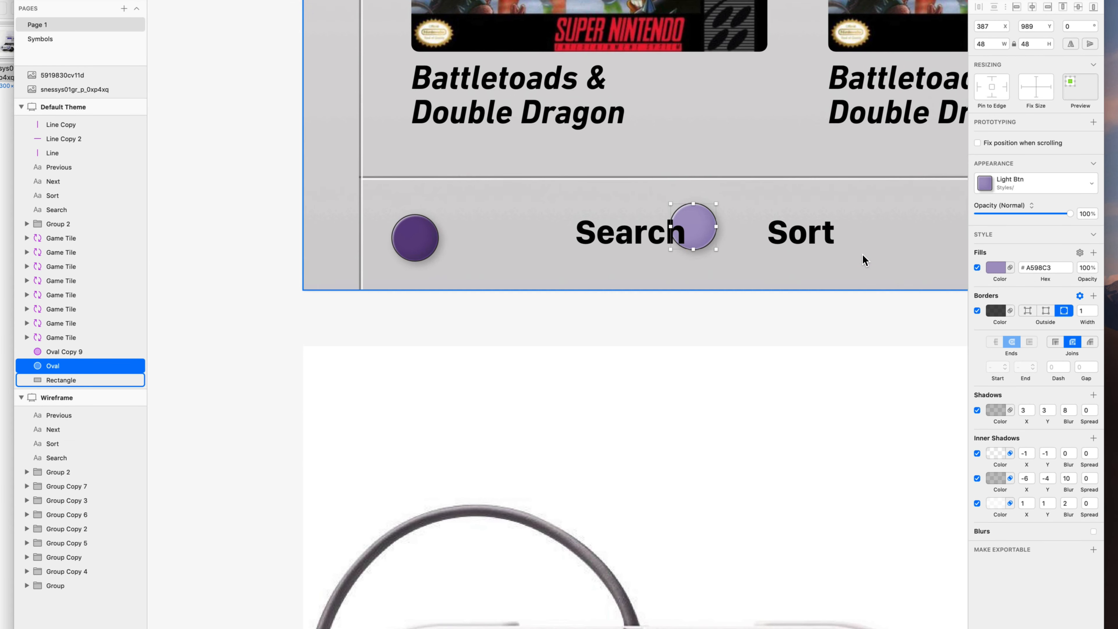
# Place the light purple circle just before the Search label and the dark purple circle just before the Sort label
pyautogui.moveTo(693, 227); pyautogui.dragTo(737, 232)
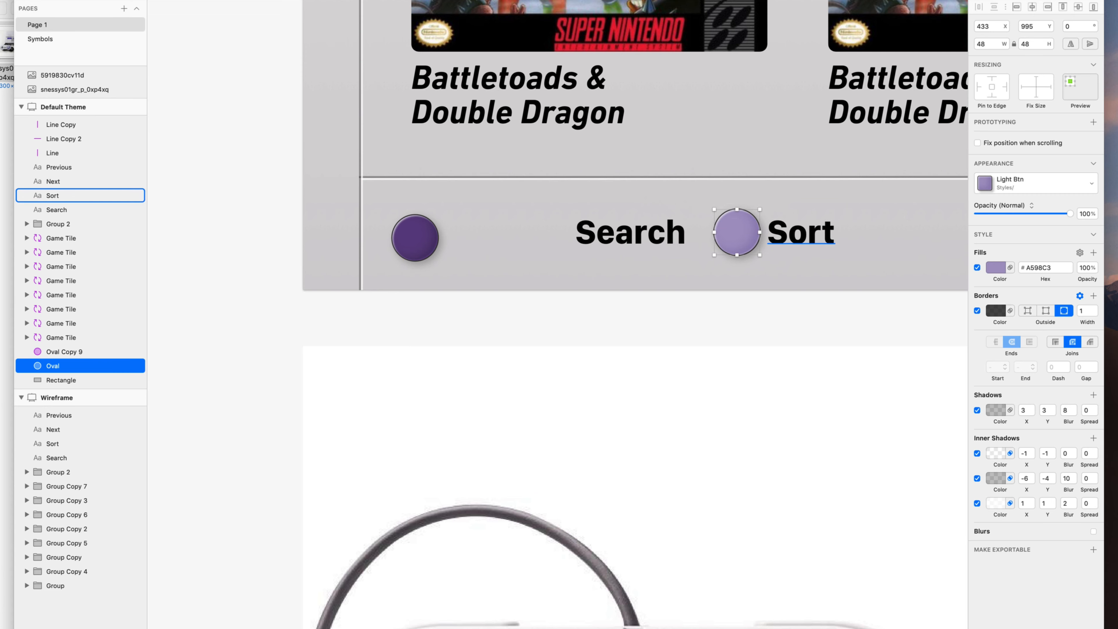
pyautogui.scroll(-10, 944, 467)
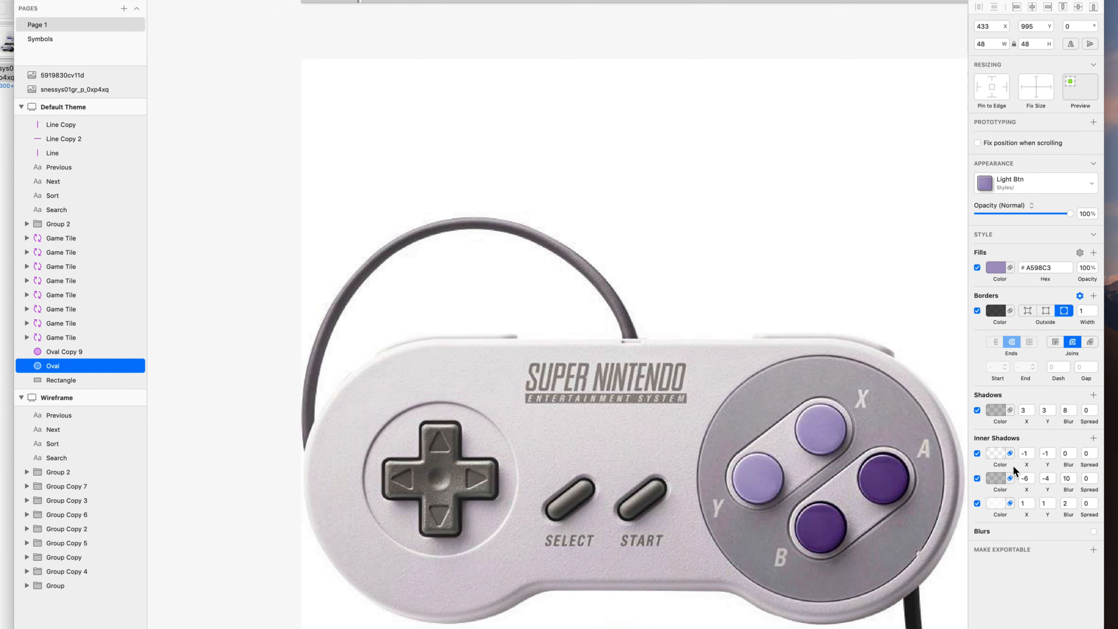
pyautogui.scroll(9, 1013, 471)
pyautogui.moveTo(738, 204); pyautogui.dragTo(540, 203)
pyautogui.moveTo(414, 209); pyautogui.dragTo(737, 203)
pyautogui.click(616, 207)
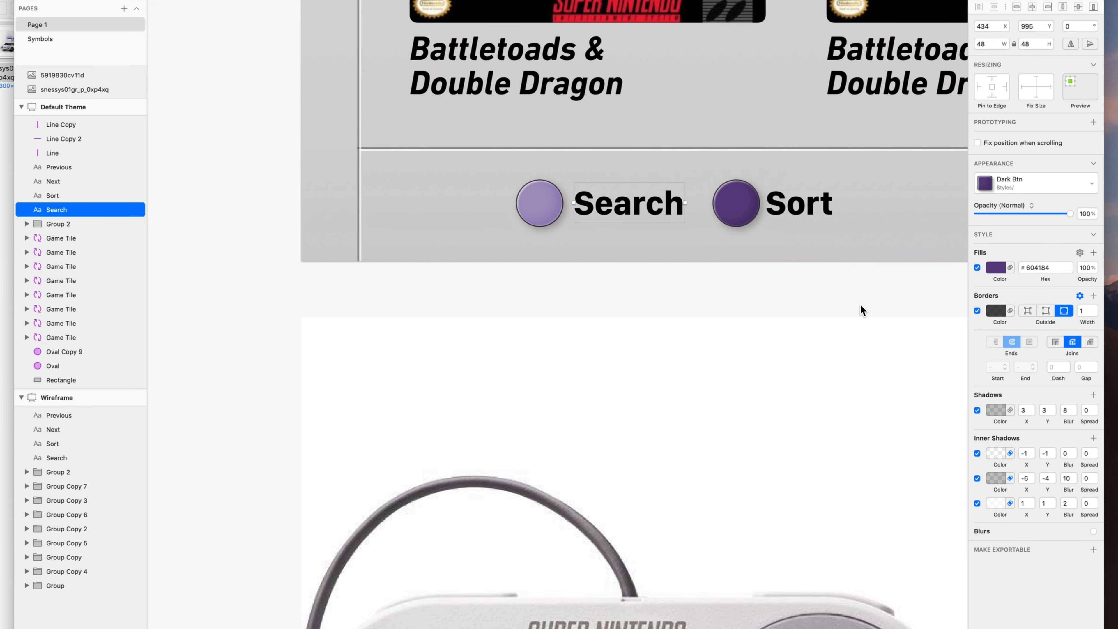
pyautogui.keyDown('shift'); pyautogui.click(799, 203); pyautogui.keyUp('shift')
pyautogui.click(1035, 200)
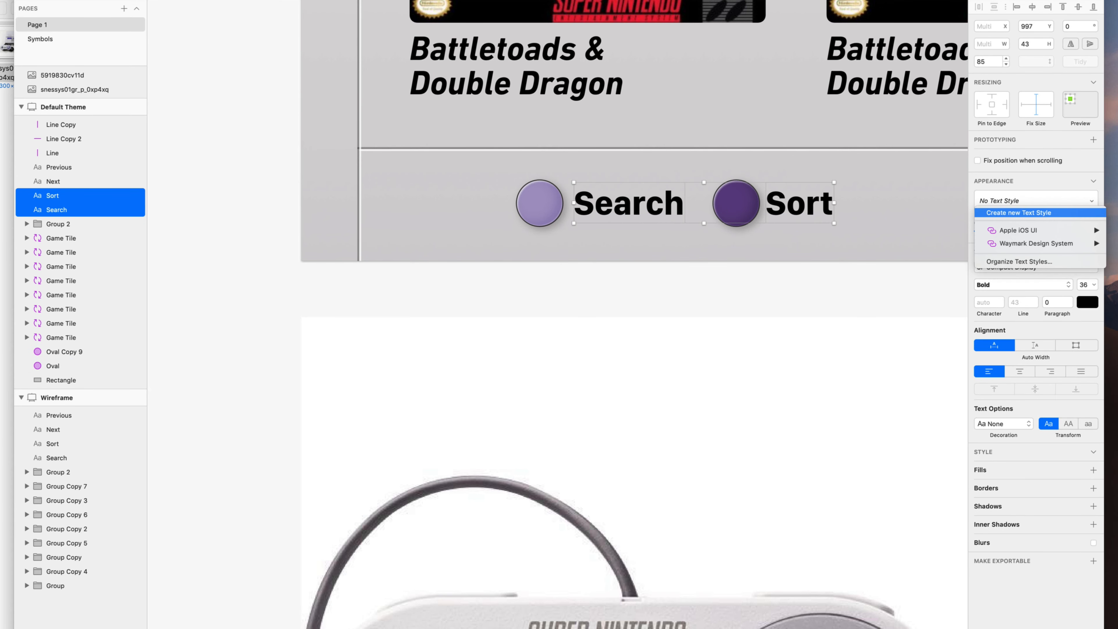
pyautogui.click(1027, 177)
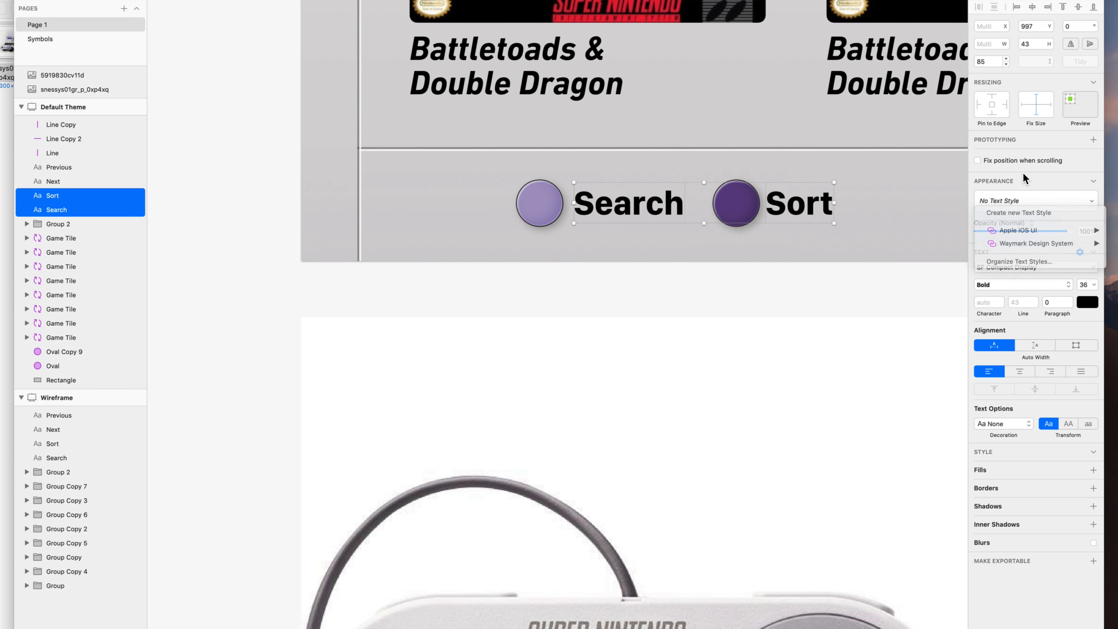
# Open the Game Tile symbol and save its title text as a new text style named Styles/Game Title
pyautogui.doubleClick(816, 123)
pyautogui.press('super+Return')
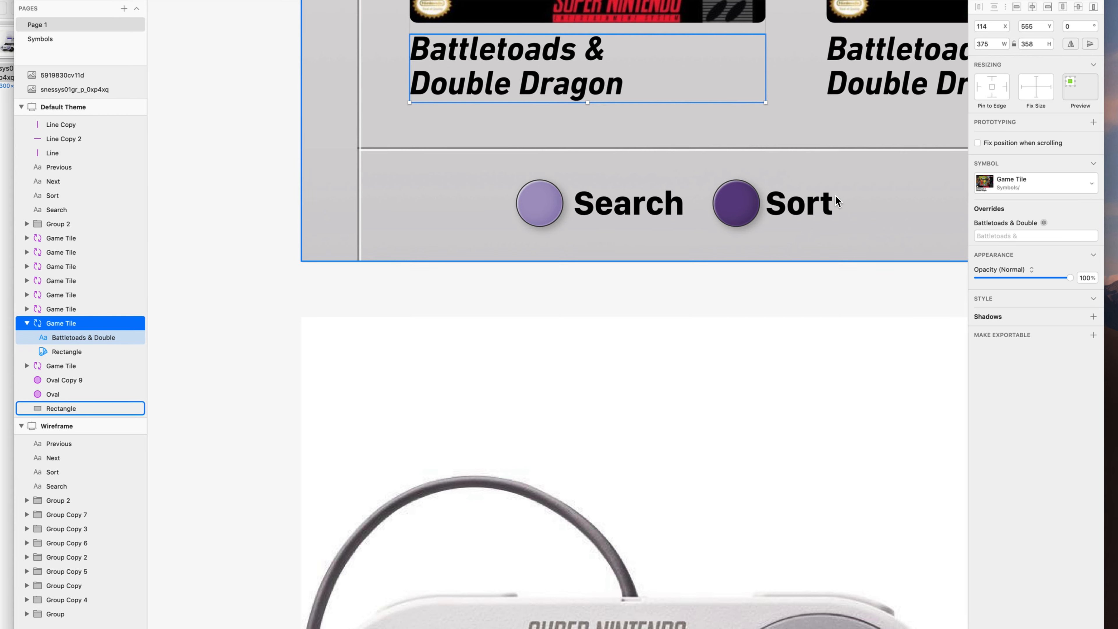
pyautogui.scroll(3, 836, 203)
pyautogui.doubleClick(606, 117)
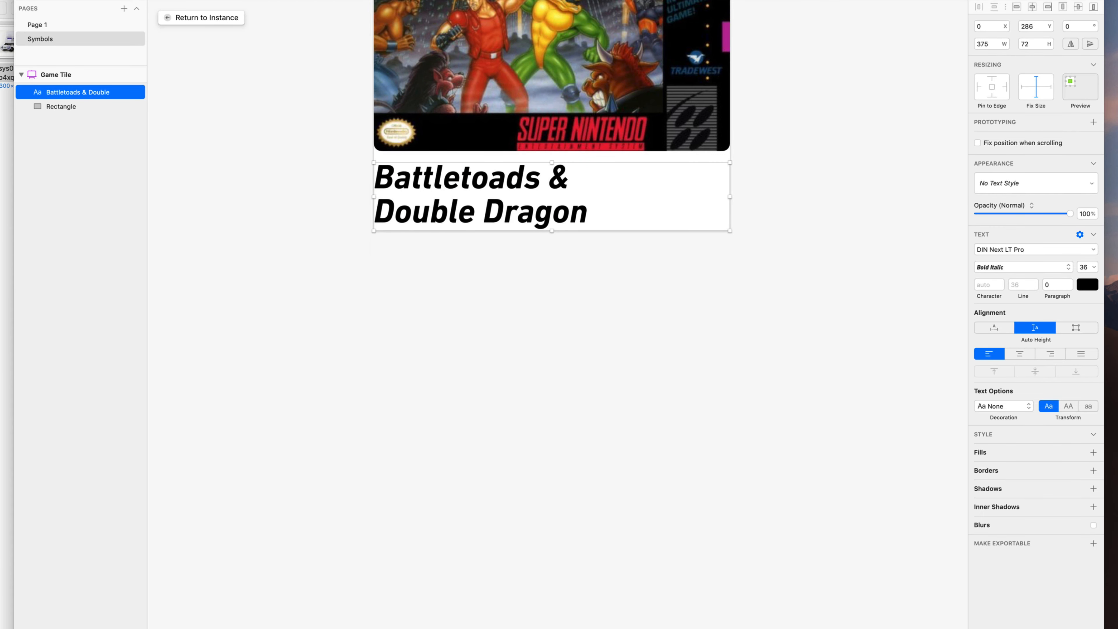
pyautogui.click(1035, 183)
pyautogui.click(1023, 195)
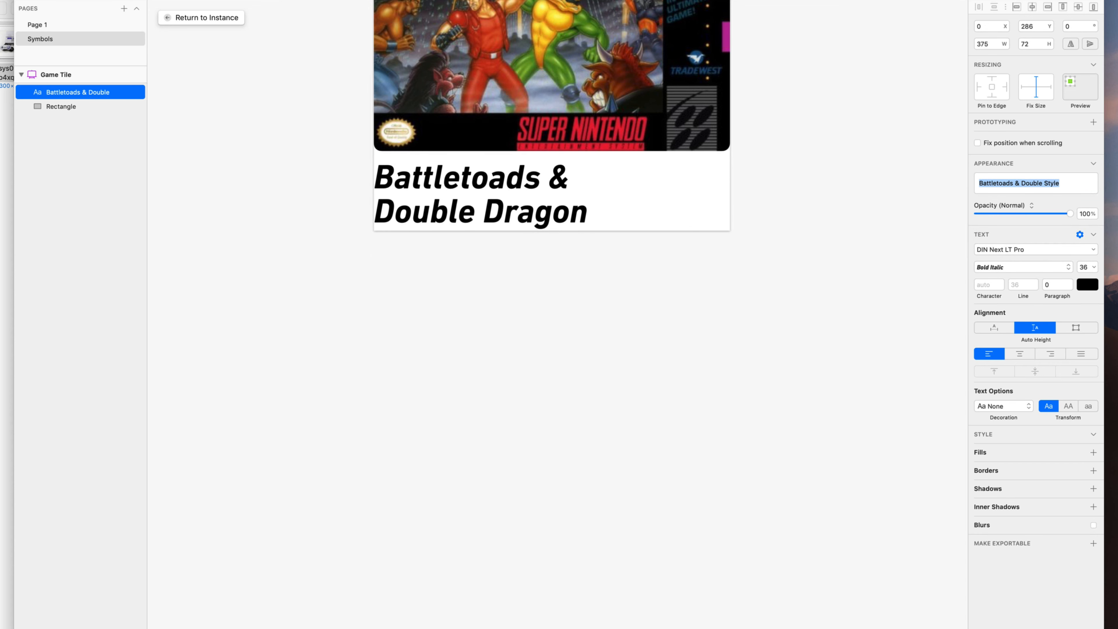
pyautogui.write('Game T')
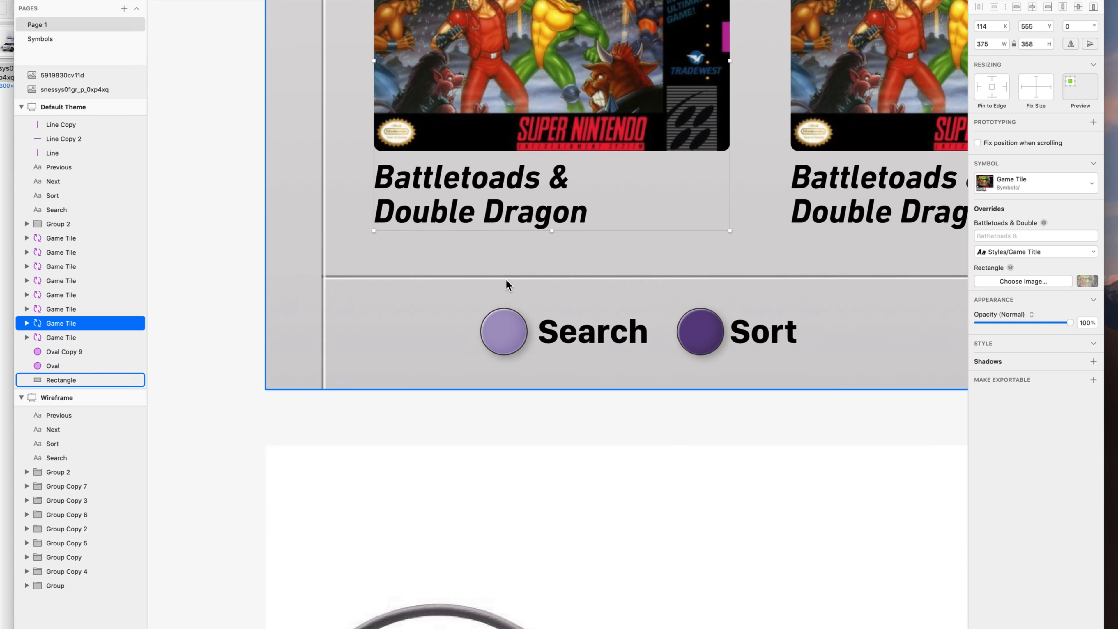
# Apply the Game Title text style to both the Search and Sort labels in the Default Theme's footer
pyautogui.hscroll(1, 506, 282)
pyautogui.keyDown('super'); pyautogui.click(563, 332); pyautogui.keyUp('super')
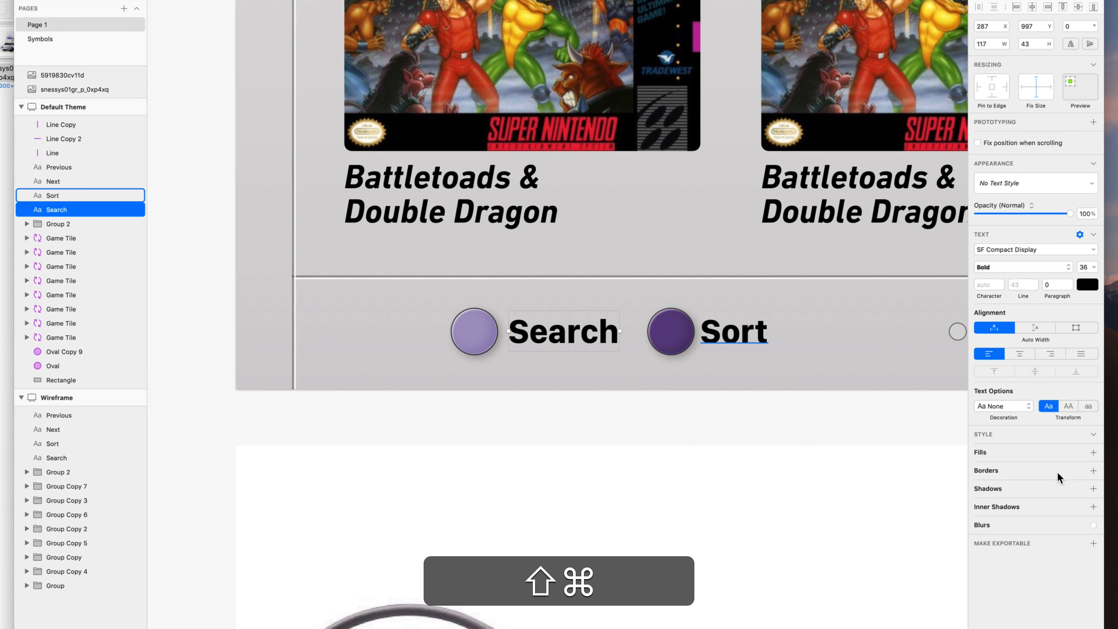
pyautogui.keyDown('shift'); pyautogui.keyDown('super'); pyautogui.click(734, 333); pyautogui.keyUp('super'); pyautogui.keyUp('shift')
pyautogui.click(1035, 201)
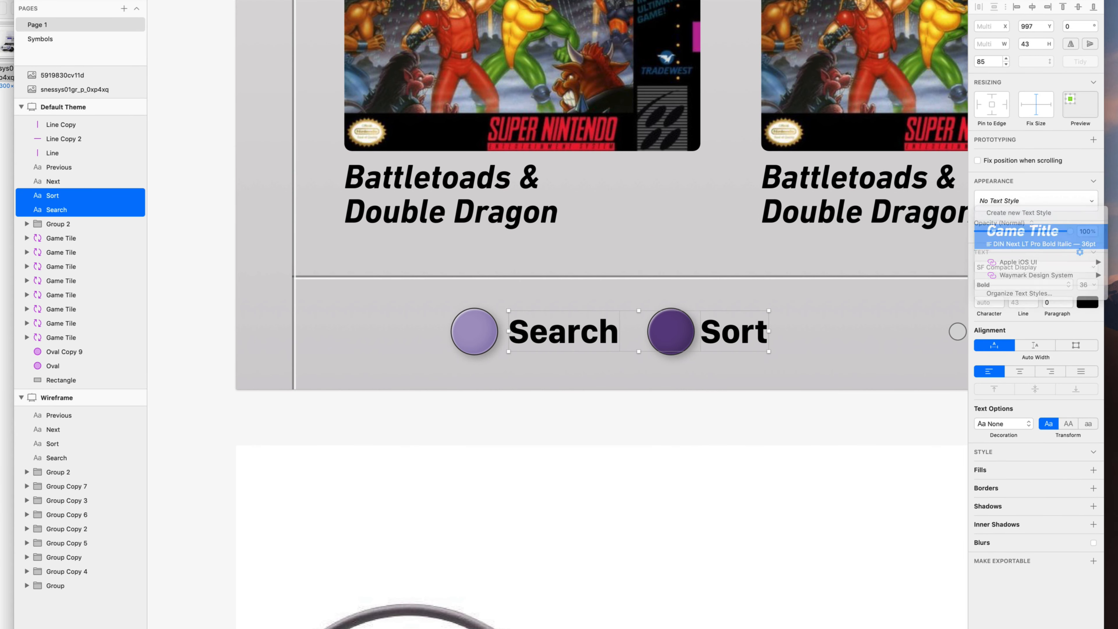
pyautogui.click(1030, 233)
pyautogui.hscroll(5, 906, 421)
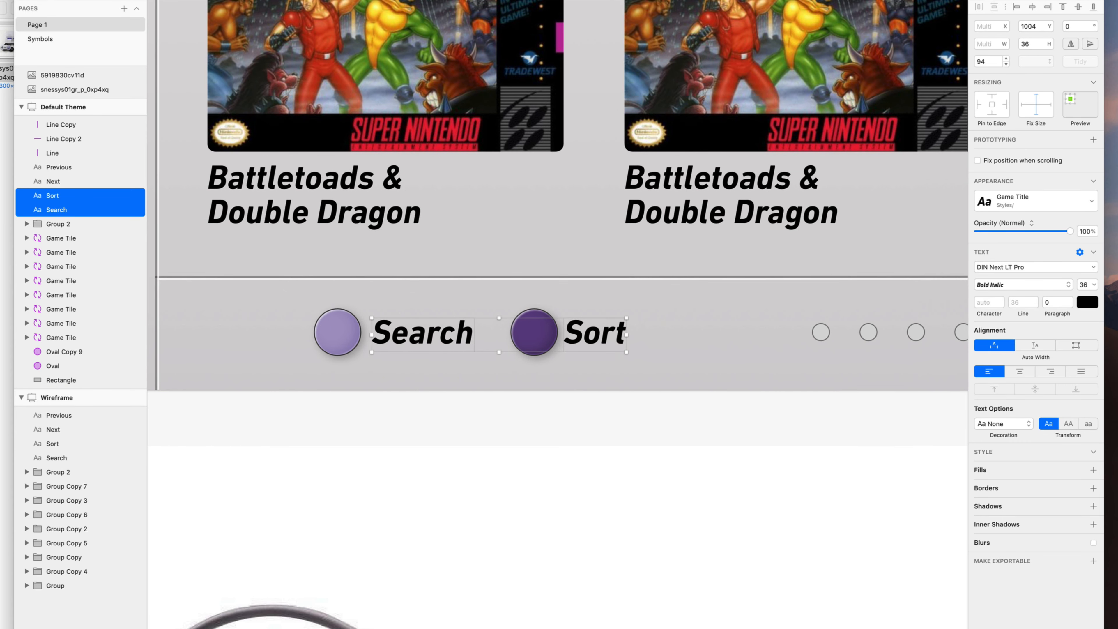
# Try the Italic weight on the Search and Sort labels, then set both to DIN Next LT Pro Regular
pyautogui.click(1023, 285)
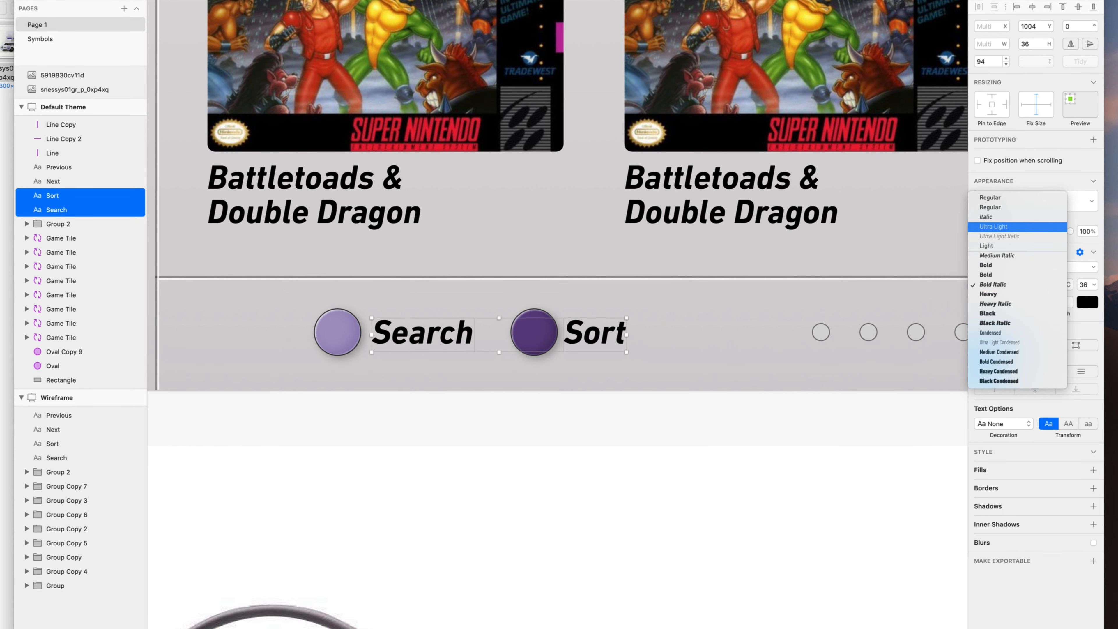
pyautogui.click(991, 216)
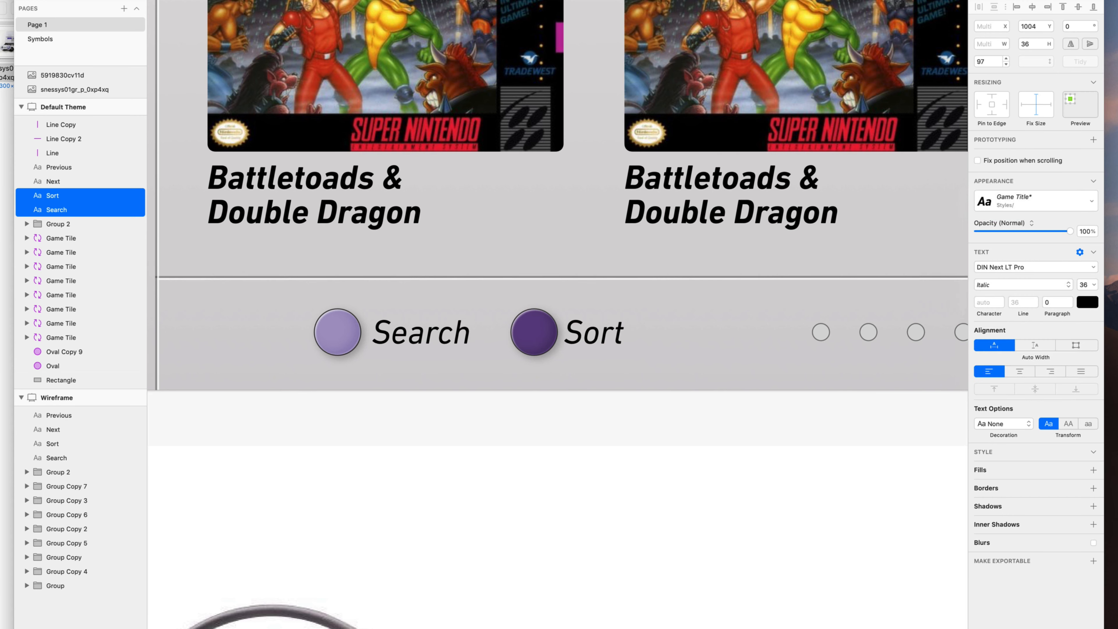
pyautogui.click(1023, 285)
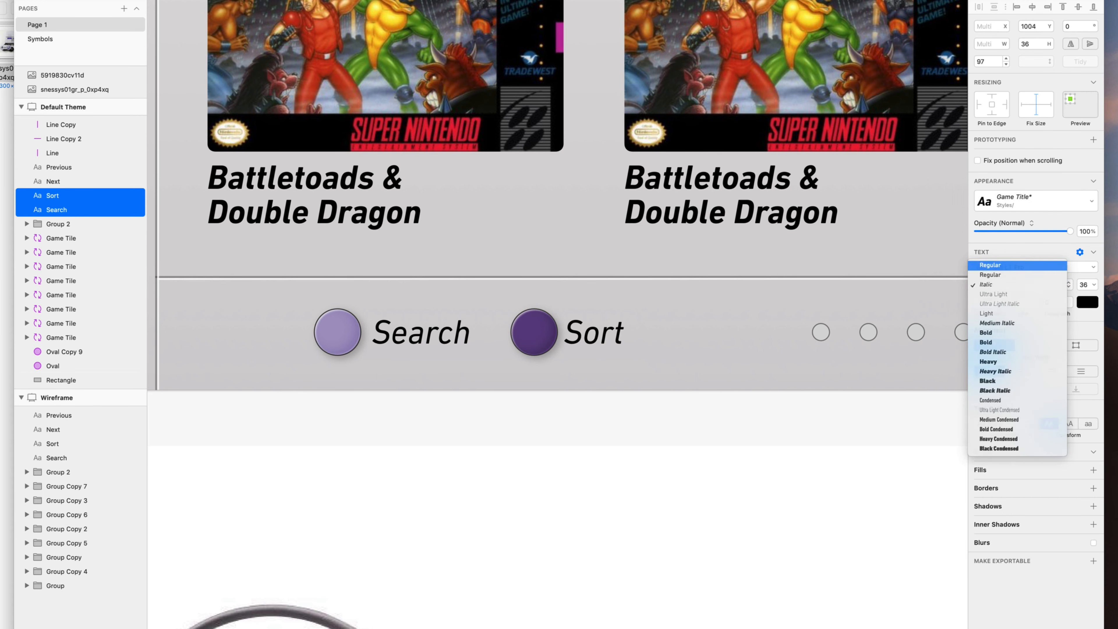
pyautogui.click(991, 264)
pyautogui.click(836, 577)
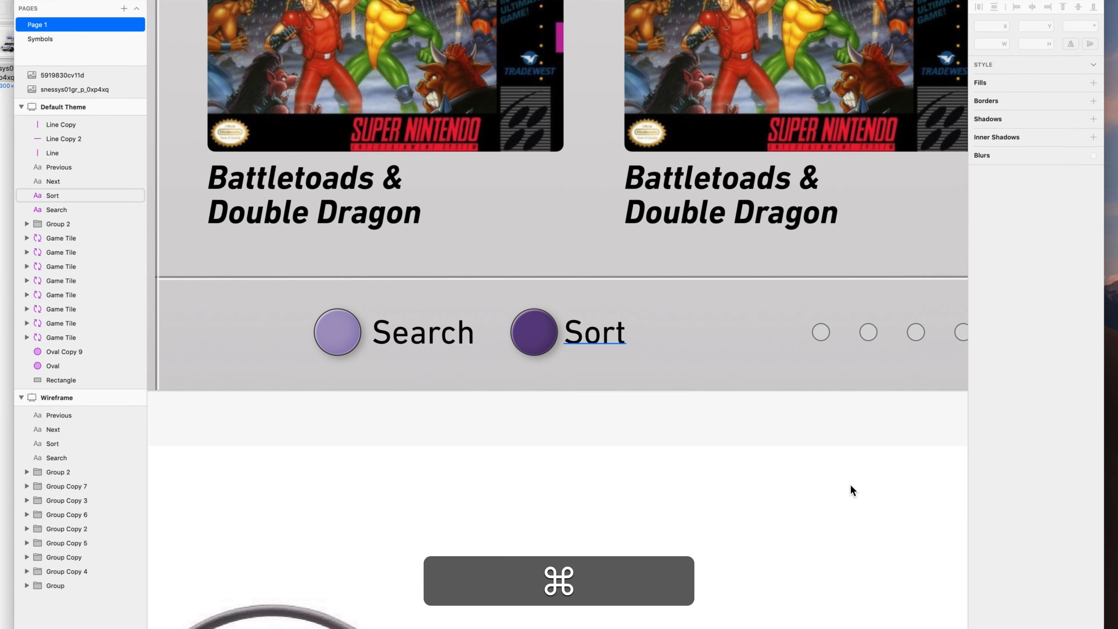
# Duplicate the Search and Sort labels and shift the copies left over the two purple circles
pyautogui.keyDown('super'); pyautogui.click(594, 333); pyautogui.keyUp('super')
pyautogui.keyDown('shift'); pyautogui.keyDown('super'); pyautogui.click(409, 333); pyautogui.keyUp('super'); pyautogui.keyUp('shift')
pyautogui.press('shift+super+d')
pyautogui.press('shift+super+Left')
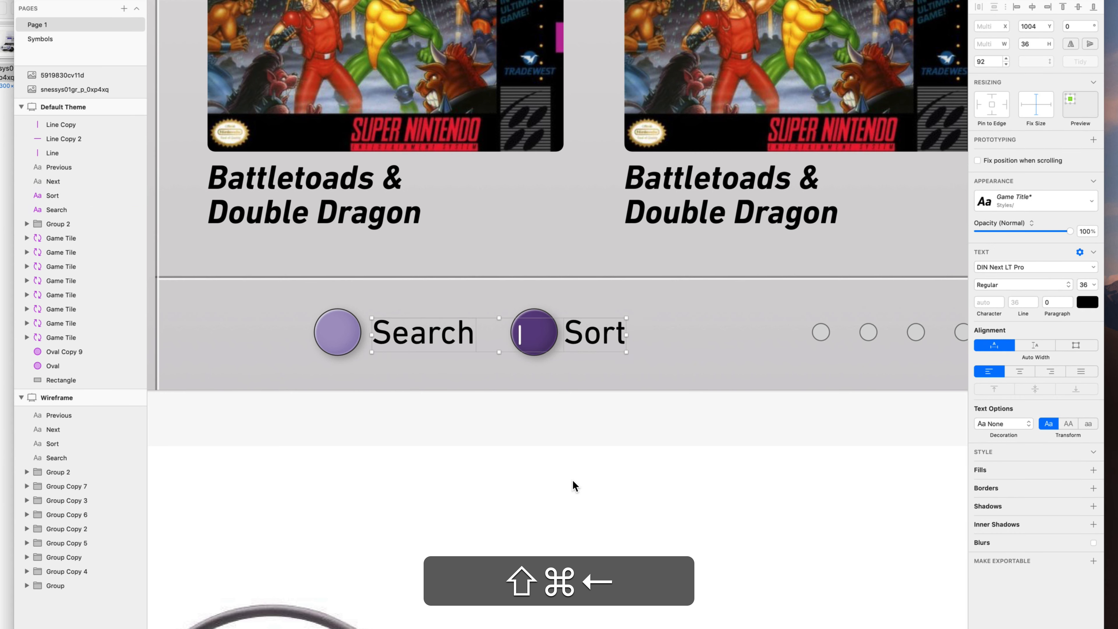
pyautogui.hotkey('shift', 'Left')
pyautogui.hotkey('shift', 'Left')
pyautogui.hotkey('shift', 'Left')
pyautogui.hotkey('shift', 'Left')
pyautogui.hotkey('shift', 'Left')
pyautogui.hotkey('shift', 'Right')
pyautogui.hotkey('shift', 'Right')
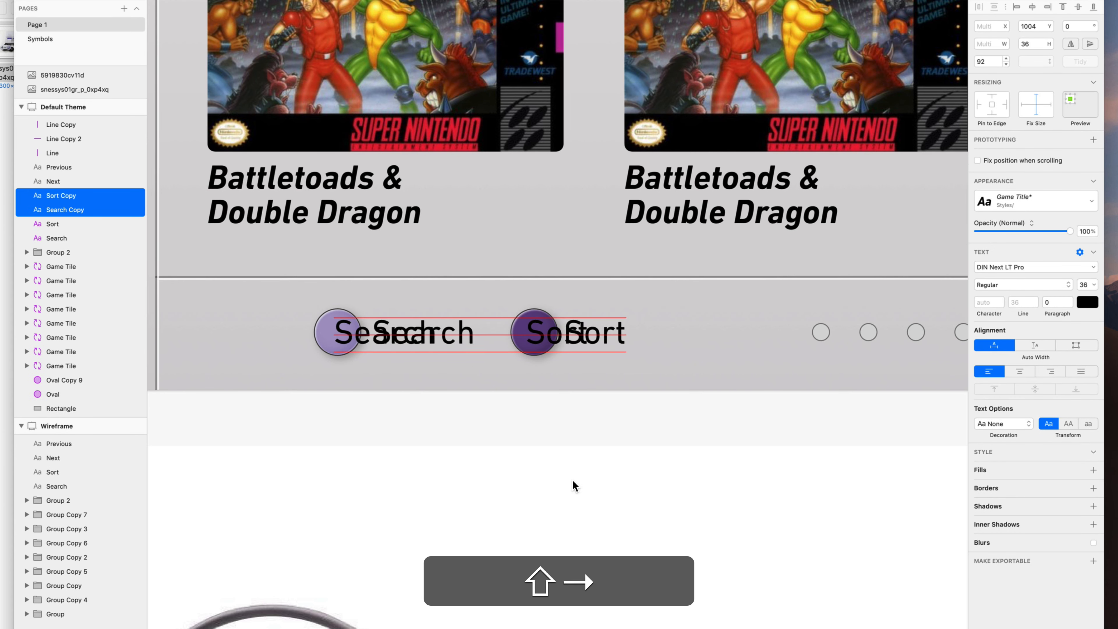
# Replace the text of the Search label's copy on the light purple circle with X
pyautogui.keyDown('super'); pyautogui.click(545, 489); pyautogui.keyUp('super')
pyautogui.keyDown('super'); pyautogui.click(386, 333); pyautogui.keyUp('super')
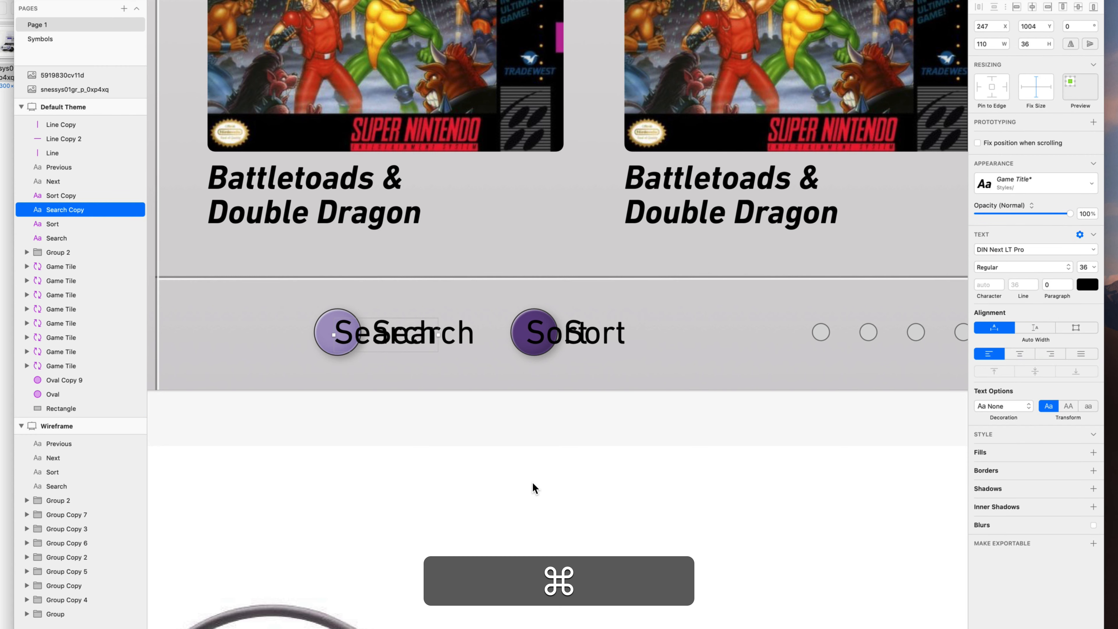
pyautogui.press('shift+super+a')
pyautogui.write('X')
pyautogui.press('super+Return')
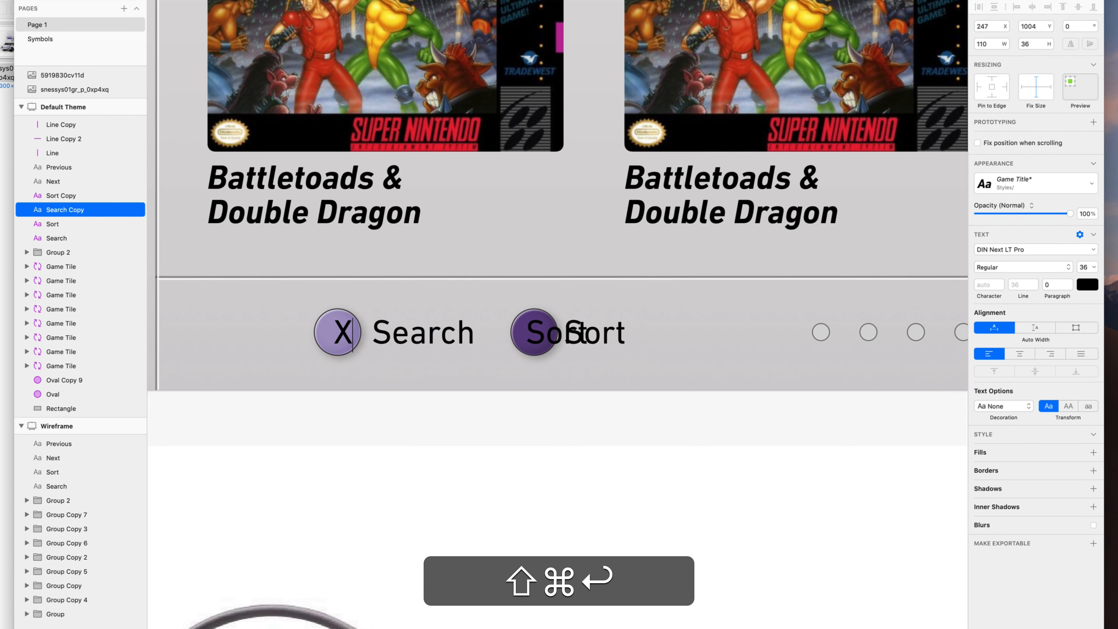
# Replace the text of the Sort label's copy on the dark purple circle with B and select both letters together
pyautogui.keyDown('super'); pyautogui.click(556, 336); pyautogui.keyUp('super')
pyautogui.press('shift+super+a')
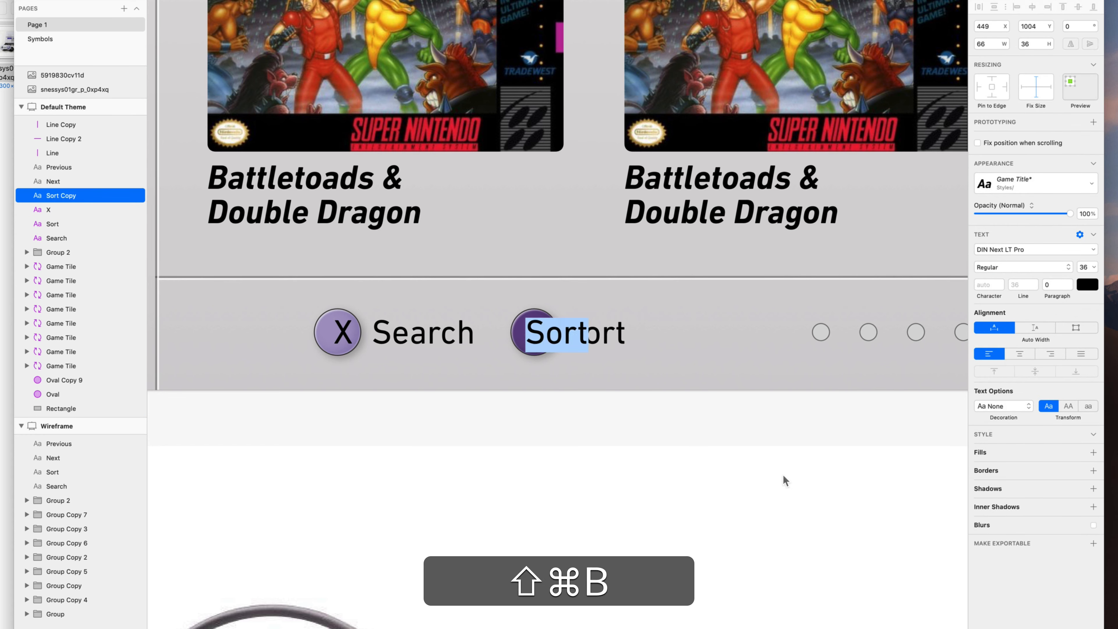
pyautogui.write('B')
pyautogui.press('super+Return')
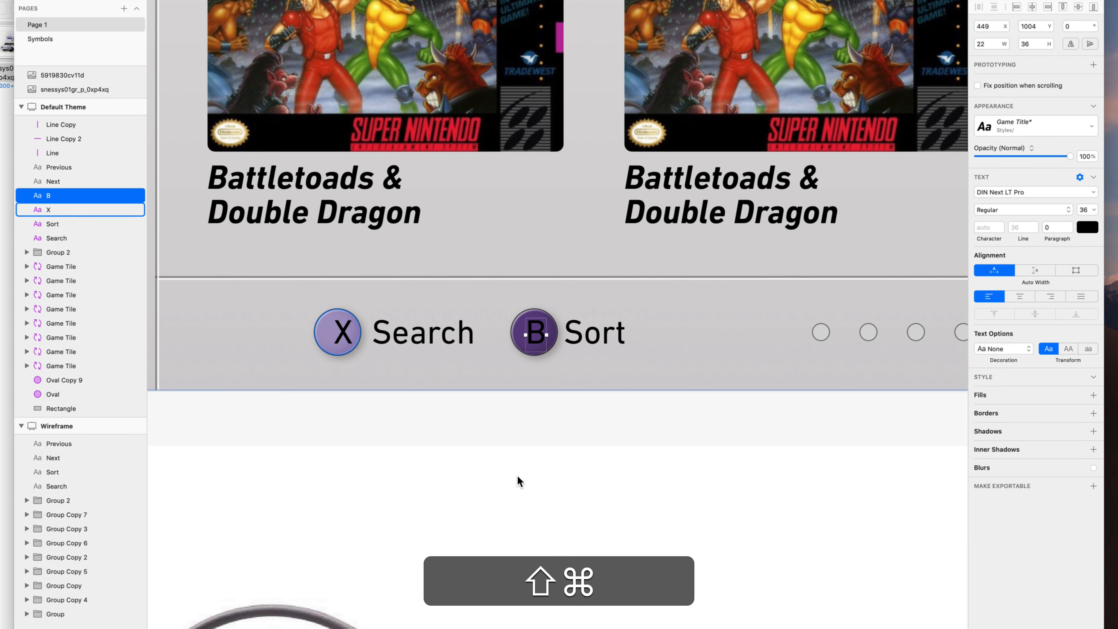
pyautogui.keyDown('shift'); pyautogui.keyDown('super'); pyautogui.click(343, 333); pyautogui.keyUp('super'); pyautogui.keyUp('shift')
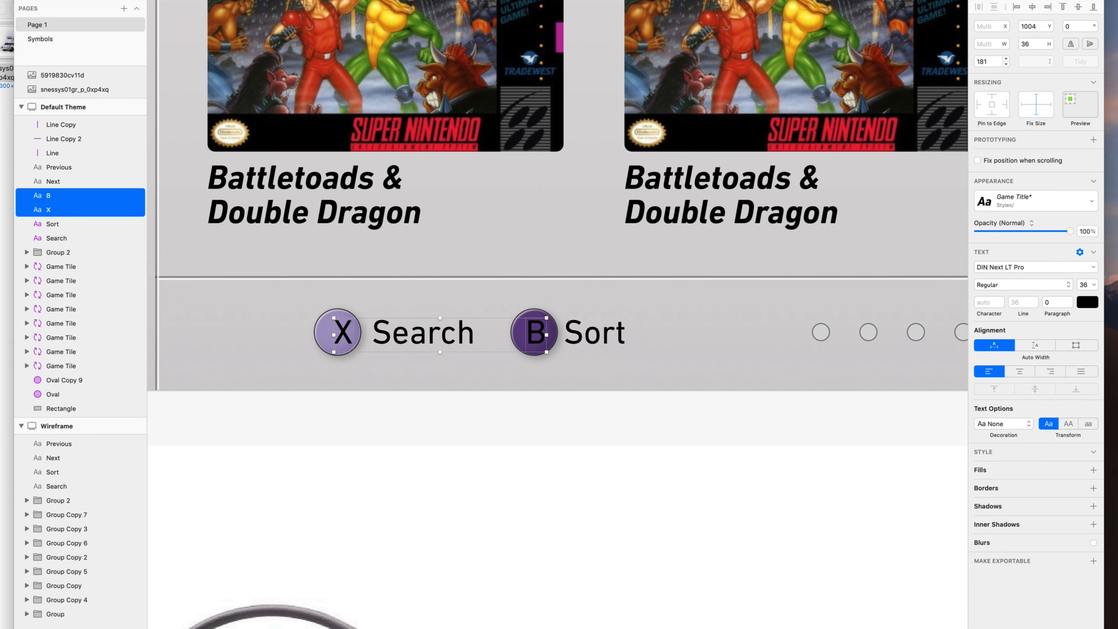
# Set the text colour of the X and B button letters to FFFFFF
pyautogui.click(1087, 302)
pyautogui.write('FFFFFF')
pyautogui.press('Return')
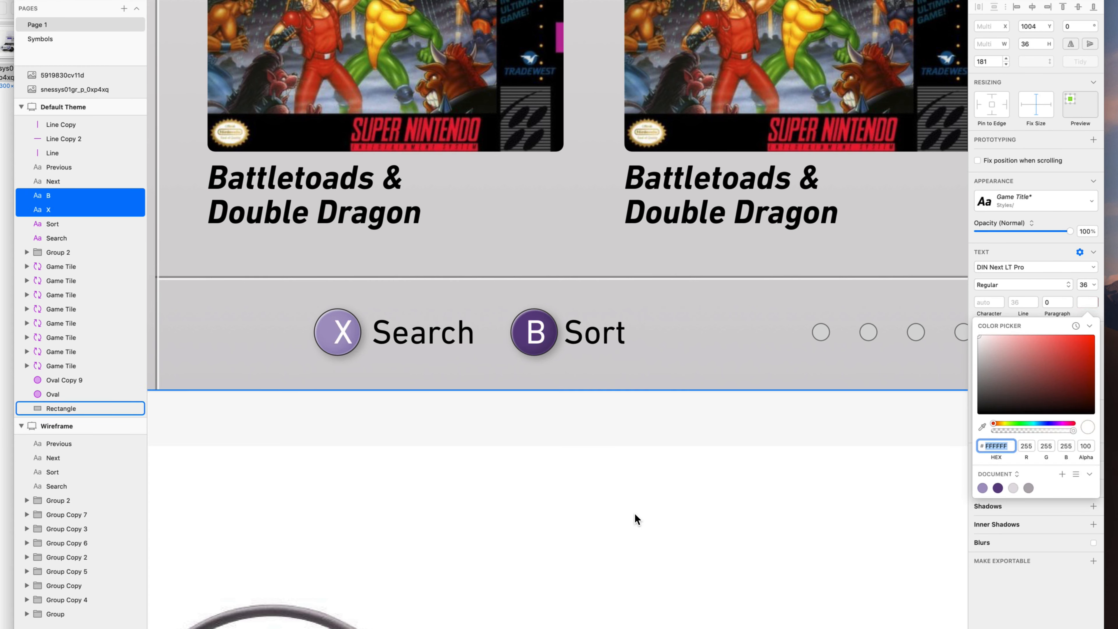
pyautogui.press('super+equal')
pyautogui.press('Escape')
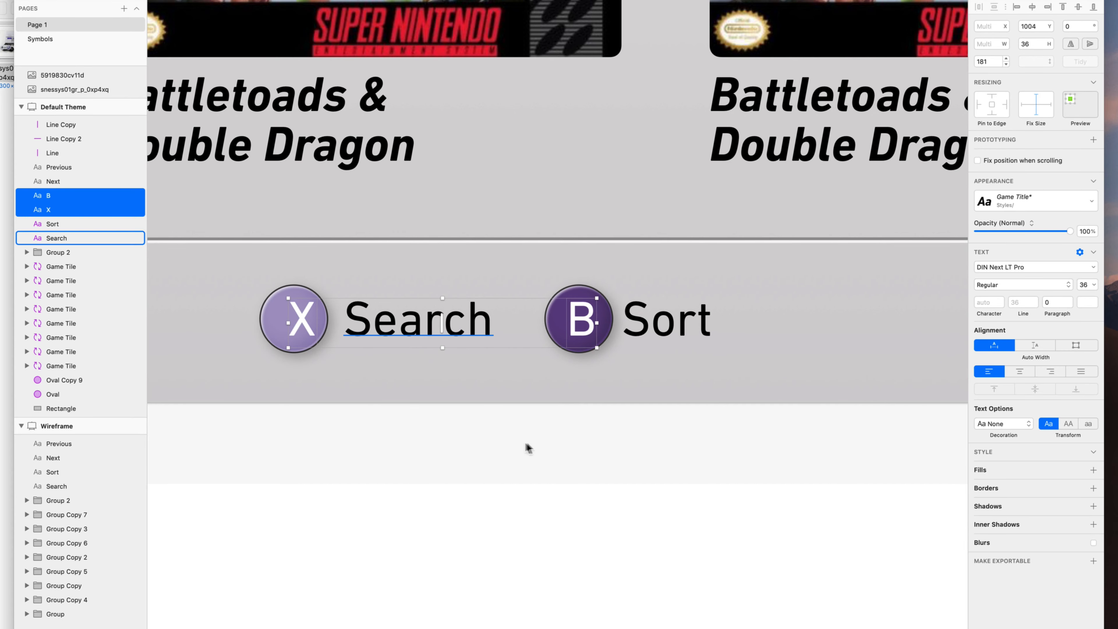
# Set the font weight of the X and B button letters to Italic
pyautogui.click(1022, 285)
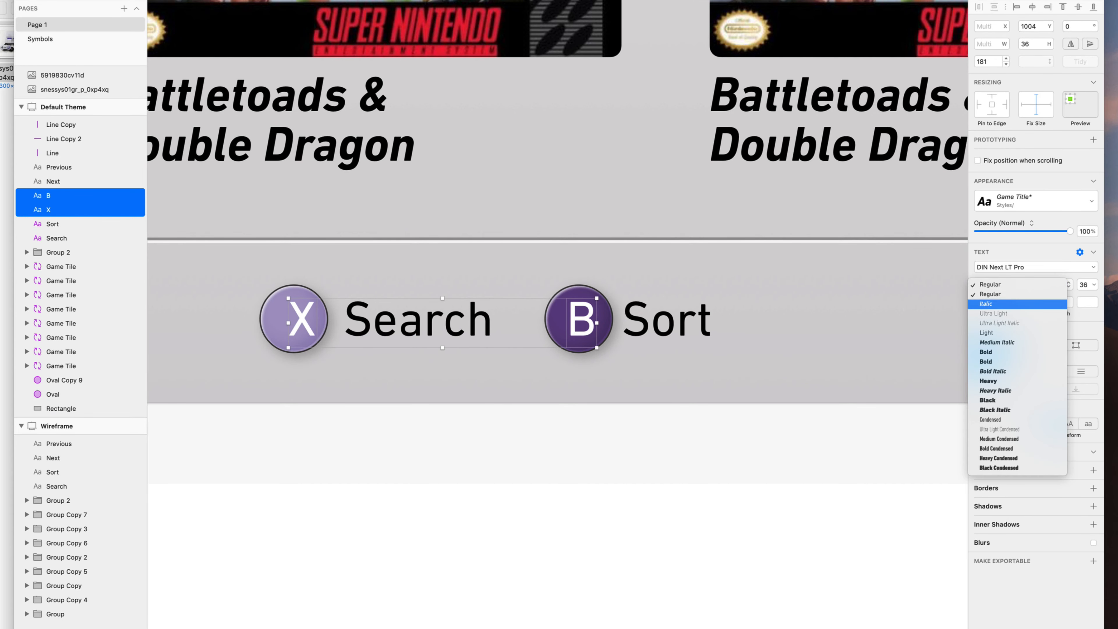
pyautogui.click(1020, 304)
pyautogui.click(436, 320)
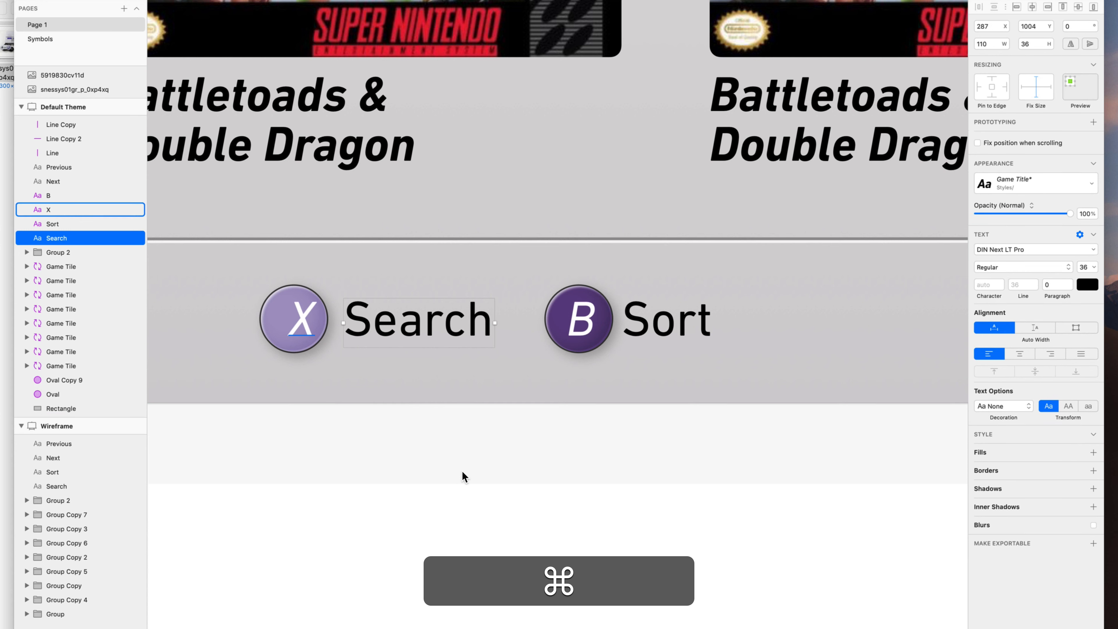
# Reduce the font size of both the X and B button letters to 30
pyautogui.keyDown('super'); pyautogui.click(302, 322); pyautogui.keyUp('super')
pyautogui.keyDown('shift'); pyautogui.keyDown('super'); pyautogui.click(582, 320); pyautogui.keyUp('super'); pyautogui.keyUp('shift')
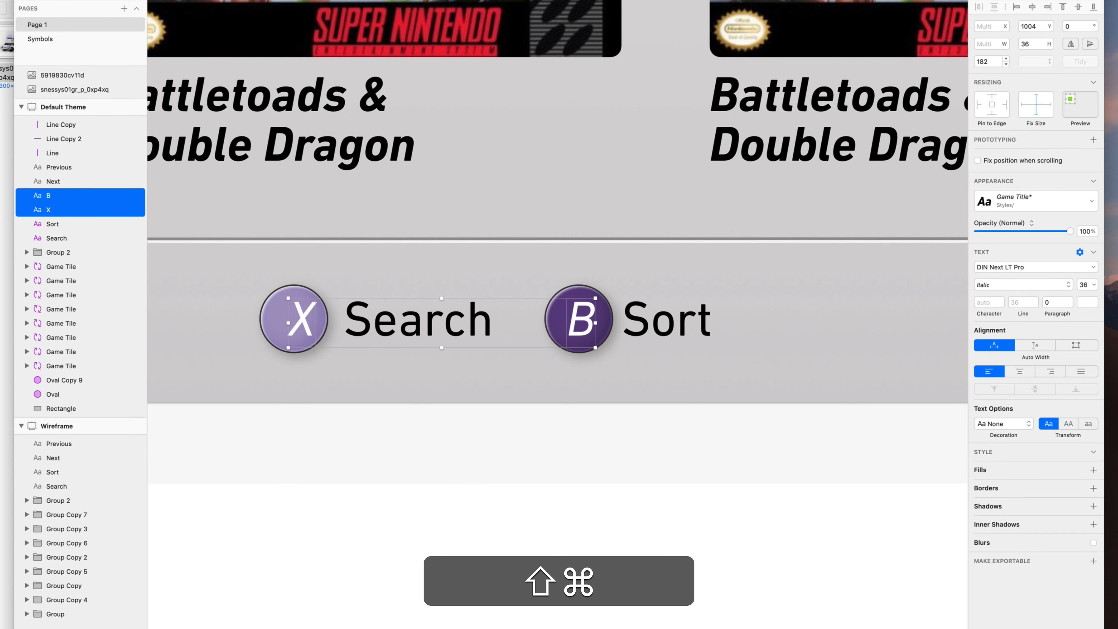
pyautogui.click(1084, 285)
pyautogui.press('Down')
pyautogui.press('Down')
pyautogui.press('Down')
pyautogui.press('Down')
pyautogui.press('Down')
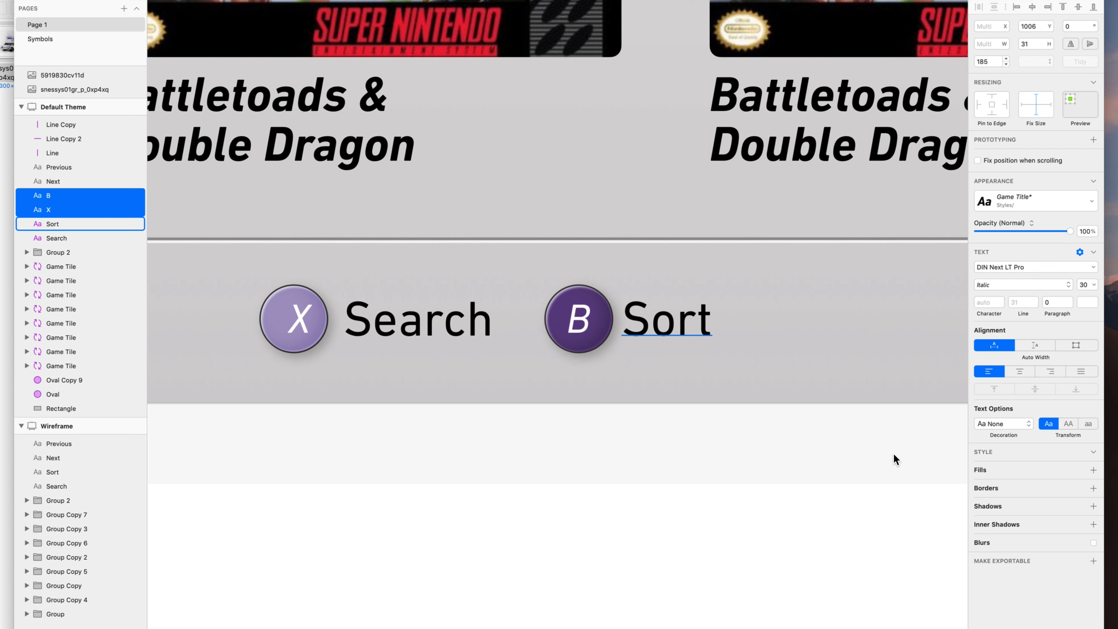
pyautogui.press('Right')
pyautogui.press('Right')
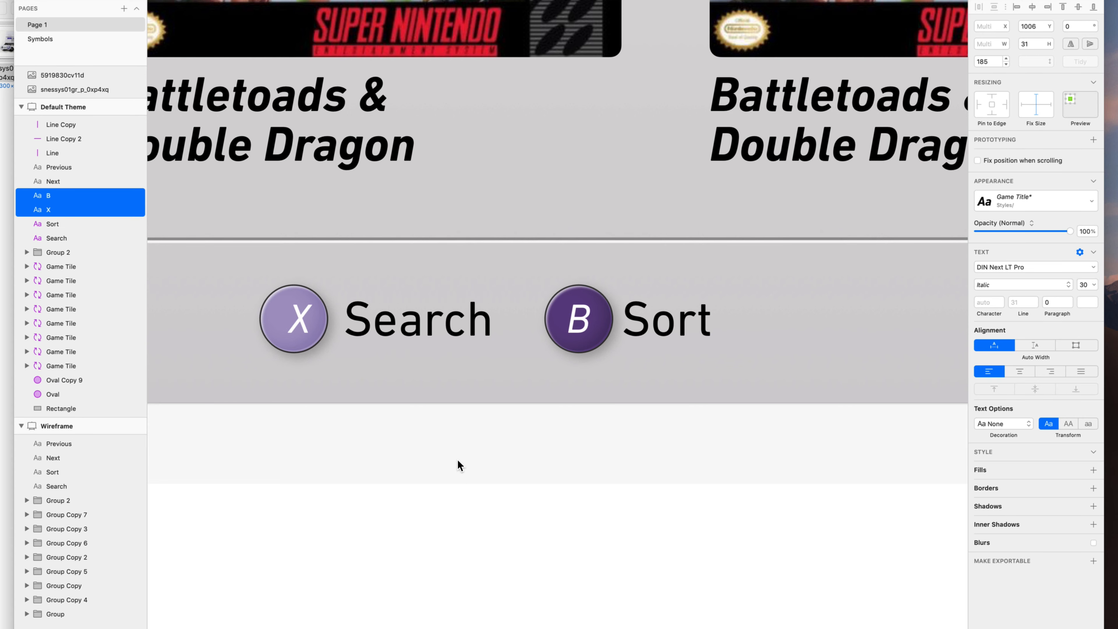
# Nudge the X letter to X position 242 to centre it on its light purple circle
pyautogui.click(525, 590)
pyautogui.click(299, 320)
pyautogui.press('Left')
pyautogui.press('Left')
pyautogui.press('Left')
pyautogui.press('Left')
pyautogui.press('Left')
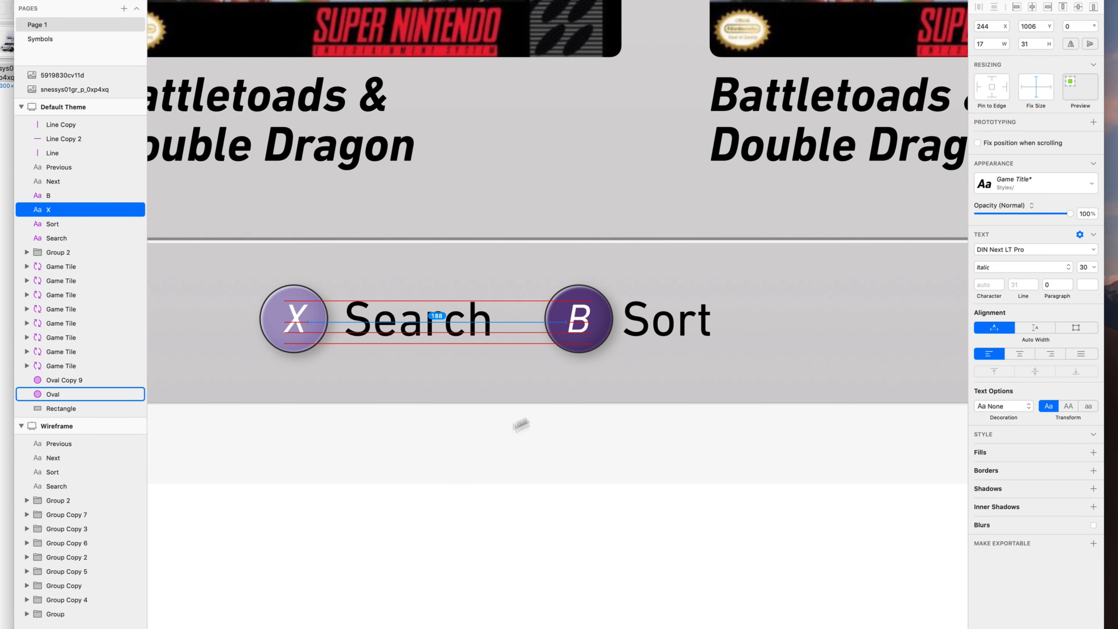
pyautogui.press('Right')
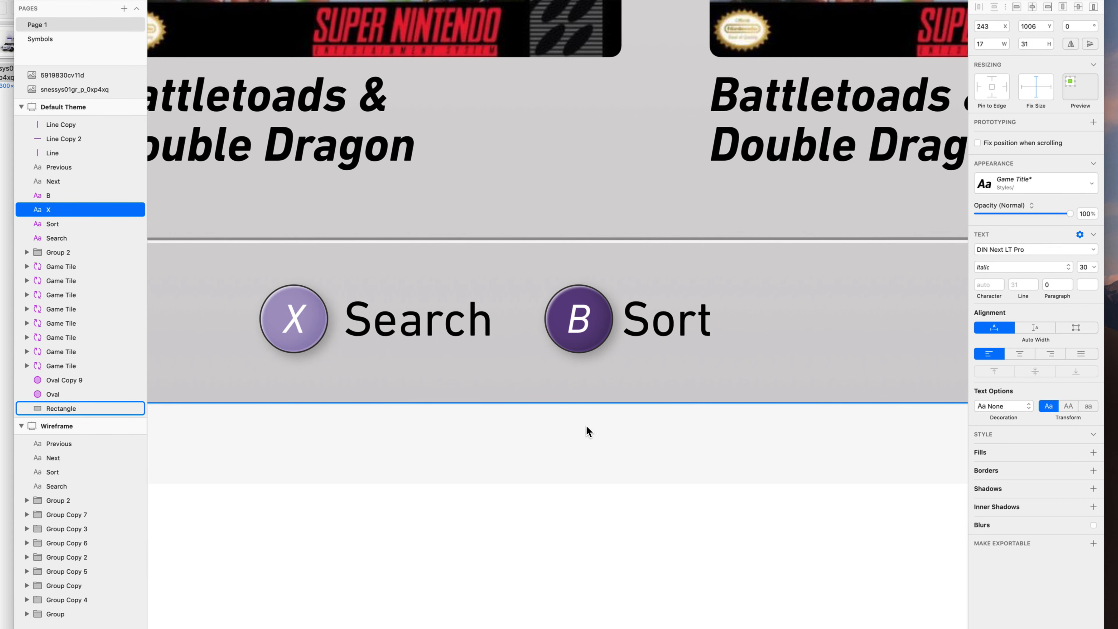
pyautogui.press('Left')
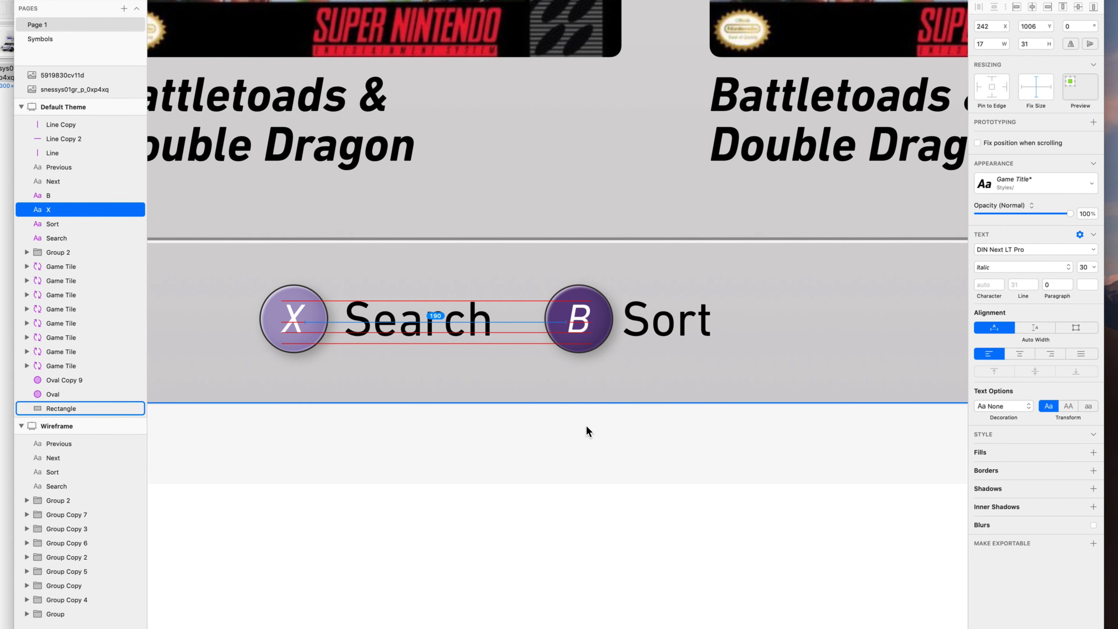
# Move the Search and Sort prompts, including their button circles and letters, left to align with the left edge of the game tiles
pyautogui.scroll(-6, 587, 425)
pyautogui.moveTo(328, 353); pyautogui.dragTo(533, 283)
pyautogui.keyDown('shift'); pyautogui.click(532, 286); pyautogui.keyUp('shift')
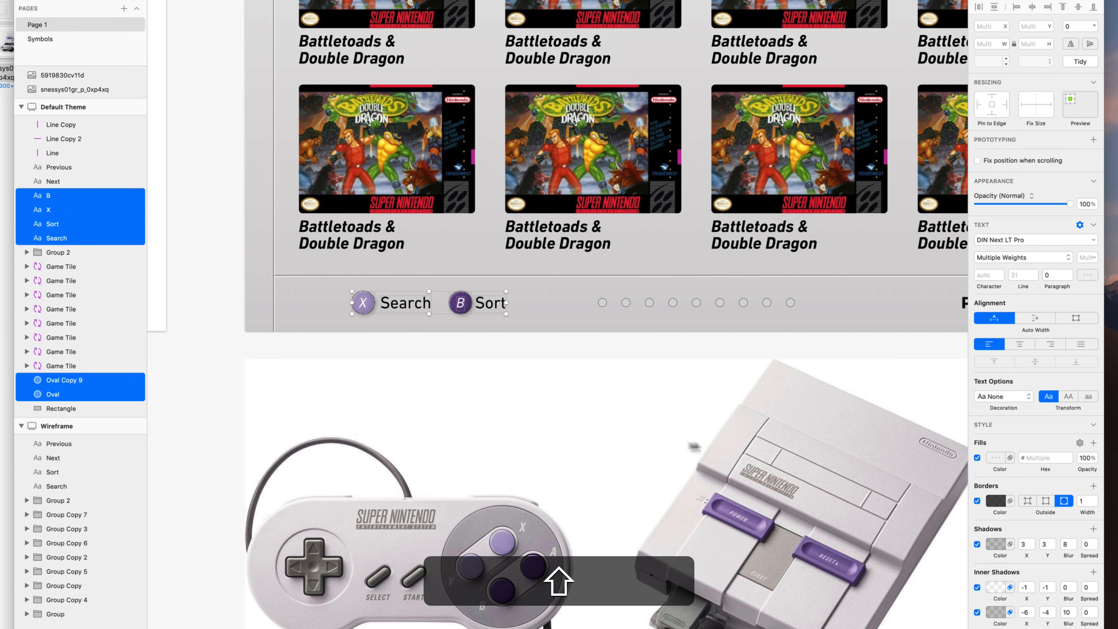
pyautogui.hotkey('shift', 'Left')
pyautogui.hotkey('shift', 'Left')
pyautogui.hotkey('shift', 'Left')
pyautogui.hotkey('shift', 'Left')
pyautogui.hotkey('shift', 'Left')
pyautogui.hotkey('shift', 'Left')
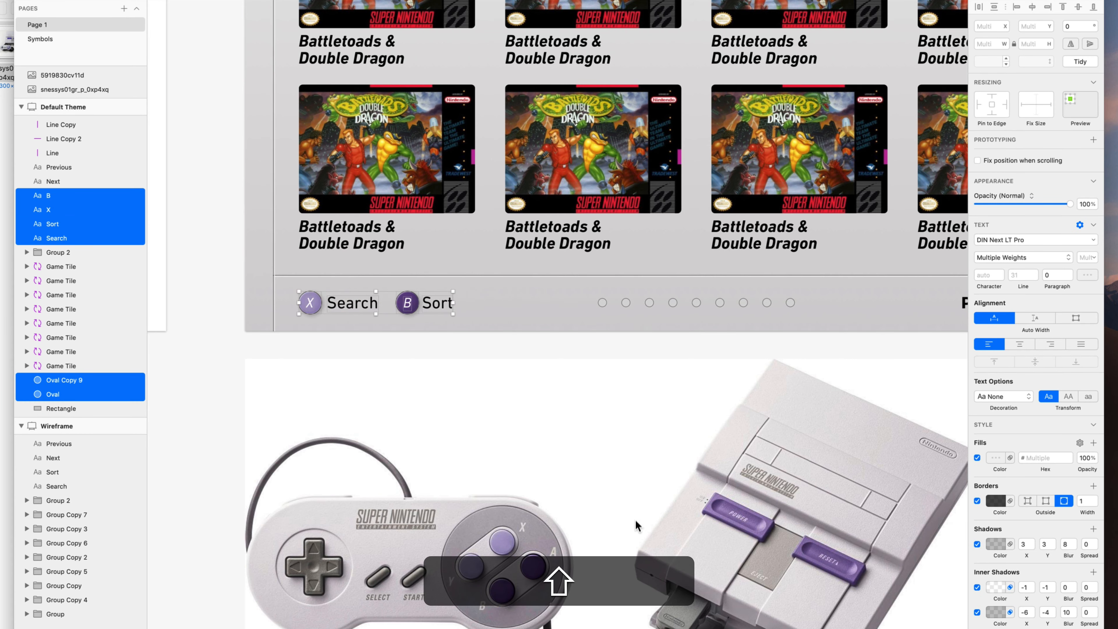
# Adjust the Sort label's spacing from the B circle, placing the label at X position 381
pyautogui.click(635, 519)
pyautogui.scroll(6, 635, 443)
pyautogui.hscroll(-4, 635, 443)
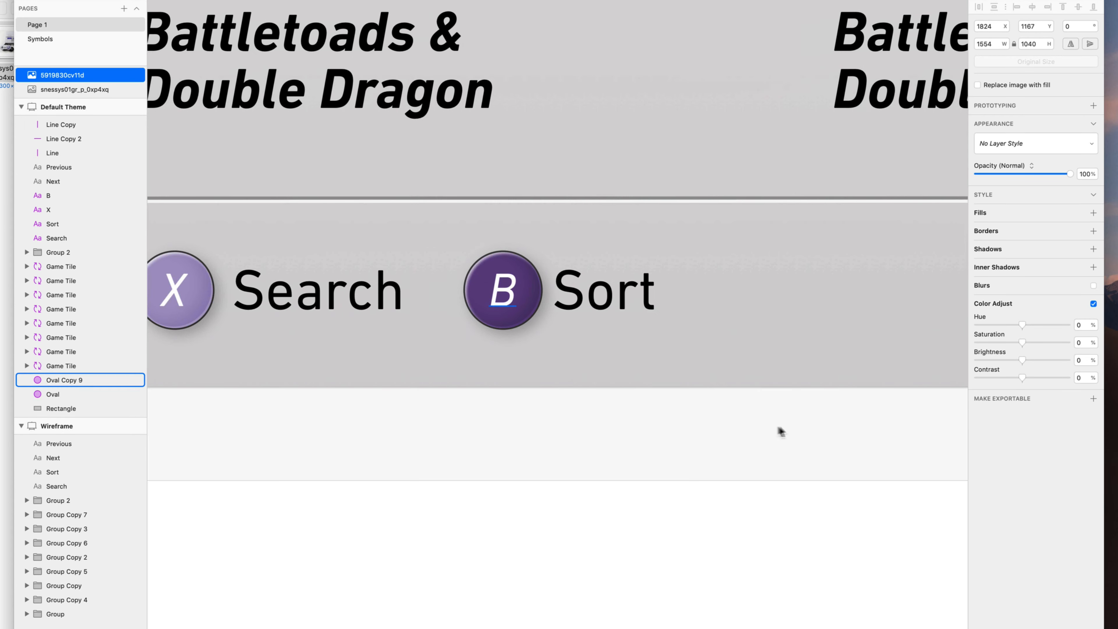
pyautogui.moveTo(861, 424); pyautogui.dragTo(844, 425)
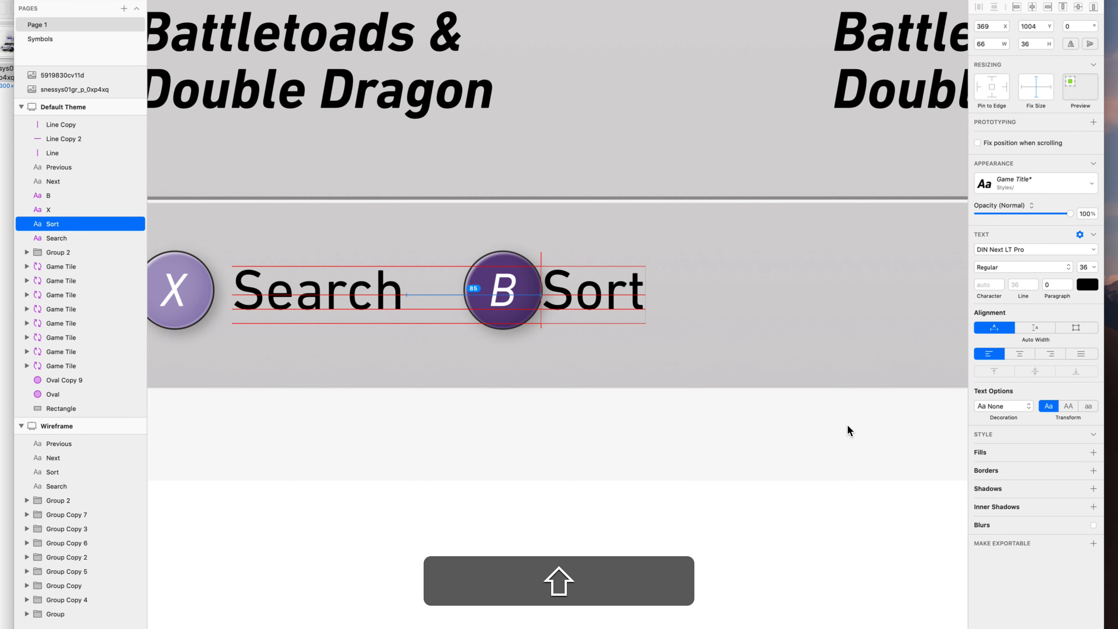
pyautogui.hotkey('shift', 'Right')
pyautogui.hotkey('shift', 'Right')
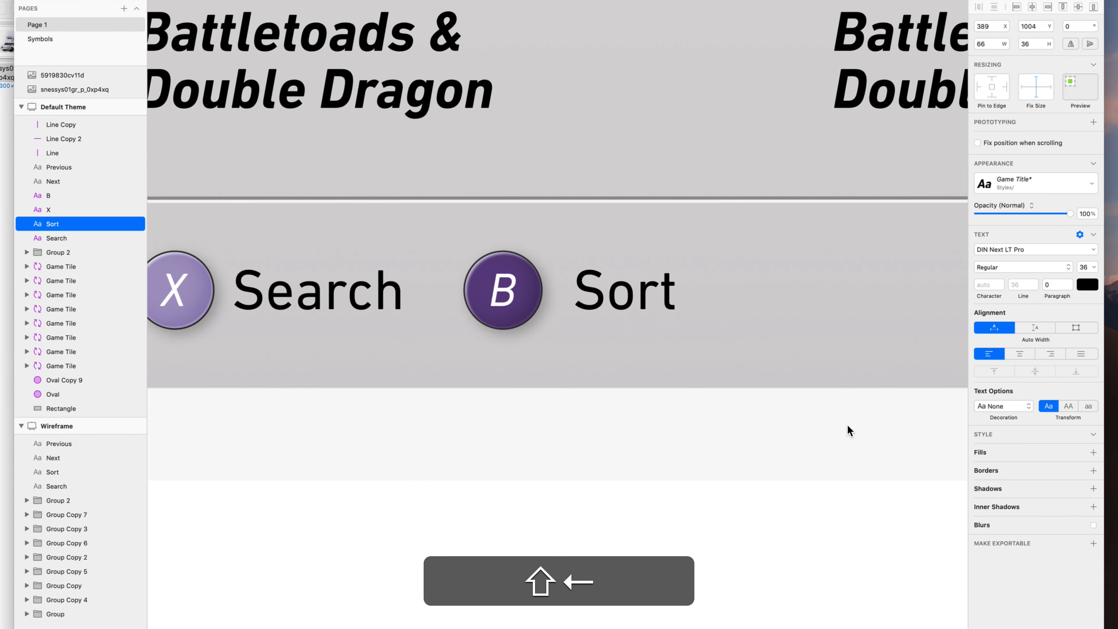
pyautogui.hotkey('shift', 'Left')
pyautogui.hotkey('shift', 'Left')
pyautogui.hotkey('shift', 'Right')
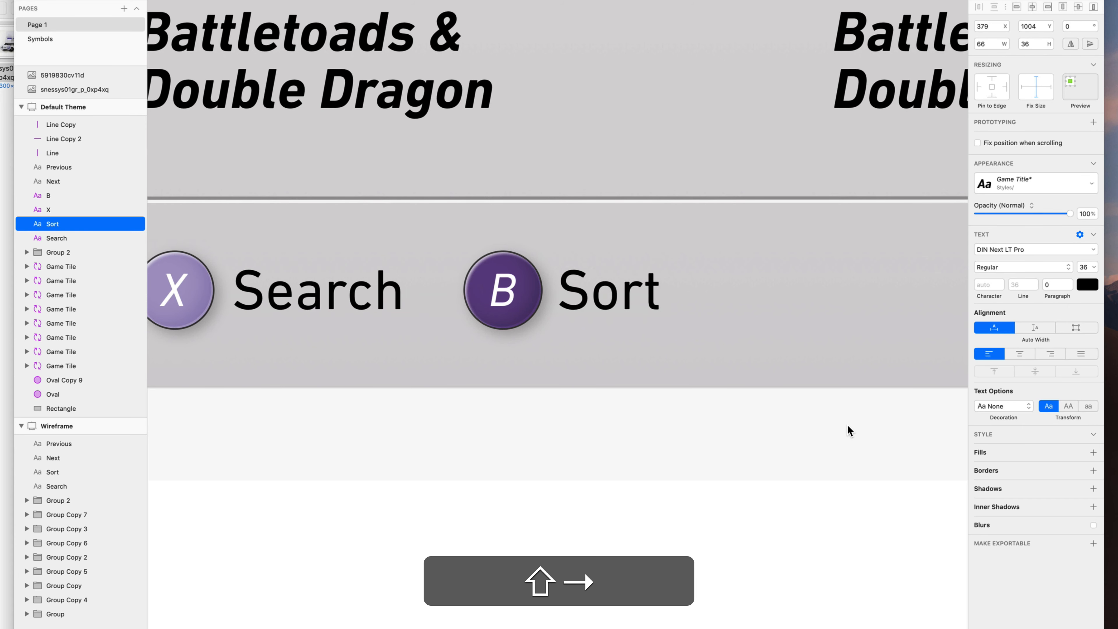
pyautogui.hotkey('shift', 'Right')
pyautogui.press('Right')
pyautogui.press('Right')
pyautogui.press('Right')
pyautogui.press('Right')
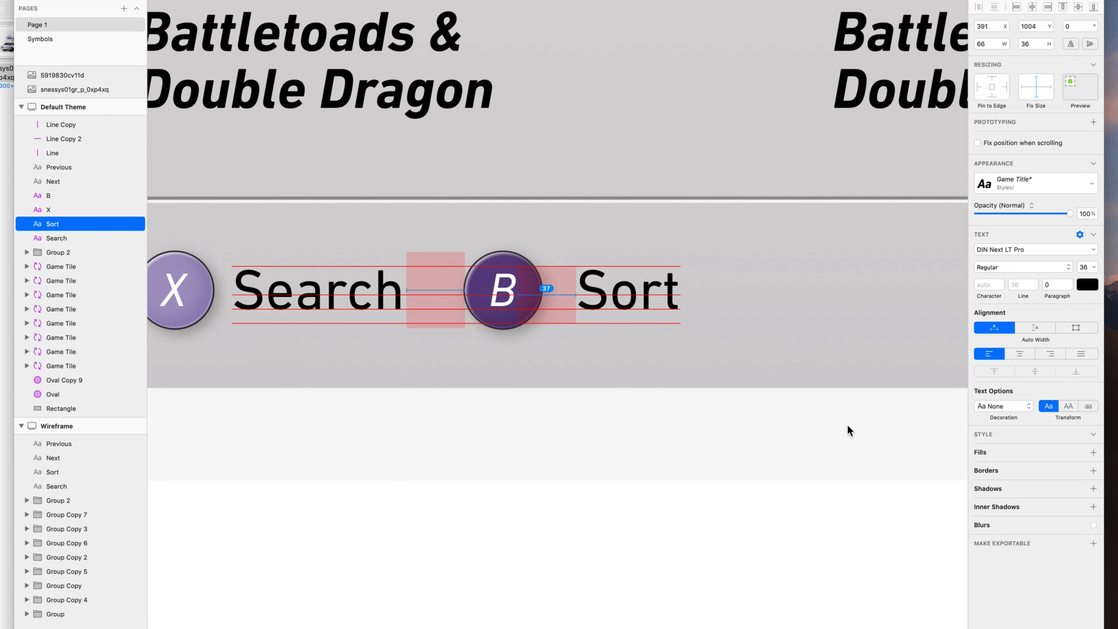
pyautogui.hotkey('shift', 'Left')
pyautogui.press('Left')
pyautogui.press('Left')
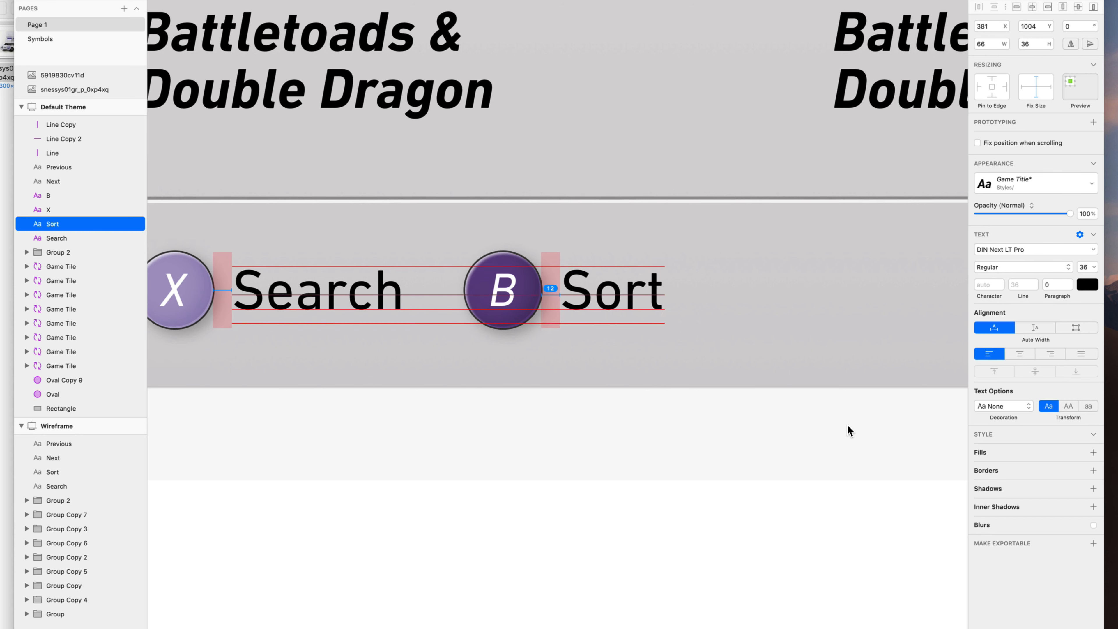
# Place the Search label at X position 174, matching its gap from the X circle to the Sort prompt's gap
pyautogui.click(318, 291)
pyautogui.press('Left')
pyautogui.press('Left')
pyautogui.press('Left')
pyautogui.press('Left')
pyautogui.press('Left')
pyautogui.press('Left')
pyautogui.press('Left')
pyautogui.press('Left')
pyautogui.press('Left')
pyautogui.press('Left')
pyautogui.press('Left')
pyautogui.press('Left')
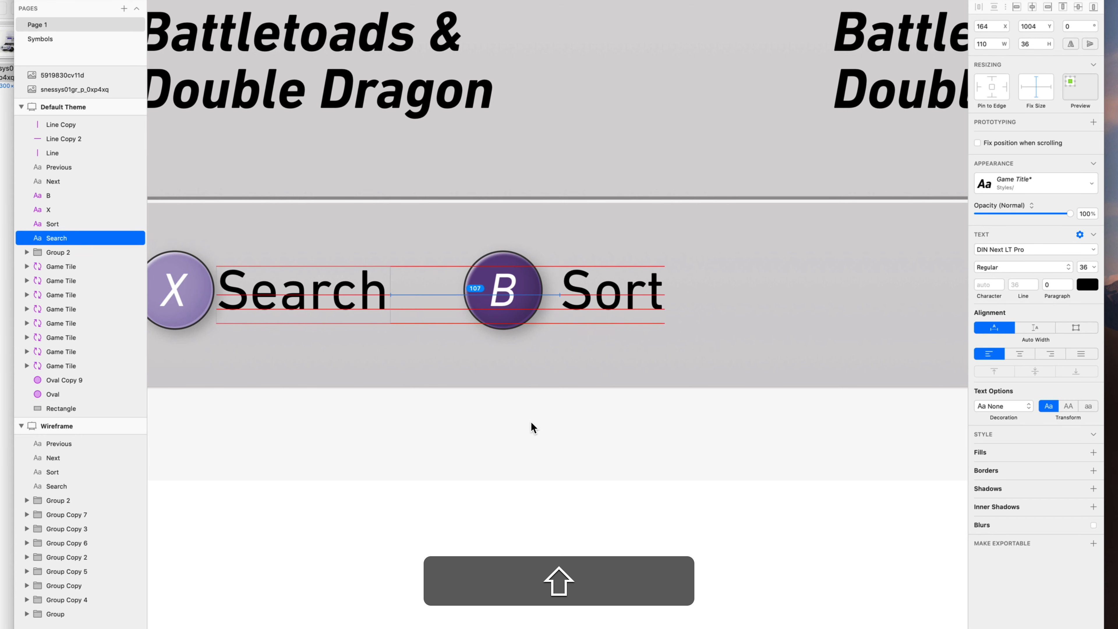
pyautogui.hotkey('shift', 'Right')
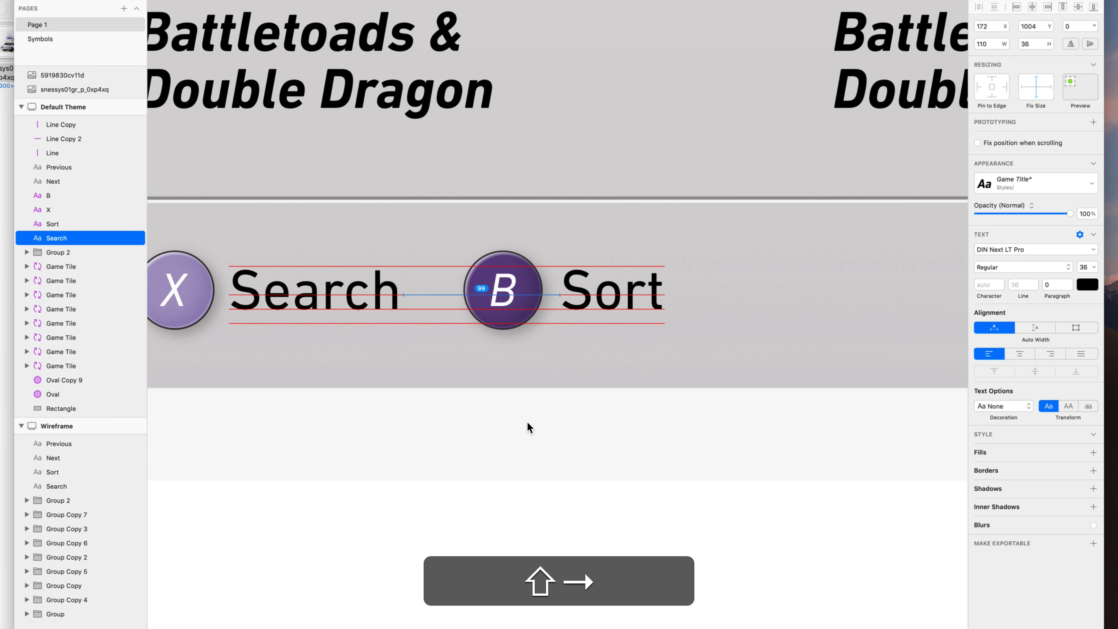
pyautogui.press('Right')
pyautogui.press('Right')
pyautogui.hscroll(-2, 527, 428)
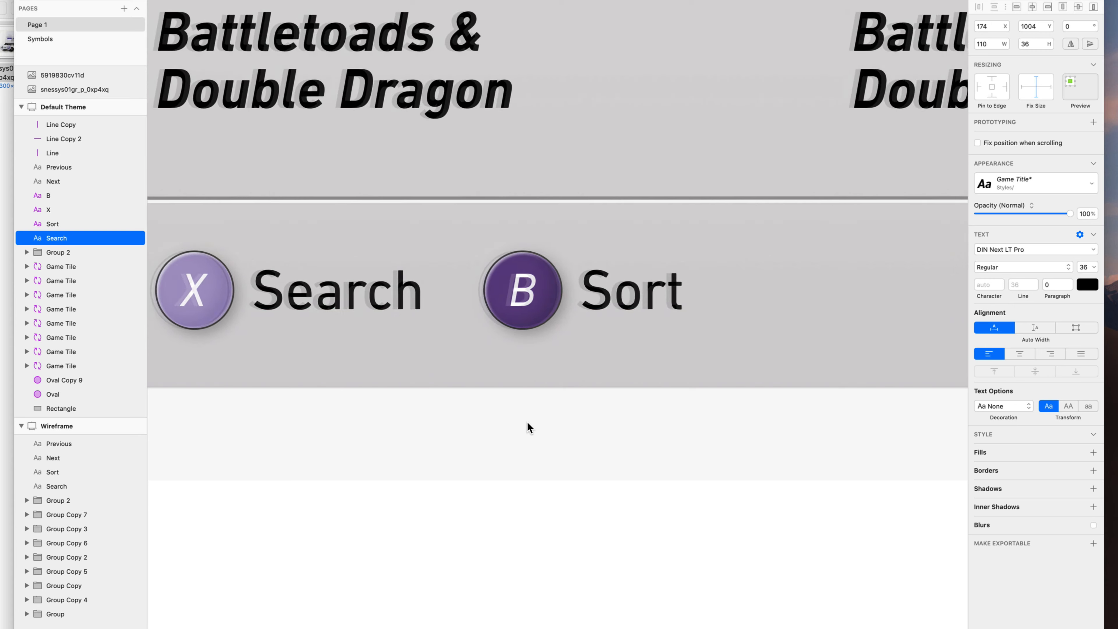
# Lock the background rectangle of the Default Theme artboard
pyautogui.click(327, 588)
pyautogui.click(344, 543)
pyautogui.press('alt')
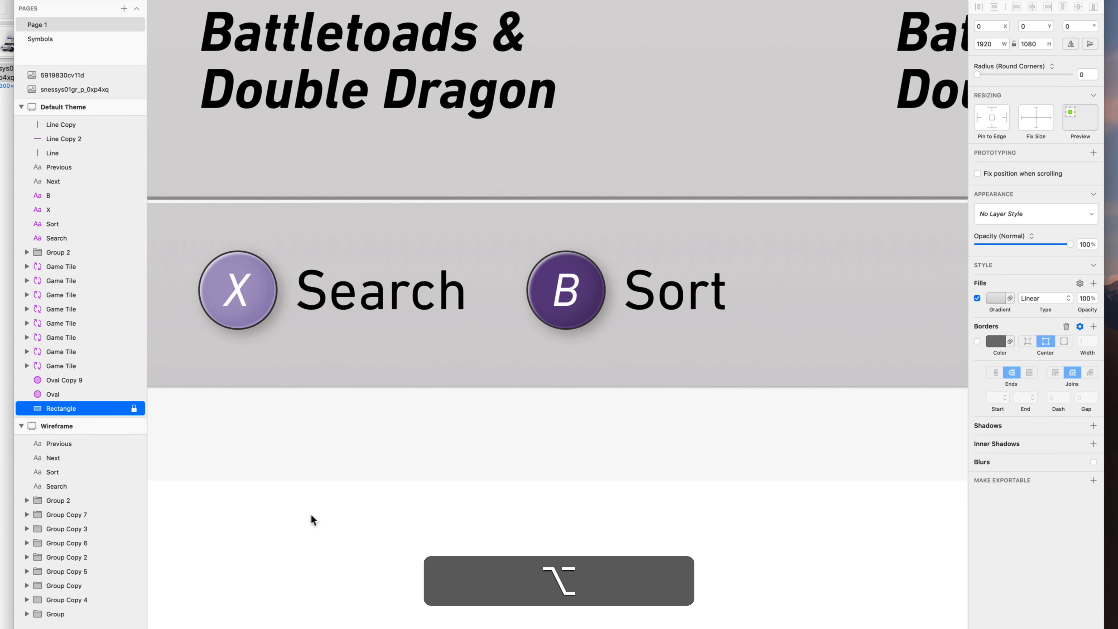
# Group the X letter and circle with the Search label, and the B letter and circle with the Sort label
pyautogui.moveTo(309, 514); pyautogui.dragTo(236, 293)
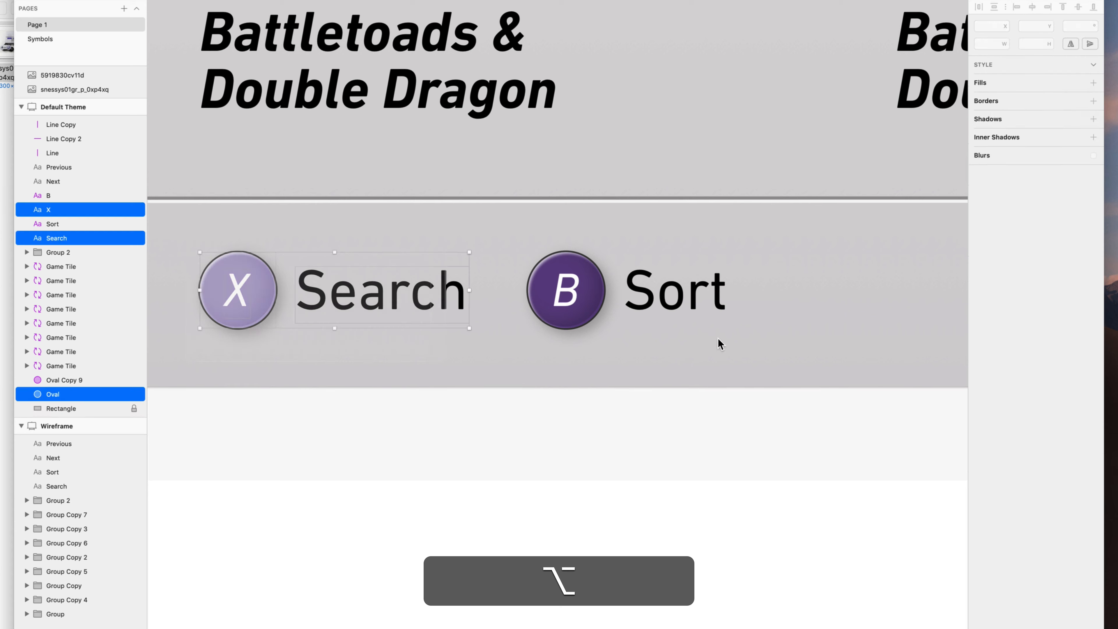
pyautogui.click(755, 350)
pyautogui.moveTo(493, 234); pyautogui.dragTo(233, 505)
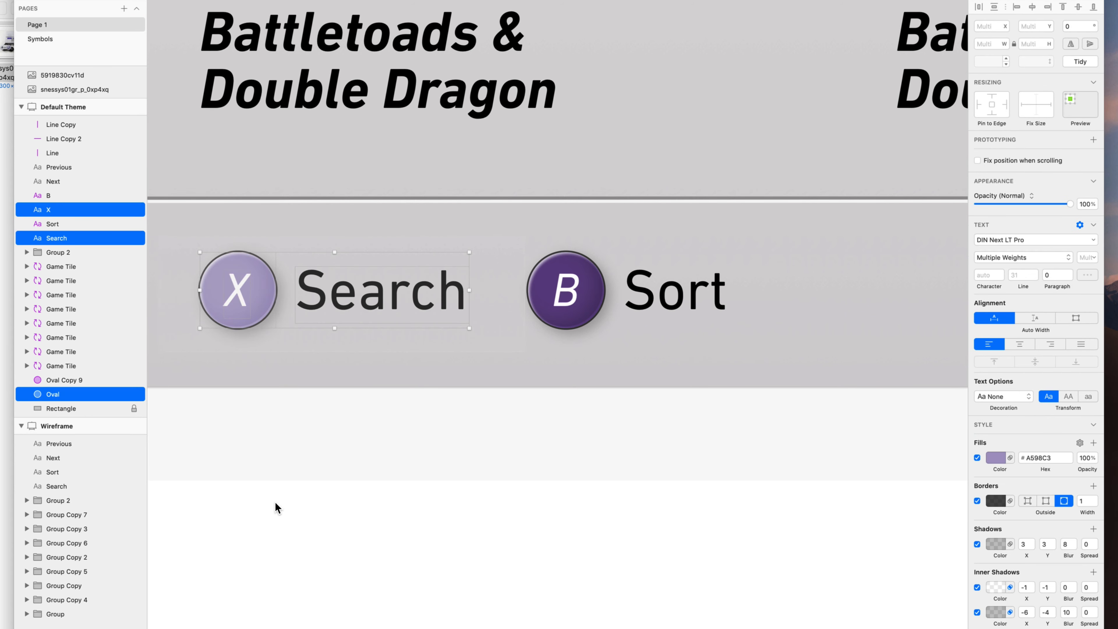
pyautogui.press('super+g')
pyautogui.moveTo(502, 238); pyautogui.dragTo(1038, 362)
pyautogui.press('super+g')
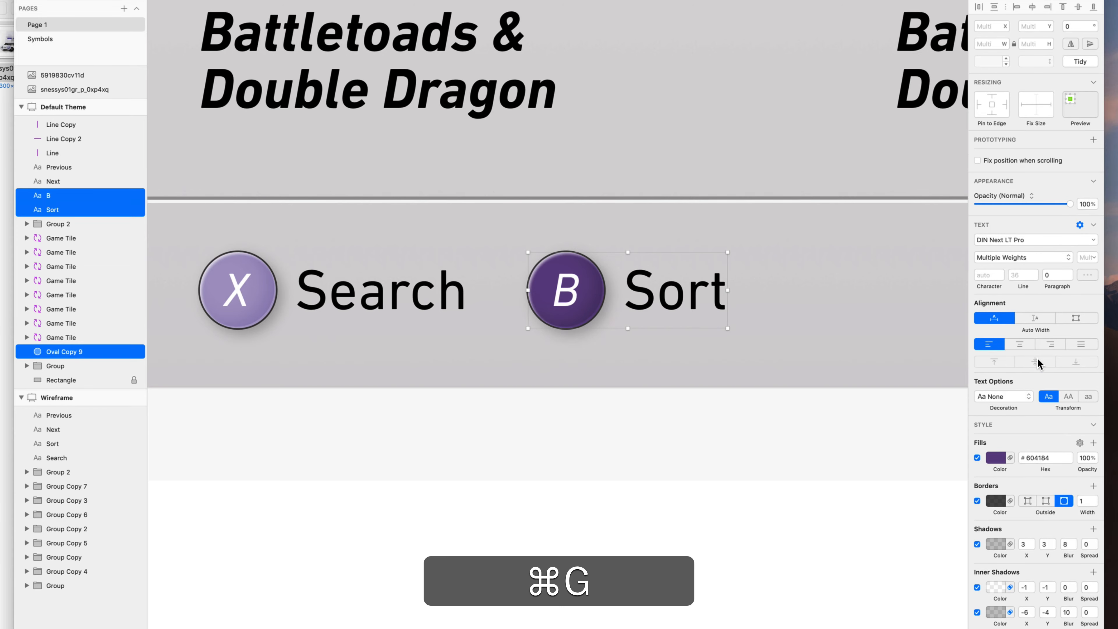
# Create a new text style named Prompt from the Sort label
pyautogui.scroll(-5, 1037, 359)
pyautogui.click(1052, 361)
pyautogui.scroll(-8, 1051, 361)
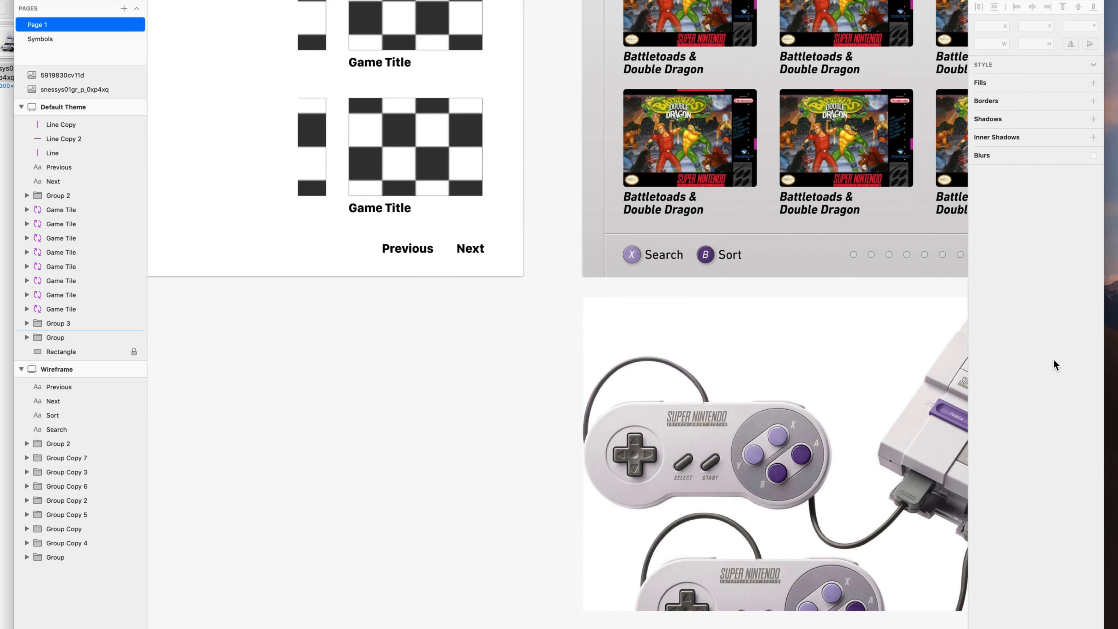
pyautogui.hscroll(10, 558, 309)
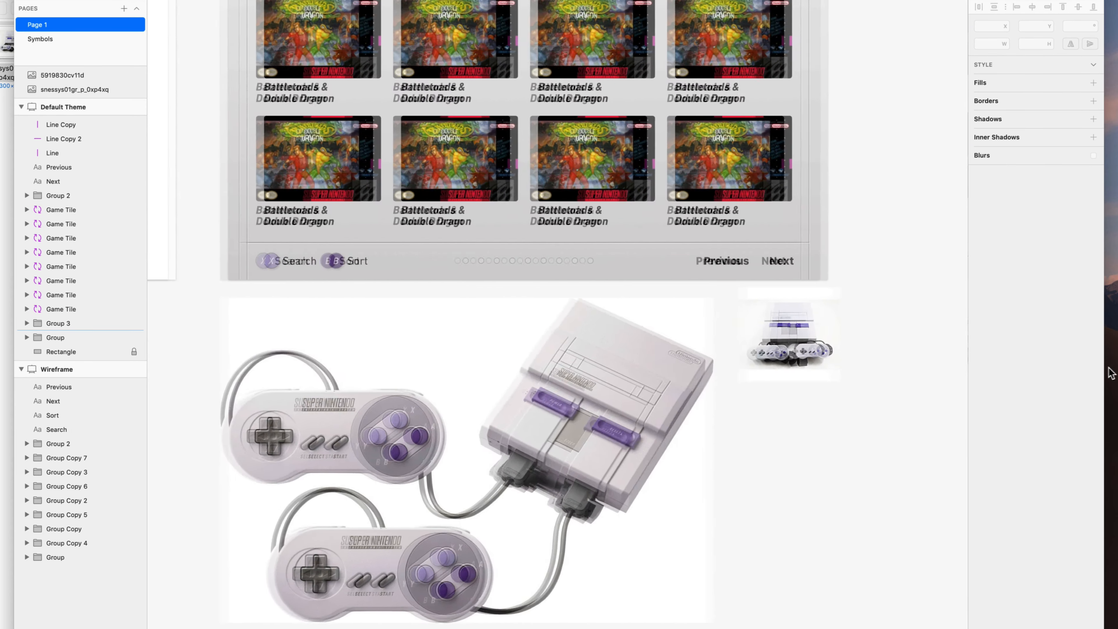
pyautogui.press('super')
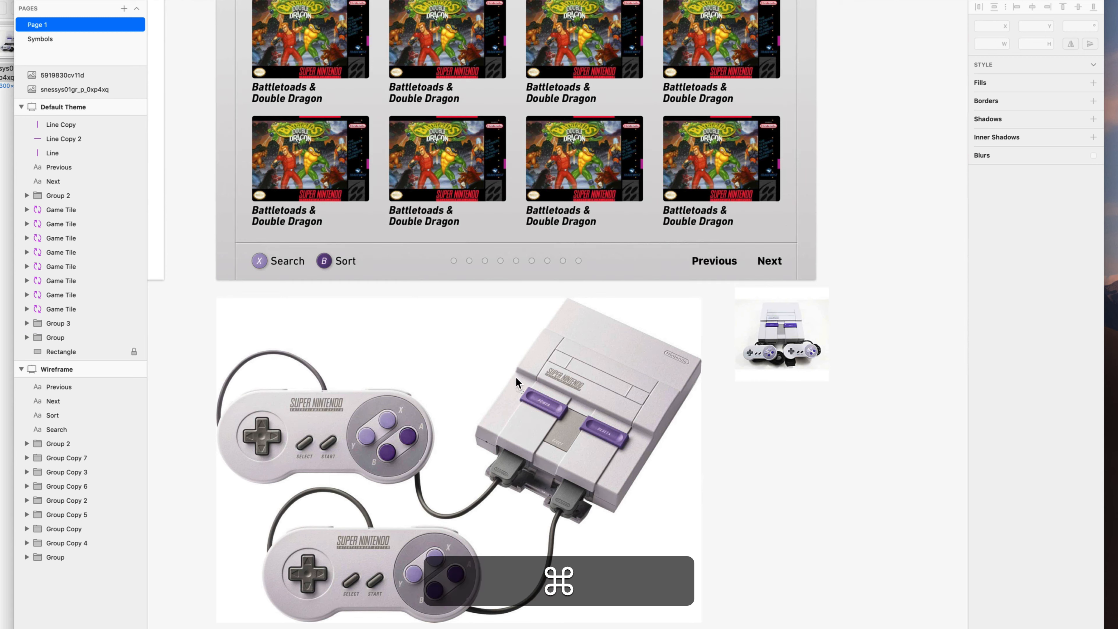
pyautogui.keyDown('super'); pyautogui.click(346, 261); pyautogui.keyUp('super')
pyautogui.click(1035, 182)
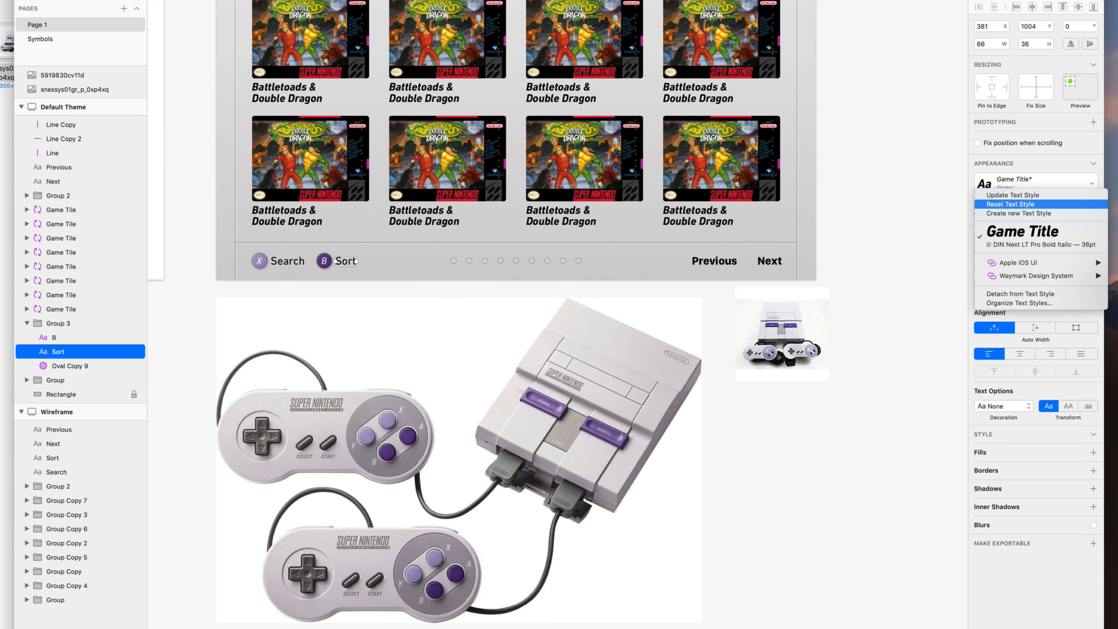
pyautogui.click(1018, 214)
pyautogui.press('shift')
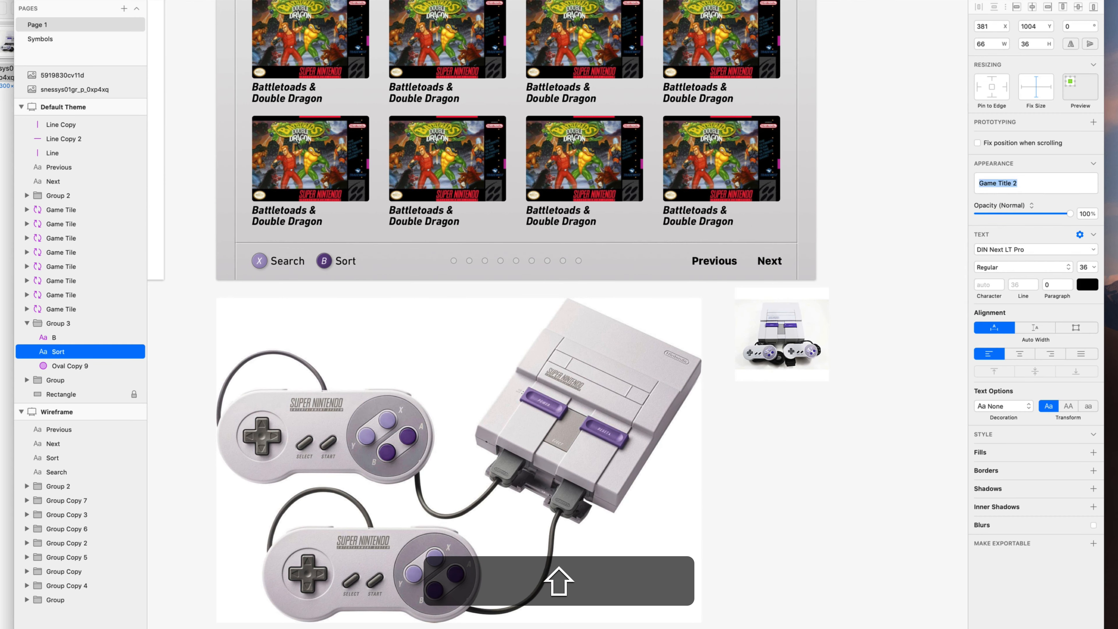
pyautogui.write('Prompt')
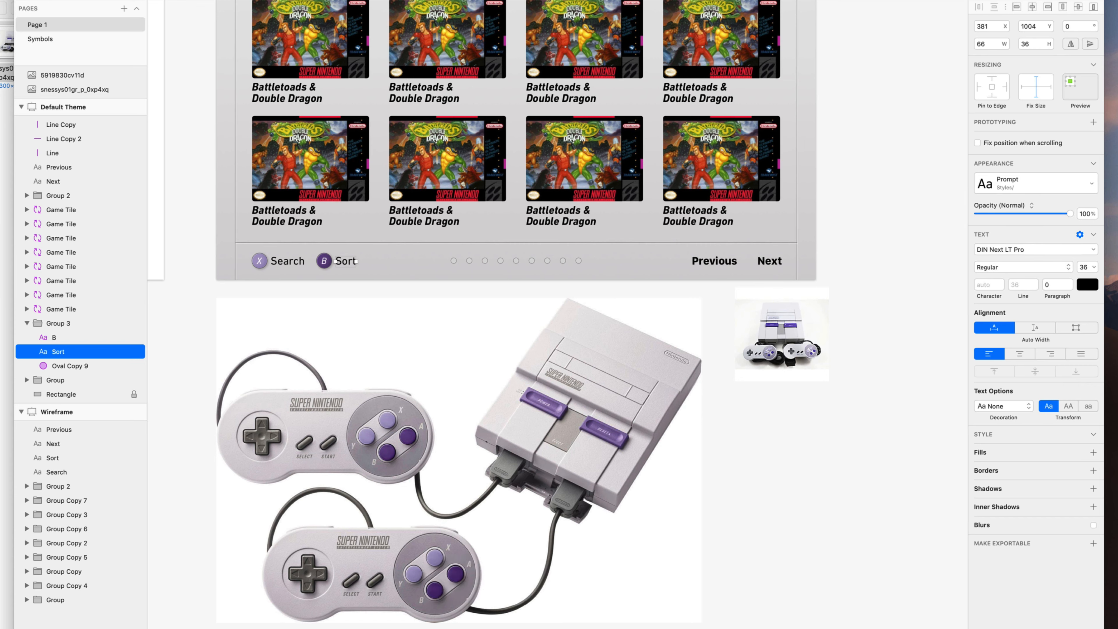
pyautogui.press('super+Return')
# Apply the Prompt text style to the Previous and Next labels in the footer
pyautogui.keyDown('super'); pyautogui.click(769, 261); pyautogui.keyUp('super')
pyautogui.keyDown('shift'); pyautogui.keyDown('super'); pyautogui.click(715, 260); pyautogui.keyUp('super'); pyautogui.keyUp('shift')
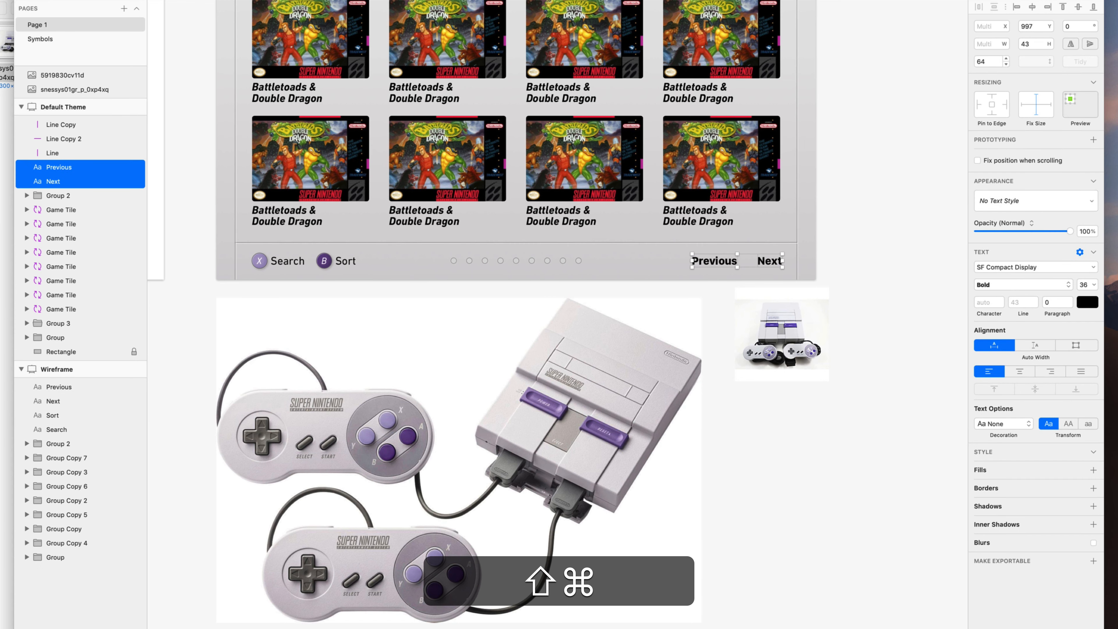
pyautogui.click(1034, 200)
pyautogui.click(1012, 258)
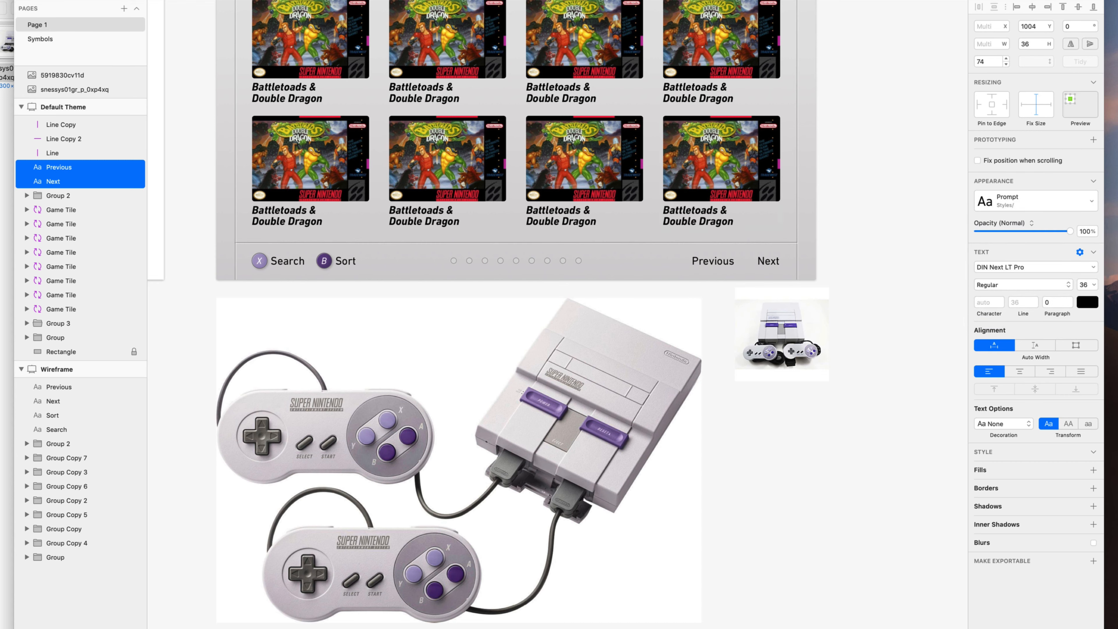
pyautogui.press('Escape')
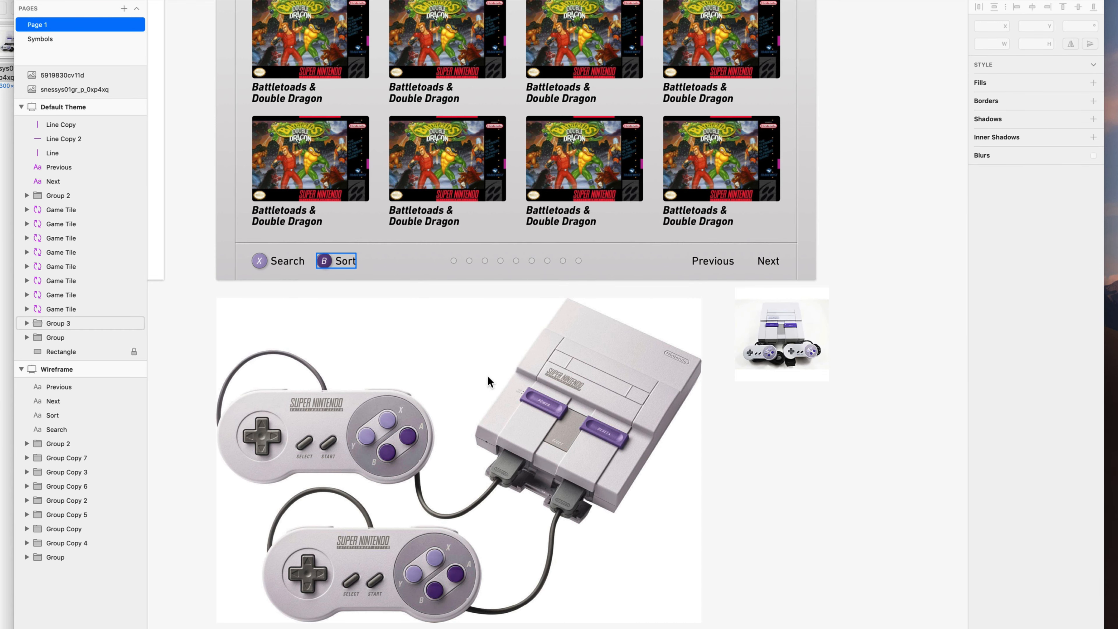
# Copy the B letter and its purple circle from the Sort prompt group in the footer
pyautogui.doubleClick(324, 260)
pyautogui.scroll(10, 324, 257)
pyautogui.keyDown('shift'); pyautogui.click(303, 274); pyautogui.keyUp('shift')
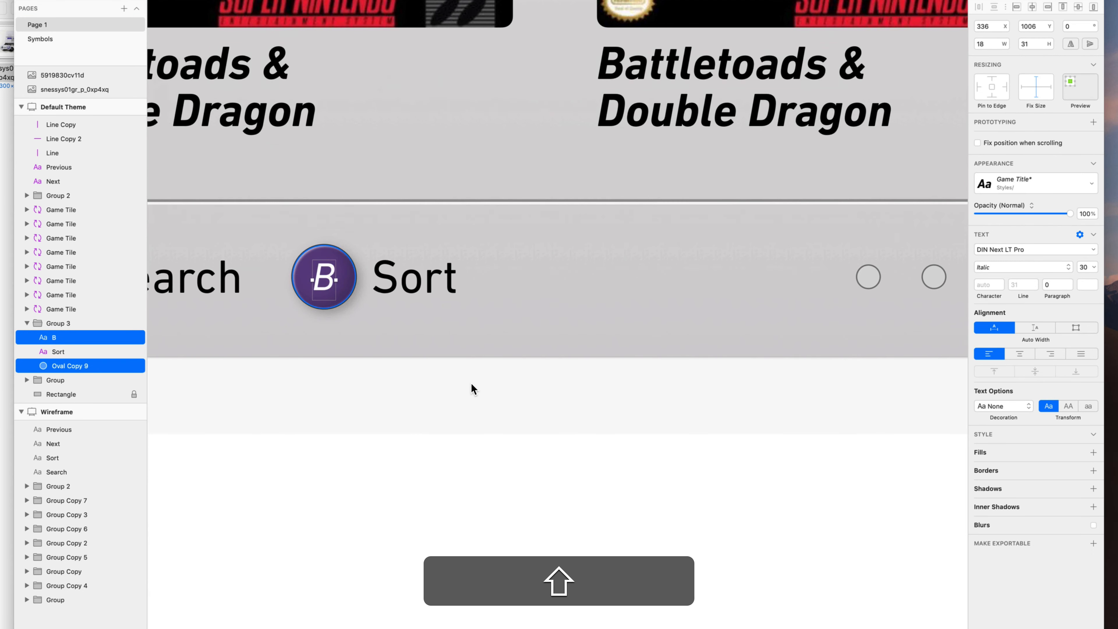
pyautogui.press('super+shift+c')
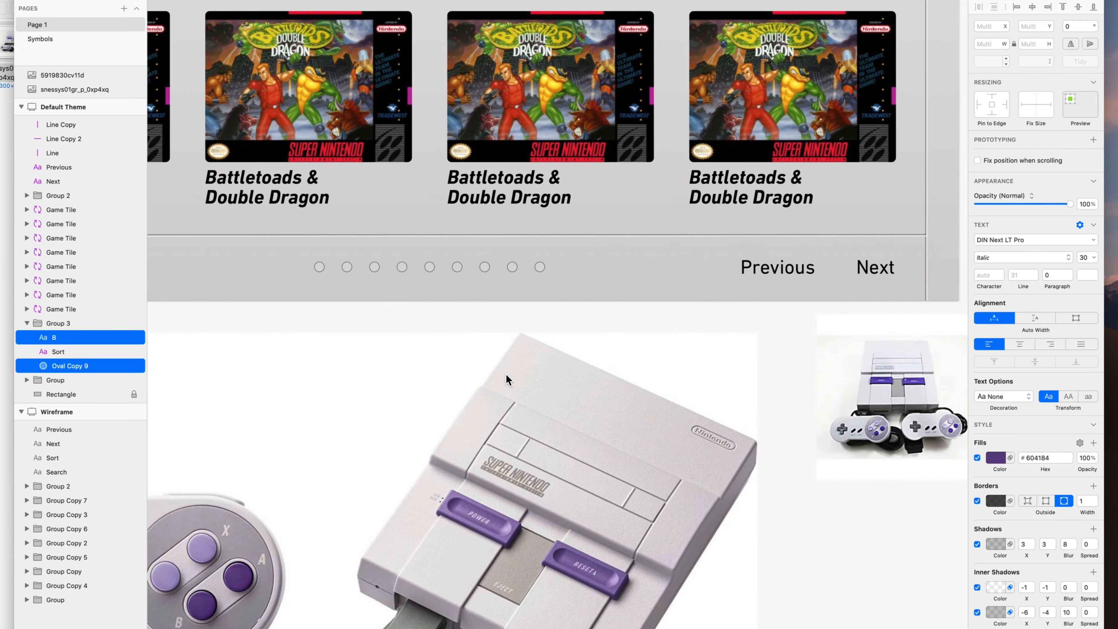
# Move the Previous label further left from Next, and paste the copied B letter and circle between the two labels
pyautogui.hscroll(5, 506, 375)
pyautogui.scroll(5, 493, 236)
pyautogui.click(639, 320)
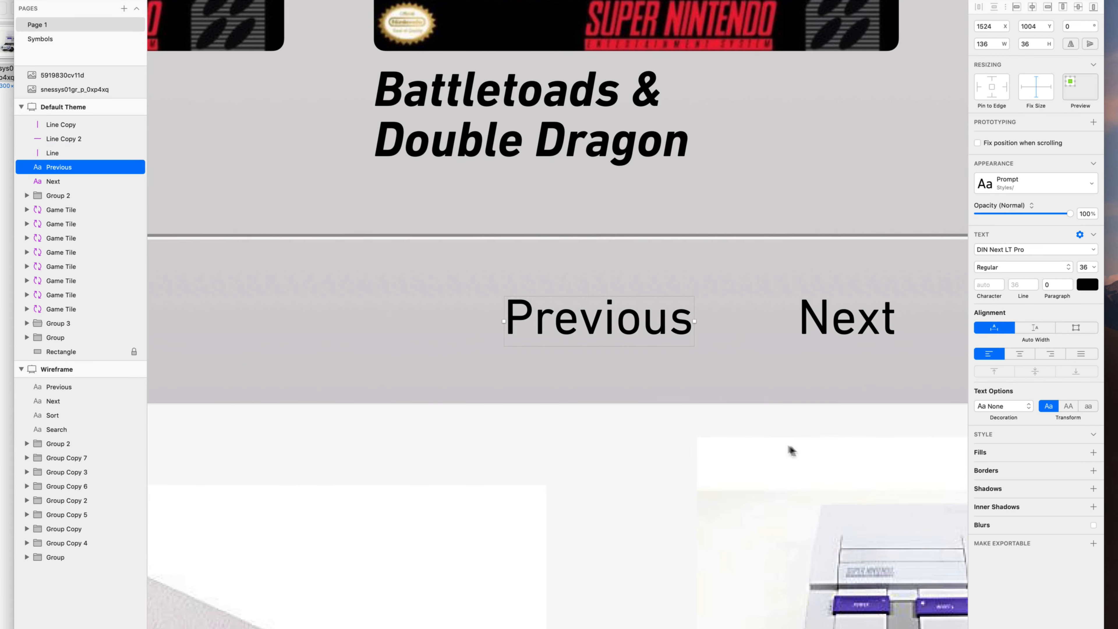
pyautogui.moveTo(713, 453); pyautogui.dragTo(393, 448)
pyautogui.press('shift+super+v')
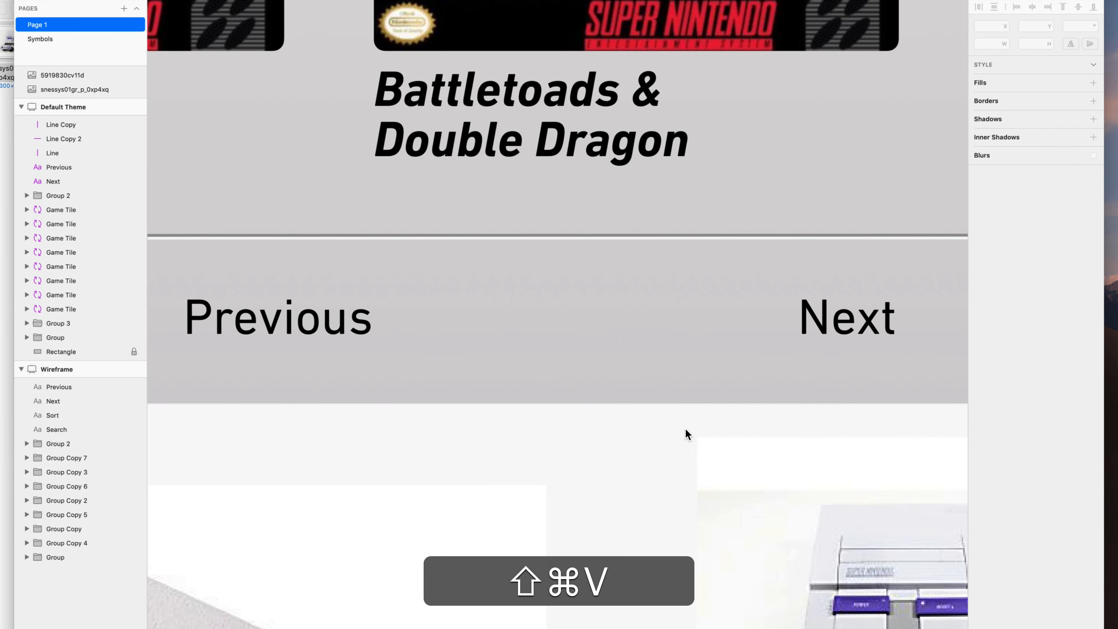
pyautogui.moveTo(558, 201); pyautogui.dragTo(487, 347)
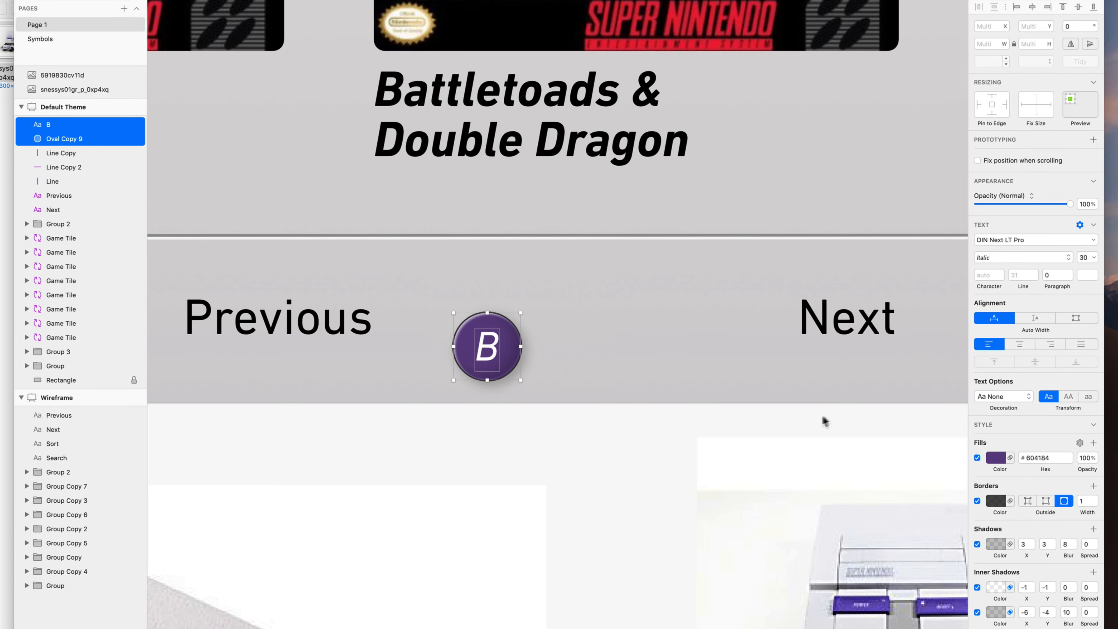
# Delete the purple circle behind the pasted B, keeping only the letter
pyautogui.click(792, 434)
pyautogui.keyDown('super'); pyautogui.click(502, 359); pyautogui.keyUp('super')
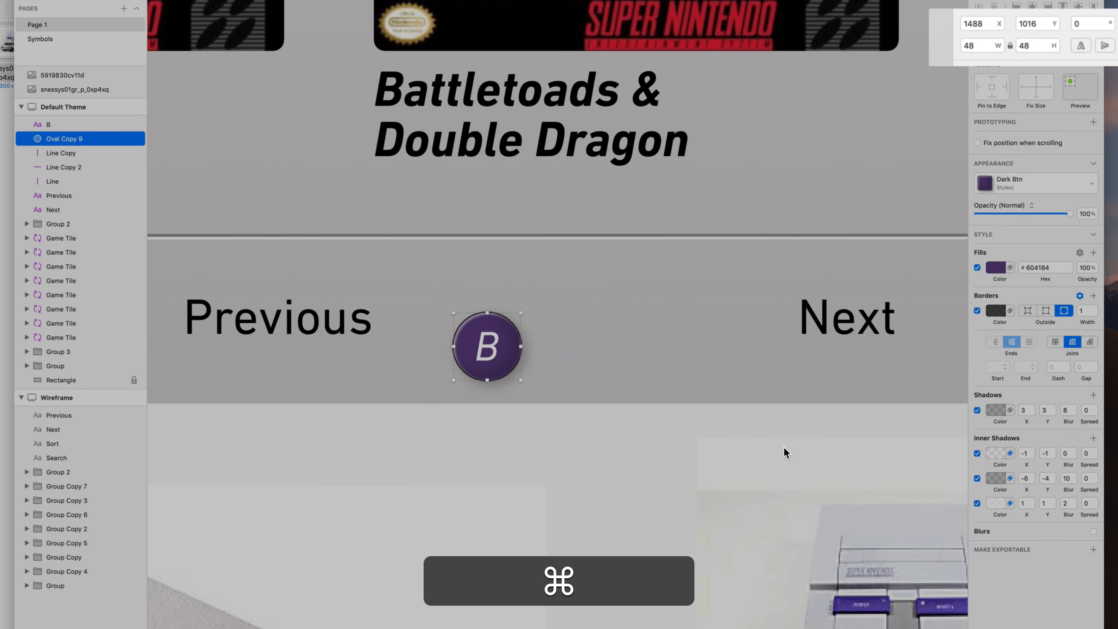
pyautogui.press('super+BackSpace')
# Draw a 120 by 48 rectangle between Previous and Next, and place a duplicate to its right with a gap of 12
pyautogui.moveTo(426, 292); pyautogui.dragTo(632, 342)
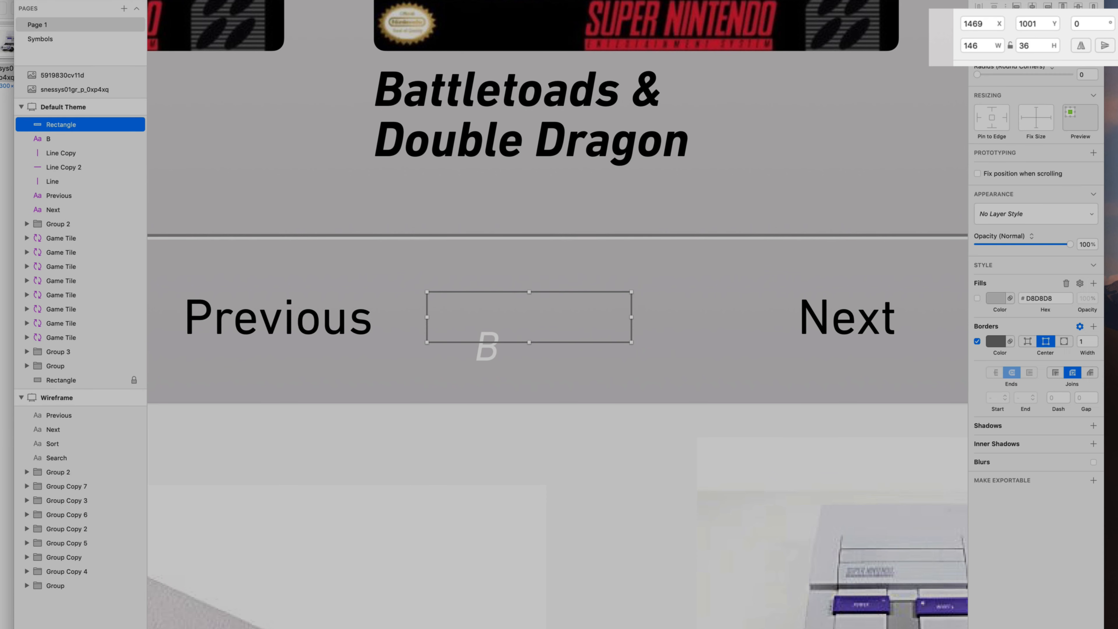
pyautogui.write('48')
pyautogui.press('Return')
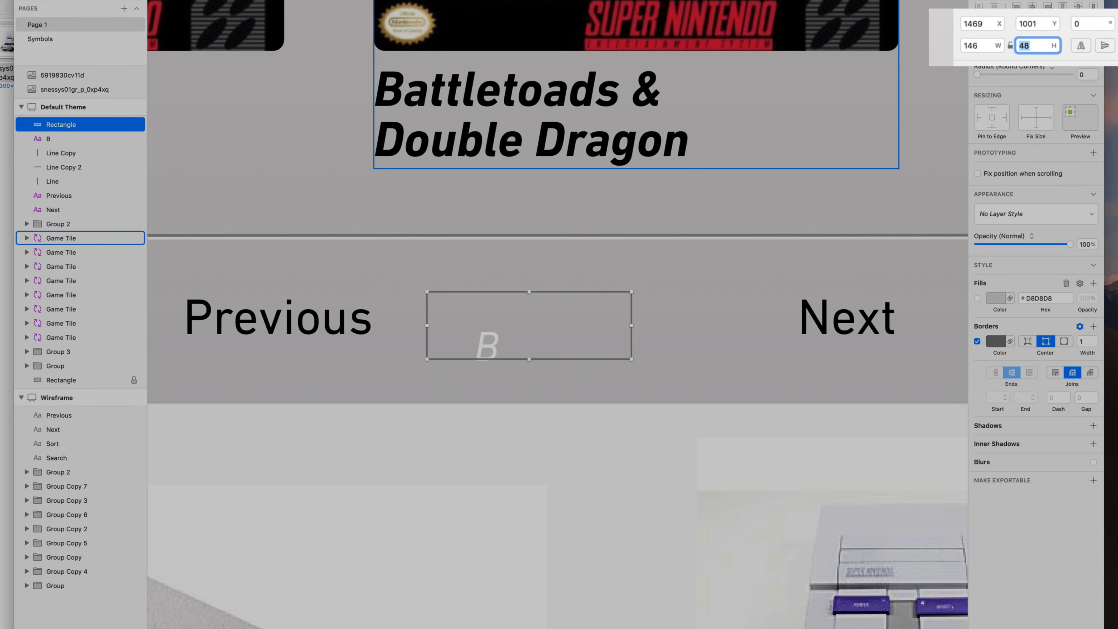
pyautogui.hotkey('shift', 'Tab')
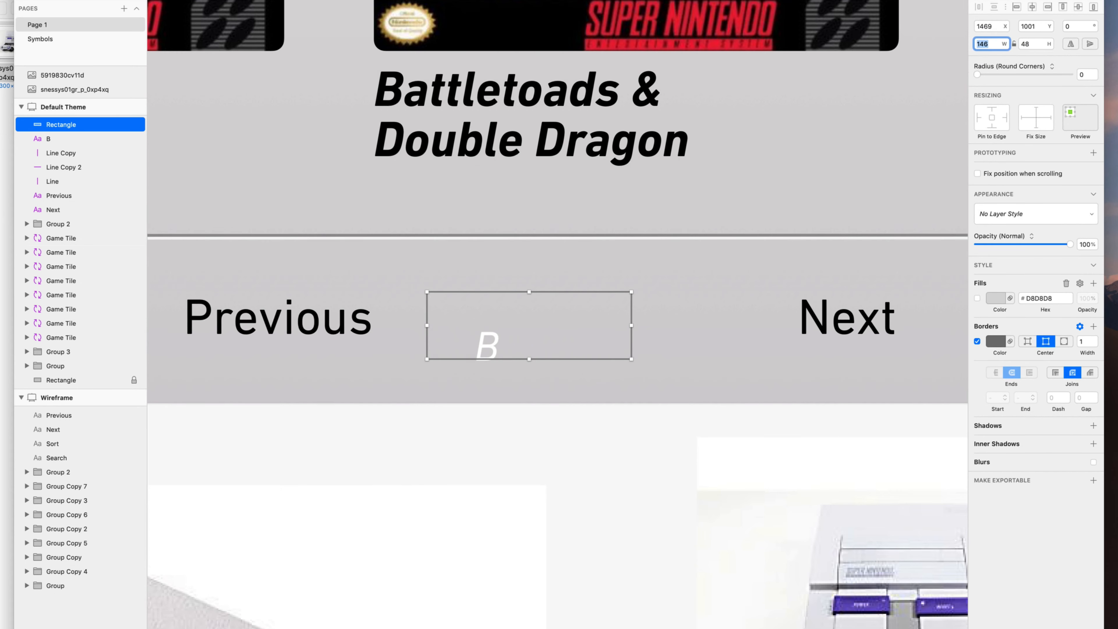
pyautogui.write('120')
pyautogui.press('Return')
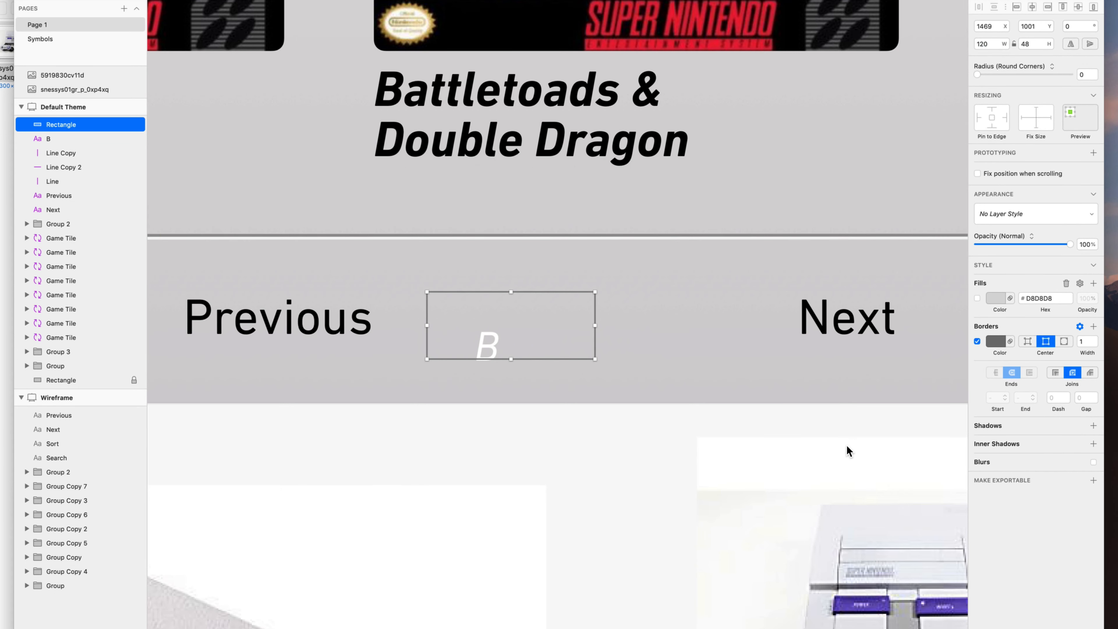
pyautogui.moveTo(511, 325); pyautogui.dragTo(651, 326)
# Center the pasted B letter in the left rectangle and change its text to L
pyautogui.moveTo(488, 345); pyautogui.dragTo(467, 325)
pyautogui.press('Return')
pyautogui.write('L')
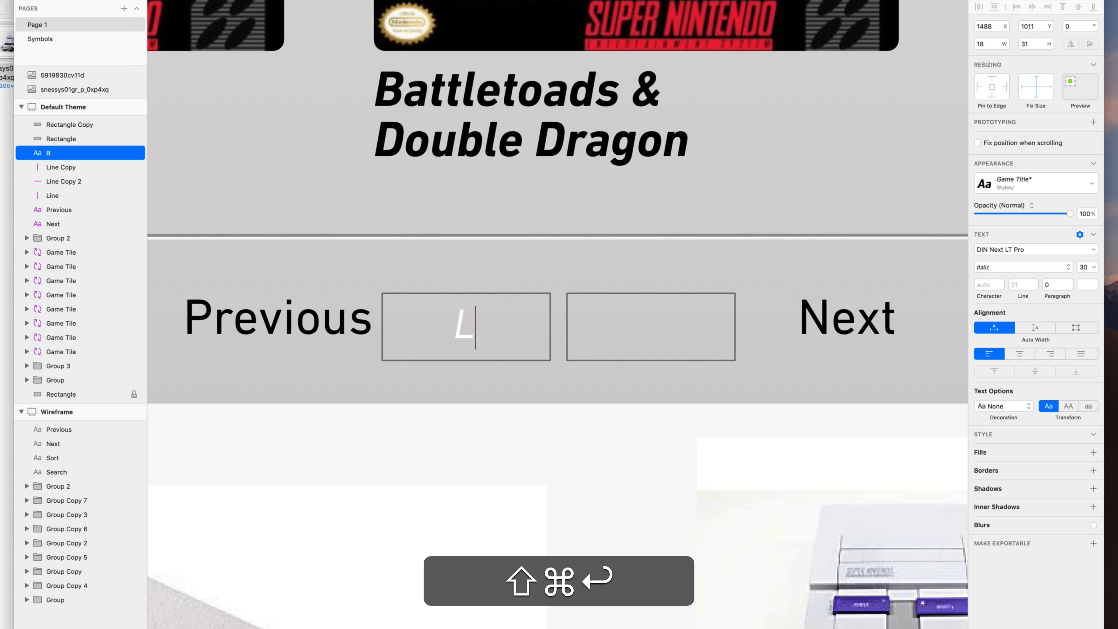
pyautogui.press('shift+super+Return')
# Duplicate the L letter into the right rectangle, change the copy to R, and nudge it to the rectangle's center
pyautogui.moveTo(465, 327); pyautogui.dragTo(661, 326)
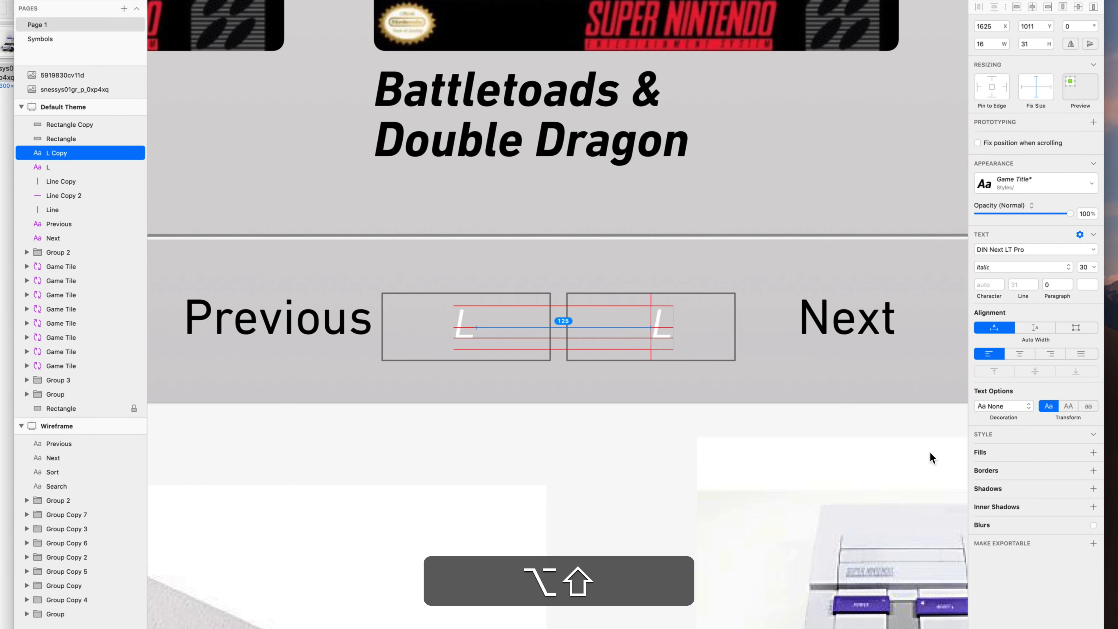
pyautogui.press('Return')
pyautogui.write('R')
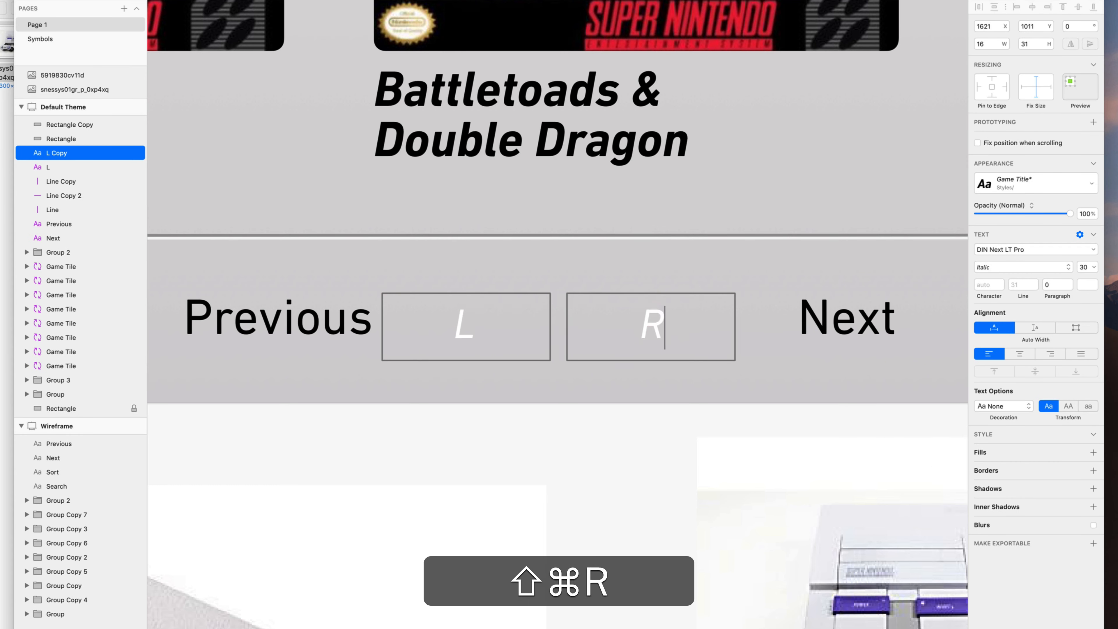
pyautogui.press('shift+super+Return')
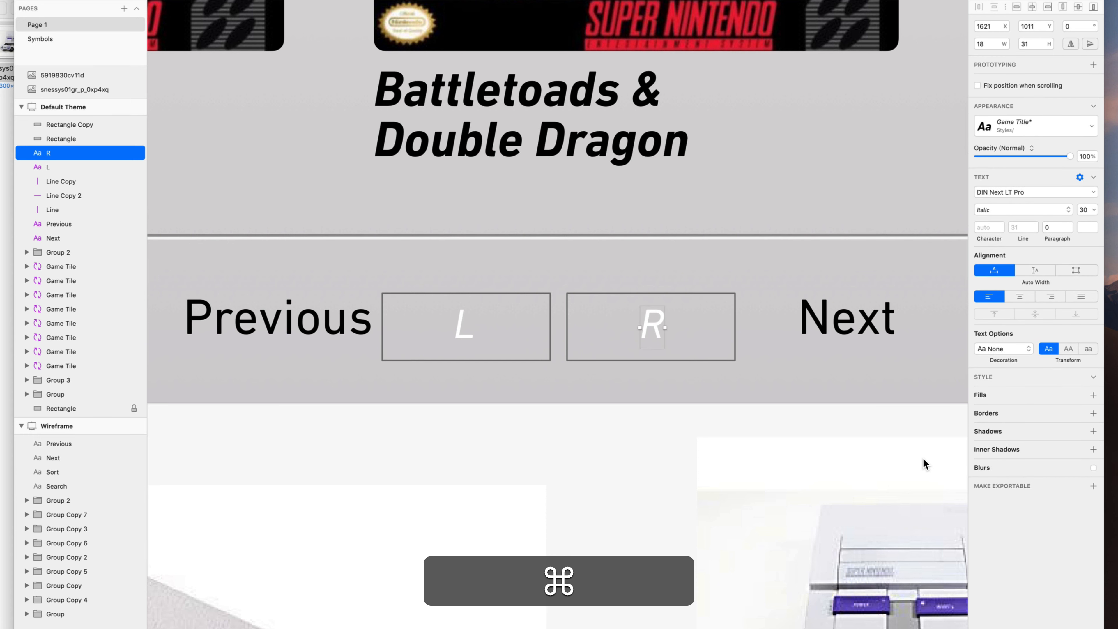
pyautogui.press('Left')
pyautogui.press('Left')
pyautogui.press('Escape')
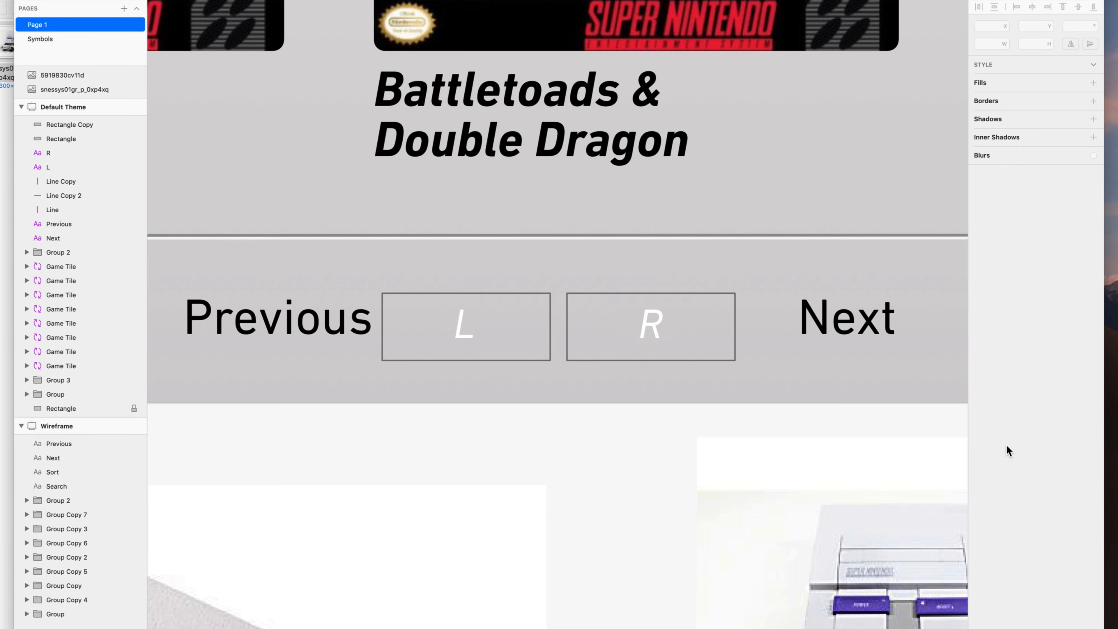
# Apply the Gray Btn layer style to both rectangles and move them behind the L and R letters
pyautogui.click(651, 326)
pyautogui.keyDown('shift'); pyautogui.click(441, 329); pyautogui.keyUp('shift')
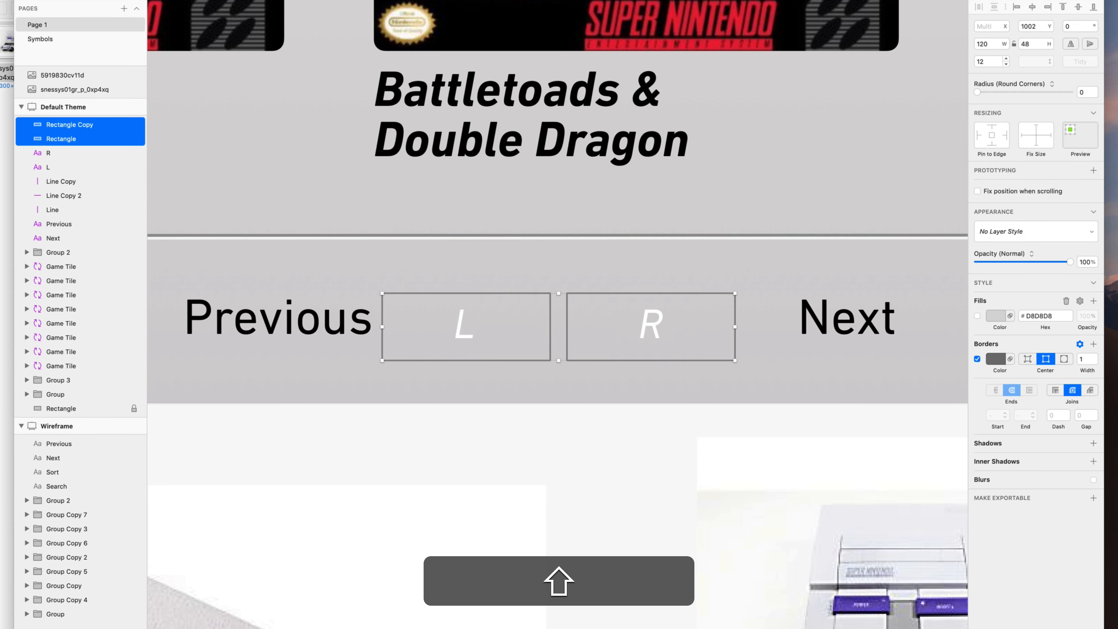
pyautogui.click(1035, 231)
pyautogui.click(1014, 277)
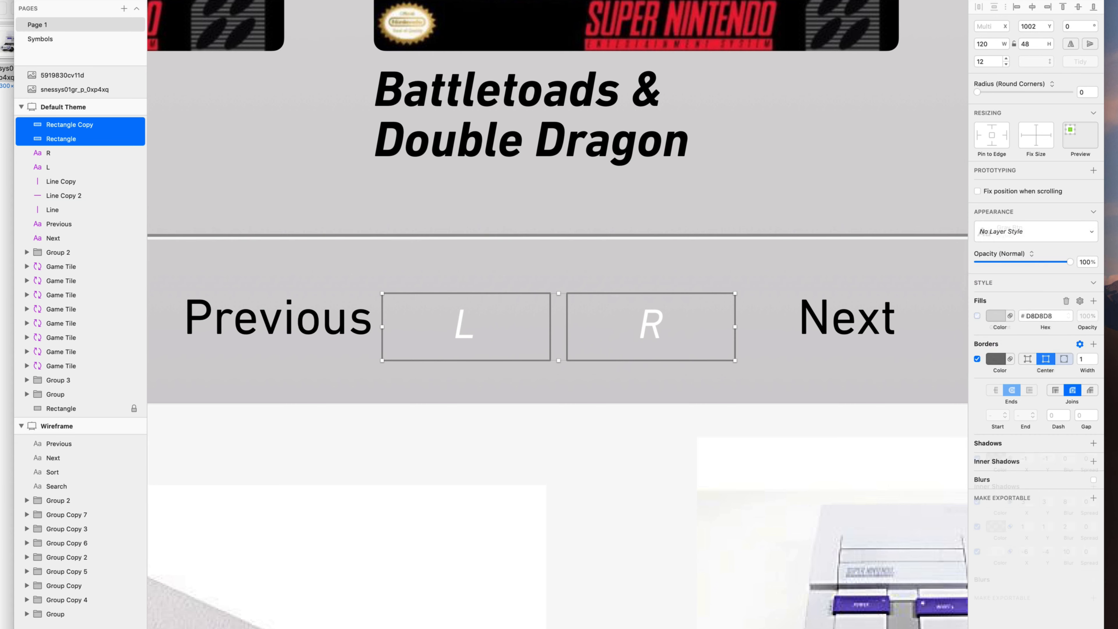
pyautogui.press('super+bracketleft')
pyautogui.press('super+bracketleft')
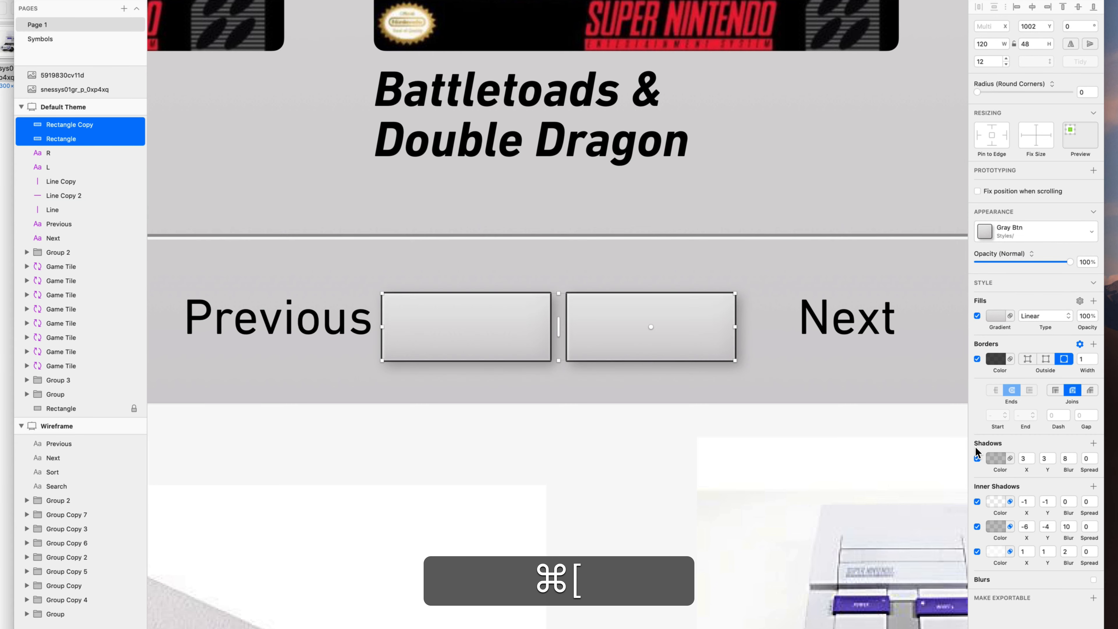
pyautogui.keyDown('super'); pyautogui.click(926, 452); pyautogui.keyUp('super')
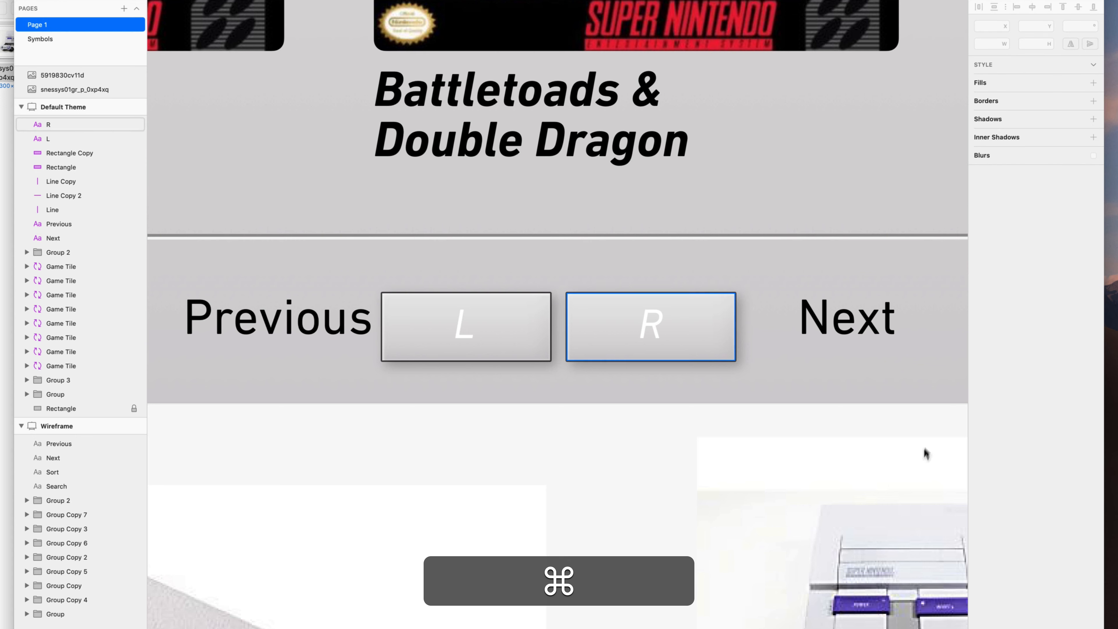
# Recolor the L and R letters dark gray 716774 and add that color to the document colors
pyautogui.keyDown('super'); pyautogui.click(651, 325); pyautogui.keyUp('super')
pyautogui.keyDown('shift'); pyautogui.keyDown('super'); pyautogui.click(465, 326); pyautogui.keyUp('super'); pyautogui.keyUp('shift')
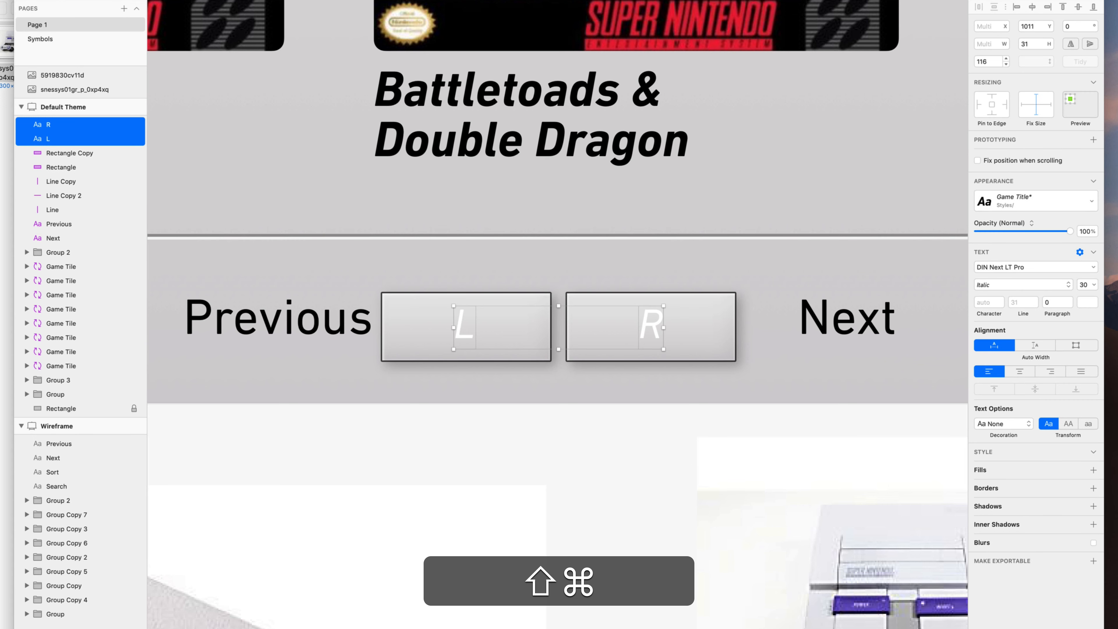
pyautogui.click(1087, 302)
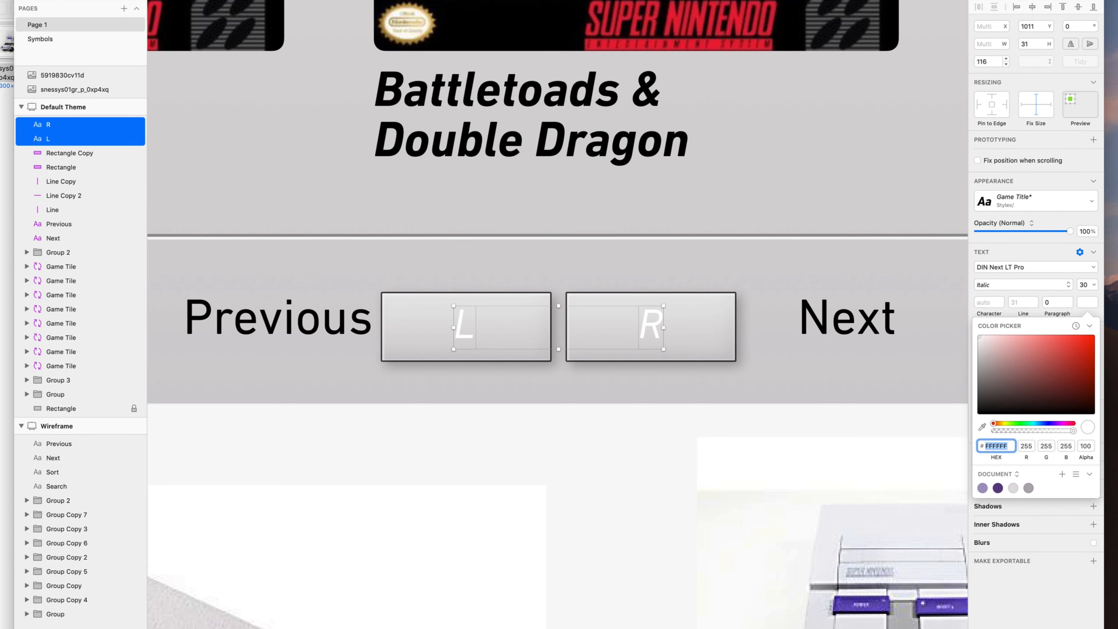
pyautogui.click(1028, 488)
pyautogui.moveTo(982, 359); pyautogui.dragTo(987, 375)
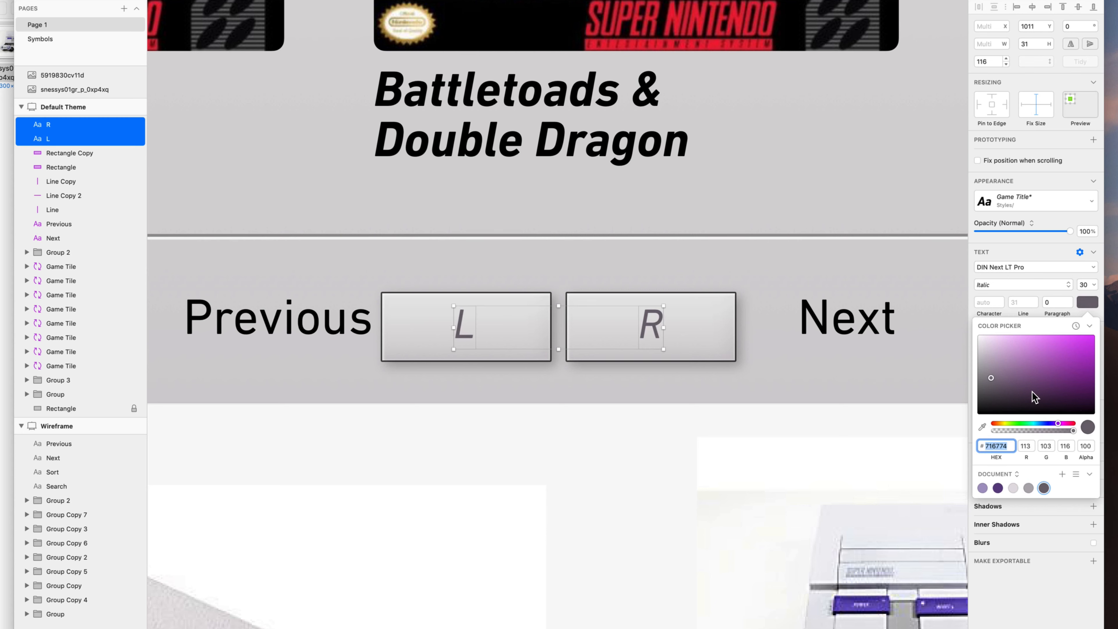
pyautogui.press('Escape')
pyautogui.press('Escape')
pyautogui.press('super+1')
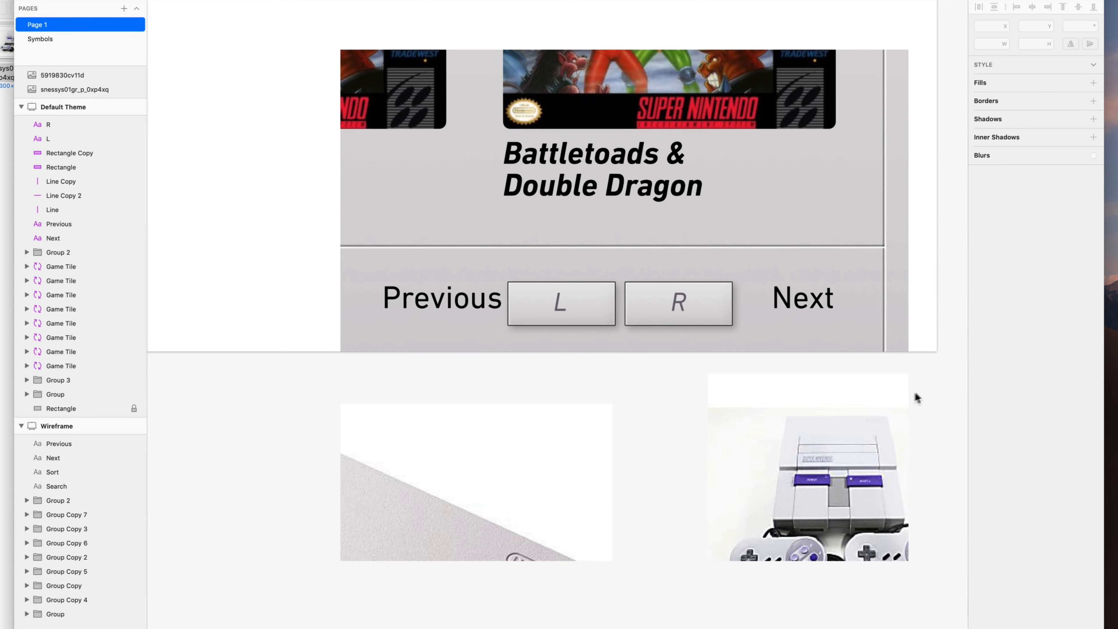
# Round the corners of both gray button rectangles to a radius of 11
pyautogui.click(647, 312)
pyautogui.keyDown('shift'); pyautogui.click(595, 312); pyautogui.keyUp('shift')
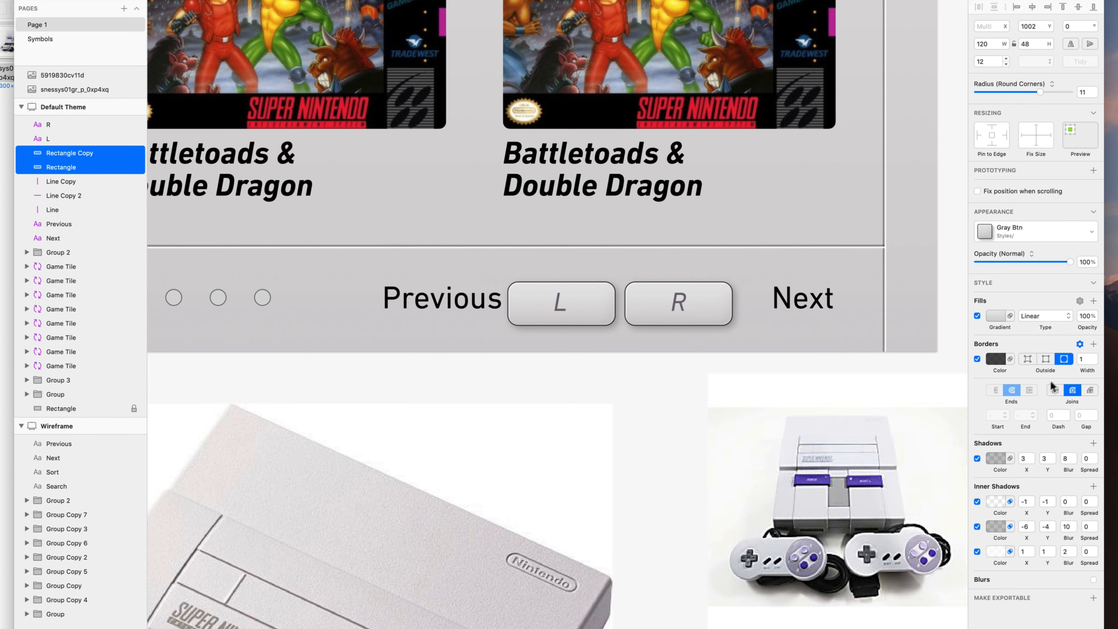
pyautogui.press('super+=')
pyautogui.press('Escape')
pyautogui.hscroll(-2, 766, 361)
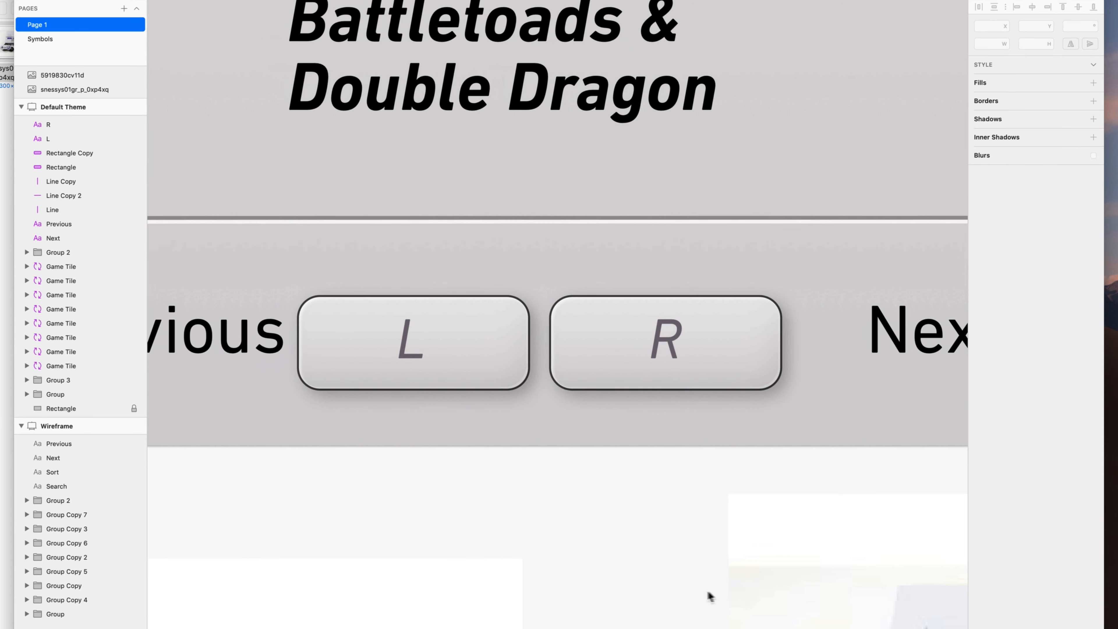
pyautogui.press('super+z')
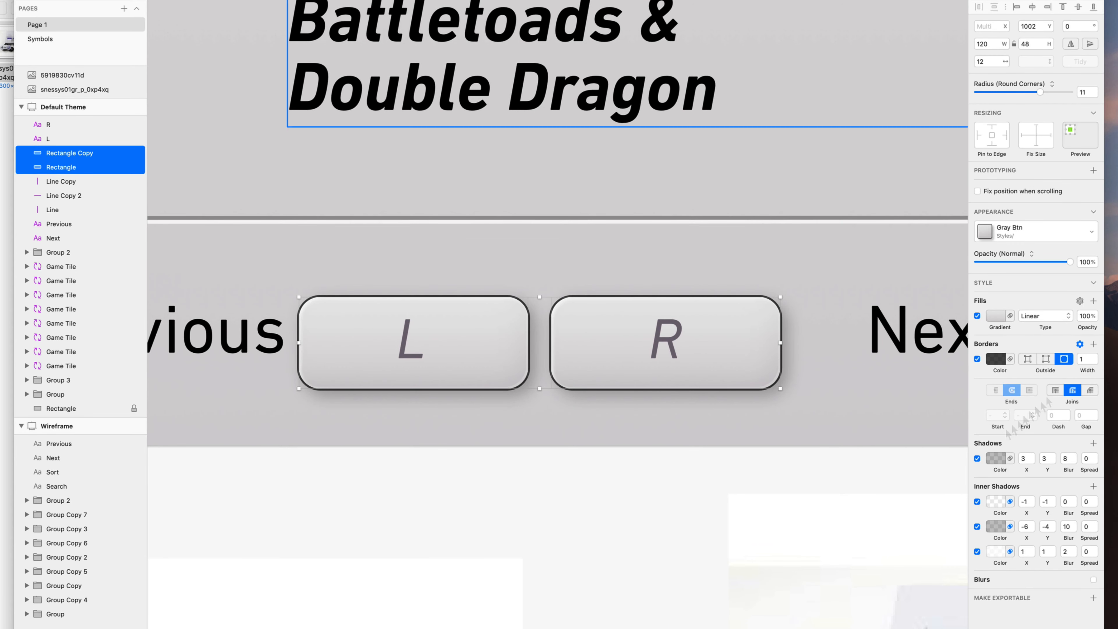
# Edit the R button's shape and set the radius of its two bottom corners to 8
pyautogui.click(855, 577)
pyautogui.keyDown('super'); pyautogui.click(726, 357); pyautogui.keyUp('super')
pyautogui.press('Return')
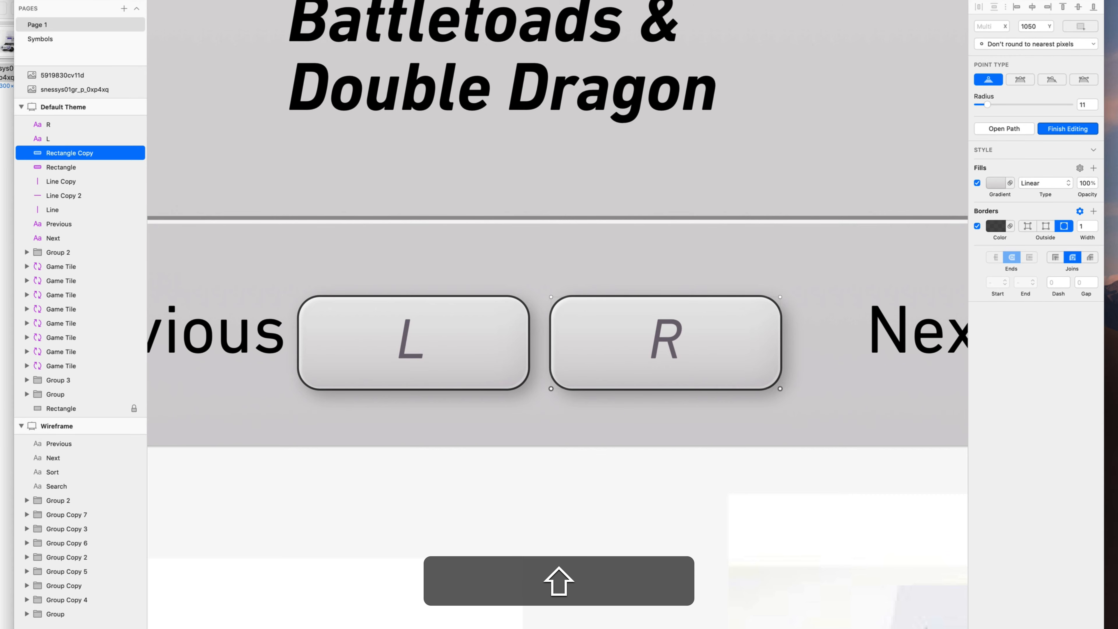
pyautogui.click(1087, 105)
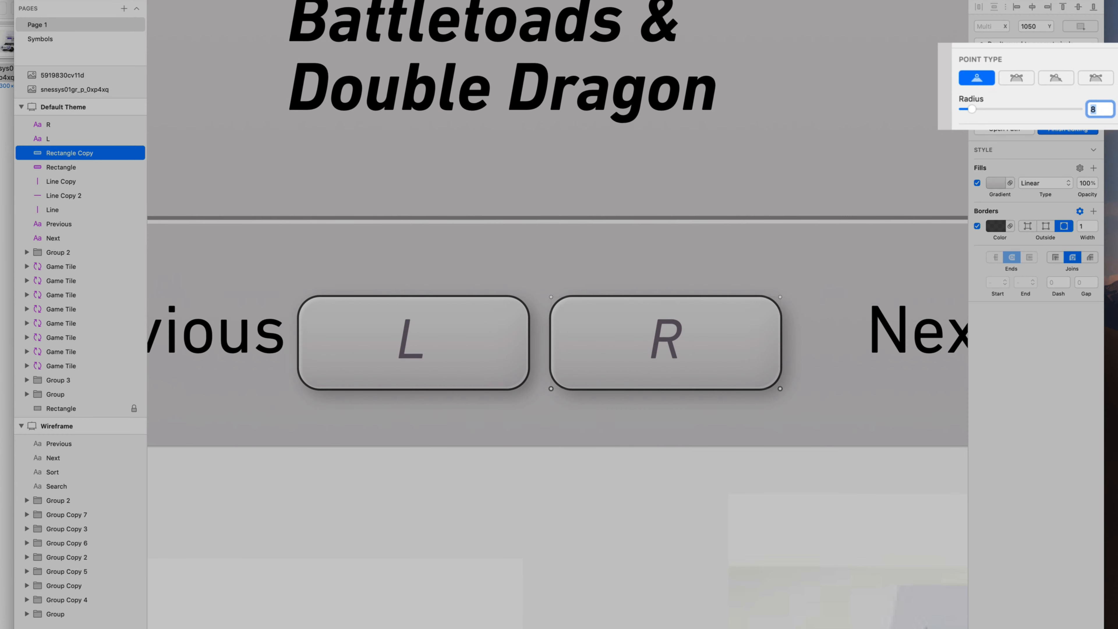
pyautogui.click(647, 523)
pyautogui.click(647, 523)
pyautogui.press('Return')
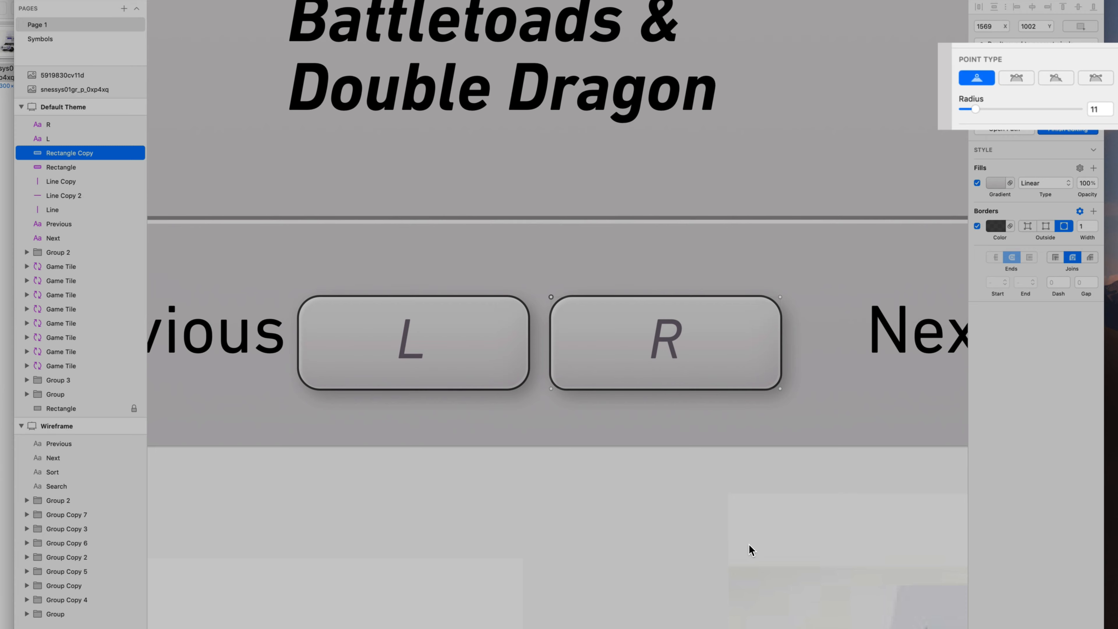
# Edit the L button's shape and reduce its two bottom corners to the same radius of 8
pyautogui.click(743, 539)
pyautogui.click(744, 539)
pyautogui.press('Return')
pyautogui.click(744, 539)
pyautogui.click(743, 539)
pyautogui.press('Return')
pyautogui.click(713, 549)
pyautogui.click(710, 552)
pyautogui.click(710, 552)
pyautogui.press('super+z')
pyautogui.press('super+z')
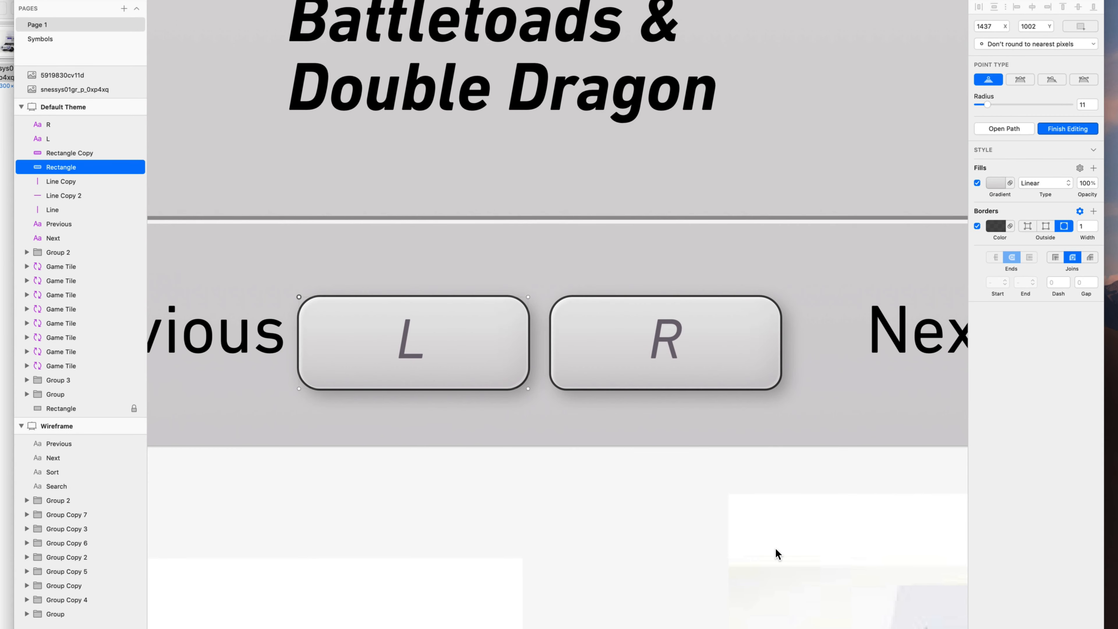
pyautogui.press('shift')
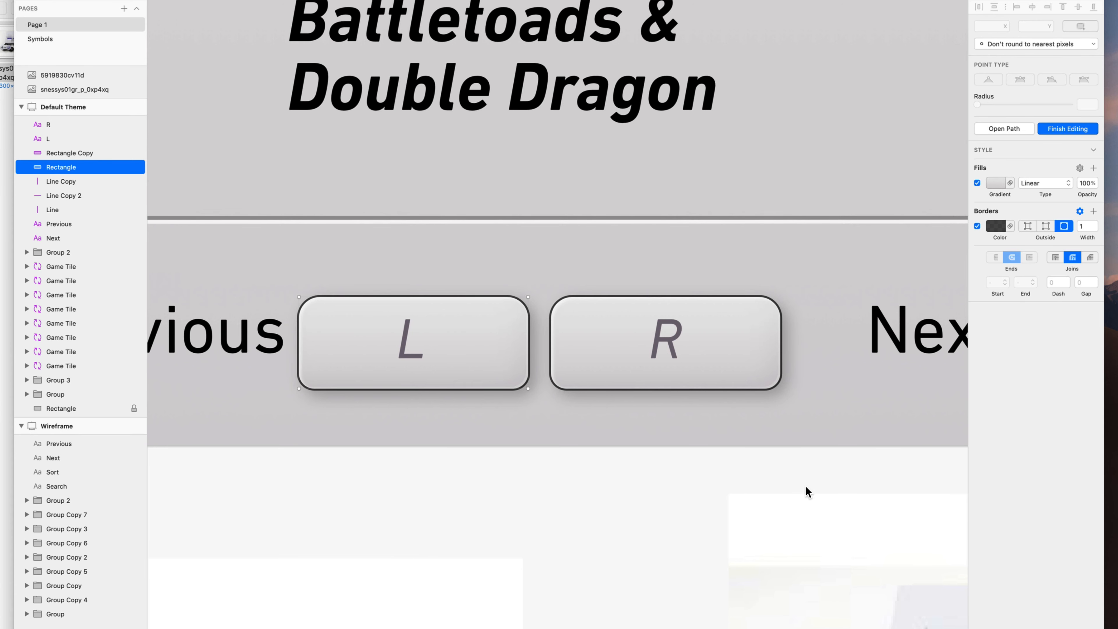
# Set the radius of the L button's two top corners to 24
pyautogui.hotkey('shift', 'Escape')
pyautogui.press('Tab')
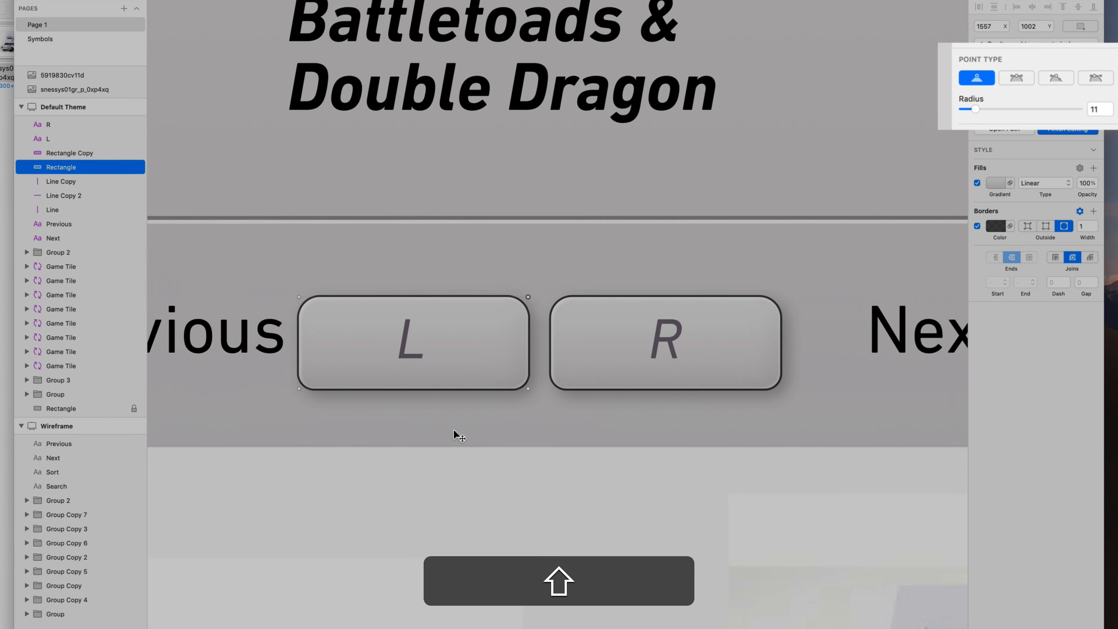
pyautogui.click(1098, 109)
pyautogui.write('24')
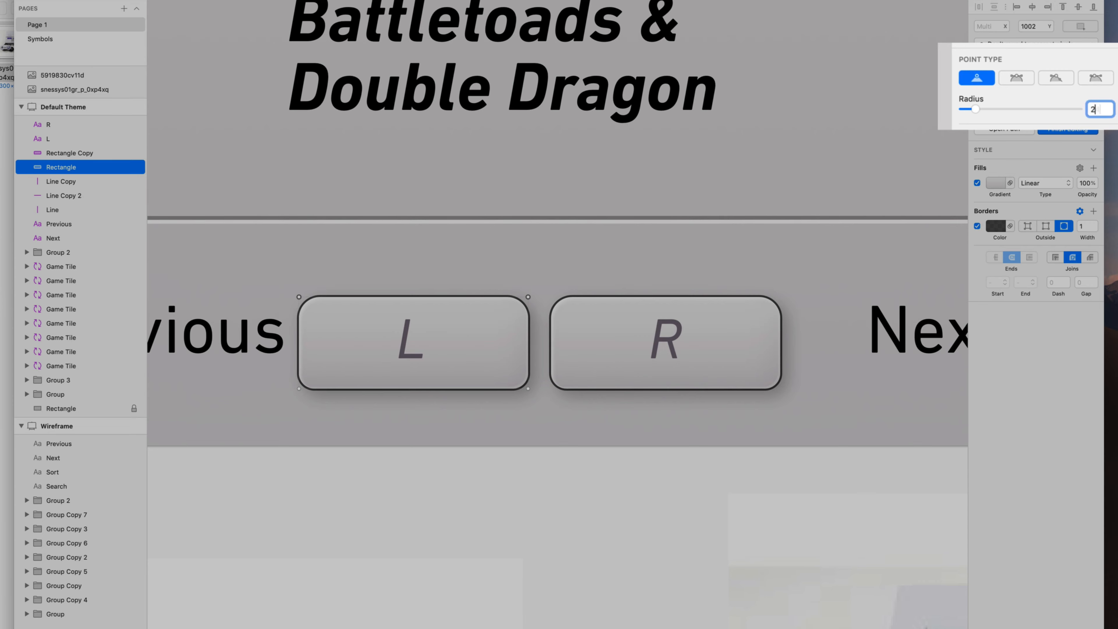
pyautogui.press('Return')
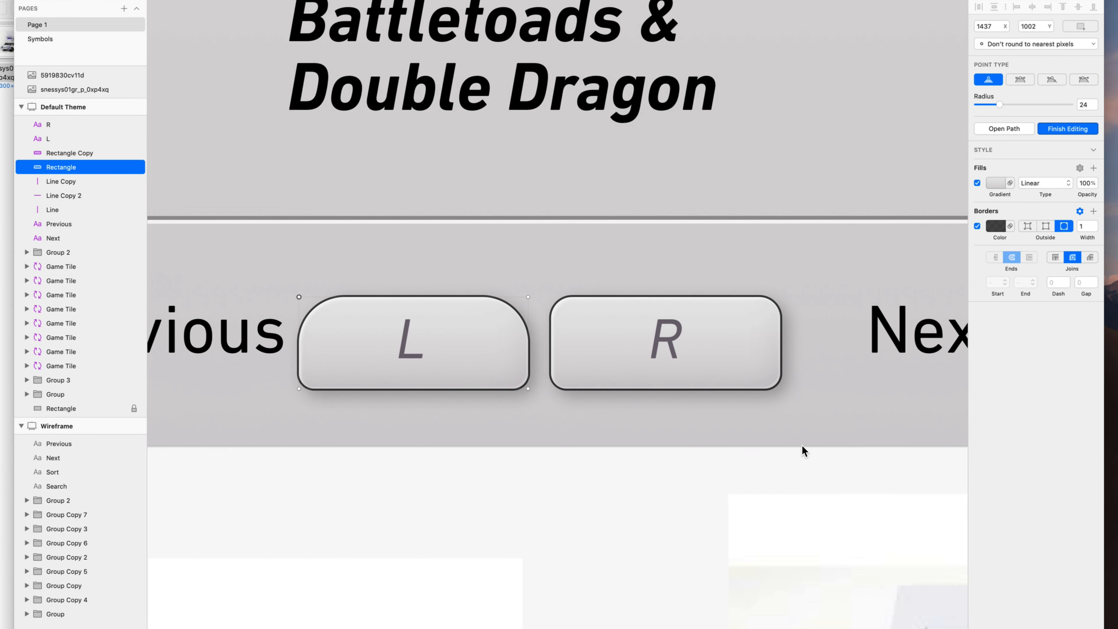
# Edit the R button's shape and set the radius of its two top corners to 24
pyautogui.press('Escape')
pyautogui.press('Tab')
pyautogui.press('Return')
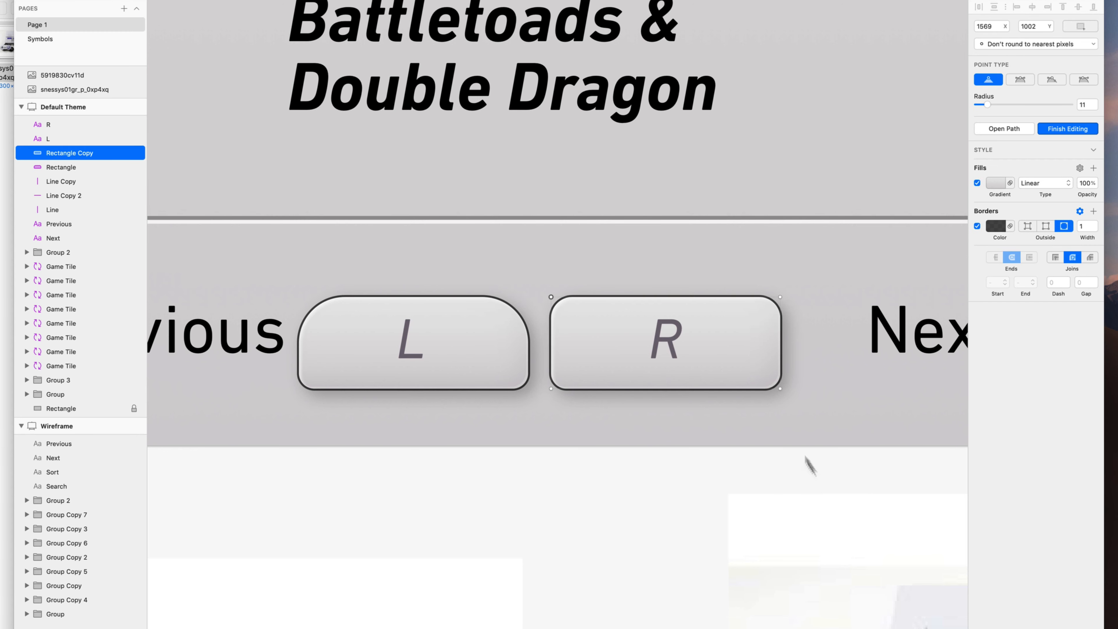
pyautogui.press('shift')
pyautogui.keyDown('shift'); pyautogui.click(780, 297); pyautogui.keyUp('shift')
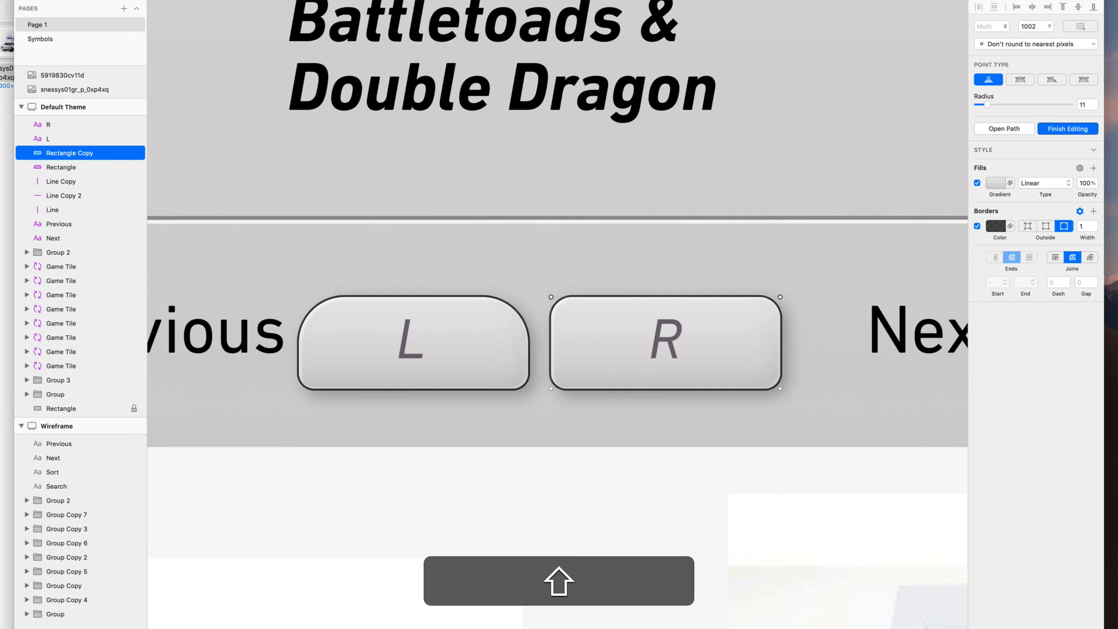
pyautogui.click(1084, 105)
pyautogui.write('30')
pyautogui.press('Return')
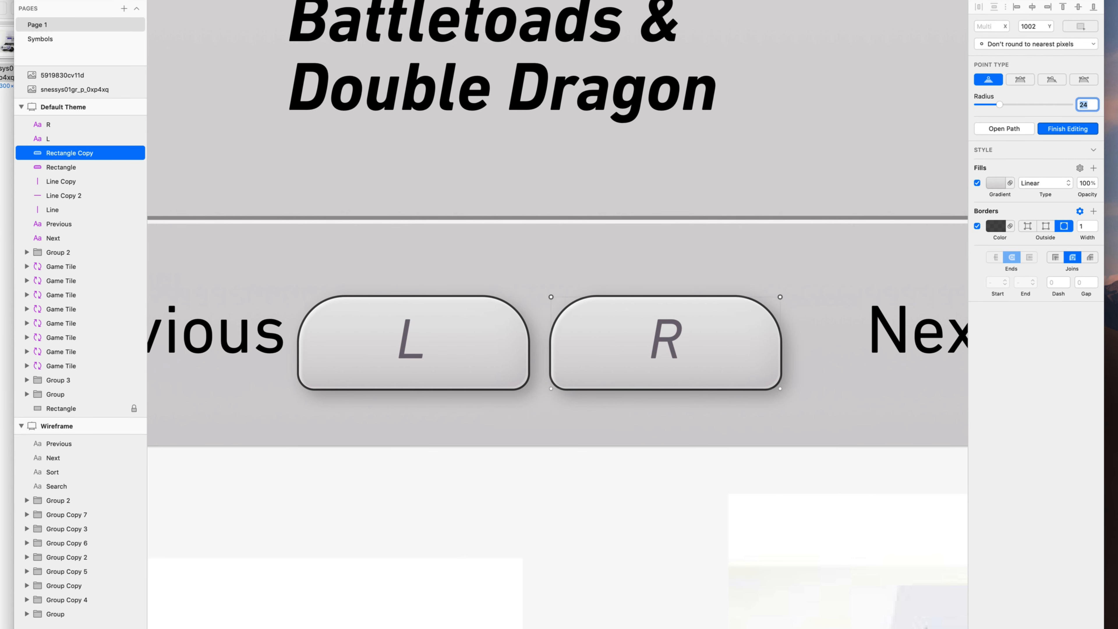
pyautogui.click(818, 611)
pyautogui.press('Escape')
pyautogui.press('super+minus')
pyautogui.press('Escape')
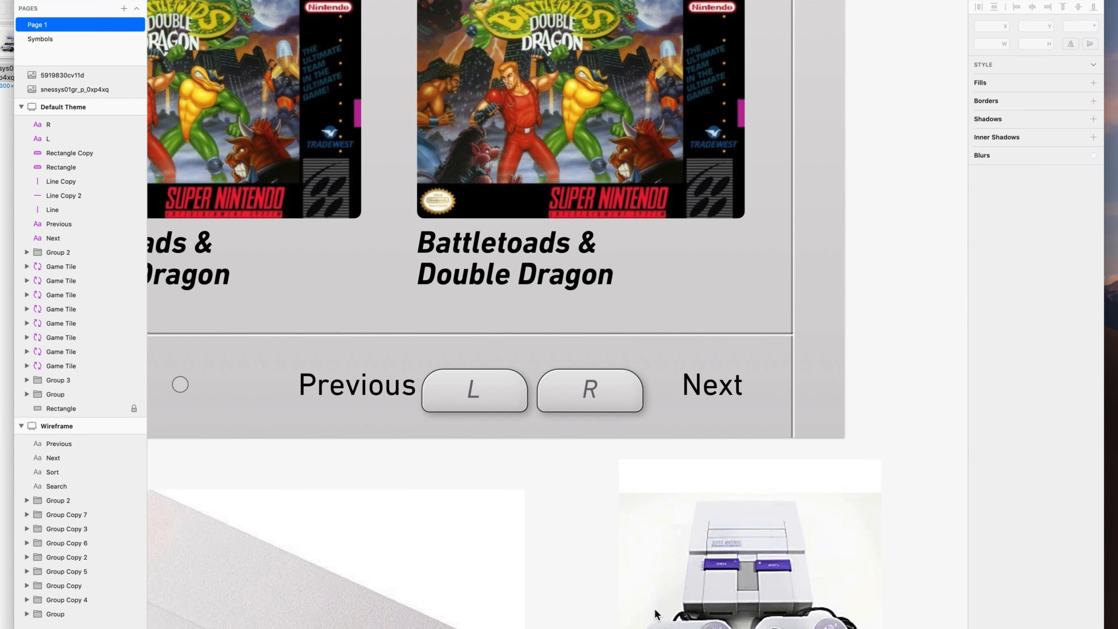
# Align the L and R buttons and their labels on their vertical middles, and place Previous and Next with a small gap beside their buttons
pyautogui.moveTo(412, 424); pyautogui.dragTo(702, 374)
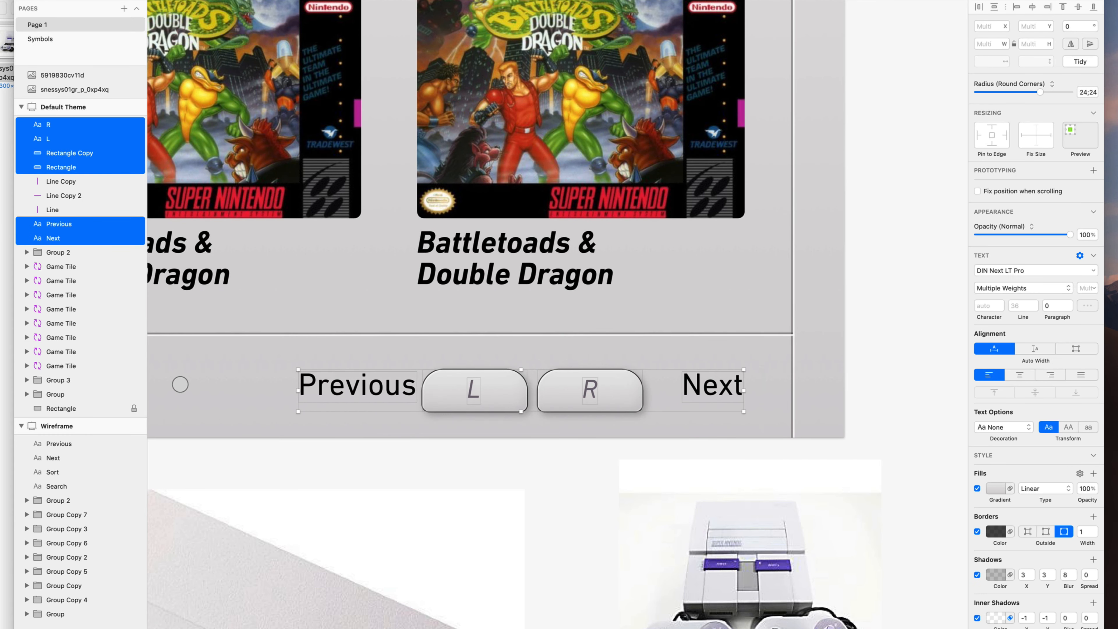
pyautogui.click(1078, 6)
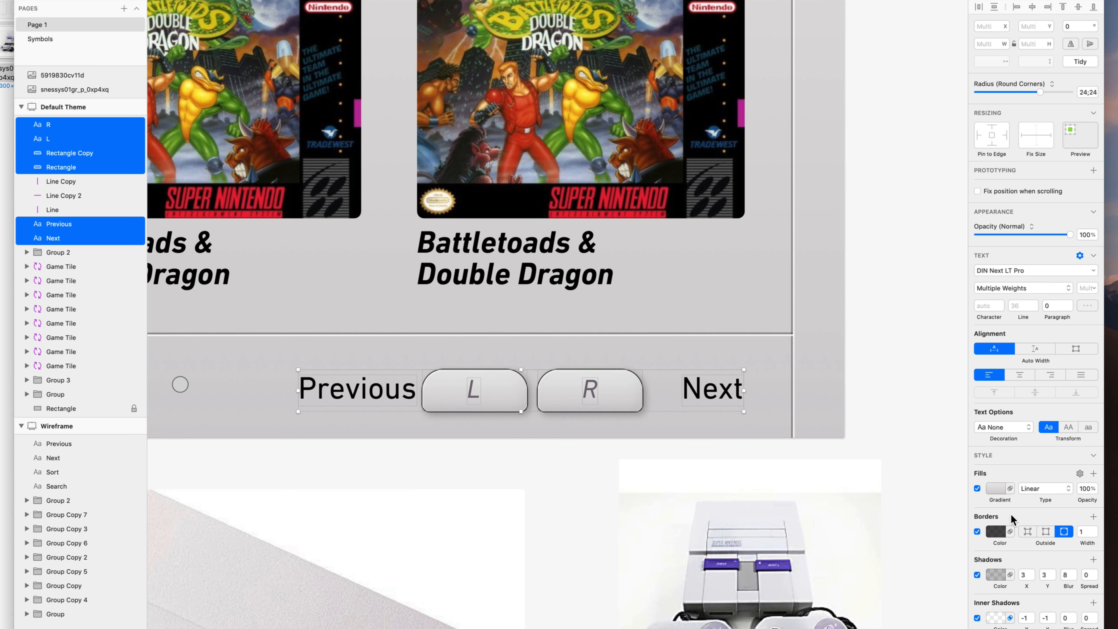
pyautogui.click(712, 363)
pyautogui.moveTo(710, 386); pyautogui.dragTo(677, 390)
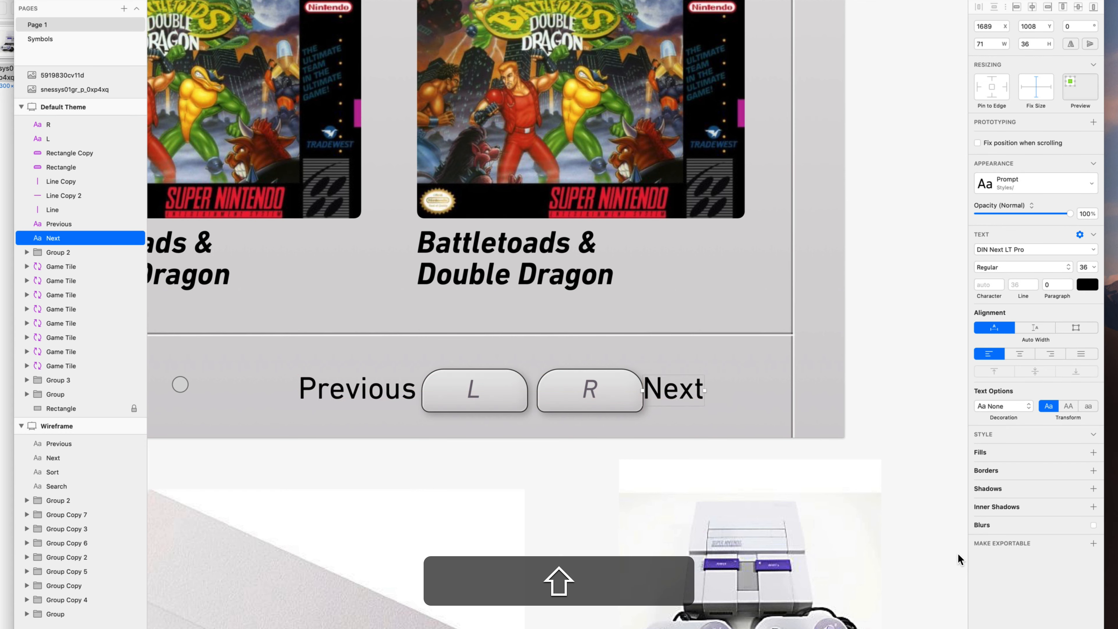
pyautogui.hotkey('shift', 'Right')
pyautogui.moveTo(398, 388); pyautogui.dragTo(501, 406)
pyautogui.hotkey('shift', 'Left')
# Group the Previous label with the L button, and the Next label with the R button
pyautogui.press('Escape')
pyautogui.press('super+g')
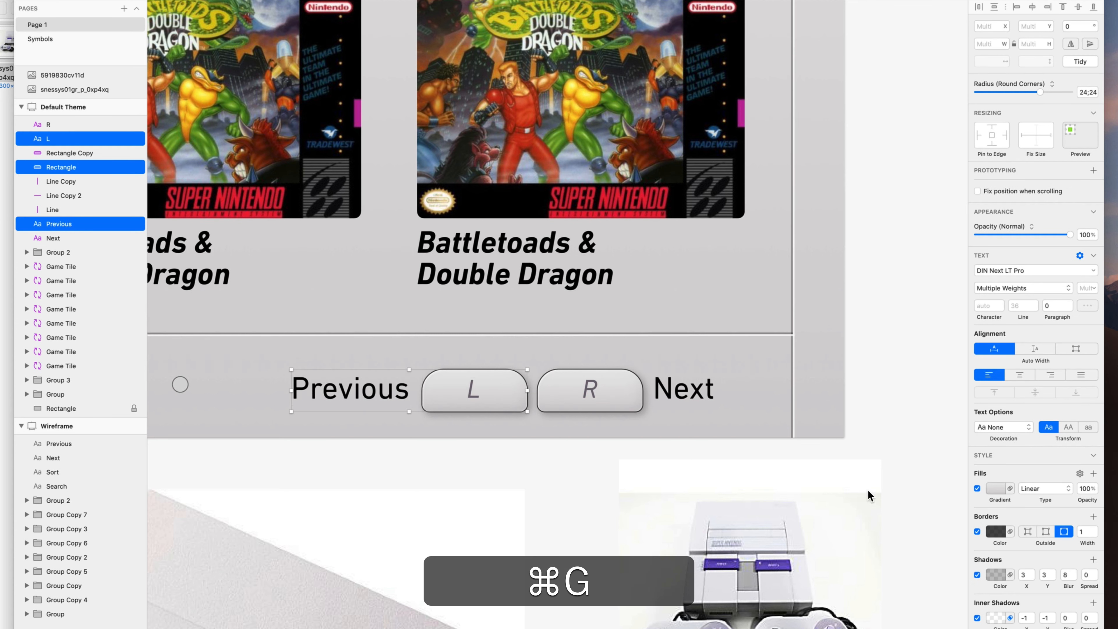
pyautogui.moveTo(579, 359); pyautogui.dragTo(706, 413)
pyautogui.press('super+g')
# Set the horizontal spacing between the Previous and Next prompt groups to 24
pyautogui.keyDown('shift'); pyautogui.click(458, 395); pyautogui.keyUp('shift')
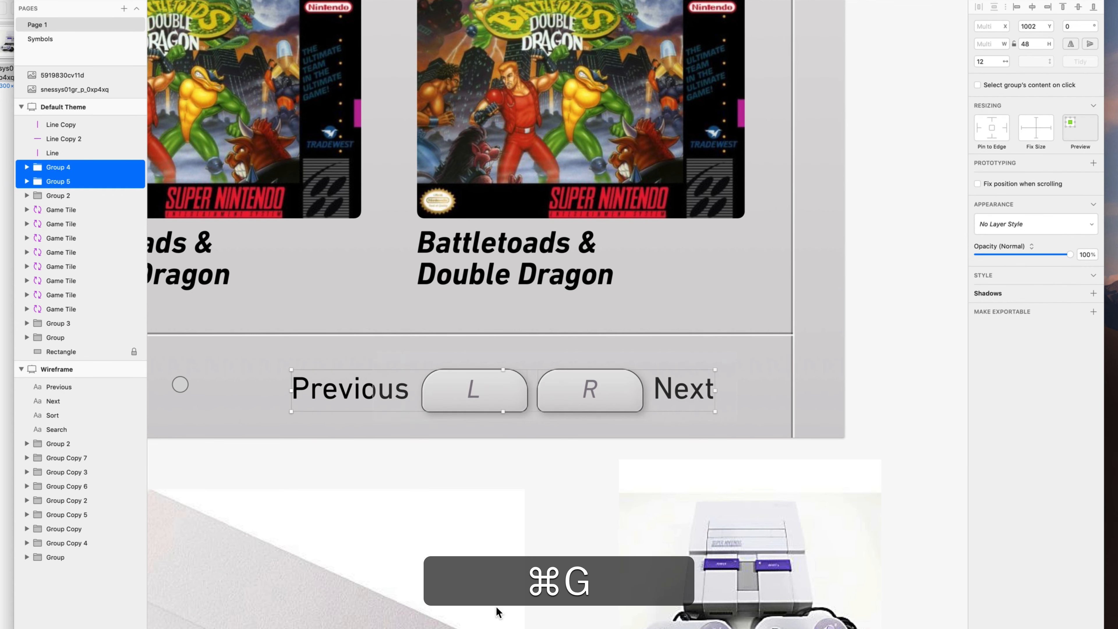
pyautogui.press('ctrl+alt+super+x')
pyautogui.write('24')
pyautogui.press('Return')
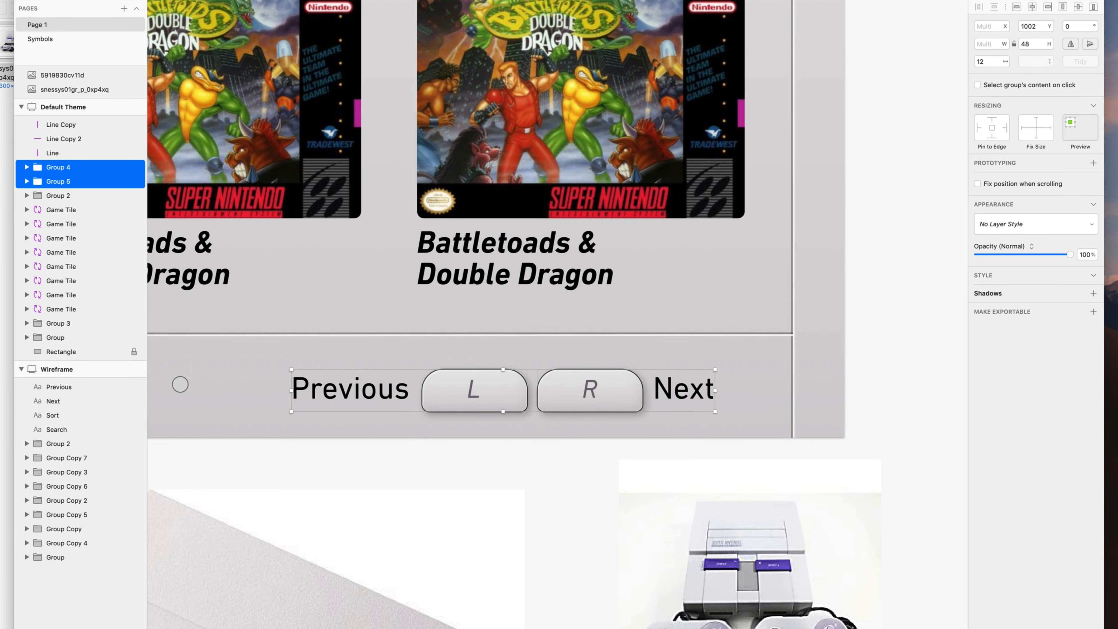
# Move the Previous and Next groups together so the Next label ends flush with the right edge of the game tiles
pyautogui.scroll(-4, 558, 554)
pyautogui.scroll(-3, 559, 553)
pyautogui.moveTo(405, 392); pyautogui.dragTo(443, 391)
pyautogui.scroll(-4, 618, 550)
pyautogui.hscroll(-5, 618, 550)
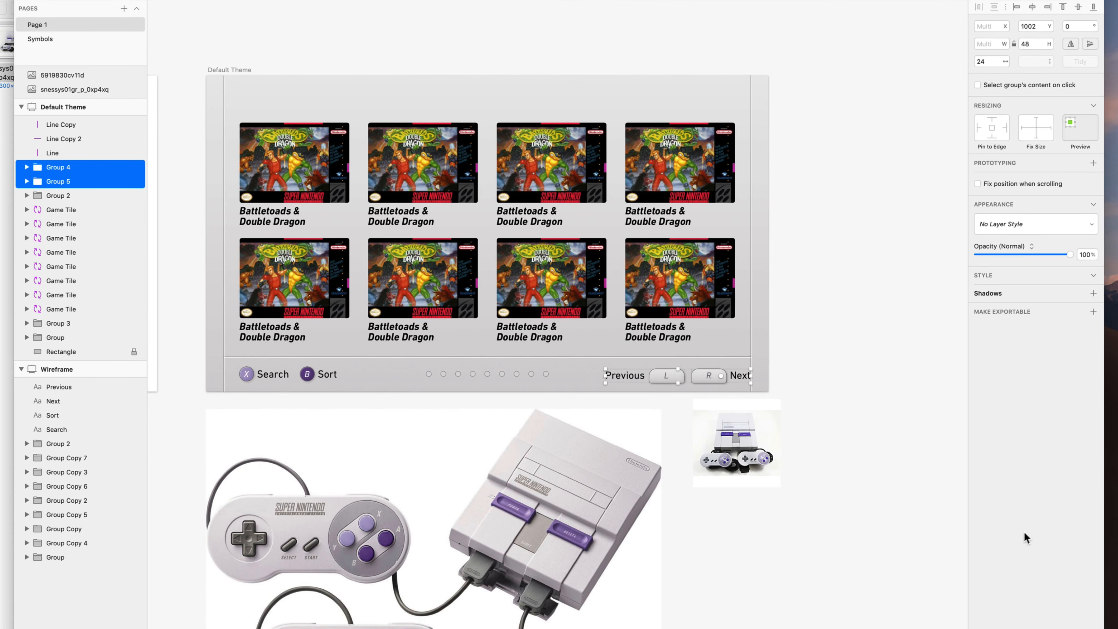
pyautogui.moveTo(720, 376); pyautogui.dragTo(705, 378)
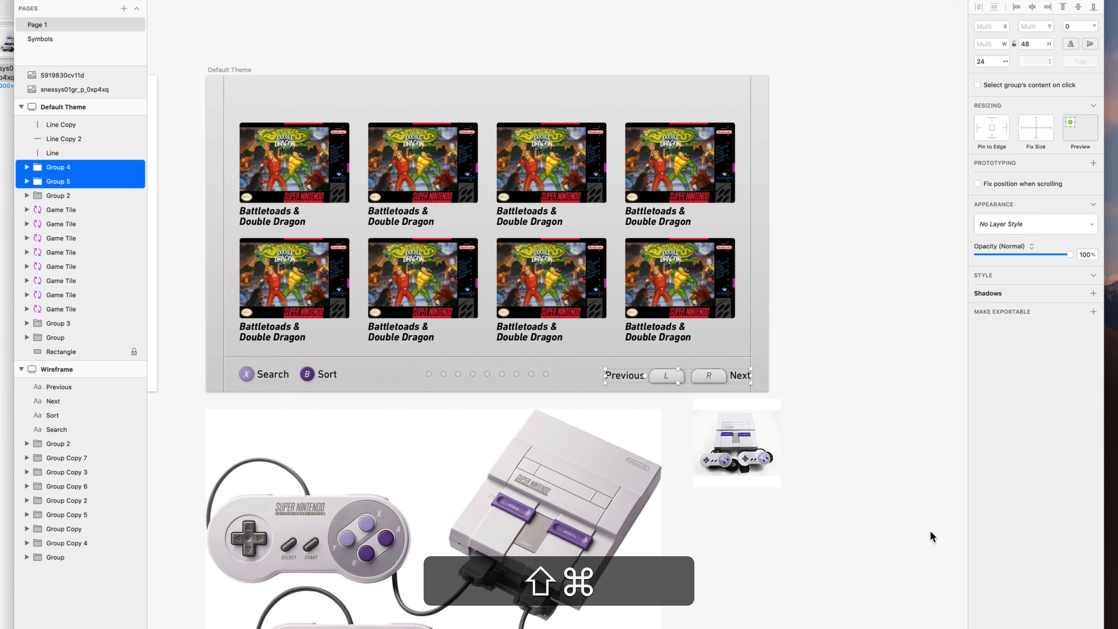
pyautogui.moveTo(929, 531); pyautogui.dragTo(913, 535)
pyautogui.click(879, 572)
pyautogui.hscroll(-3, 879, 570)
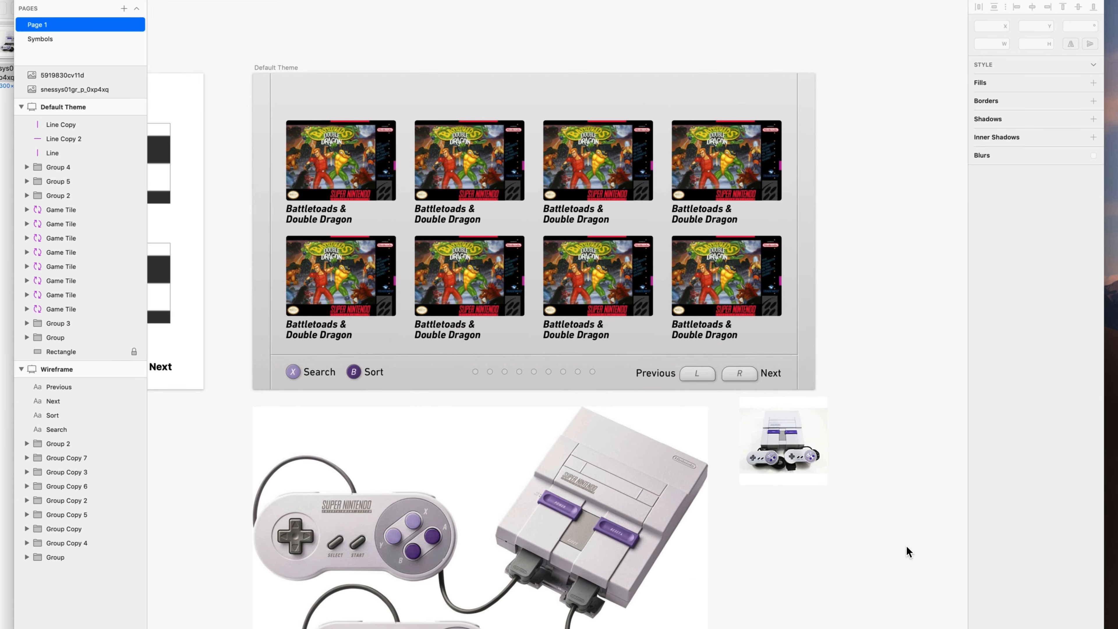
# Nudge all footer prompts and the page dots up slightly within the footer strip, and check the dots' placement
pyautogui.press('super+0')
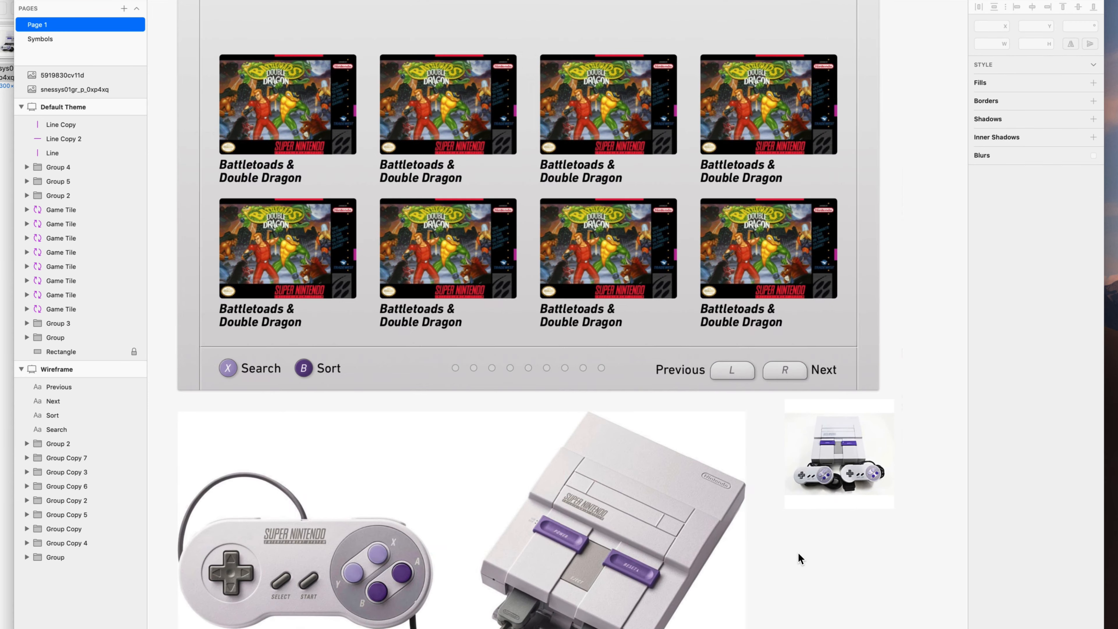
pyautogui.moveTo(212, 355); pyautogui.dragTo(811, 395)
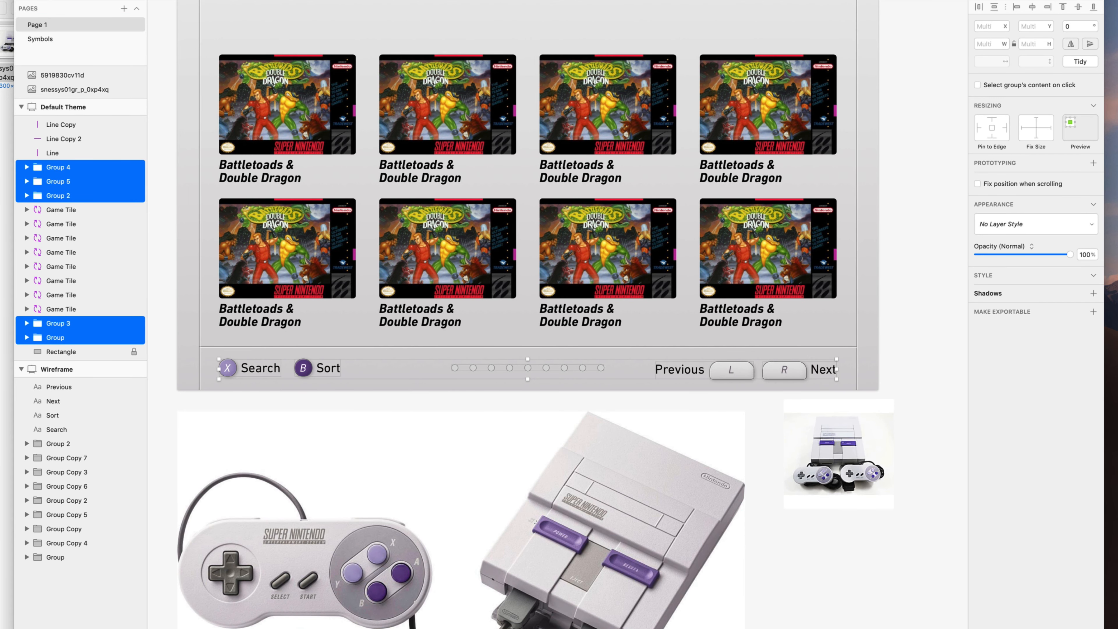
pyautogui.hotkey('shift', 'Up')
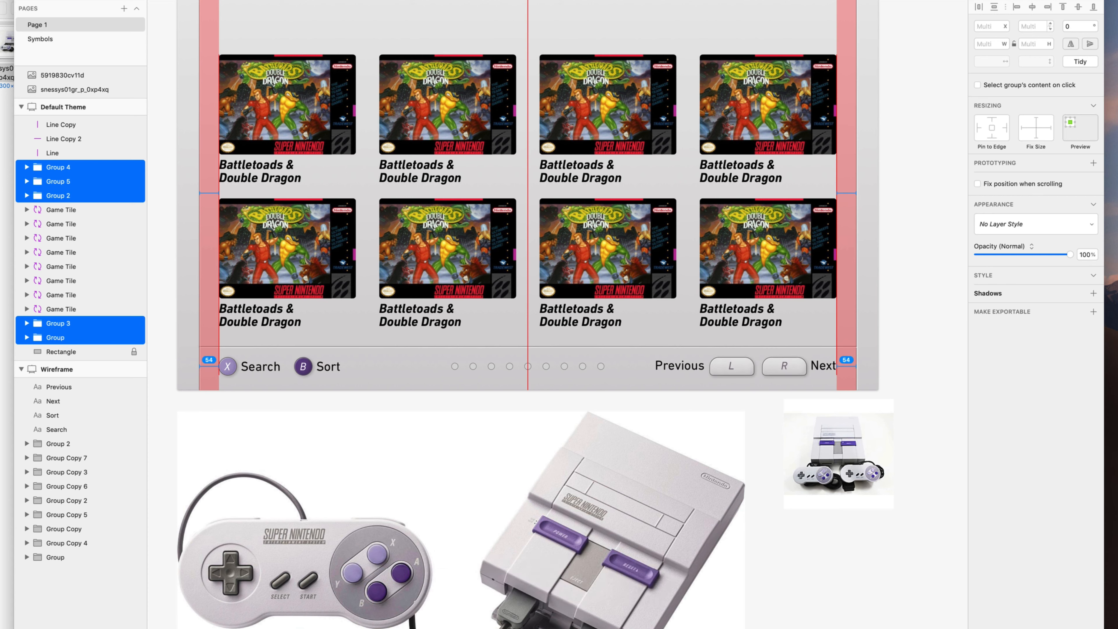
pyautogui.press('Down')
pyautogui.press('Down')
pyautogui.press('Down')
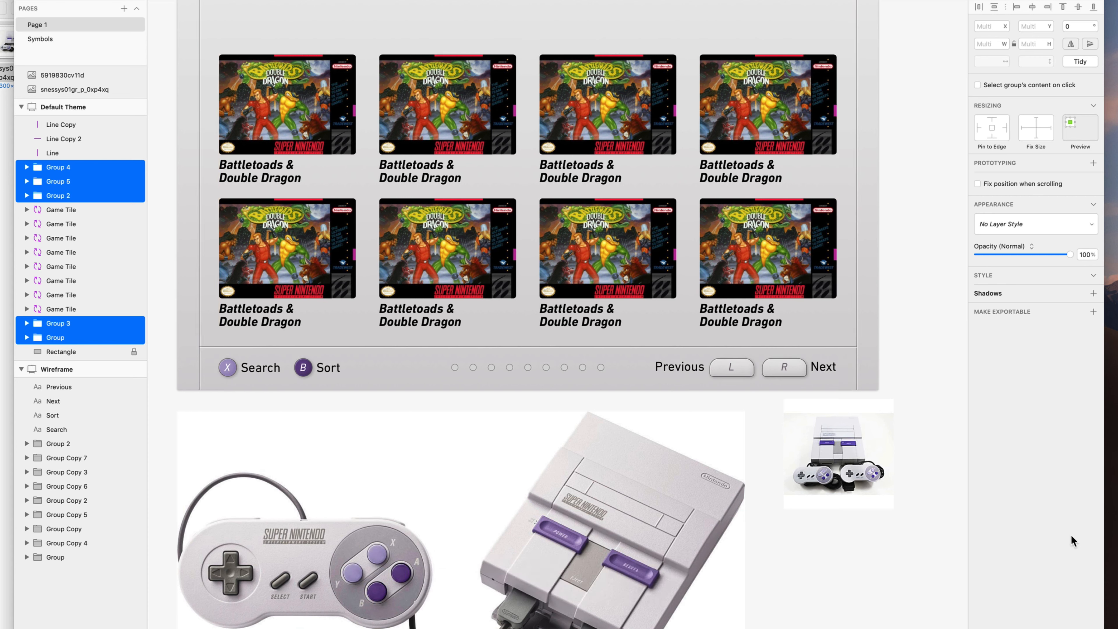
pyautogui.click(812, 566)
pyautogui.click(528, 367)
pyautogui.press('alt')
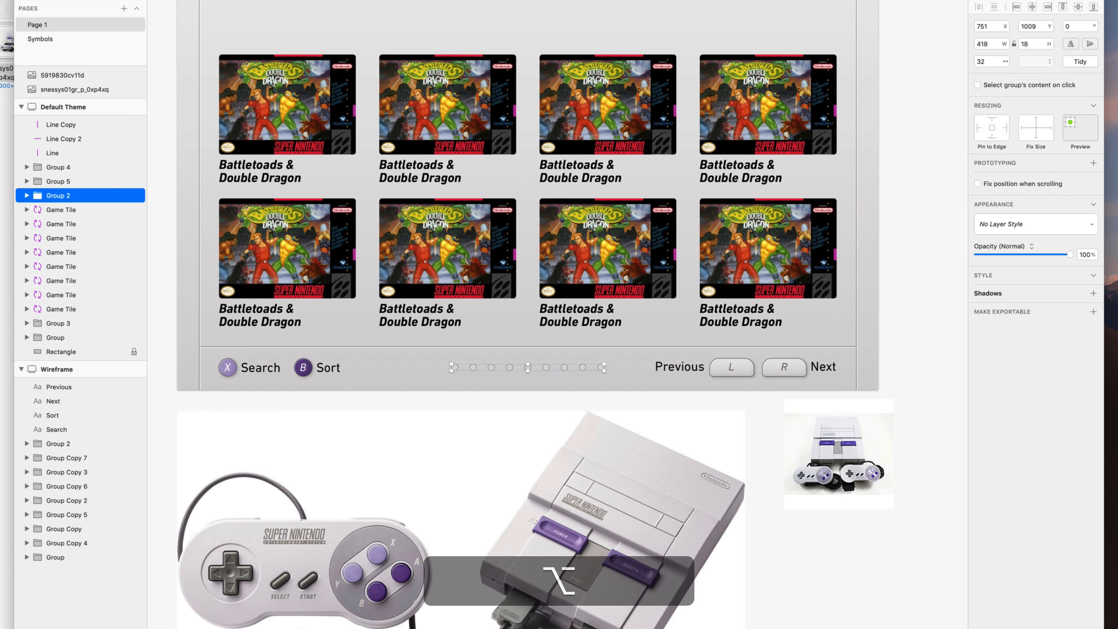
pyautogui.click(811, 566)
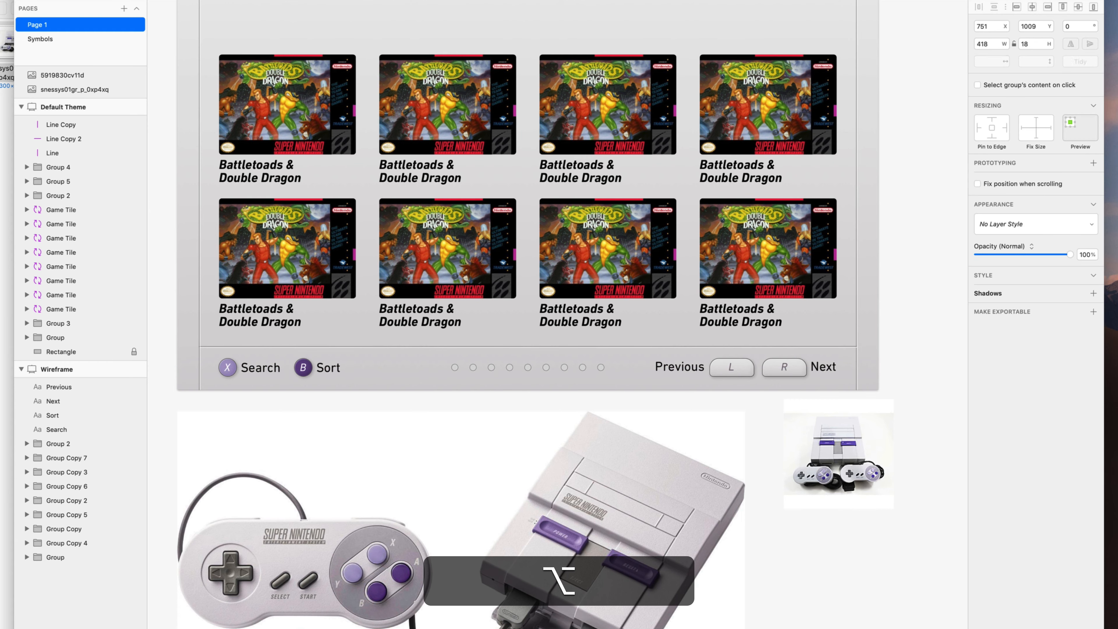
# Apply the Shadow Line layer style to all nine page dots in the footer
pyautogui.hscroll(1, 812, 565)
pyautogui.hscroll(1, 558, 314)
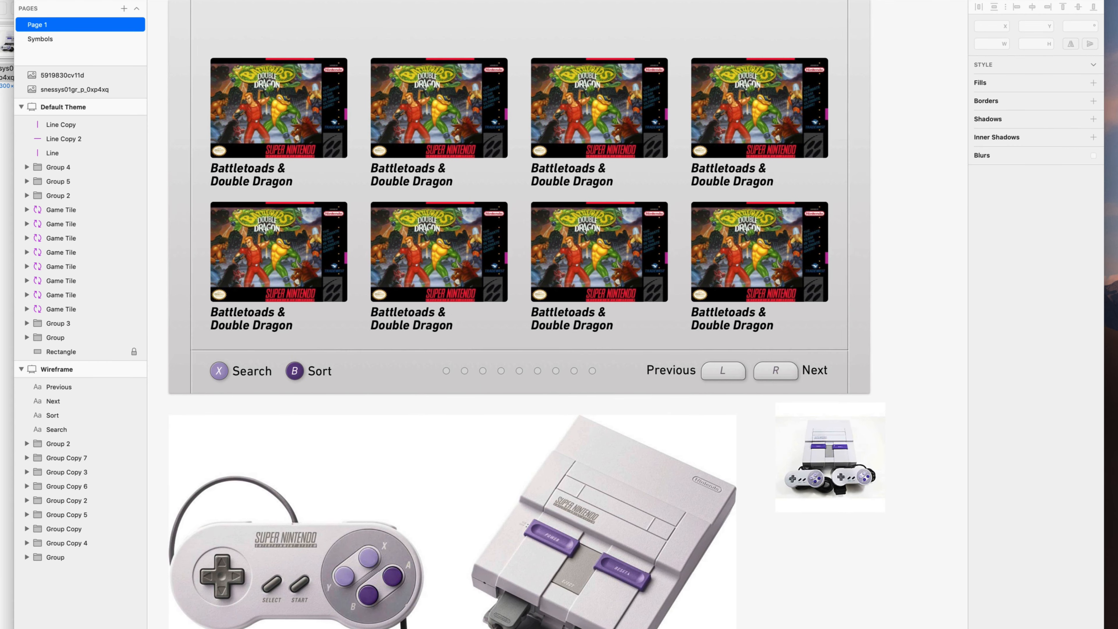
pyautogui.scroll(5, 722, 495)
pyautogui.hscroll(2, 723, 496)
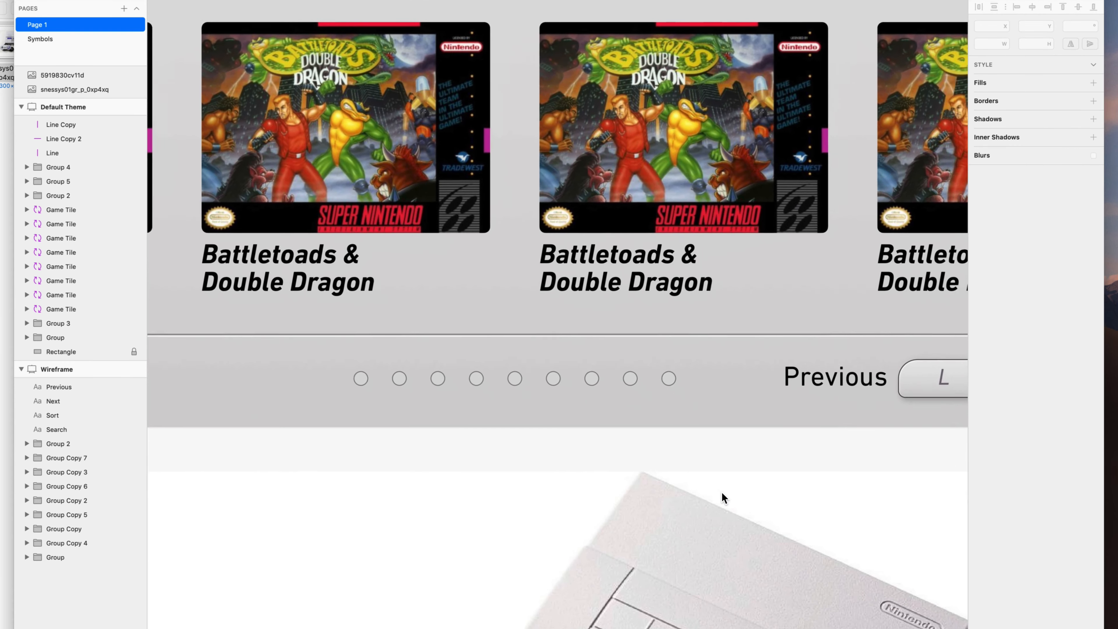
pyautogui.moveTo(665, 538); pyautogui.dragTo(957, 510)
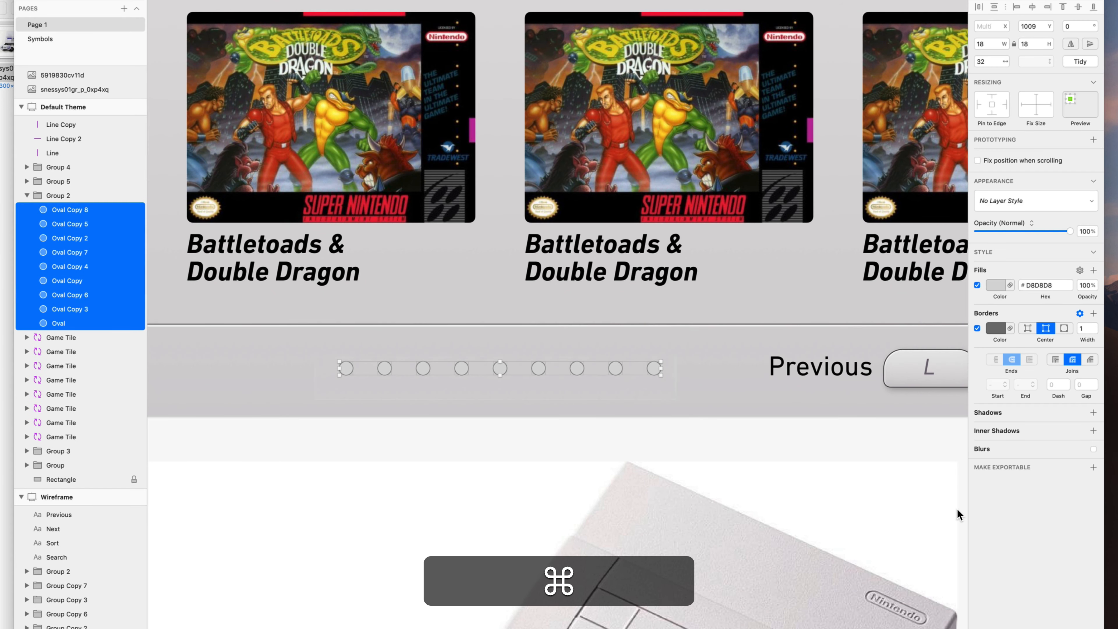
pyautogui.click(1036, 200)
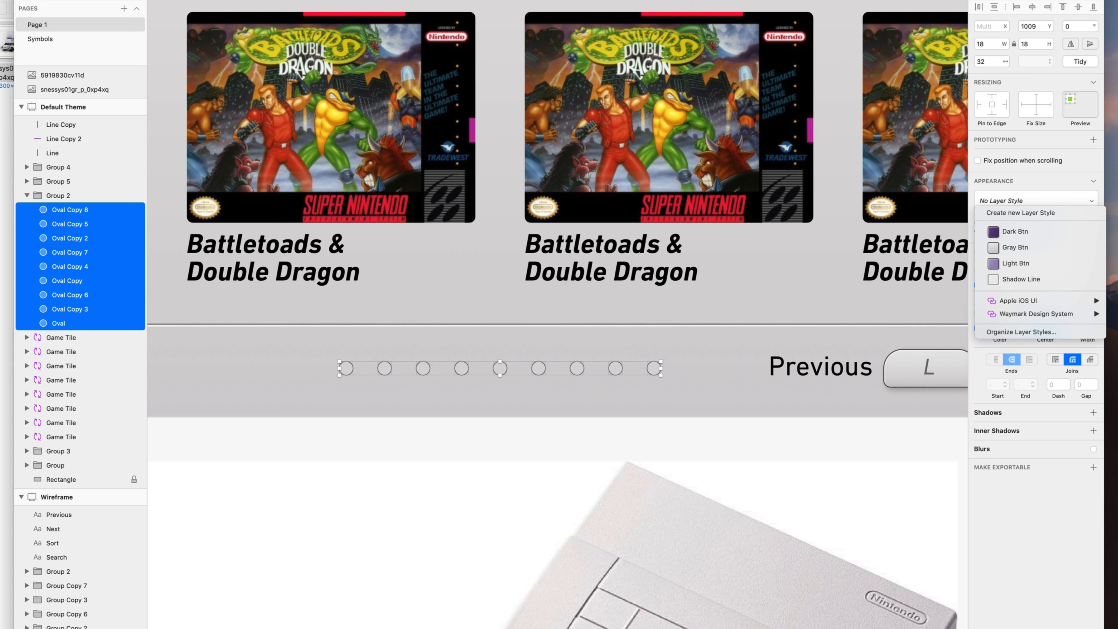
pyautogui.click(1017, 279)
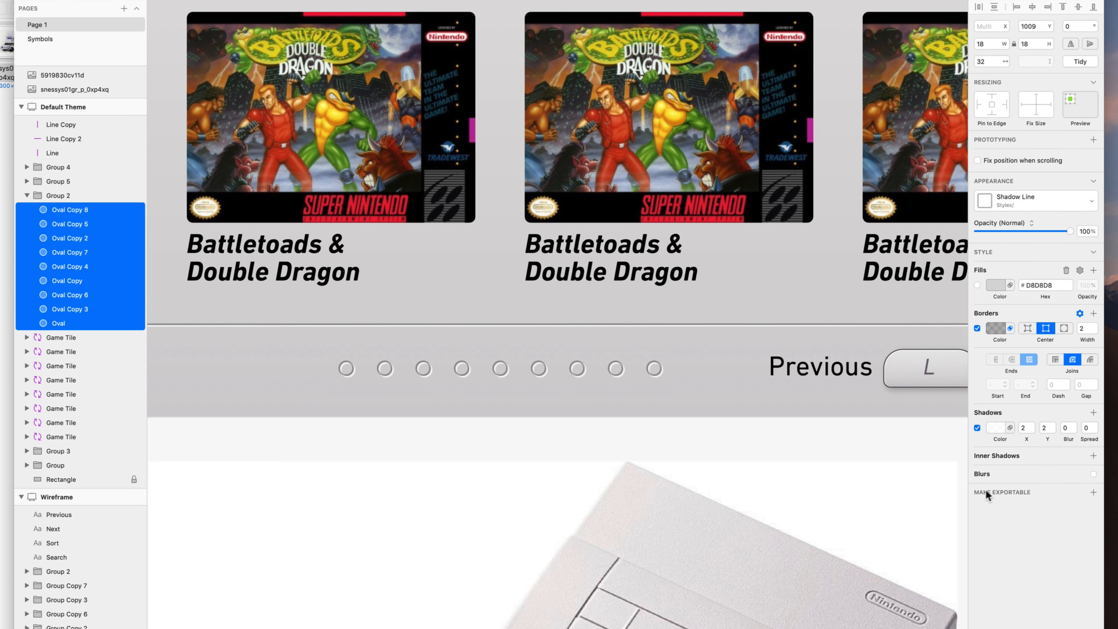
pyautogui.press('Escape')
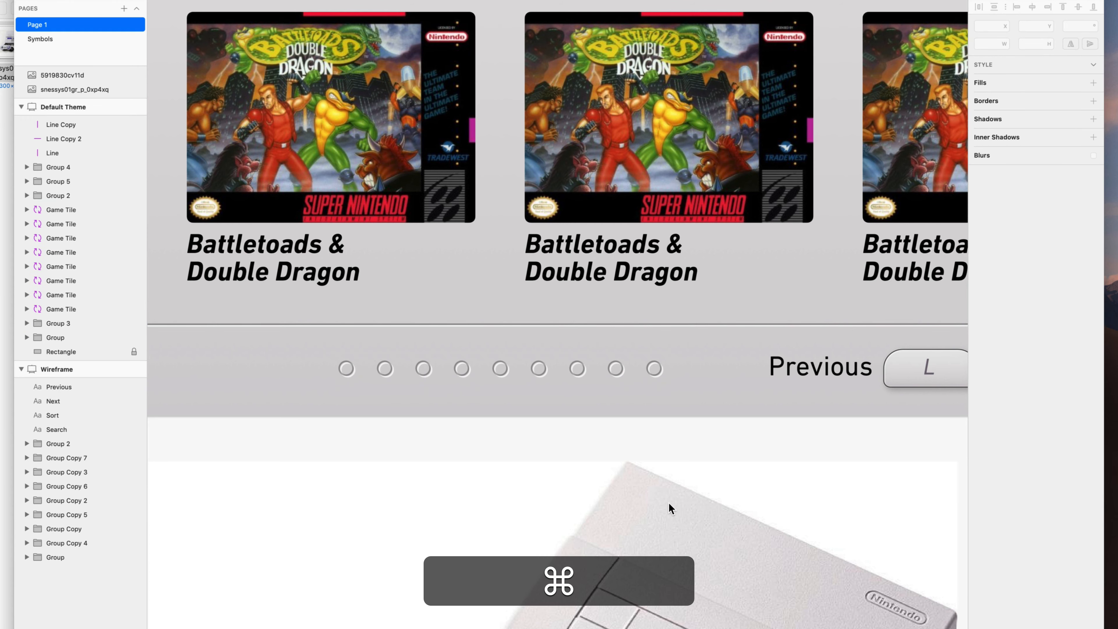
# Enlarge the fourth page dot to 28 by 28 around its center
pyautogui.click(654, 369)
pyautogui.press('super+plus')
pyautogui.press('super+plus')
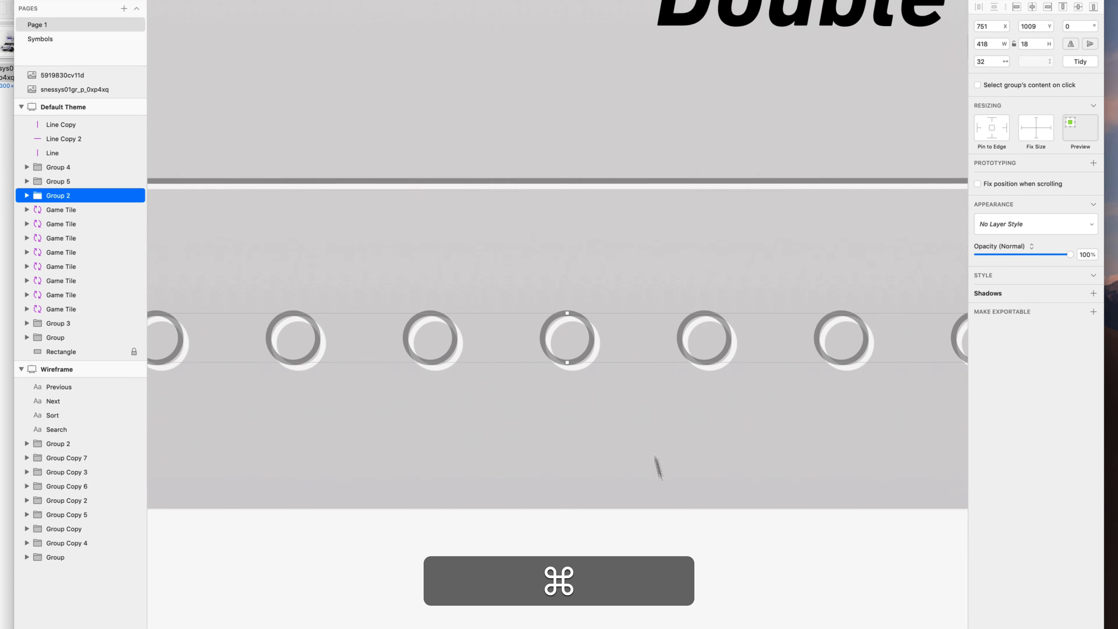
pyautogui.keyDown('super'); pyautogui.click(606, 492); pyautogui.keyUp('super')
pyautogui.keyDown('super'); pyautogui.click(612, 488); pyautogui.keyUp('super')
pyautogui.moveTo(663, 452); pyautogui.dragTo(681, 437)
# Apply the Light Btn layer style to the enlarged fourth page dot
pyautogui.click(1036, 183)
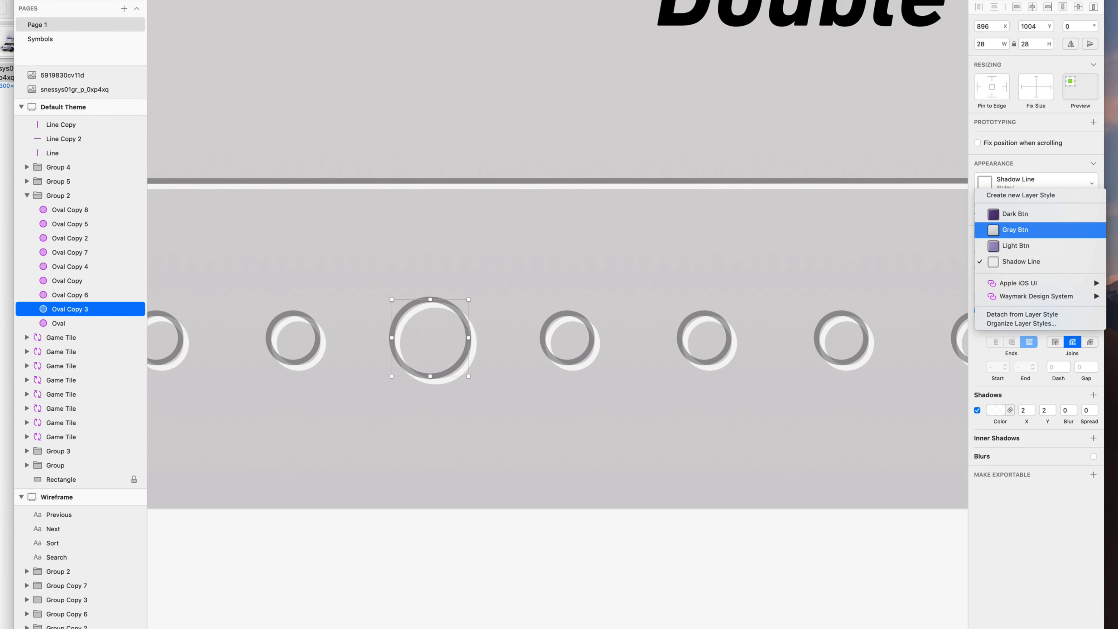
pyautogui.click(1016, 245)
pyautogui.scroll(-3, 717, 400)
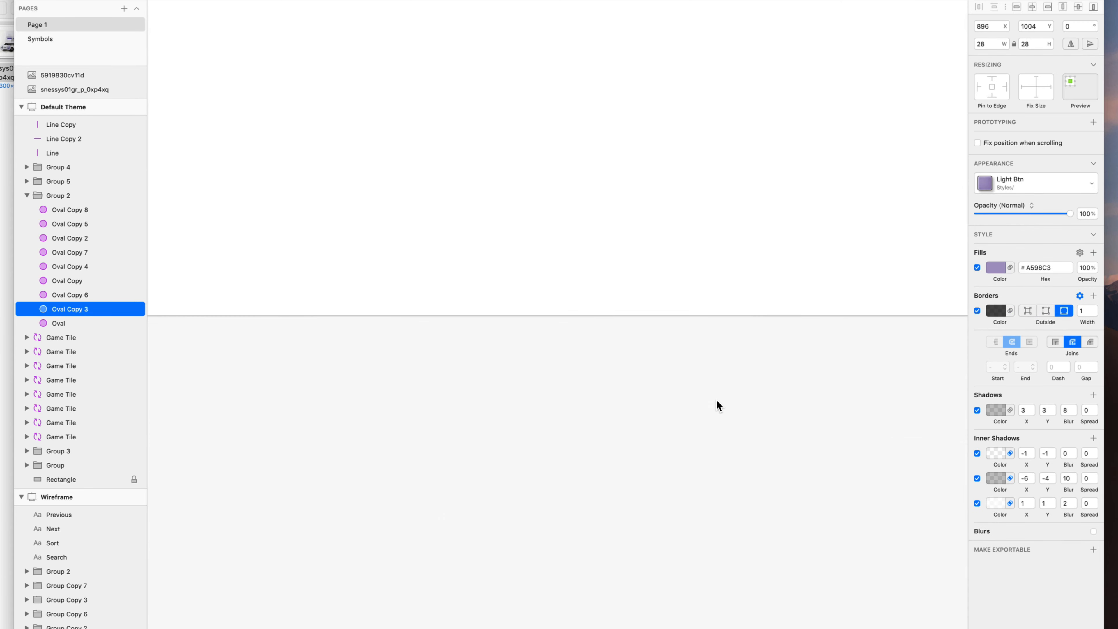
pyautogui.press('Escape')
# Review the whole library screen and compare its footer styling with the Super Nintendo console and controller photo
pyautogui.scroll(4, 716, 399)
pyautogui.scroll(-3, 716, 399)
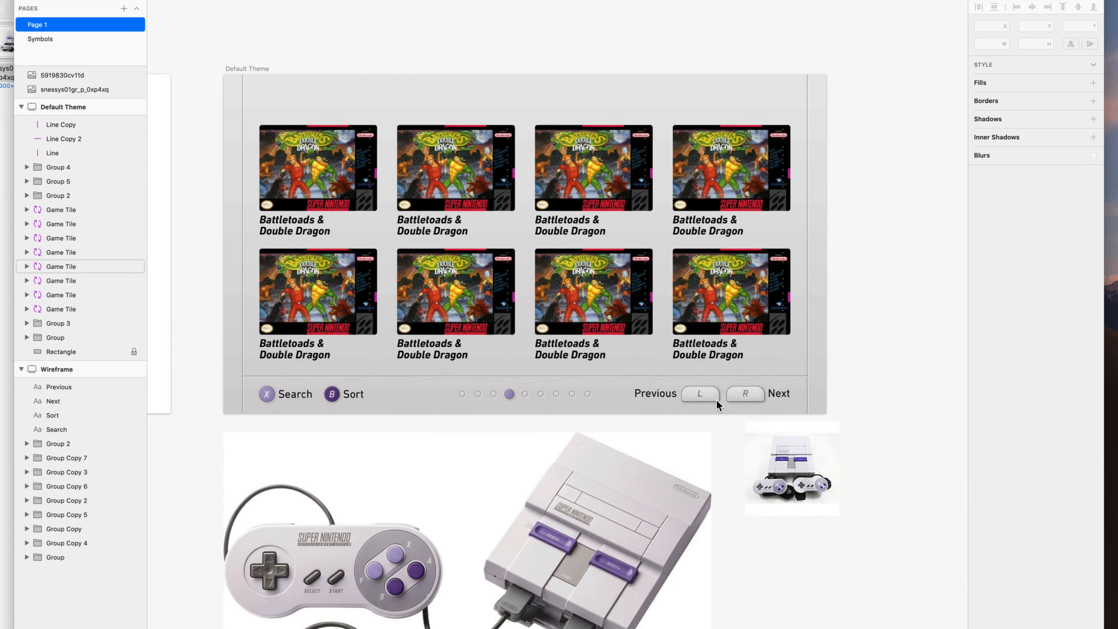
pyautogui.scroll(2, 717, 399)
pyautogui.scroll(-3, 716, 399)
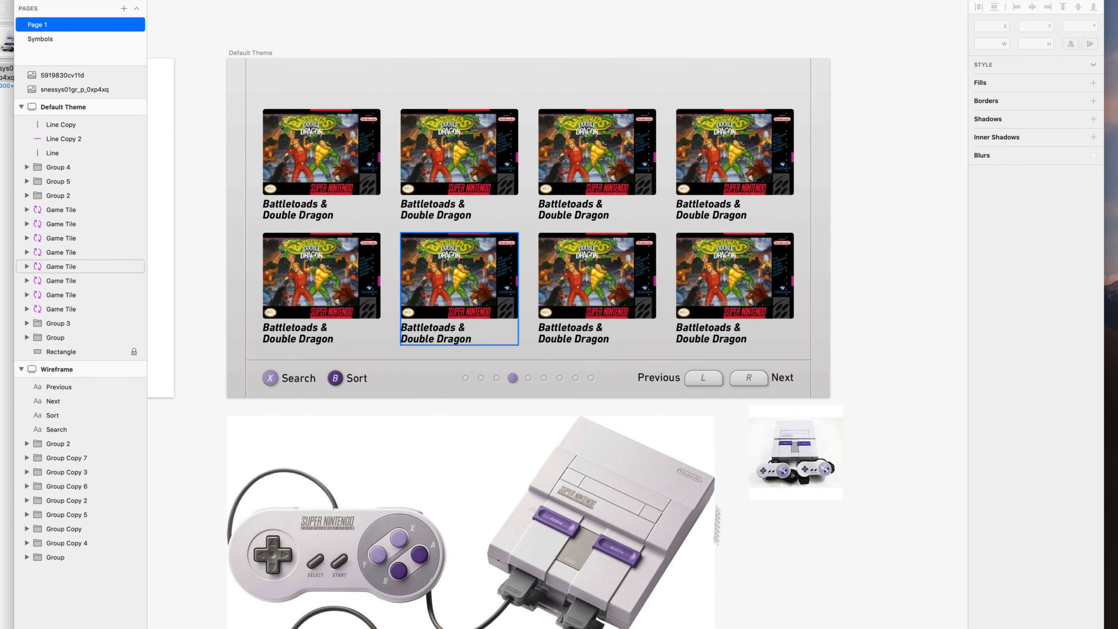
pyautogui.scroll(-5, 716, 399)
pyautogui.scroll(5, 717, 621)
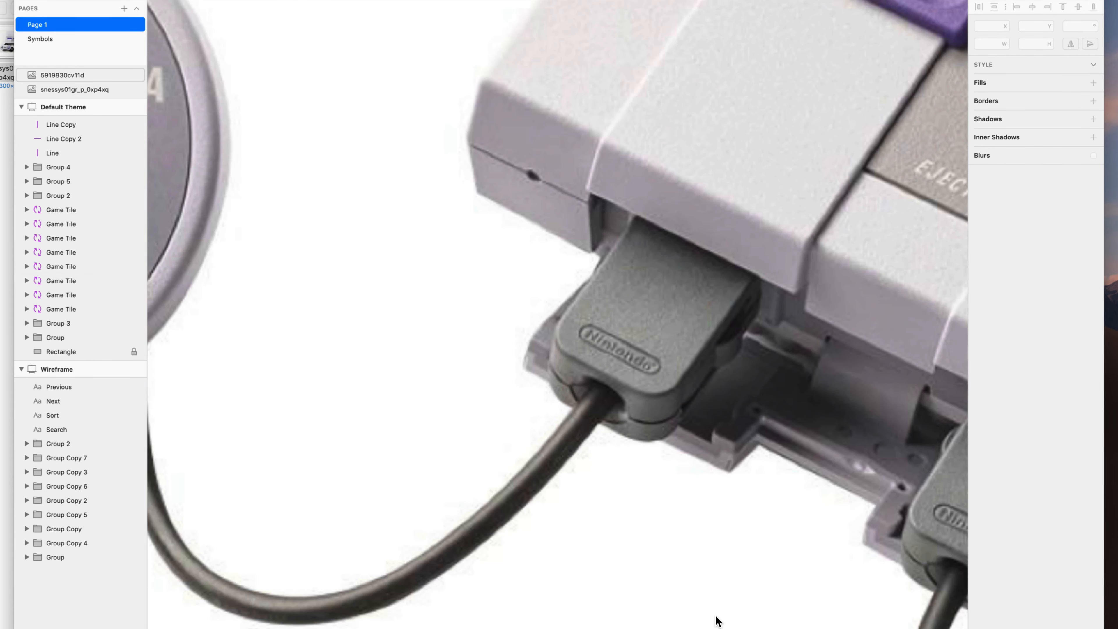
pyautogui.scroll(8, 766, 285)
pyautogui.scroll(-5, 767, 286)
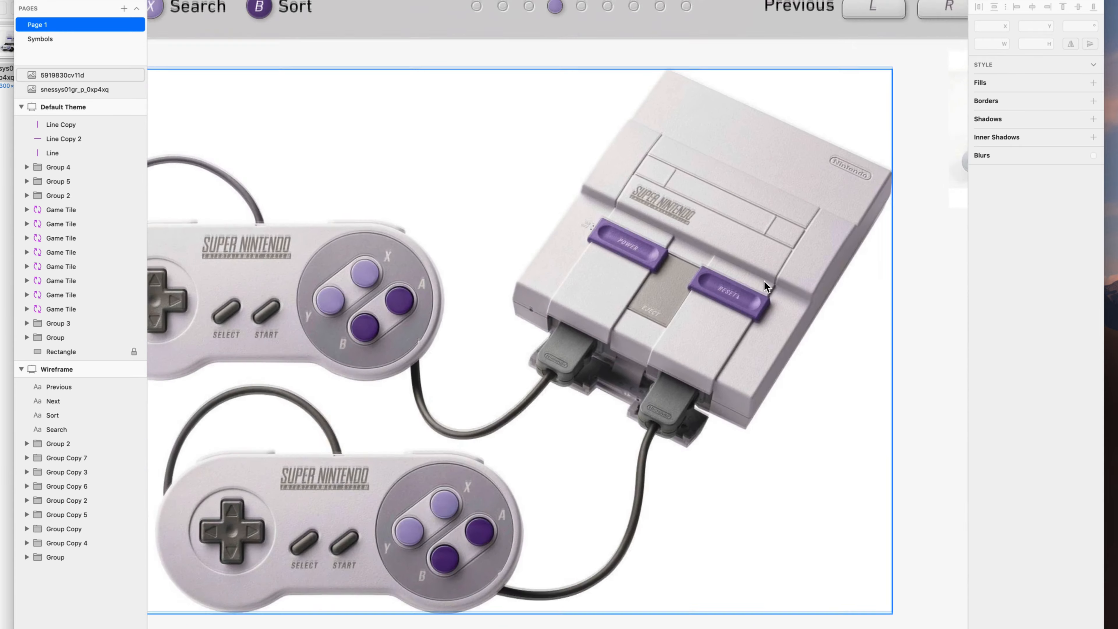
# Change the fill of the enlarged fourth page dot in the footer to red, hex CB0000
pyautogui.scroll(3, 766, 285)
pyautogui.scroll(6, 804, 275)
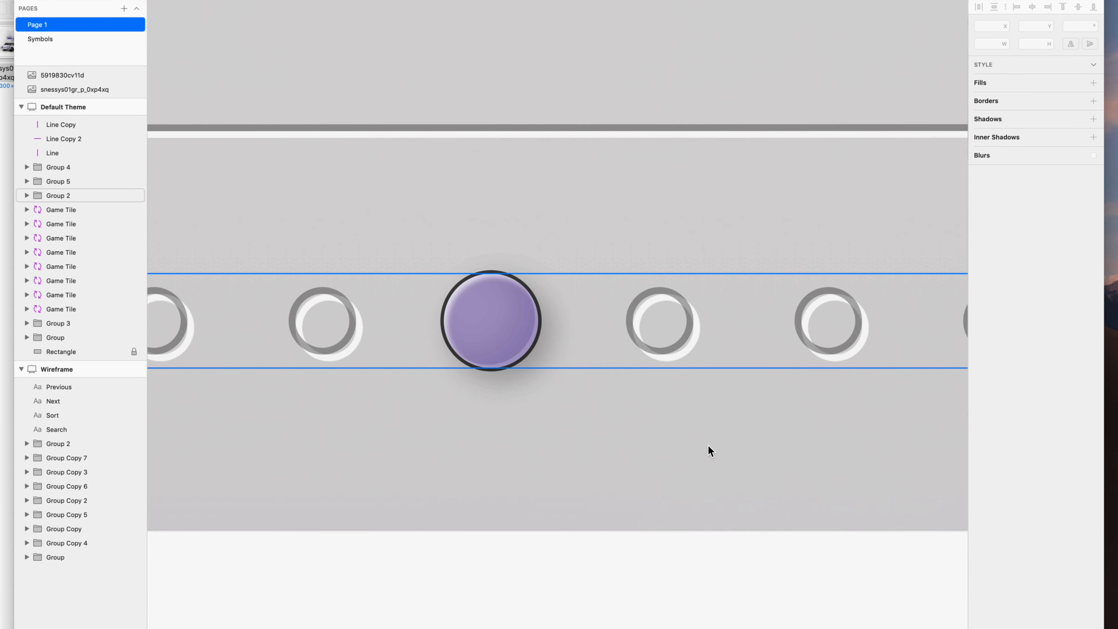
pyautogui.keyDown('super'); pyautogui.click(491, 320); pyautogui.keyUp('super')
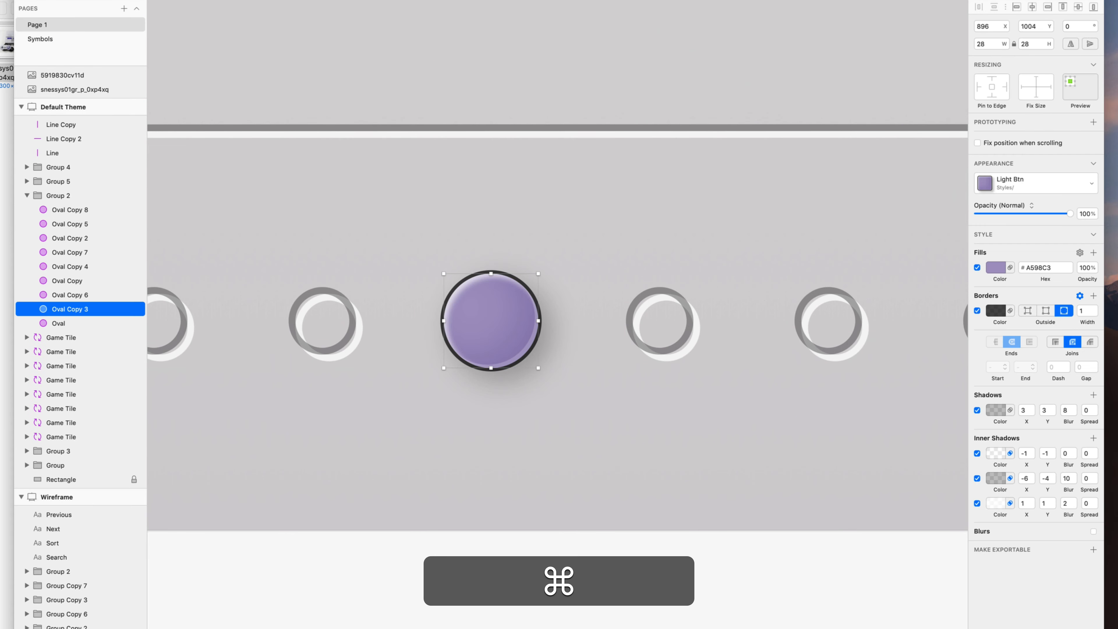
pyautogui.click(996, 267)
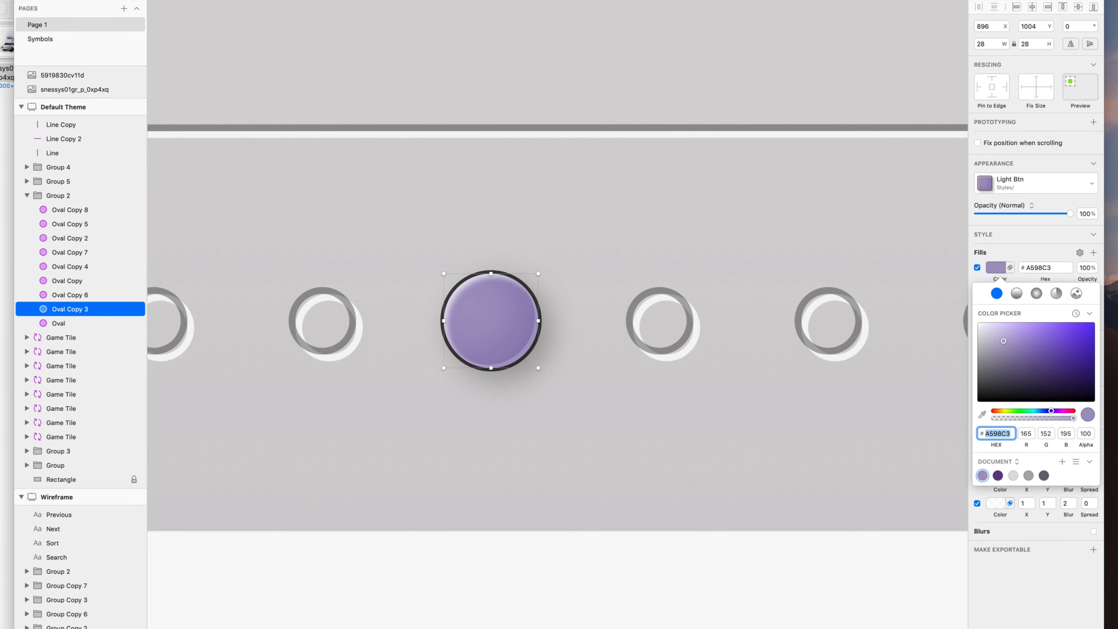
pyautogui.write('C39898')
pyautogui.press('Return')
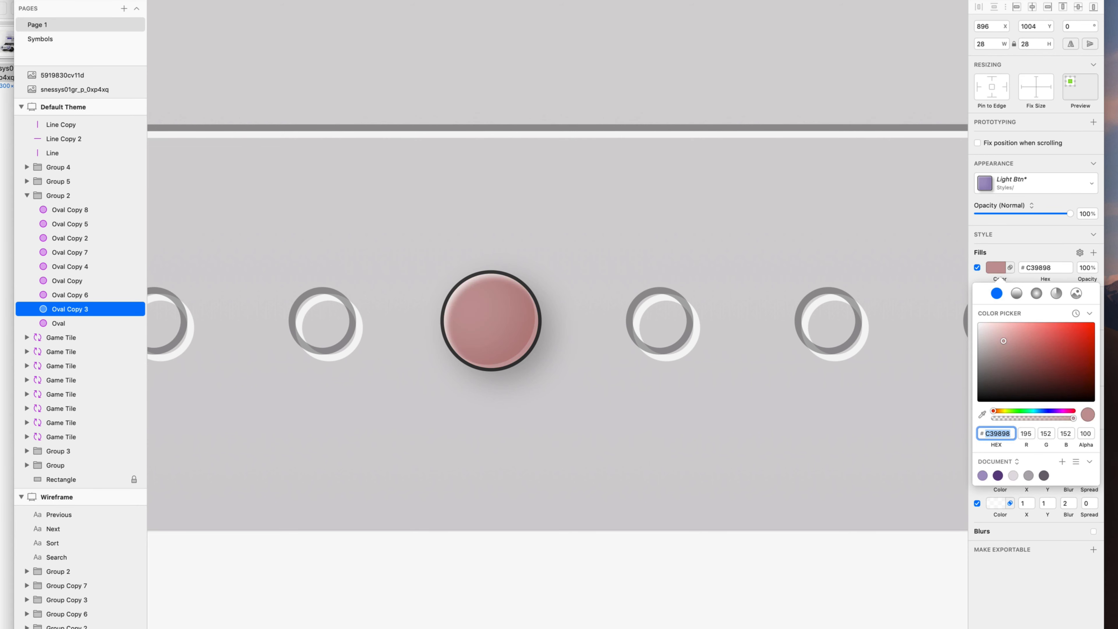
pyautogui.write('CC0303')
pyautogui.press('Return')
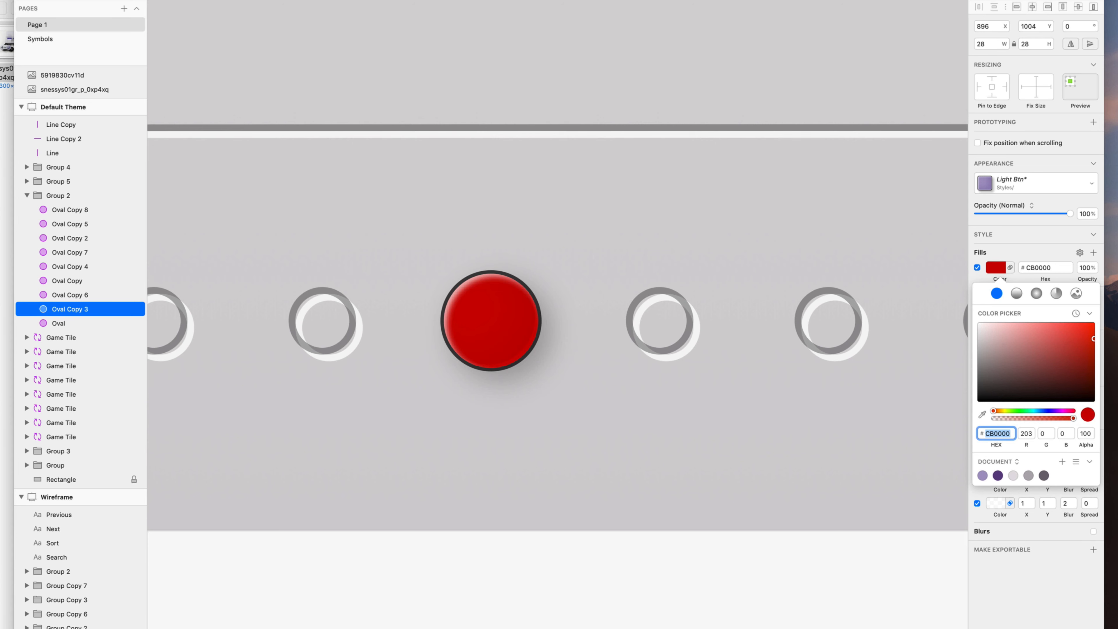
pyautogui.press('Escape')
# Set the enlarged page dot's border to inside and recolor it light red
pyautogui.click(1027, 311)
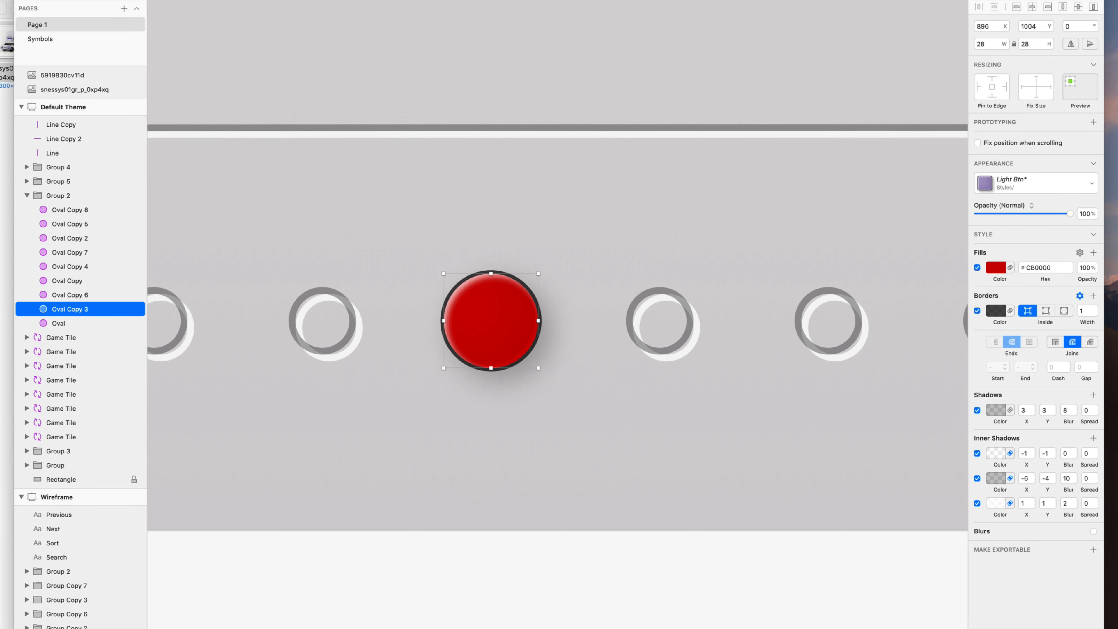
pyautogui.click(996, 310)
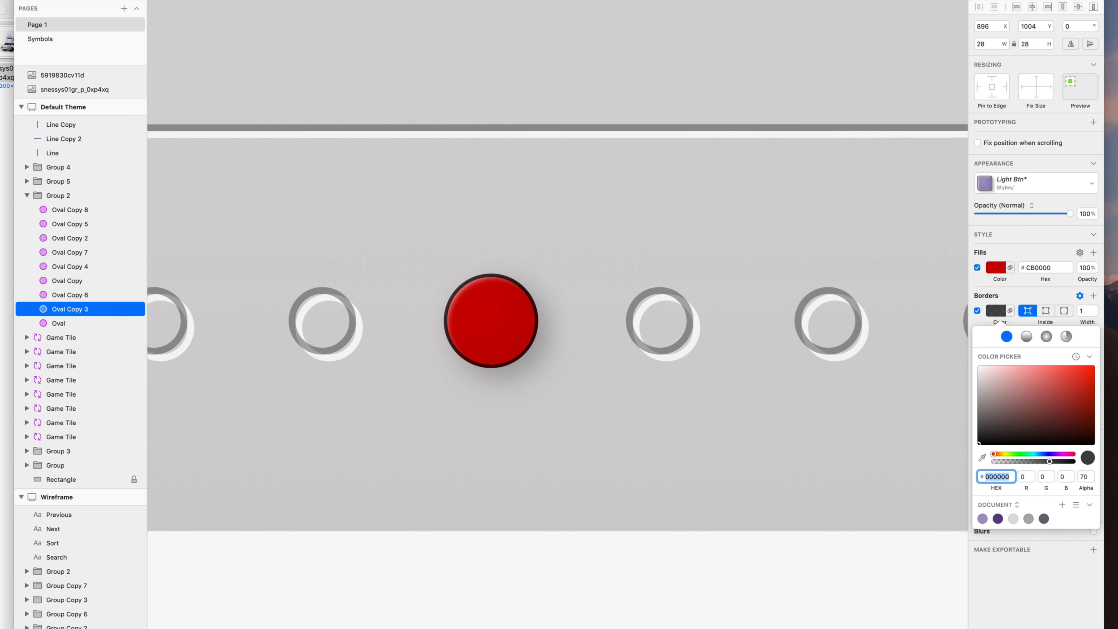
pyautogui.click(1029, 370)
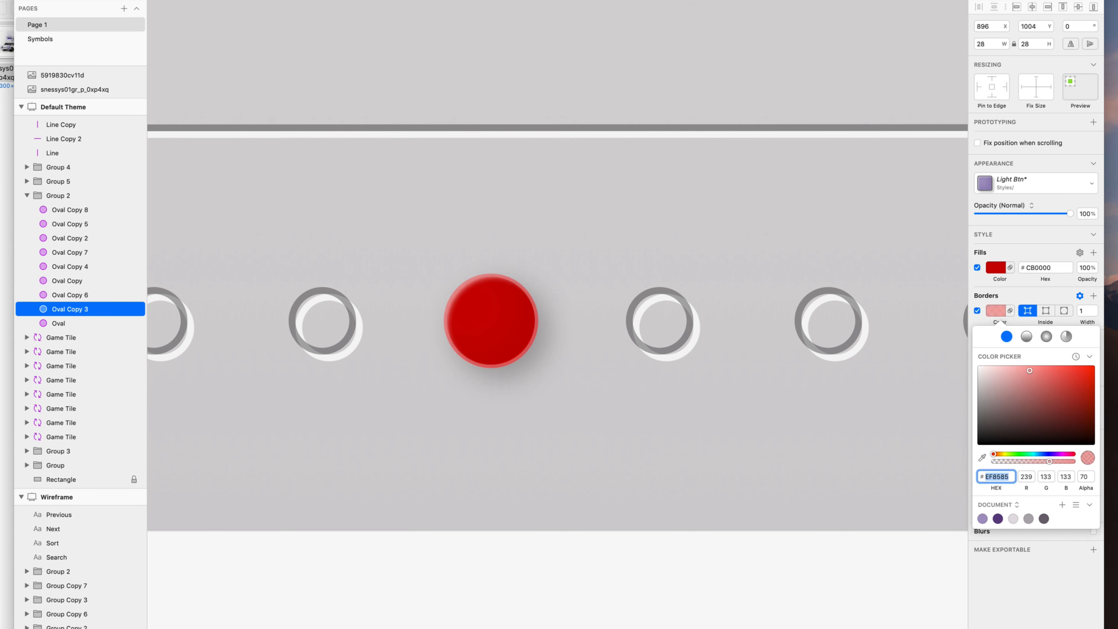
pyautogui.moveTo(1030, 367); pyautogui.dragTo(1034, 366)
pyautogui.press('Escape')
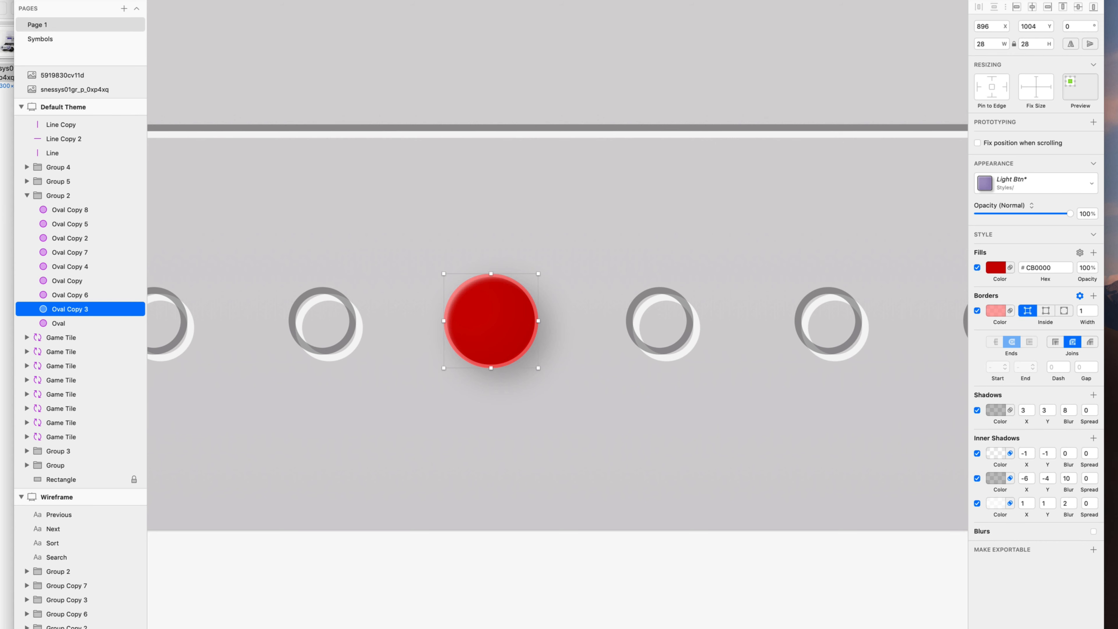
# Add an outer shadow to the red page dot with X 0, Y 0 and blur 4
pyautogui.click(1093, 394)
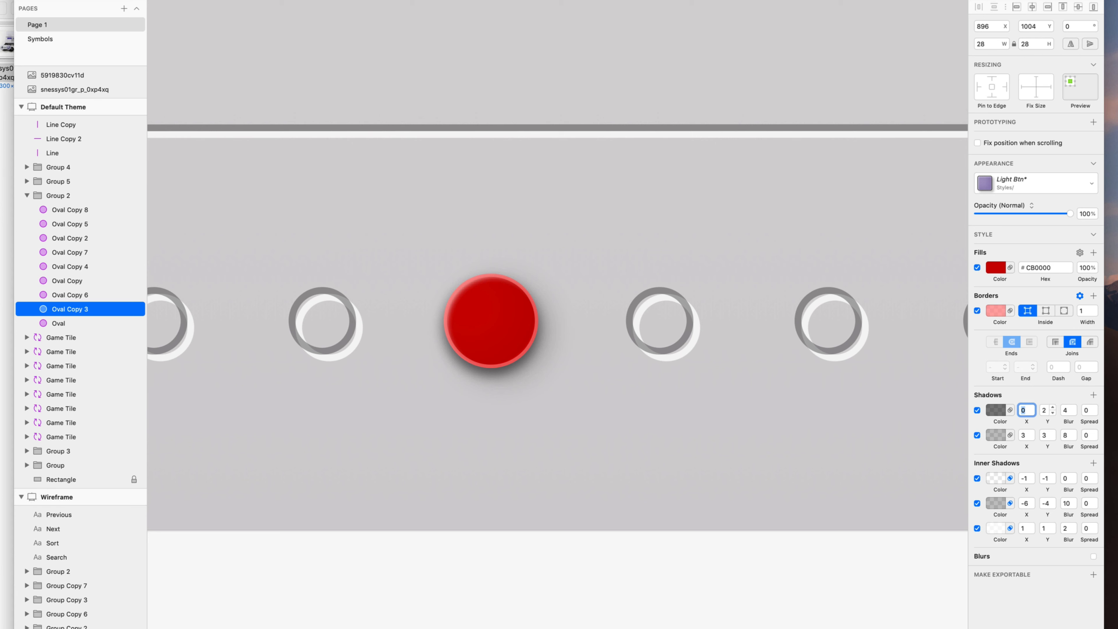
pyautogui.click(1066, 409)
pyautogui.click(1045, 410)
pyautogui.write('0')
pyautogui.press('Return')
# Color the red dot's new outer shadow bright red, hex FF4242, at 100% alpha
pyautogui.click(996, 411)
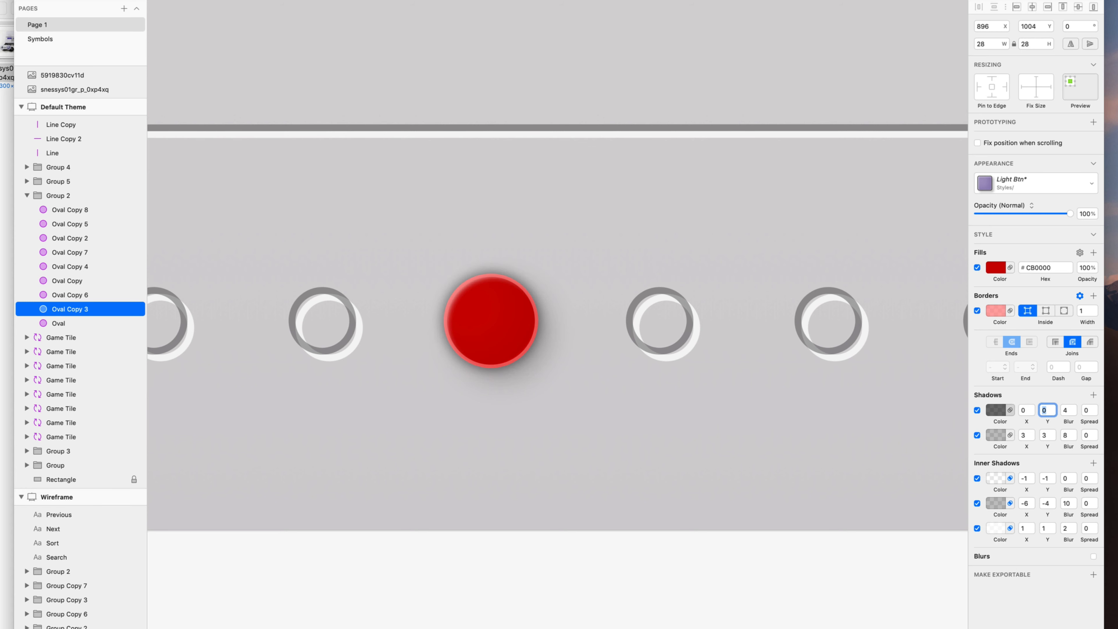
pyautogui.click(982, 534)
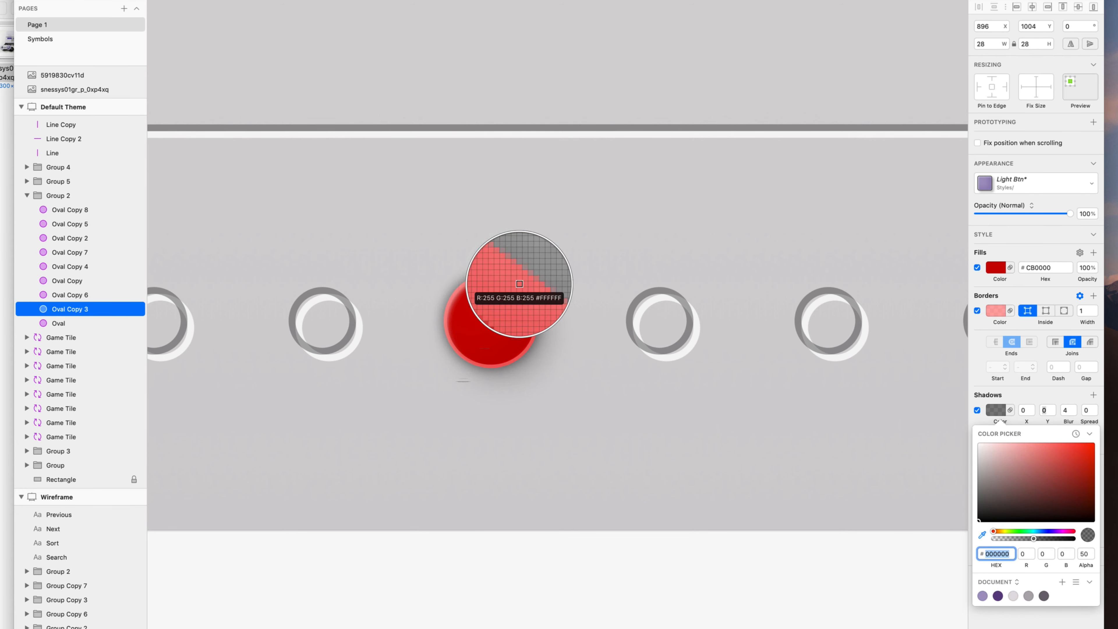
pyautogui.click(514, 286)
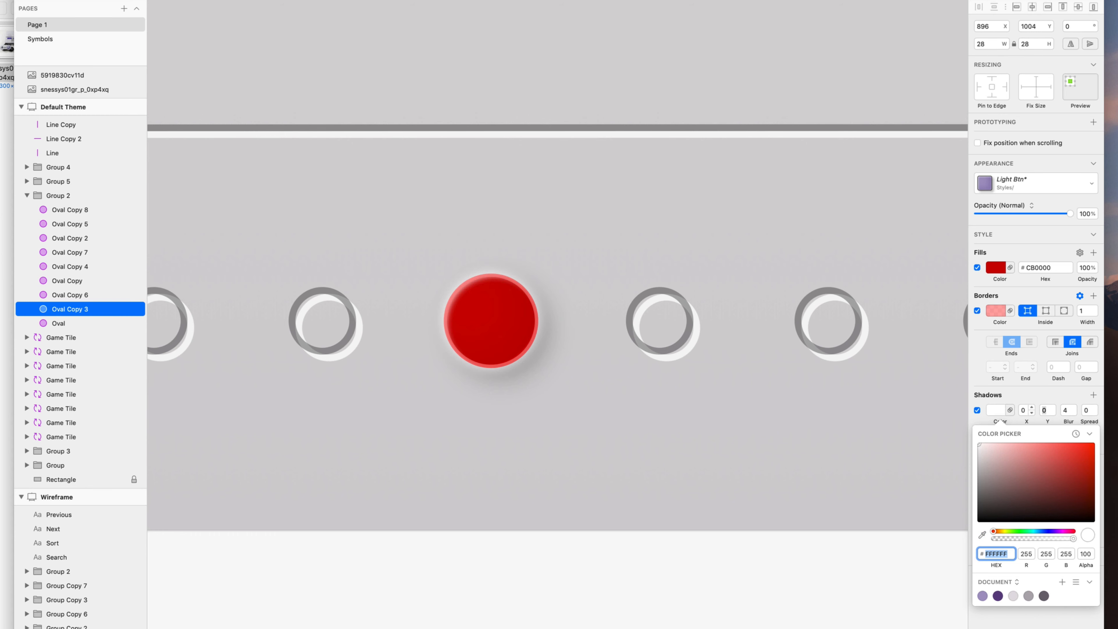
pyautogui.write('FF7272')
pyautogui.press('Return')
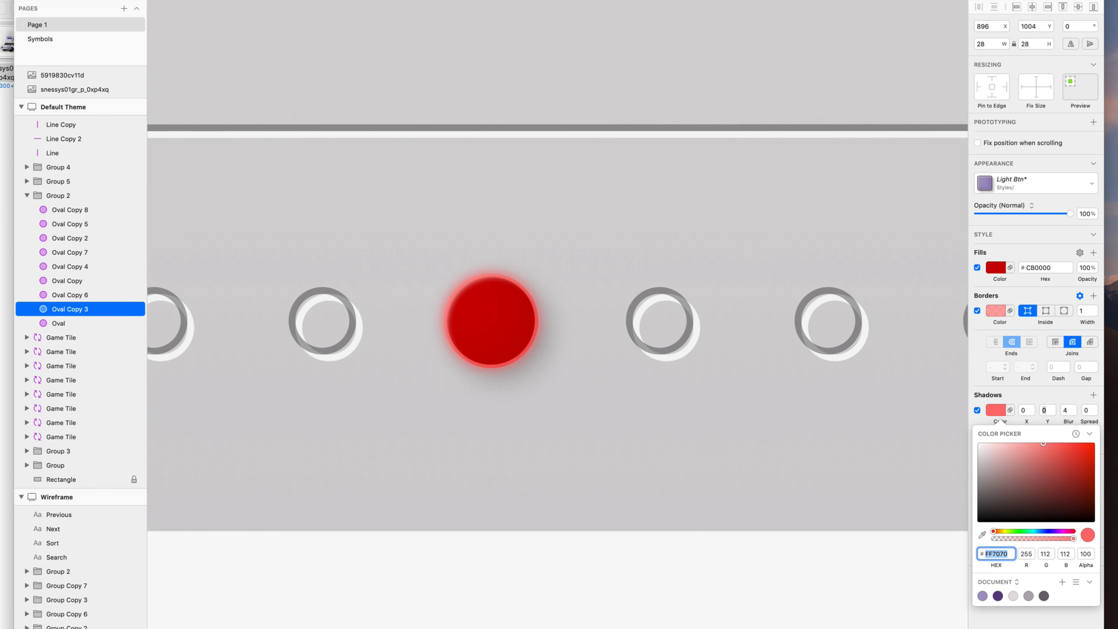
pyautogui.write('FF4D4D')
pyautogui.press('Return')
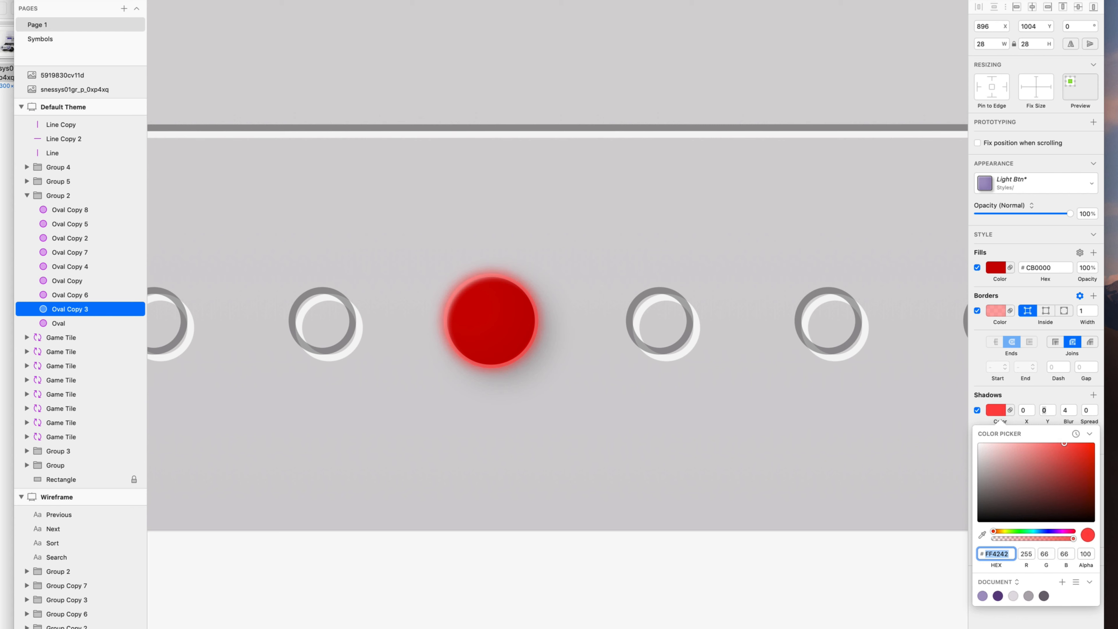
pyautogui.click(1048, 410)
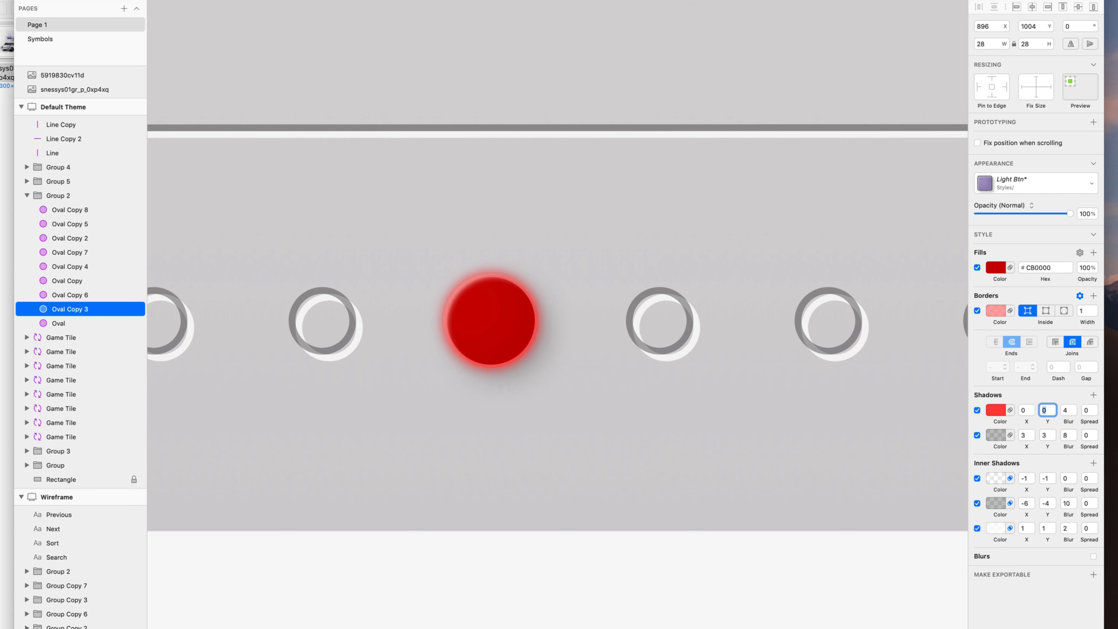
# Add another outer shadow to the red page dot with a blur of 12
pyautogui.click(1093, 395)
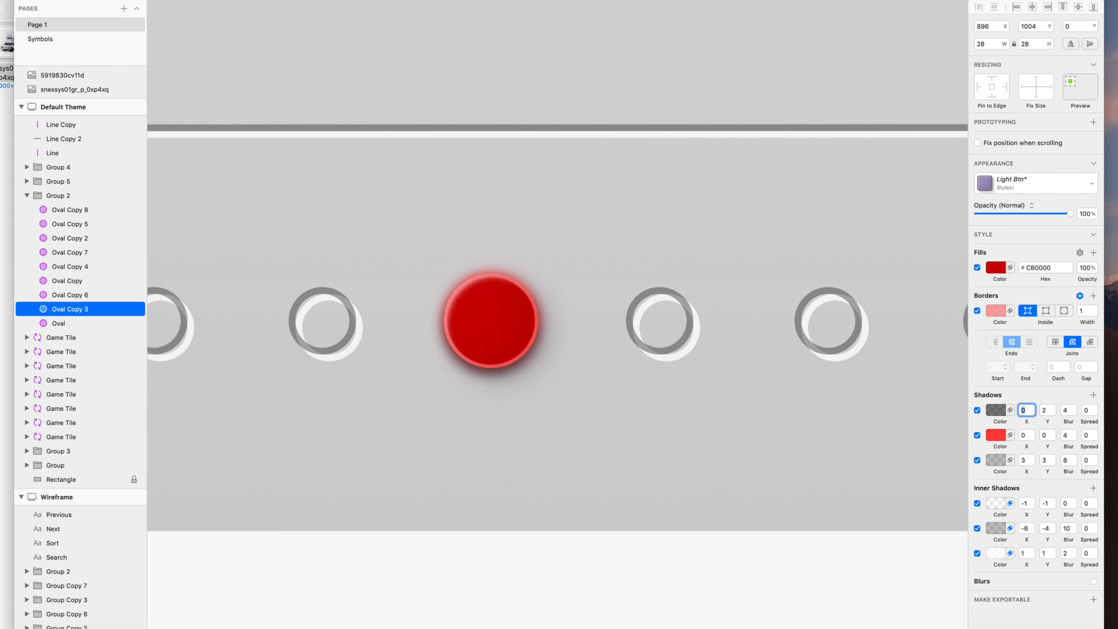
pyautogui.click(1066, 409)
pyautogui.write('12')
pyautogui.press('Return')
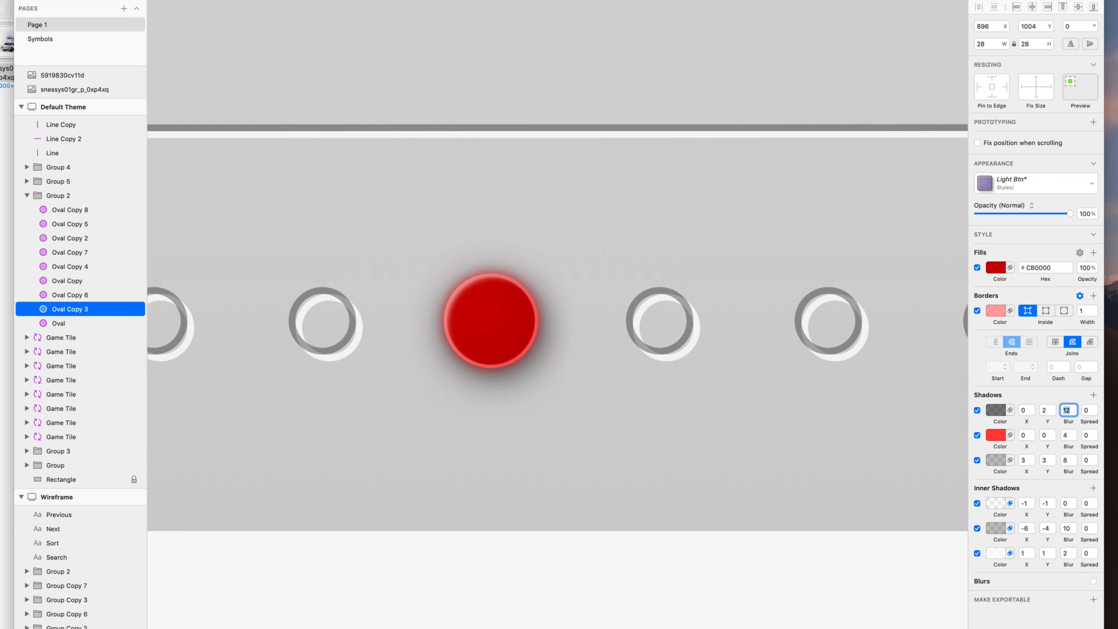
# Color the 12-blur shadow of the red page dot orange, hex FF6416
pyautogui.click(996, 410)
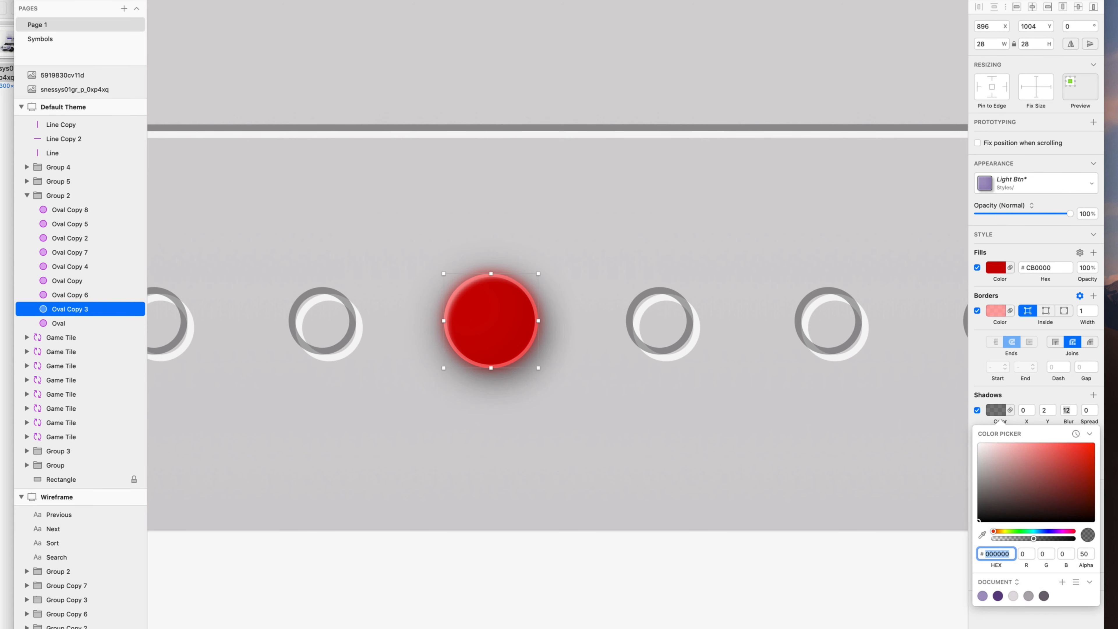
pyautogui.write('FF0404')
pyautogui.press('Return')
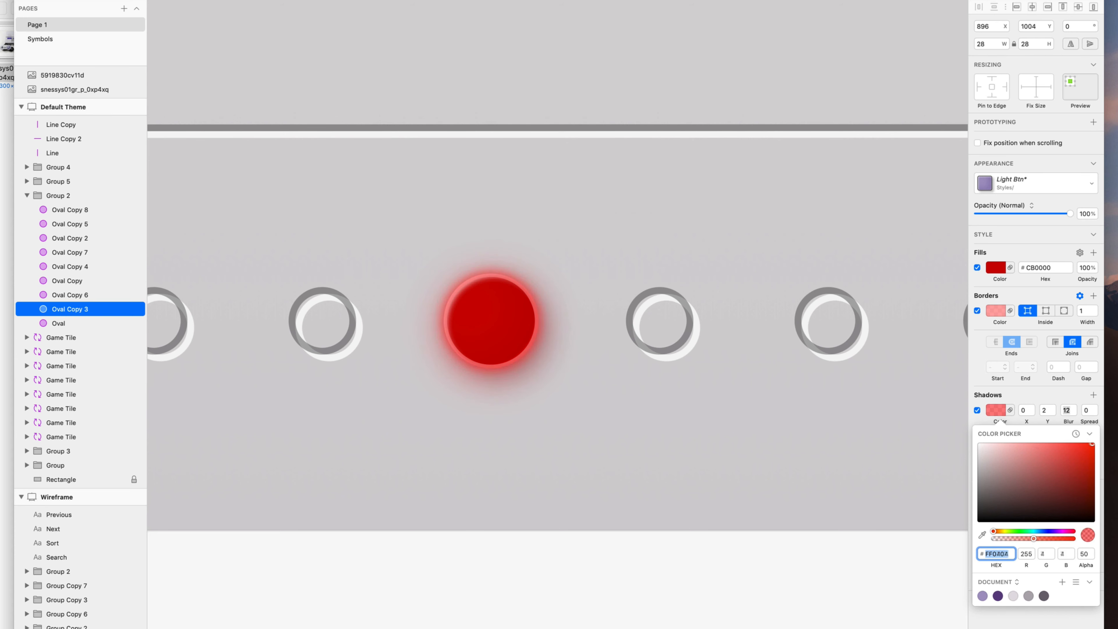
pyautogui.moveTo(1094, 443)
pyautogui.mouseDown()
pyautogui.moveTo(1070, 443)
pyautogui.moveTo(1084, 443)
pyautogui.mouseUp()
pyautogui.moveTo(994, 531); pyautogui.dragTo(998, 531)
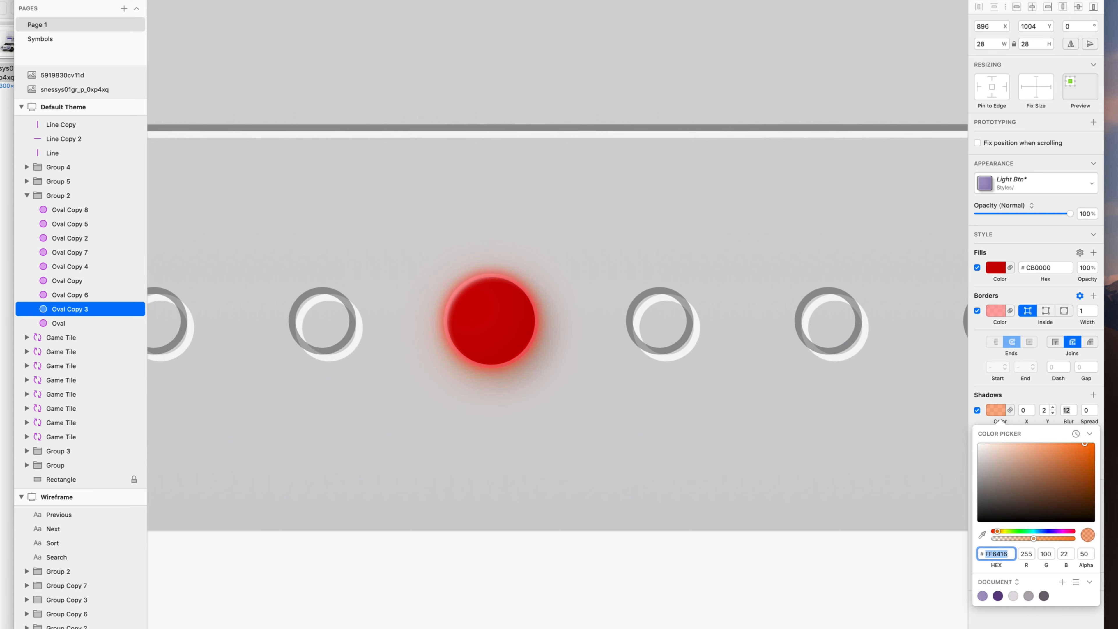
# Set the orange shadow's Y to 0, blur to 24 and alpha to 100%, and shift its hue to red
pyautogui.click(1047, 410)
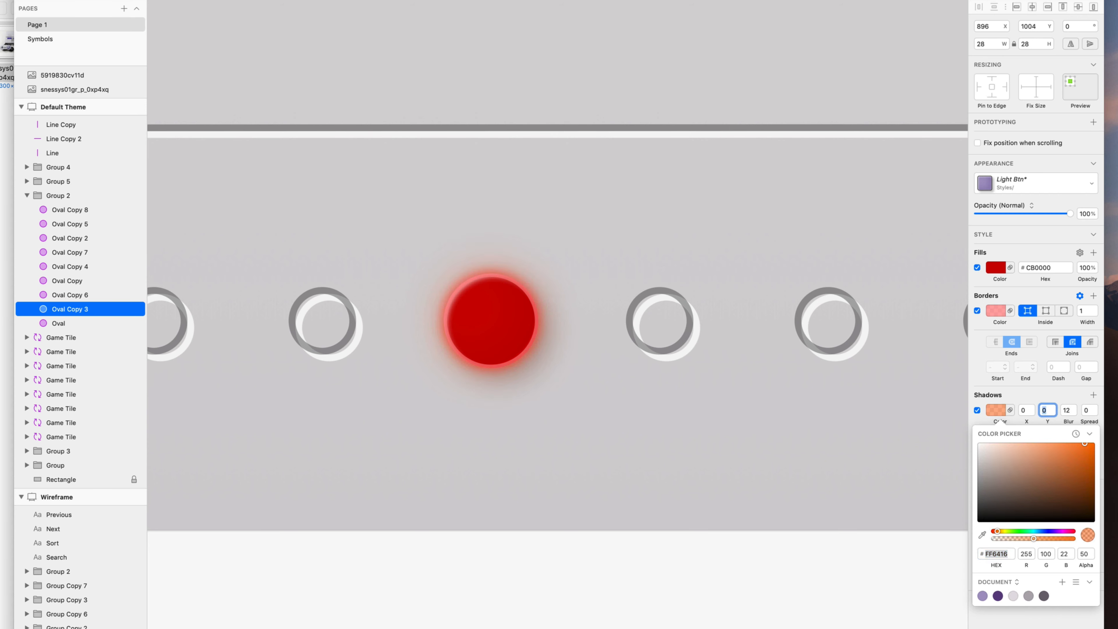
pyautogui.press('Tab')
pyautogui.moveTo(1034, 539); pyautogui.dragTo(1074, 538)
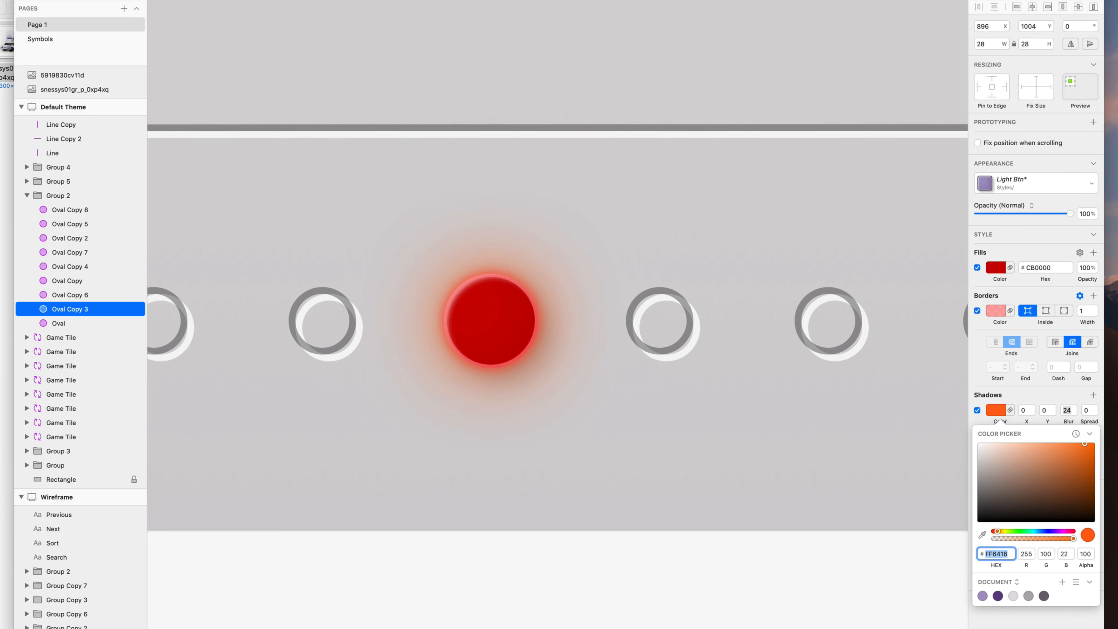
pyautogui.moveTo(997, 531); pyautogui.dragTo(993, 532)
pyautogui.click(999, 416)
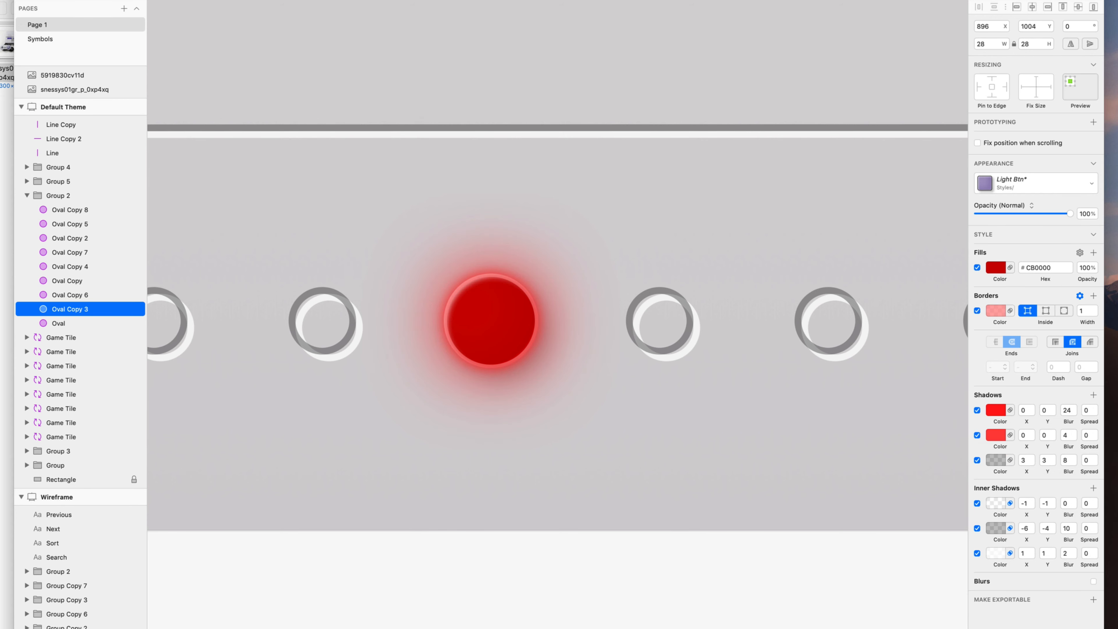
# Review the glowing red page dot up close and within the whole library screen beside the console photo
pyautogui.scroll(-10, 620, 510)
pyautogui.hscroll(-3, 620, 510)
pyautogui.click(621, 528)
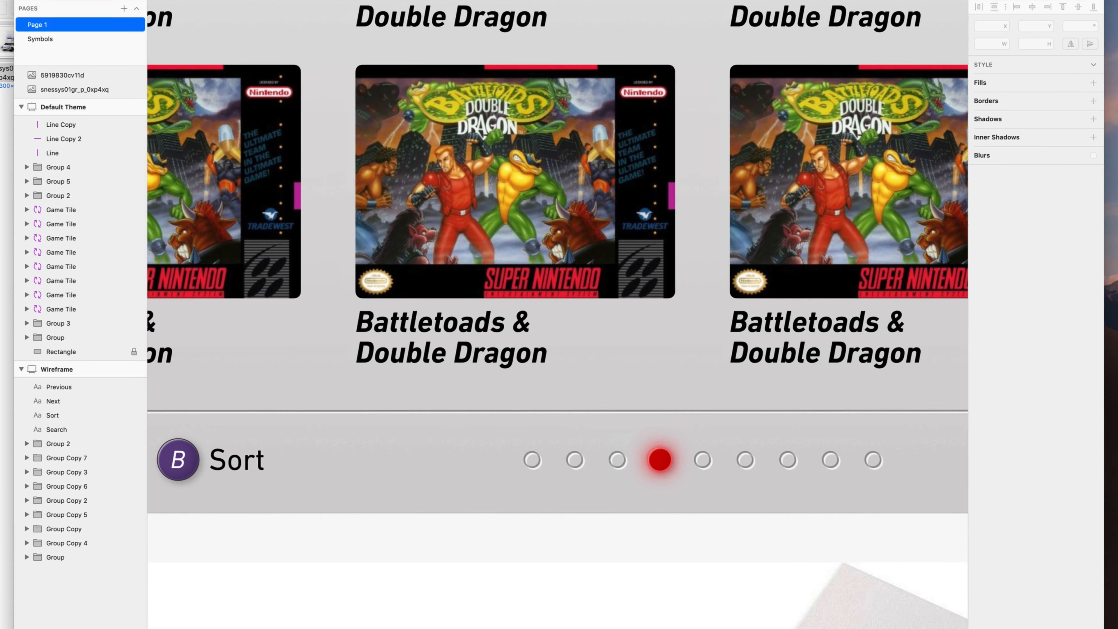
pyautogui.scroll(-2, 620, 510)
pyautogui.scroll(10, 620, 510)
pyautogui.hscroll(3, 620, 510)
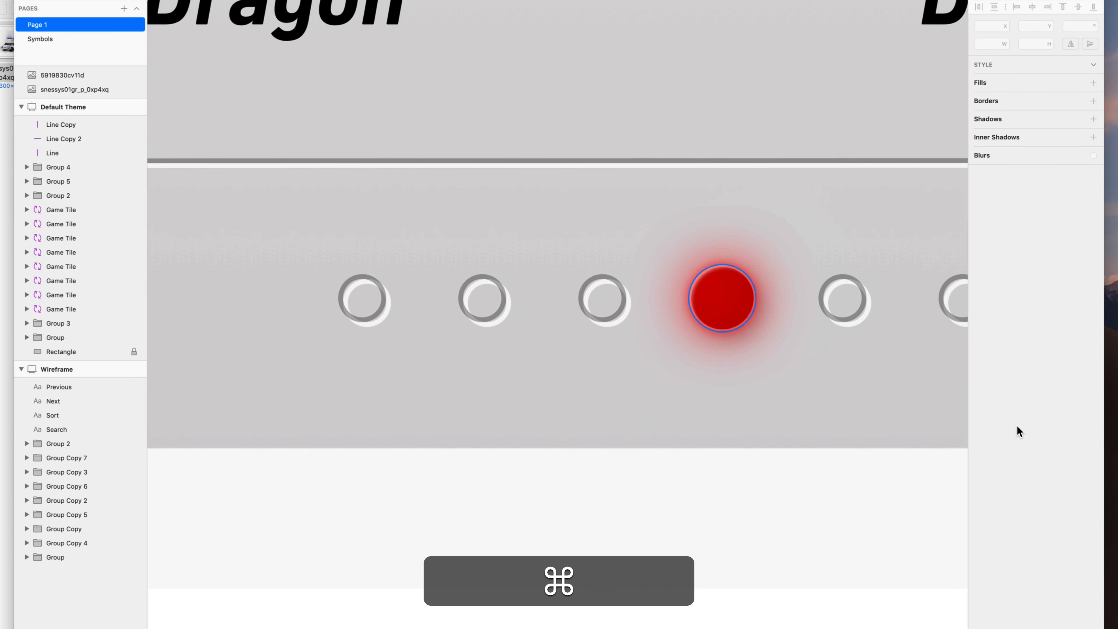
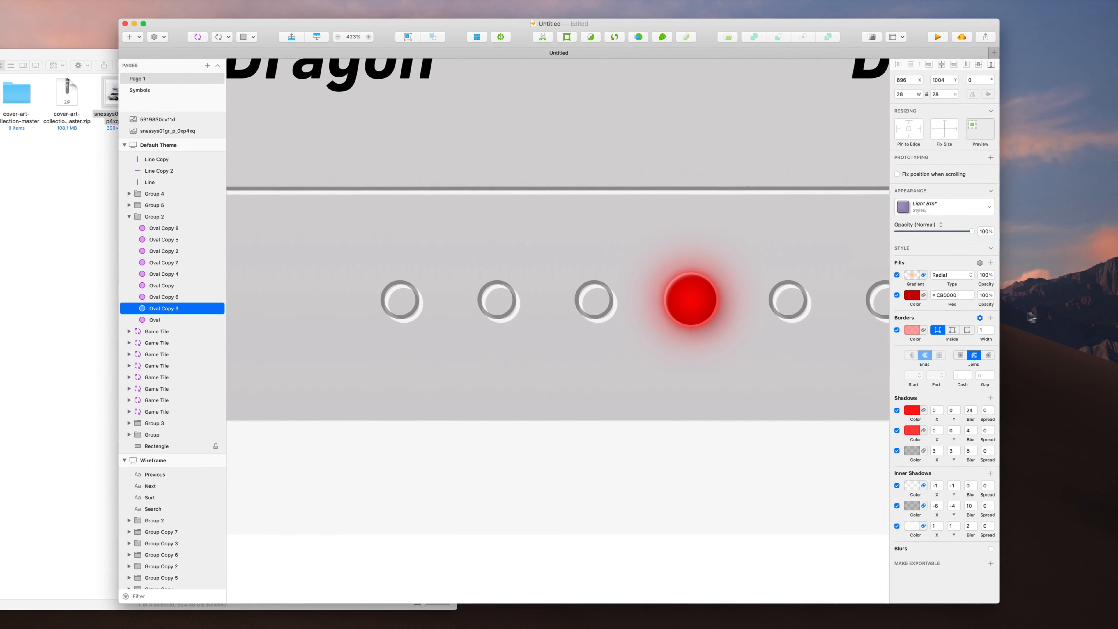
pyautogui.press('Escape')
pyautogui.scroll(-10, 1002, 314)
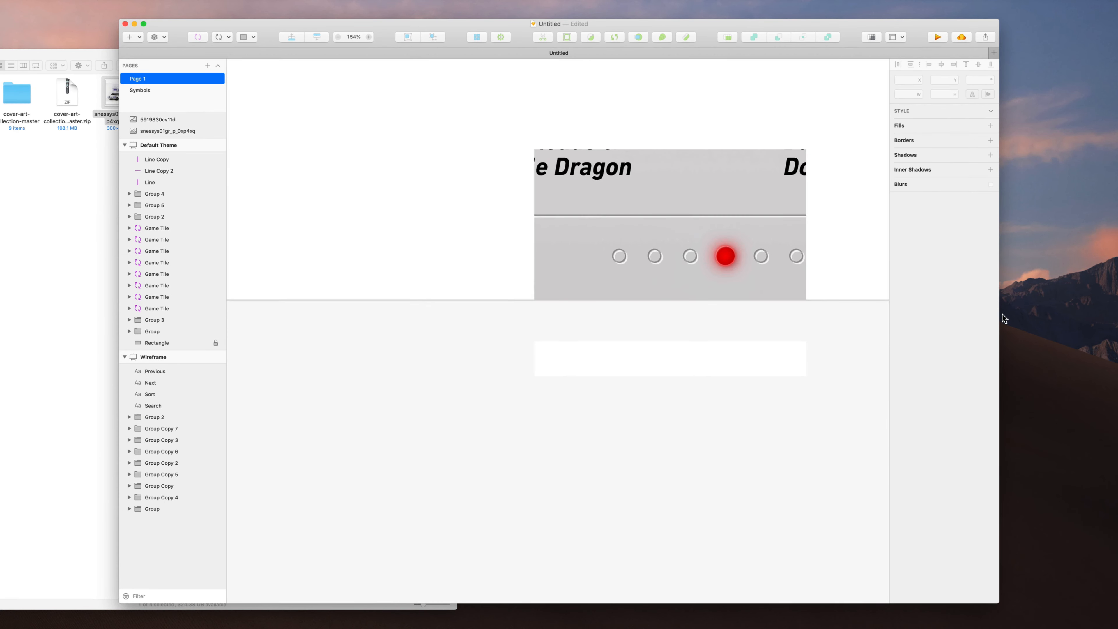
pyautogui.scroll(-8, 1004, 318)
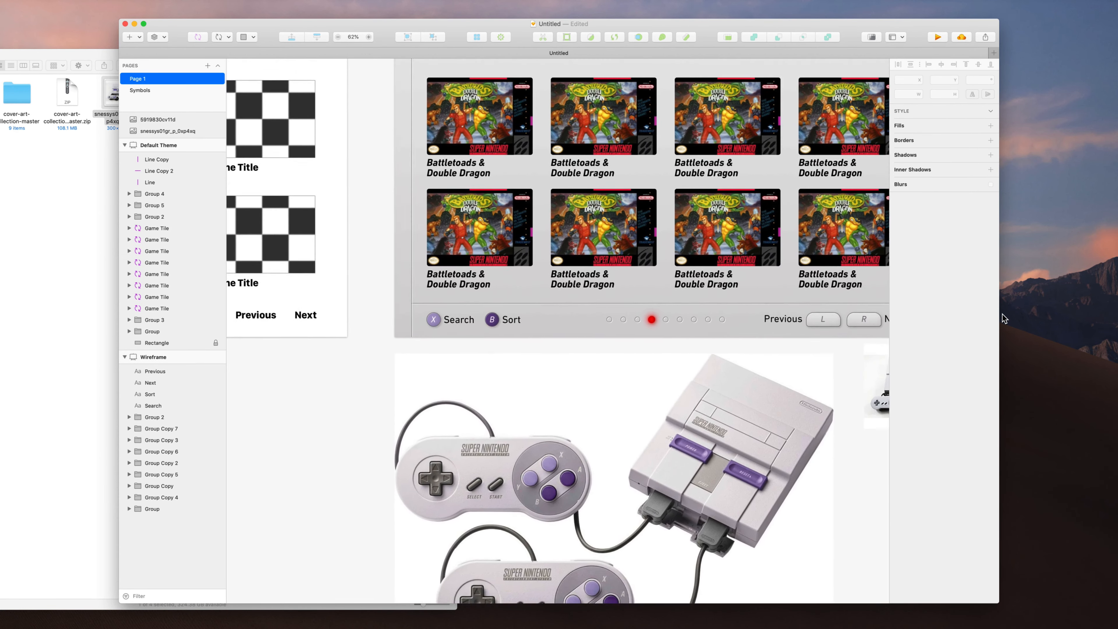
pyautogui.scroll(3, 1004, 318)
pyautogui.hscroll(-3, 1004, 318)
pyautogui.hscroll(4, 1004, 318)
pyautogui.scroll(-3, 1004, 318)
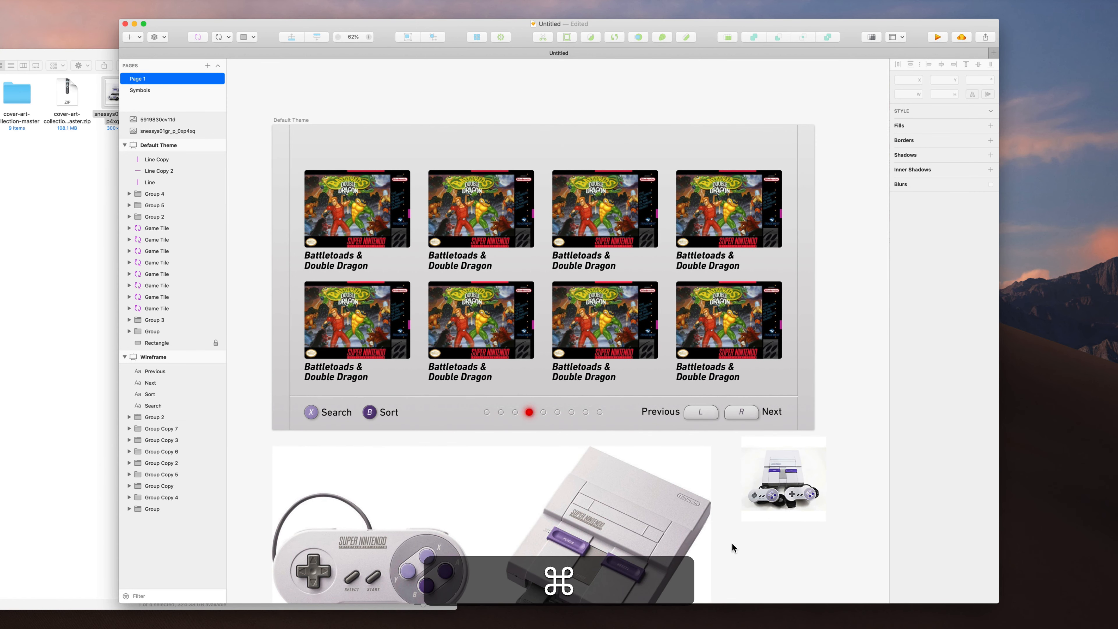
# Fill the eight inactive page dots with black, hex 000000, at 15% opacity
pyautogui.moveTo(732, 543); pyautogui.dragTo(814, 570)
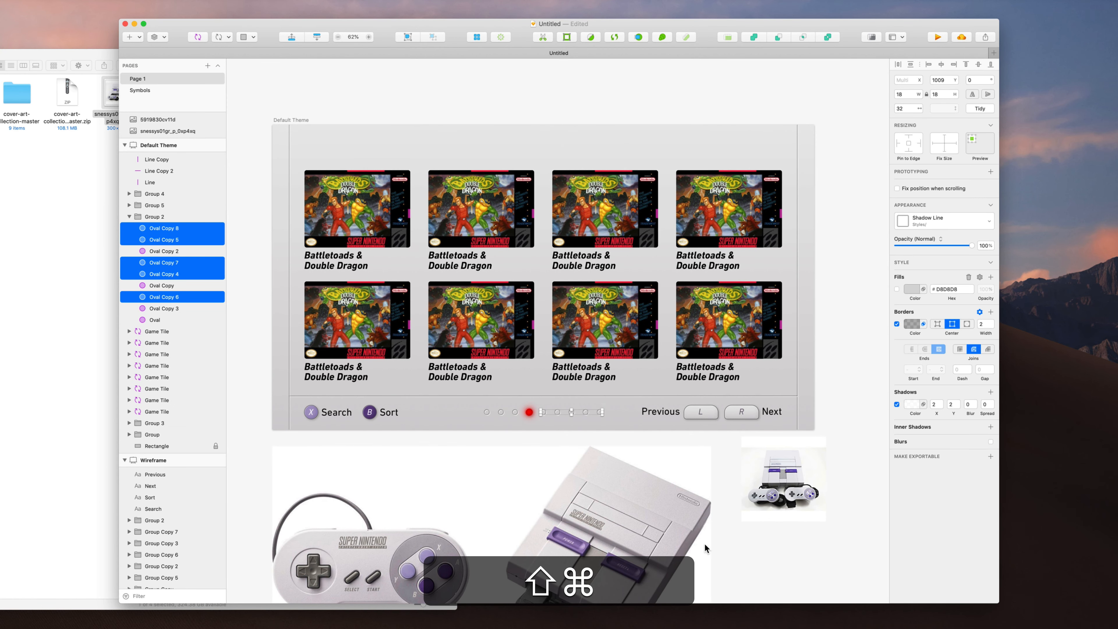
pyautogui.moveTo(522, 410); pyautogui.dragTo(480, 427)
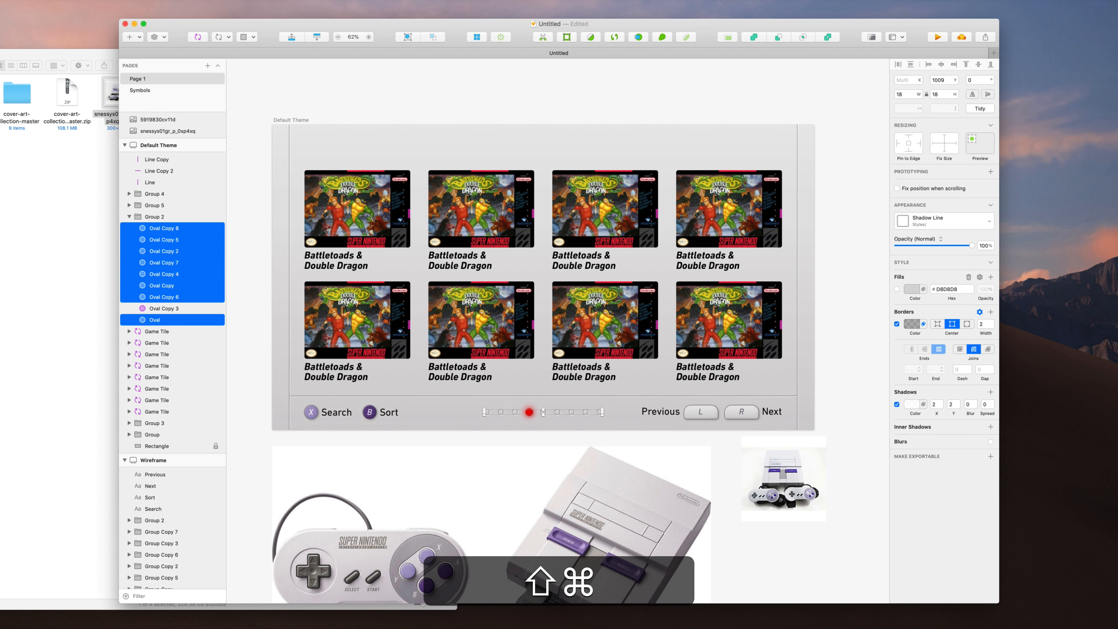
pyautogui.click(897, 290)
pyautogui.click(910, 289)
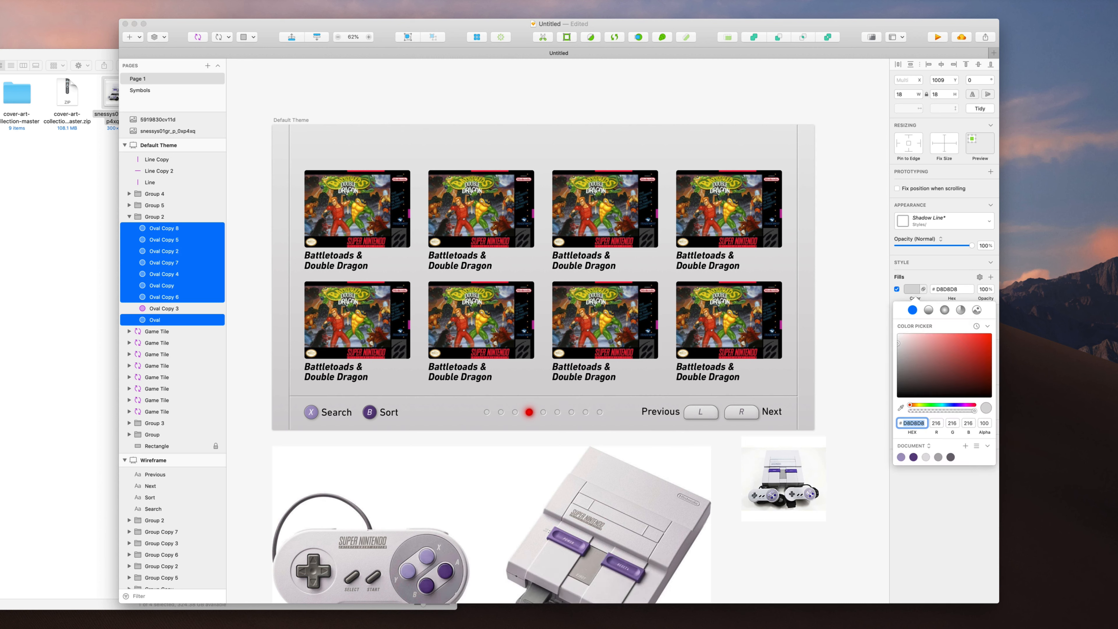
pyautogui.moveTo(898, 343); pyautogui.dragTo(898, 397)
pyautogui.moveTo(974, 411); pyautogui.dragTo(943, 410)
pyautogui.click(858, 546)
pyautogui.scroll(-1, 858, 546)
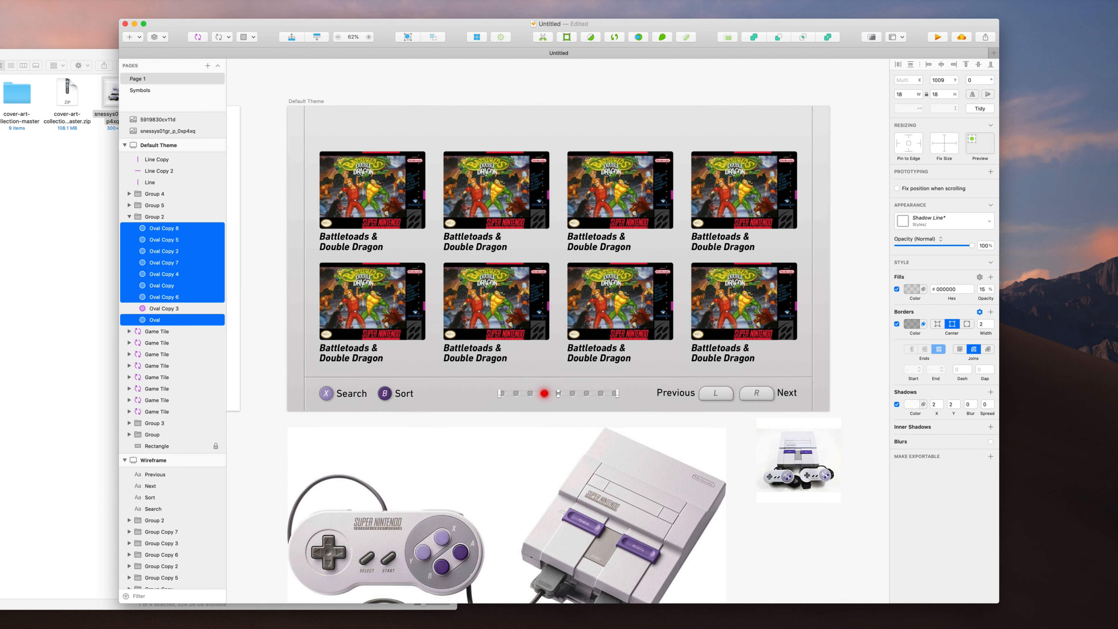
pyautogui.click(858, 546)
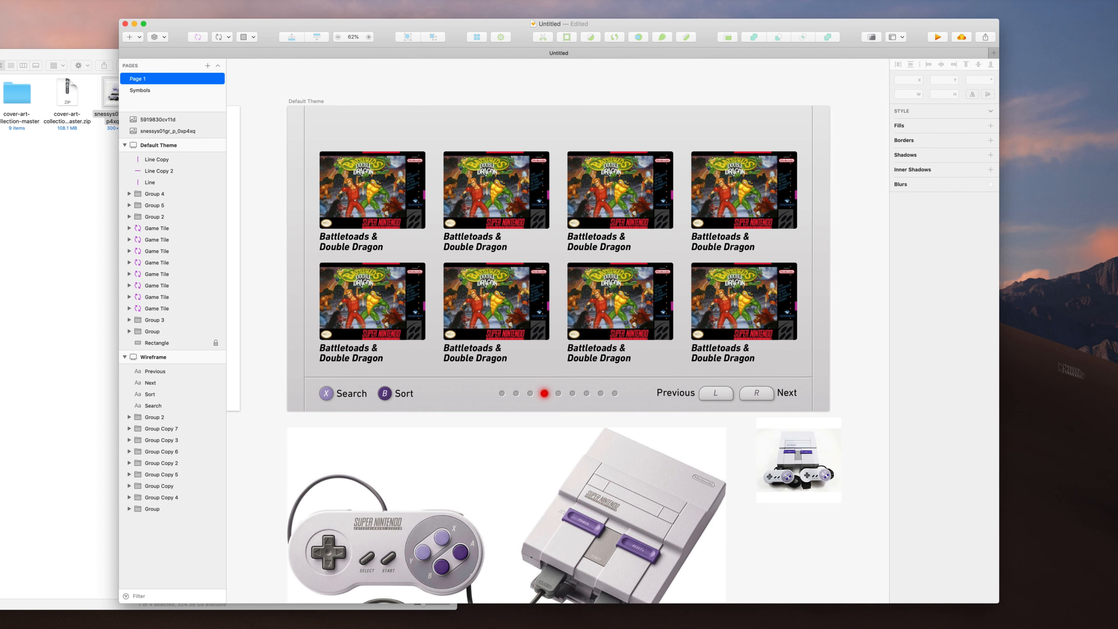
# Switch to the Finder window of the assets folder and open the Console Logos folder
pyautogui.click(108, 285)
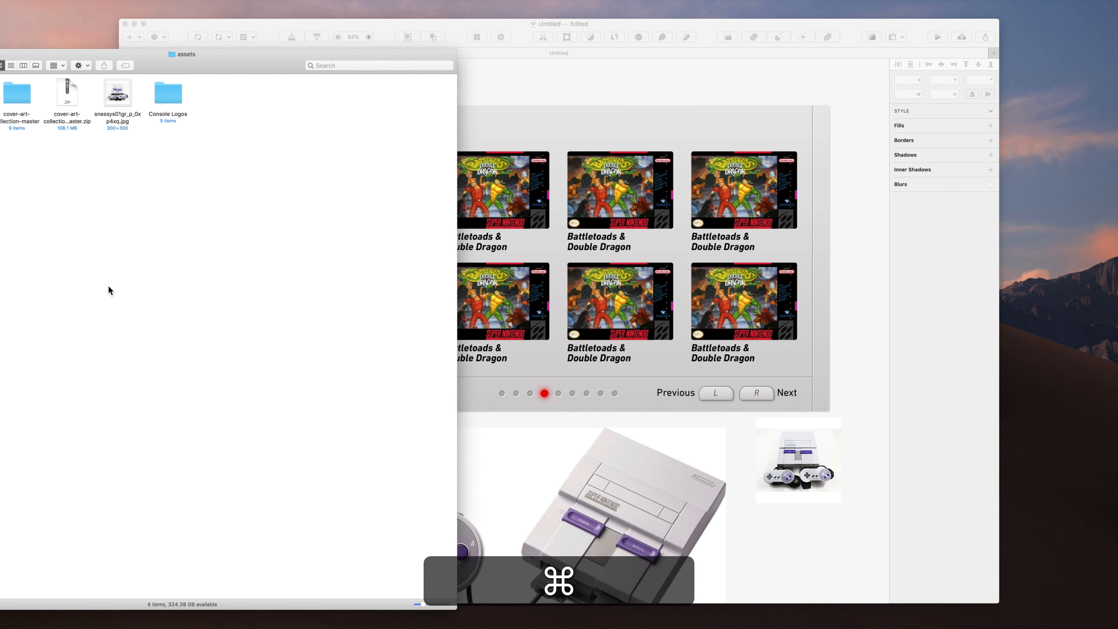
pyautogui.press('Right')
pyautogui.press('Right')
pyautogui.press('Right')
pyautogui.press('Right')
pyautogui.press('super+Down')
# Open the 2019-07-21 Console Logos.sketch file from the Console Logos folder
pyautogui.press('Right')
pyautogui.press('Right')
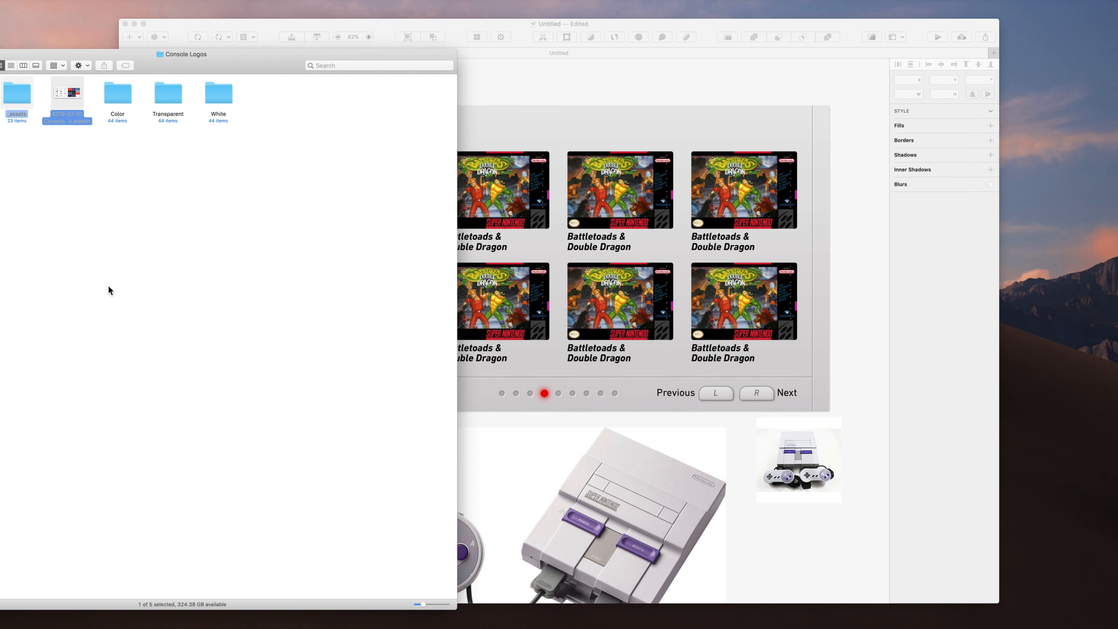
pyautogui.press('Right')
pyautogui.press('Right')
pyautogui.press('Left')
pyautogui.press('Left')
pyautogui.press('super+Down')
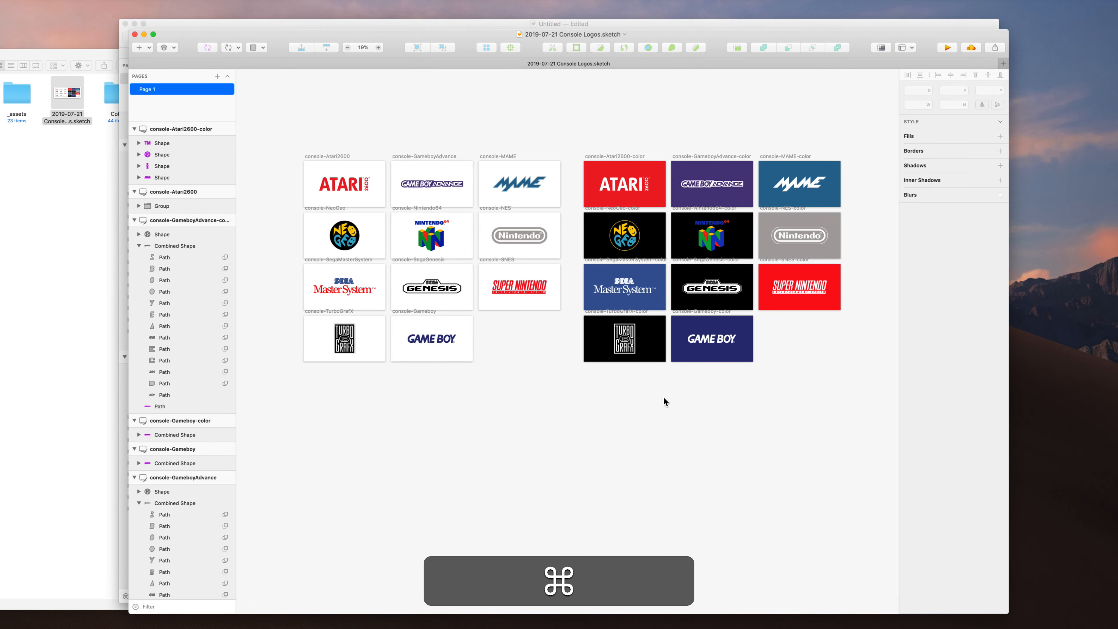
# Copy the red Super Nintendo logo from the console-SNES artboard into the Default Theme header, placing it centered at X 642, Y 32
pyautogui.keyDown('super'); pyautogui.scroll(5, 664, 399); pyautogui.keyUp('super')
pyautogui.click(740, 259)
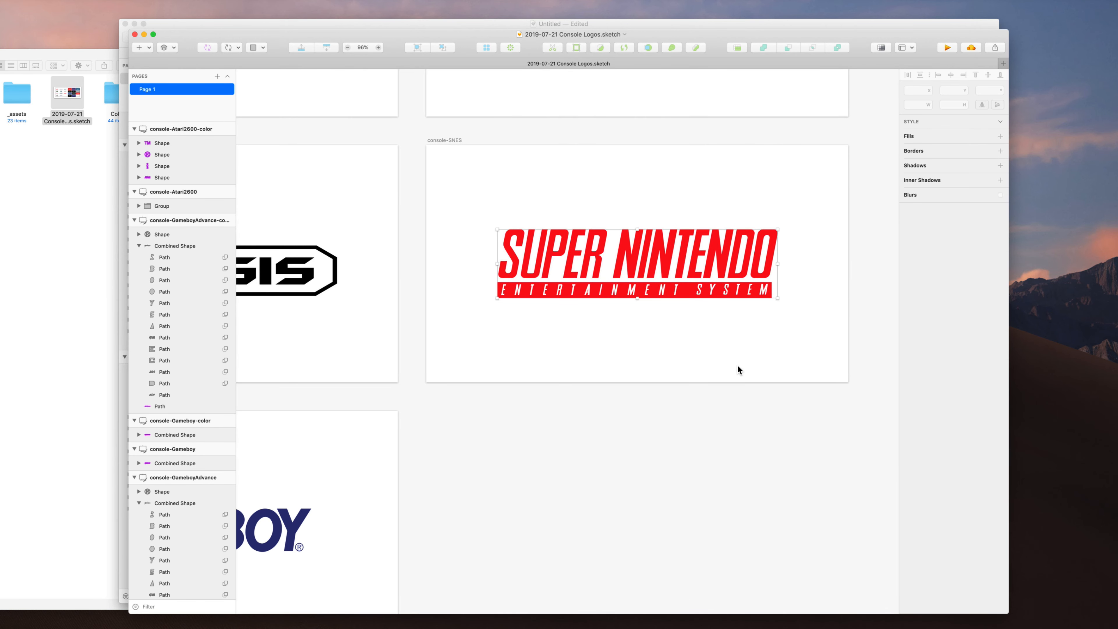
pyautogui.press('super+c')
pyautogui.moveTo(960, 64); pyautogui.dragTo(945, 263)
pyautogui.click(945, 105)
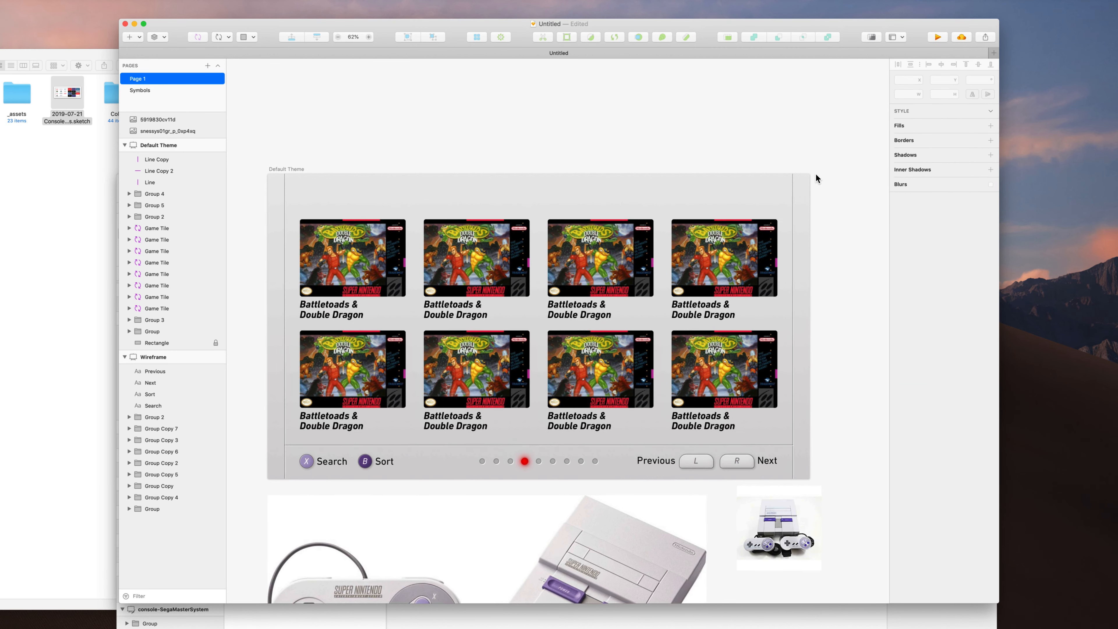
pyautogui.press('super+v')
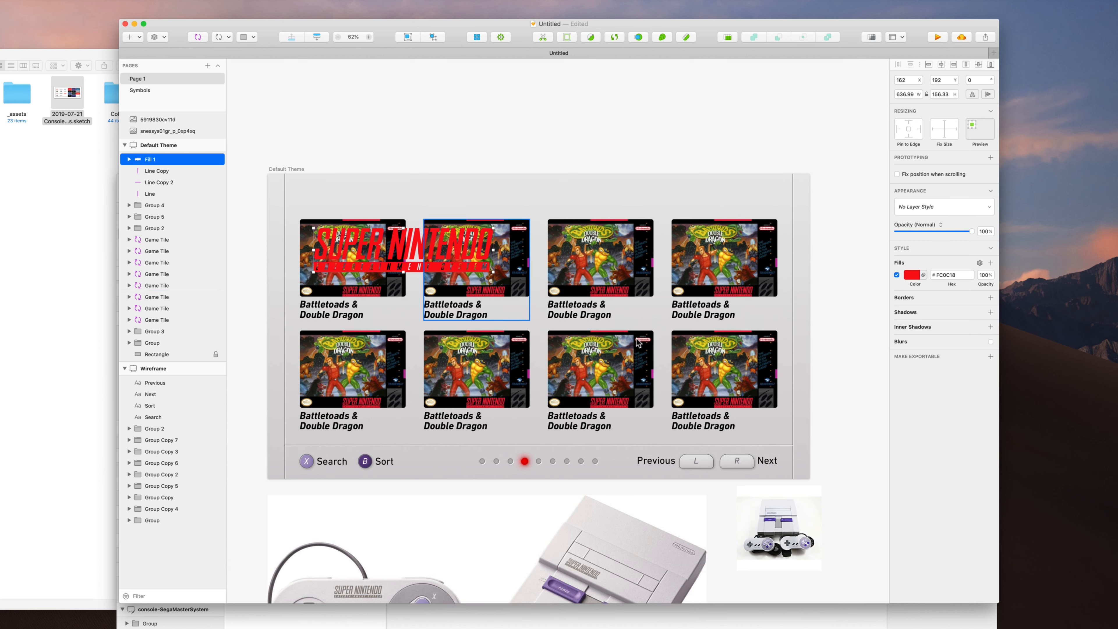
pyautogui.moveTo(445, 248); pyautogui.dragTo(809, 288)
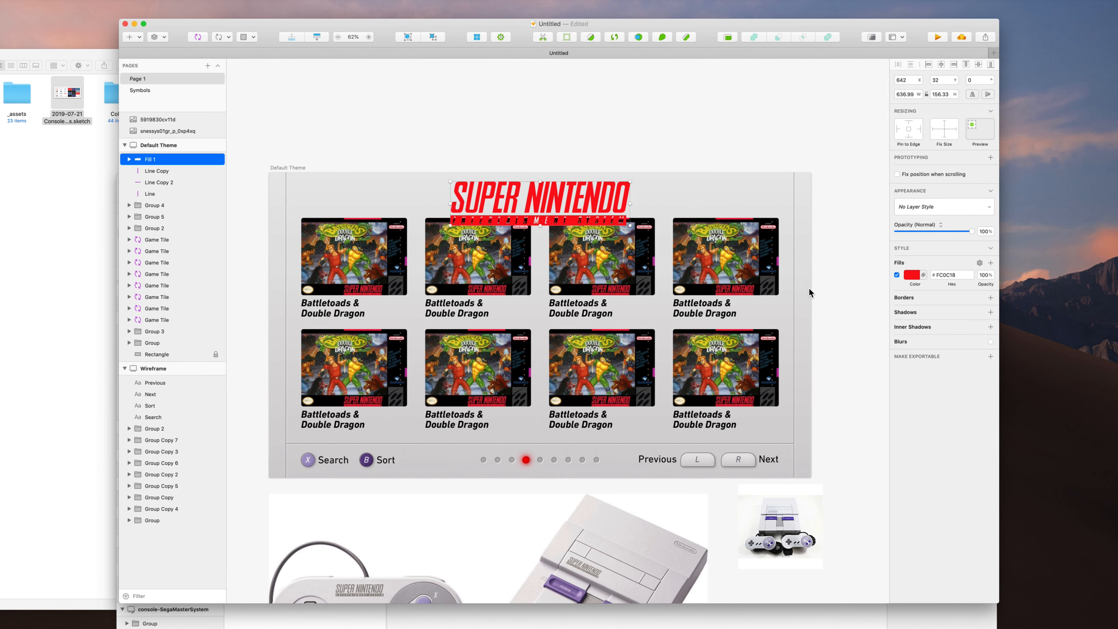
# Set the Scale Layers origin for the Super Nintendo logo to its center
pyautogui.scroll(-5, 809, 289)
pyautogui.hscroll(-4, 809, 288)
pyautogui.scroll(2, 836, 184)
pyautogui.hscroll(2, 836, 185)
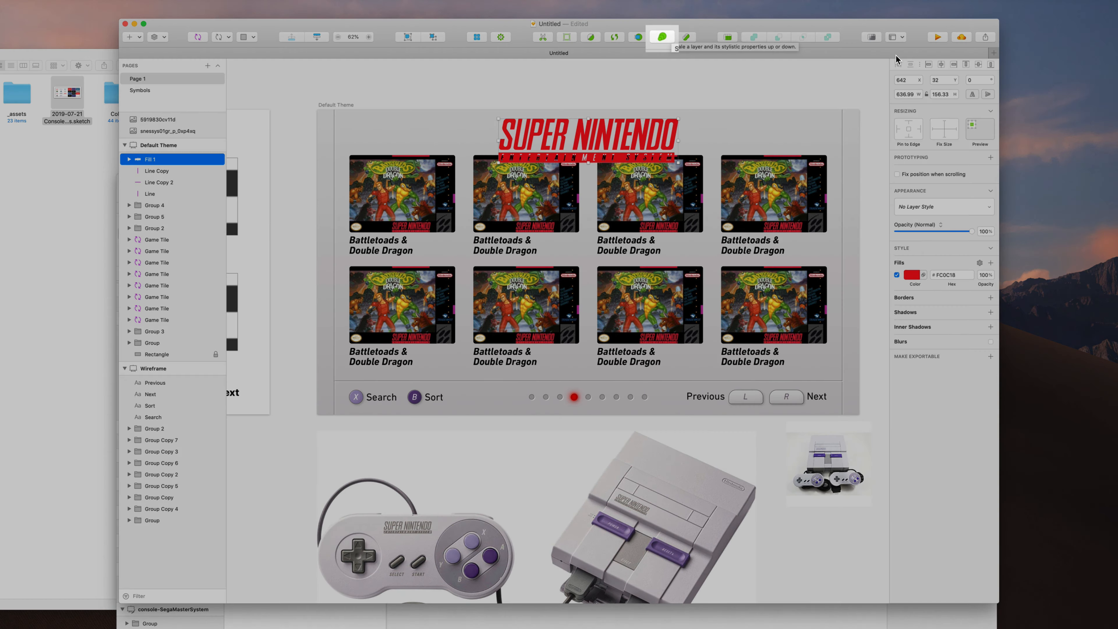
pyautogui.click(662, 37)
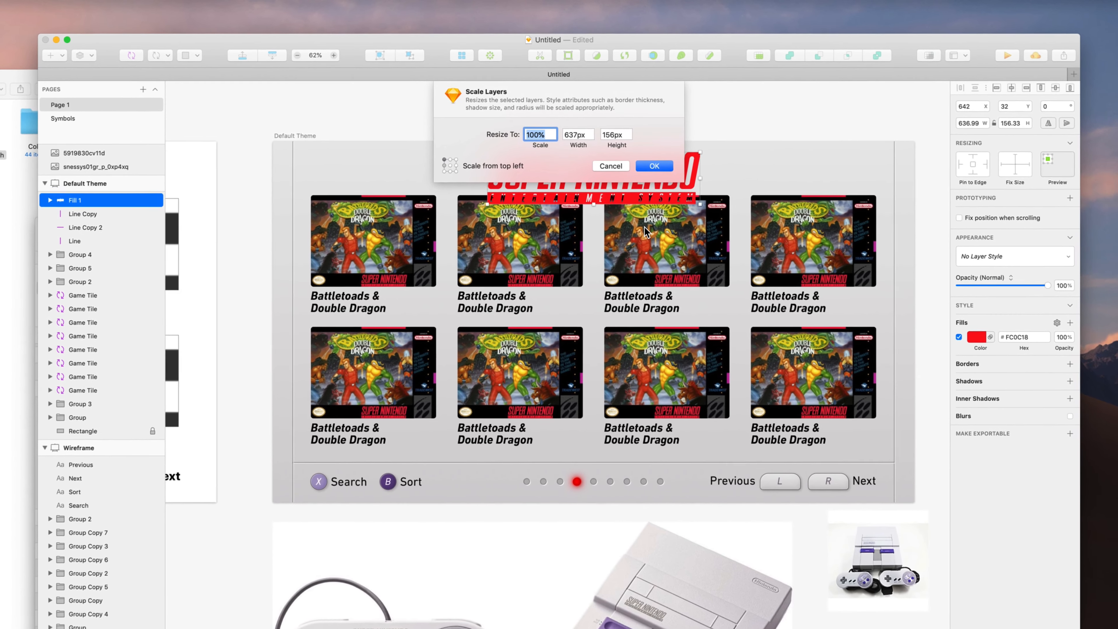
pyautogui.click(461, 130)
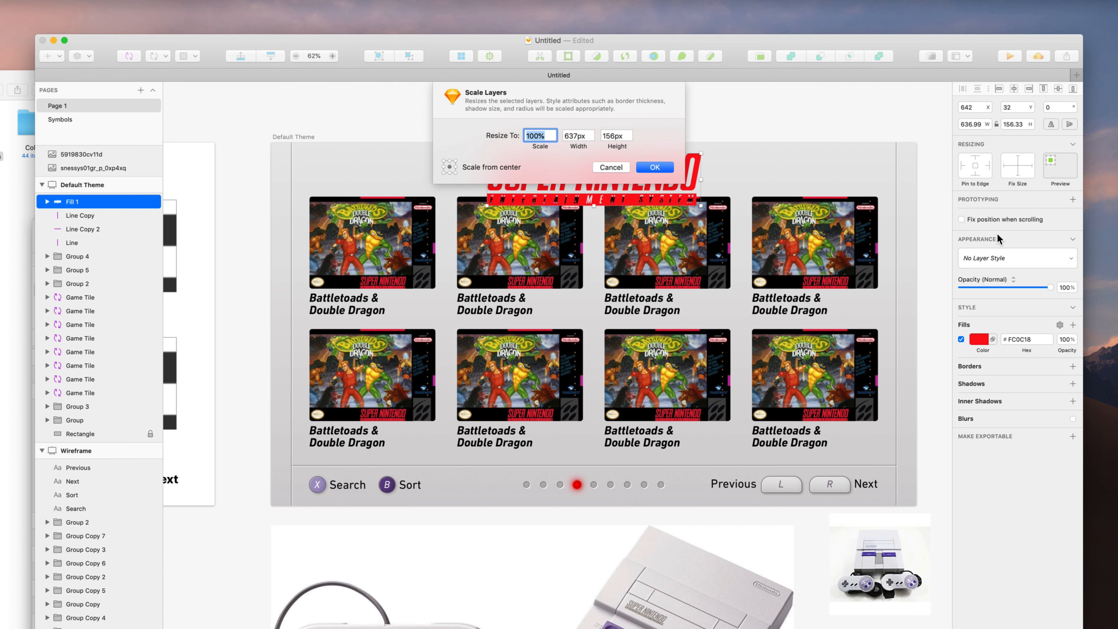
pyautogui.press('Escape')
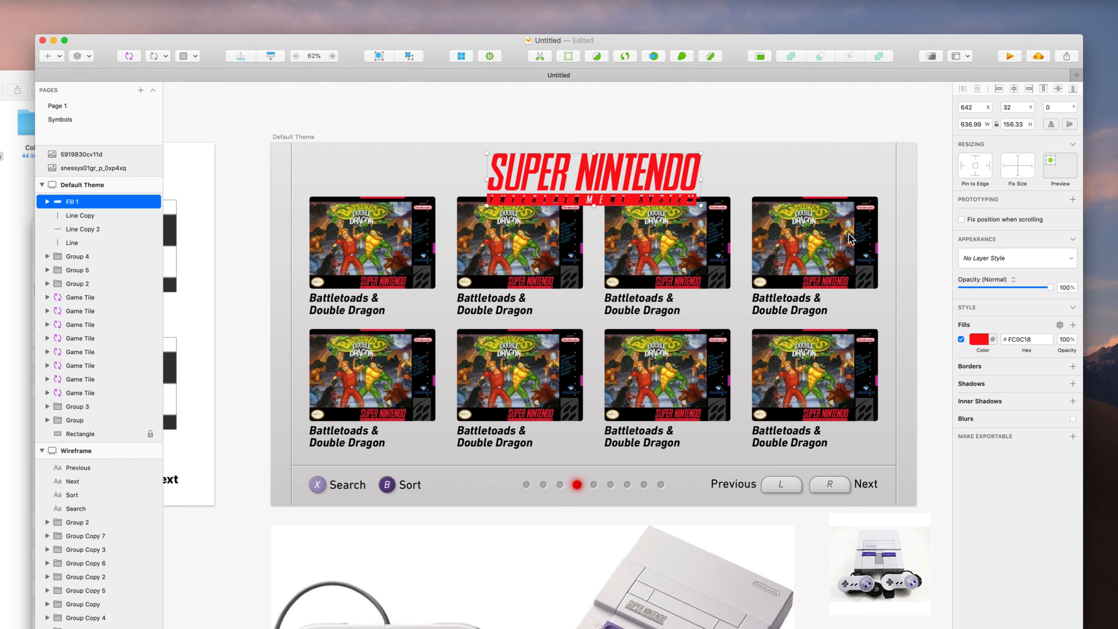
# Scale the Super Nintendo logo from its center to 40%
pyautogui.hscroll(-5, 852, 240)
pyautogui.click(682, 55)
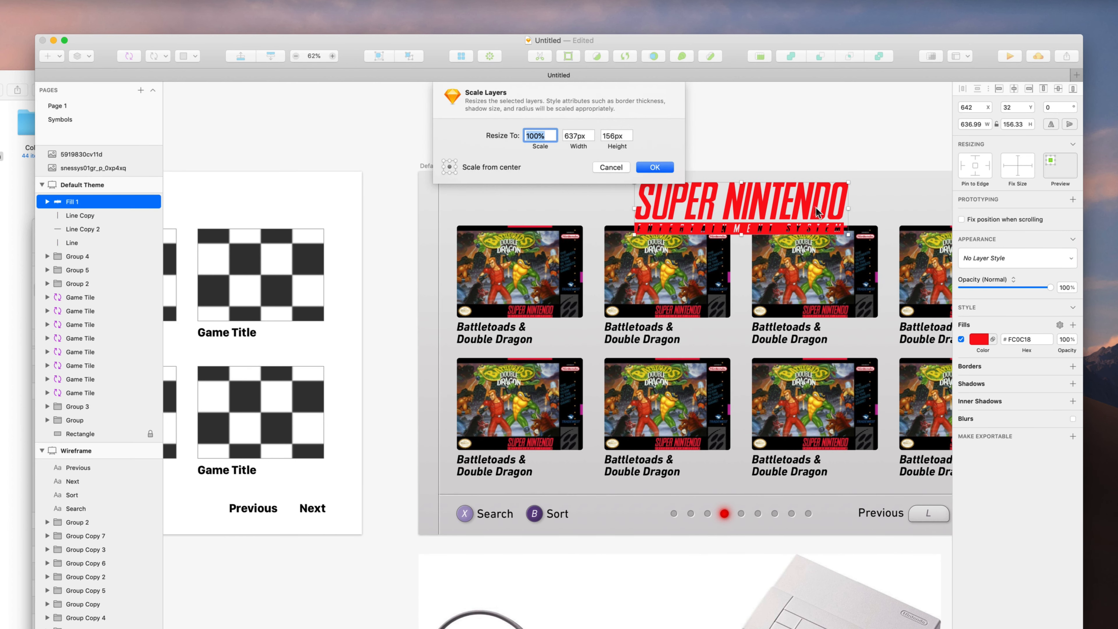
pyautogui.hotkey('shift', 'Down')
pyautogui.hotkey('shift', 'Down')
pyautogui.hotkey('shift', 'Down')
pyautogui.hotkey('shift', 'Down')
pyautogui.hotkey('shift', 'Down')
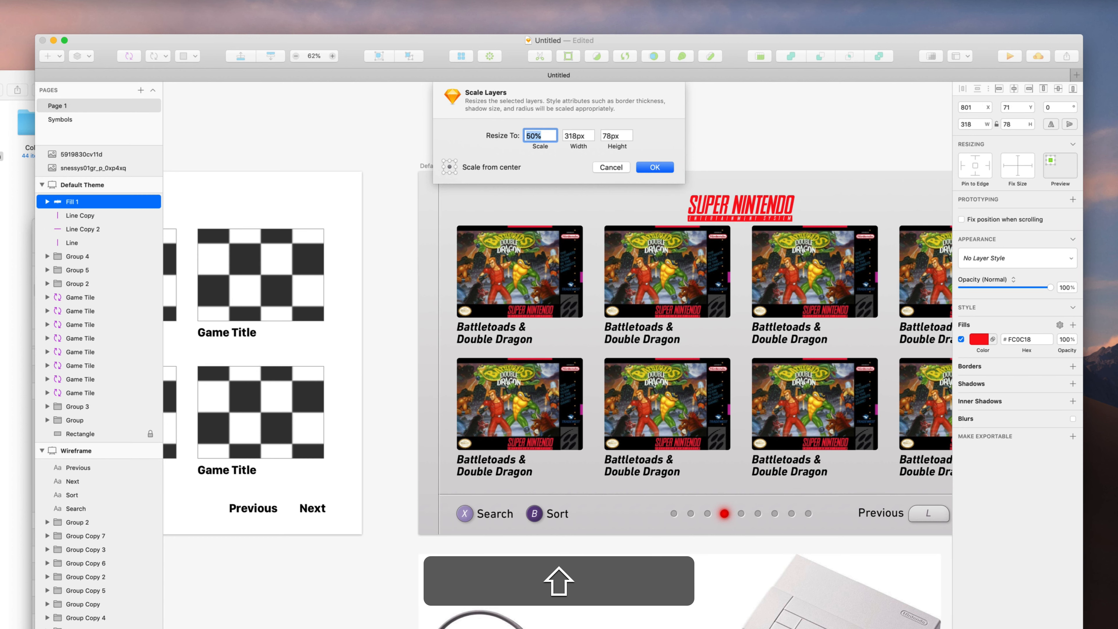
pyautogui.hotkey('shift', 'Down')
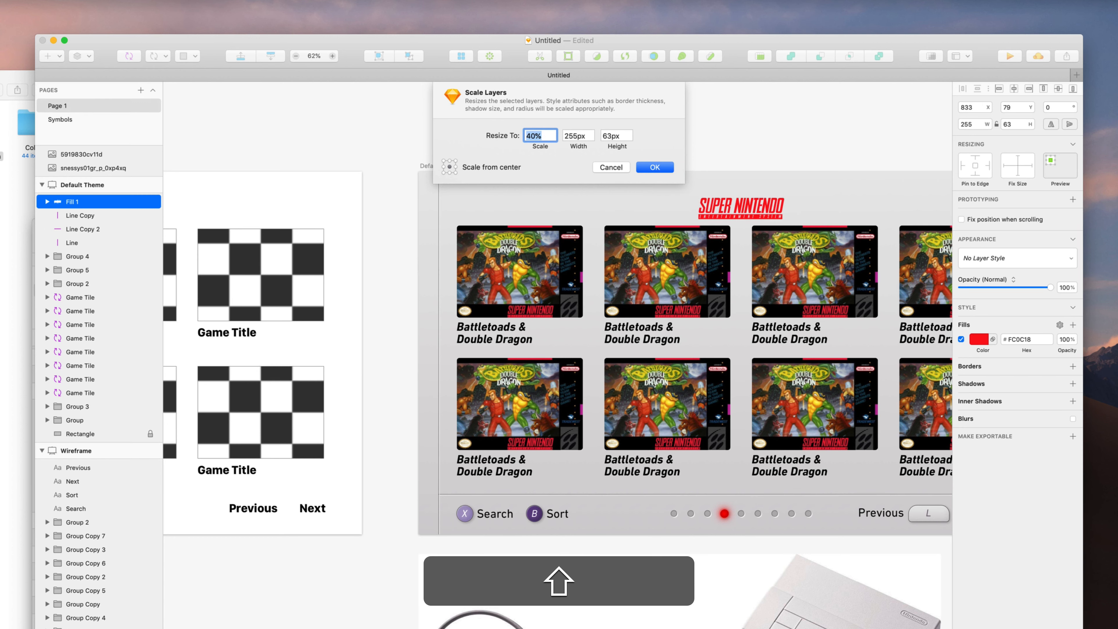
pyautogui.press('Return')
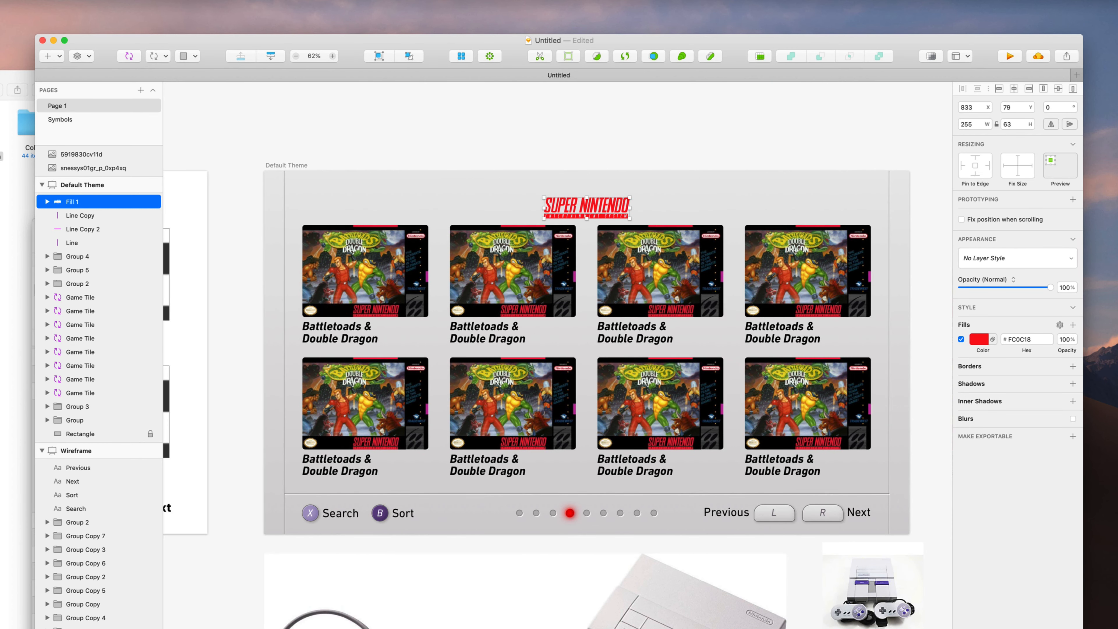
# Move the Super Nintendo logo up to Y 51, between the artboard's upper edge and the game tiles
pyautogui.press('alt')
pyautogui.click(951, 212)
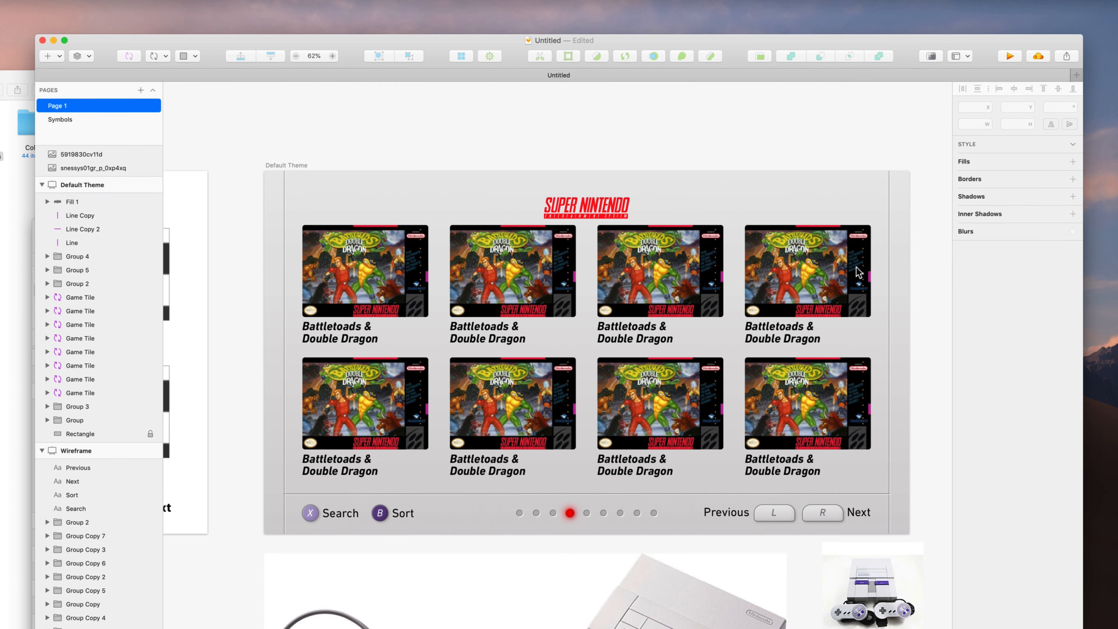
pyautogui.click(852, 269)
pyautogui.moveTo(852, 269); pyautogui.dragTo(852, 259)
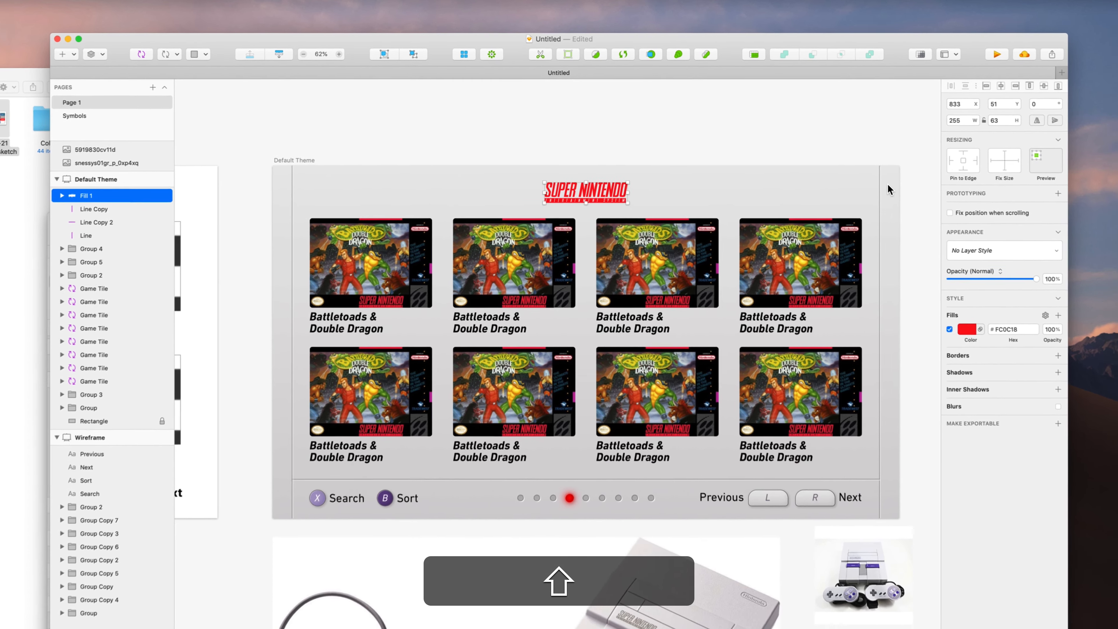
pyautogui.click(896, 189)
# Fill the Super Nintendo logo with the dark gray document color, hex 716774
pyautogui.hscroll(2, 896, 189)
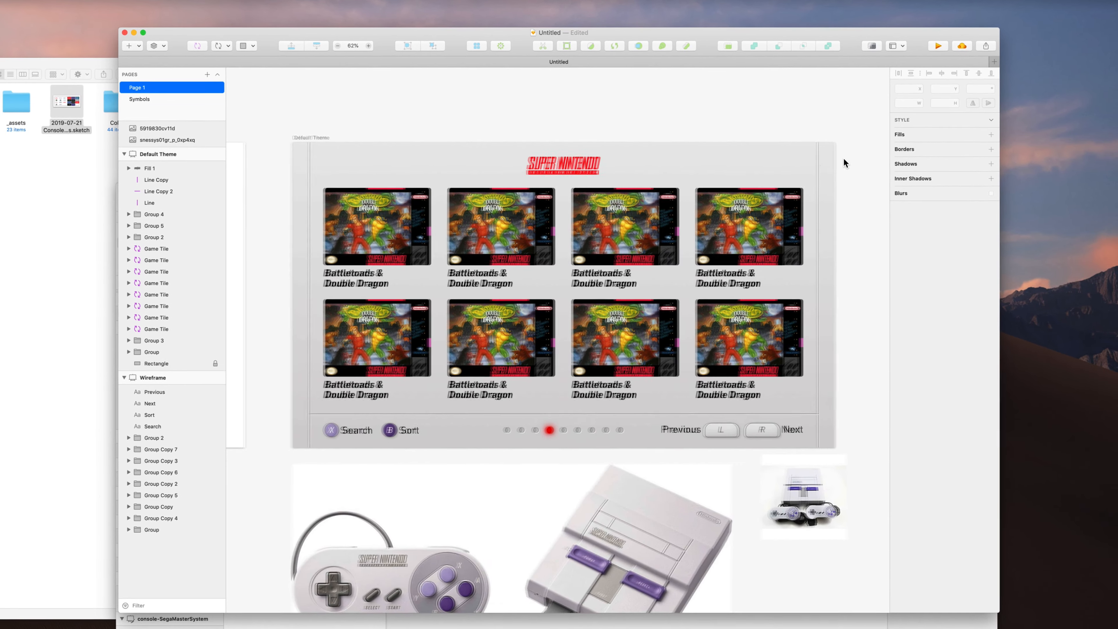
pyautogui.hscroll(-3, 845, 163)
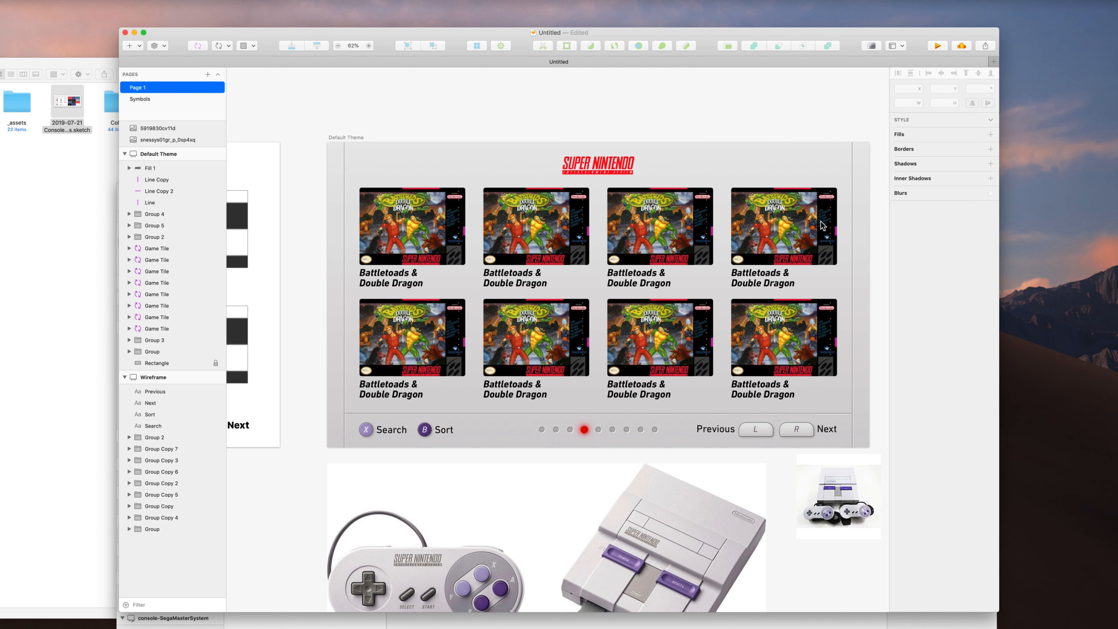
pyautogui.click(598, 164)
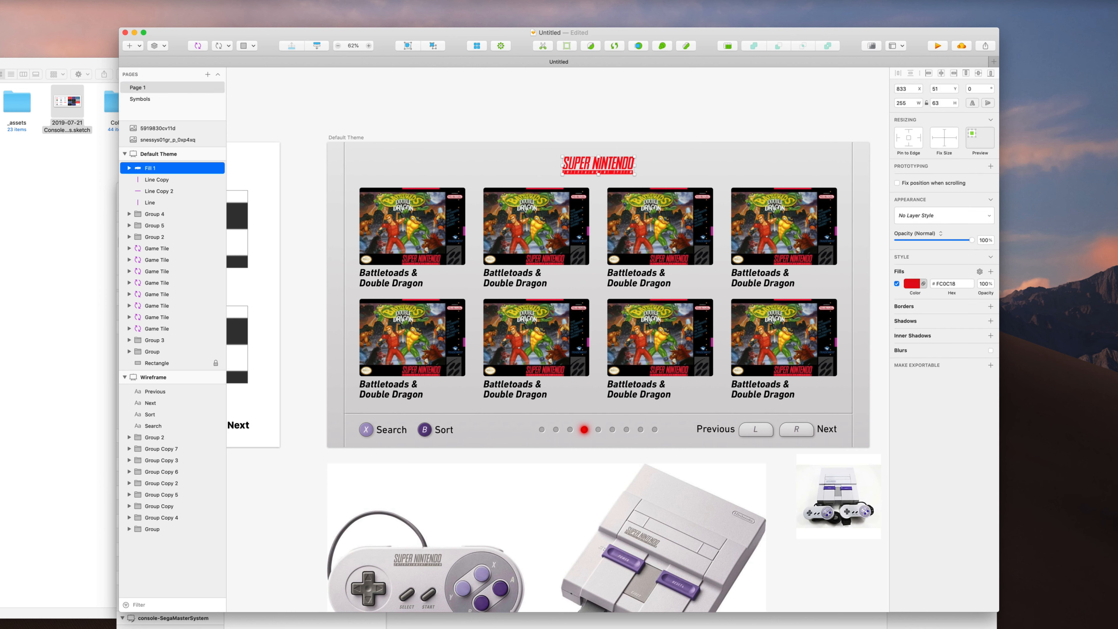
pyautogui.click(913, 285)
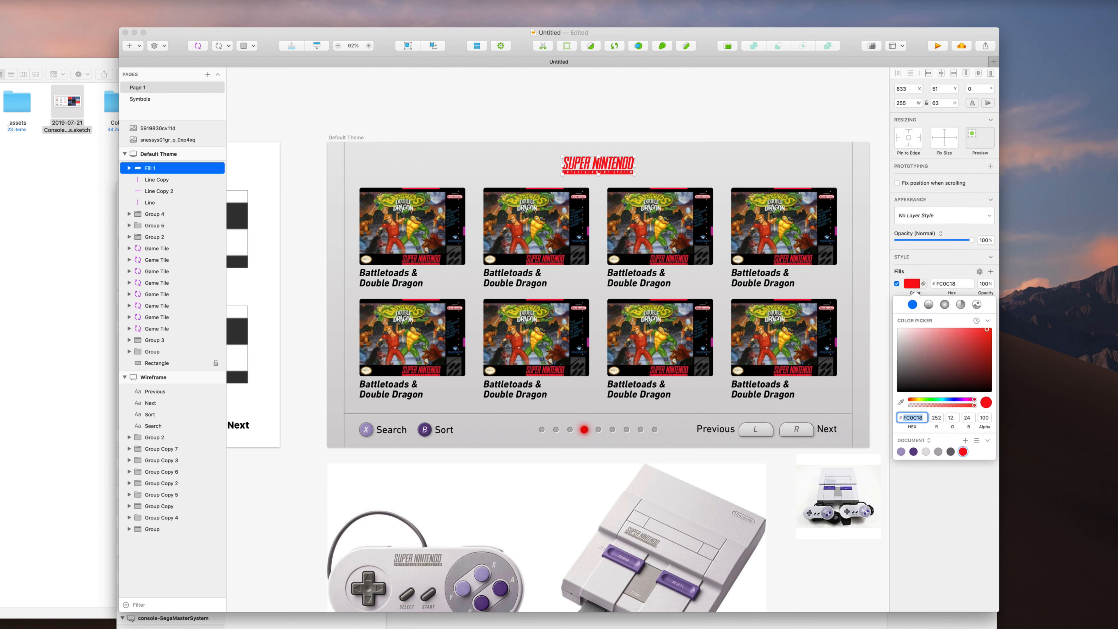
pyautogui.click(951, 451)
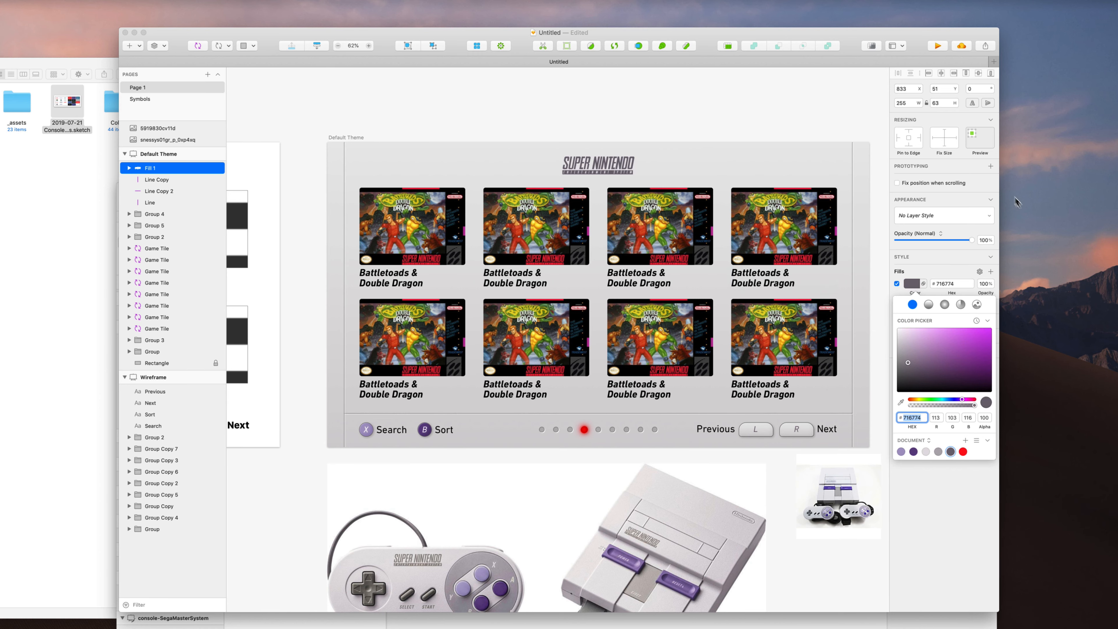
pyautogui.press('Escape')
pyautogui.press('Escape')
# Copy the Nintendo logo from the console-NES artboard of the logos file and paste it beside the Super Nintendo logo at X 1170, Y 17
pyautogui.scroll(-2, 1029, 159)
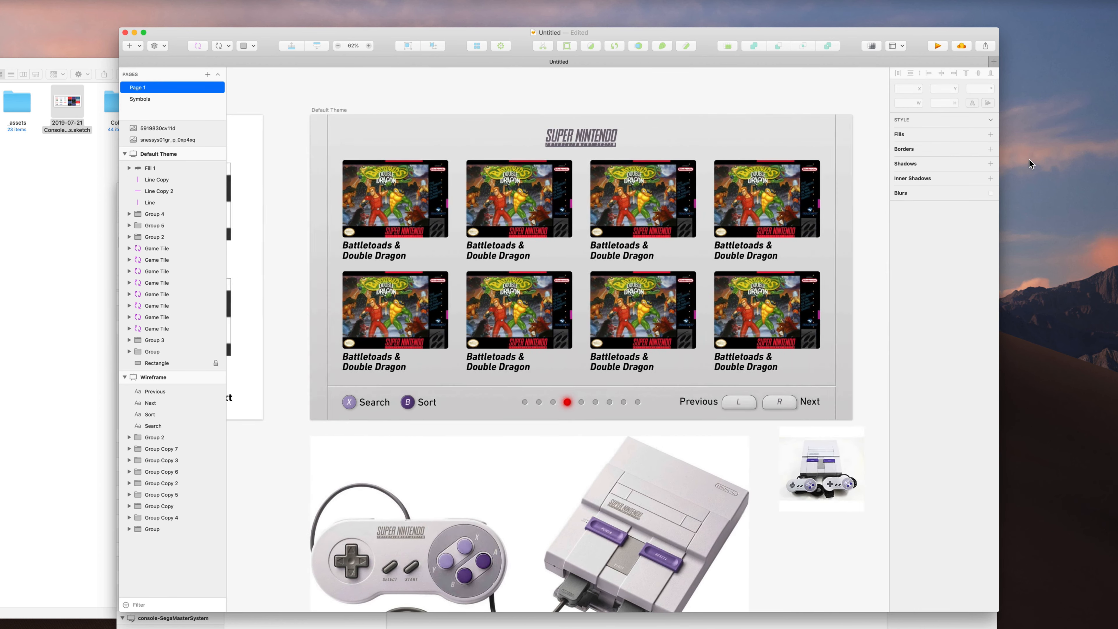
pyautogui.scroll(-2, 1029, 159)
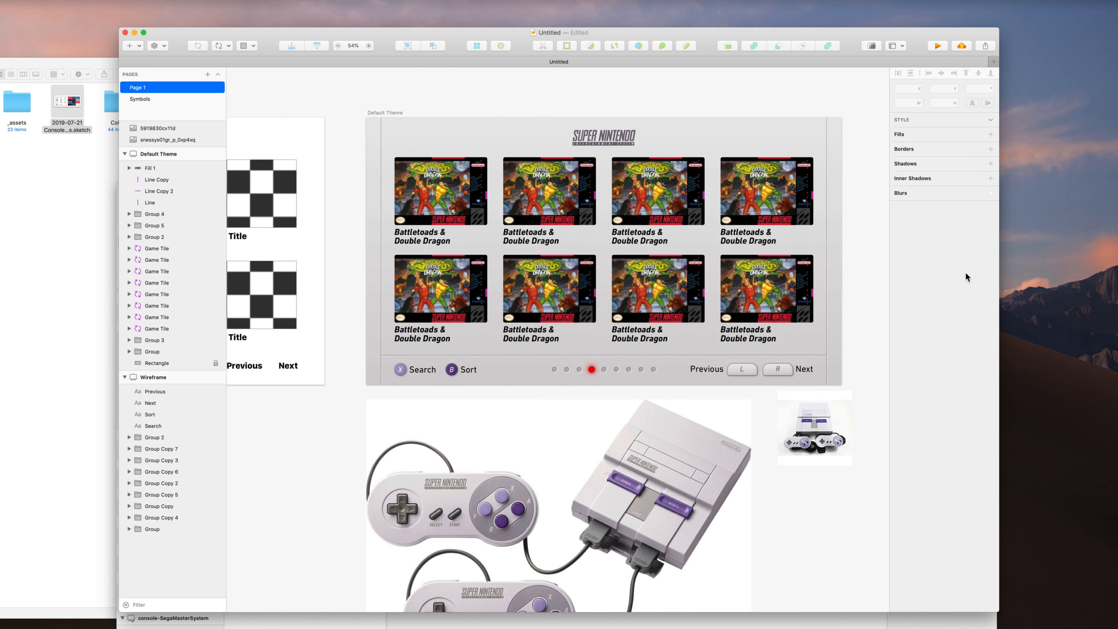
pyautogui.scroll(2, 965, 271)
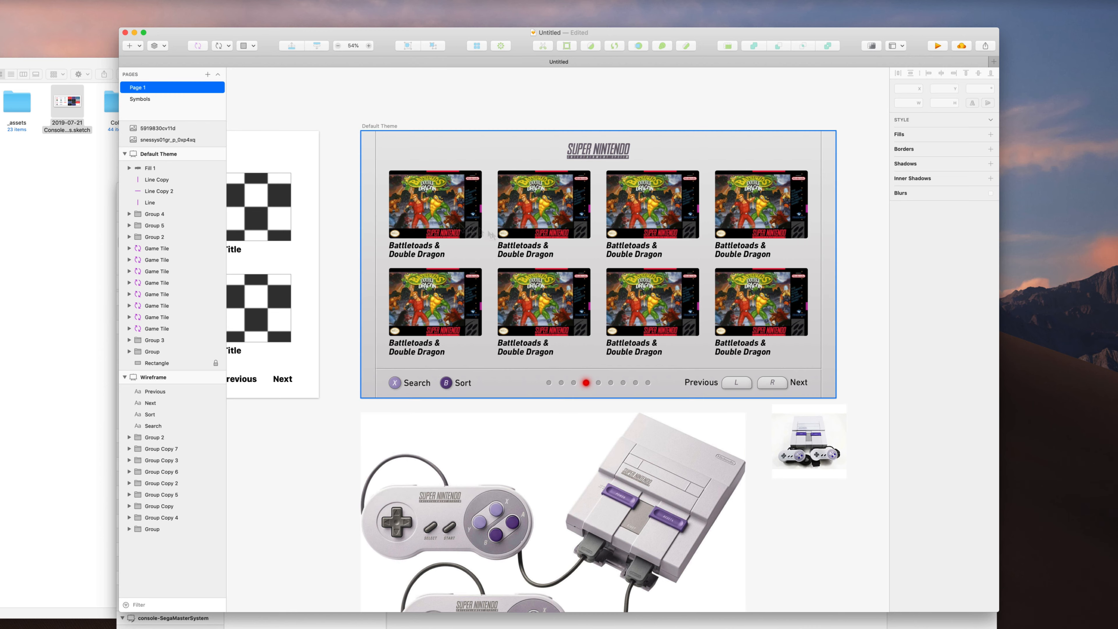
pyautogui.hotkey('ctrl', 'Up')
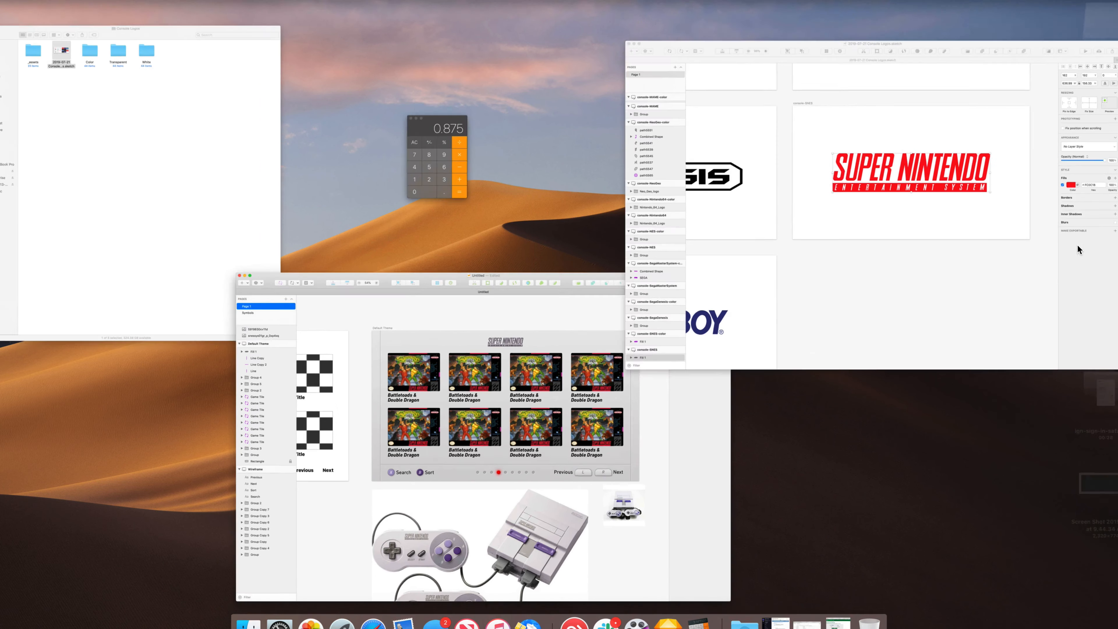
pyautogui.click(1077, 244)
pyautogui.scroll(-10, 737, 307)
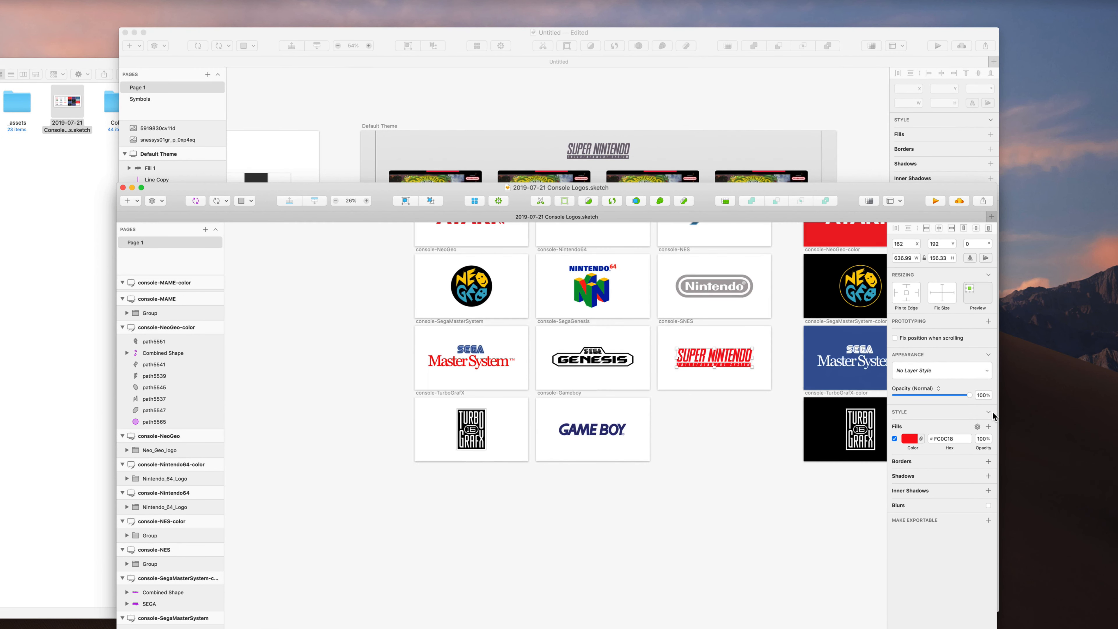
pyautogui.click(731, 289)
pyautogui.press('super+c')
pyautogui.press('super+grave')
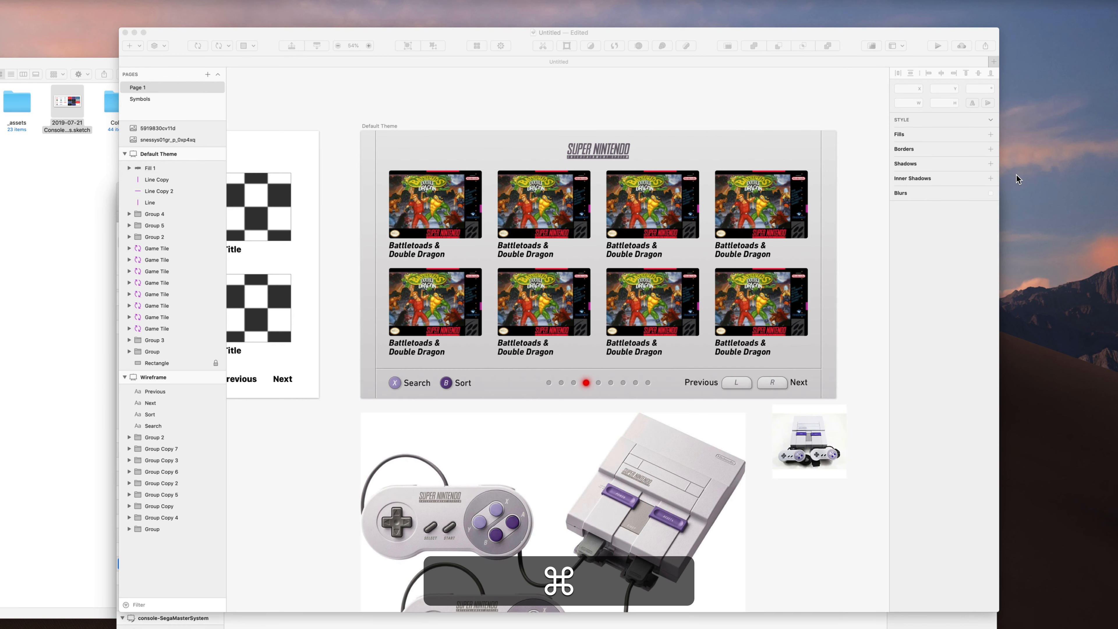
pyautogui.press('super+v')
pyautogui.moveTo(480, 197); pyautogui.dragTo(731, 159)
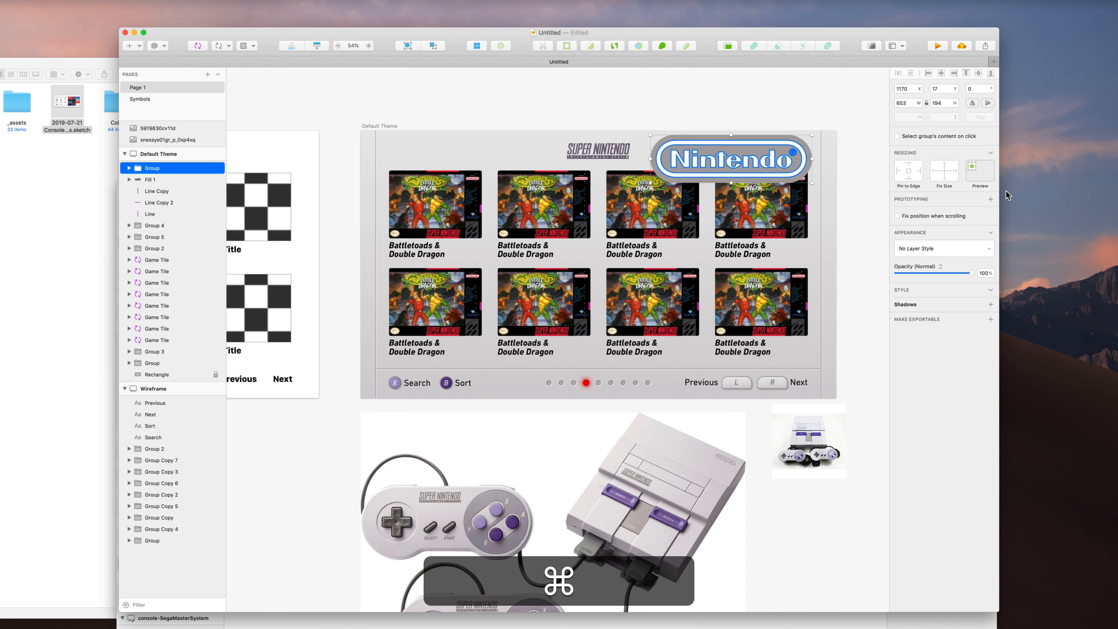
# Delete the gray backing shape of the Nintendo logo and ungroup the remaining white shape
pyautogui.press('super+BackSpace')
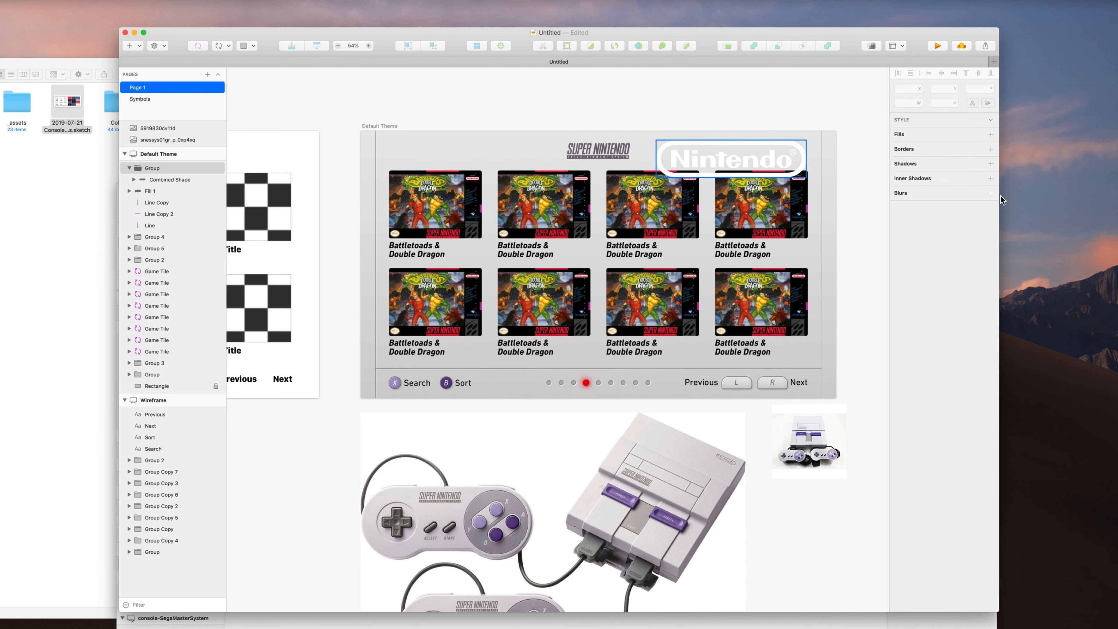
pyautogui.click(731, 159)
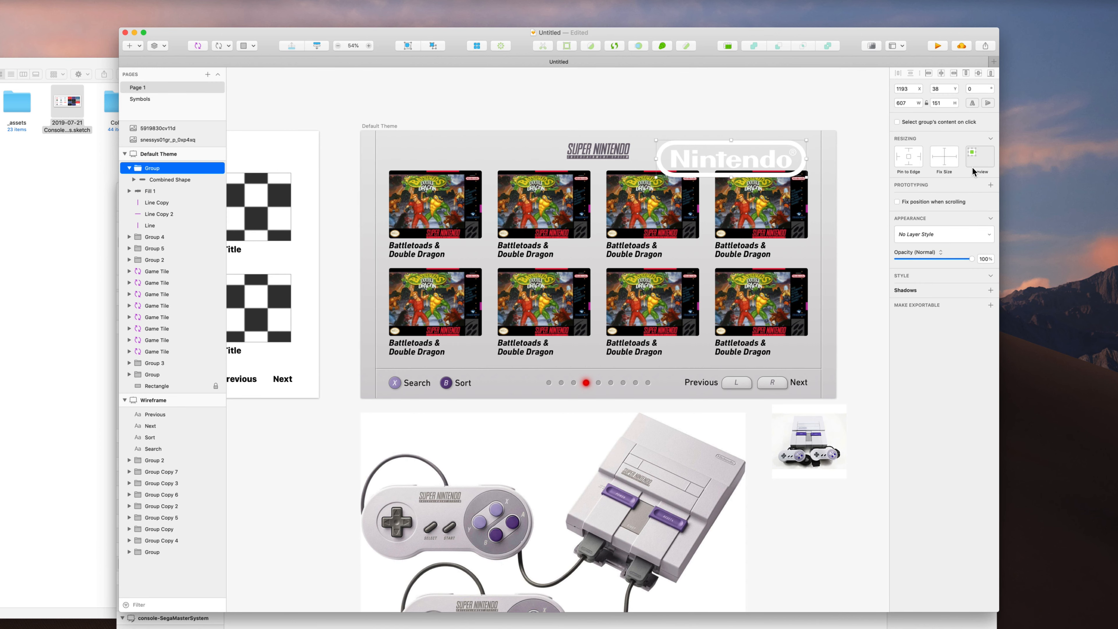
pyautogui.press('shift+super+g')
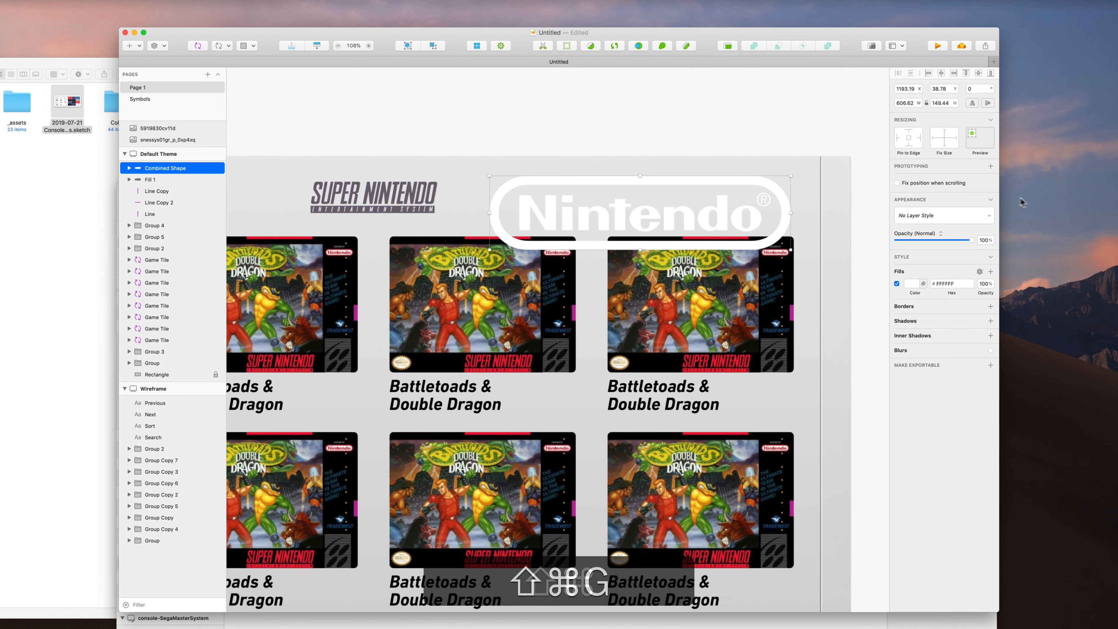
# Fill the Nintendo logo shape with the light gray document color, hex E4DEE2
pyautogui.click(911, 283)
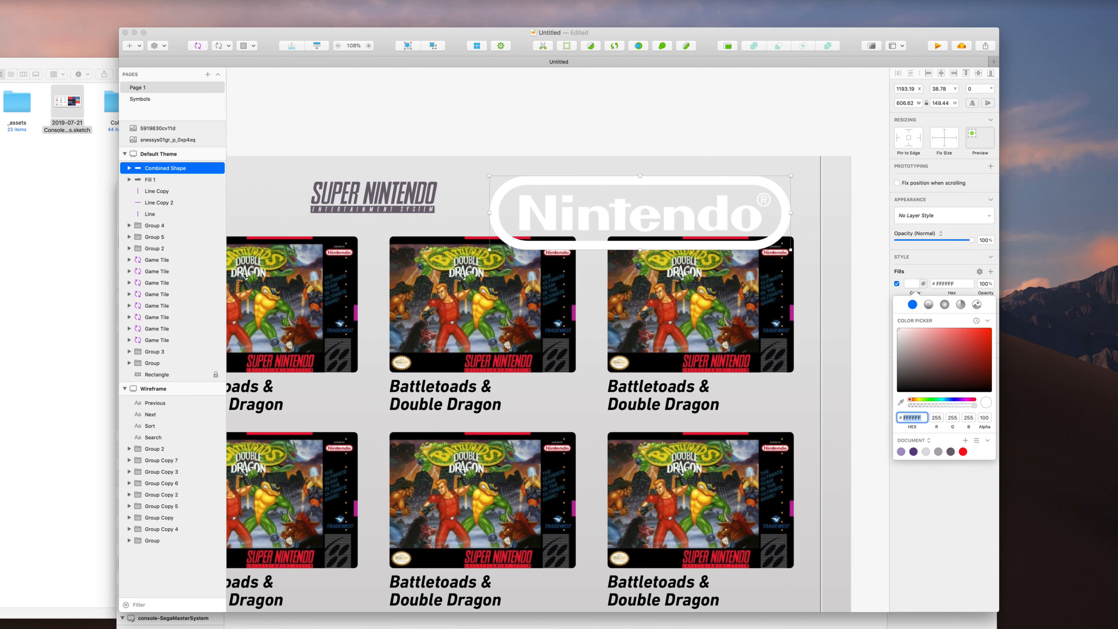
pyautogui.click(926, 451)
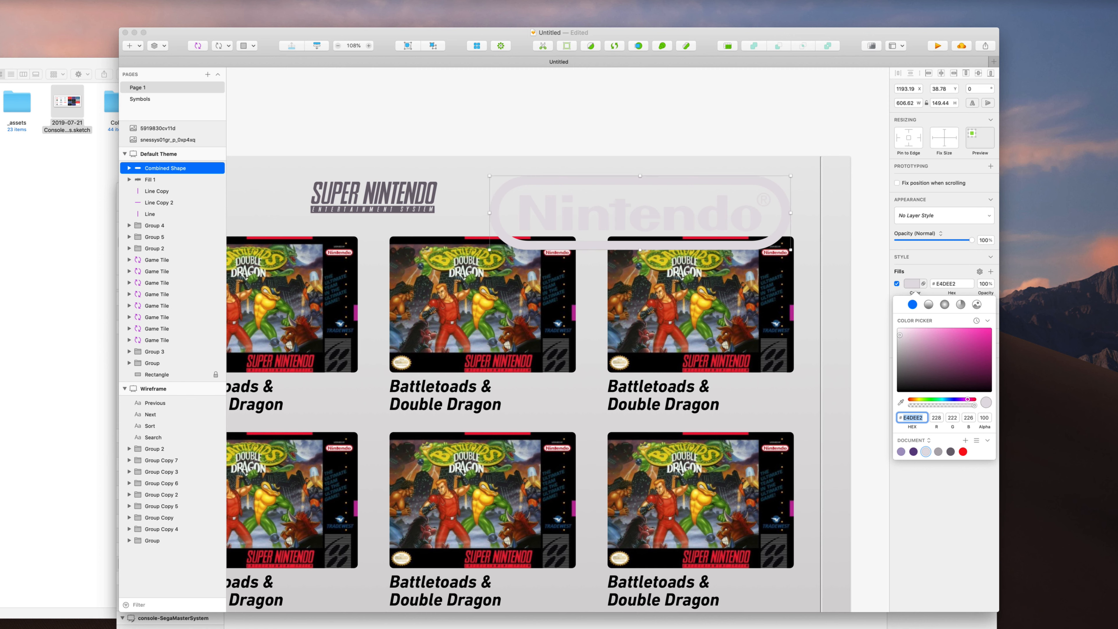
pyautogui.press('Escape')
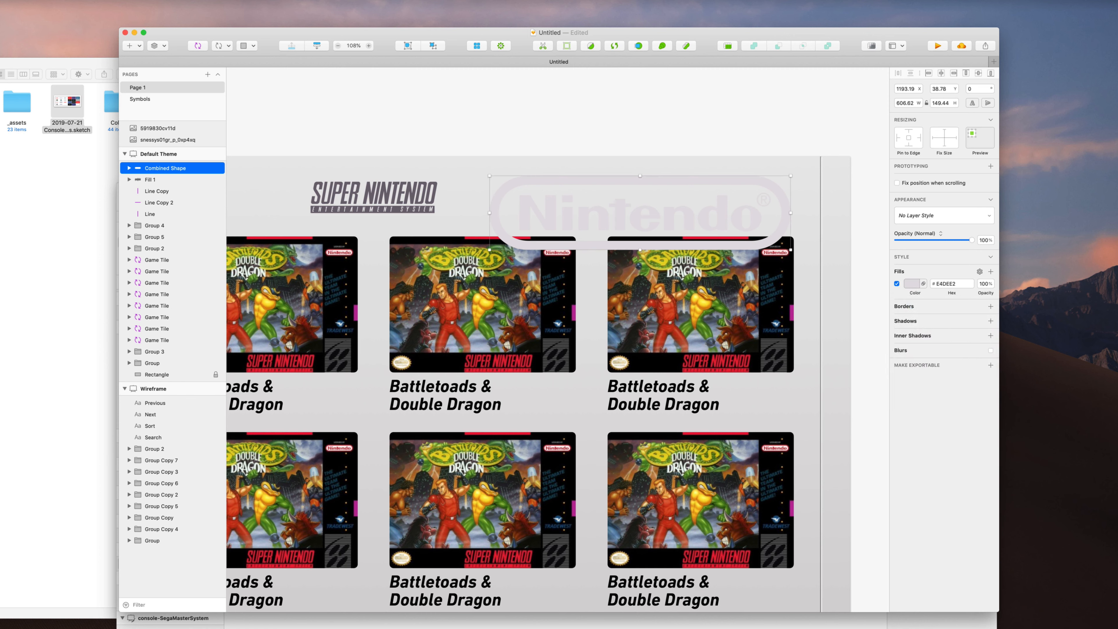
# Add an inner shadow with a Y offset of 1 to the Nintendo logo and scale the logo to 25%
pyautogui.click(991, 336)
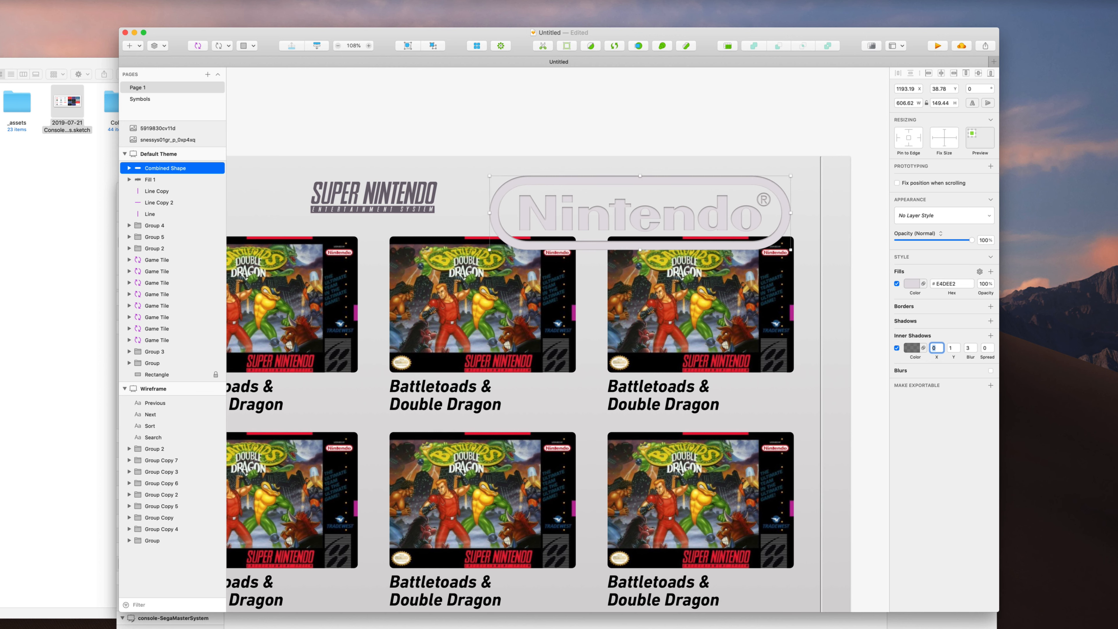
pyautogui.click(951, 348)
pyautogui.press('super+k')
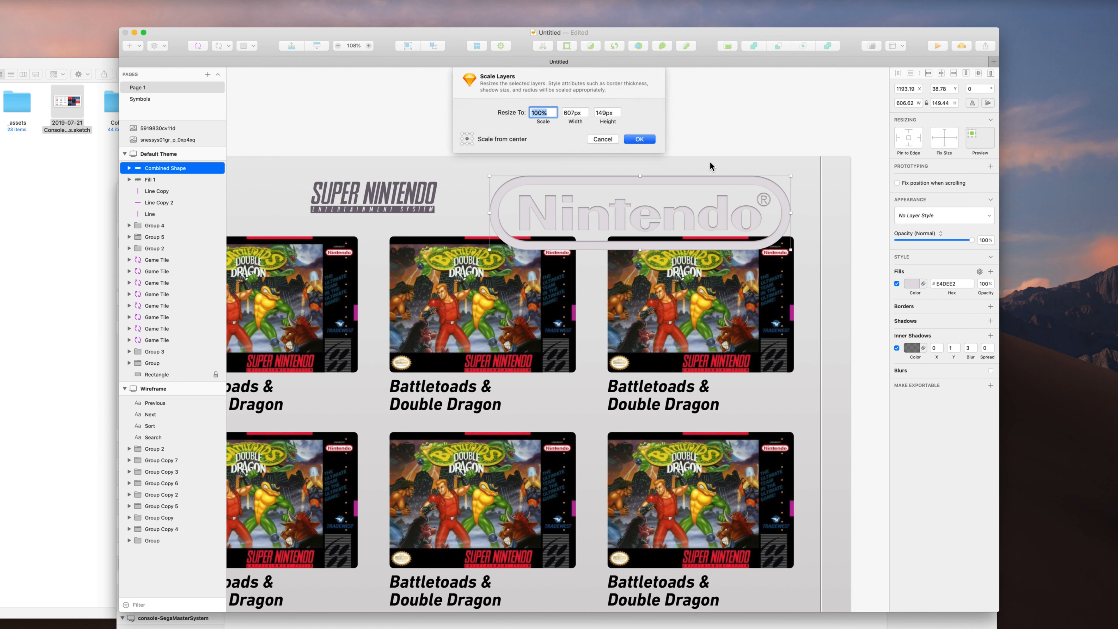
pyautogui.write('25')
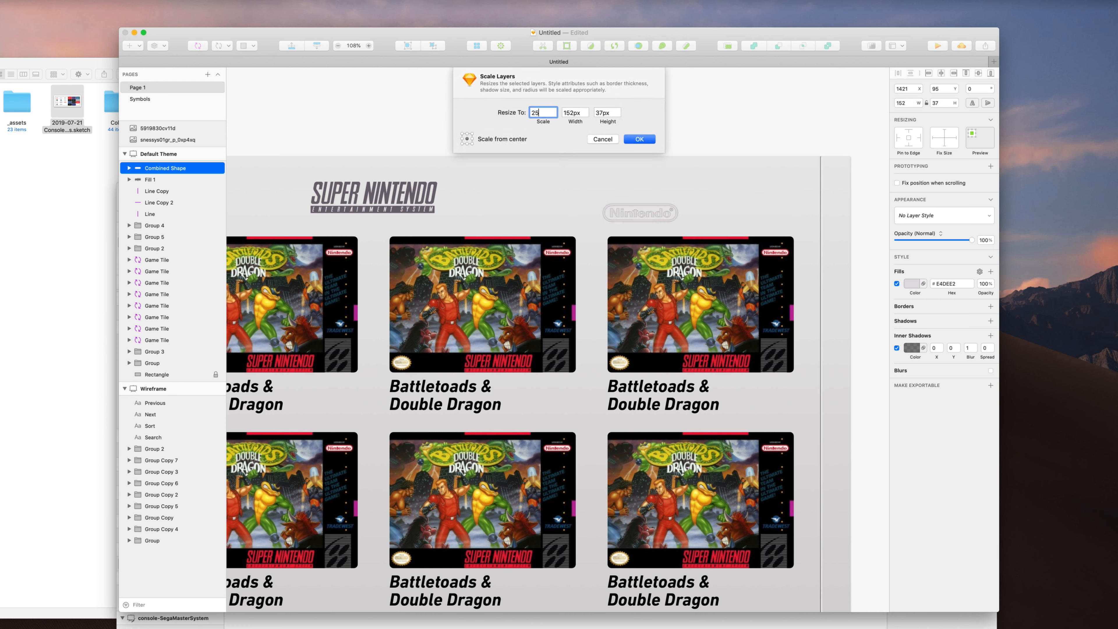
pyautogui.press('Return')
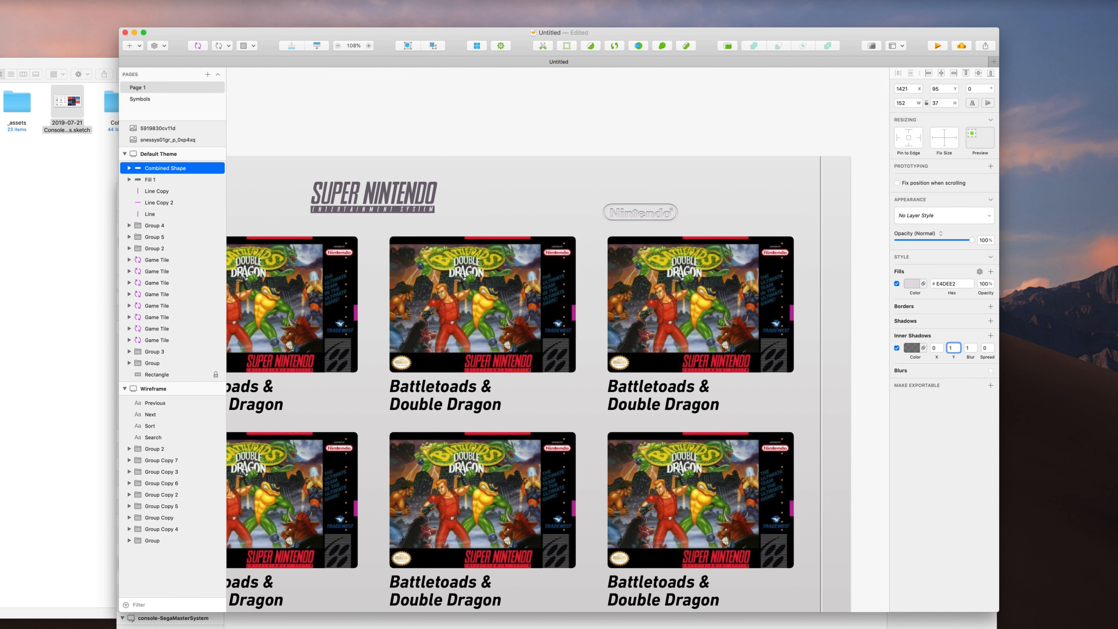
pyautogui.press('Escape')
pyautogui.press('super+z')
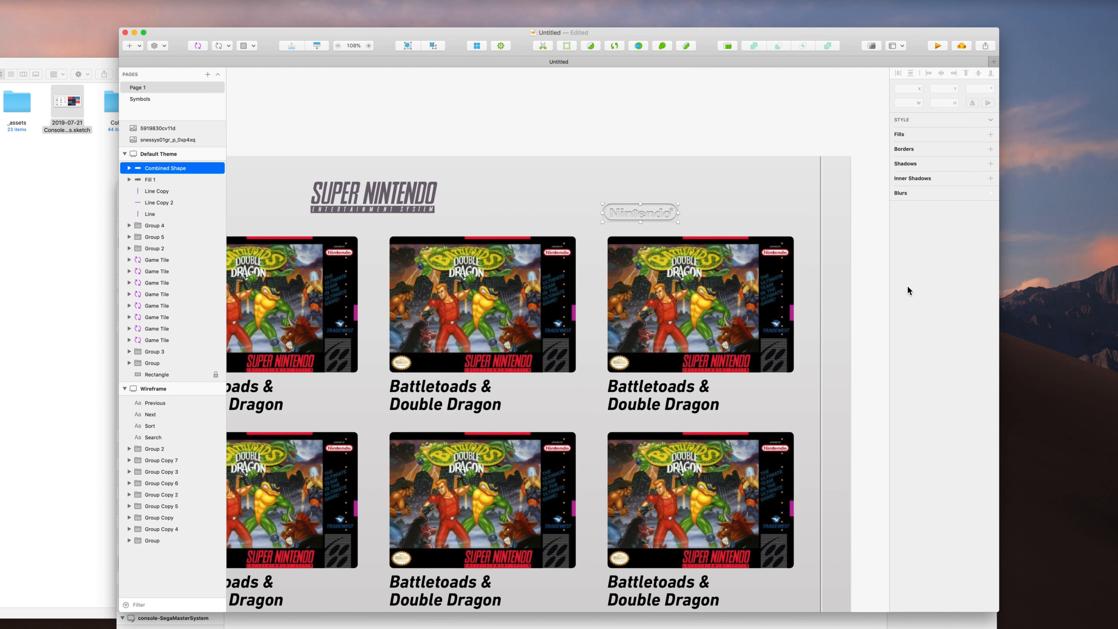
# Move the Nintendo logo to X 1654, Y 64 in the header and set its fill blending mode to Multiply
pyautogui.moveTo(908, 281); pyautogui.dragTo(1060, 261)
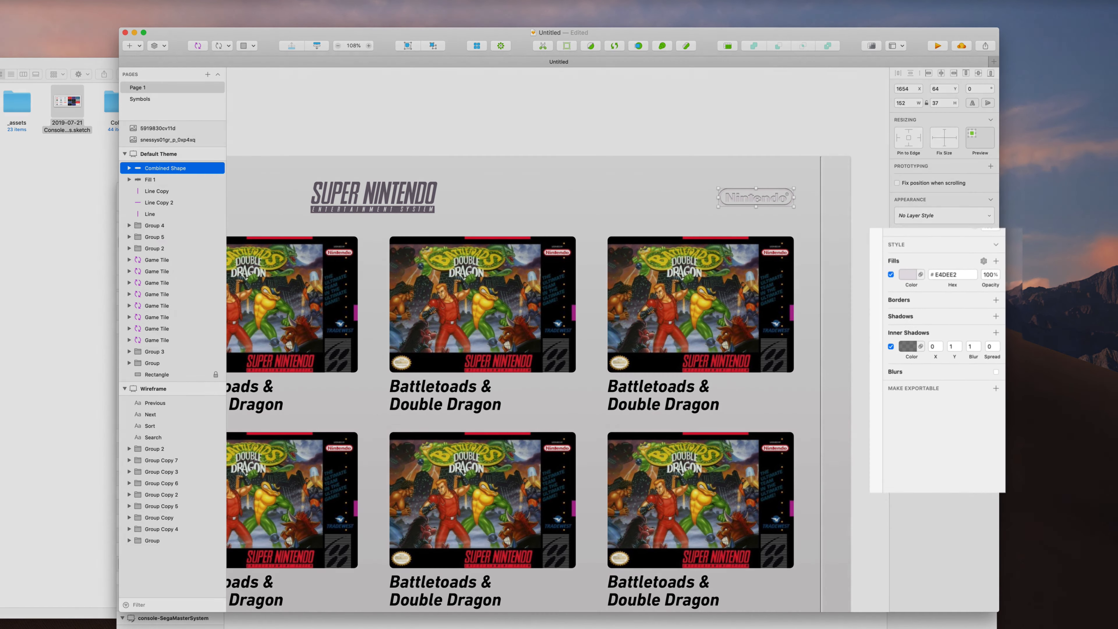
pyautogui.click(923, 284)
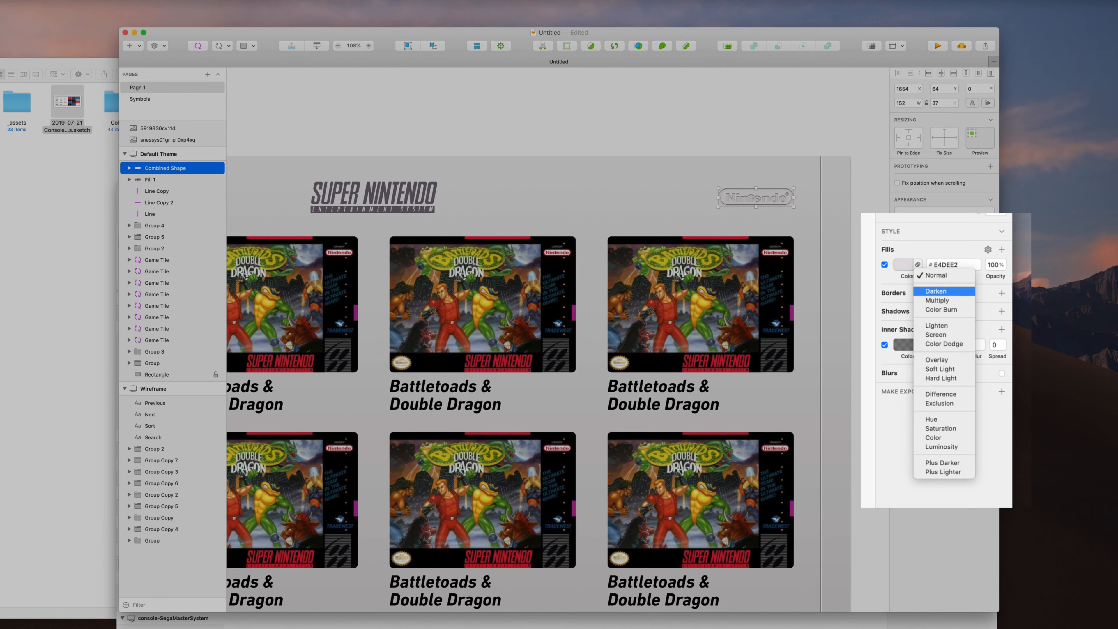
pyautogui.click(937, 299)
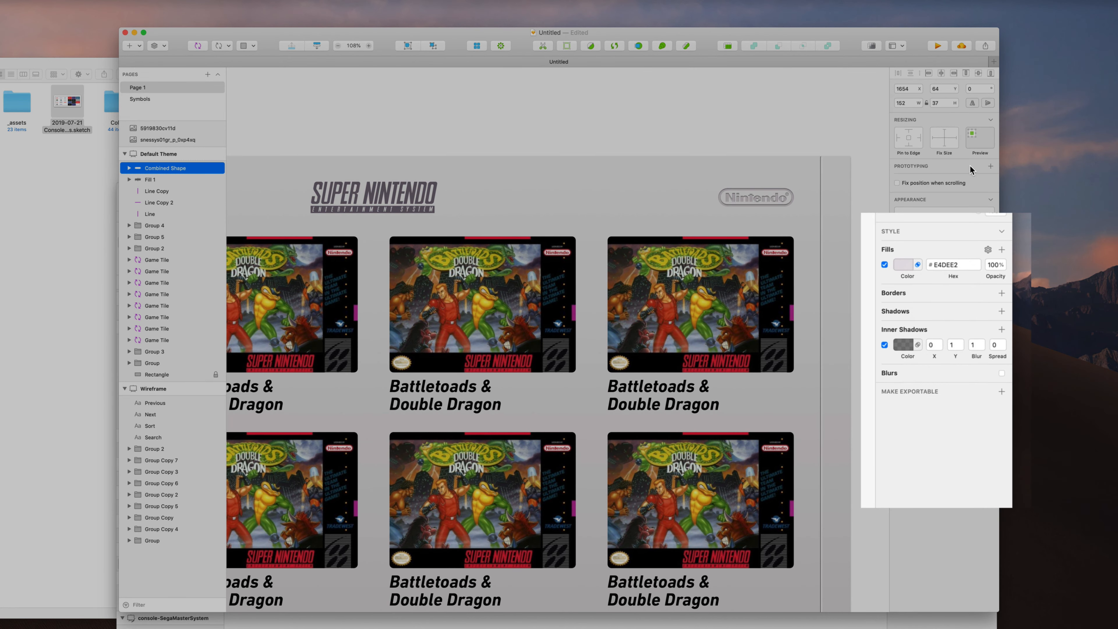
pyautogui.press('Escape')
pyautogui.scroll(-5, 969, 165)
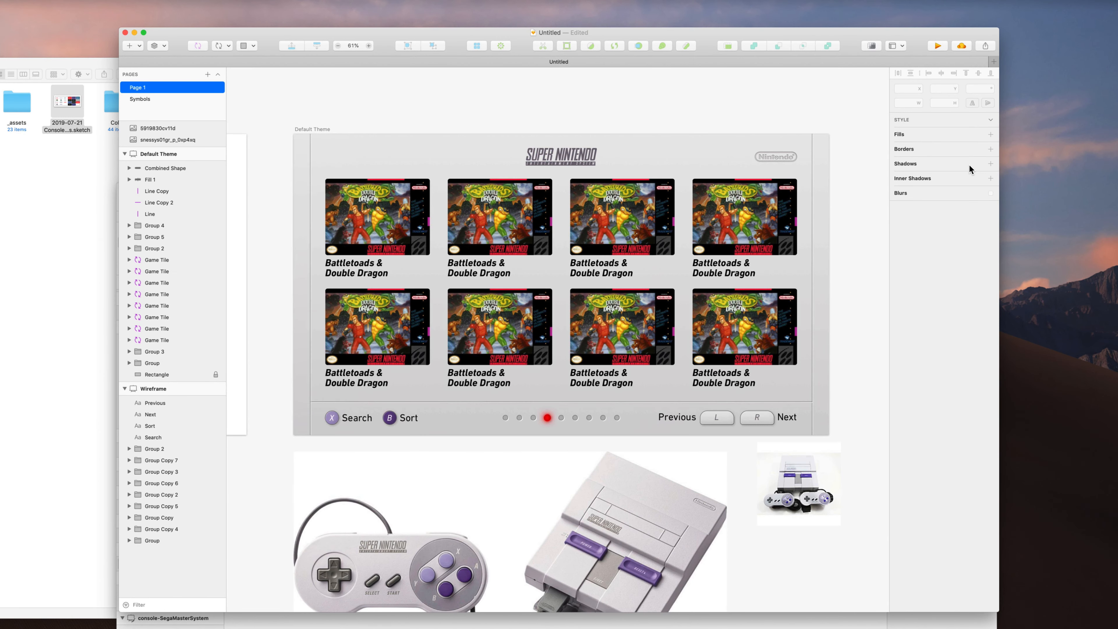
pyautogui.hscroll(-3, 969, 166)
pyautogui.hscroll(2, 969, 165)
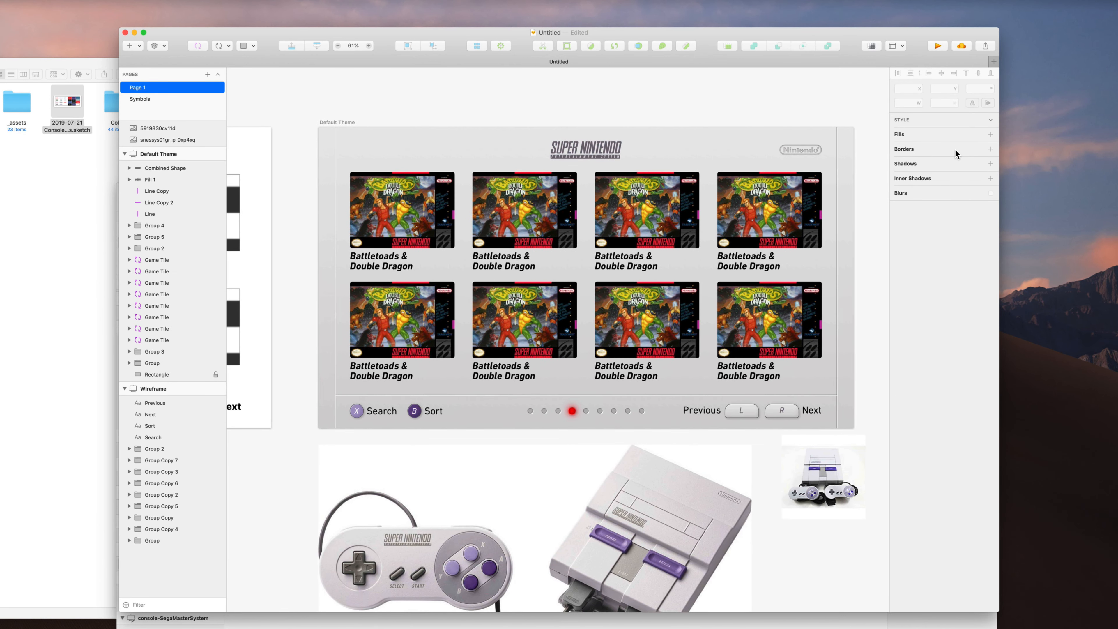
# Duplicate the rightmost column of two game tiles past the artboard's right edge at X 1897, leaving a sliver showing
pyautogui.click(771, 231)
pyautogui.keyDown('shift'); pyautogui.click(783, 325); pyautogui.keyUp('shift')
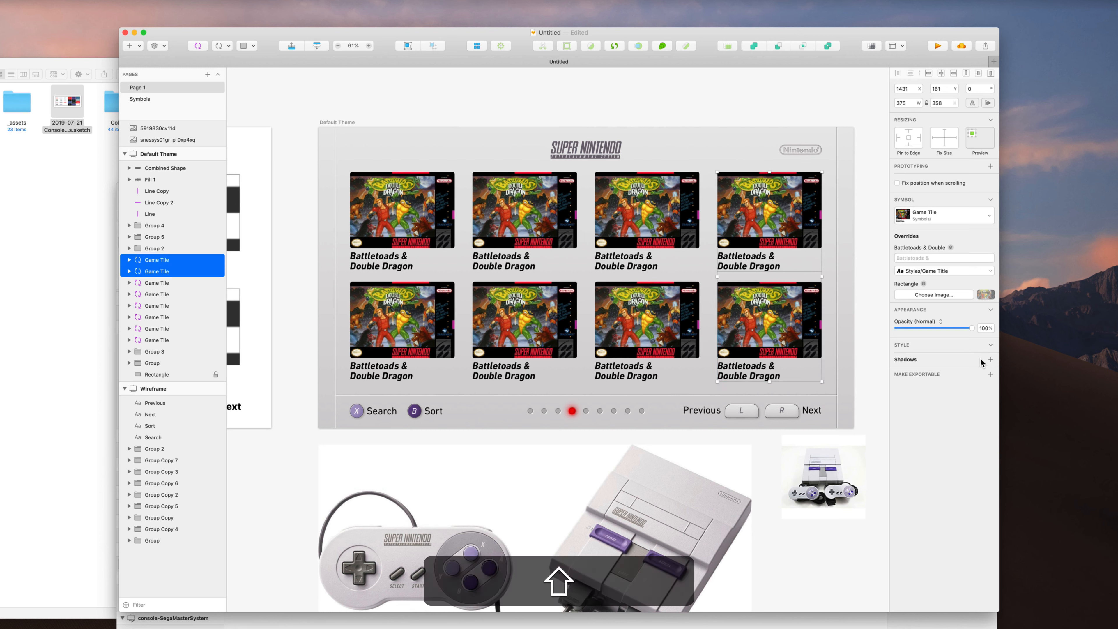
pyautogui.moveTo(772, 213); pyautogui.dragTo(902, 214)
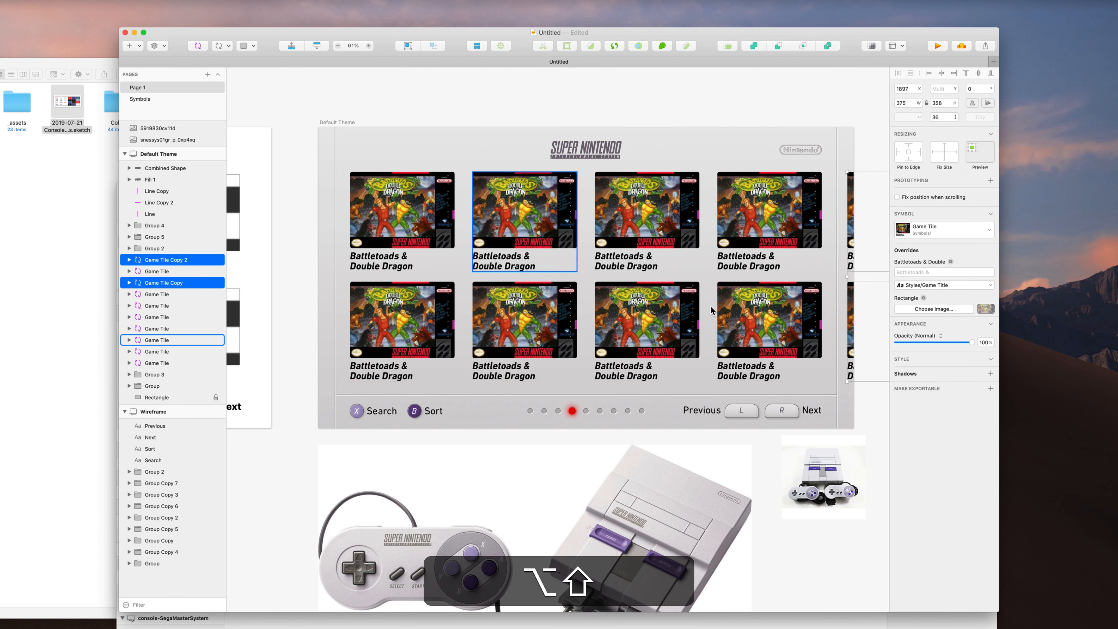
pyautogui.click(434, 205)
pyautogui.keyDown('shift'); pyautogui.click(425, 319); pyautogui.keyUp('shift')
pyautogui.moveTo(431, 208)
pyautogui.mouseDown()
pyautogui.moveTo(296, 222)
pyautogui.moveTo(328, 210)
pyautogui.mouseUp()
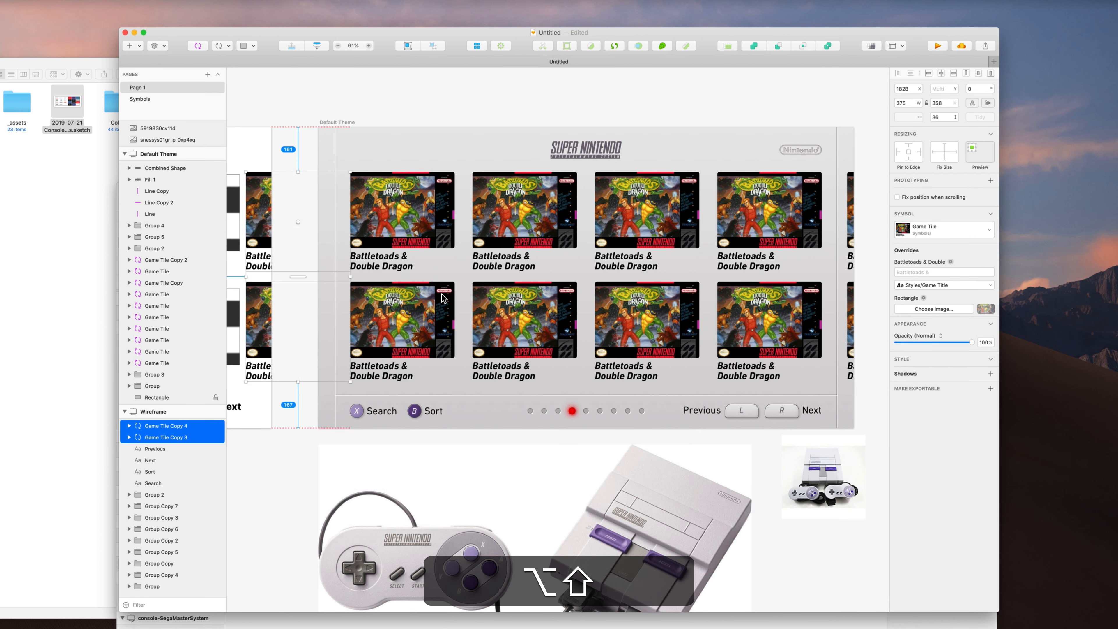
pyautogui.press('super+z')
# Duplicate the leftmost column of two game tiles and shift the copies to X -341, peeking in from the artboard's left edge
pyautogui.click(429, 206)
pyautogui.keyDown('shift'); pyautogui.click(421, 318); pyautogui.keyUp('shift')
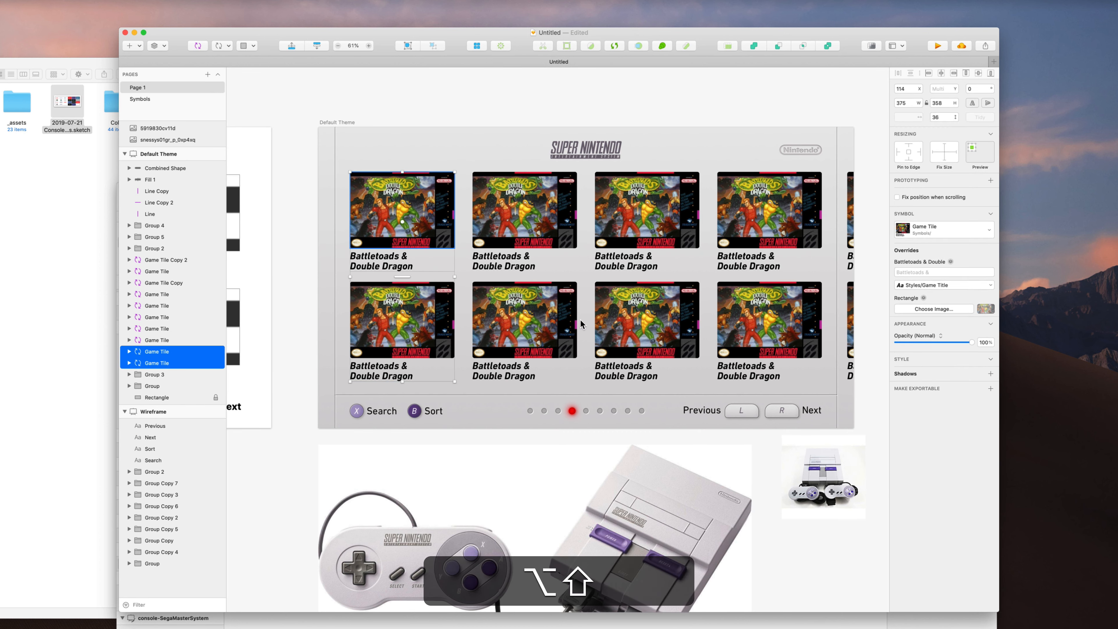
pyautogui.moveTo(433, 220); pyautogui.dragTo(418, 220)
pyautogui.moveTo(555, 318); pyautogui.dragTo(530, 316)
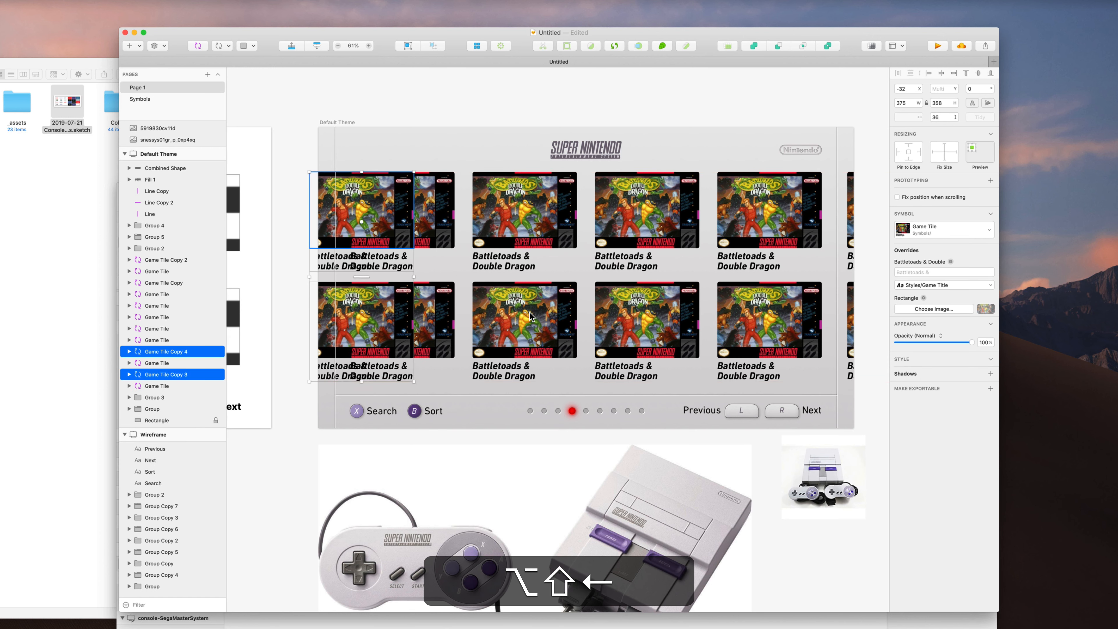
pyautogui.hotkey('shift', 'Left')
pyautogui.hotkey('shift', 'Left')
pyautogui.hotkey('shift', 'Left')
pyautogui.hotkey('shift', 'Left')
pyautogui.hotkey('shift', 'Left')
pyautogui.hotkey('shift', 'Left')
pyautogui.hotkey('shift', 'Left')
pyautogui.hotkey('shift', 'Left')
pyautogui.hotkey('shift', 'Left')
pyautogui.hotkey('shift', 'Left')
pyautogui.hotkey('shift', 'Left')
pyautogui.hotkey('shift', 'Left')
pyautogui.hotkey('shift', 'Left')
pyautogui.hotkey('shift', 'Left')
pyautogui.hotkey('shift', 'Left')
pyautogui.hotkey('shift', 'Left')
pyautogui.hotkey('shift', 'Left')
pyautogui.hotkey('shift', 'Left')
pyautogui.hotkey('shift', 'Left')
pyautogui.hotkey('shift', 'Left')
pyautogui.hotkey('shift', 'Left')
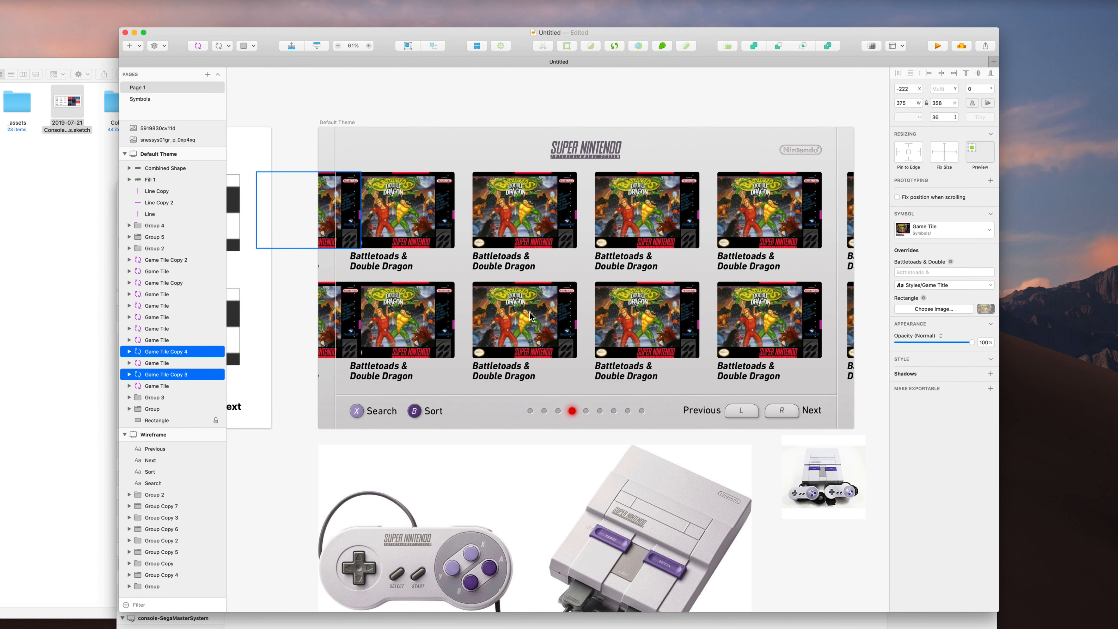
pyautogui.hotkey('shift', 'Left')
pyautogui.hotkey('shift', 'Left')
pyautogui.hotkey('shift', 'Left')
pyautogui.hotkey('shift', 'Left')
pyautogui.hotkey('shift', 'Left')
pyautogui.hotkey('shift', 'Left')
pyautogui.hotkey('shift', 'Left')
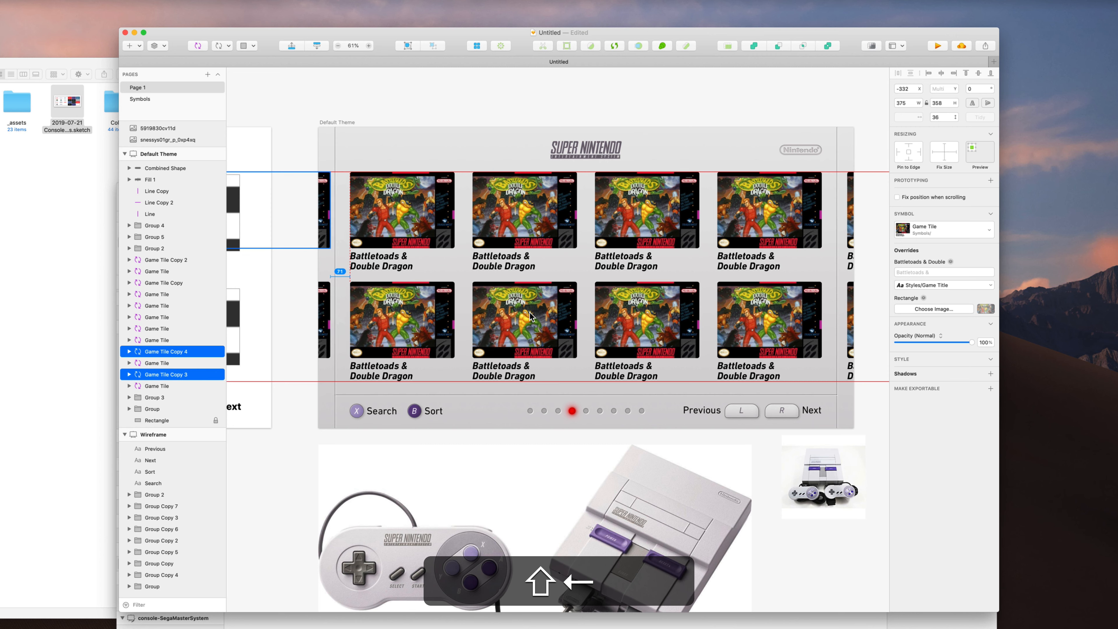
pyautogui.hotkey('shift', 'Right')
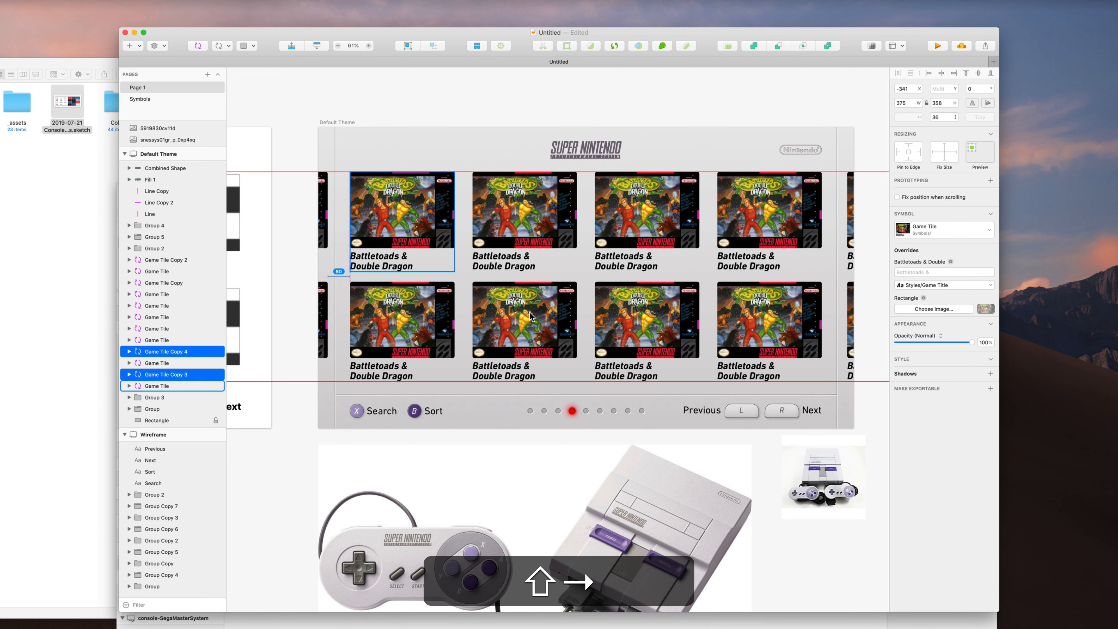
pyautogui.click(683, 160)
pyautogui.hscroll(3, 683, 160)
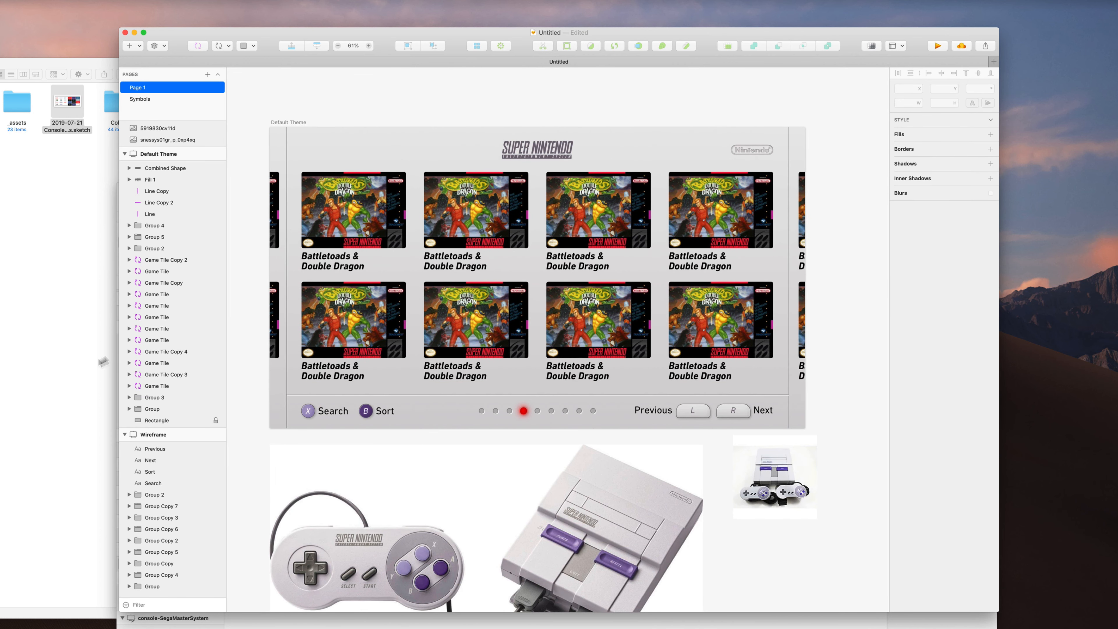
# Switch to Finder, open the snes folder in cover-art-collection-master, and move the design window aside to expose the covers
pyautogui.click(75, 376)
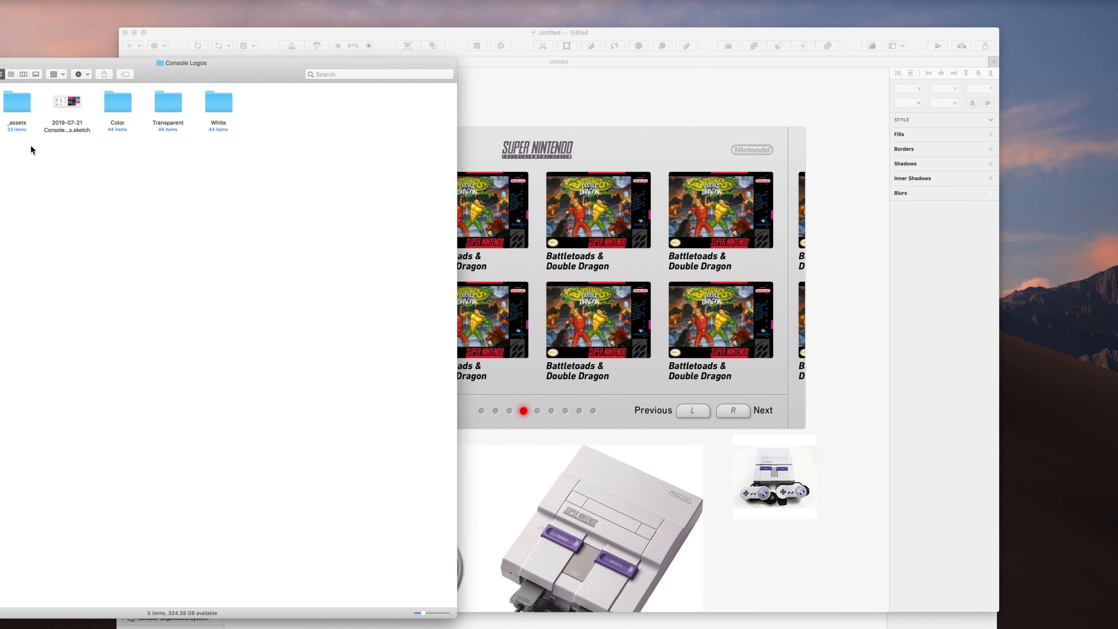
pyautogui.press('Left')
pyautogui.press('Left')
pyautogui.press('Left')
pyautogui.press('Left')
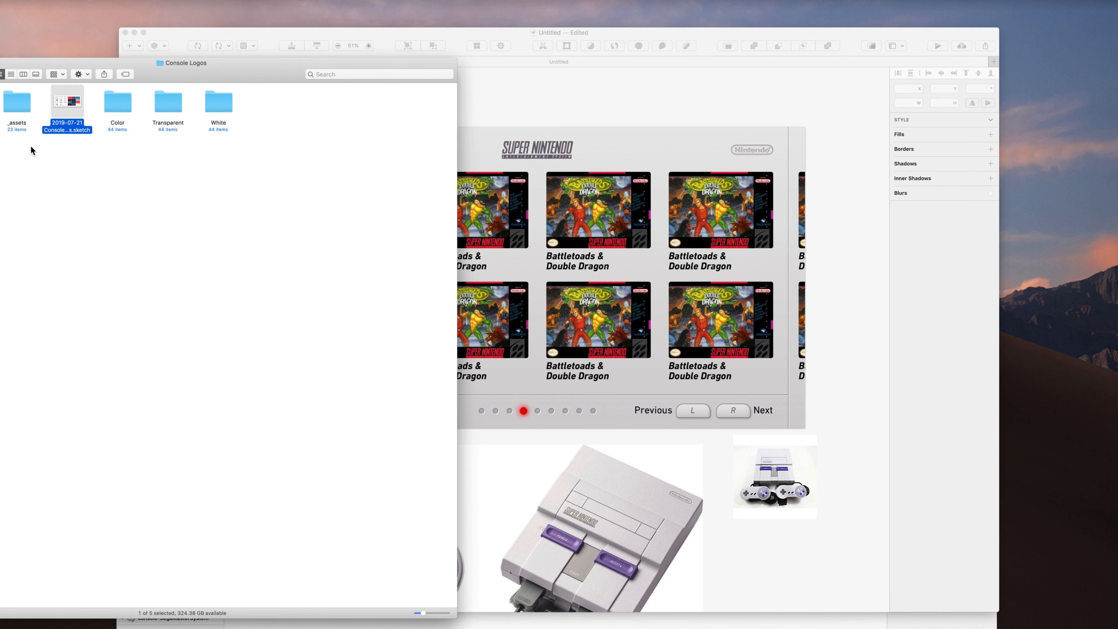
pyautogui.press('cmd+Up')
pyautogui.press('cmd+Left')
pyautogui.press('super+Left')
pyautogui.press('super+Down')
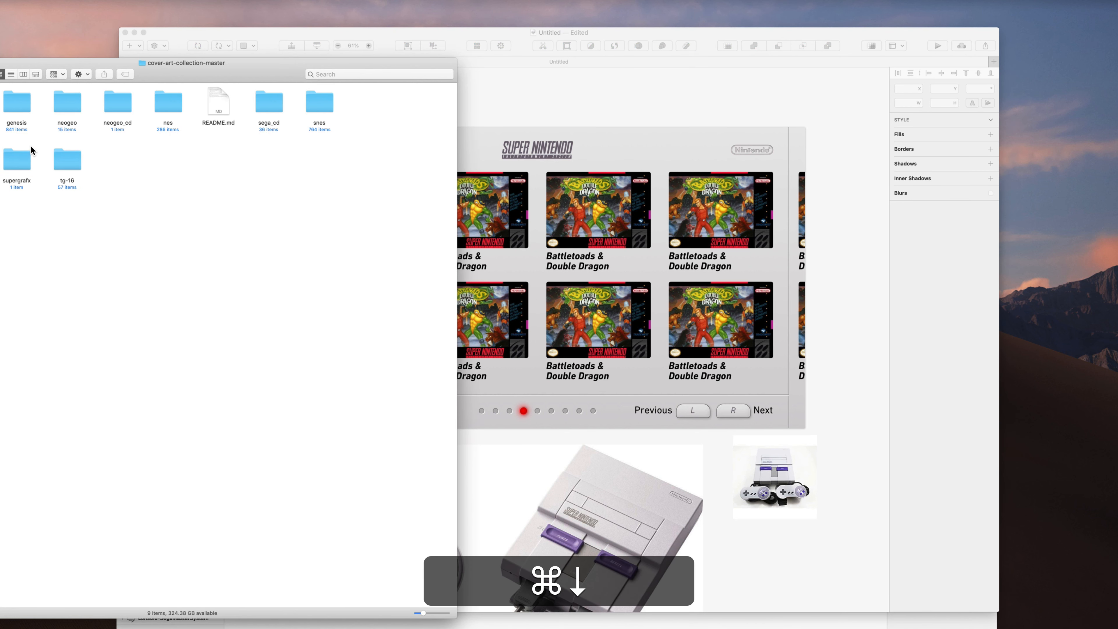
pyautogui.press('Right')
pyautogui.press('Right')
pyautogui.press('Right')
pyautogui.press('Right')
pyautogui.press('Right')
pyautogui.press('Right')
pyautogui.press('Right')
pyautogui.press('super+Down')
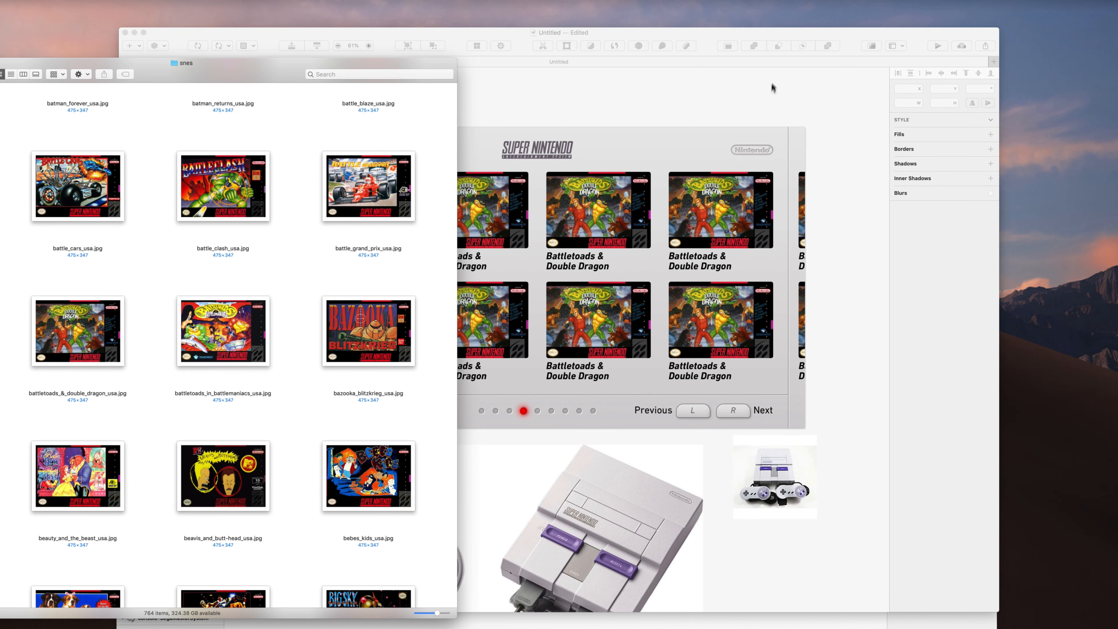
pyautogui.moveTo(811, 50); pyautogui.dragTo(955, 44)
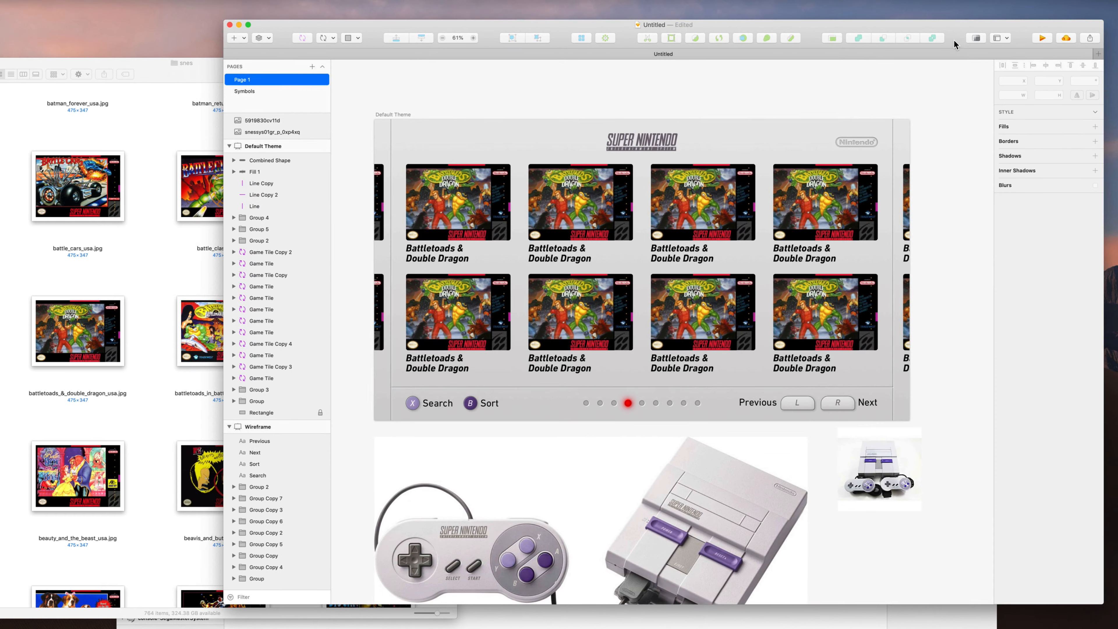
# Delete the two Super Nintendo reference photos below the Default Theme artboard
pyautogui.scroll(-3, 886, 301)
pyautogui.moveTo(966, 399); pyautogui.dragTo(666, 536)
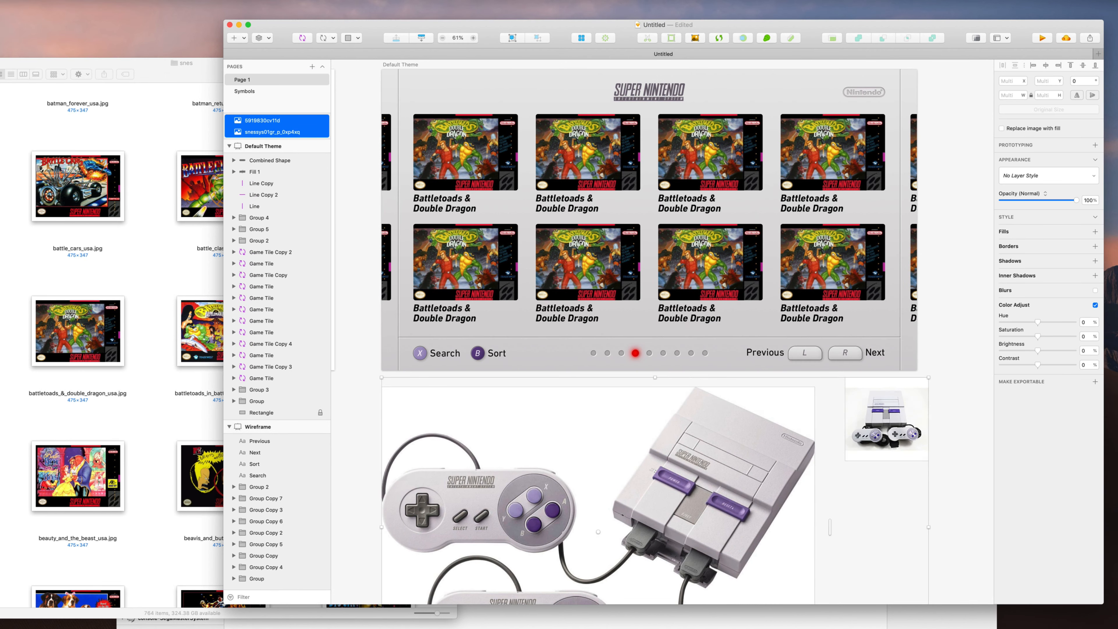
pyautogui.press('Delete')
pyautogui.scroll(4, 666, 536)
pyautogui.hscroll(-1, 666, 536)
# Select the first tile in the upper row and locate earthworm_jim_usa.jpg among the snes cover images
pyautogui.keyDown('super'); pyautogui.click(477, 229); pyautogui.keyUp('super')
pyautogui.click(201, 335)
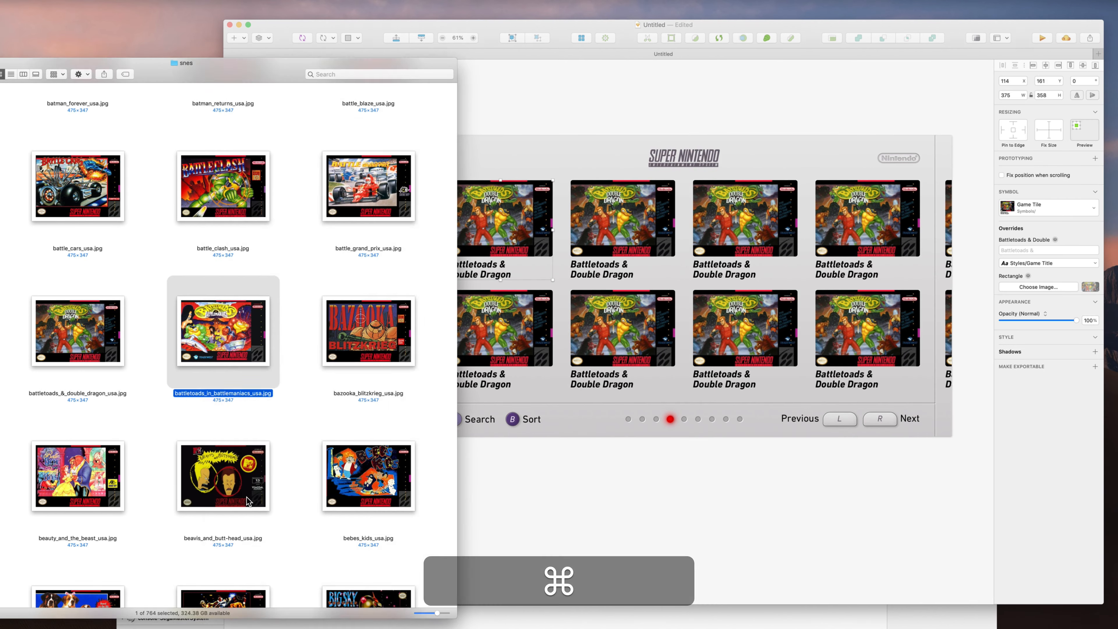
pyautogui.scroll(-4, 248, 501)
pyautogui.scroll(-15, 247, 501)
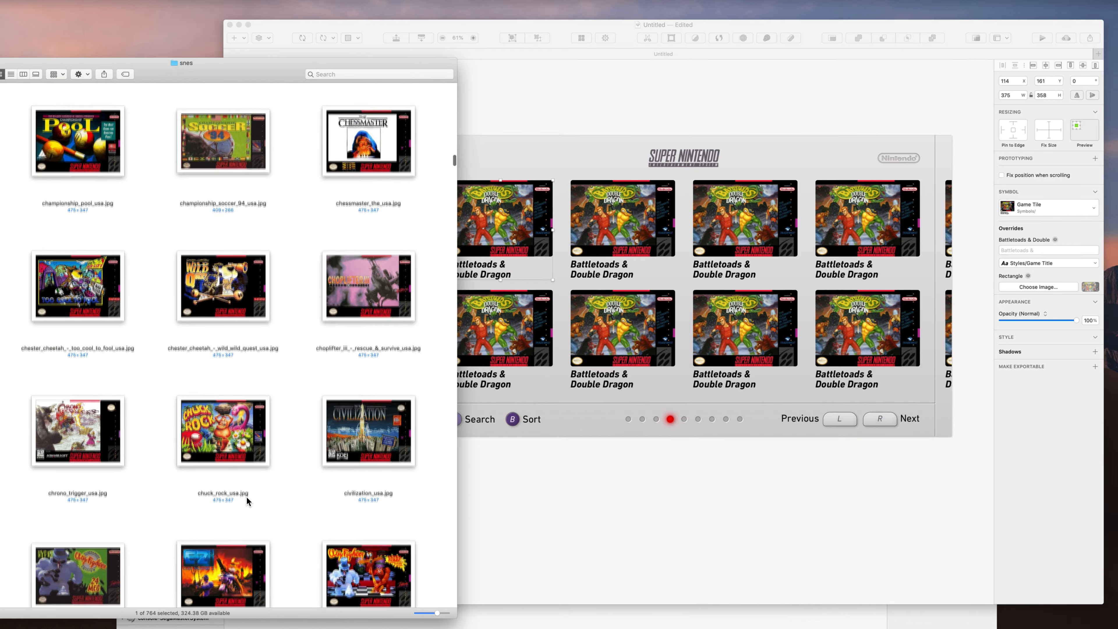
pyautogui.scroll(-4, 247, 500)
pyautogui.scroll(-10, 247, 500)
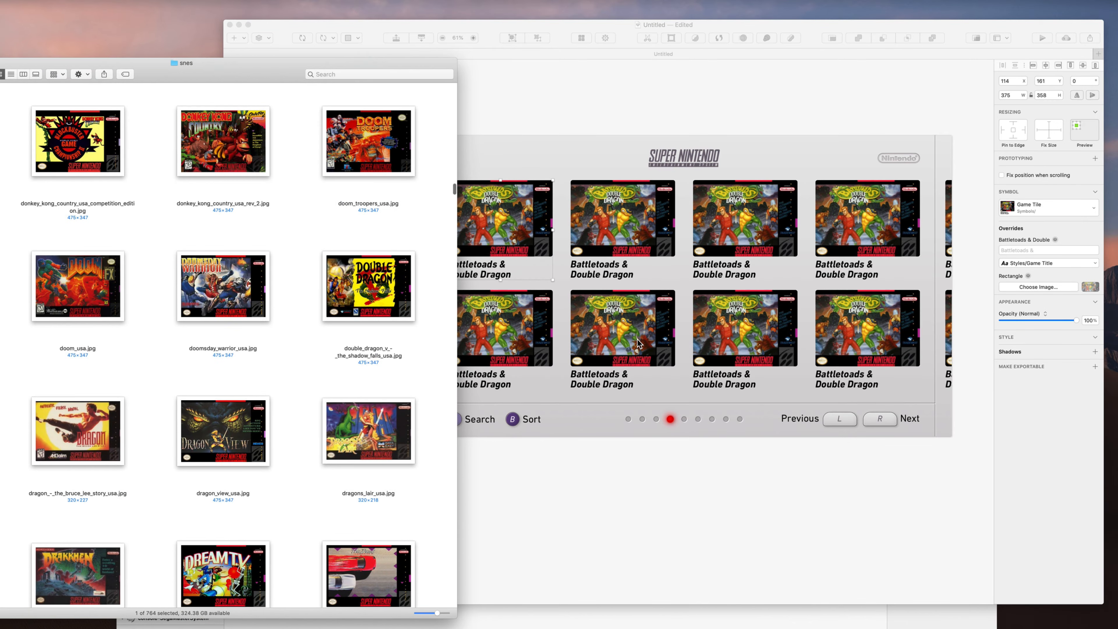
pyautogui.scroll(-8, 460, 544)
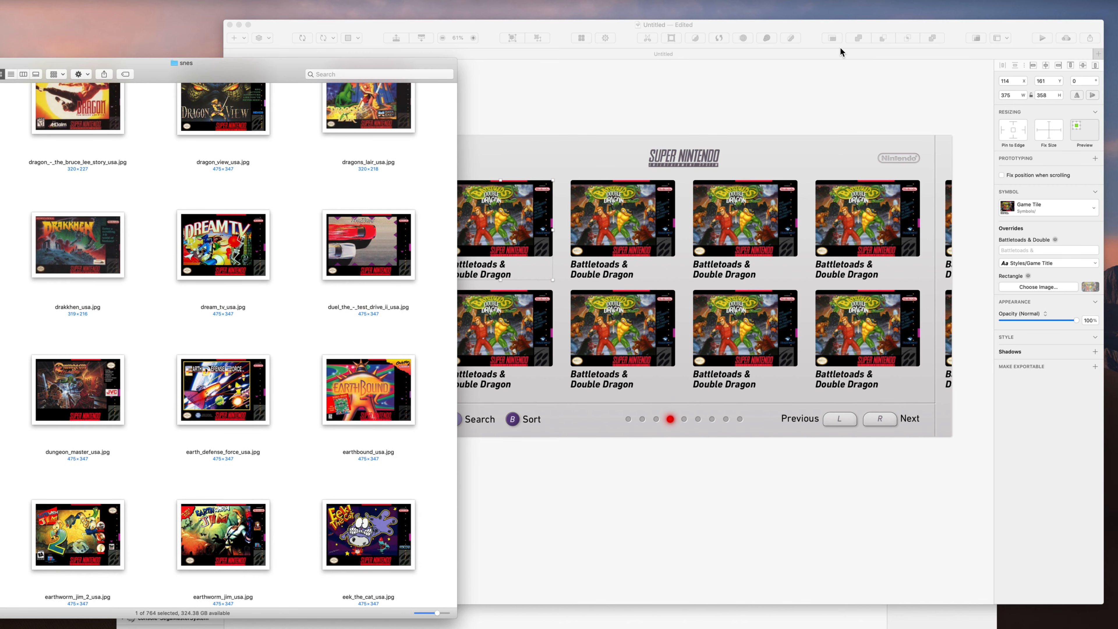
pyautogui.moveTo(842, 49); pyautogui.dragTo(863, 49)
pyautogui.click(216, 533)
pyautogui.moveTo(220, 533); pyautogui.dragTo(536, 211)
pyautogui.click(531, 268)
pyautogui.press('super+z')
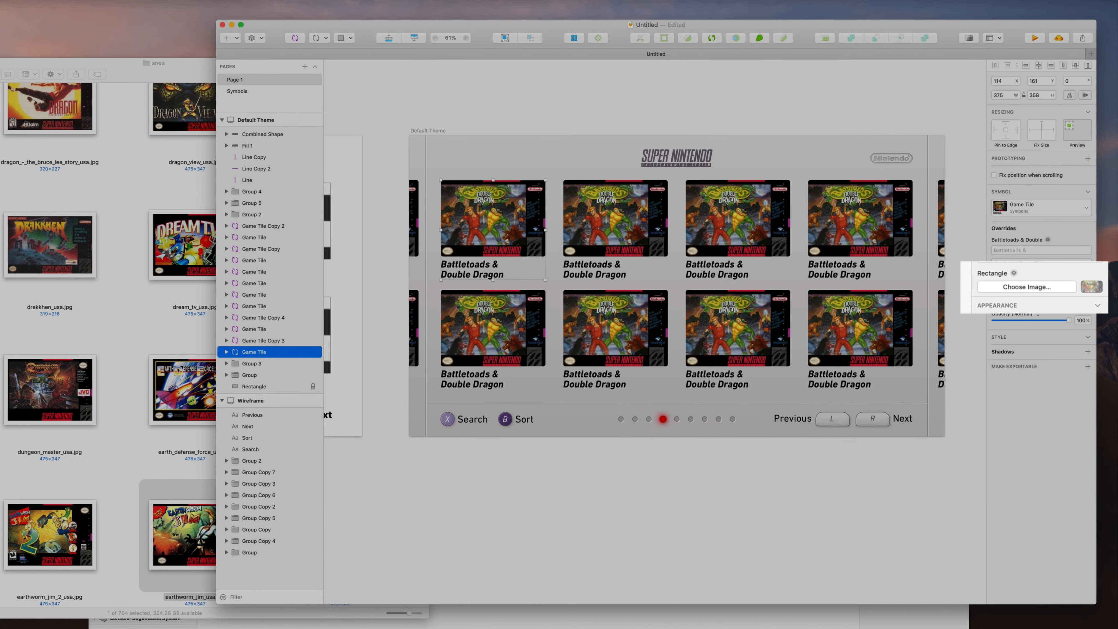
# Replace the first tile's image override with earthworm_jim_usa.jpg from the snes folder
pyautogui.press('super+Tab')
pyautogui.moveTo(196, 535)
pyautogui.mouseDown()
pyautogui.moveTo(712, 374)
pyautogui.moveTo(1036, 287)
pyautogui.moveTo(1082, 289)
pyautogui.mouseUp()
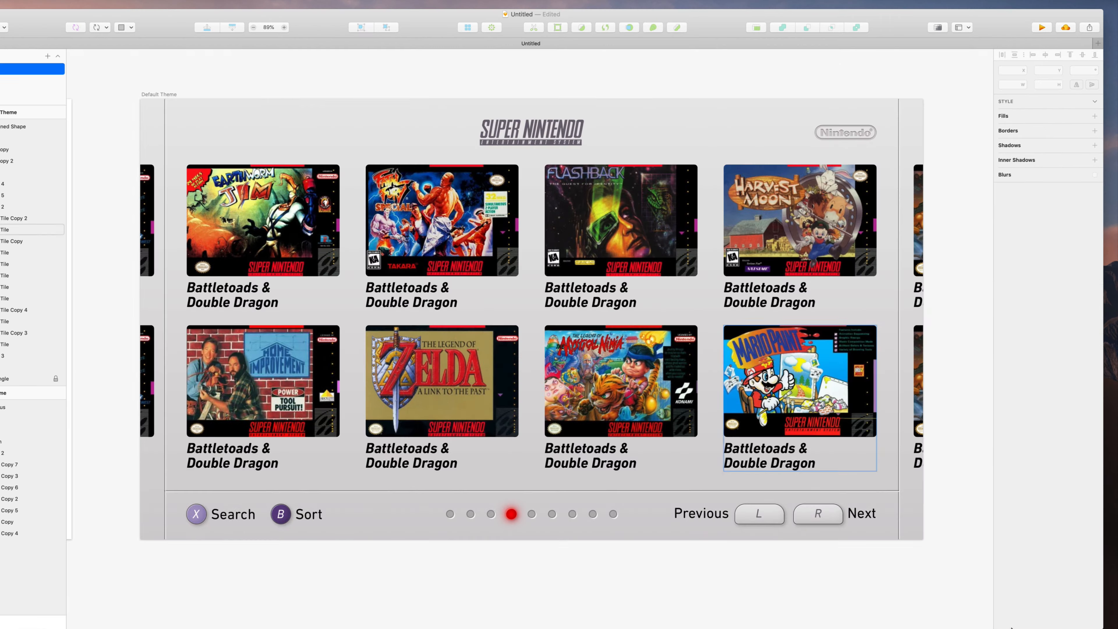
# Retitle the last two tiles of the lower row "Mario Paint" and "The Legend of the Mystical Ninja" to match their covers
pyautogui.write('Mario Paint')
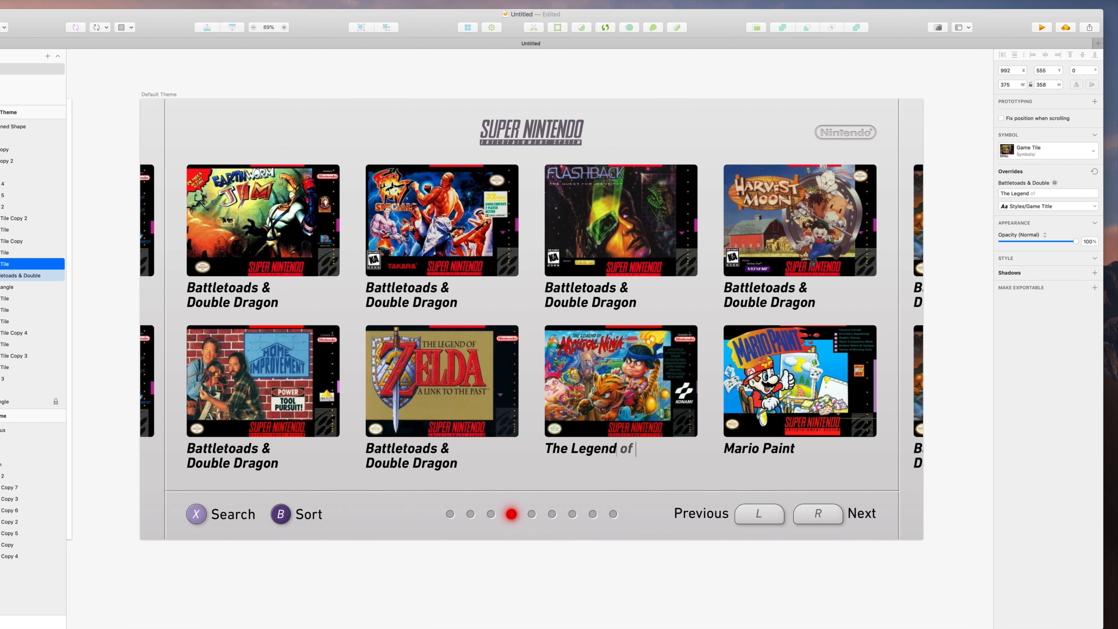
pyautogui.write('of the Mystical Ninja')
# Retitle the Zelda tile "The Legend of Zelda: A Link to the Past" and the first lower-row tile "Home Improvement"
pyautogui.doubleClick(411, 456)
pyautogui.write('The Legend of Zelda')
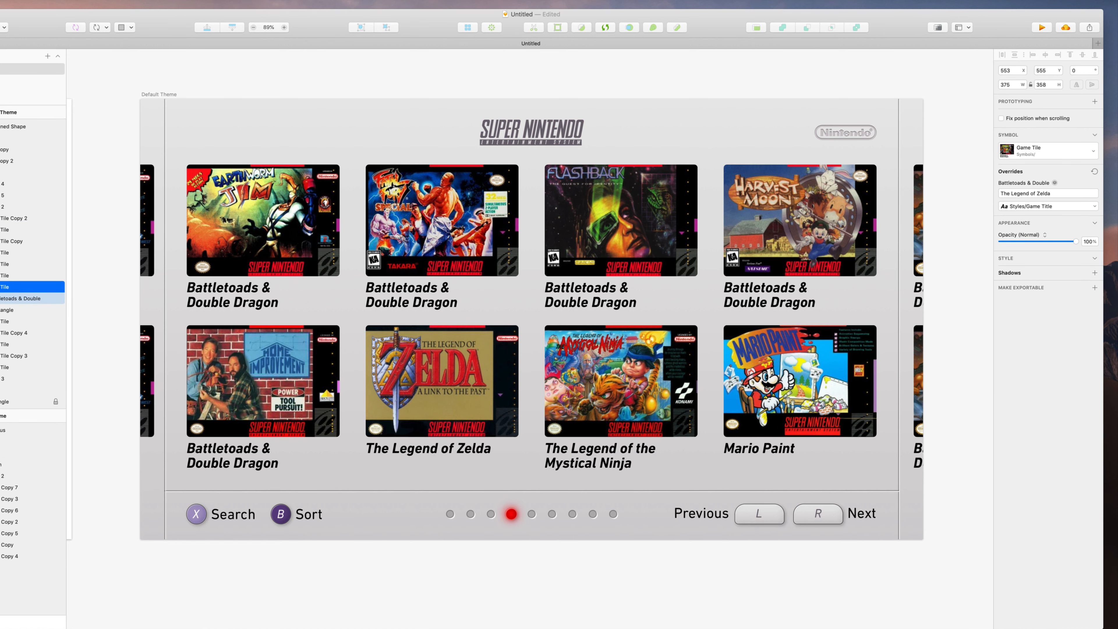
pyautogui.write(': A Link to the Past')
pyautogui.press('Escape')
pyautogui.doubleClick(232, 456)
pyautogui.write('Home')
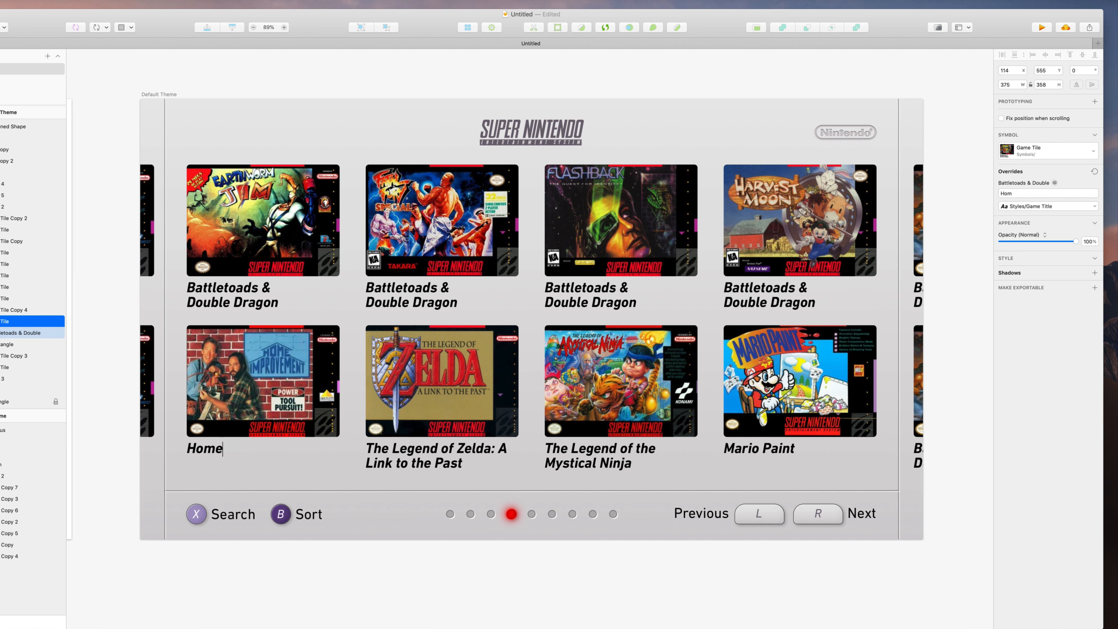
pyautogui.write(' Improvement')
pyautogui.press('Escape')
# Retitle the four upper-row tiles "Earthworm Jim", "Fatal Fury Special", "Flashback" and "Harvest Moon" to match their covers
pyautogui.doubleClick(232, 295)
pyautogui.write('Earthworm')
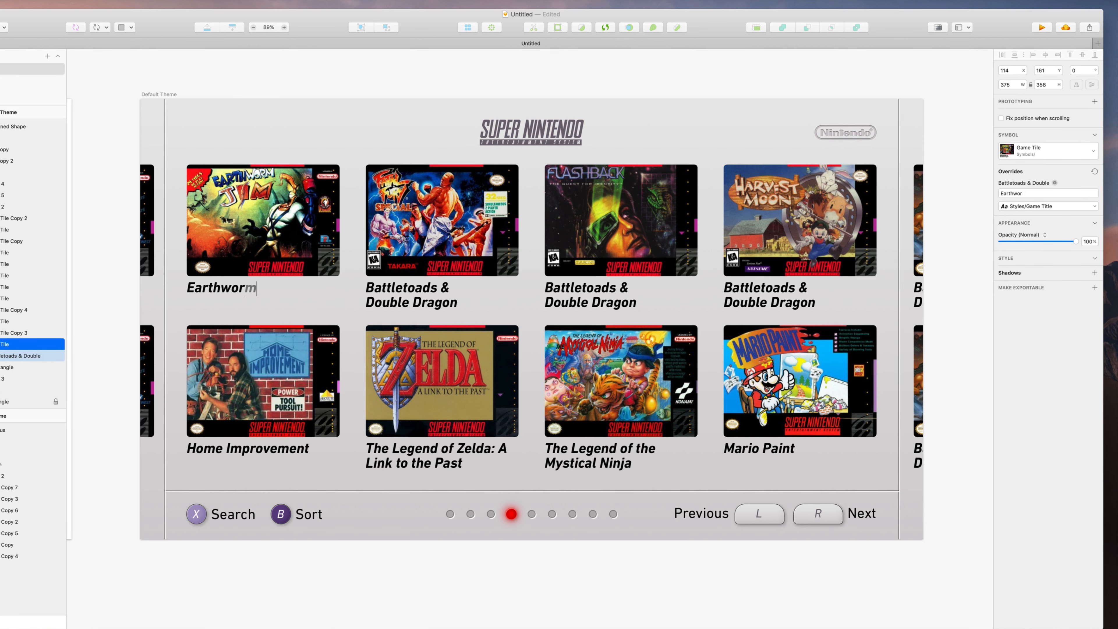
pyautogui.write('Jim')
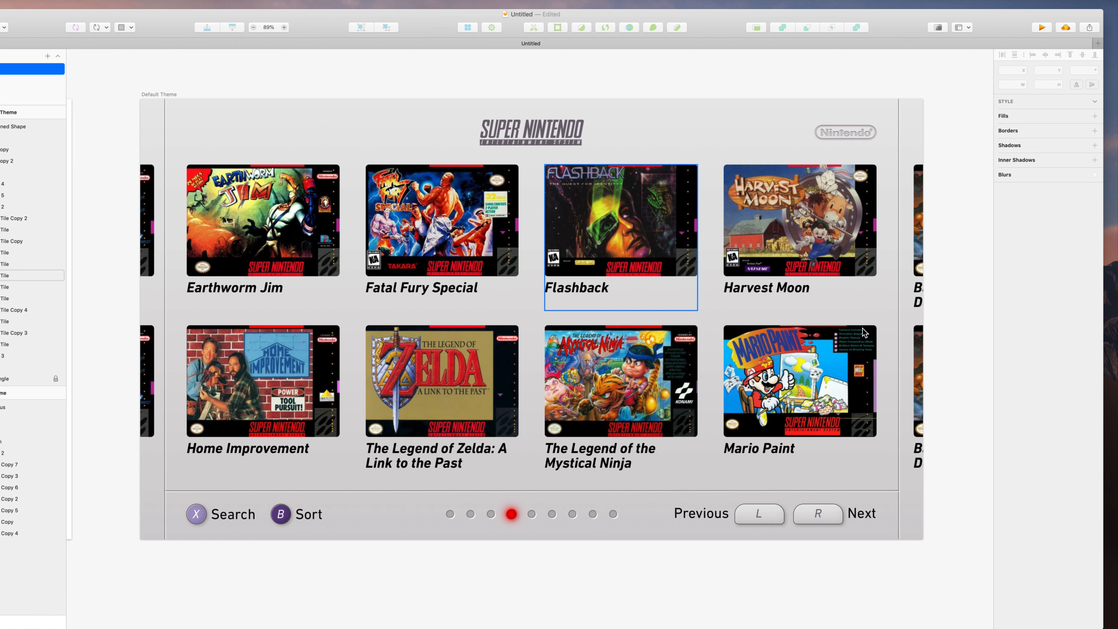
# Rearrange the tiles so Mario Paint is third and Harvest Moon fourth in the upper row, with Flashback last in the lower row
pyautogui.moveTo(193, 157)
pyautogui.mouseDown()
pyautogui.moveTo(342, 273)
pyautogui.moveTo(863, 436)
pyautogui.mouseUp()
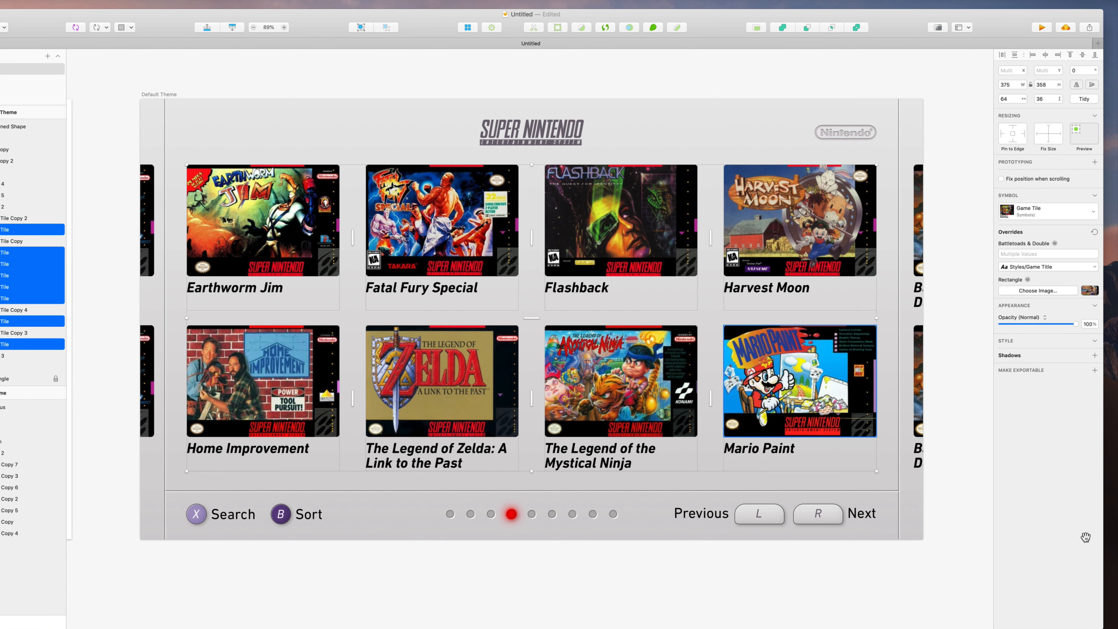
pyautogui.moveTo(800, 398); pyautogui.dragTo(637, 245)
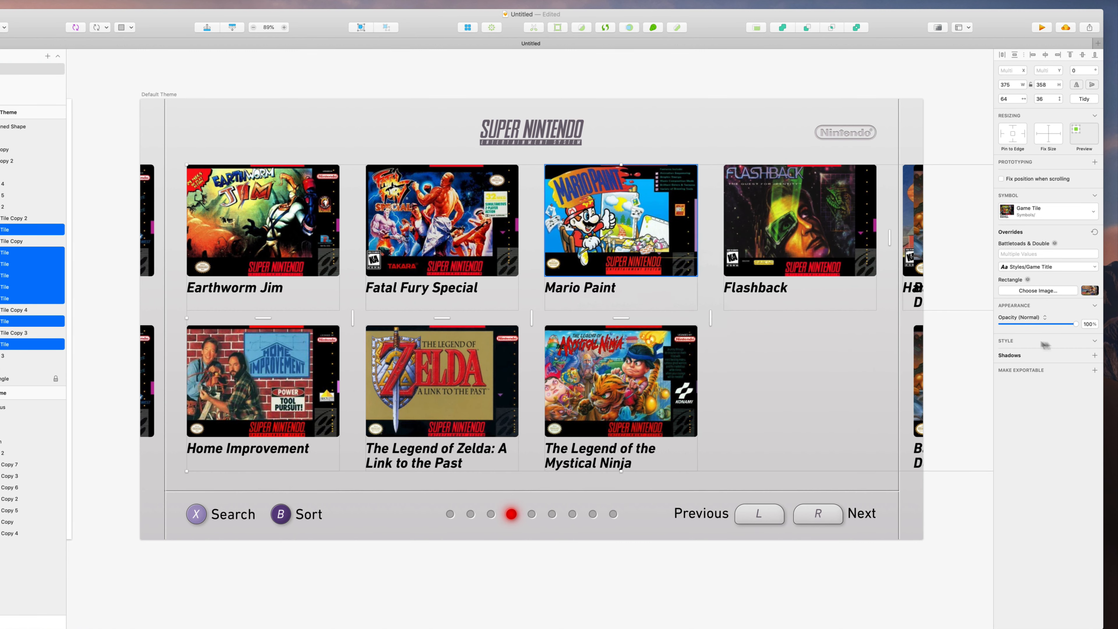
pyautogui.moveTo(801, 237); pyautogui.dragTo(789, 407)
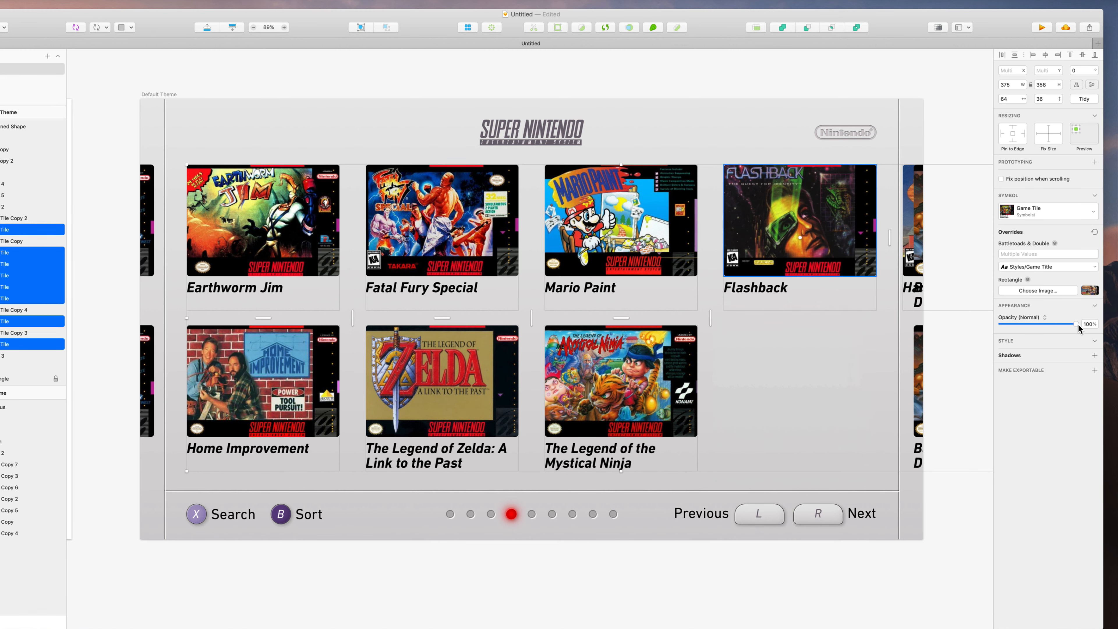
pyautogui.moveTo(800, 238); pyautogui.dragTo(763, 395)
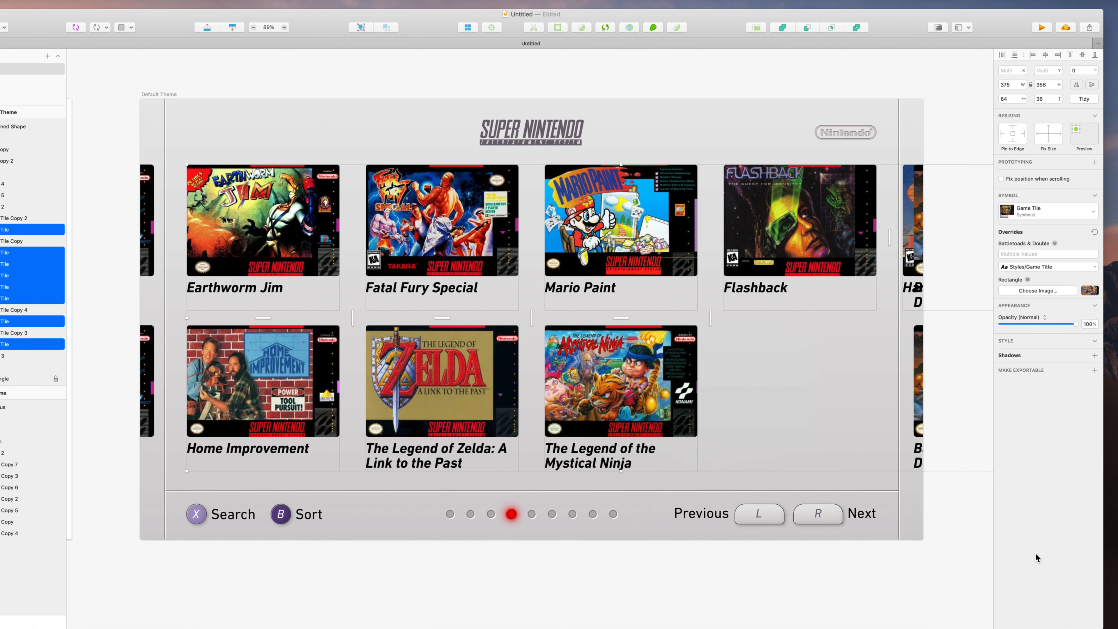
pyautogui.click(951, 299)
pyautogui.moveTo(800, 238); pyautogui.dragTo(800, 399)
pyautogui.moveTo(908, 246); pyautogui.dragTo(730, 247)
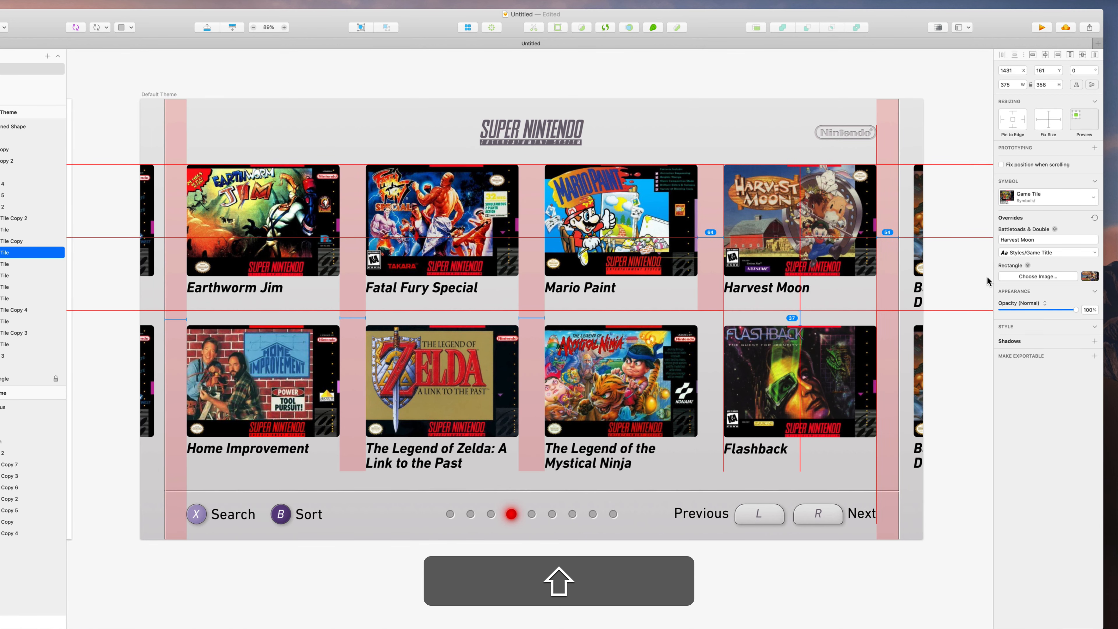
pyautogui.click(988, 284)
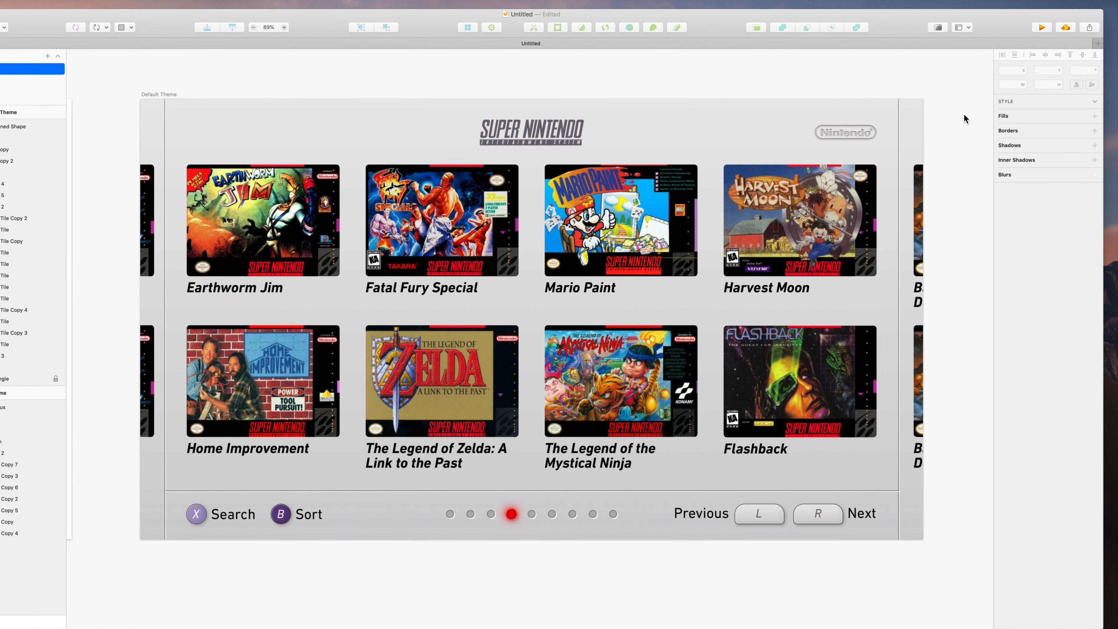
# Open the Game Tile symbol, duplicate its cover rectangle and move the copy down to a Y position of 12
pyautogui.hscroll(2, 933, 229)
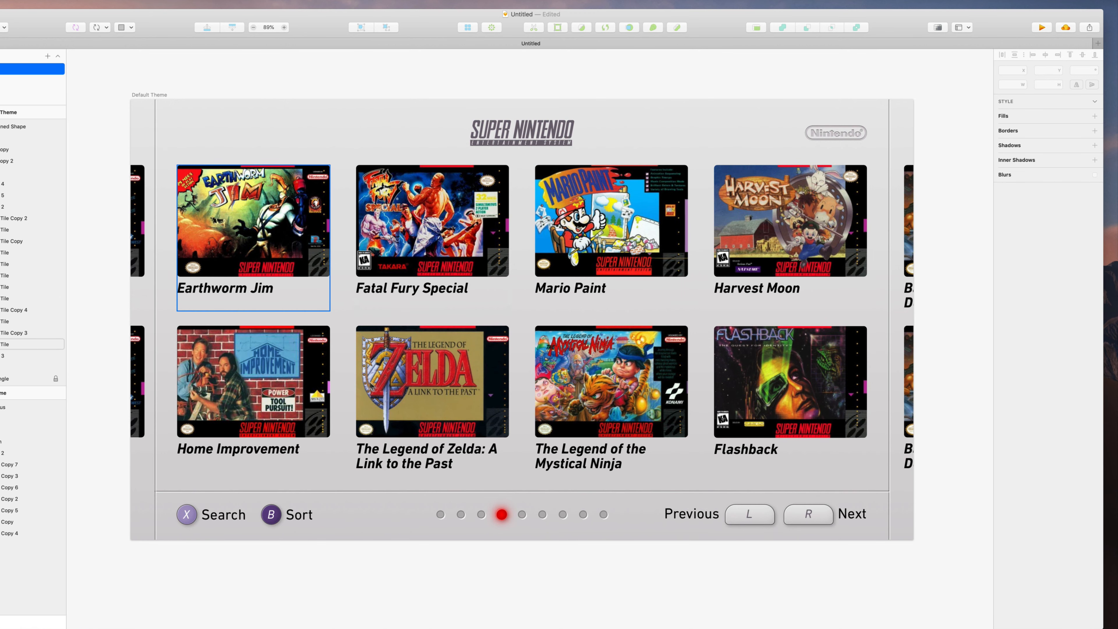
pyautogui.doubleClick(409, 293)
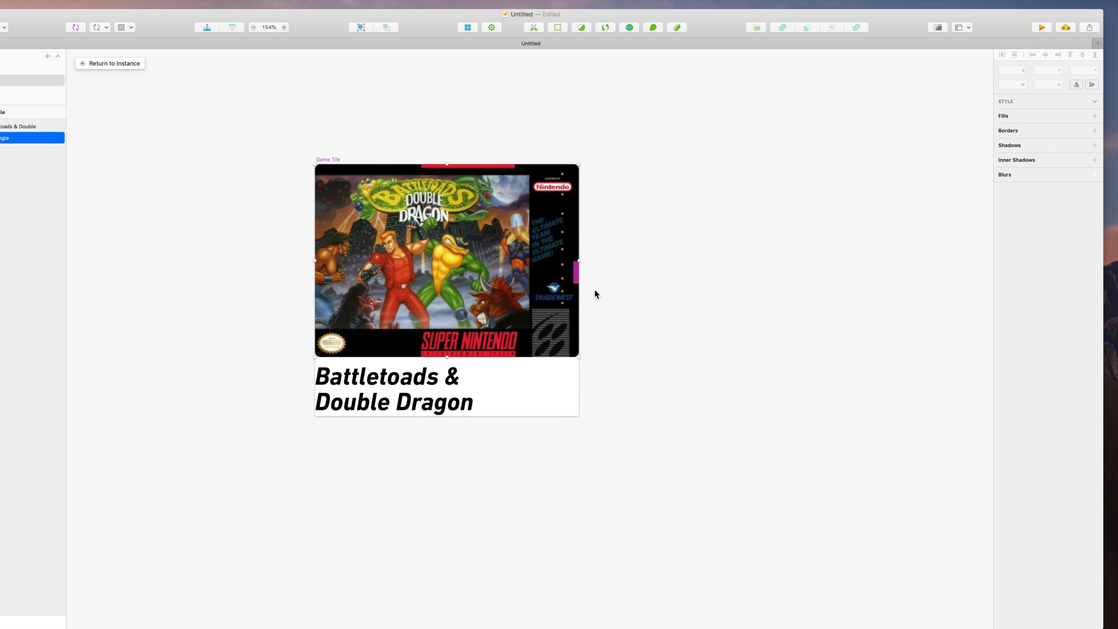
pyautogui.scroll(3, 687, 298)
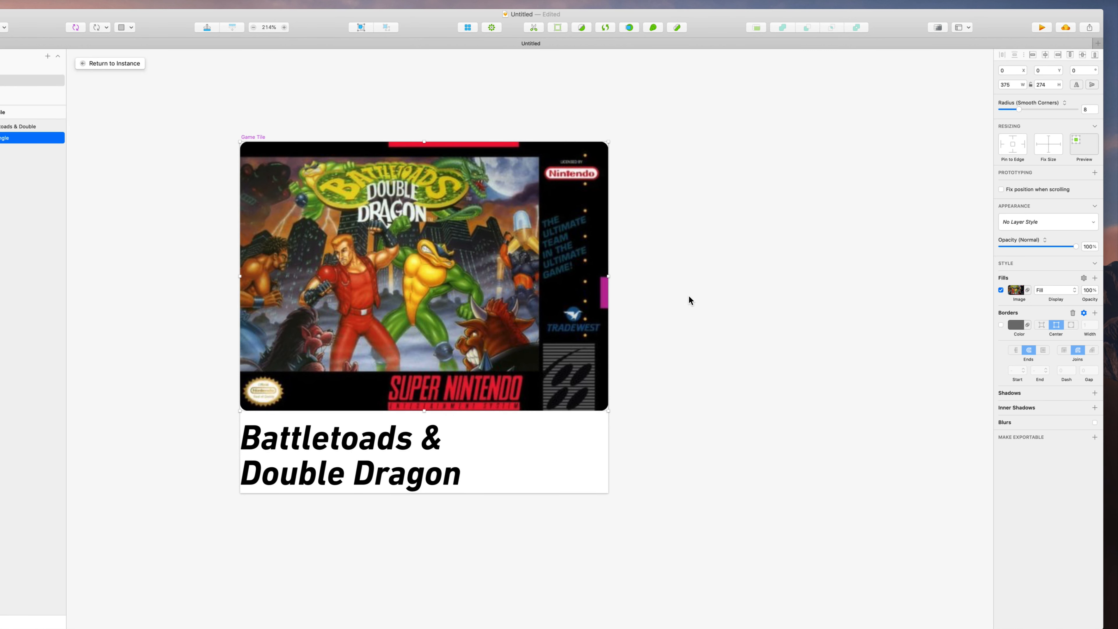
pyautogui.press('super+d')
pyautogui.press('shift+super+Down')
pyautogui.hotkey('shift', 'Down')
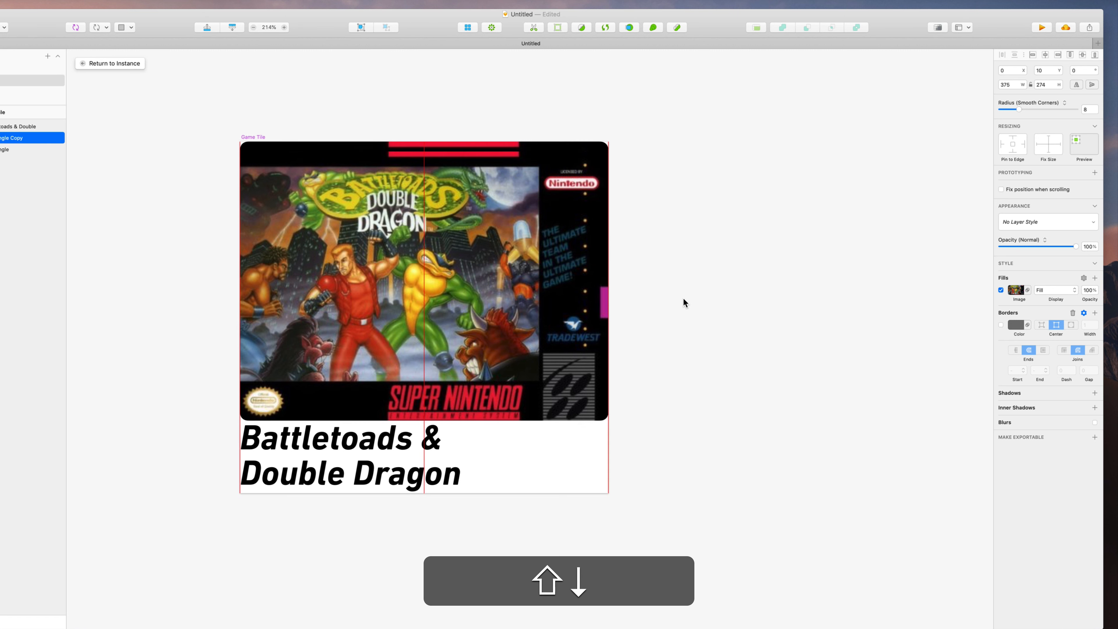
pyautogui.press('Down')
pyautogui.press('Down')
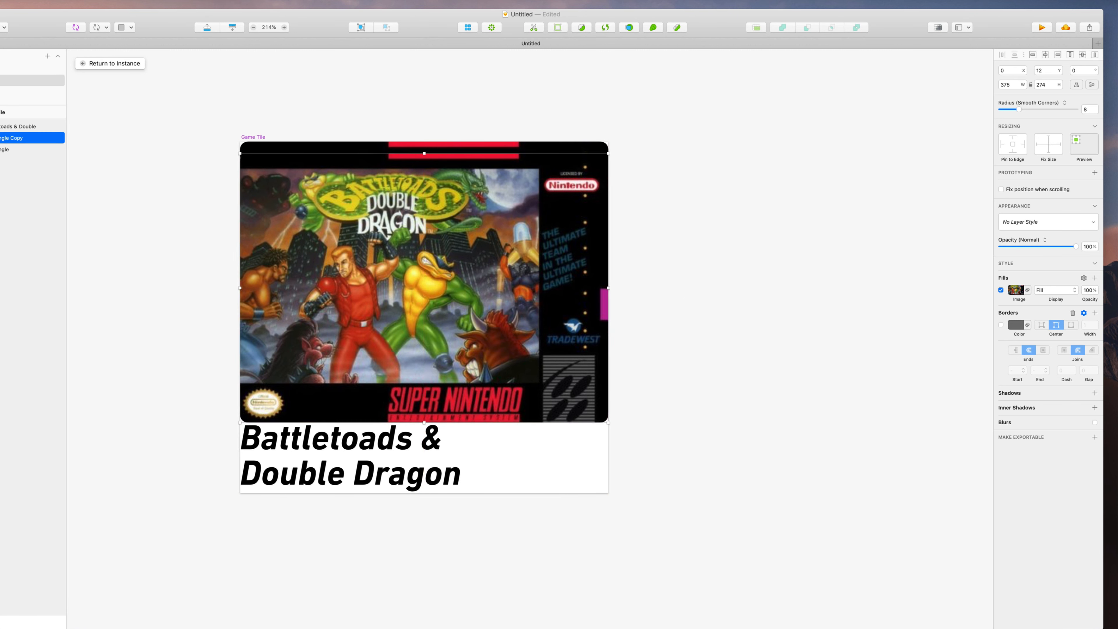
# Apply a Gaussian blur of 10 to the cover copy and place it behind the original cover as a glow
pyautogui.click(1094, 422)
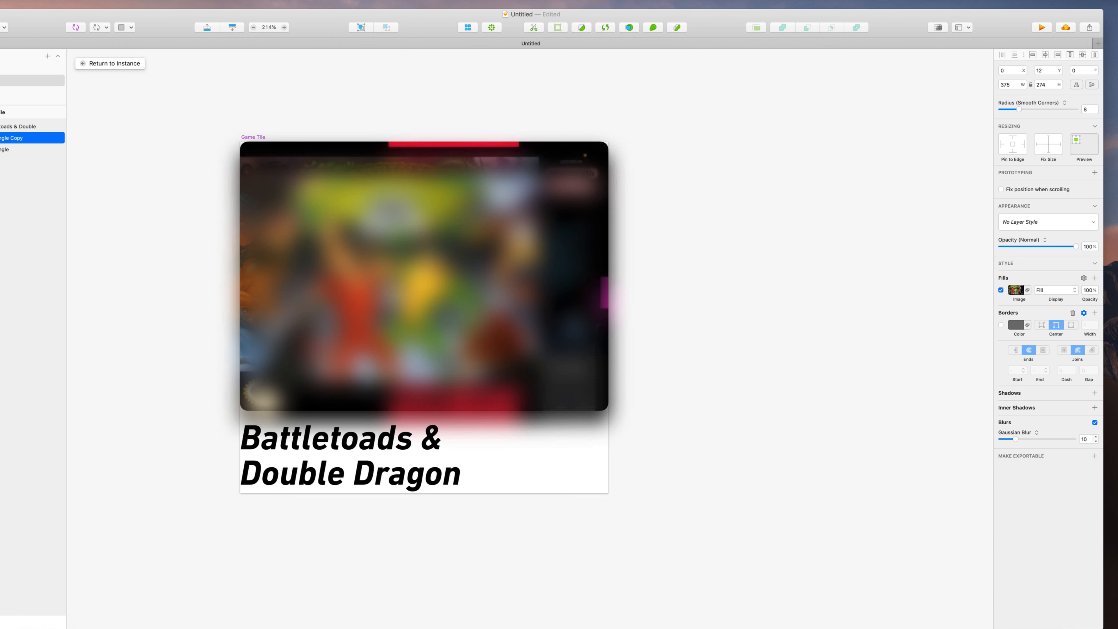
pyautogui.press('super+alt+bracketright')
pyautogui.press('super+alt+bracketleft')
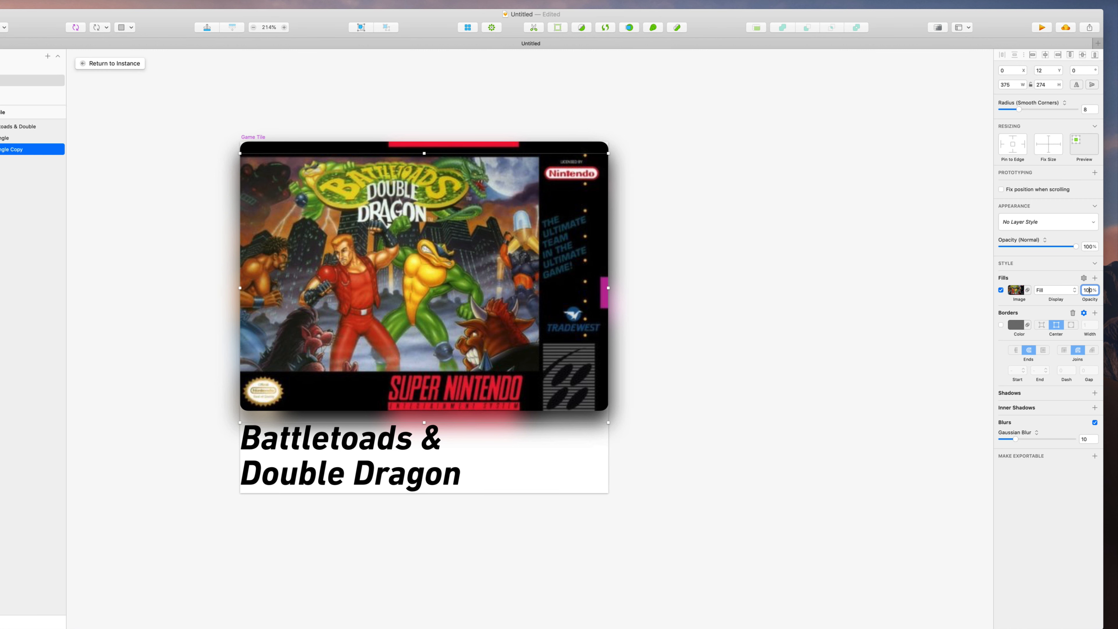
# Set the image fill opacity of the blurred cover copy to 80%
pyautogui.press('super+a')
pyautogui.write('80')
pyautogui.press('Return')
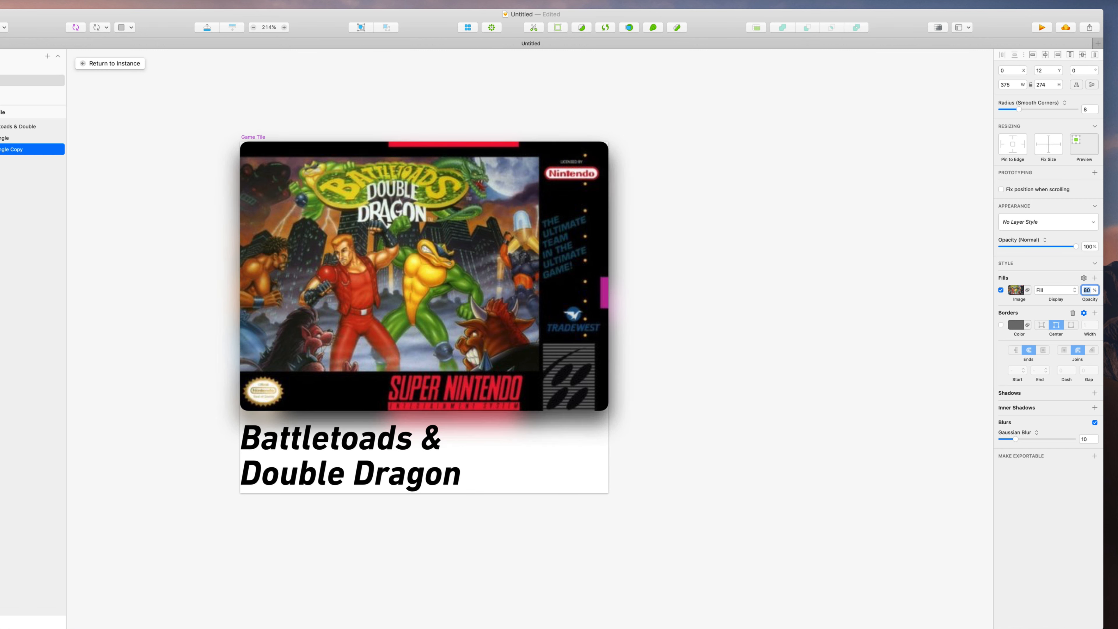
pyautogui.click(884, 261)
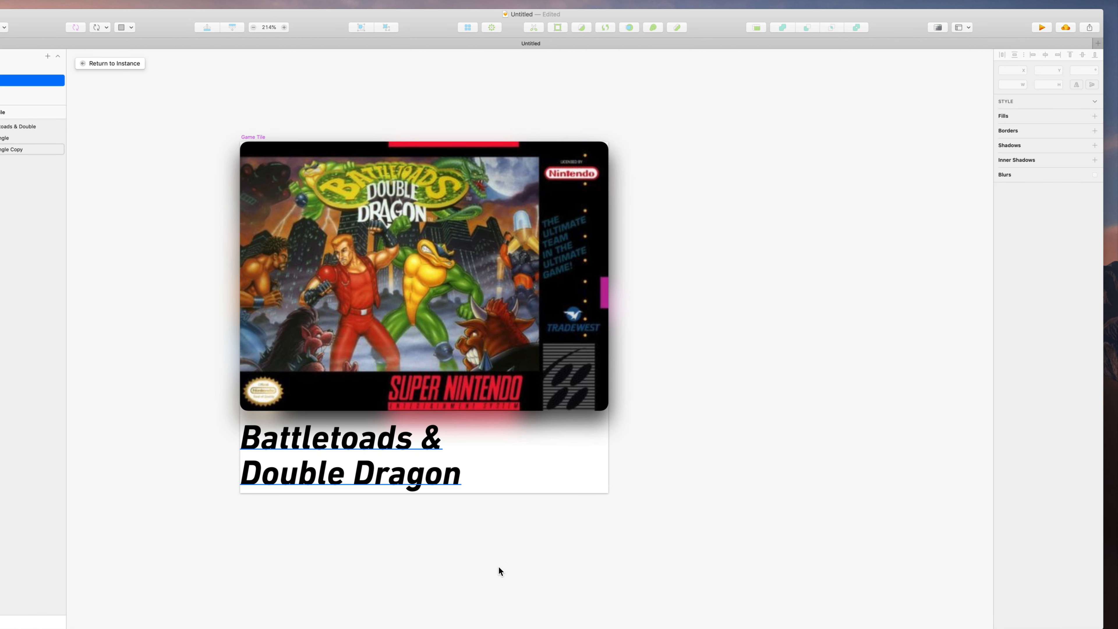
# Change the blend mode of the blurred copy's image fill to Plus Darker
pyautogui.click(23, 150)
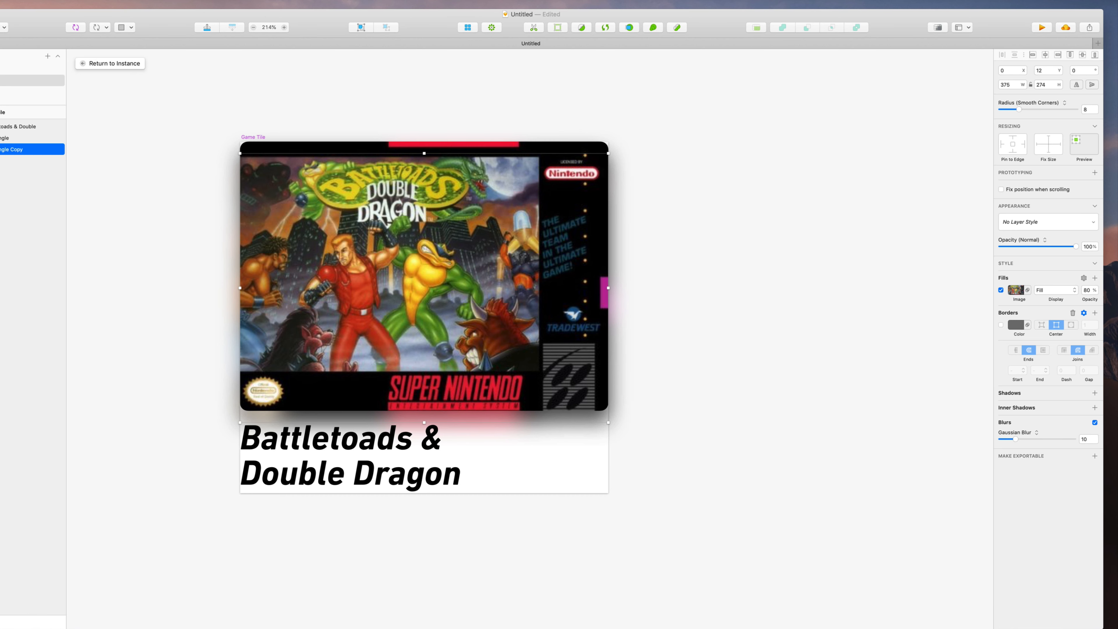
pyautogui.click(1028, 290)
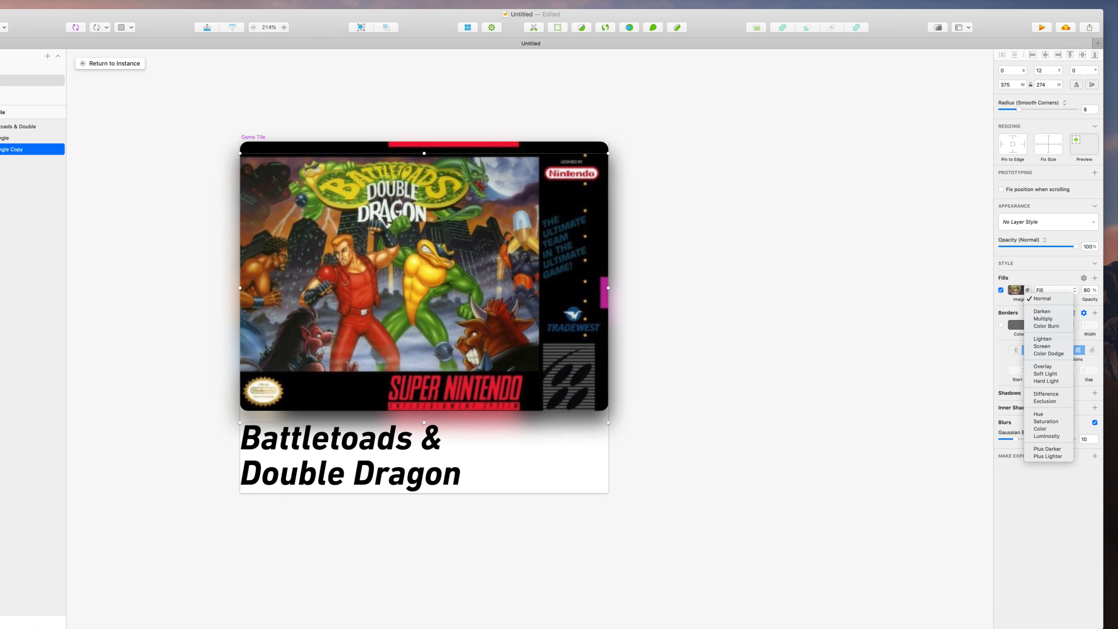
pyautogui.click(1047, 449)
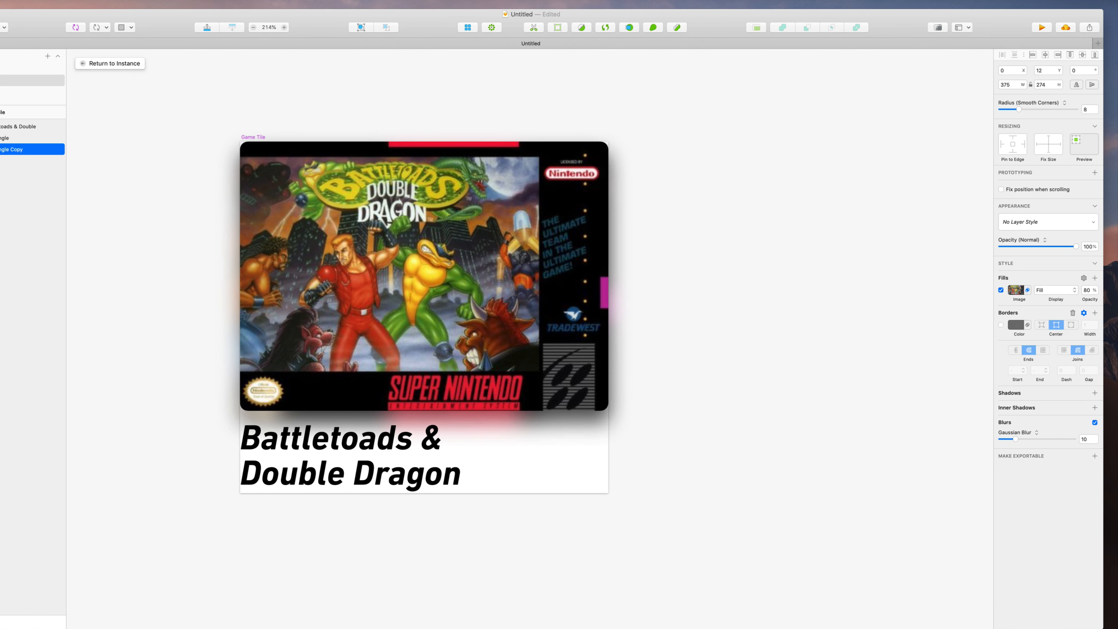
pyautogui.press('Escape')
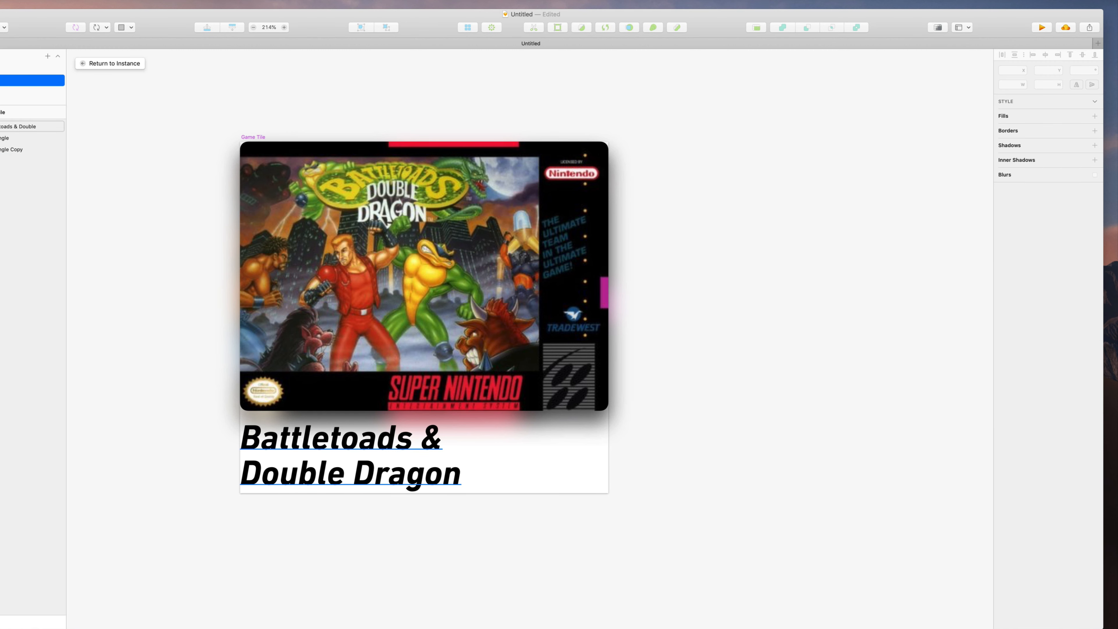
# Nudge the symbol's title text down to a Y position of 290
pyautogui.click(18, 126)
pyautogui.press('Down')
pyautogui.press('Down')
pyautogui.press('Down')
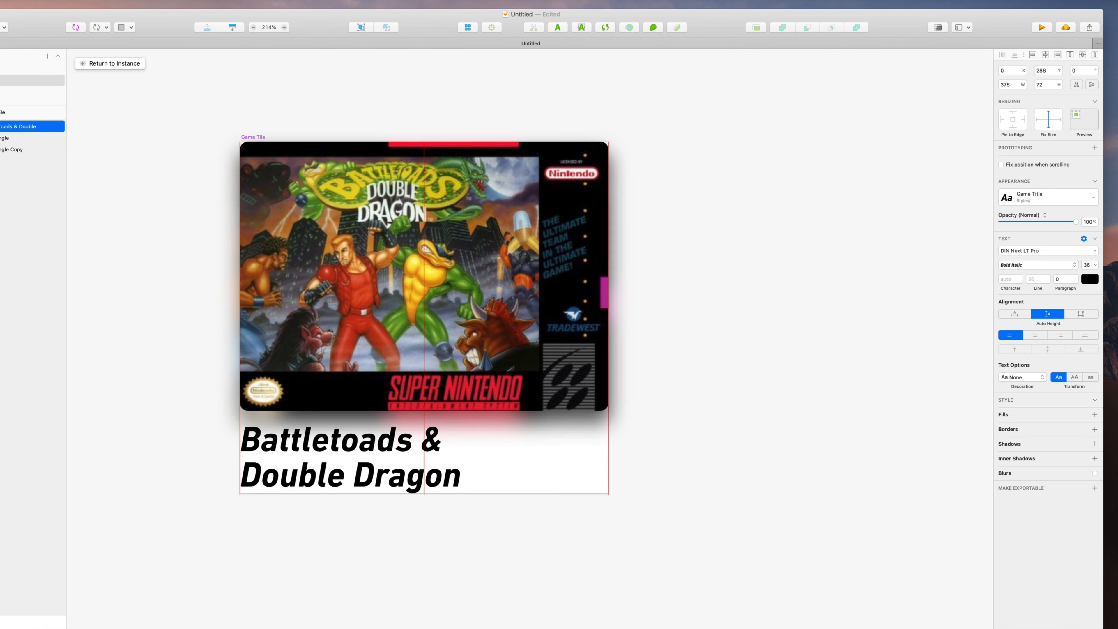
# Fit the Game Tile symbol's artboard to its contents and return to the library screen
pyautogui.click(363, 189)
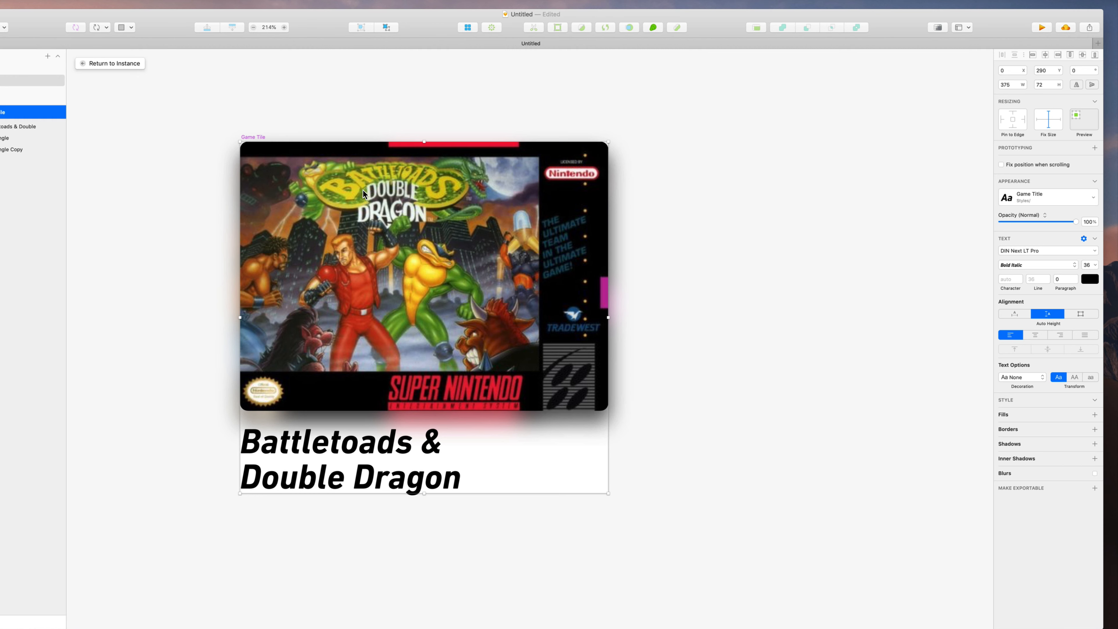
pyautogui.click(1084, 92)
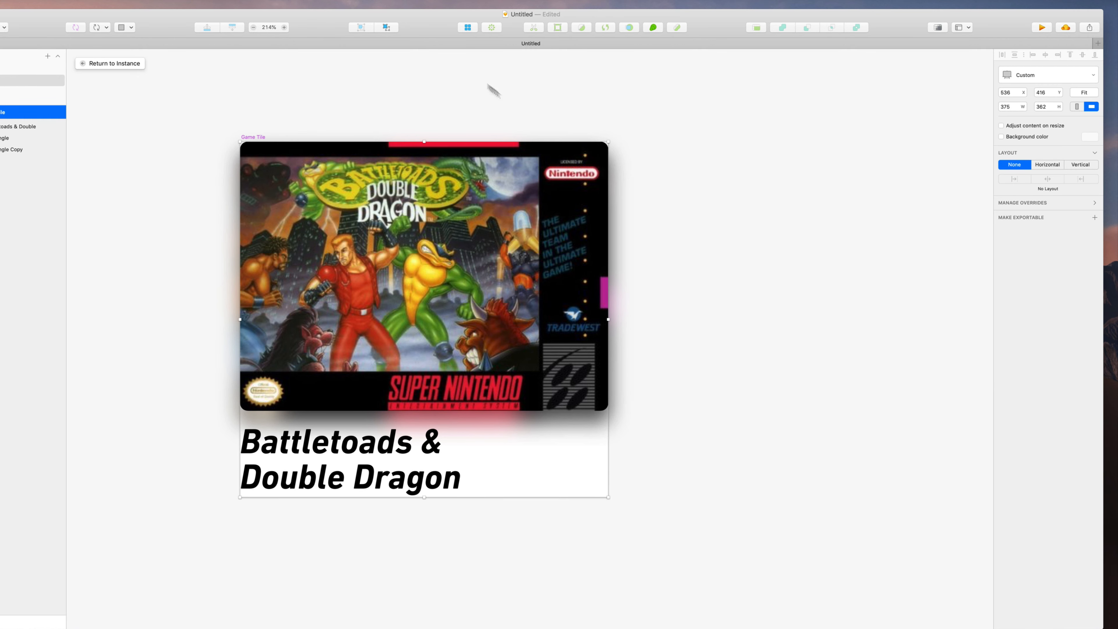
pyautogui.click(110, 64)
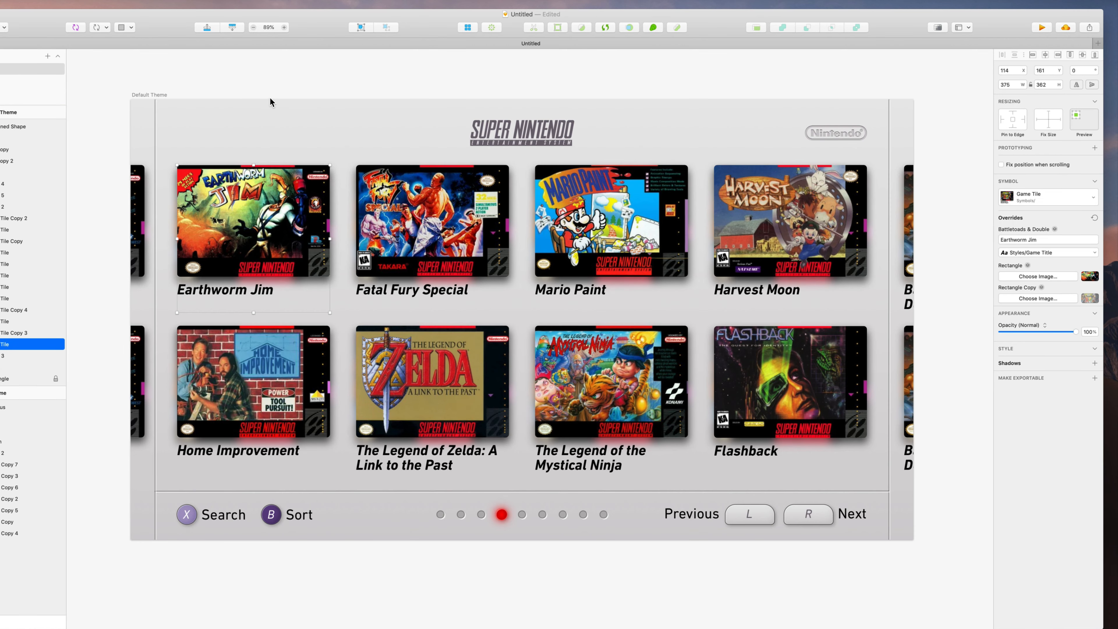
pyautogui.click(270, 97)
pyautogui.hscroll(-3, 270, 98)
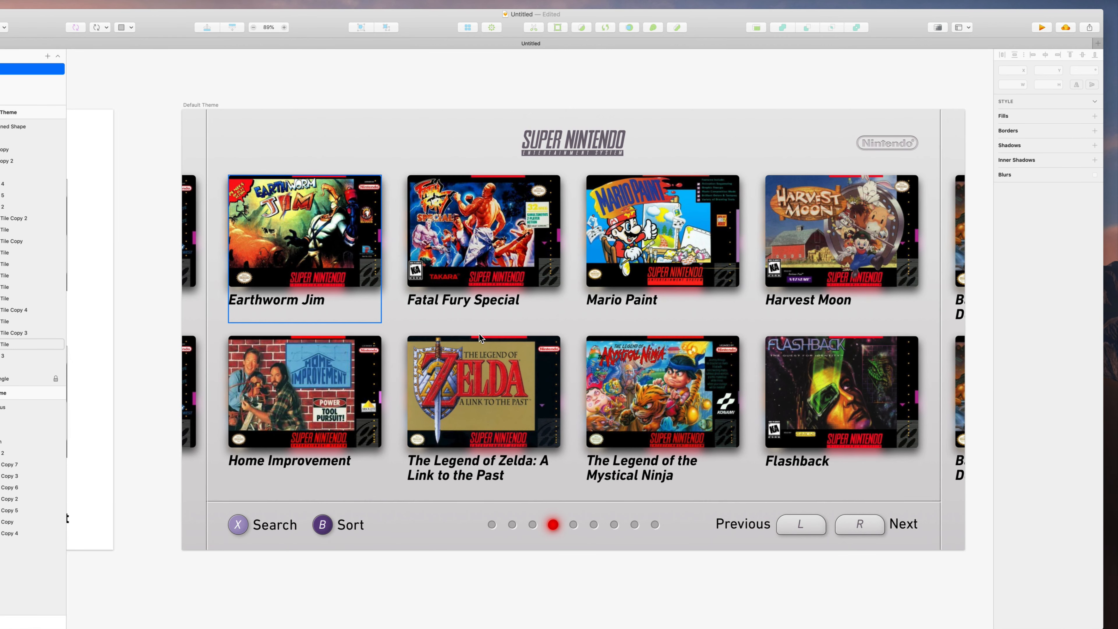
# Lower the blurred cover copy's fill opacity to 50% in the Game Tile symbol and return to the library screen
pyautogui.click(482, 356)
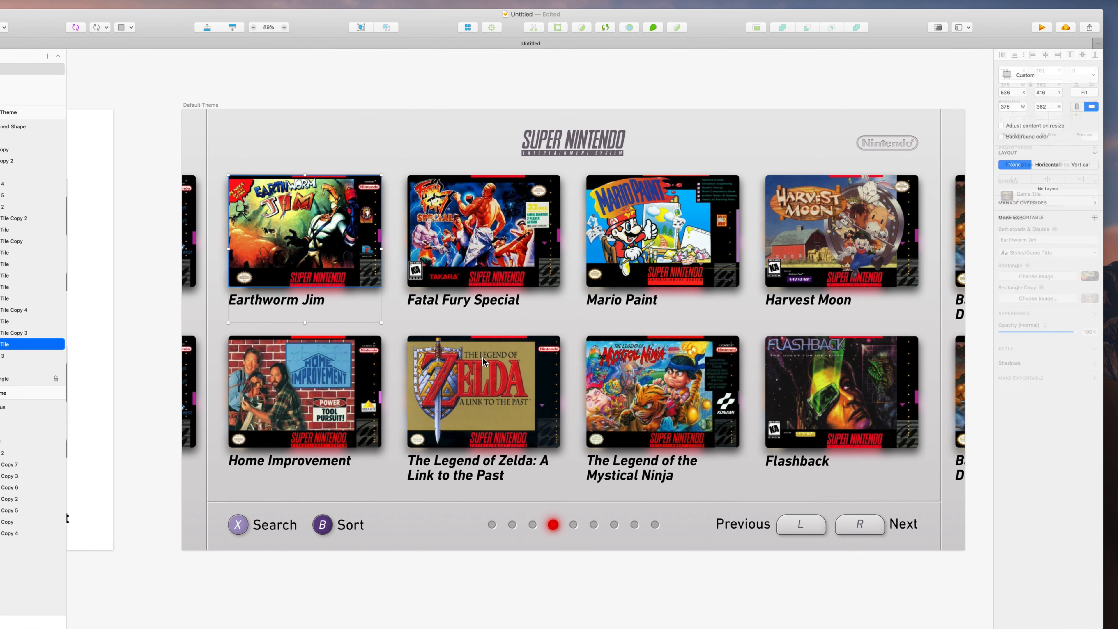
pyautogui.doubleClick(482, 356)
pyautogui.keyDown('super'); pyautogui.click(304, 290); pyautogui.keyUp('super')
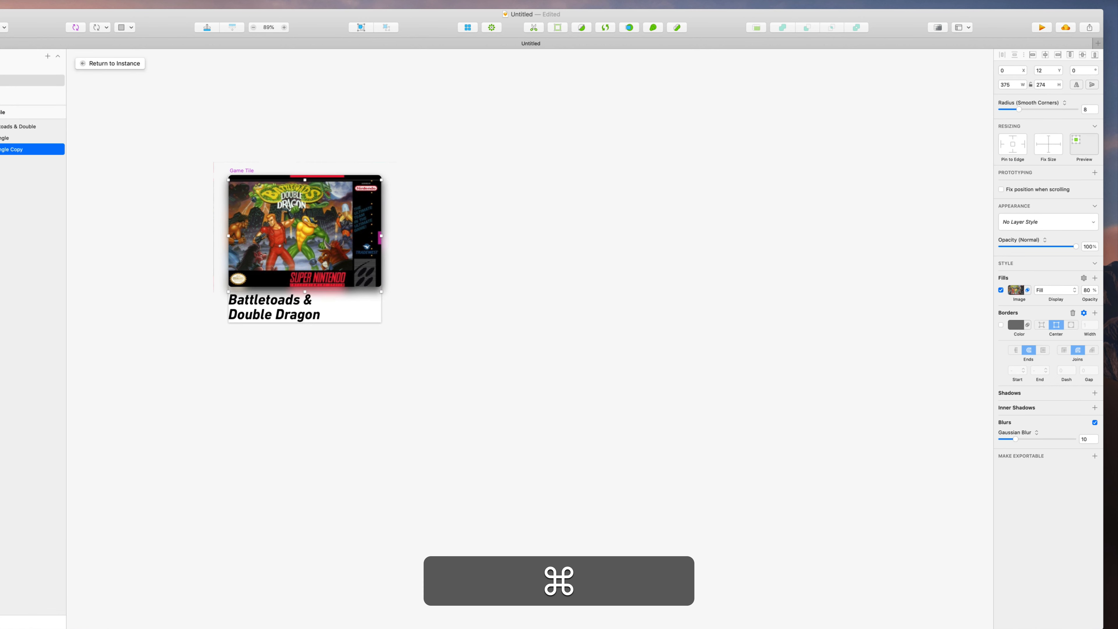
pyautogui.click(1090, 290)
pyautogui.press('super+a')
pyautogui.write('50')
pyautogui.press('Return')
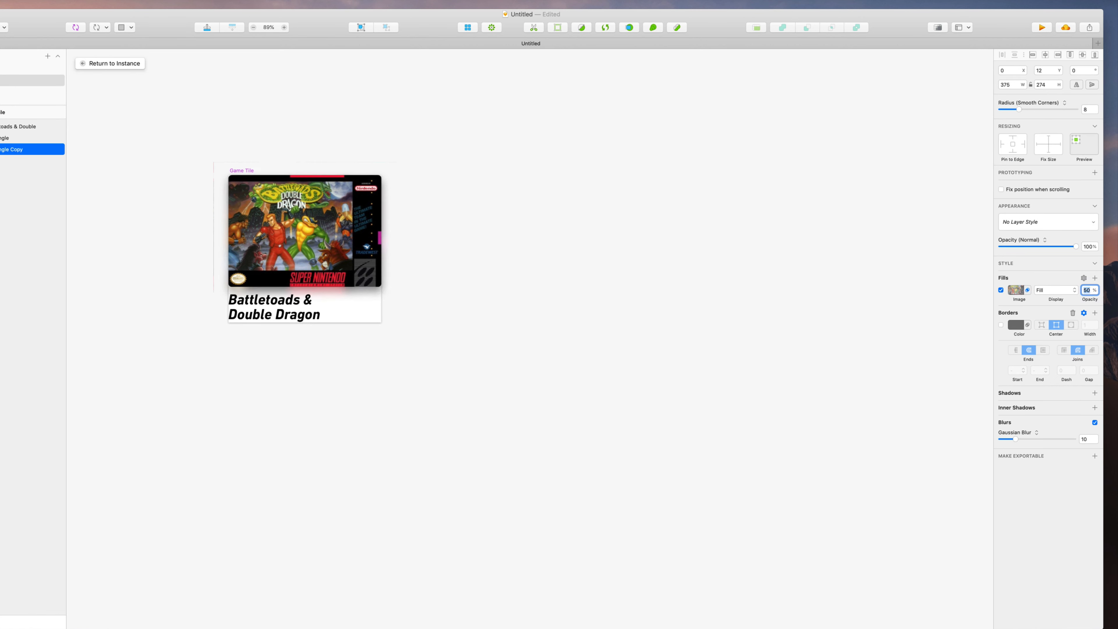
pyautogui.click(883, 327)
pyautogui.click(127, 65)
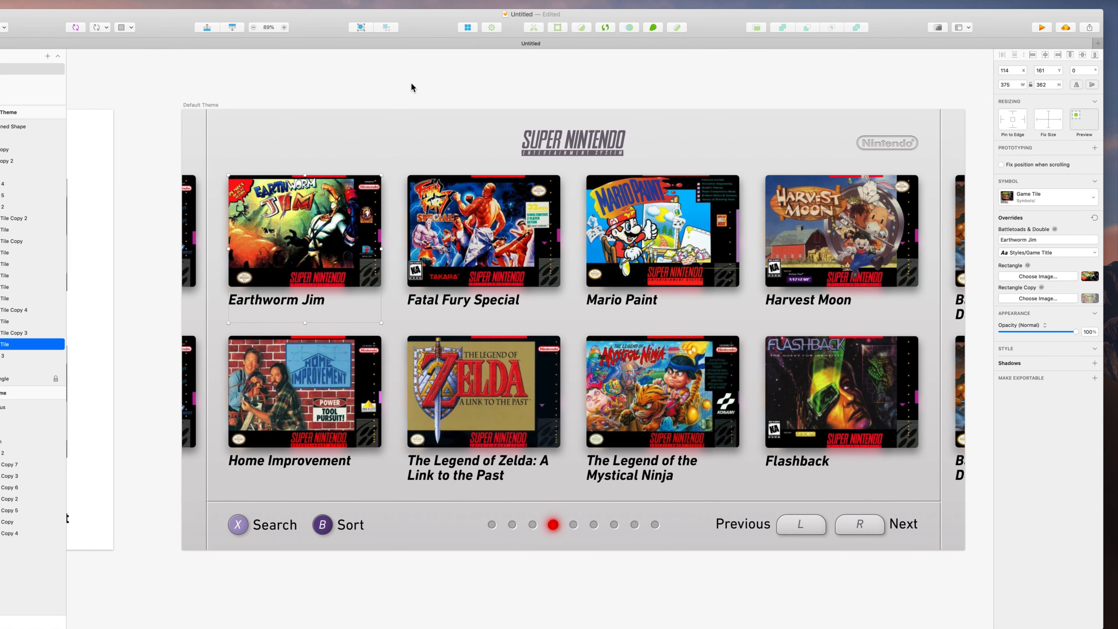
pyautogui.click(413, 82)
# Reopen the Game Tile symbol and move its title text down to a Y position of 294
pyautogui.hscroll(-2, 413, 83)
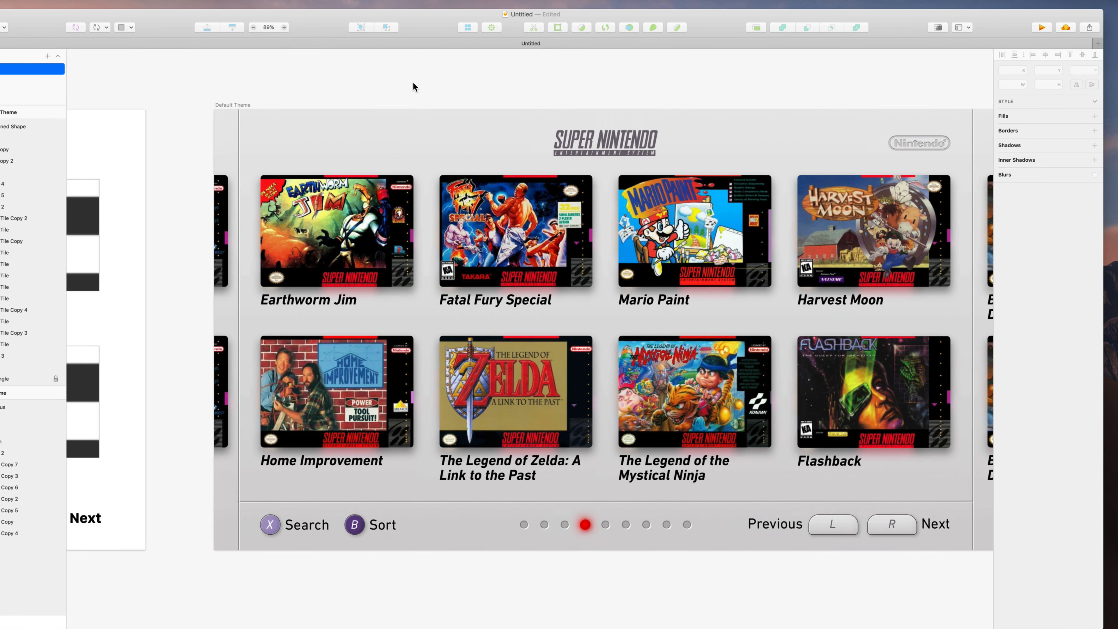
pyautogui.hscroll(1, 413, 82)
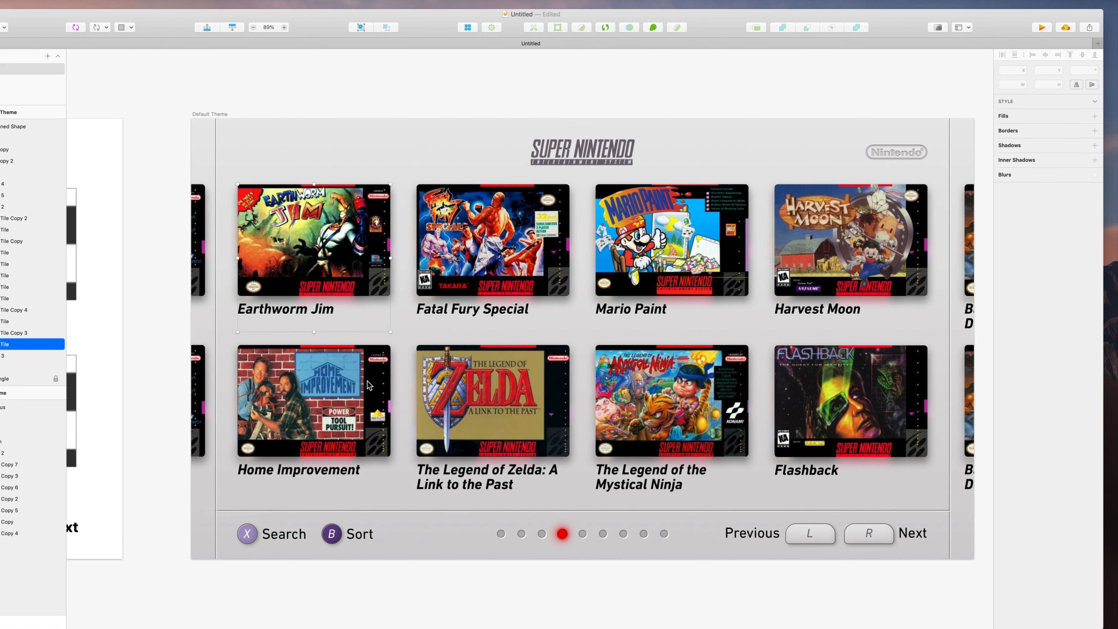
pyautogui.doubleClick(366, 380)
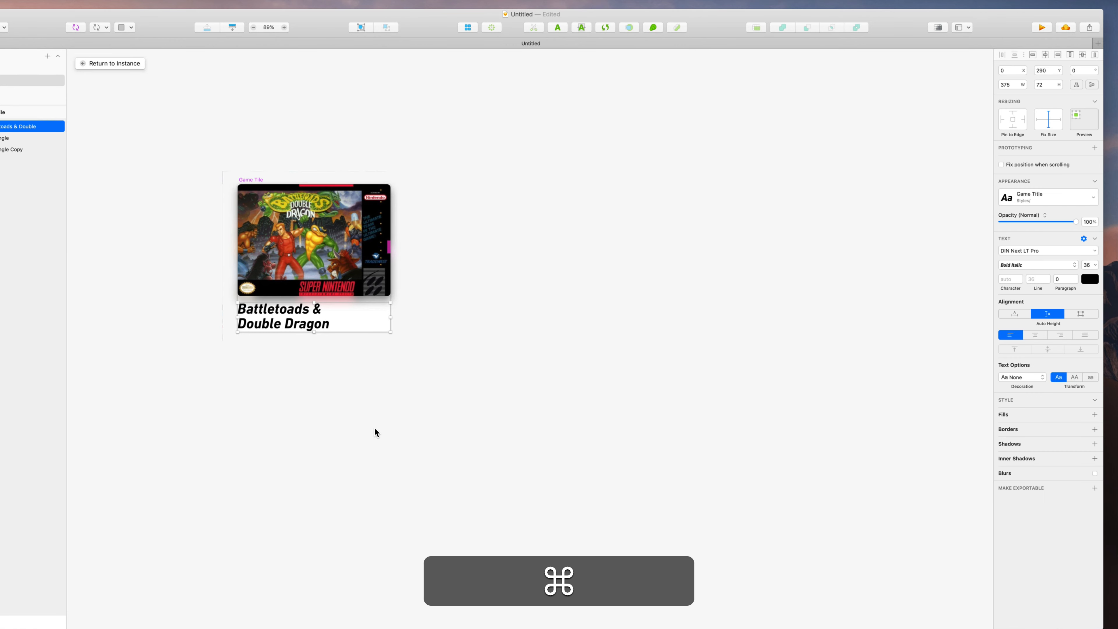
pyautogui.scroll(5, 374, 427)
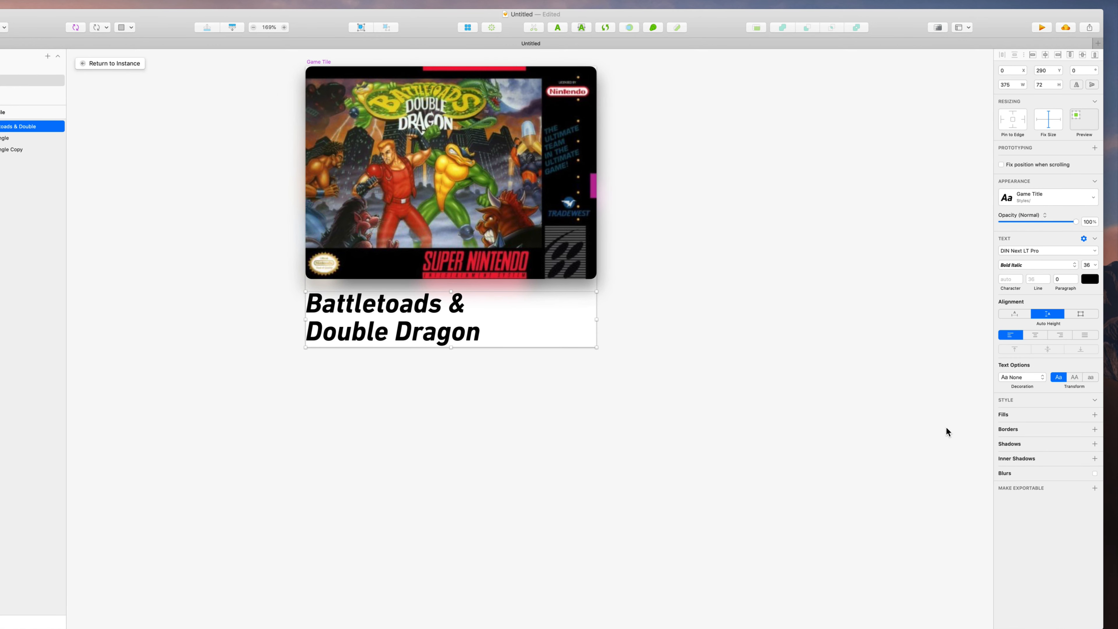
pyautogui.press('Down')
pyautogui.press('Down')
pyautogui.press('Down')
pyautogui.press('Down')
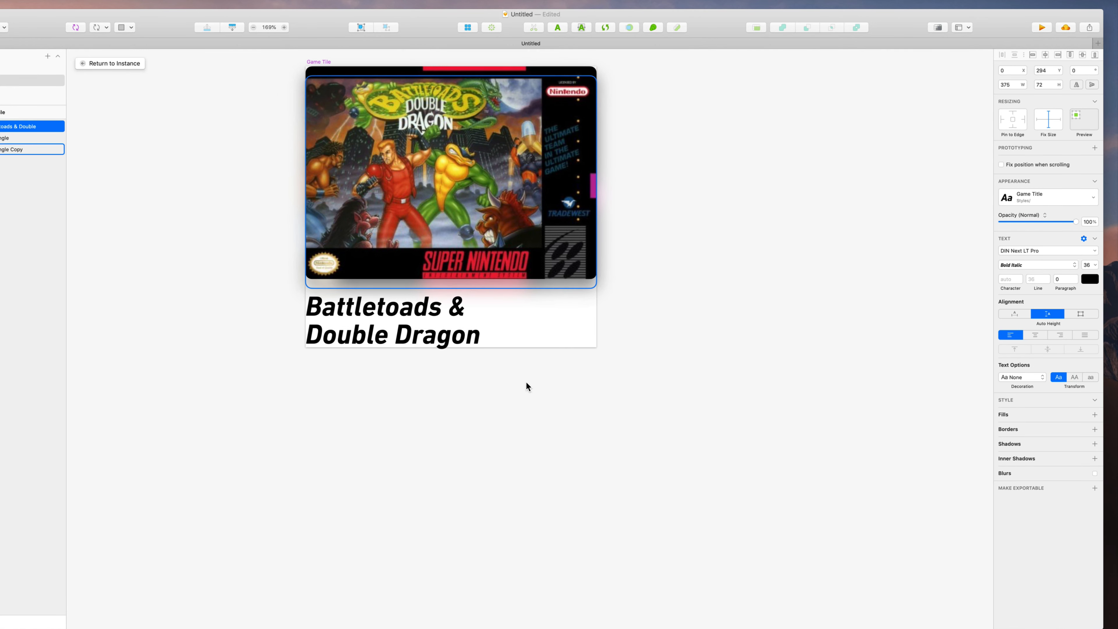
# Give the Game Tile symbol's artboard a light grey C9C9C9 background color
pyautogui.scroll(2, 526, 387)
pyautogui.scroll(5, 464, 427)
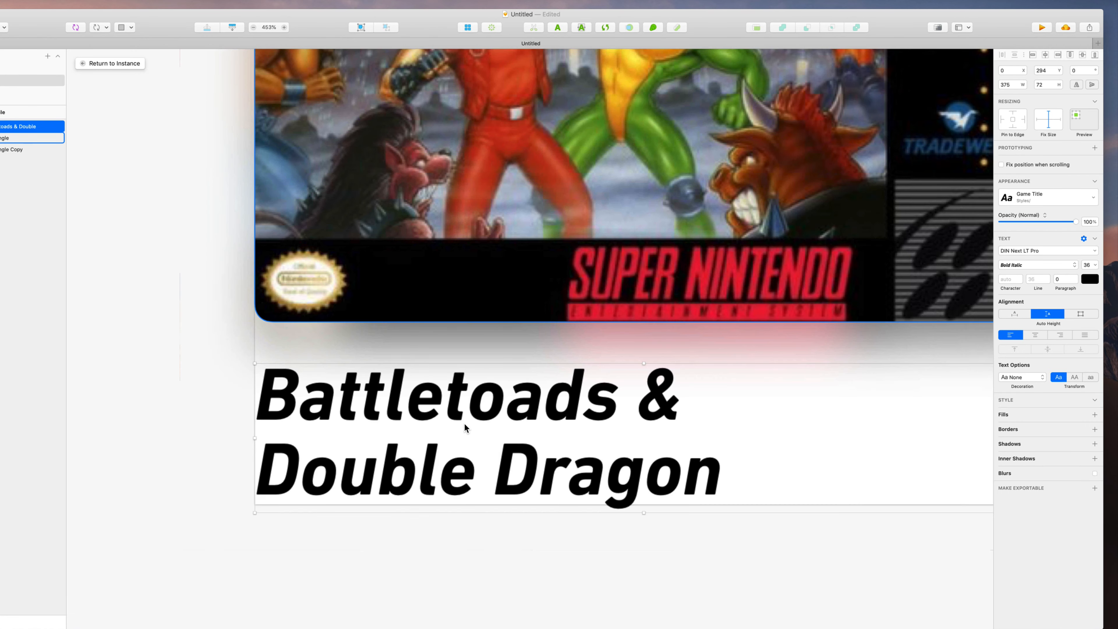
pyautogui.scroll(3, 464, 422)
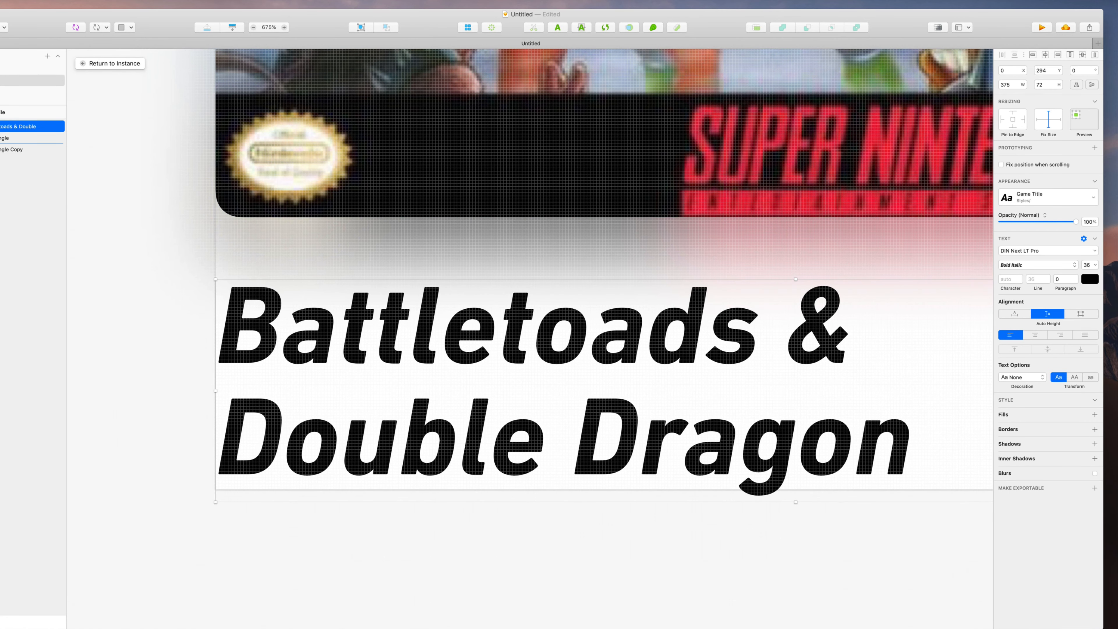
pyautogui.press('super+minus')
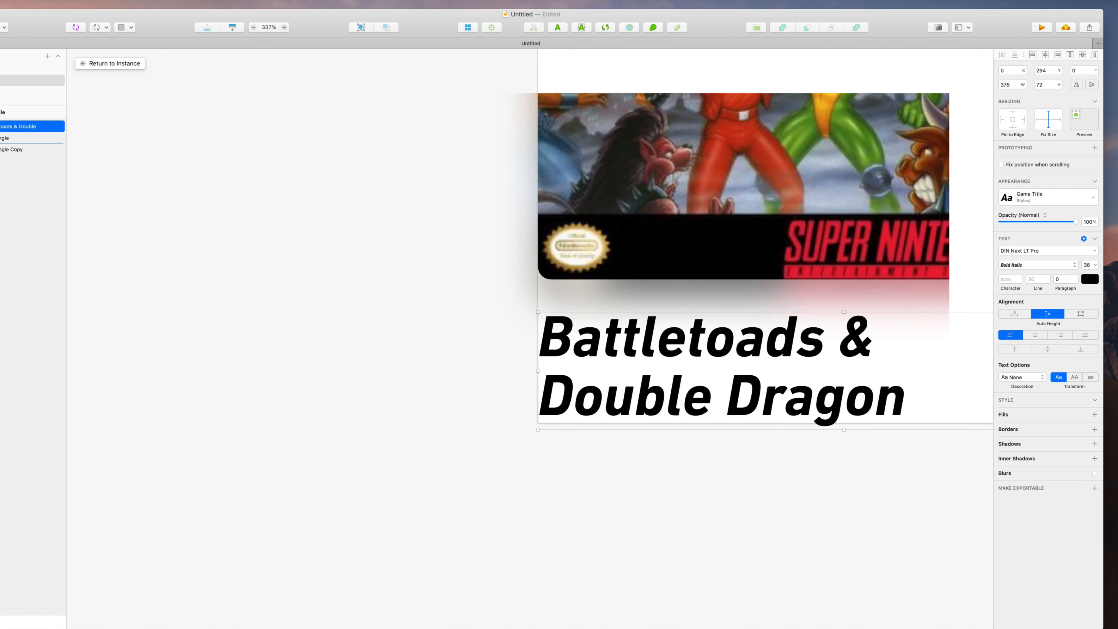
pyautogui.press('Escape')
pyautogui.hscroll(5, 966, 355)
pyautogui.scroll(3, 966, 355)
pyautogui.scroll(-3, 967, 352)
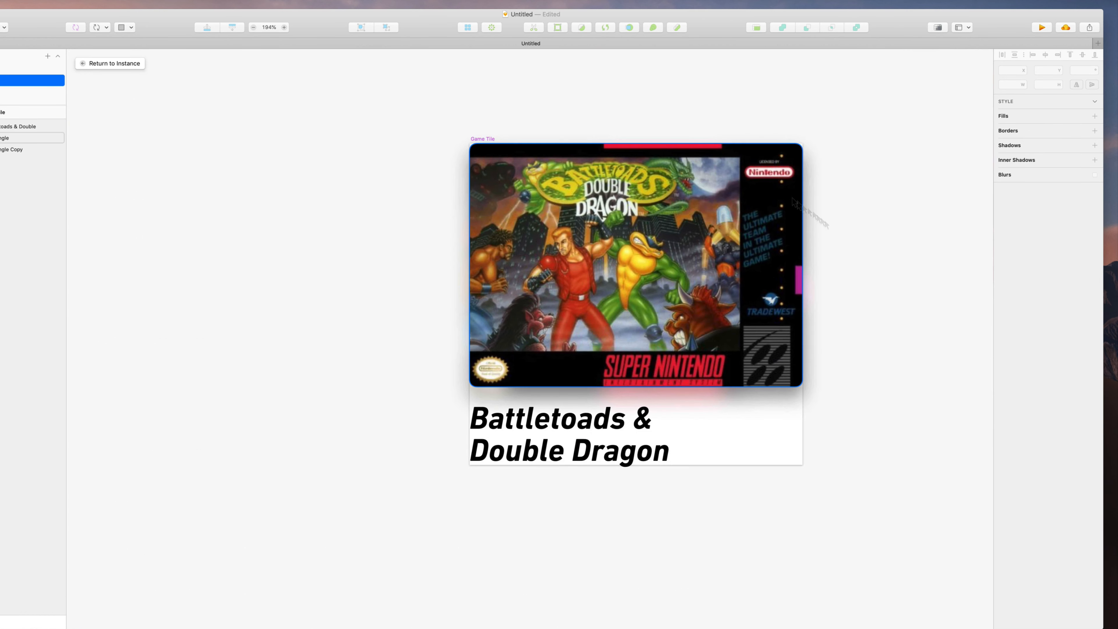
pyautogui.click(3, 113)
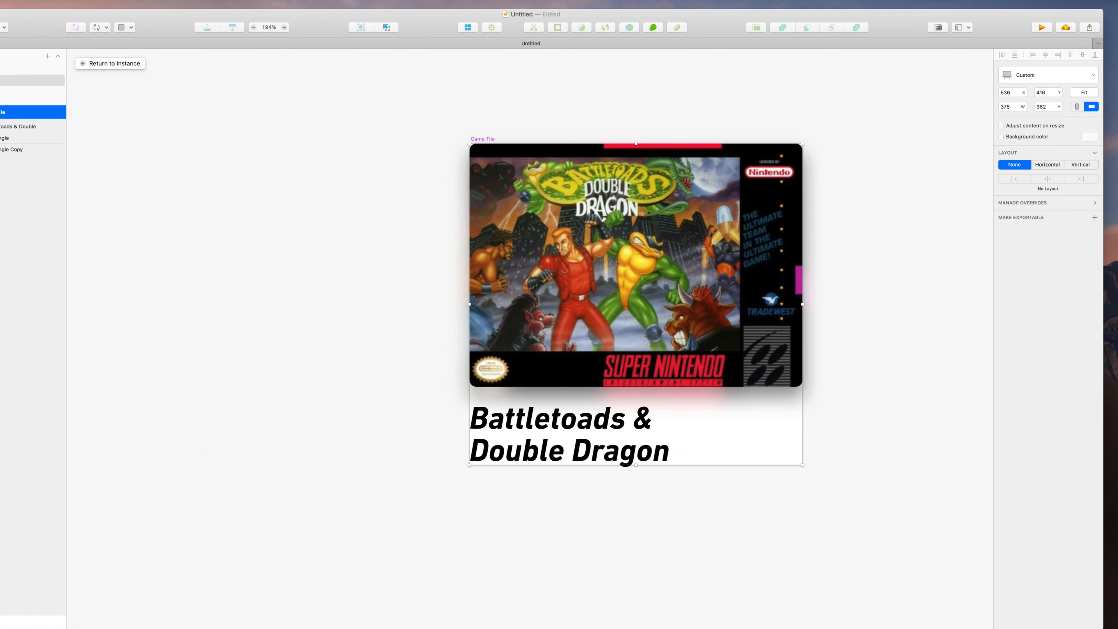
pyautogui.click(1001, 137)
pyautogui.click(1089, 137)
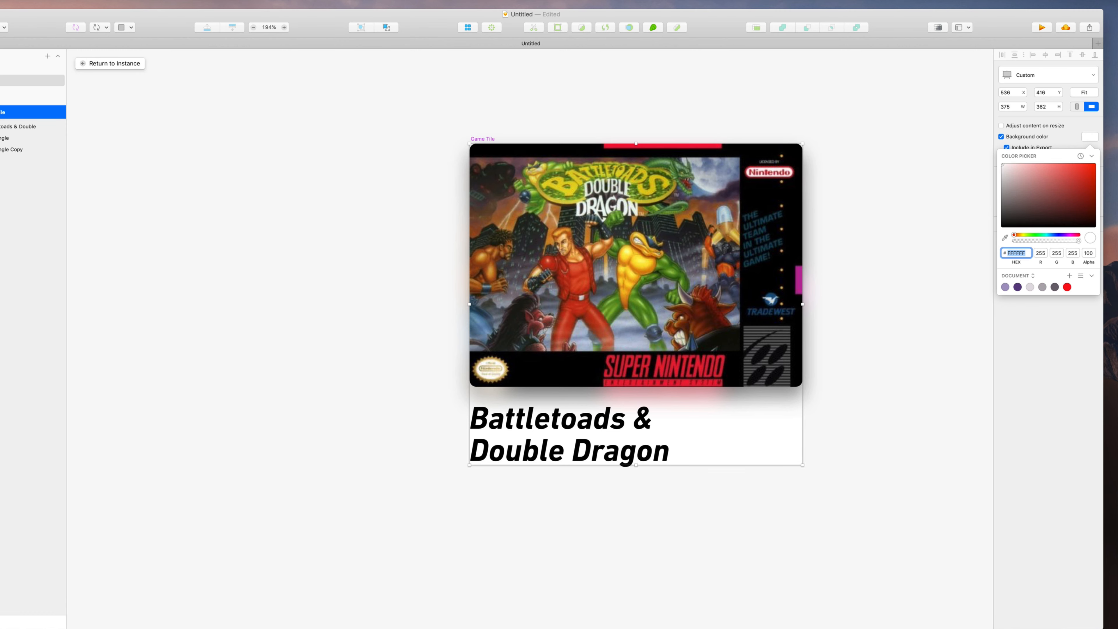
pyautogui.moveTo(1015, 178); pyautogui.dragTo(1002, 178)
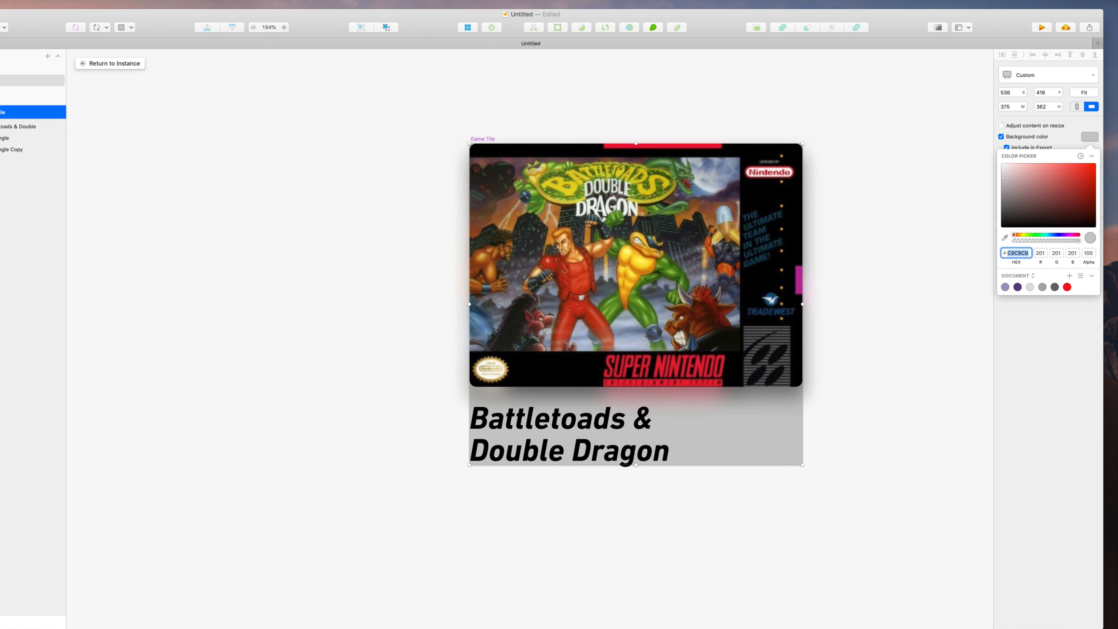
# Add a black drop shadow at 18% alpha to the symbol's title text, with Y 2 and blur 4
pyautogui.click(684, 470)
pyautogui.scroll(10, 683, 469)
pyautogui.click(837, 571)
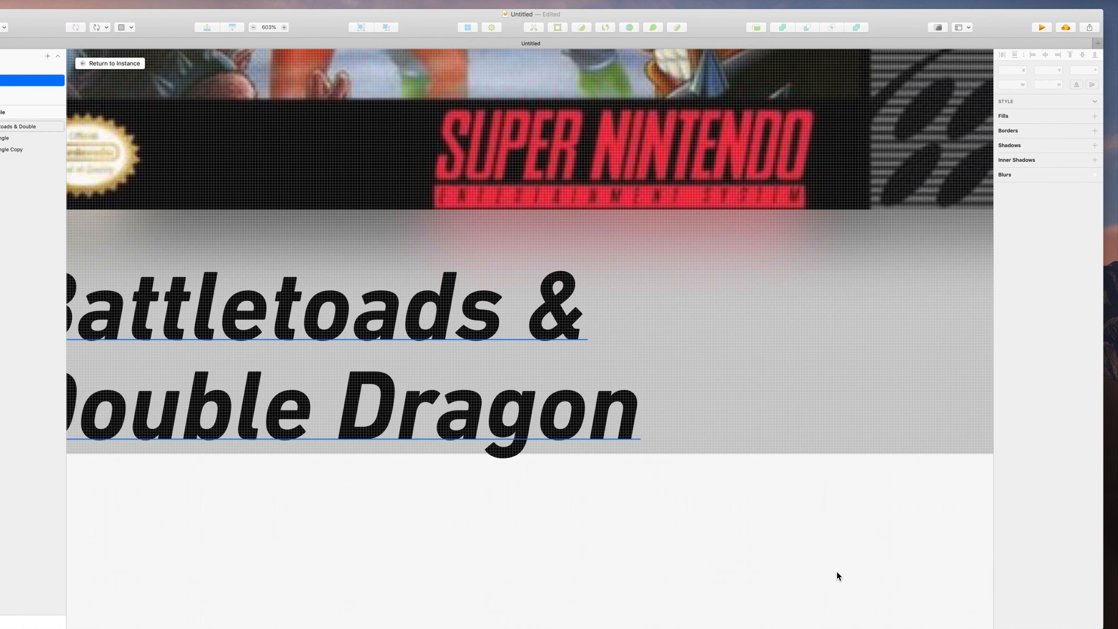
pyautogui.click(836, 571)
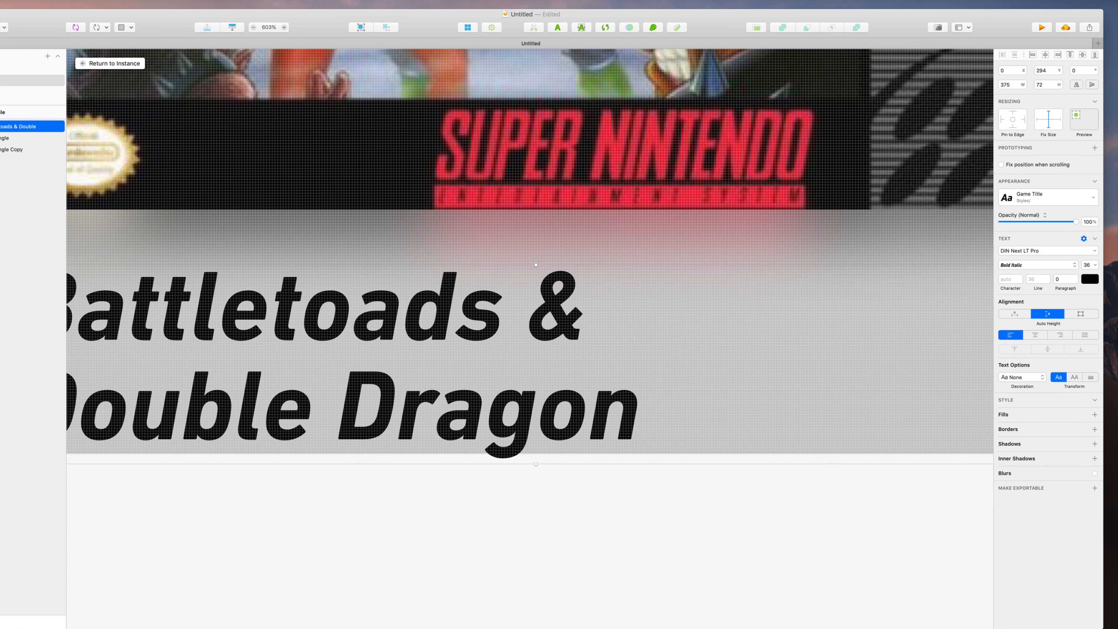
pyautogui.click(1095, 444)
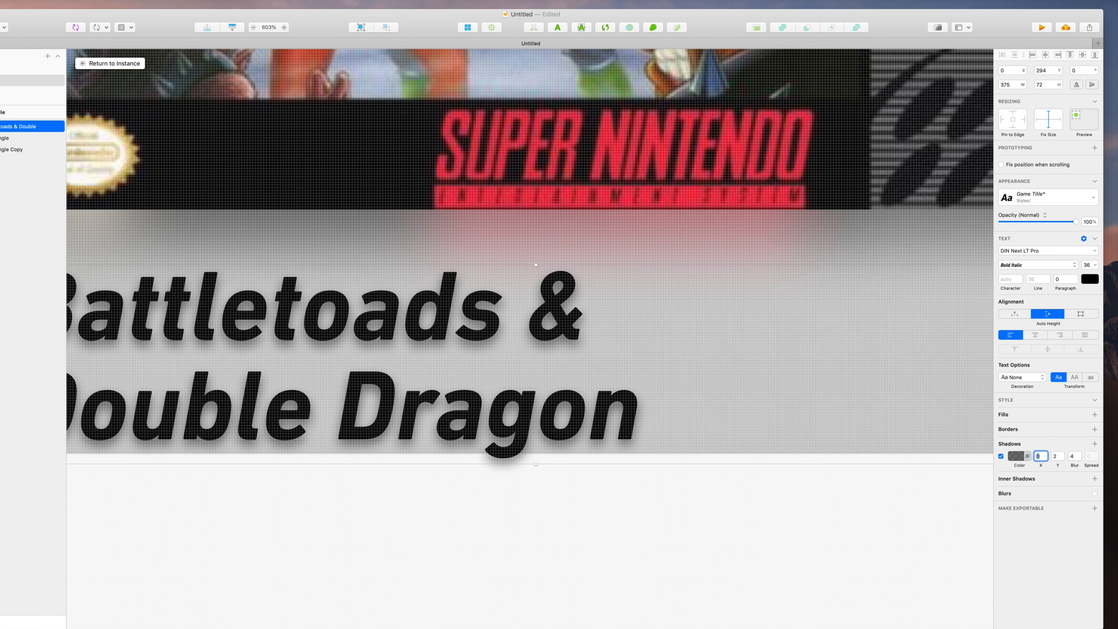
pyautogui.click(1017, 460)
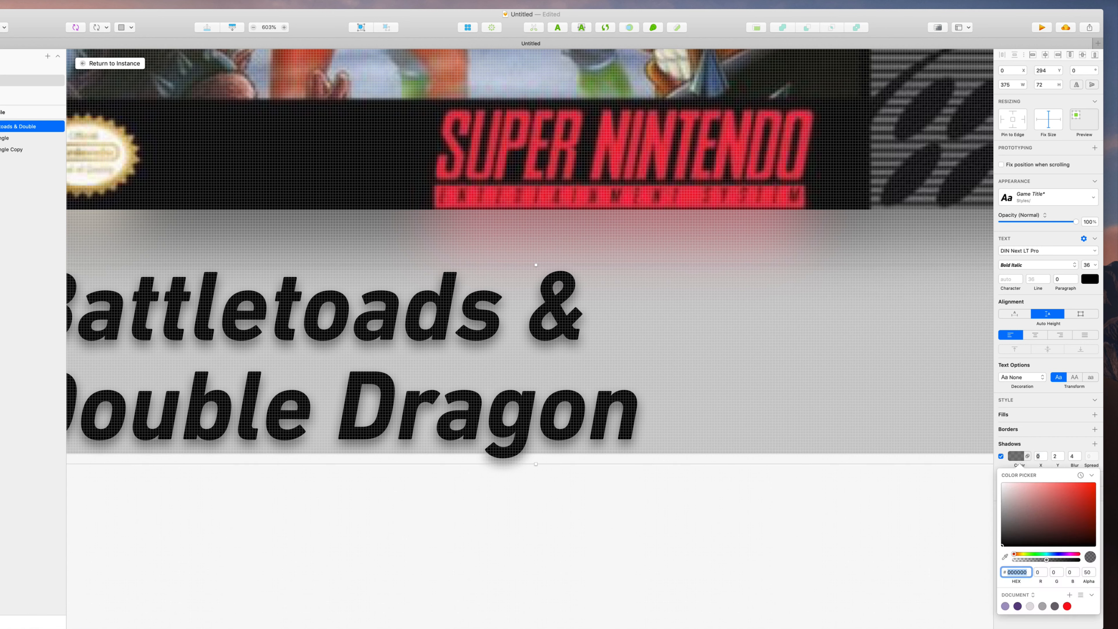
pyautogui.moveTo(1029, 560); pyautogui.dragTo(1027, 560)
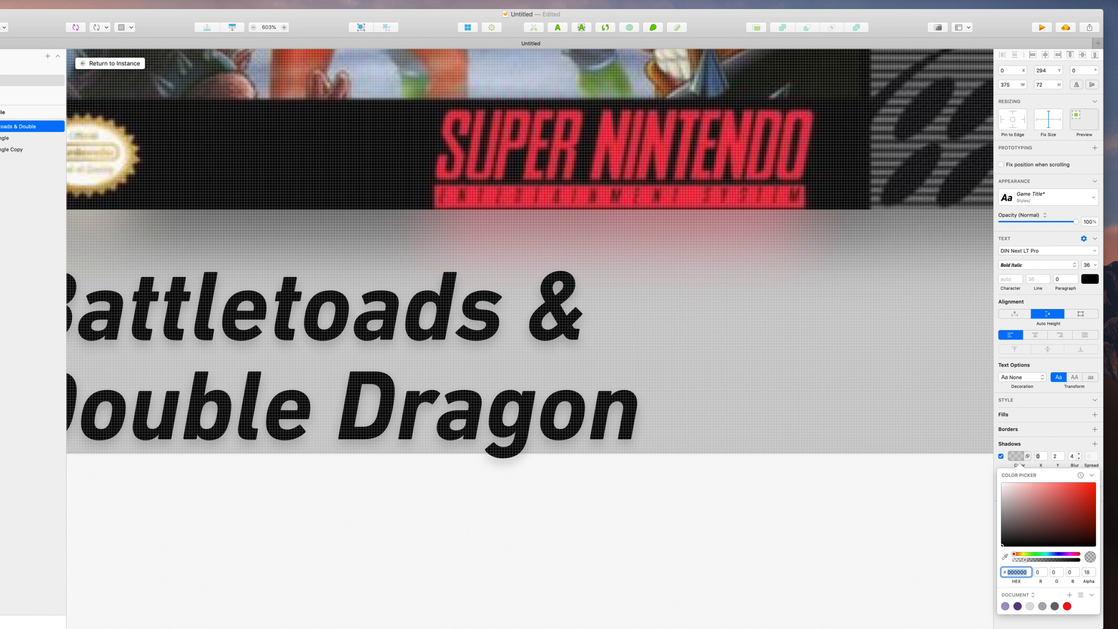
pyautogui.click(1039, 456)
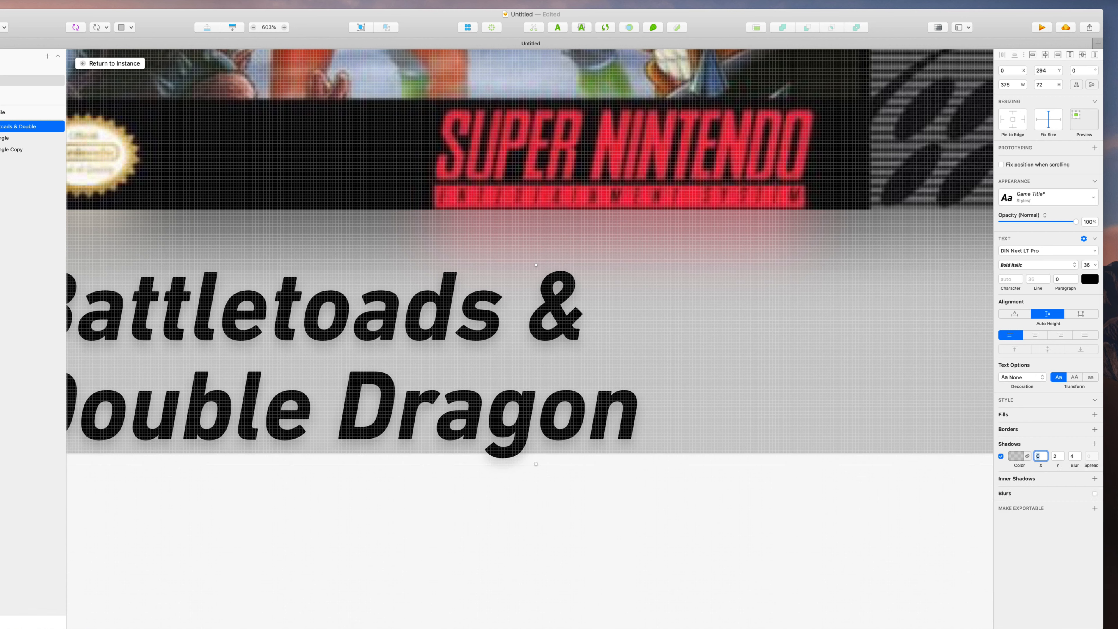
# Add a second shadow to the title text in white FFFFFF, with Y -1 and blur 0
pyautogui.click(1095, 444)
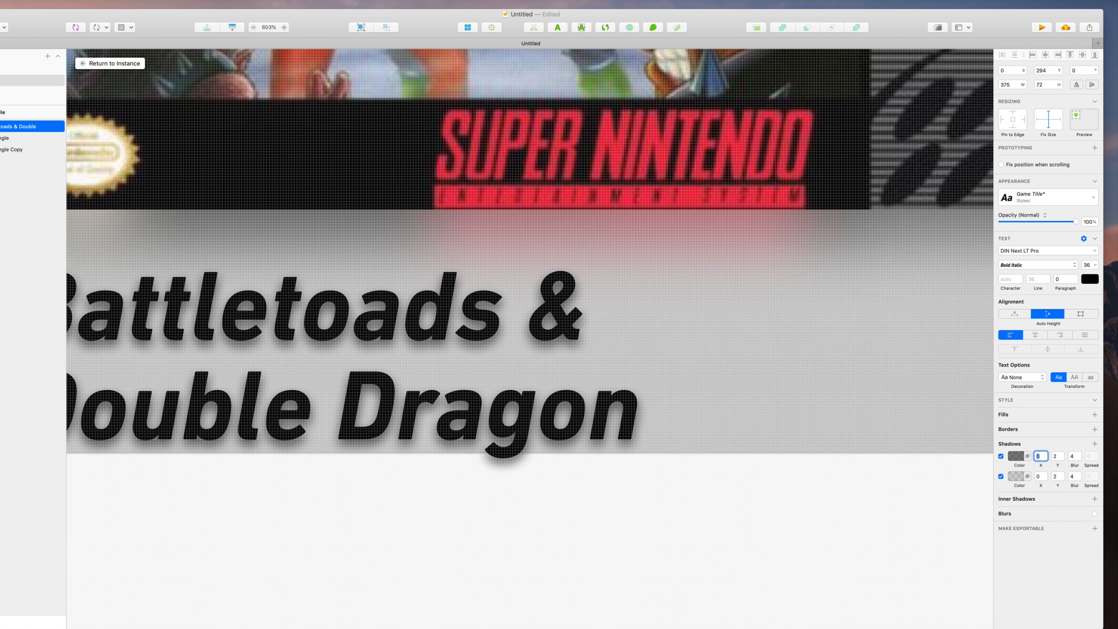
pyautogui.press('Tab')
pyautogui.press('Down')
pyautogui.press('Down')
pyautogui.press('Down')
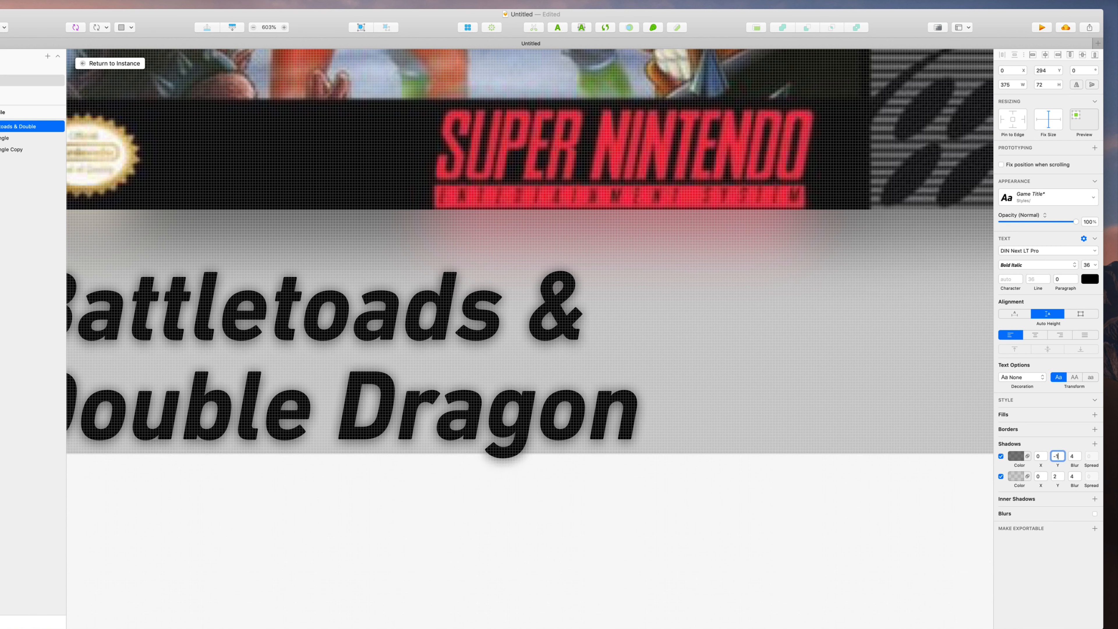
pyautogui.hotkey('shift', 'Down')
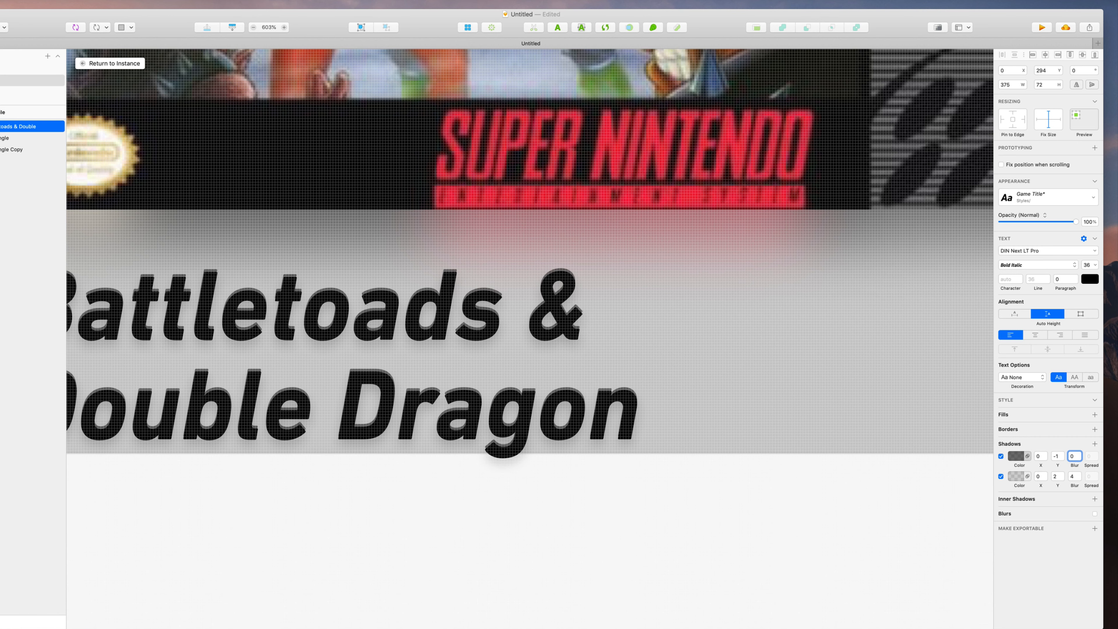
pyautogui.click(1016, 456)
pyautogui.write('FFFFFF')
pyautogui.press('Return')
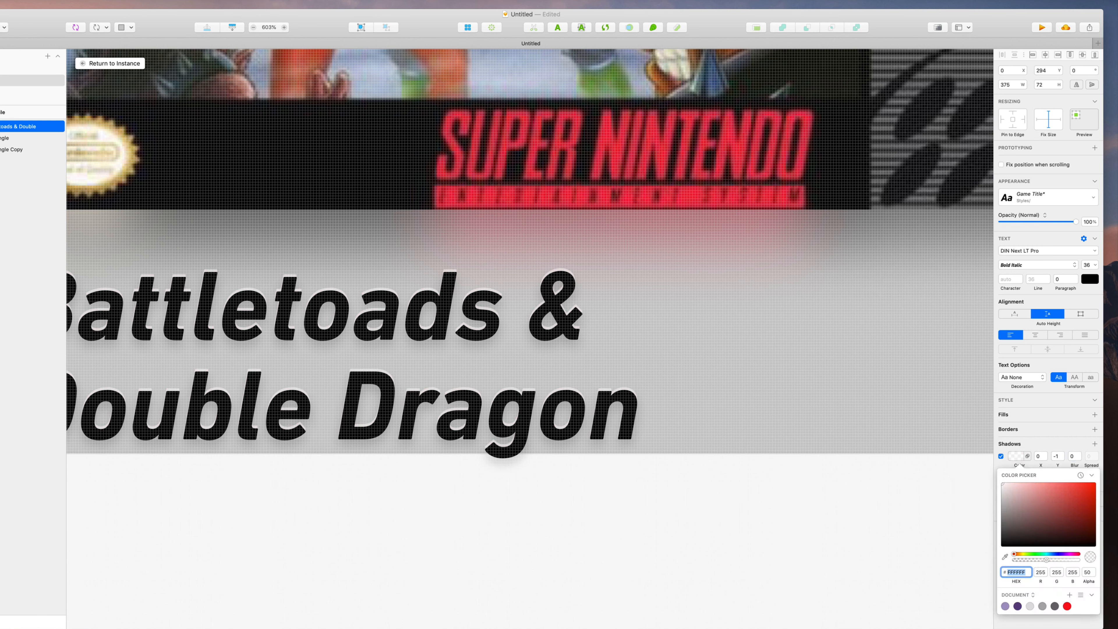
pyautogui.press('Escape')
pyautogui.scroll(-6, 766, 509)
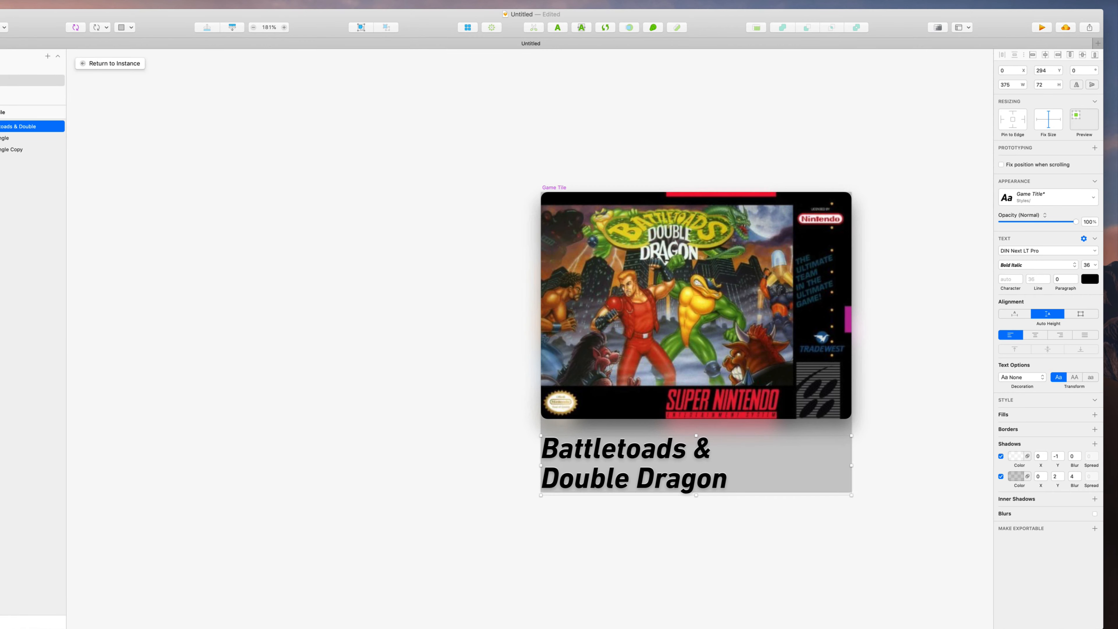
# Set the title text's weight to Medium Italic and its character spacing to -1
pyautogui.press('Escape')
pyautogui.hscroll(4, 616, 517)
pyautogui.scroll(5, 608, 520)
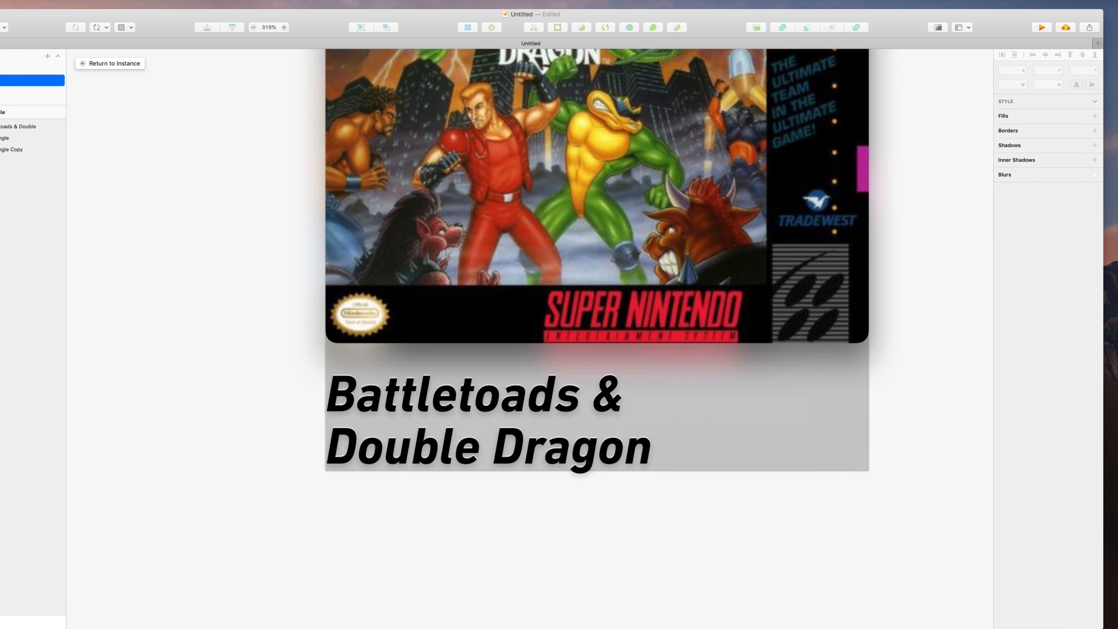
pyautogui.keyDown('super'); pyautogui.click(814, 603); pyautogui.keyUp('super')
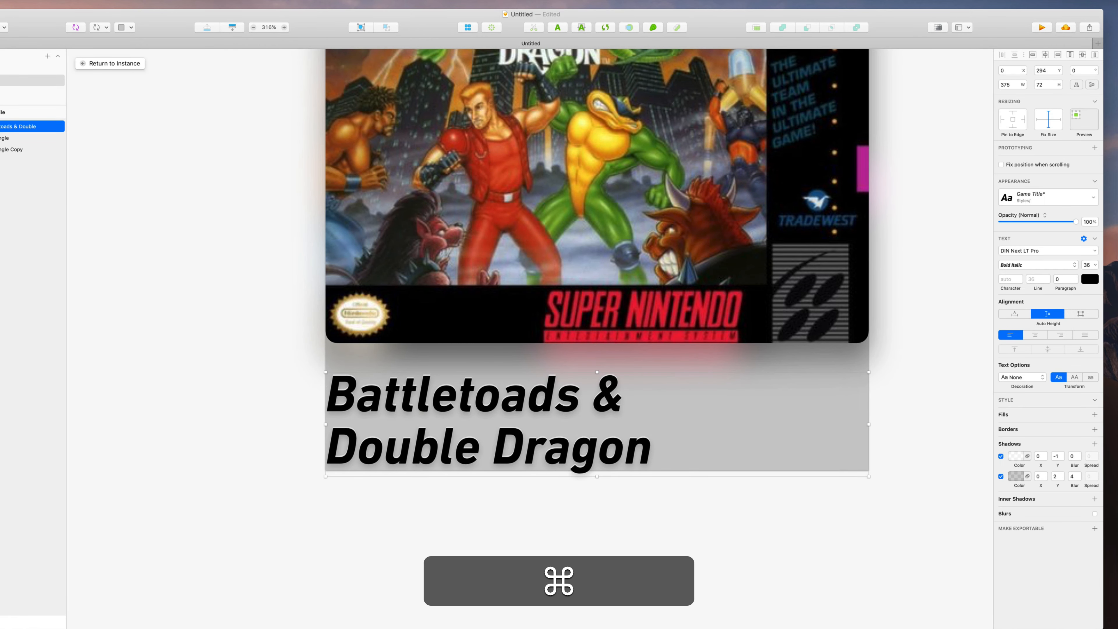
pyautogui.click(1037, 265)
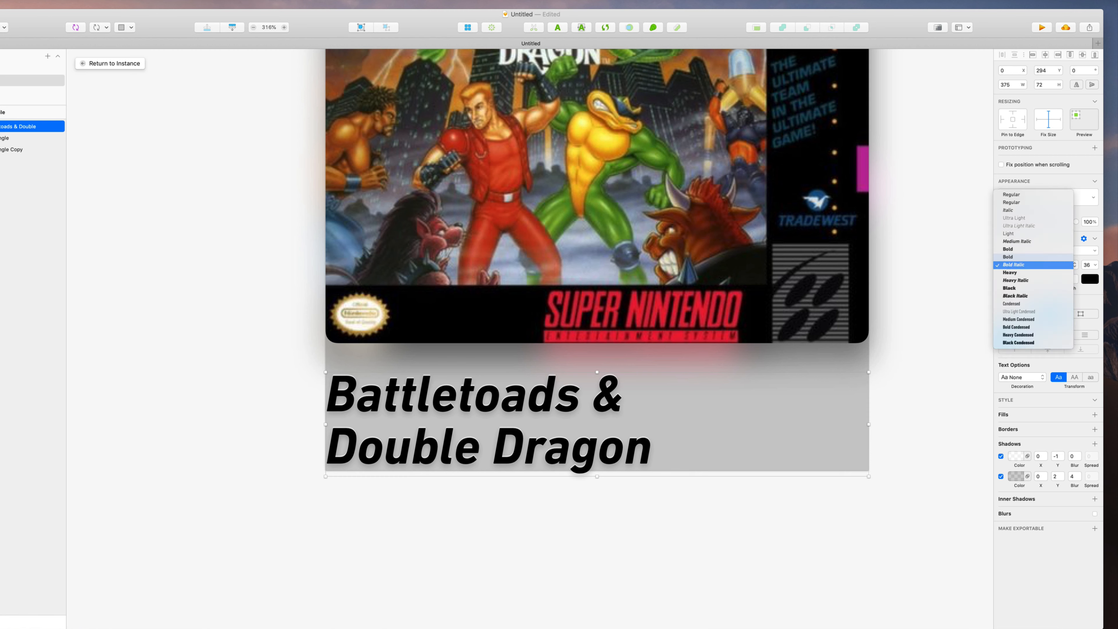
pyautogui.click(1017, 242)
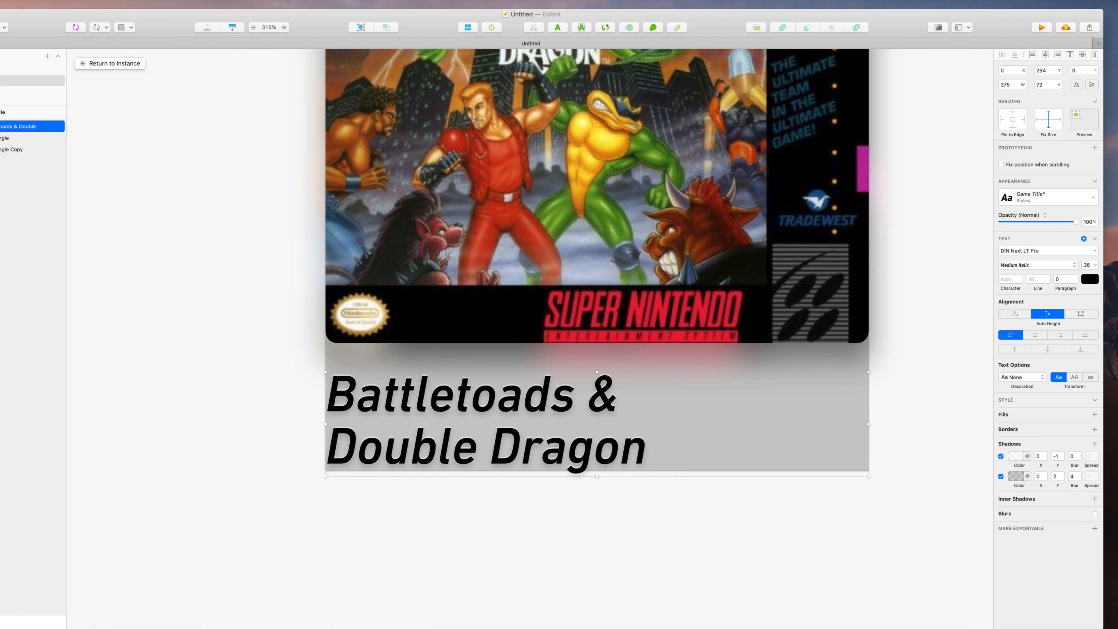
pyautogui.click(1019, 280)
pyautogui.hotkey('shift', 'Down')
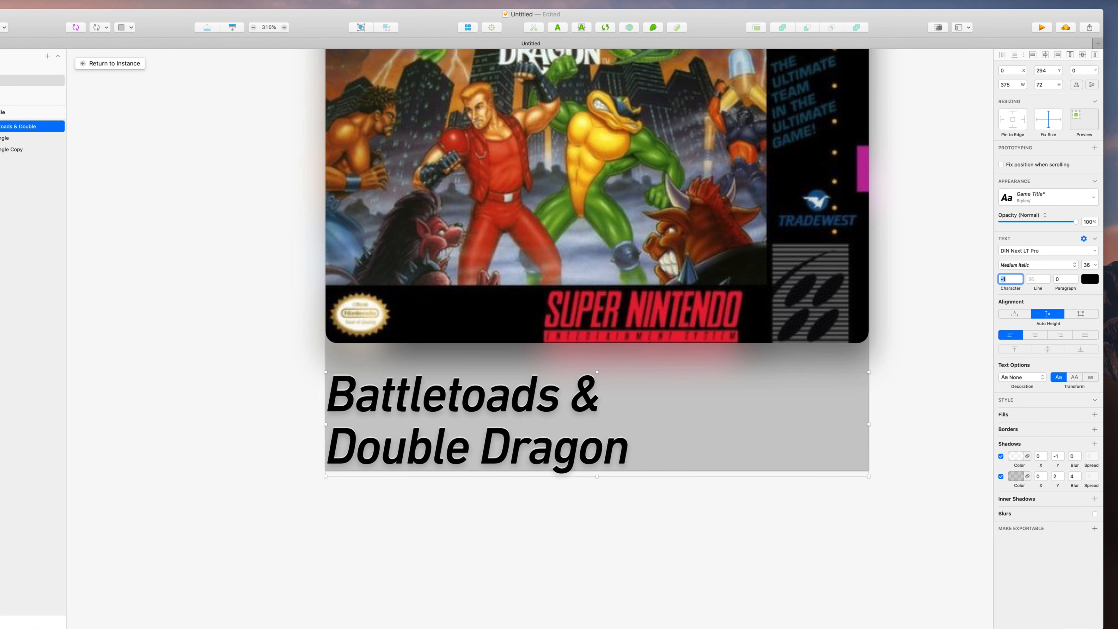
pyautogui.press('Escape')
pyautogui.press('Escape')
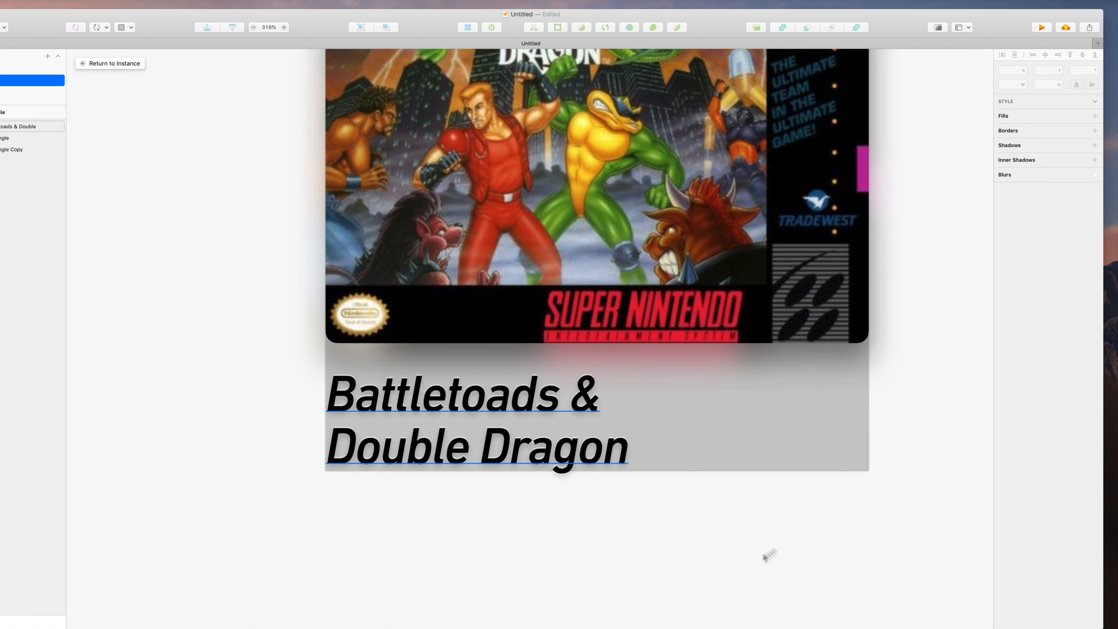
# Exclude the Game Tile artboard's background color from exports and return to the library screen
pyautogui.hscroll(1, 739, 575)
pyautogui.scroll(-6, 736, 575)
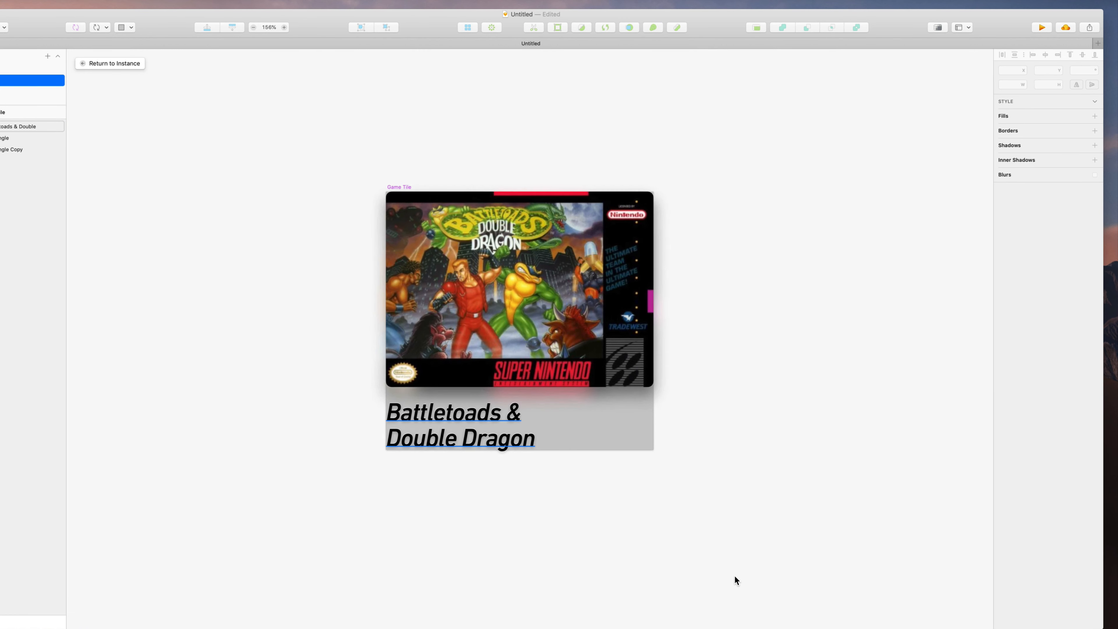
pyautogui.scroll(2, 736, 575)
pyautogui.click(547, 294)
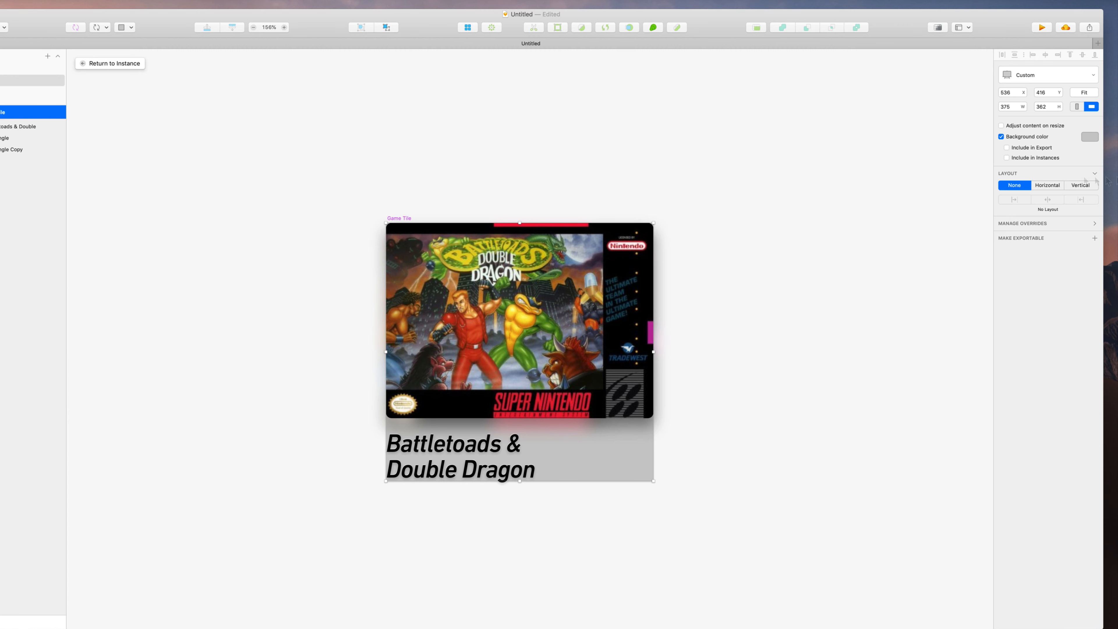
pyautogui.click(808, 203)
pyautogui.click(125, 65)
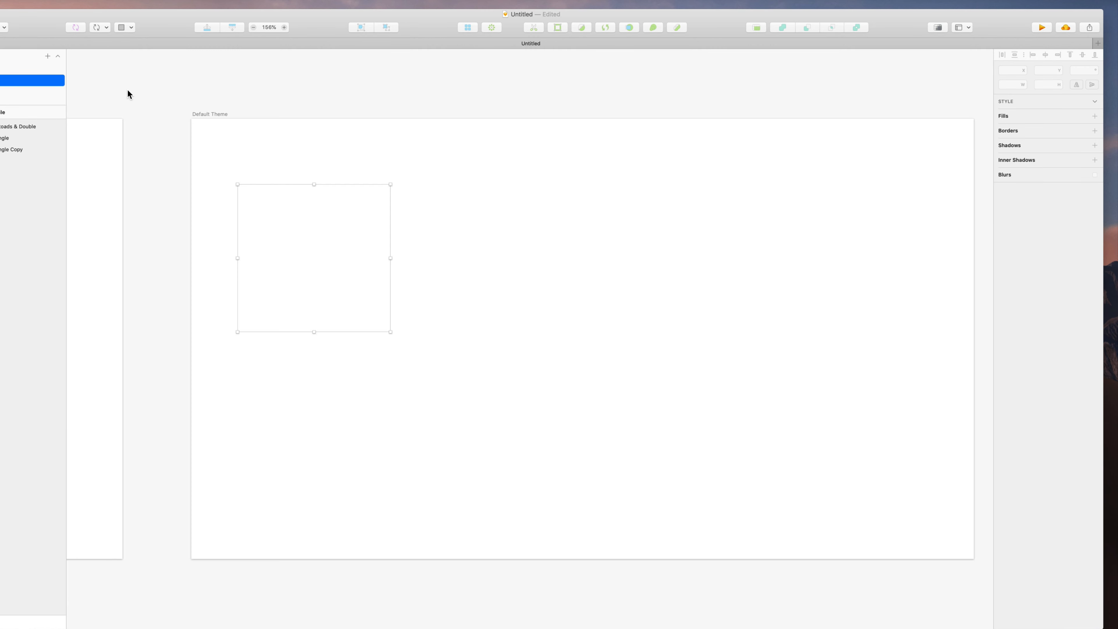
# Draw an unfilled, bordered rectangle about 373 by 362 over the Mario Paint tile
pyautogui.click(215, 339)
pyautogui.hscroll(3, 215, 341)
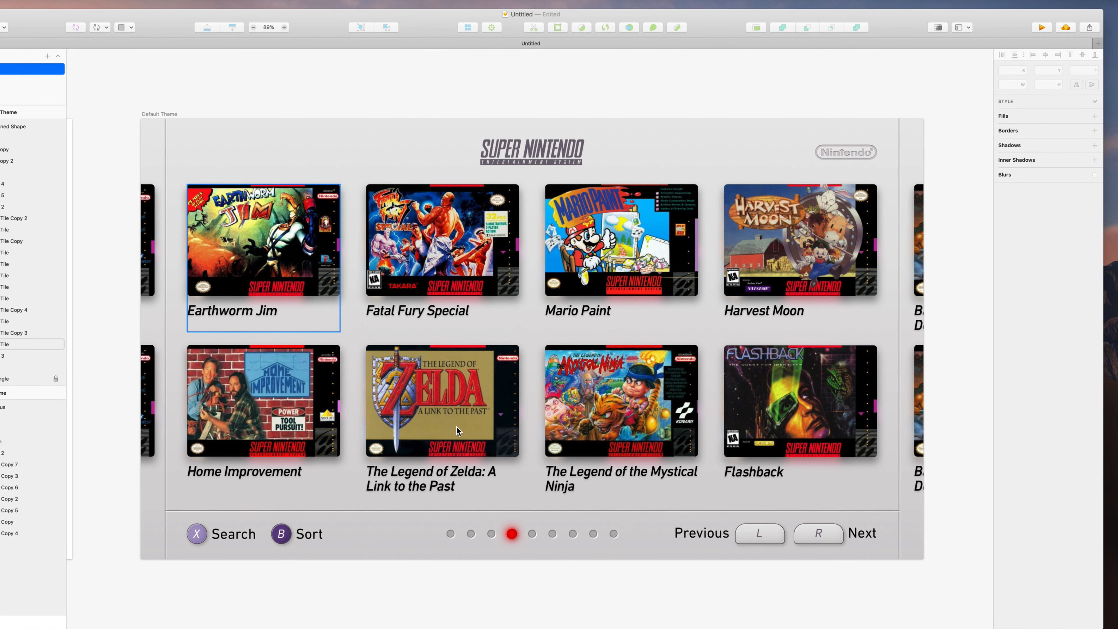
pyautogui.hscroll(2, 457, 427)
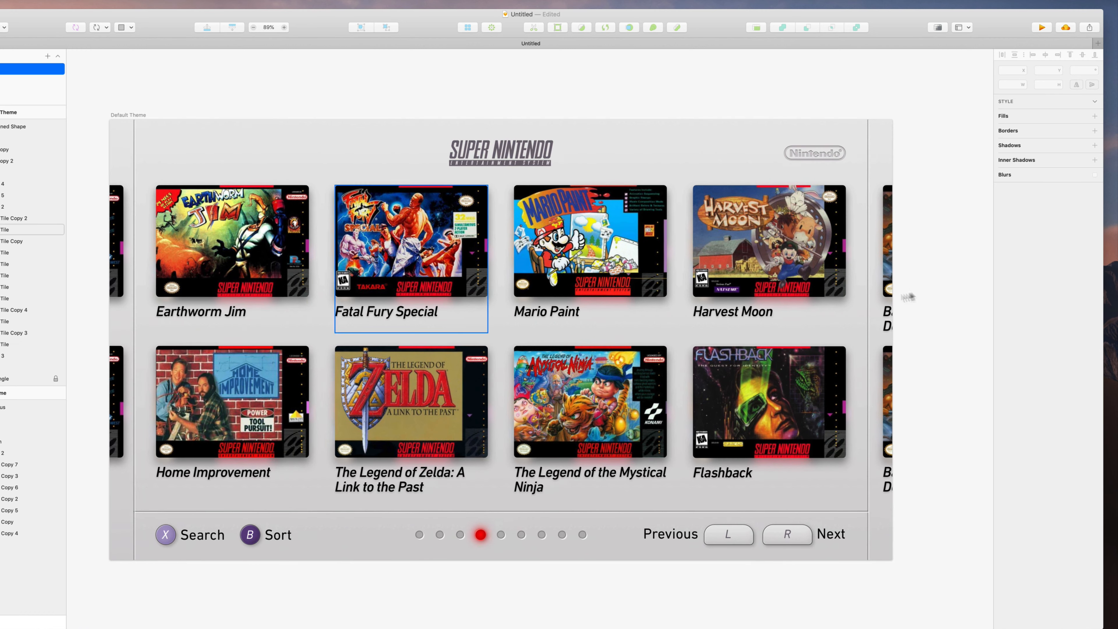
pyautogui.scroll(3, 725, 409)
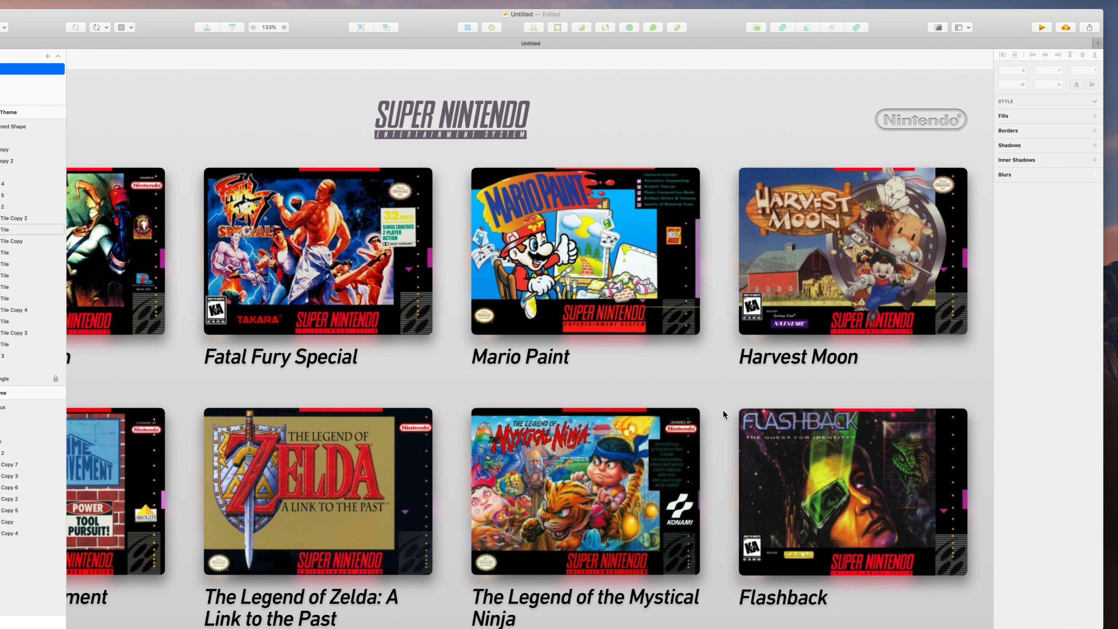
pyautogui.press('r')
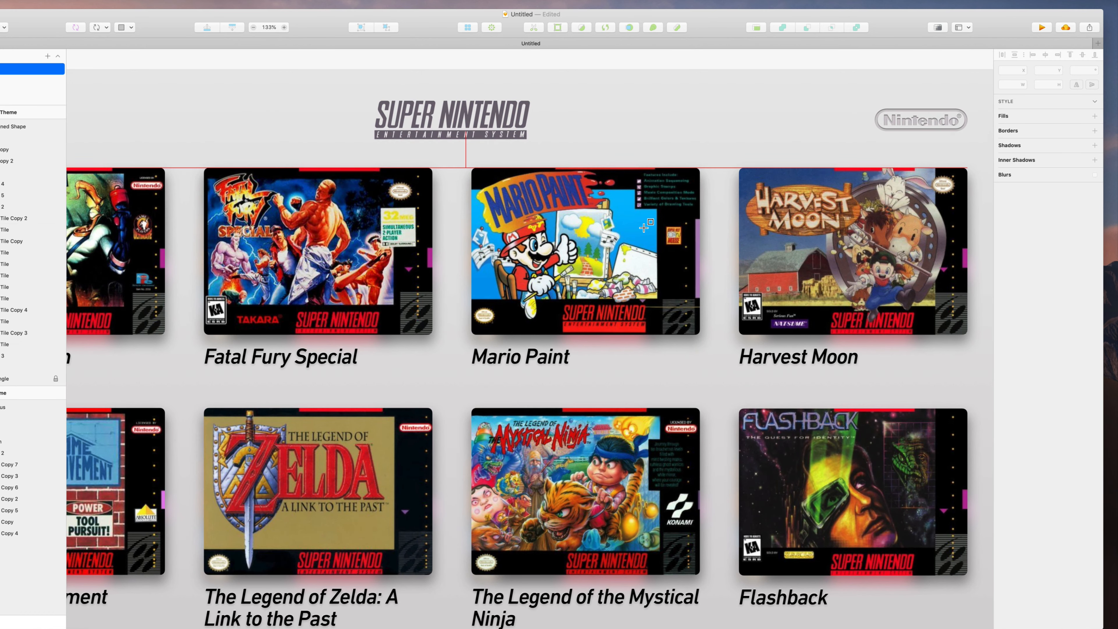
pyautogui.moveTo(844, 486); pyautogui.dragTo(955, 524)
pyautogui.hscroll(-2, 954, 524)
pyautogui.scroll(-5, 954, 524)
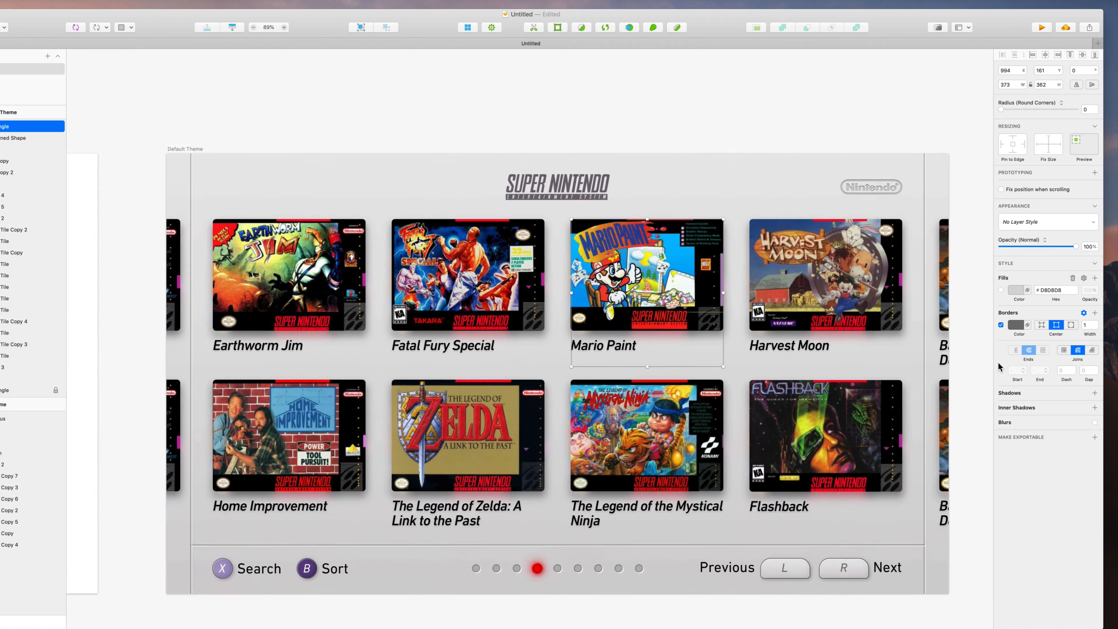
# Widen the rectangle over the Mario Paint tile by 48 to a width of 421
pyautogui.scroll(5, 972, 421)
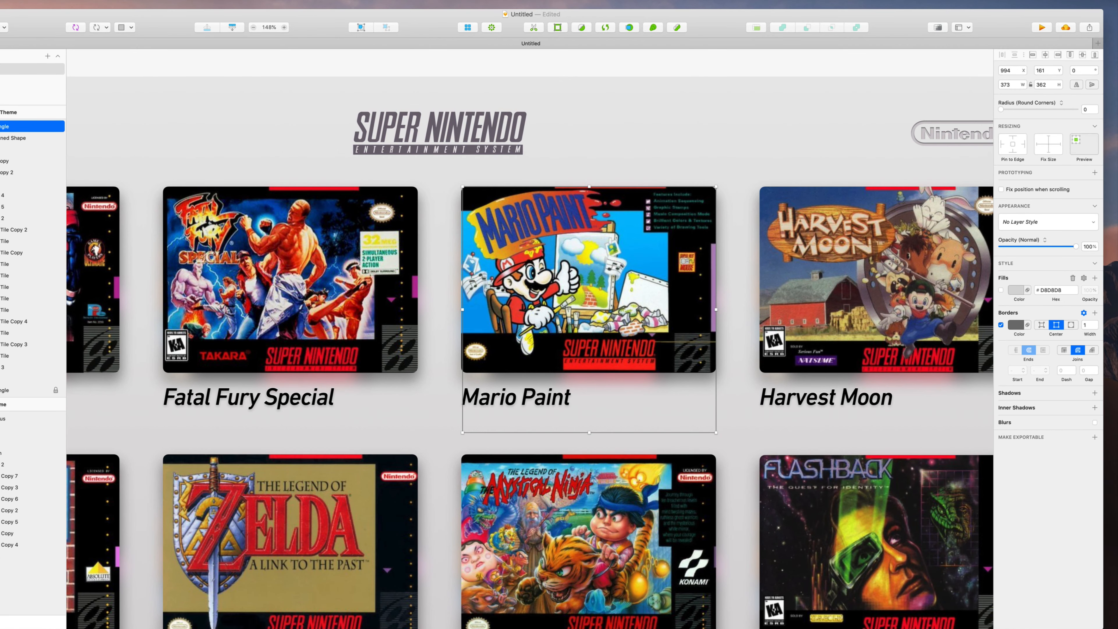
pyautogui.click(1013, 85)
pyautogui.write('+4')
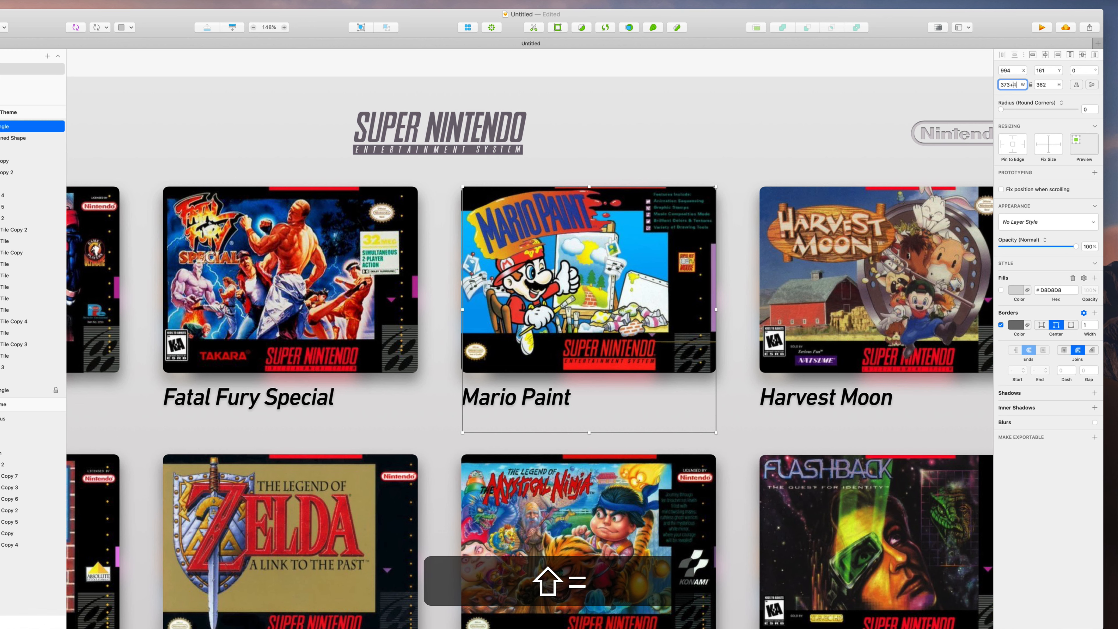
pyautogui.write('8')
pyautogui.press('Return')
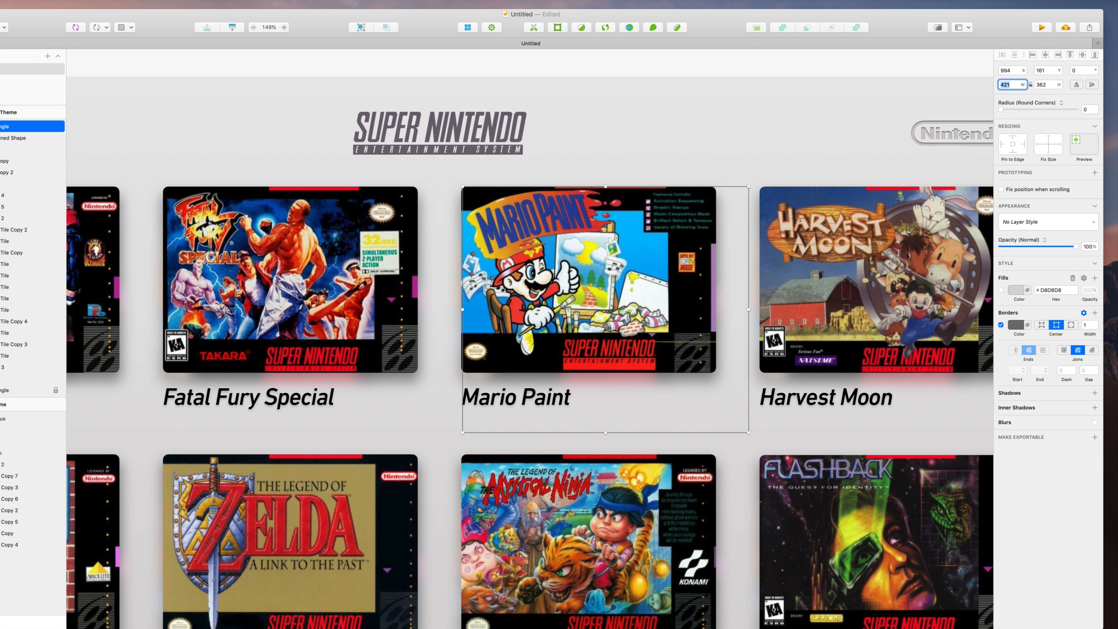
# Increase the rectangle's height by 48 to 410 and move it to X 969, Y 130 so it frames the Mario Paint tile
pyautogui.press('Tab')
pyautogui.press('Right')
pyautogui.write('+')
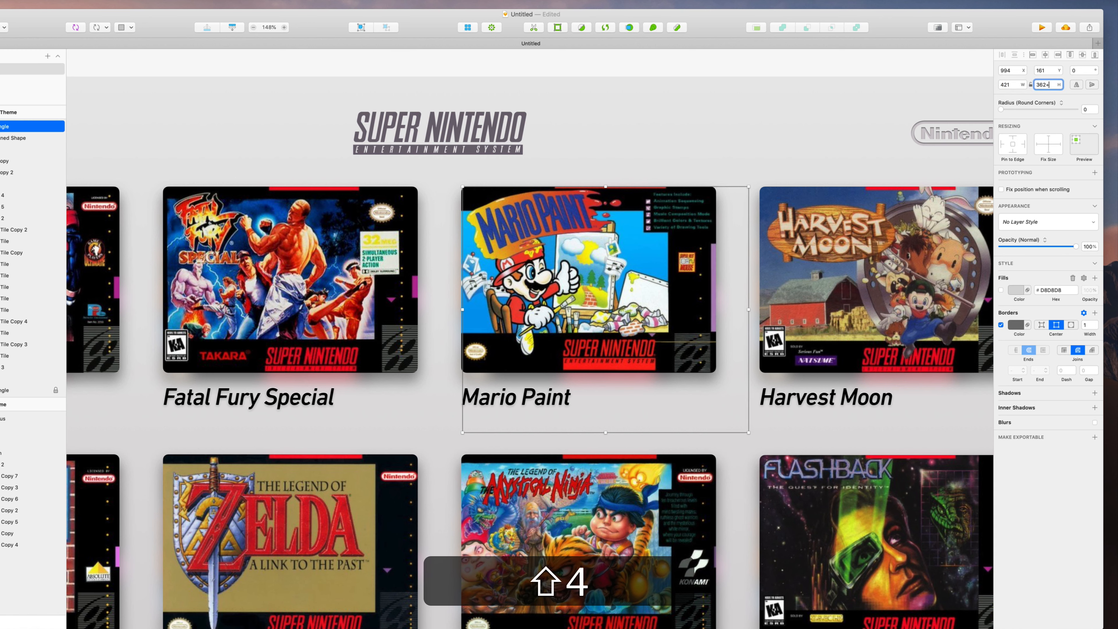
pyautogui.write('48')
pyautogui.press('Return')
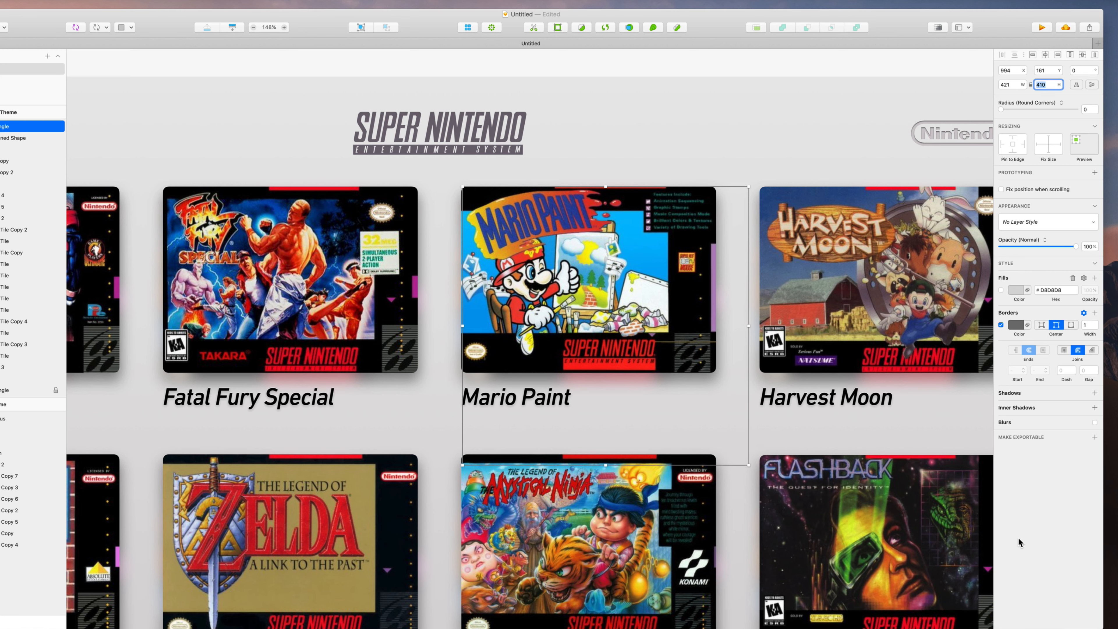
pyautogui.moveTo(1019, 539); pyautogui.dragTo(996, 509)
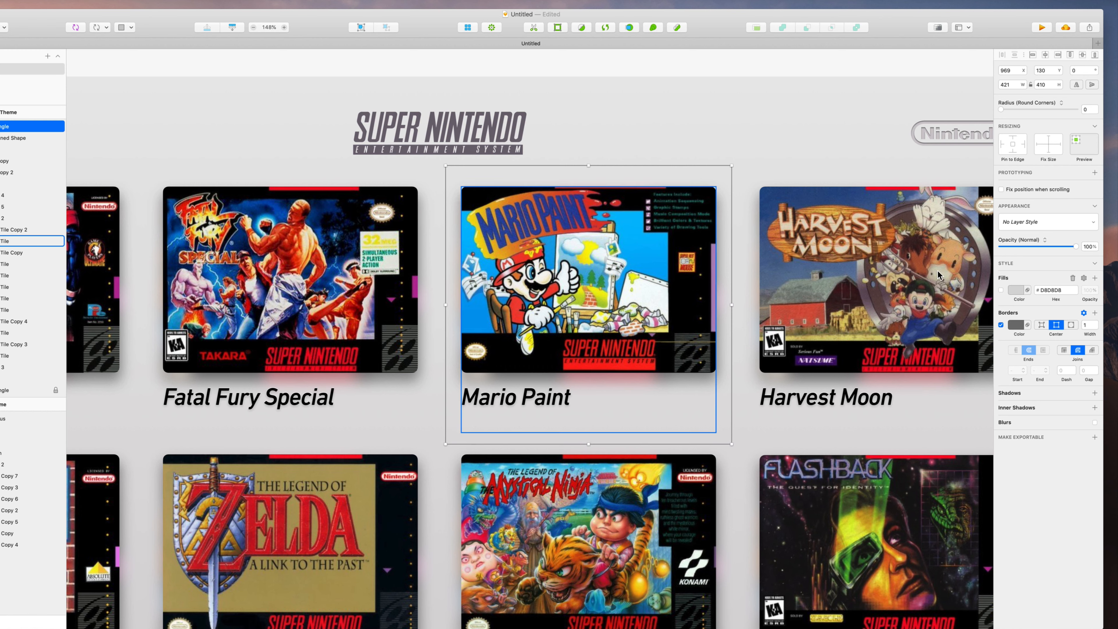
# Round the framing rectangle's corners to a radius of 16 and give it a white FFFFFF fill
pyautogui.click(1086, 110)
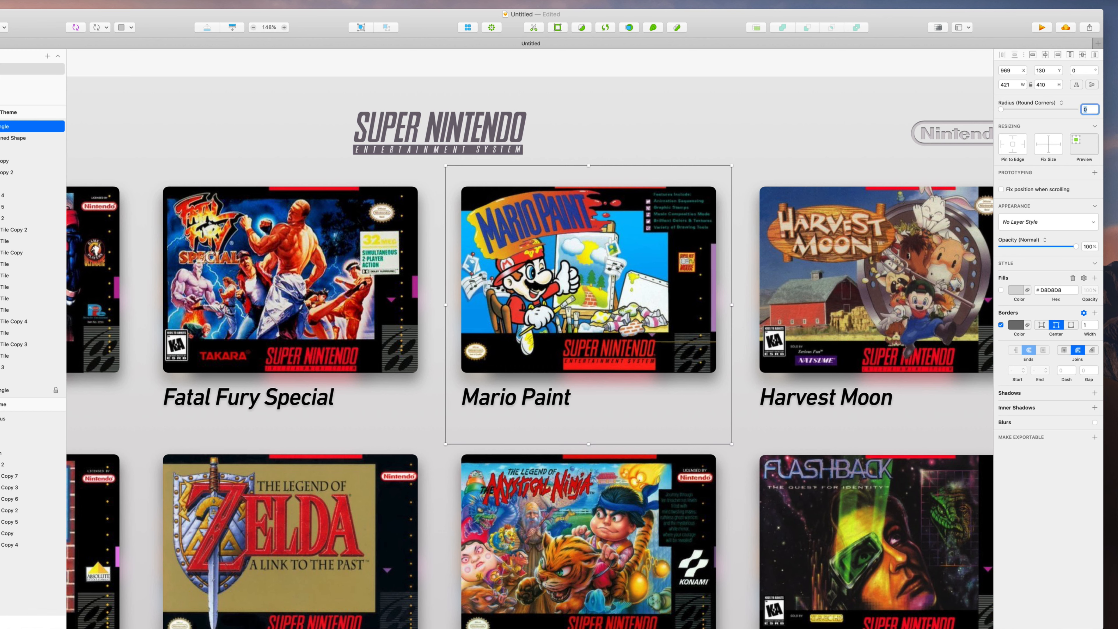
pyautogui.press('Return')
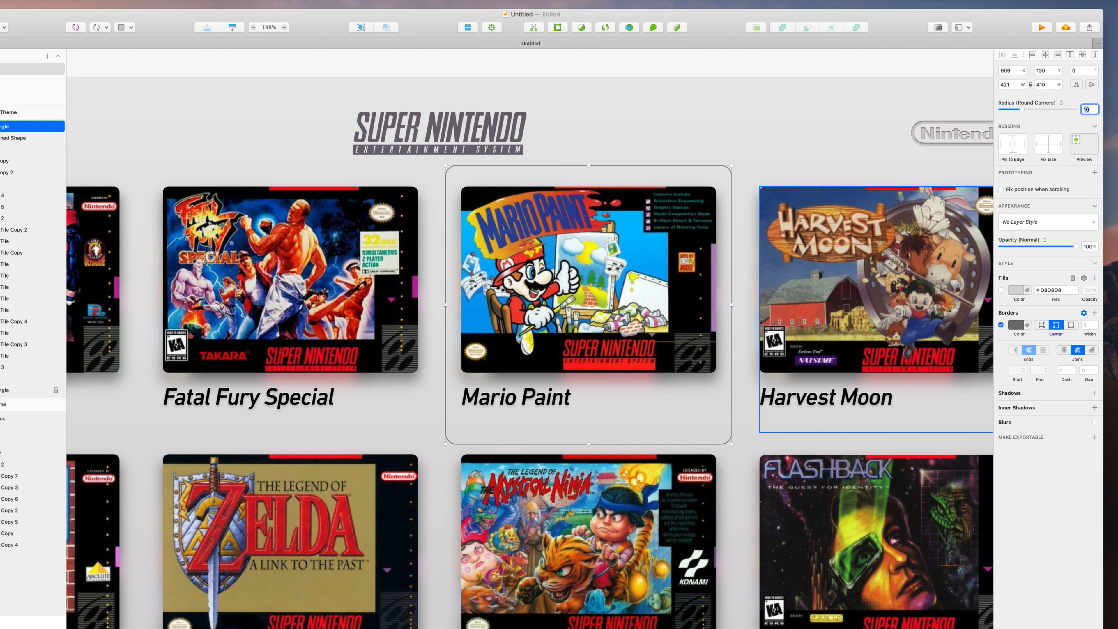
pyautogui.click(1001, 290)
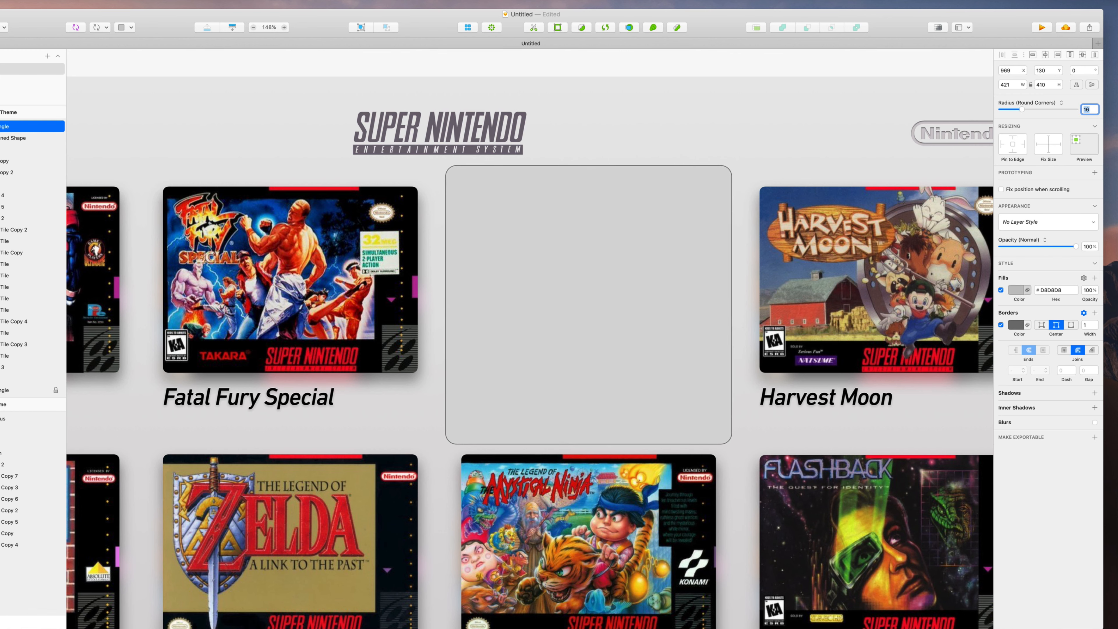
pyautogui.click(1015, 290)
pyautogui.write('FFFFFF')
pyautogui.press('Return')
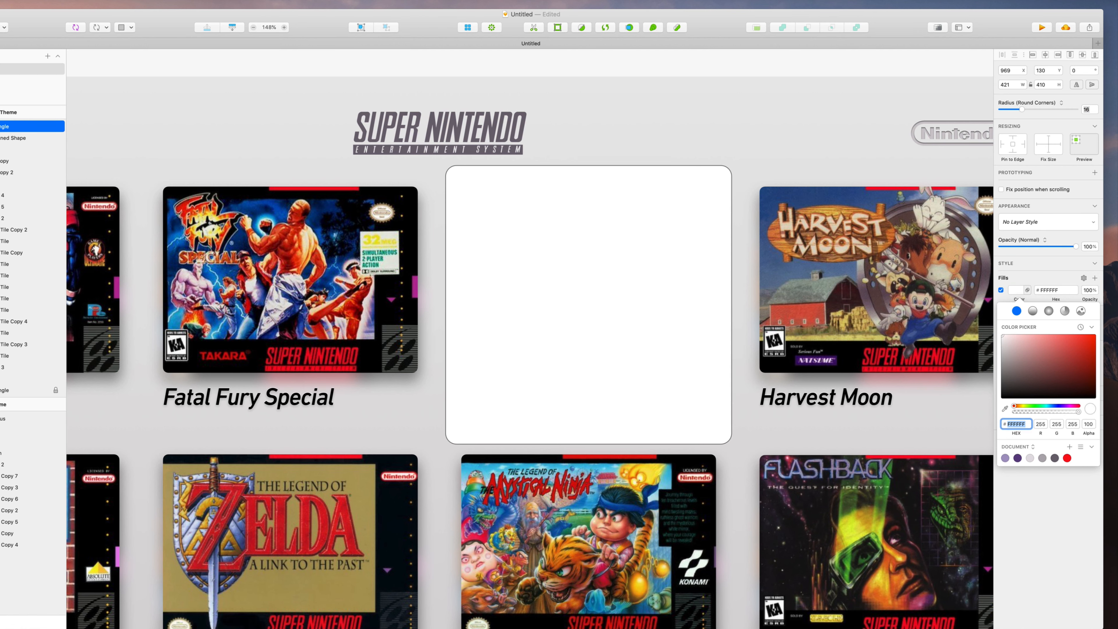
# Rearrange the layer order so the white rectangle sits directly behind the Mario Paint tile and above the other layers
pyautogui.press('super')
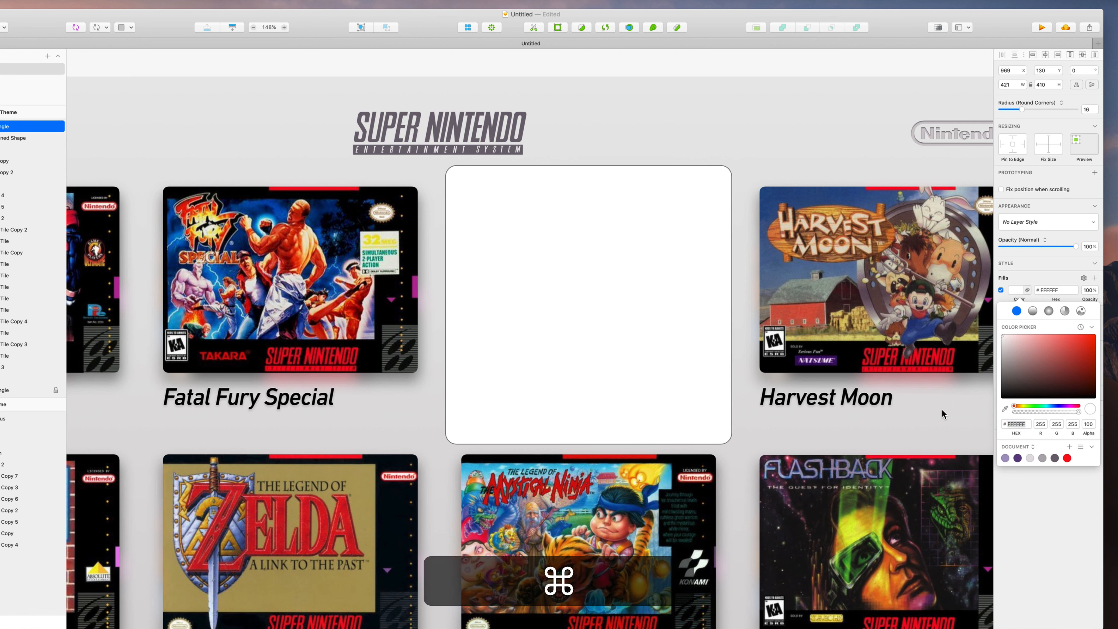
pyautogui.press('super+bracketleft')
pyautogui.press('alt+super+bracketleft')
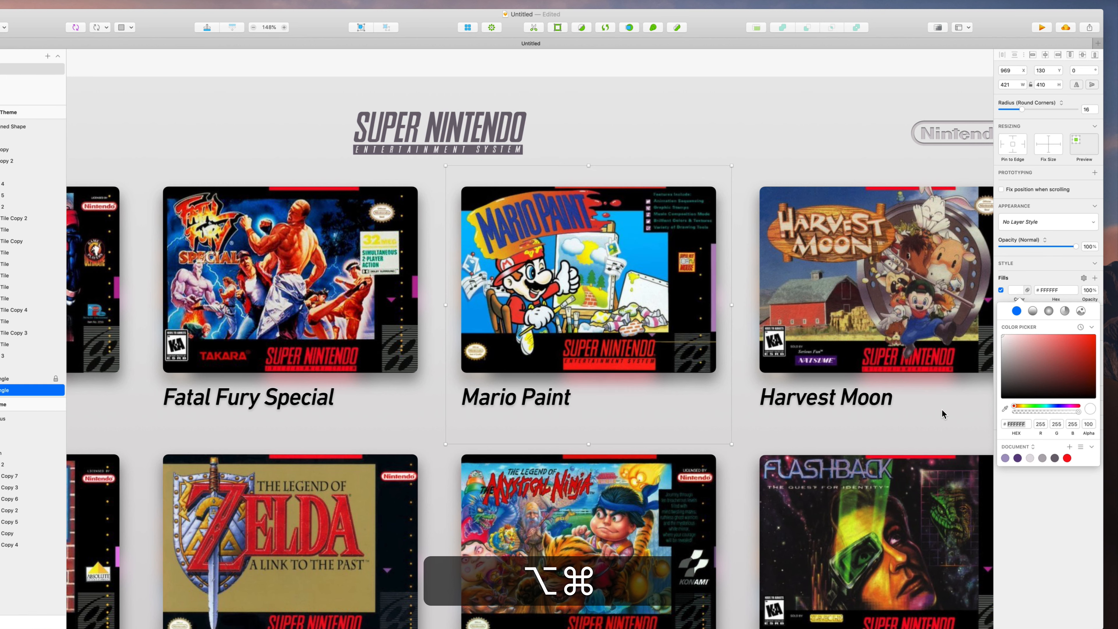
pyautogui.press('alt+shift+super+bracketright')
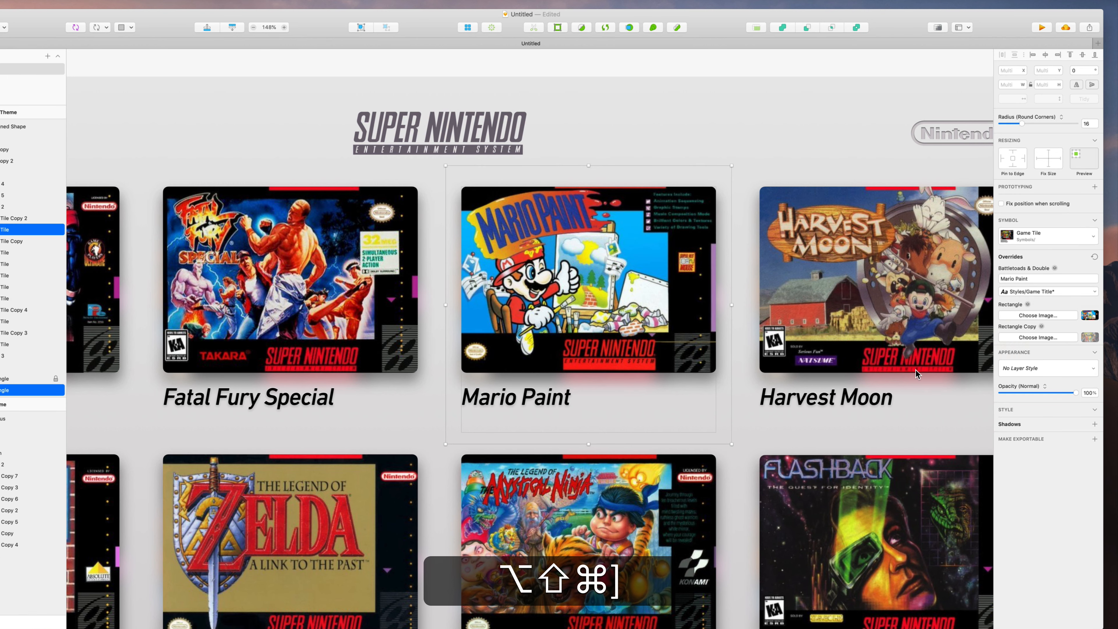
pyautogui.press('alt+super+bracketright')
pyautogui.press('Escape')
pyautogui.press('super+z')
pyautogui.press('super+z')
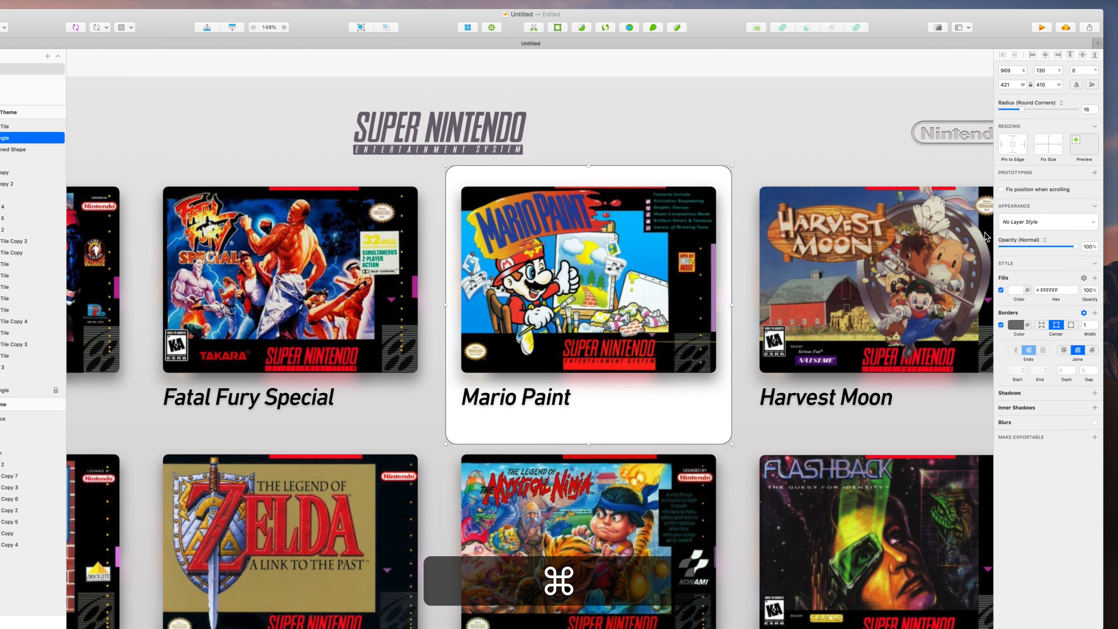
# Turn off the white rectangle's border and add a shadow with a Y offset of 24 and a blur of 24
pyautogui.click(1001, 325)
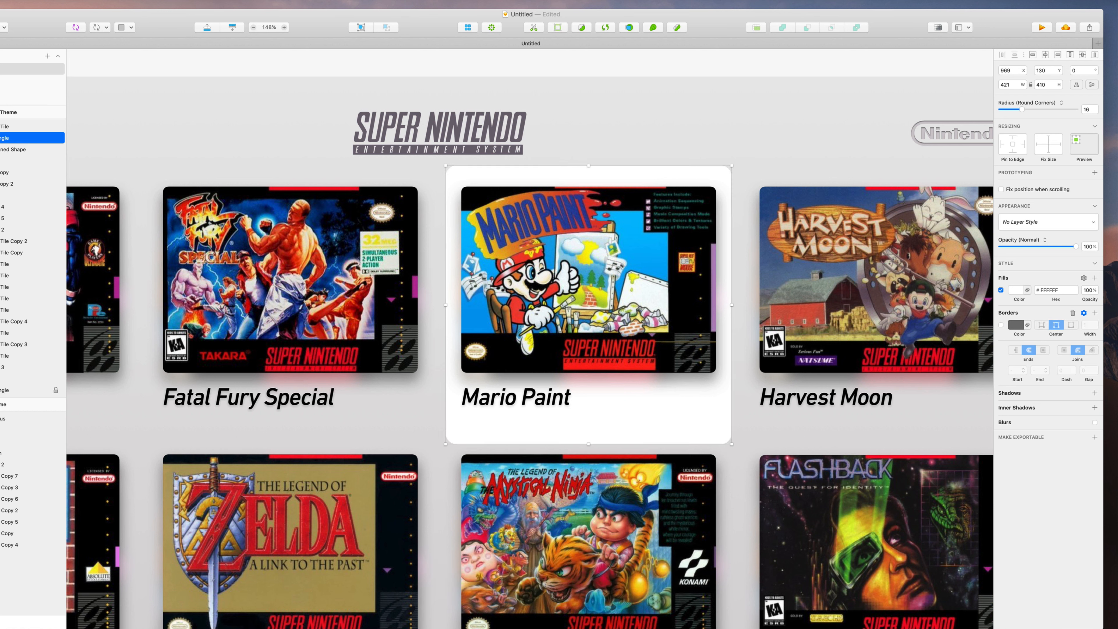
pyautogui.click(1095, 393)
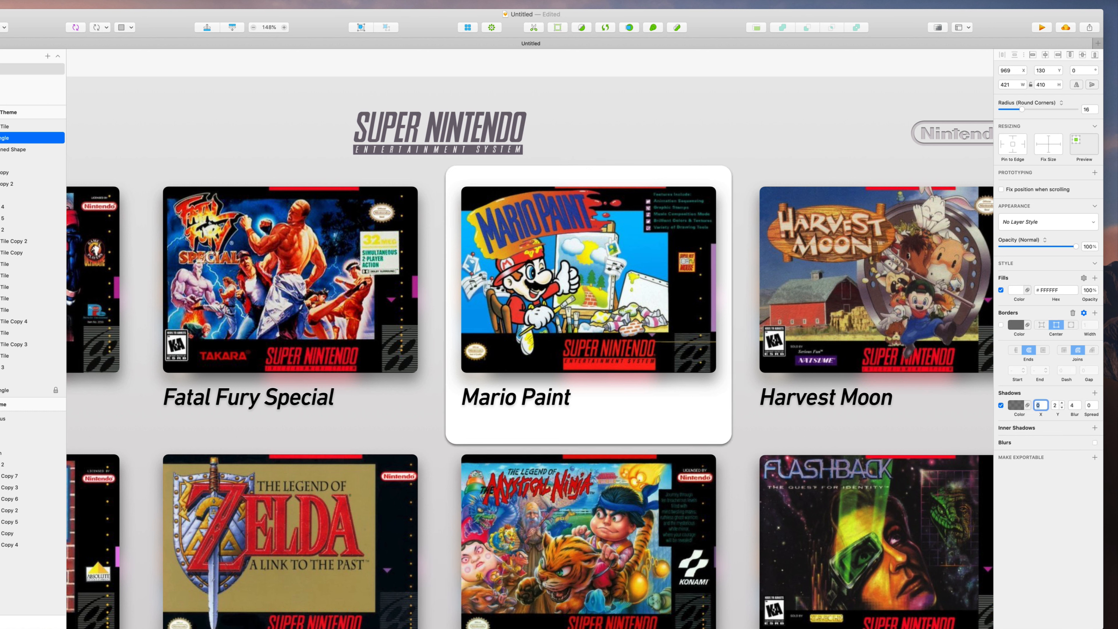
pyautogui.click(1055, 405)
pyautogui.write('6')
pyautogui.press('Tab')
pyautogui.write('24')
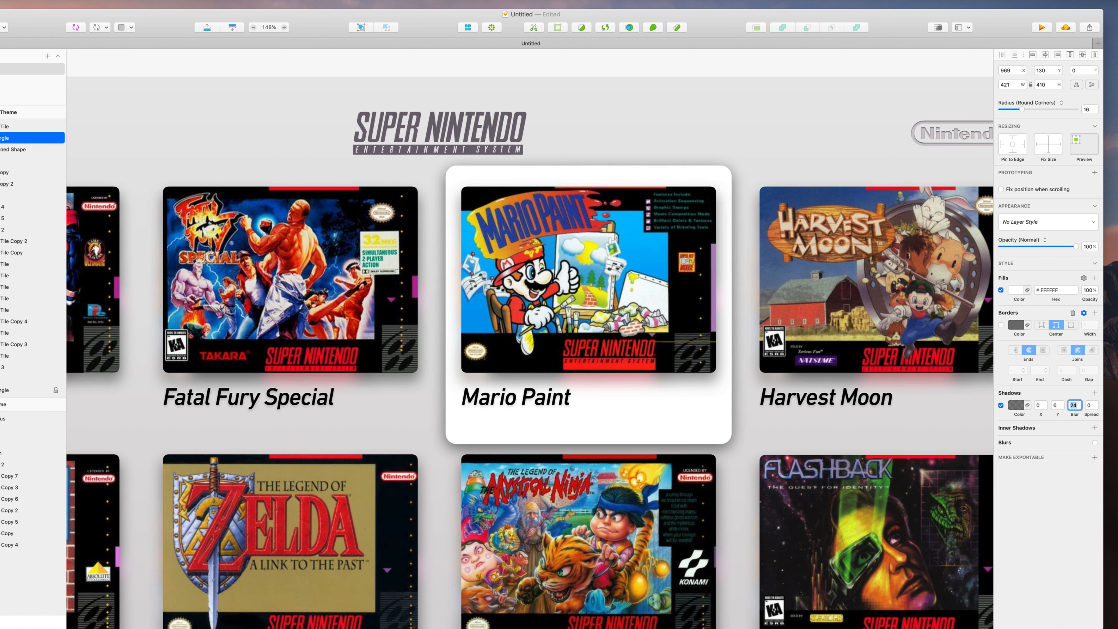
pyautogui.hotkey('shift', 'Tab')
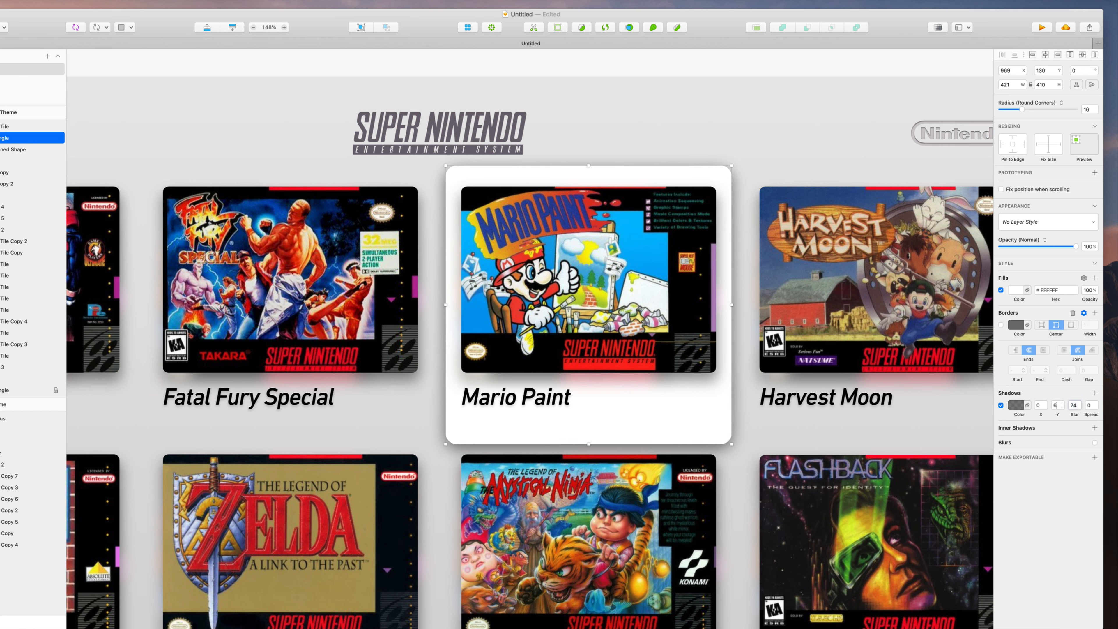
pyautogui.write('24')
pyautogui.press('Return')
pyautogui.hscroll(2, 1072, 579)
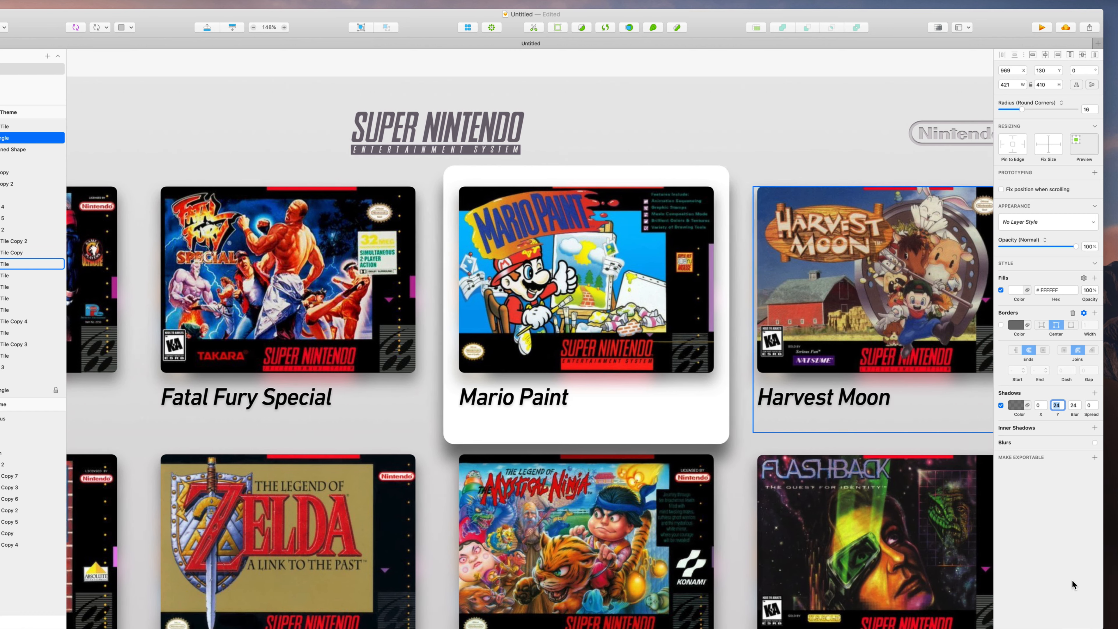
# Try raising the Mario Paint tile and its white rectangle together
pyautogui.keyDown('shift'); pyautogui.click(841, 469); pyautogui.keyUp('shift')
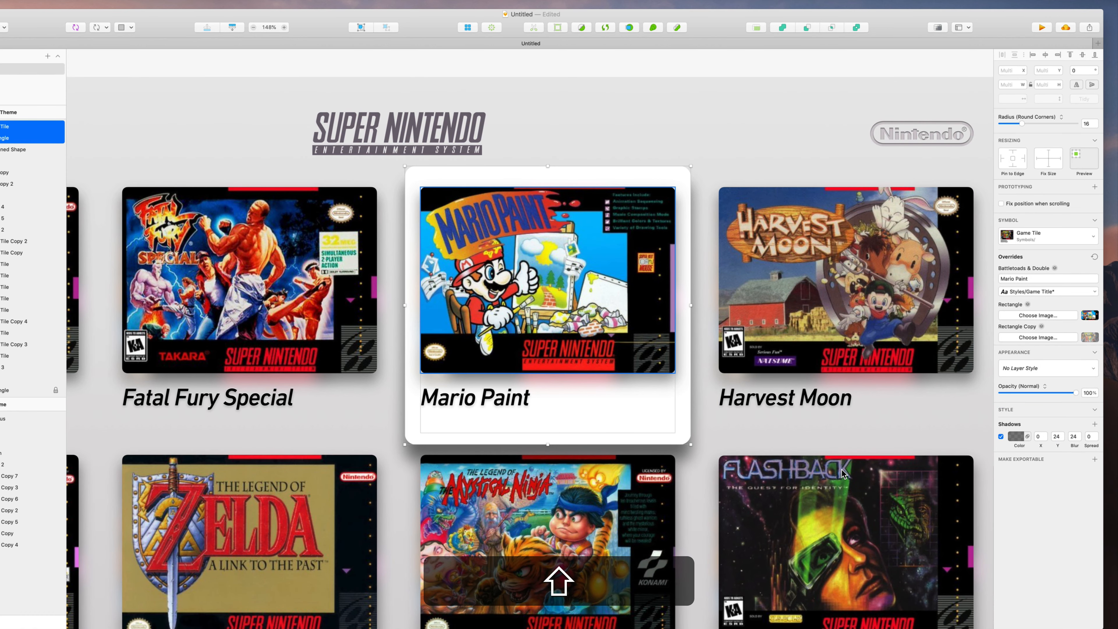
pyautogui.hotkey('shift', 'Up')
pyautogui.hotkey('shift', 'Down')
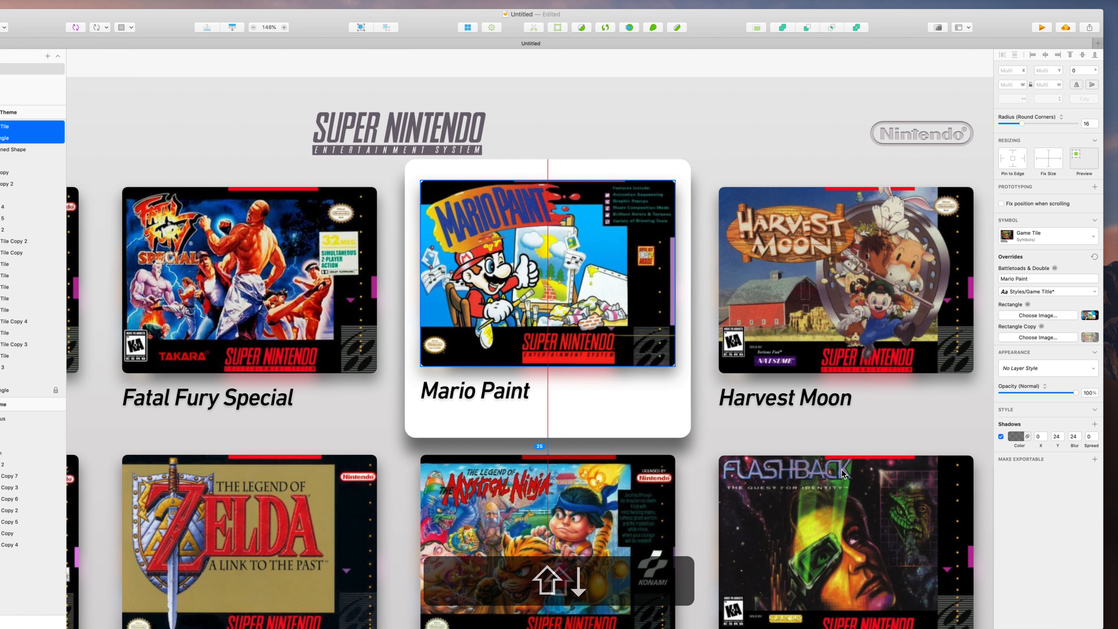
pyautogui.click(837, 435)
pyautogui.click(823, 353)
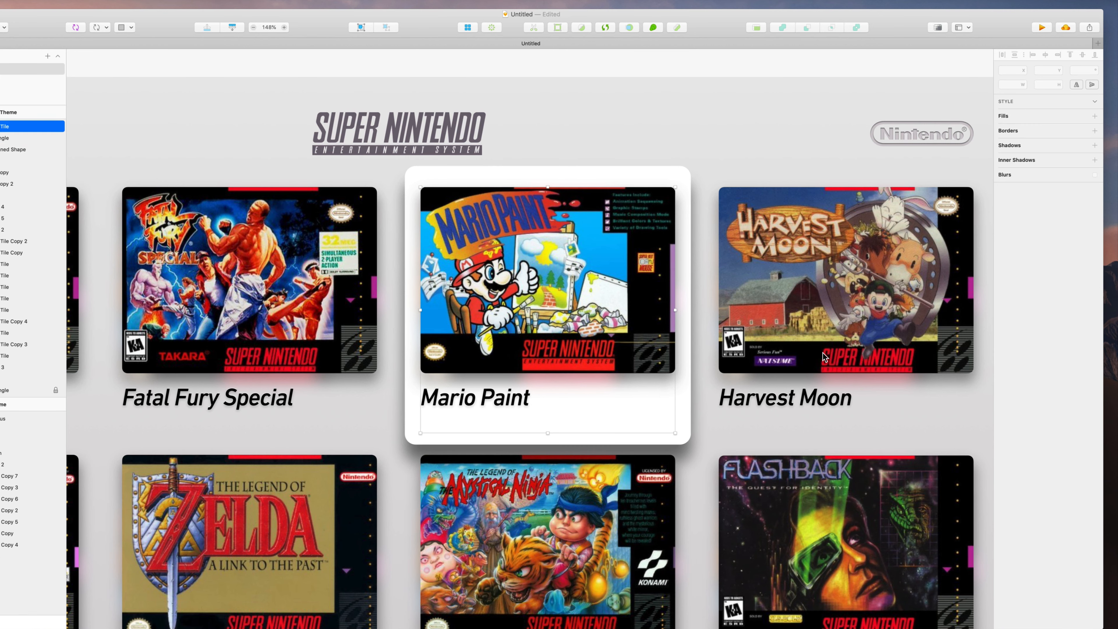
# Detach the Mario Paint tile from its symbol and nudge only its cover image up by 12
pyautogui.rightClick(604, 259)
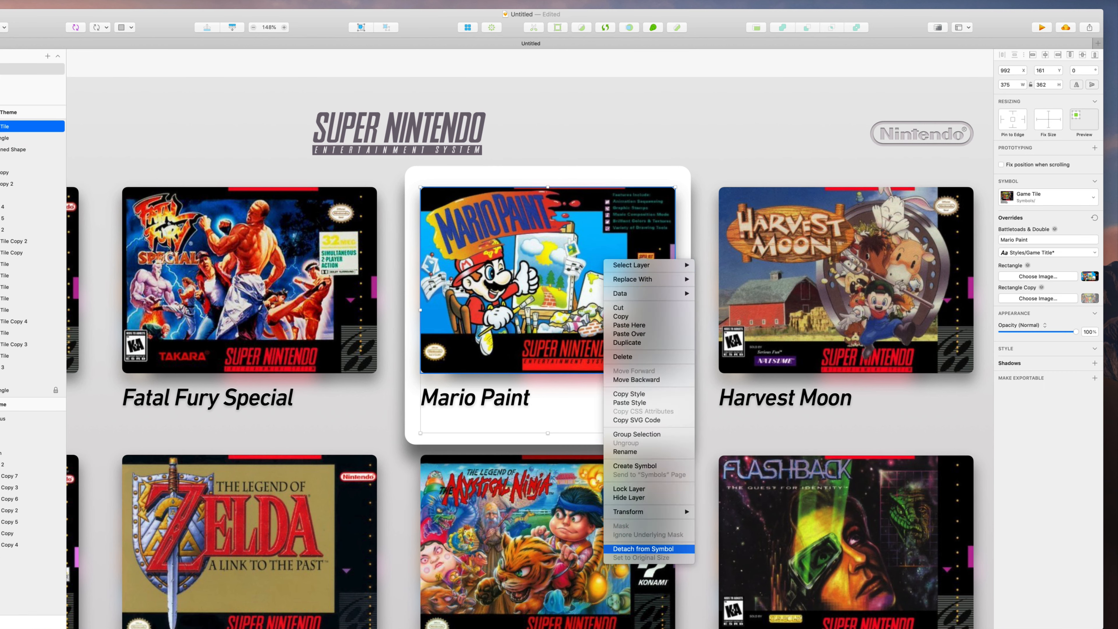
pyautogui.click(644, 548)
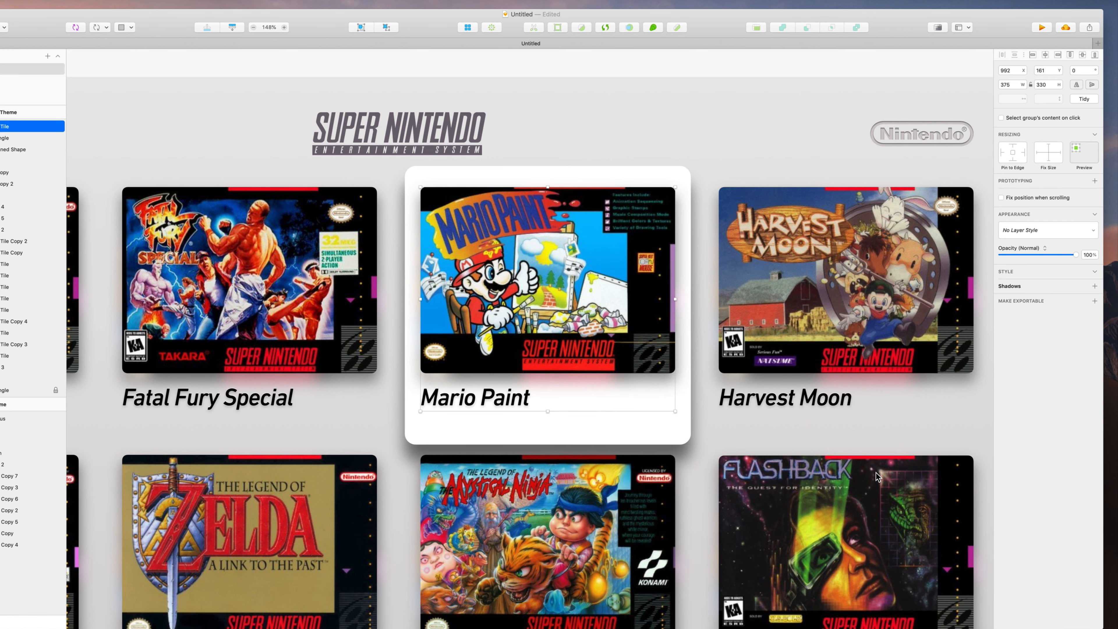
pyautogui.keyDown('super'); pyautogui.click(643, 346); pyautogui.keyUp('super')
pyautogui.hotkey('shift', 'Up')
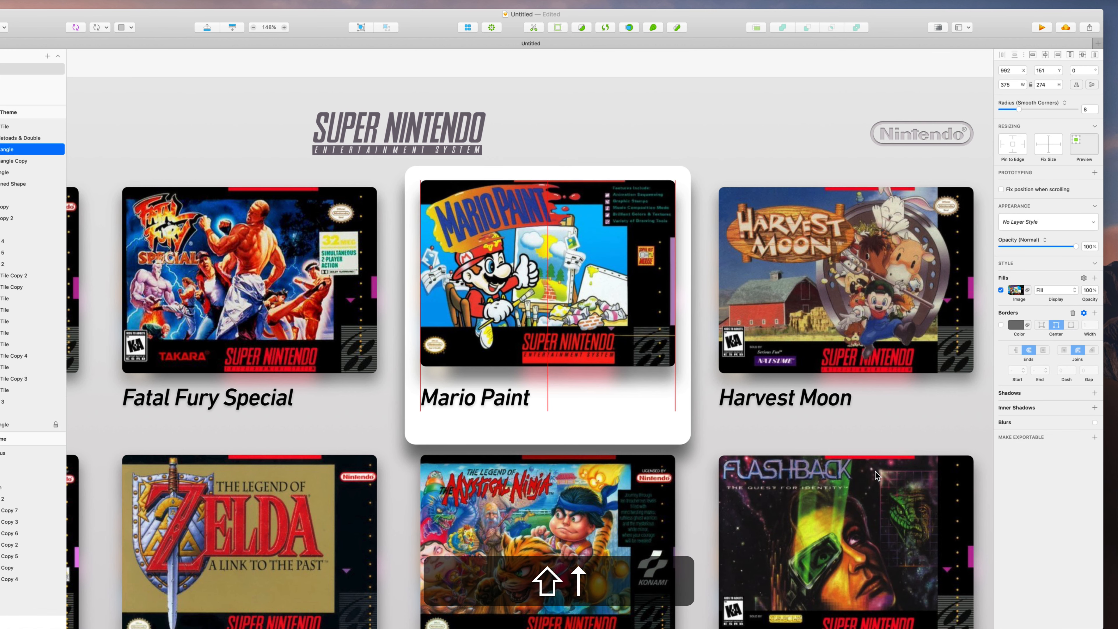
pyautogui.press('Up')
pyautogui.press('Up')
pyautogui.click(968, 291)
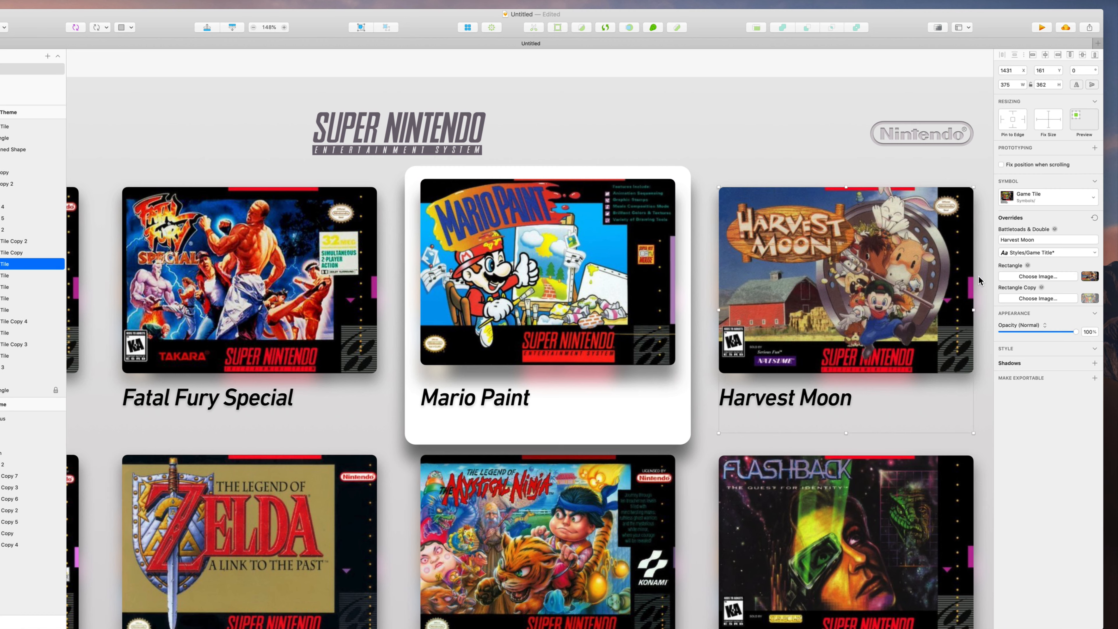
# Set the fill of the rectangle behind Mario Paint to the light warm gray EBE7E7
pyautogui.hscroll(1, 971, 277)
pyautogui.scroll(-5, 674, 236)
pyautogui.click(947, 162)
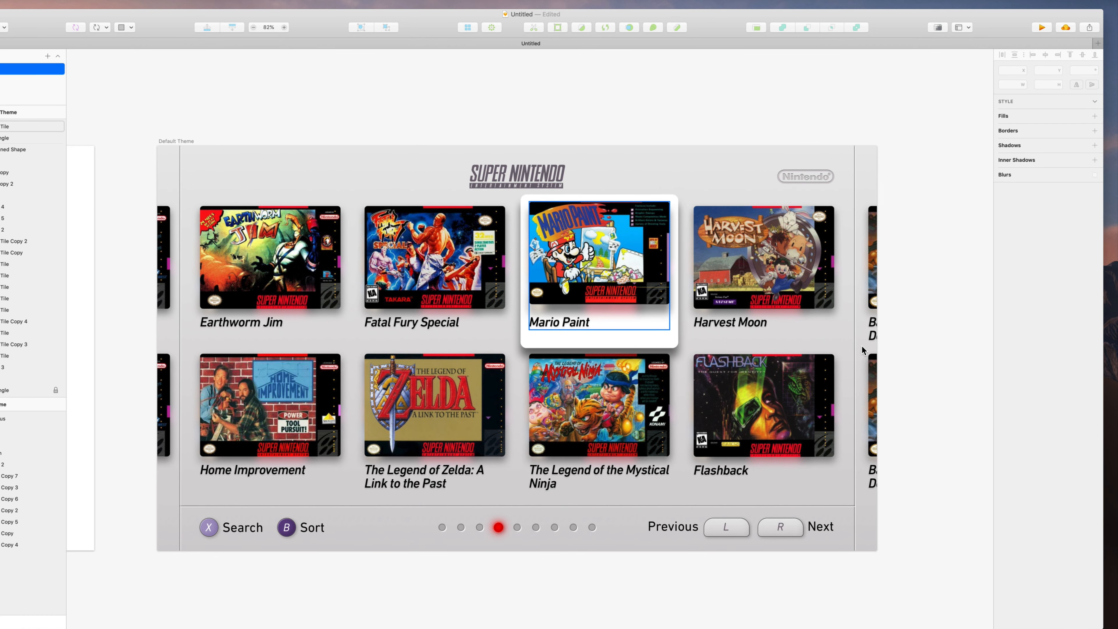
pyautogui.scroll(2, 936, 314)
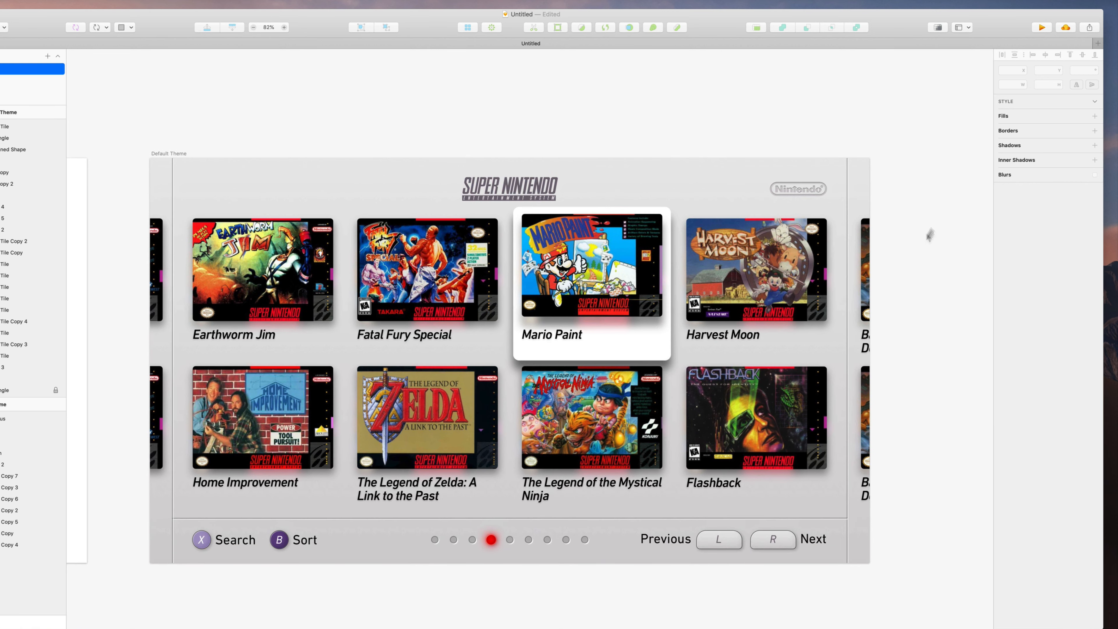
pyautogui.scroll(8, 910, 392)
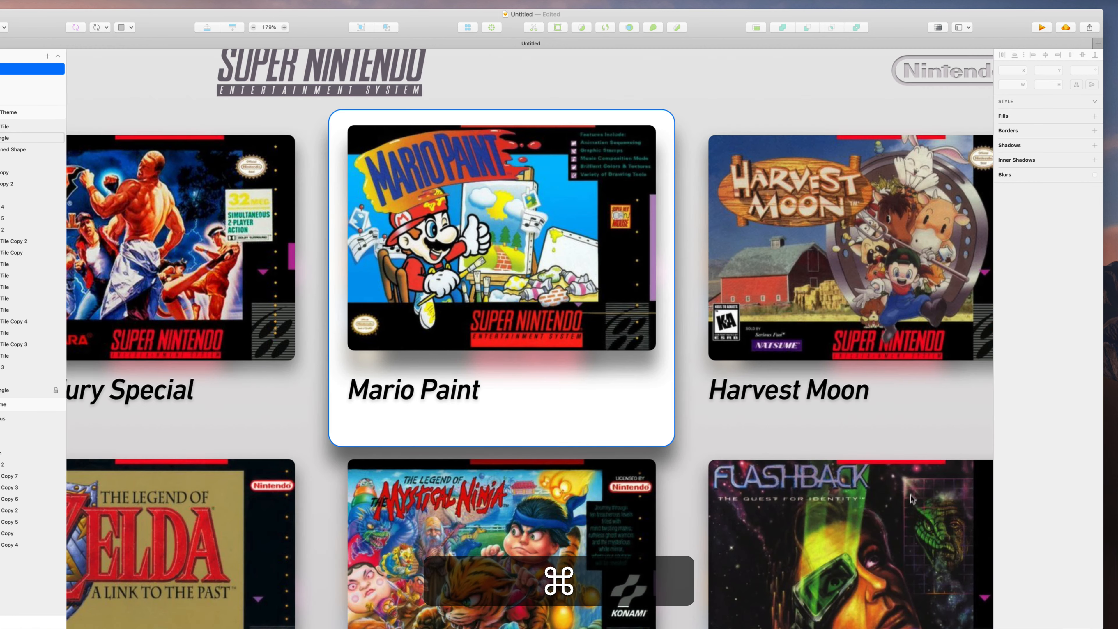
pyautogui.keyDown('super'); pyautogui.click(897, 524); pyautogui.keyUp('super')
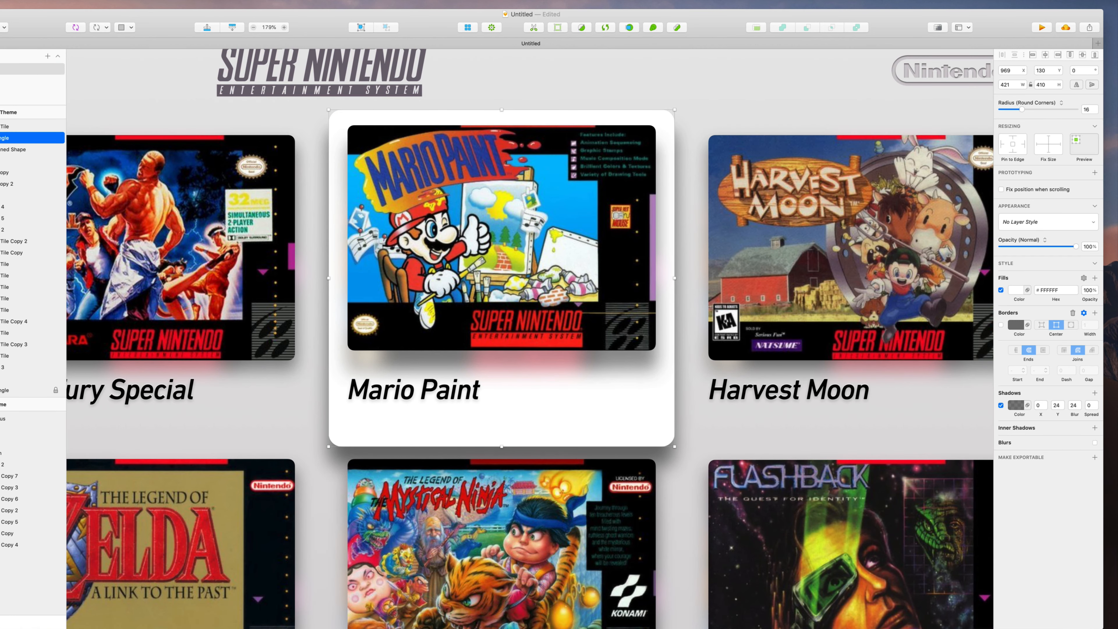
pyautogui.click(1016, 290)
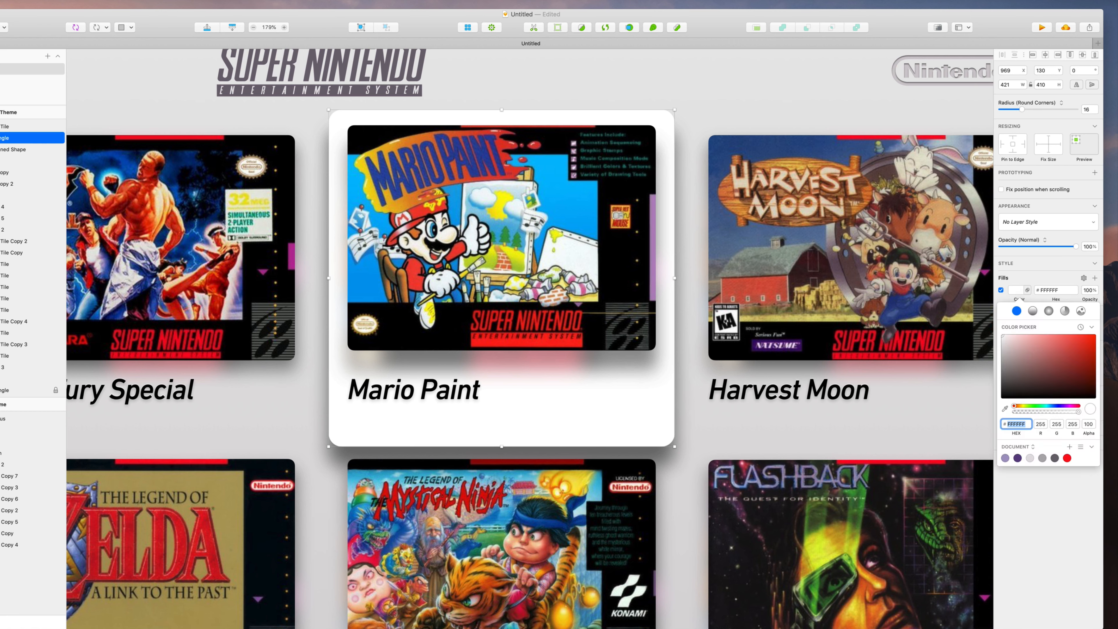
pyautogui.write('EEEAEA')
pyautogui.press('Return')
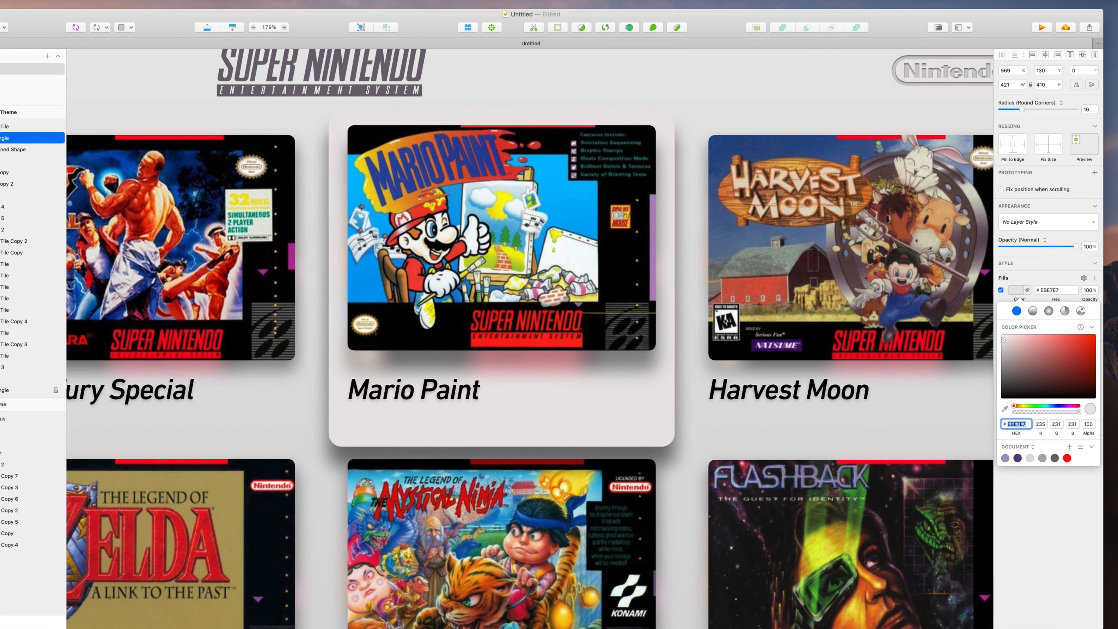
# Duplicate the Mario Paint title directly beneath itself and change the copy's text to "September 1992"
pyautogui.scroll(-3, 724, 511)
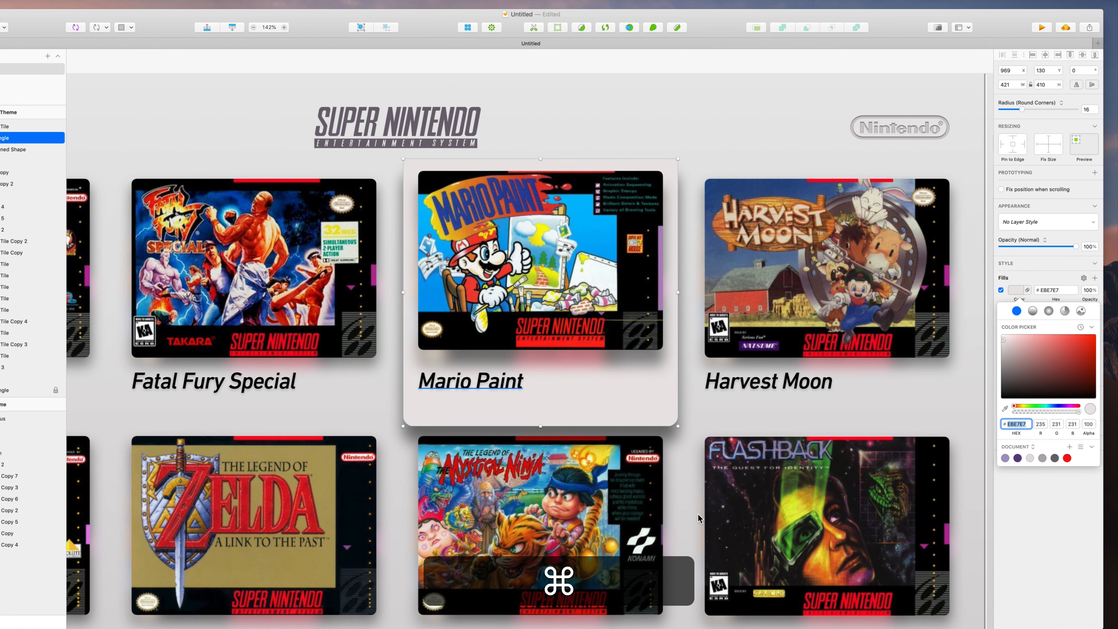
pyautogui.keyDown('super'); pyautogui.click(471, 381); pyautogui.keyUp('super')
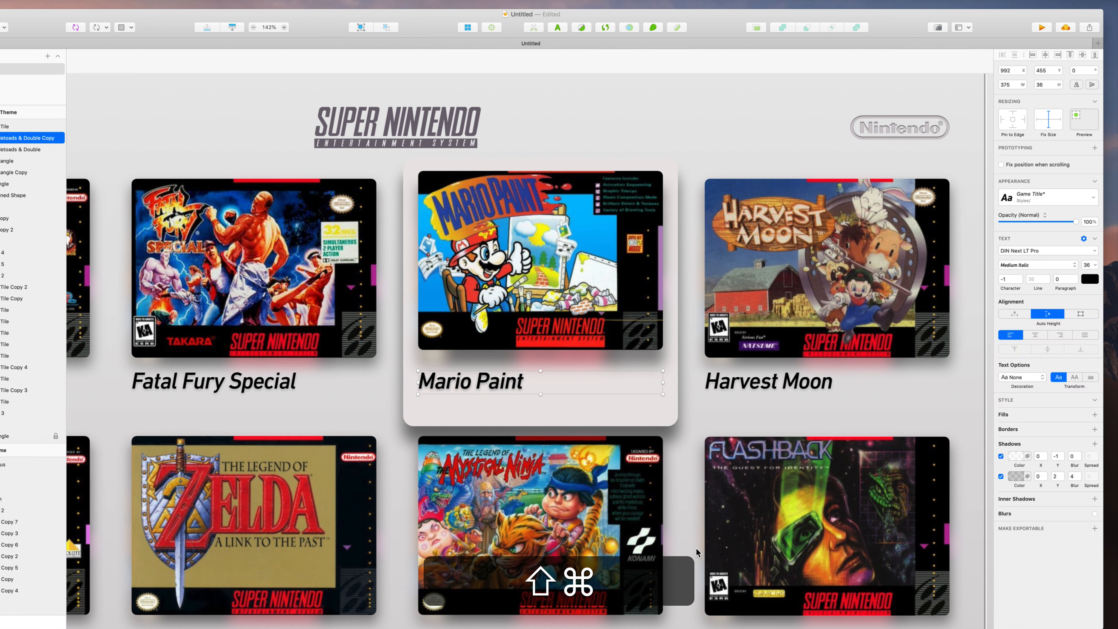
pyautogui.press('super+shift+d')
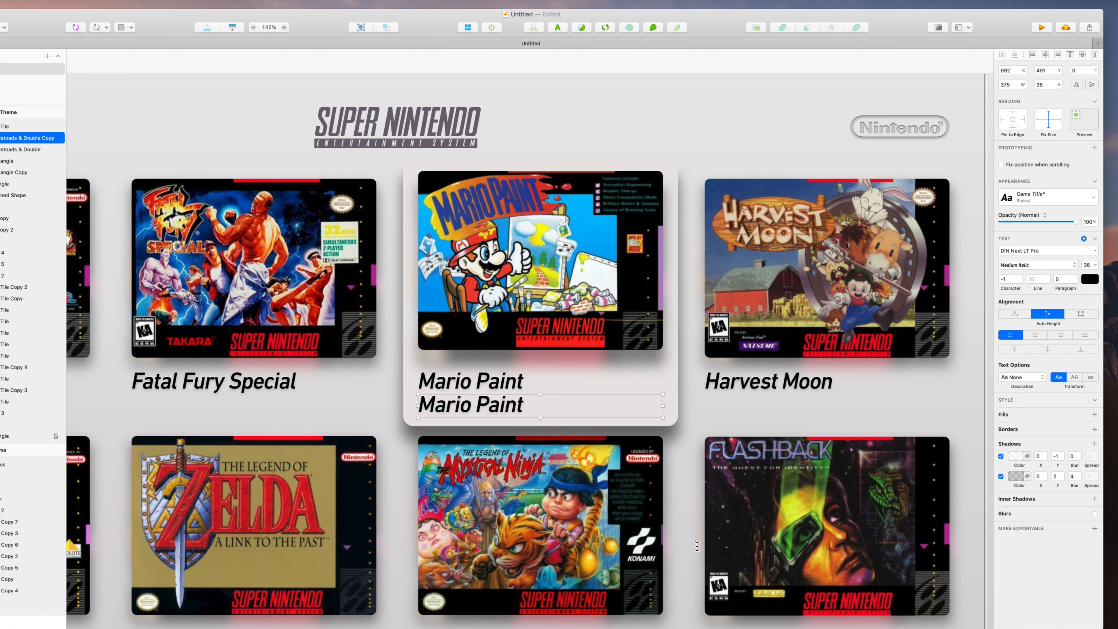
pyautogui.press('Return')
pyautogui.write('S')
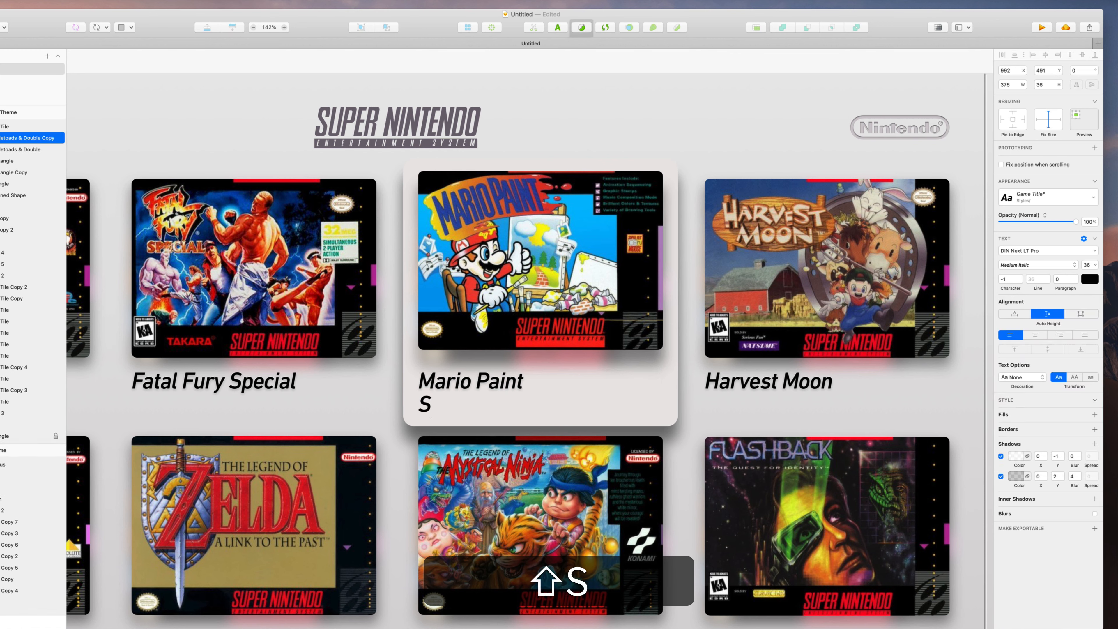
pyautogui.write('epte')
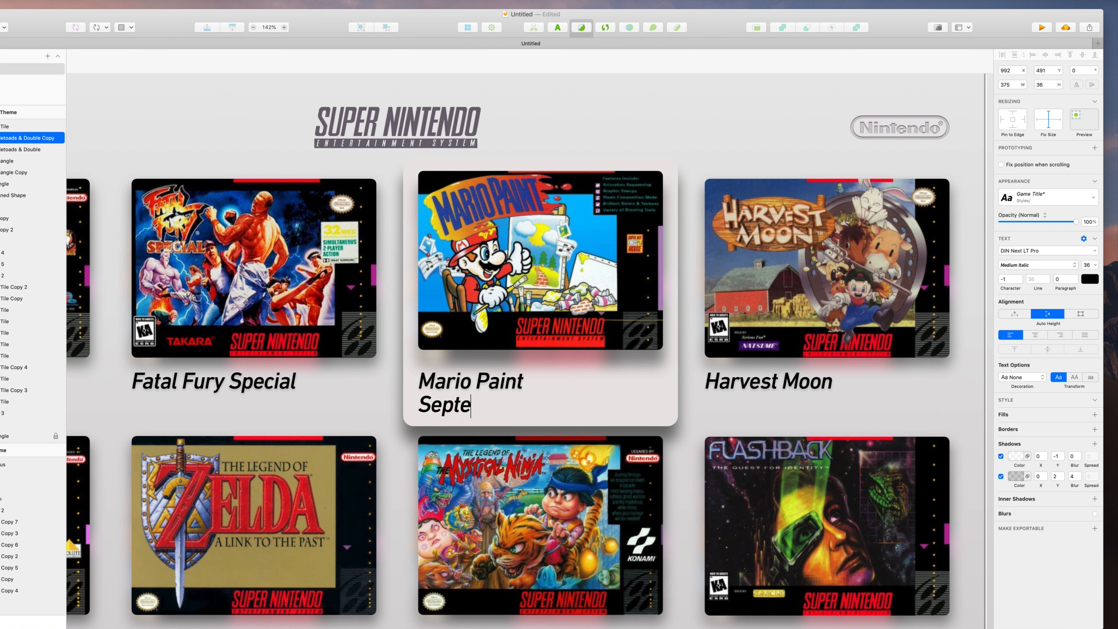
pyautogui.write('mber 299')
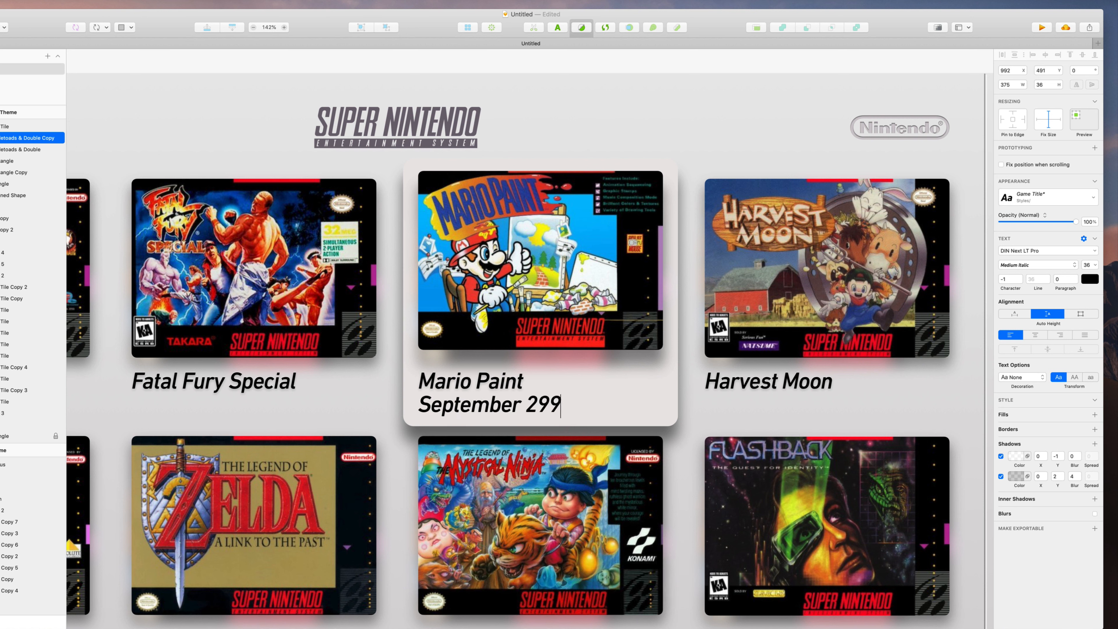
pyautogui.press('BackSpace')
pyautogui.press('BackSpace')
pyautogui.press('BackSpace')
pyautogui.write('1992')
pyautogui.press('super+Return')
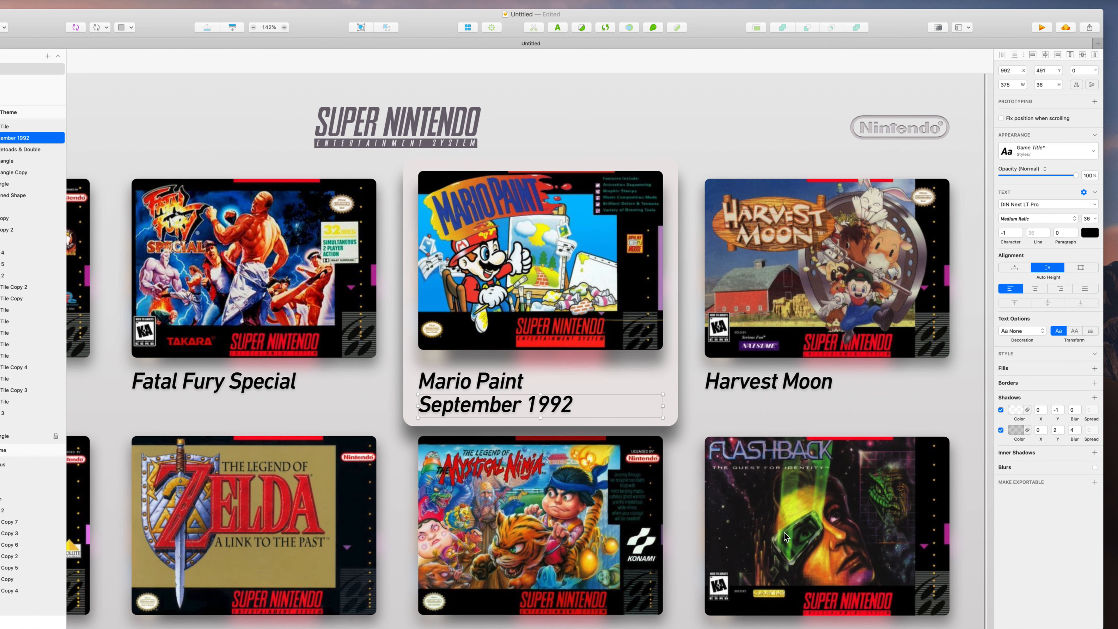
pyautogui.press('super+Return')
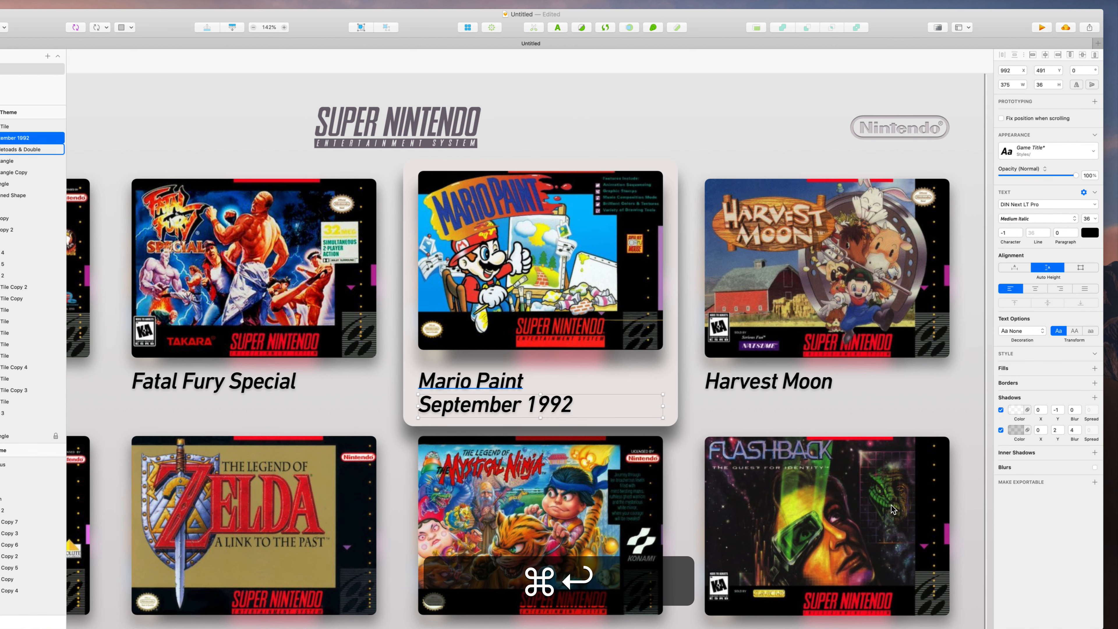
# Append " · 1 Player" to the release date line on the Mario Paint card
pyautogui.press('Return')
pyautogui.press('Right')
pyautogui.hotkey('alt', 'shift', 'space')
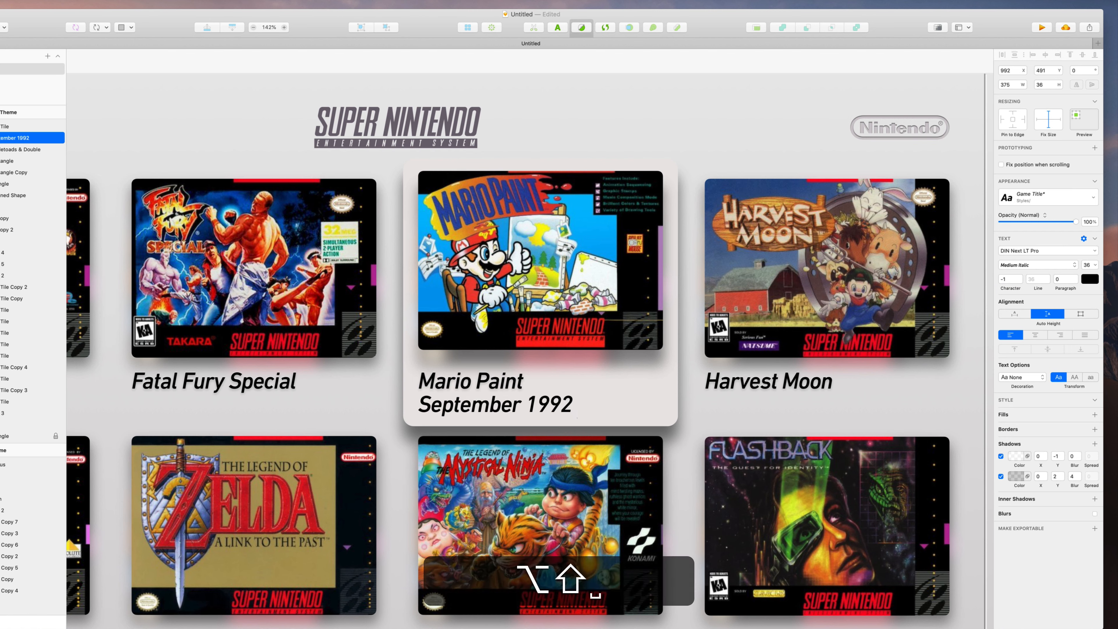
pyautogui.hotkey('alt', 'shift', '9')
pyautogui.hotkey('alt', 'shift', 'space')
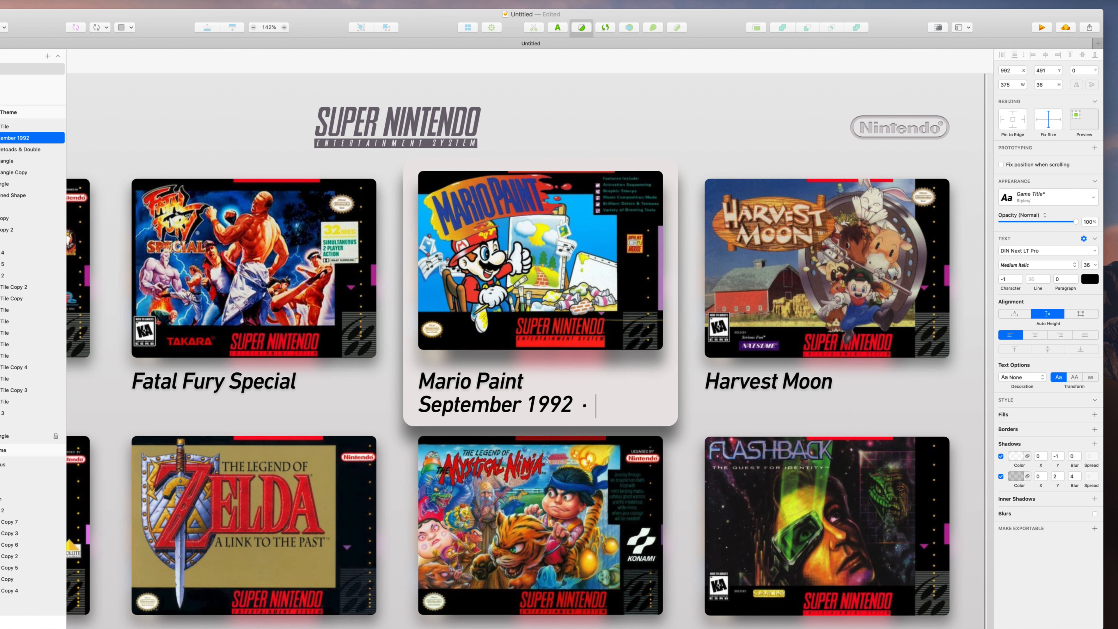
pyautogui.write('1 Player')
pyautogui.press('super+Return')
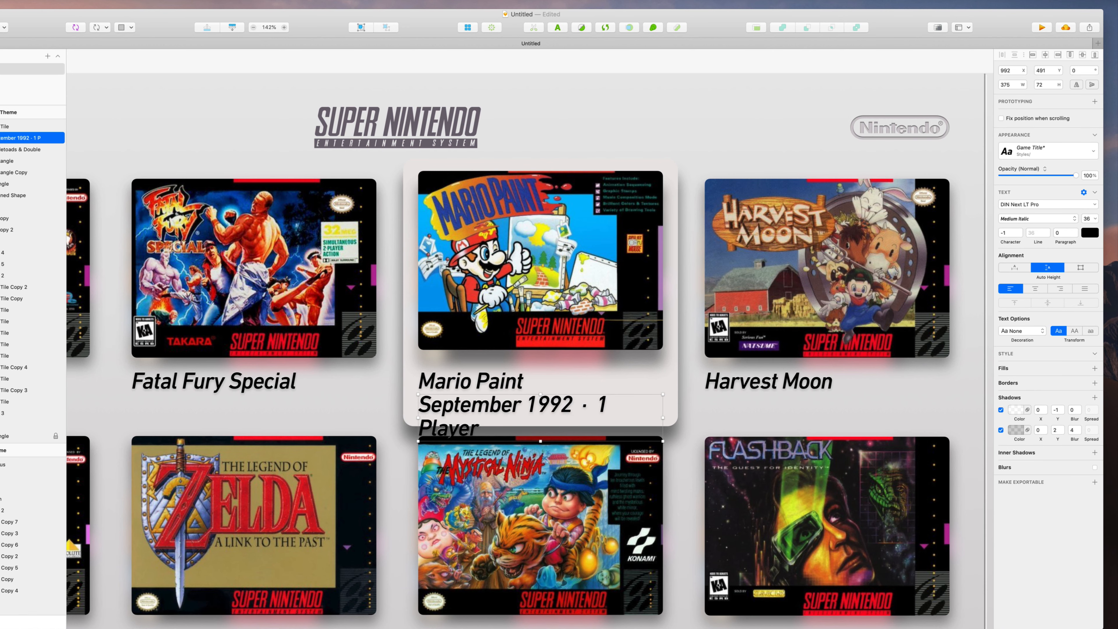
# Set the release date line to font size 28 and the Regular weight
pyautogui.click(1087, 219)
pyautogui.press('super+a')
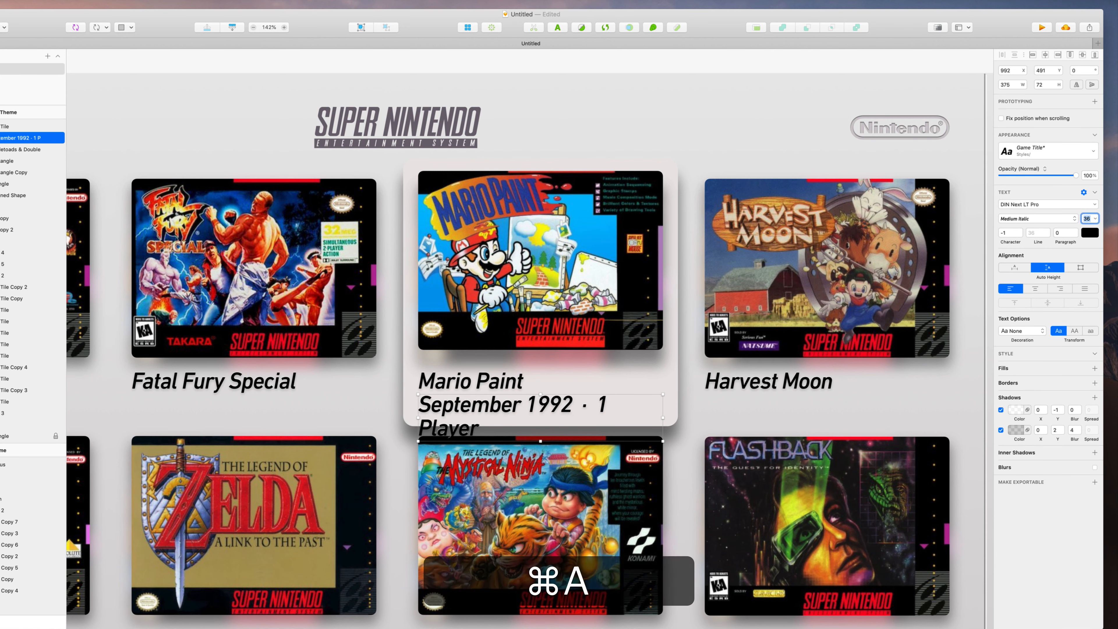
pyautogui.write('28')
pyautogui.press('Return')
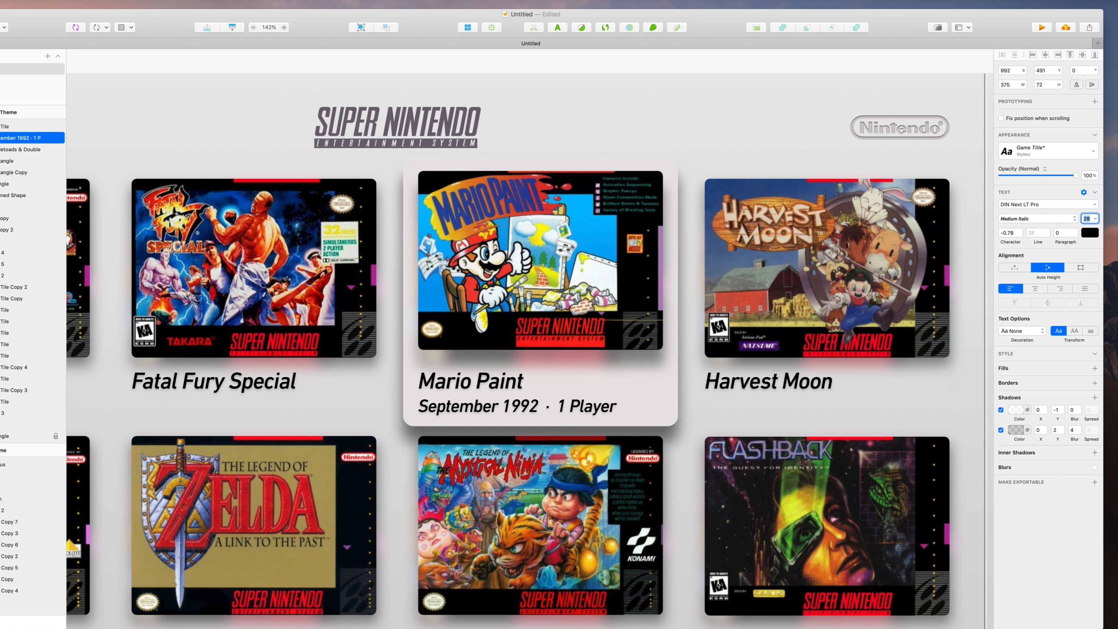
pyautogui.click(1037, 218)
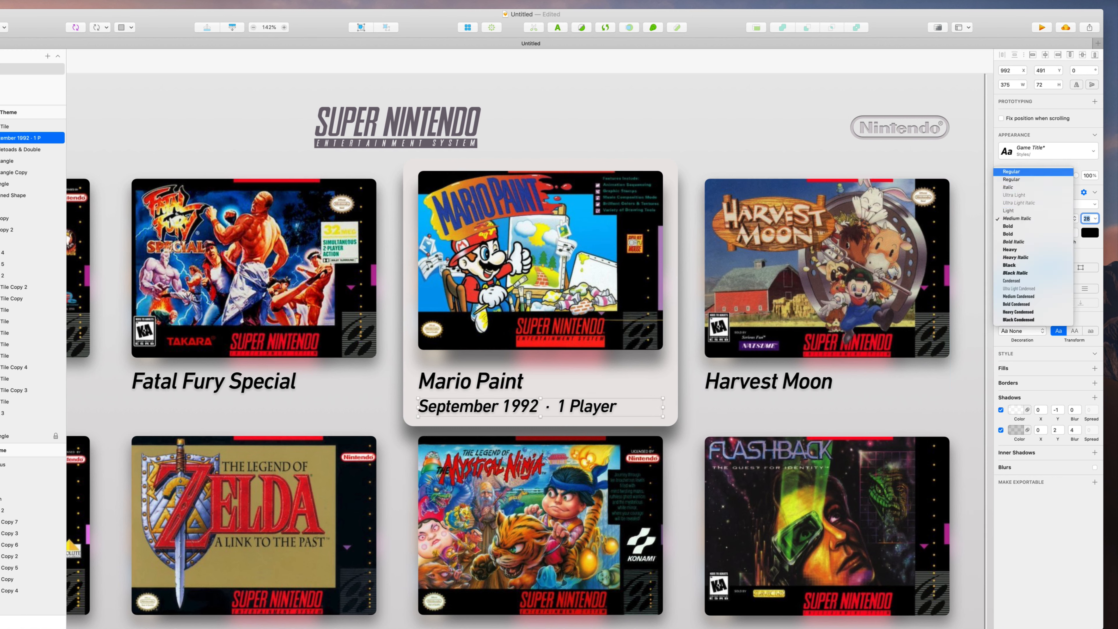
pyautogui.click(1012, 172)
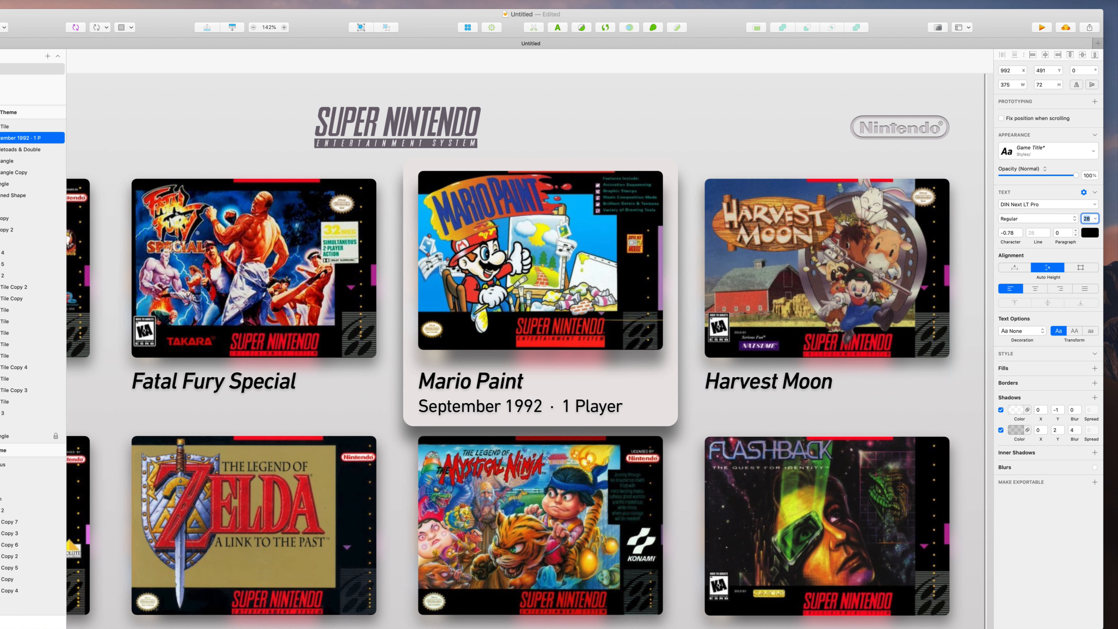
# Color the release date line medium gray 757575 and nudge it up slightly toward the Mario Paint title
pyautogui.click(1089, 233)
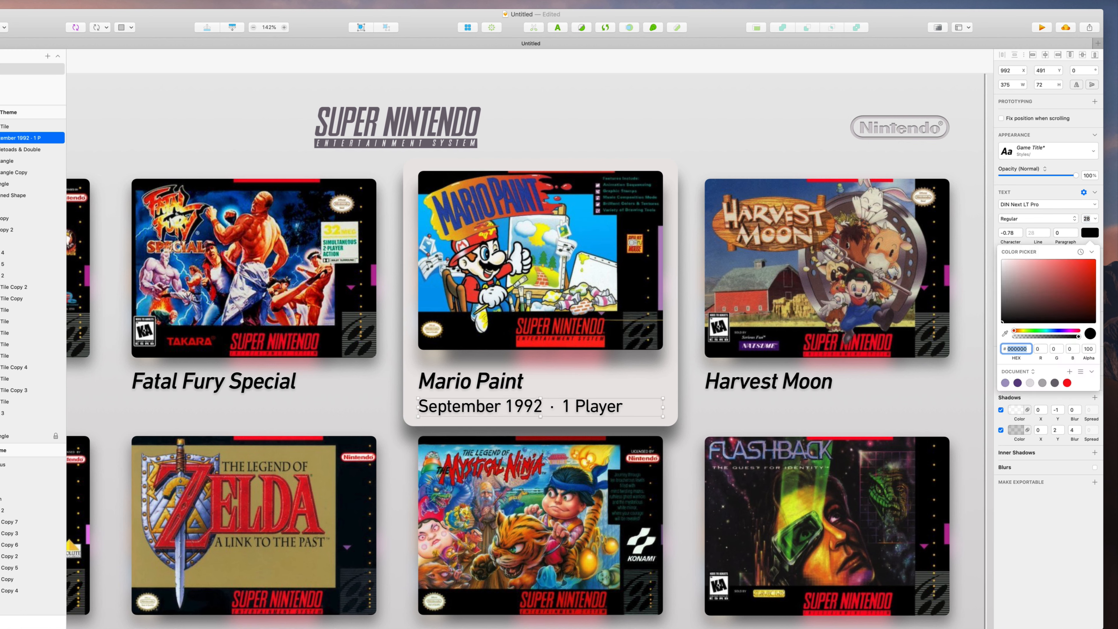
pyautogui.moveTo(1002, 322); pyautogui.dragTo(1002, 293)
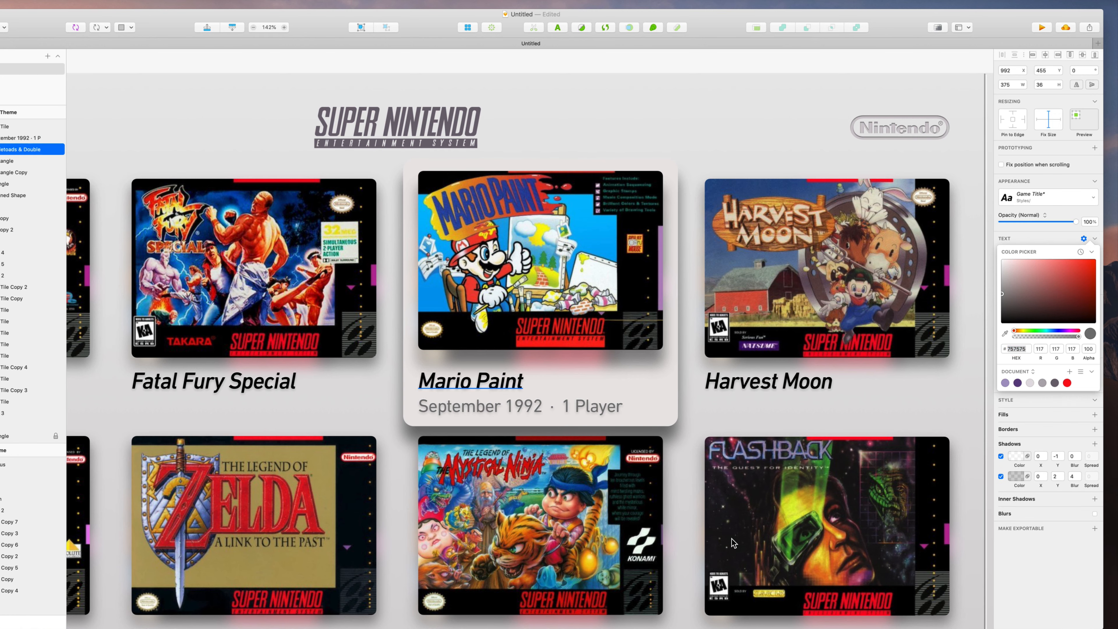
pyautogui.press('Escape')
pyautogui.press('Up')
pyautogui.press('Up')
pyautogui.press('Up')
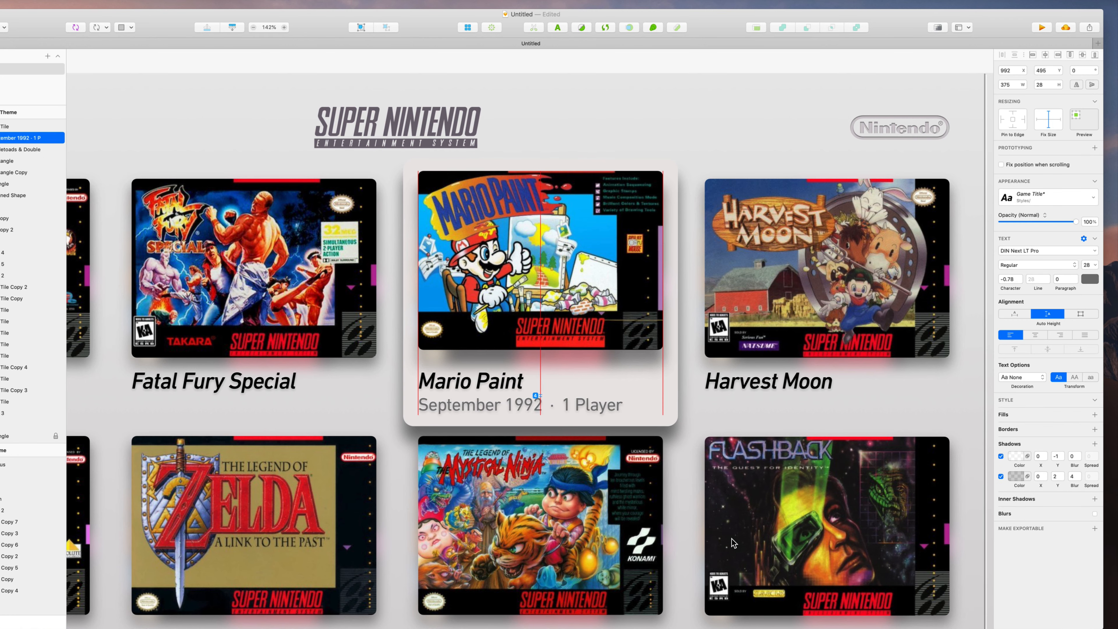
# Set the fill opacity of the blurred cover copy behind the Mario Paint artwork to 60%
pyautogui.press('super+minus')
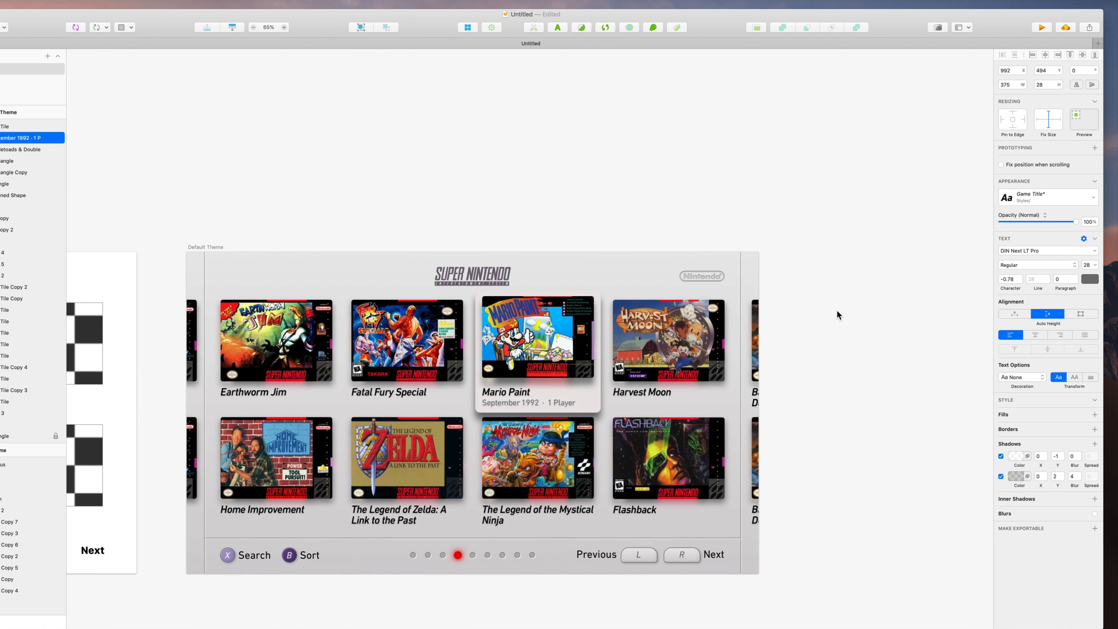
pyautogui.click(837, 309)
pyautogui.hscroll(-3, 837, 309)
pyautogui.scroll(-1, 837, 309)
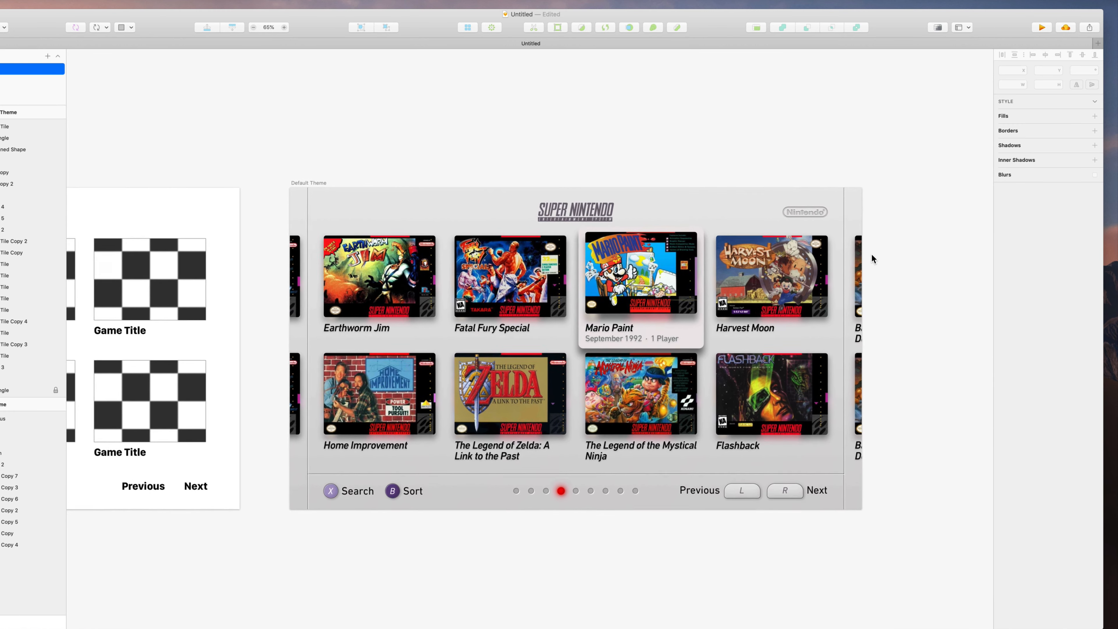
pyautogui.scroll(5, 752, 377)
pyautogui.keyDown('super'); pyautogui.click(744, 385); pyautogui.keyUp('super')
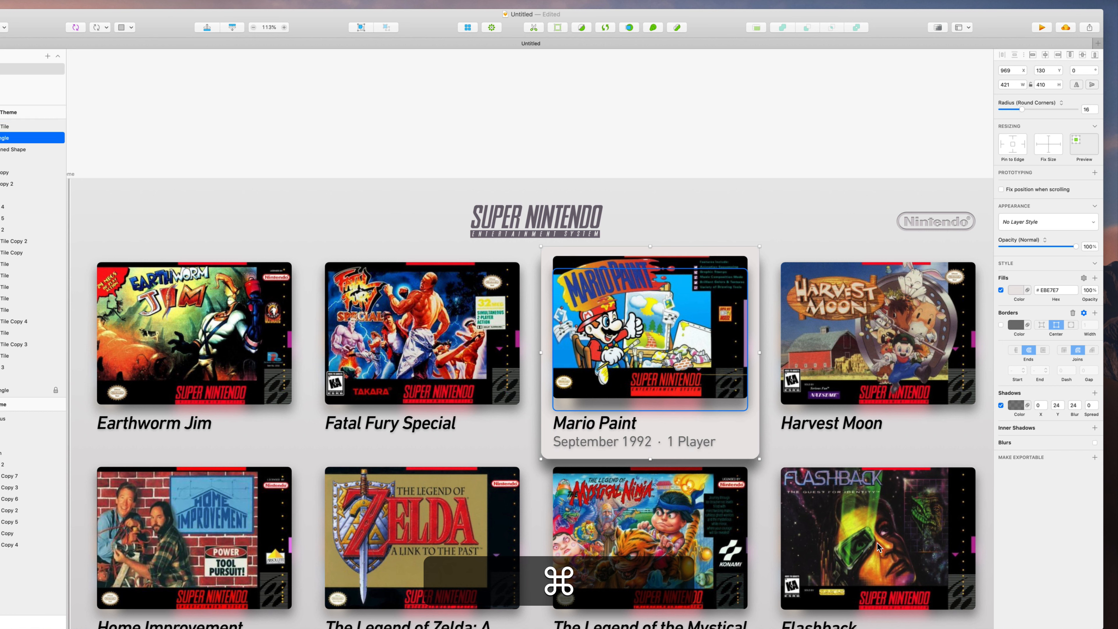
pyautogui.keyDown('super'); pyautogui.click(709, 405); pyautogui.keyUp('super')
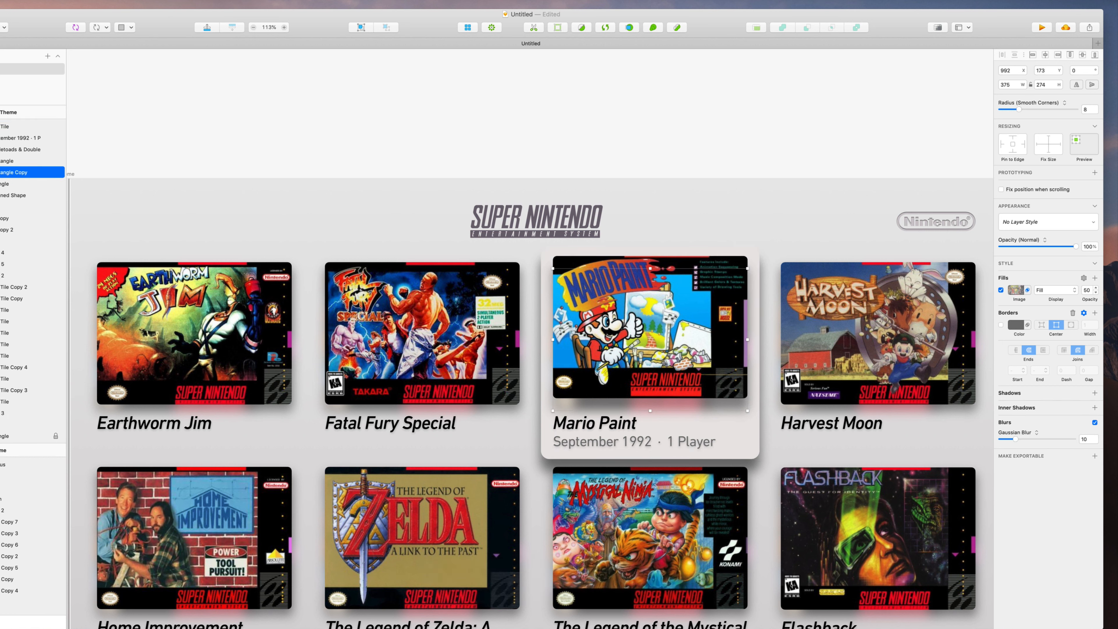
pyautogui.click(1087, 290)
pyautogui.hotkey('shift', 'Up')
pyautogui.hotkey('shift', 'Up')
pyautogui.hotkey('shift', 'Down')
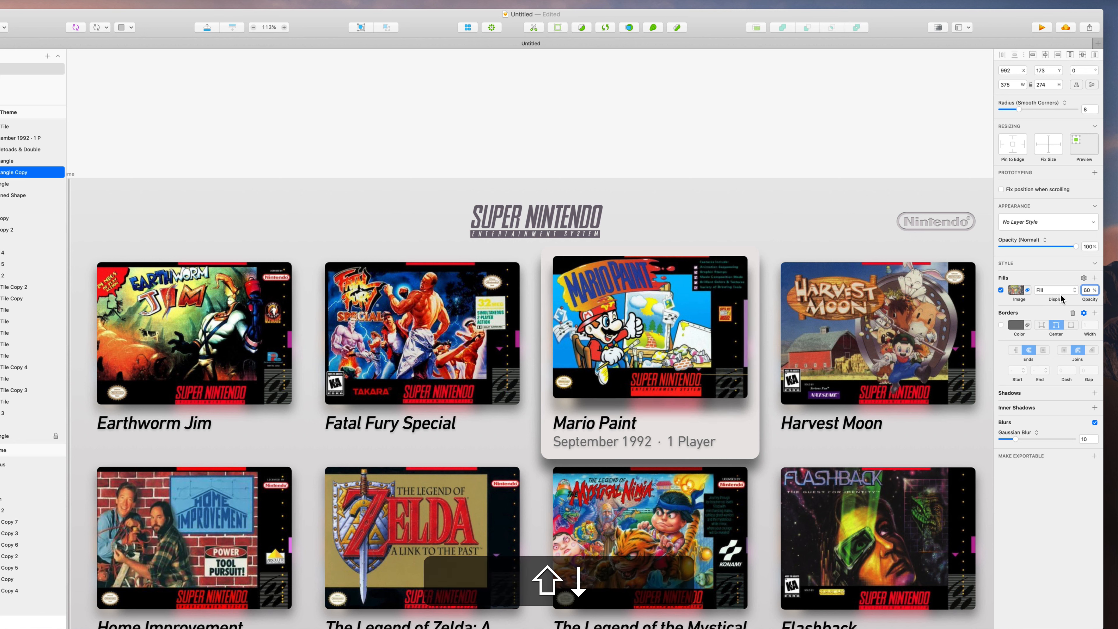
pyautogui.press('Escape')
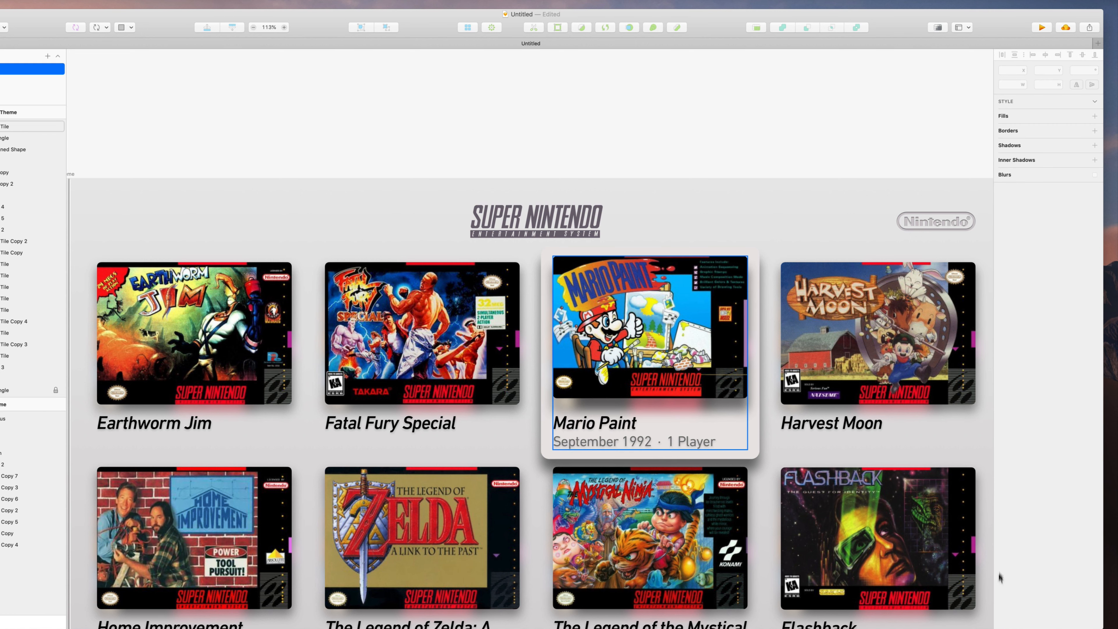
# Set the fill of the card rectangle behind Mario Paint to near-white FCFCFC
pyautogui.keyDown('super'); pyautogui.click(753, 441); pyautogui.keyUp('super')
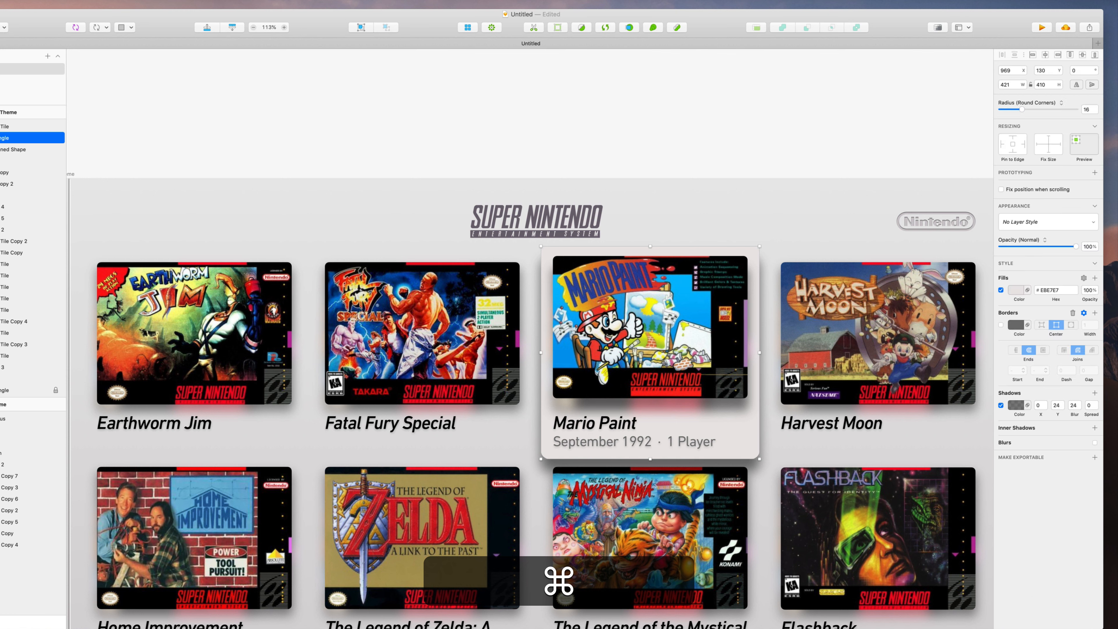
pyautogui.click(1017, 290)
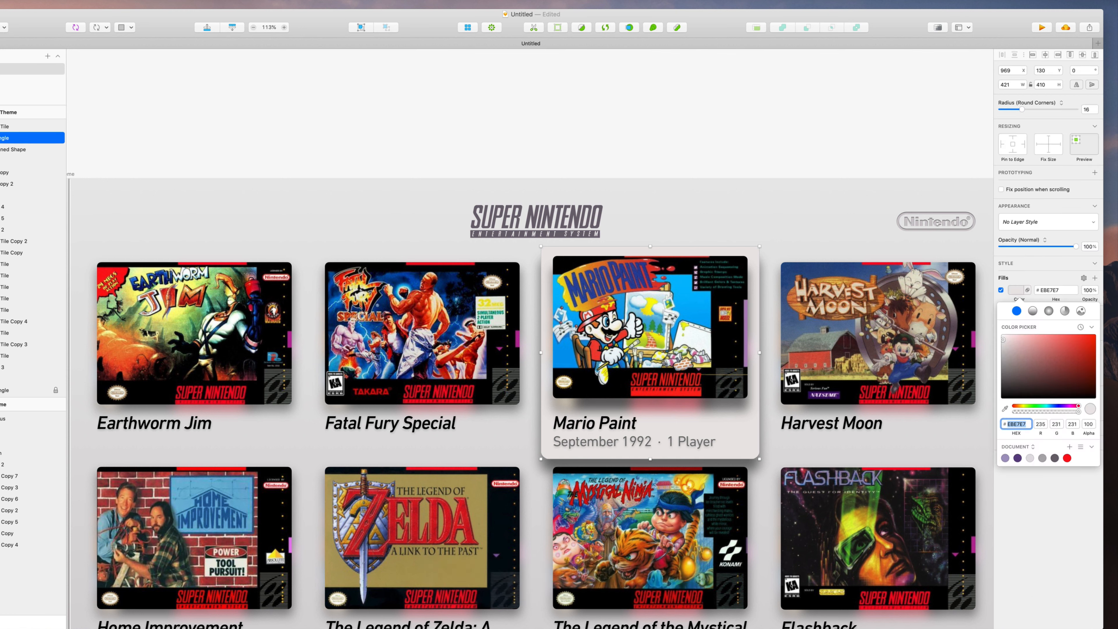
pyautogui.write('FFFFFF')
pyautogui.press('Return')
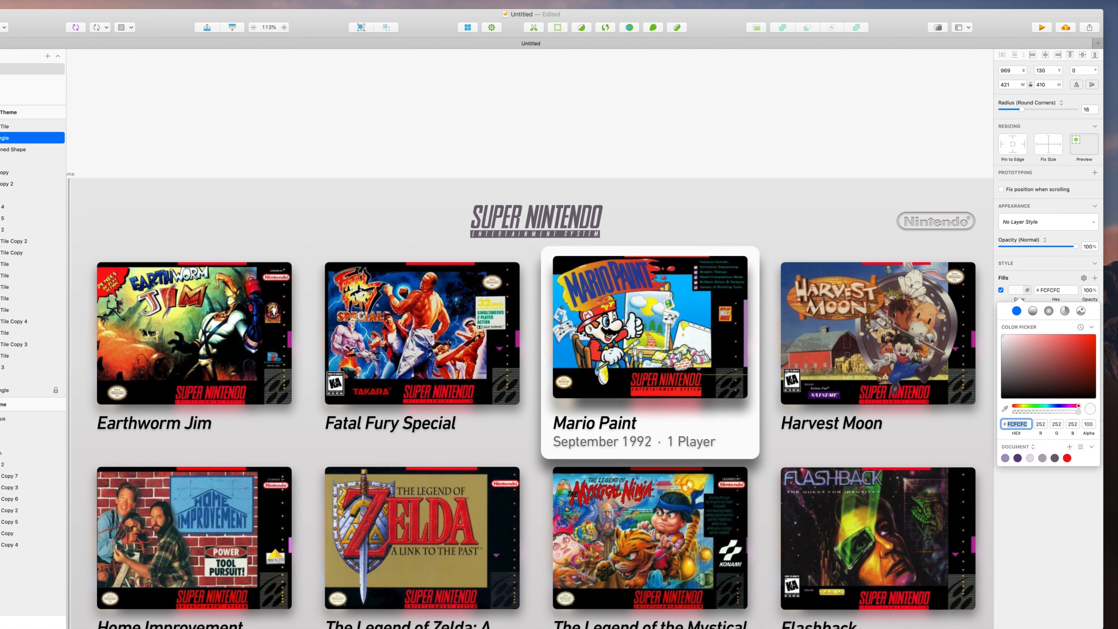
pyautogui.press('Escape')
pyautogui.scroll(-3, 530, 339)
pyautogui.press('Escape')
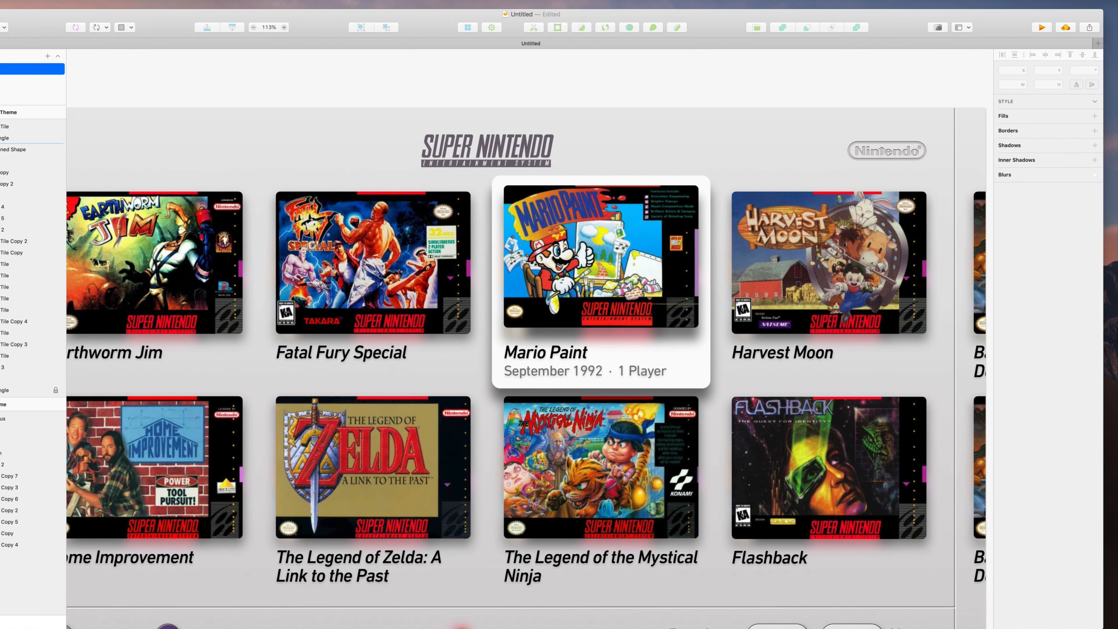
# Copy the purple B button's circle and letter from beside Sort and place them in the Mario Paint card's lower-right corner
pyautogui.hscroll(15, 530, 339)
pyautogui.hscroll(-2, 530, 339)
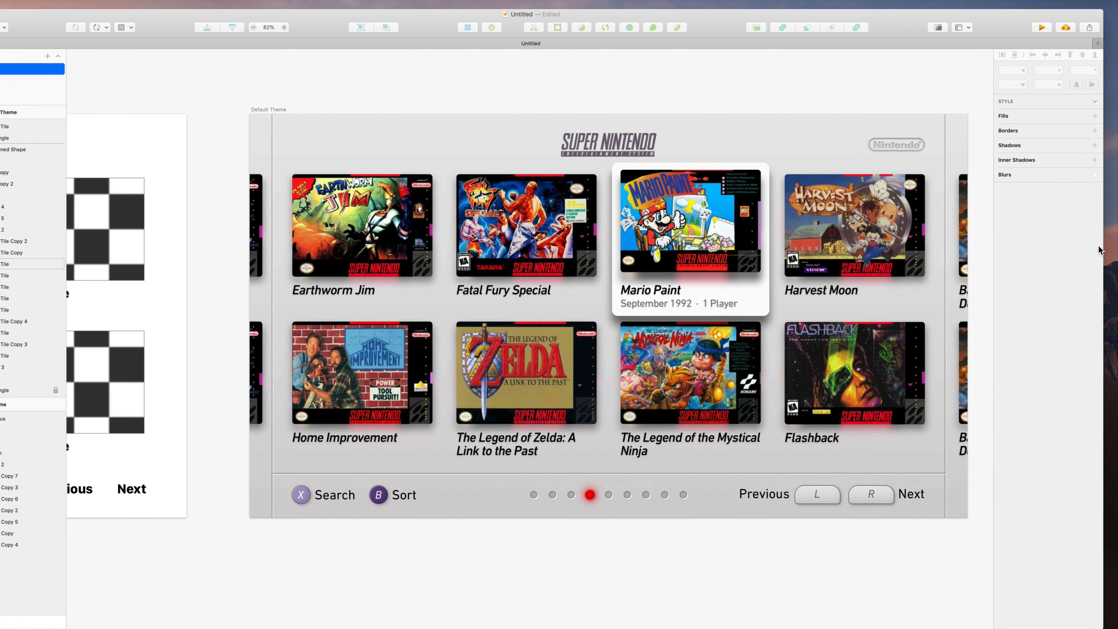
pyautogui.scroll(3, 721, 358)
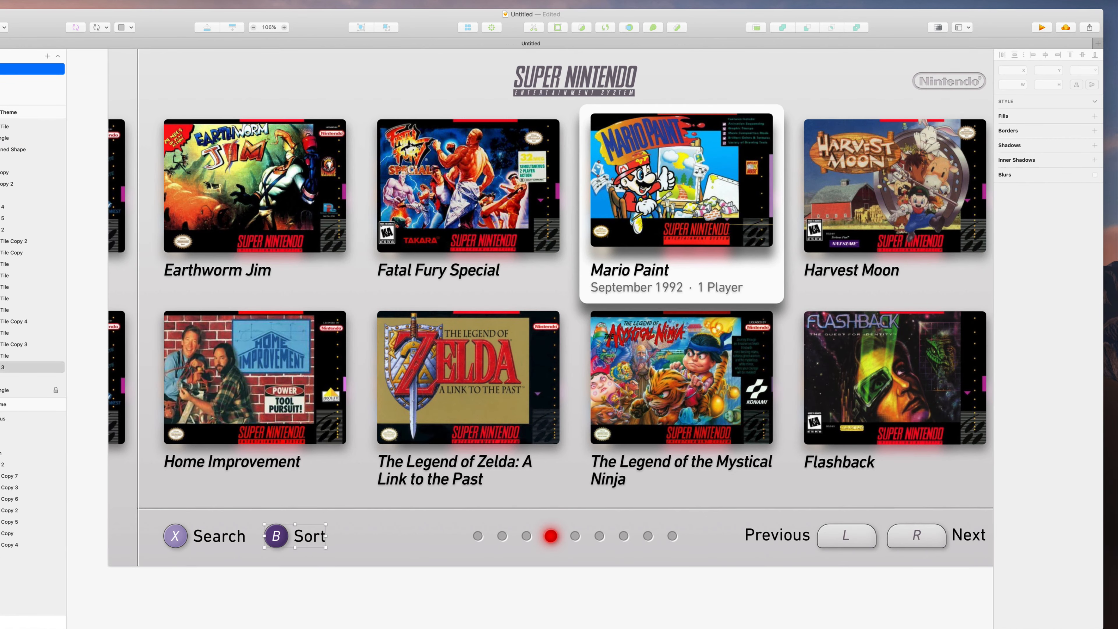
pyautogui.doubleClick(276, 536)
pyautogui.keyDown('shift'); pyautogui.click(285, 539); pyautogui.keyUp('shift')
pyautogui.press('shift+super+c')
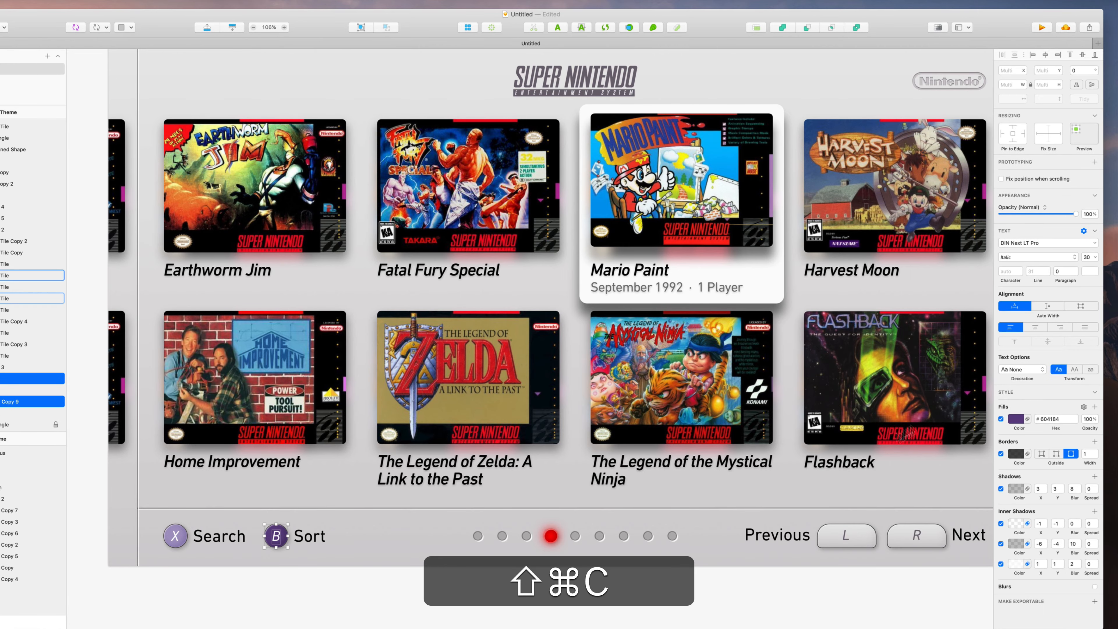
pyautogui.hscroll(3, 655, 288)
pyautogui.press('super+c')
pyautogui.scroll(10, 655, 288)
pyautogui.click(587, 389)
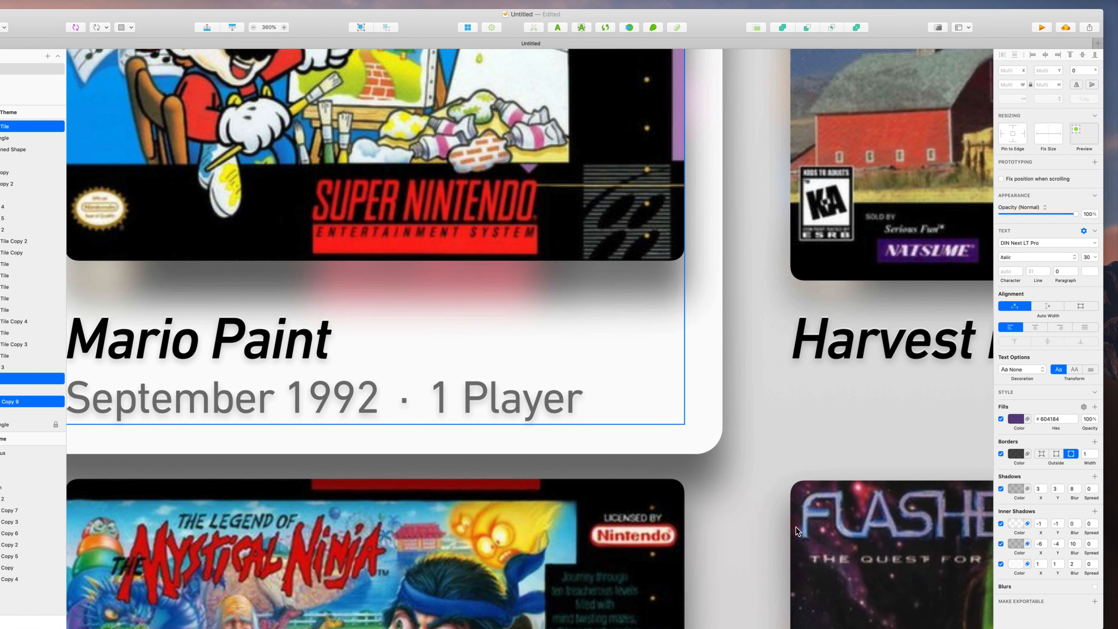
pyautogui.press('super+v')
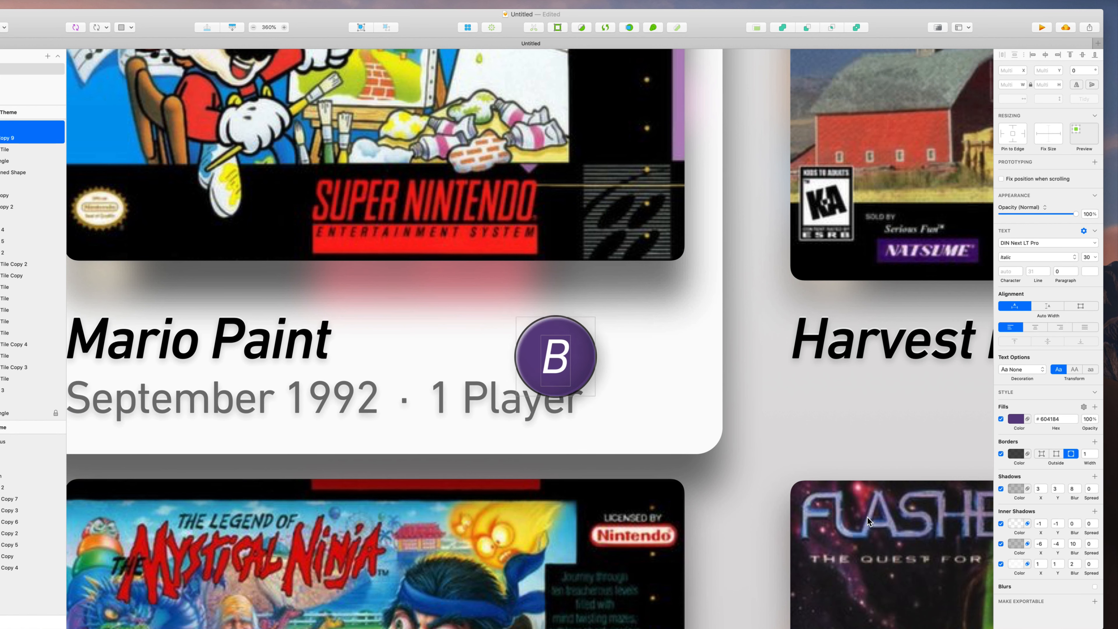
pyautogui.moveTo(867, 518); pyautogui.dragTo(898, 505)
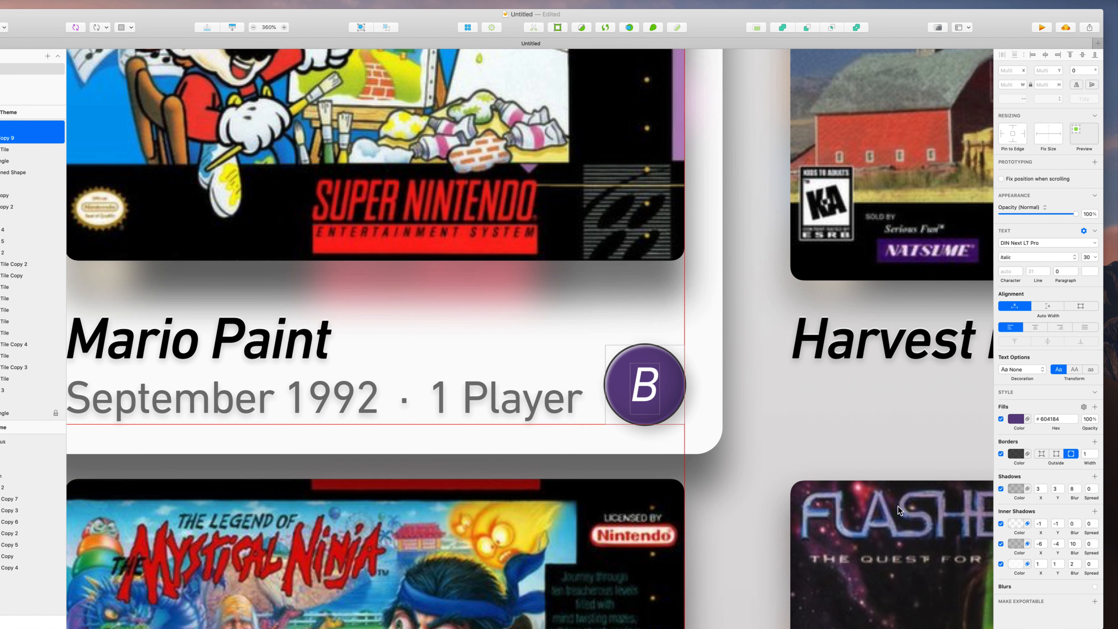
# Change the letter on the Mario Paint card's purple button badge to A
pyautogui.keyDown('super'); pyautogui.click(874, 516); pyautogui.keyUp('super')
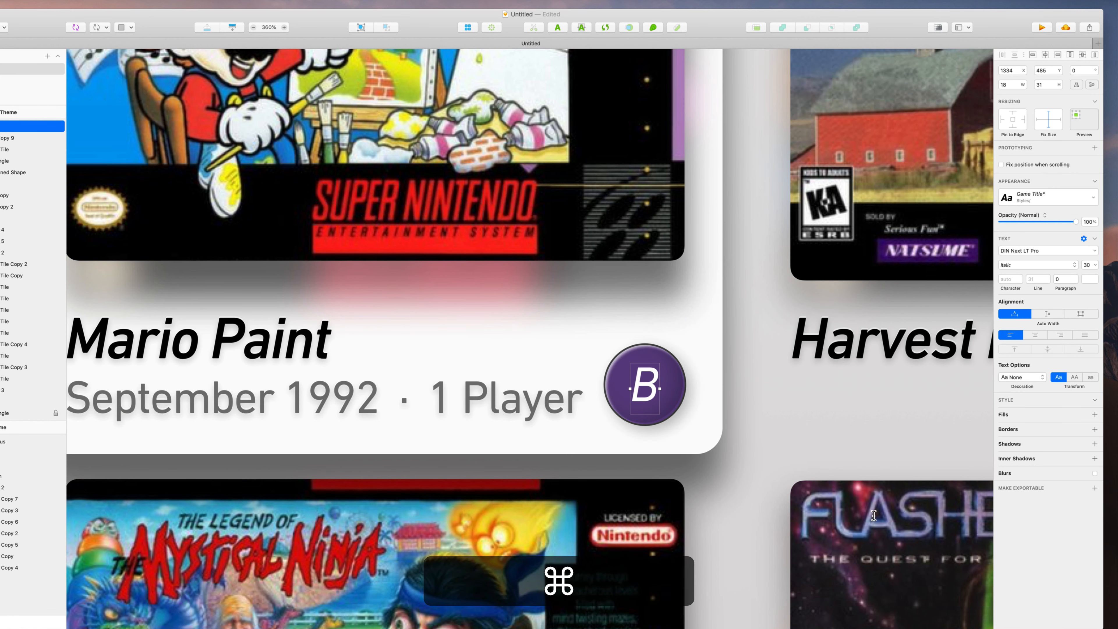
pyautogui.press('Return')
pyautogui.write('A')
pyautogui.press('super+Return')
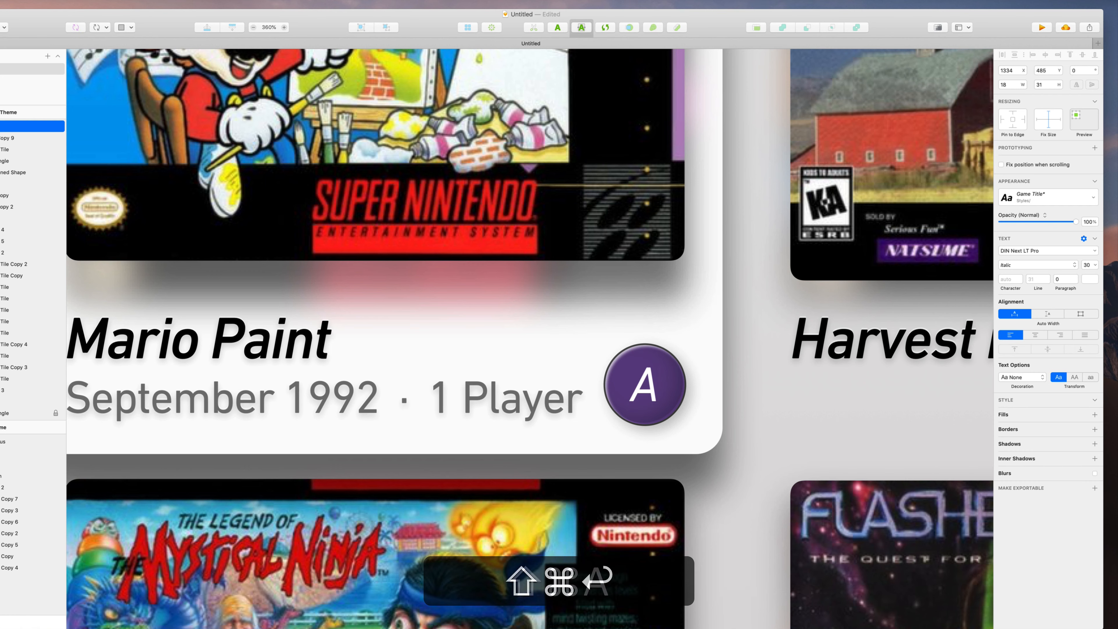
# Shorten the month in the Mario Paint card's release date line to Sep
pyautogui.scroll(-2, 453, 535)
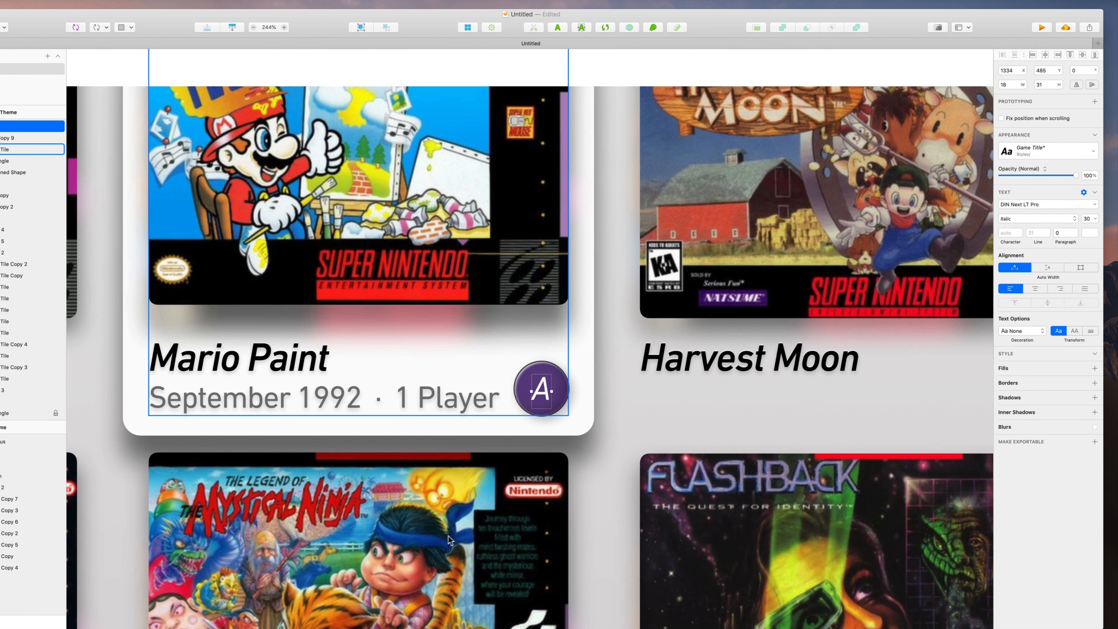
pyautogui.hscroll(-4, 450, 536)
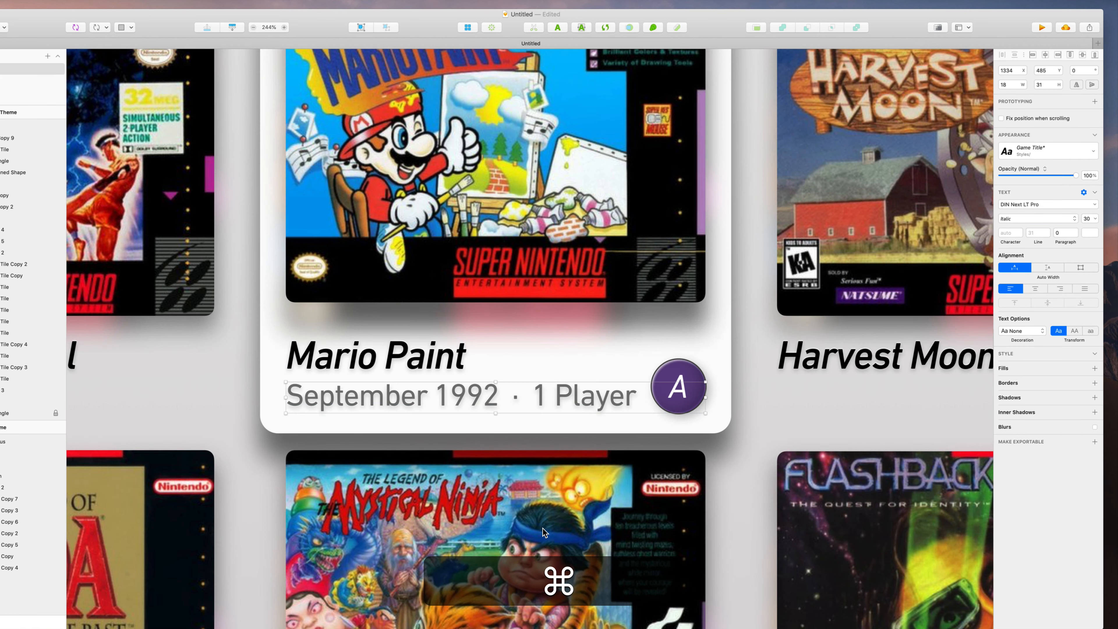
pyautogui.keyDown('super'); pyautogui.click(550, 398); pyautogui.keyUp('super')
pyautogui.doubleClick(421, 398)
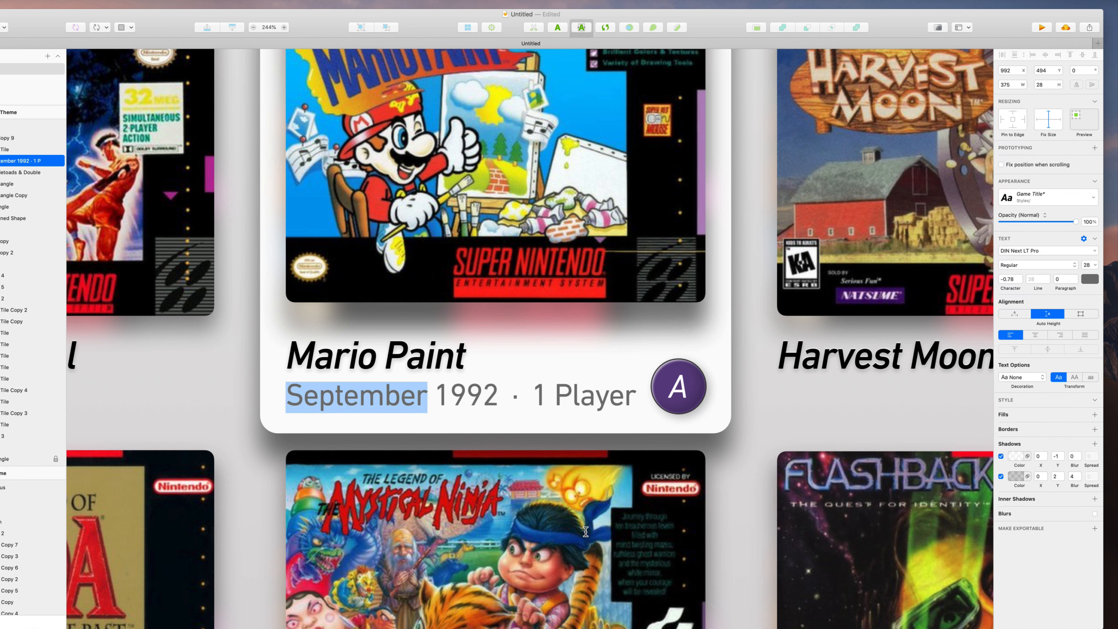
pyautogui.click(427, 398)
pyautogui.hotkey('shift', 'Left')
pyautogui.hotkey('shift', 'Left')
pyautogui.hotkey('shift', 'Left')
pyautogui.hotkey('shift', 'Left')
pyautogui.hotkey('shift', 'Left')
pyautogui.hotkey('shift', 'Left')
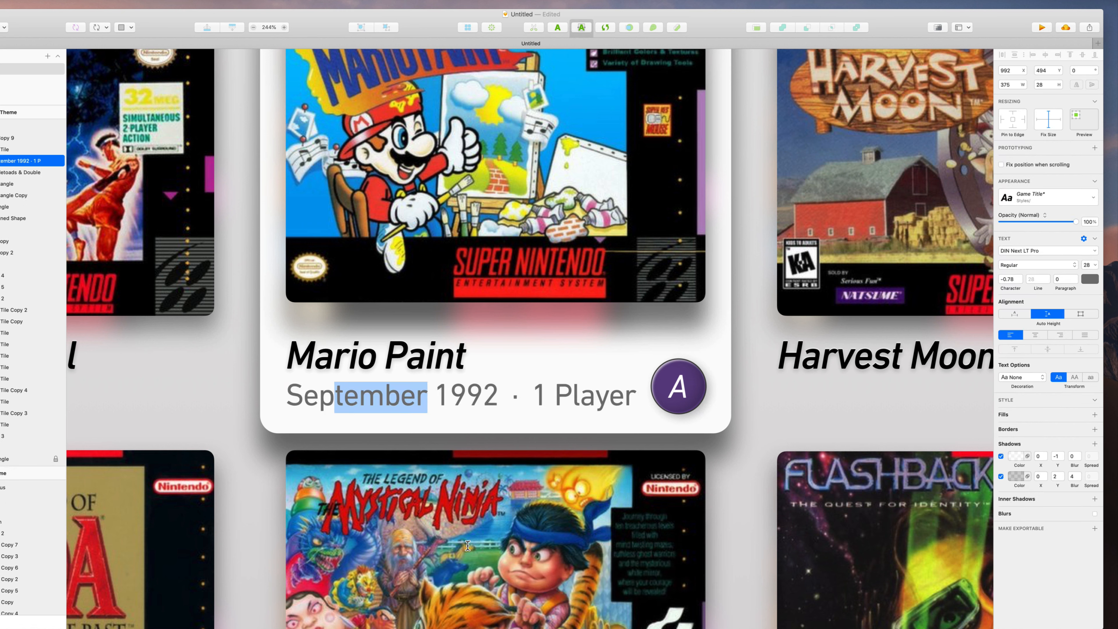
pyautogui.press('super+BackSpace')
pyautogui.press('super+Return')
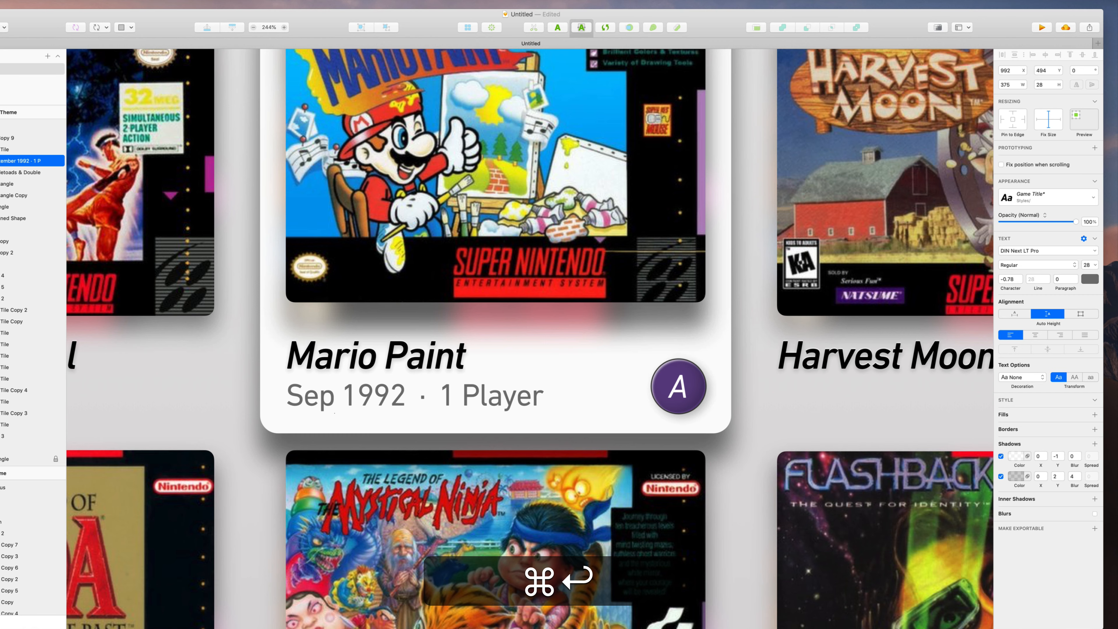
# Deselect everything and review the Super Nintendo library screen as a whole, comparing its layout with the neighbouring Wireframe artboard
pyautogui.press('super+0')
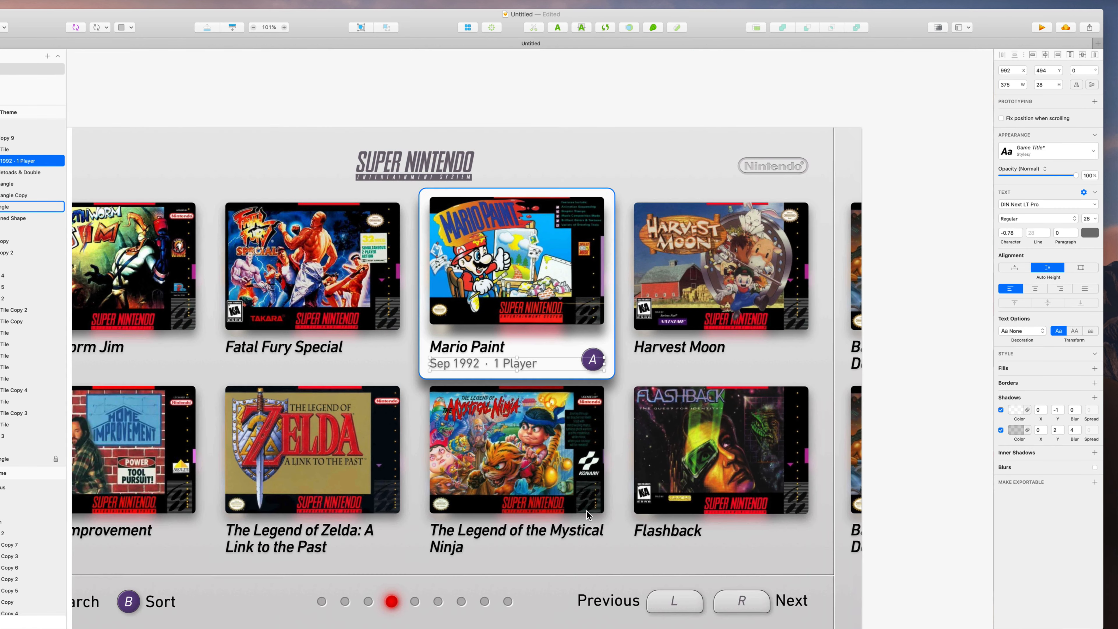
pyautogui.hscroll(-8, 586, 510)
pyautogui.scroll(-2, 586, 511)
pyautogui.scroll(2, 559, 220)
pyautogui.click(804, 141)
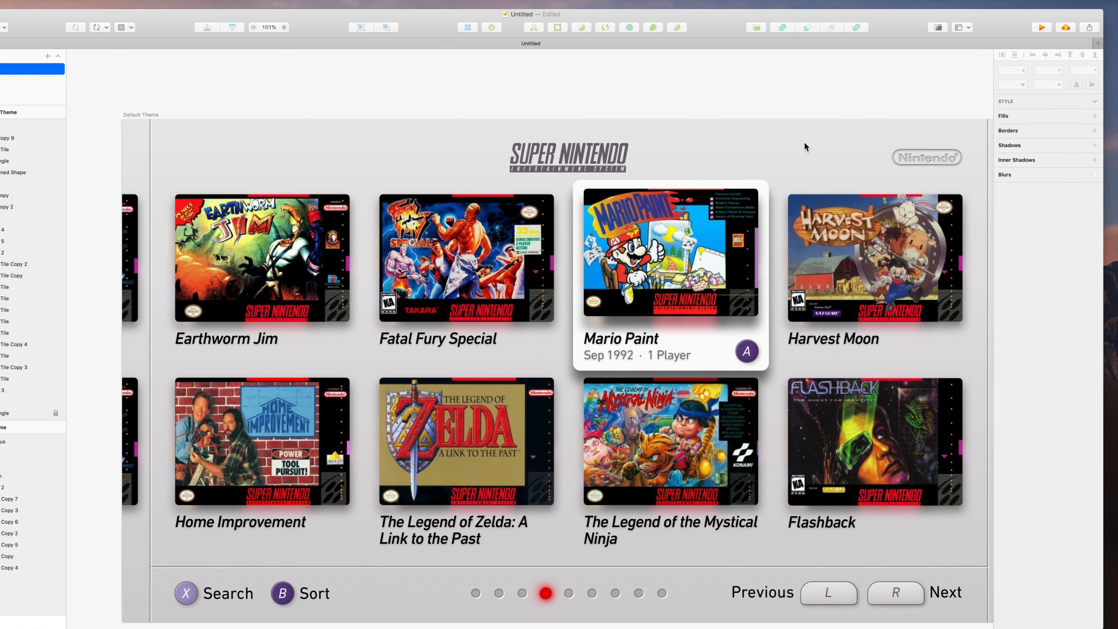
pyautogui.hscroll(1, 804, 142)
pyautogui.scroll(-3, 804, 141)
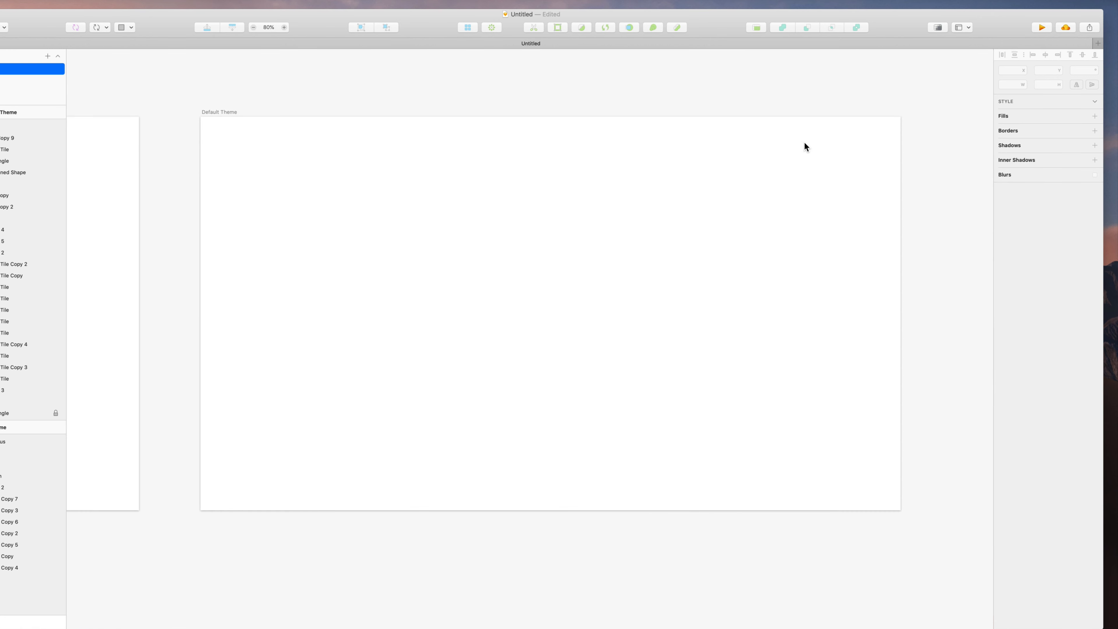
pyautogui.hscroll(-3, 804, 141)
pyautogui.hscroll(3, 804, 142)
pyautogui.scroll(1, 804, 141)
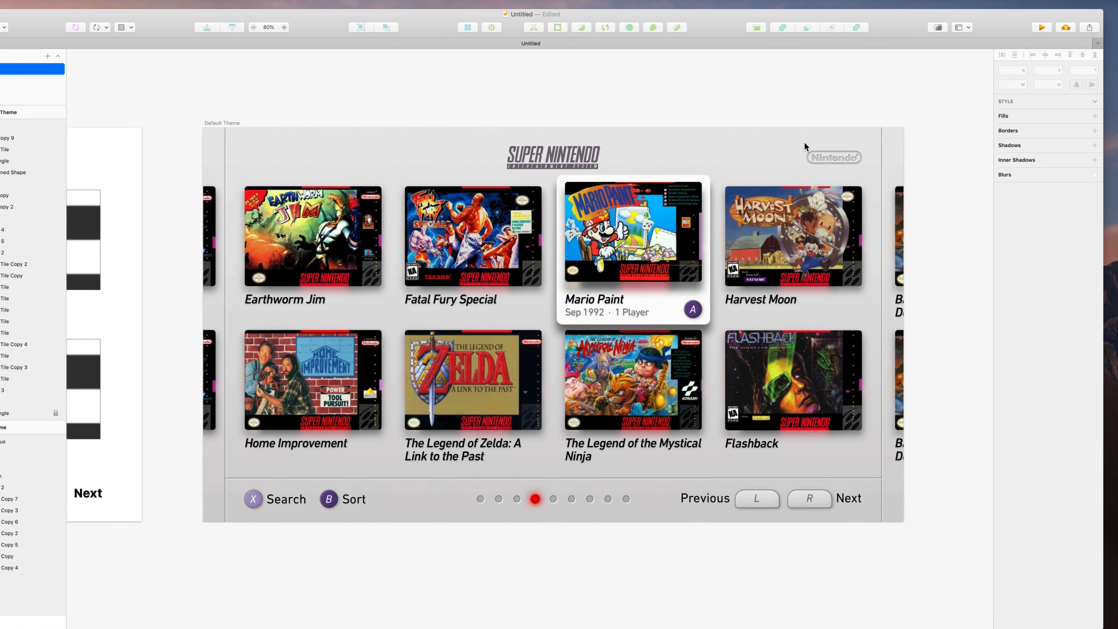
pyautogui.scroll(-3, 804, 142)
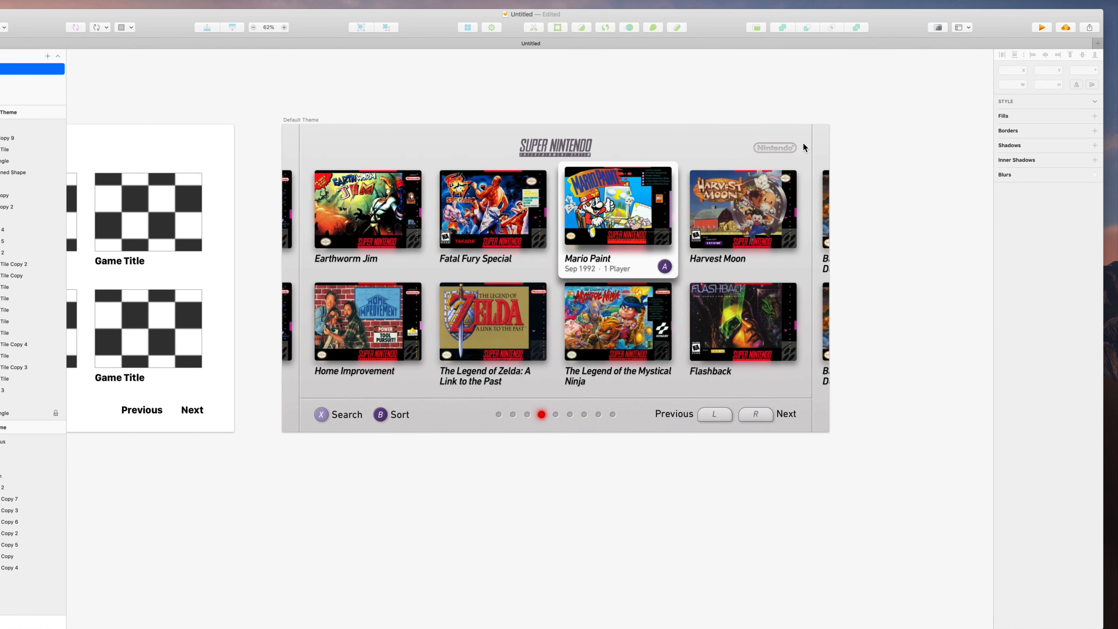
pyautogui.scroll(1, 803, 142)
pyautogui.scroll(1, 803, 143)
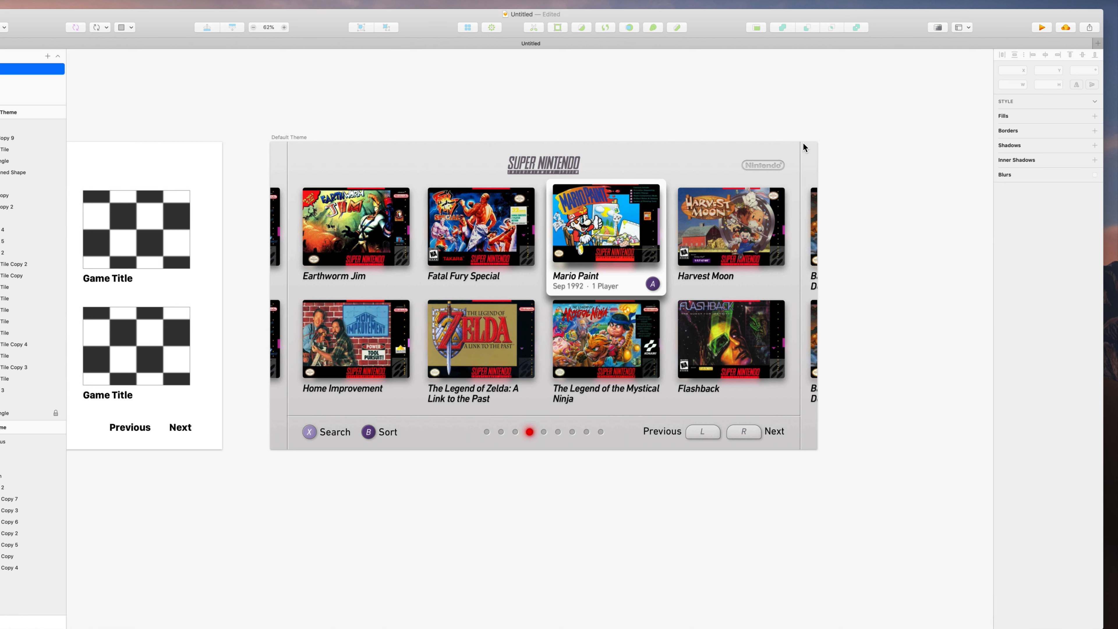
pyautogui.hscroll(-10, 803, 142)
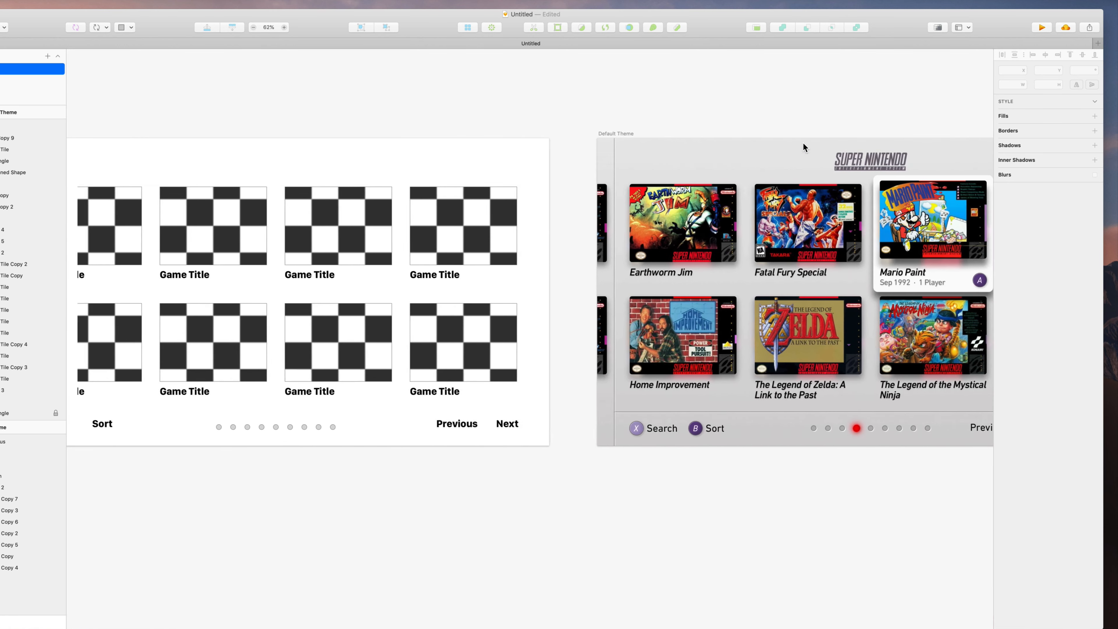
pyautogui.hscroll(3, 374, 357)
pyautogui.hscroll(-4, 369, 355)
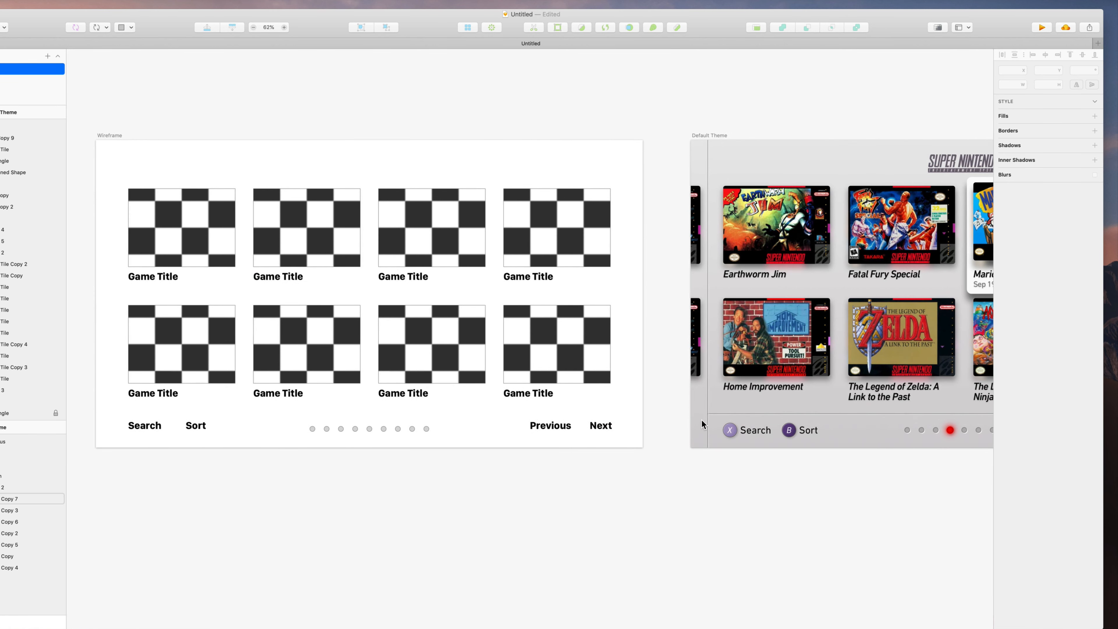
pyautogui.hscroll(6, 545, 390)
pyautogui.hscroll(4, 544, 390)
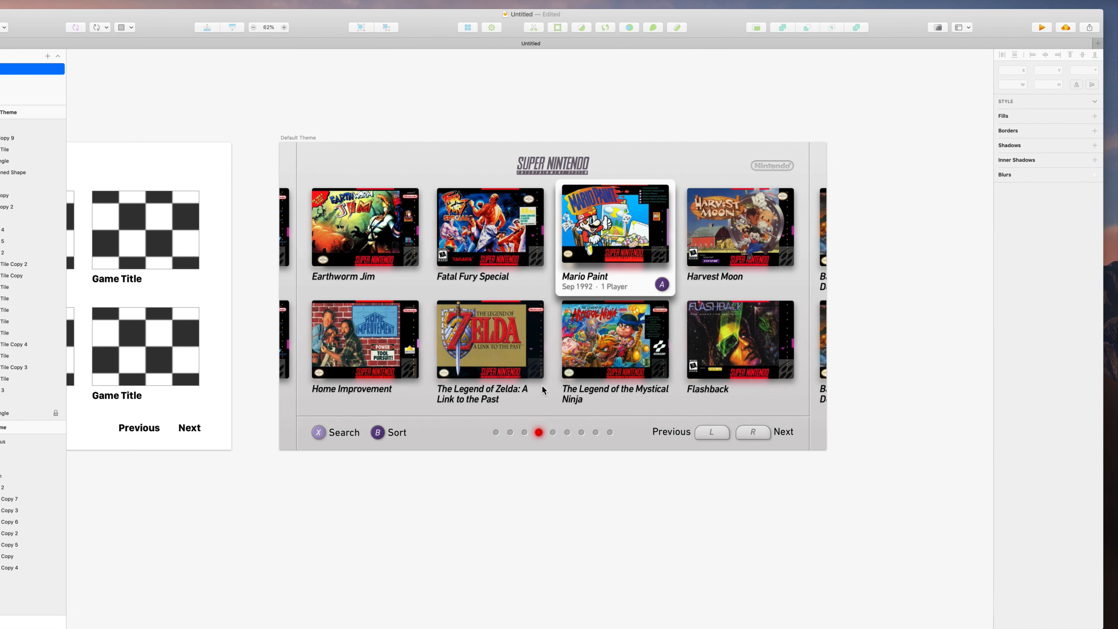
pyautogui.hscroll(2, 545, 390)
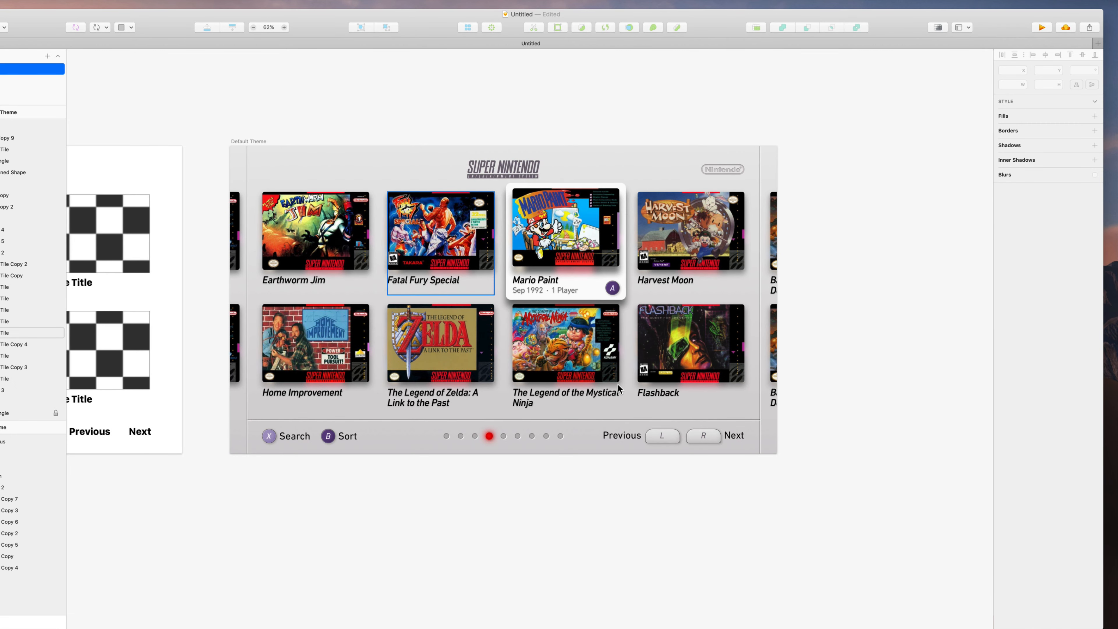